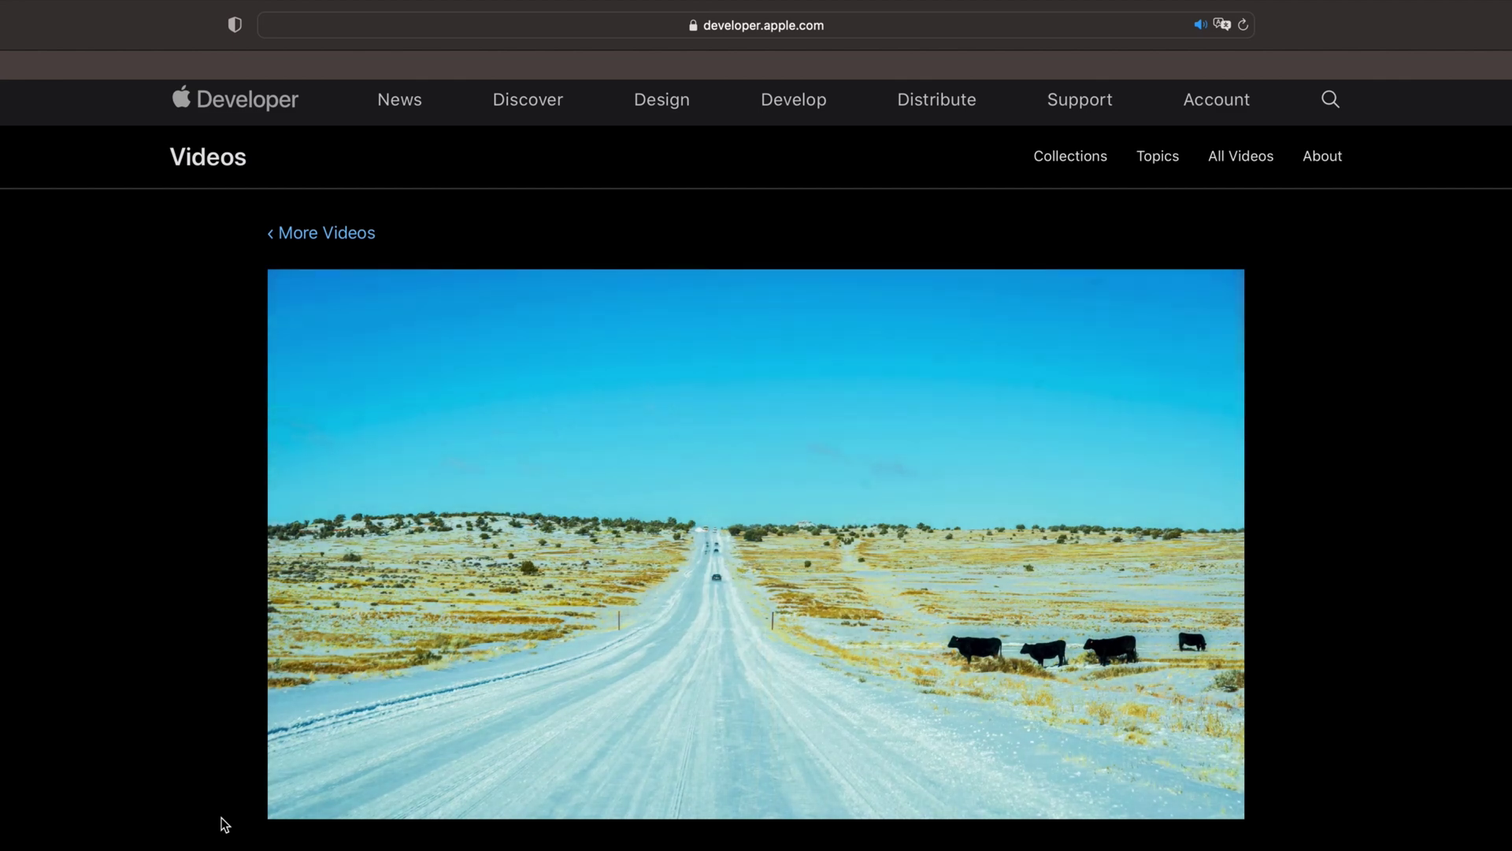
{"action": "scroll", "coordinate": [225, 824], "scroll_direction": "up", "scroll_amount": 1}
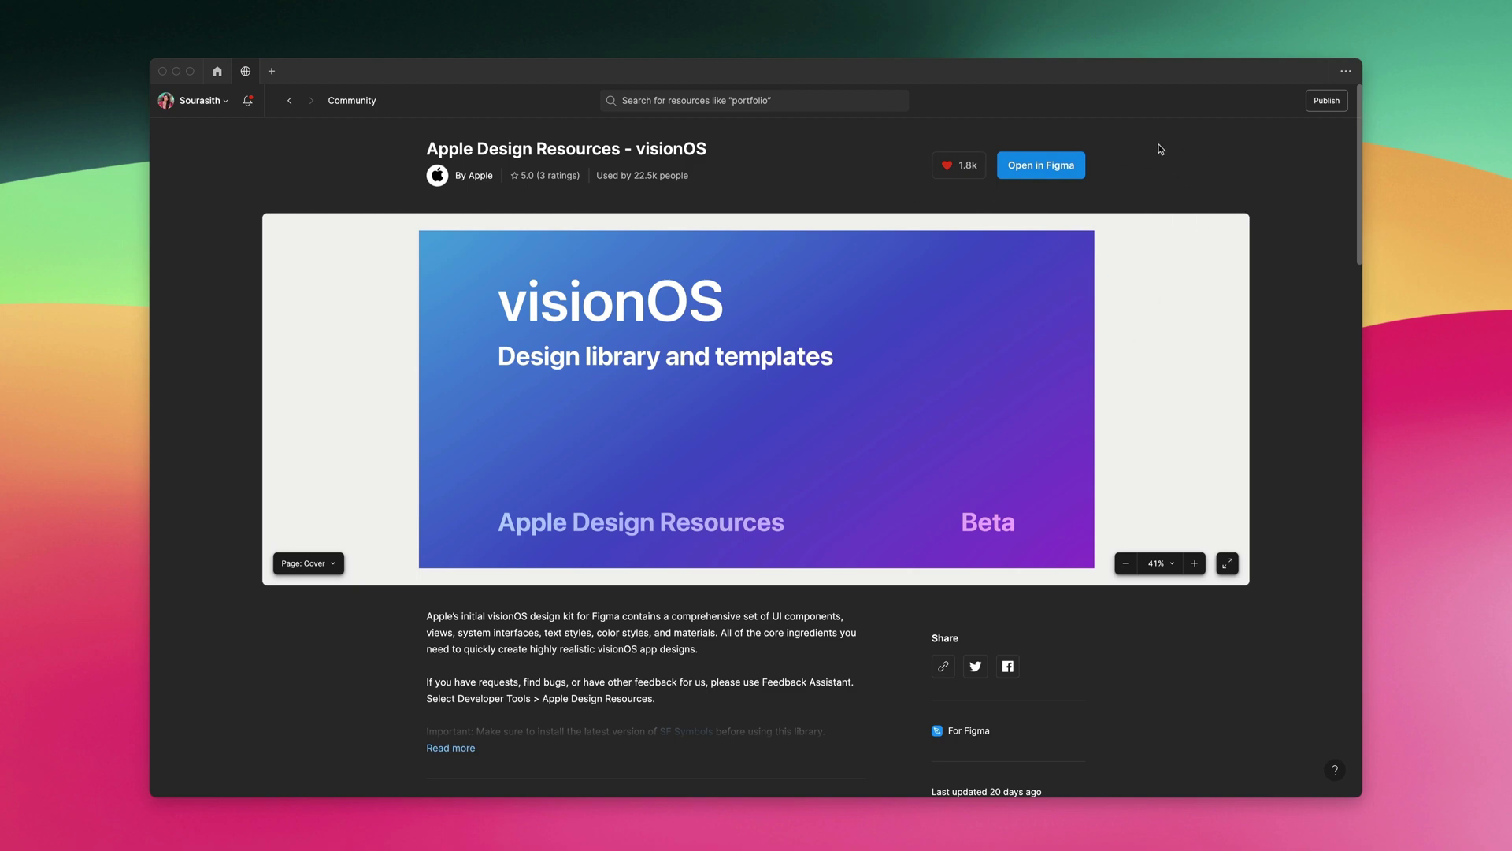
- Open the Apple Design Resources - visionOS community file in Figma and look over its Components page
{"action": "left_click", "coordinate": [1039, 167]}
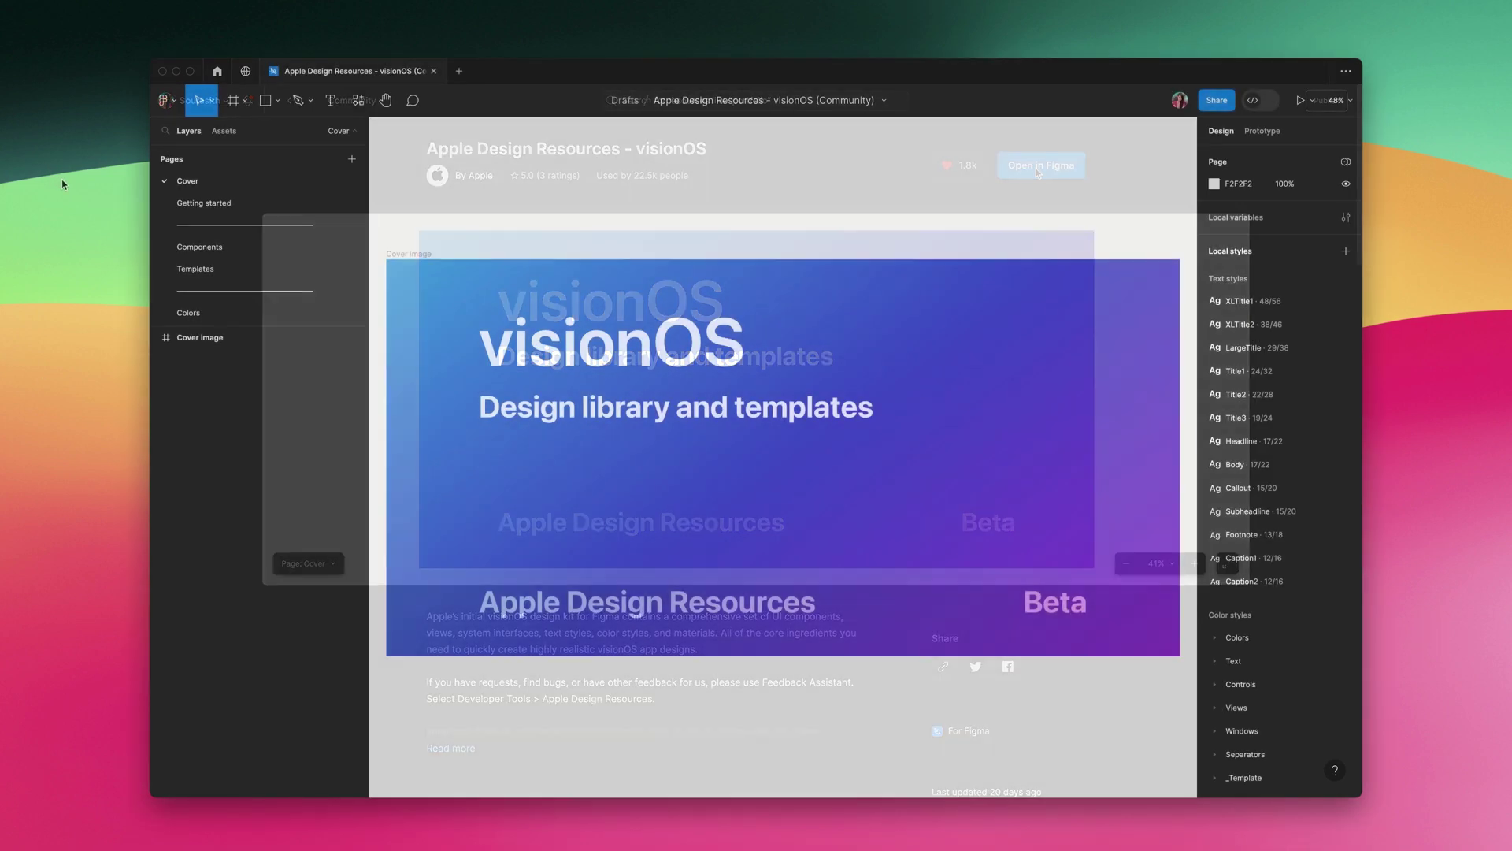
{"action": "left_click", "coordinate": [189, 252]}
{"action": "scroll", "coordinate": [463, 193], "scroll_direction": "right", "scroll_amount": 5}
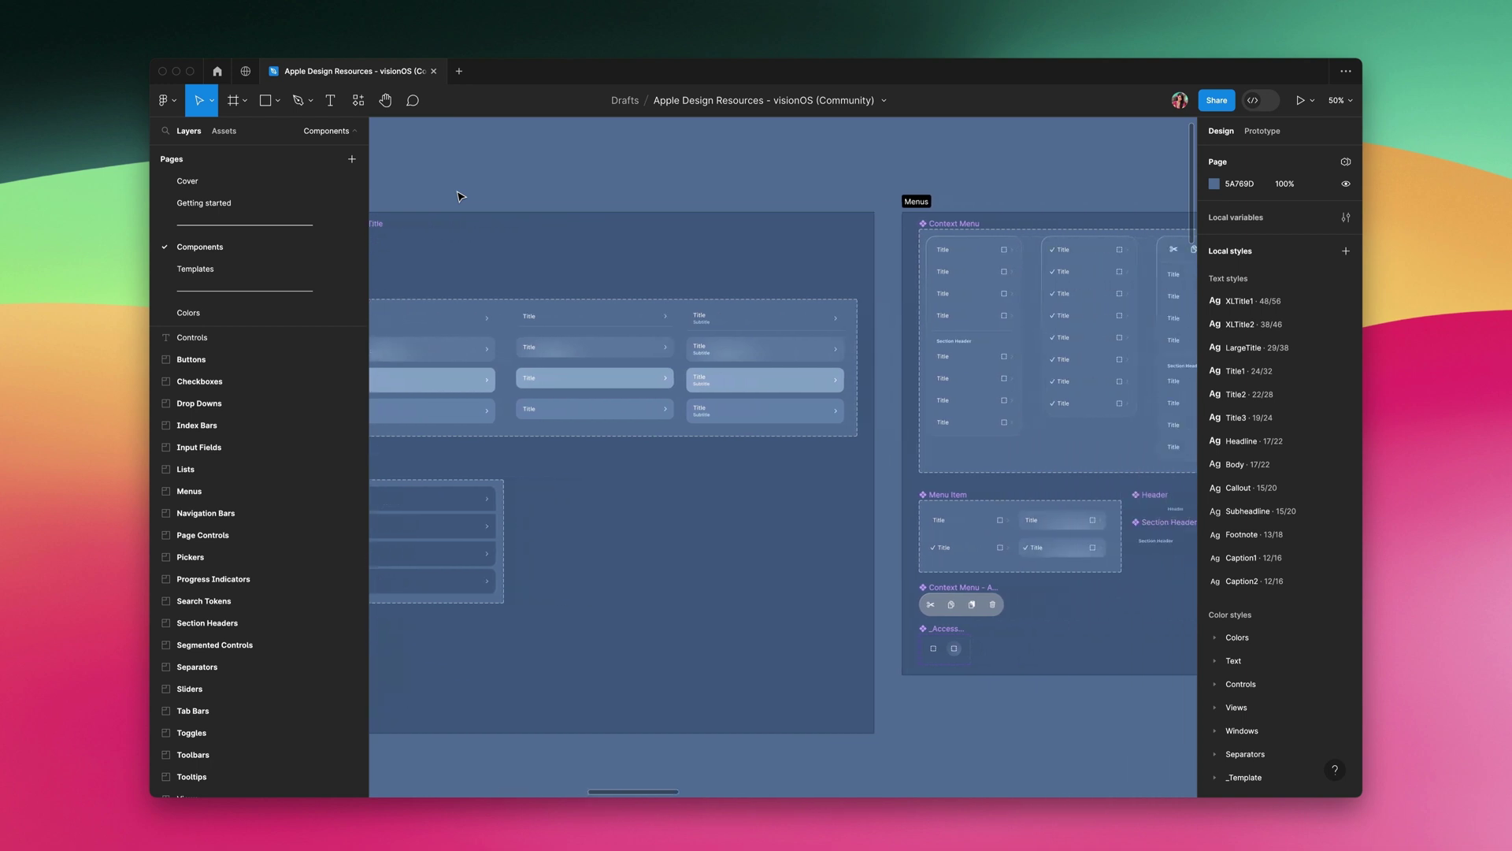
{"action": "scroll", "coordinate": [462, 196], "scroll_direction": "right", "scroll_amount": 10}
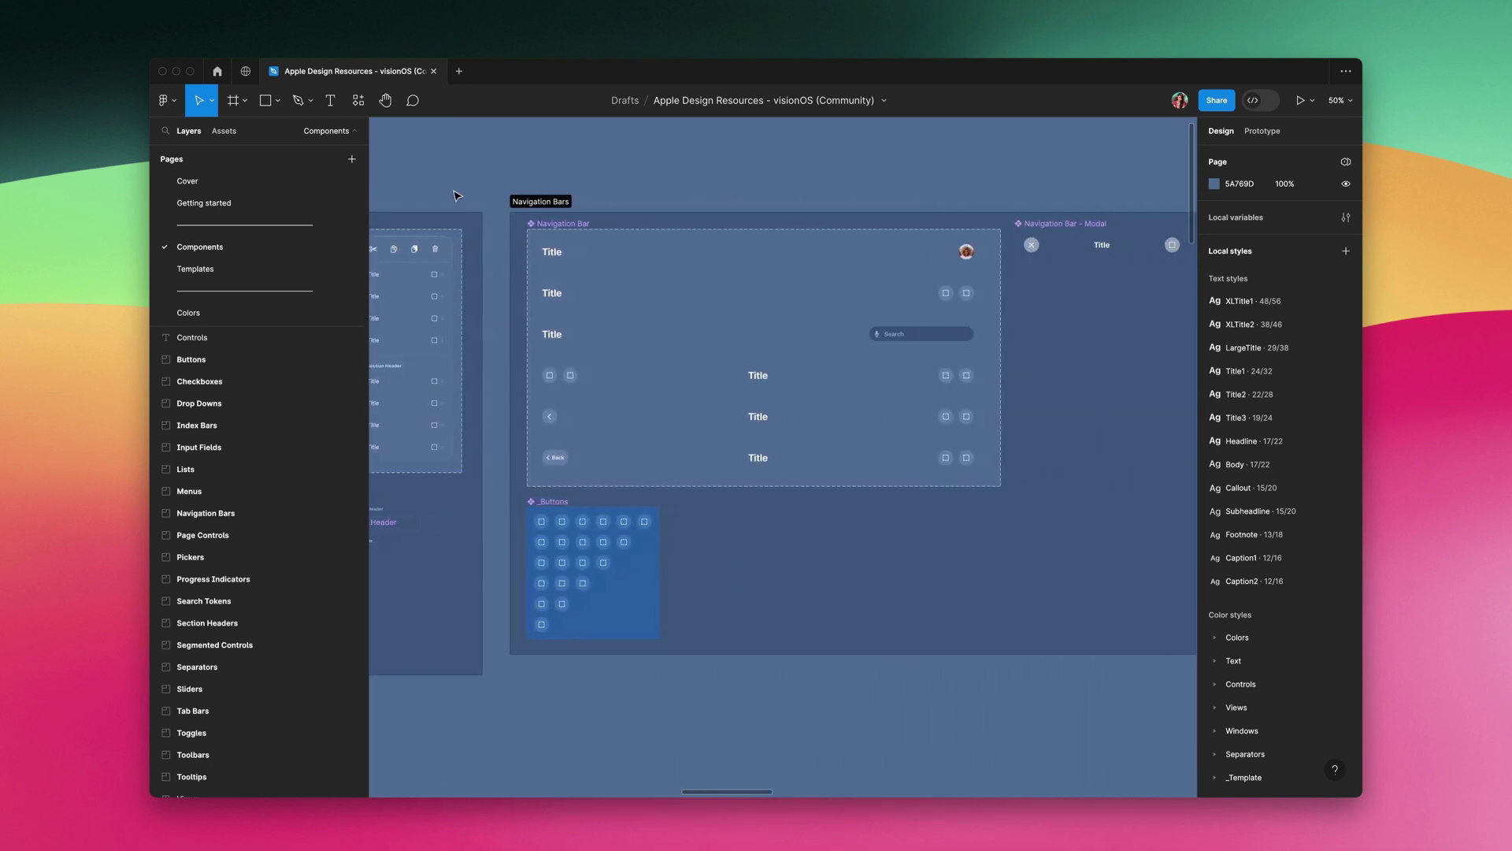
{"action": "scroll", "coordinate": [461, 196], "scroll_direction": "right", "scroll_amount": 1}
- Look through the kit's Templates, Colors, Materials, and Text styles and dynamic type pages
{"action": "left_click", "coordinate": [213, 271]}
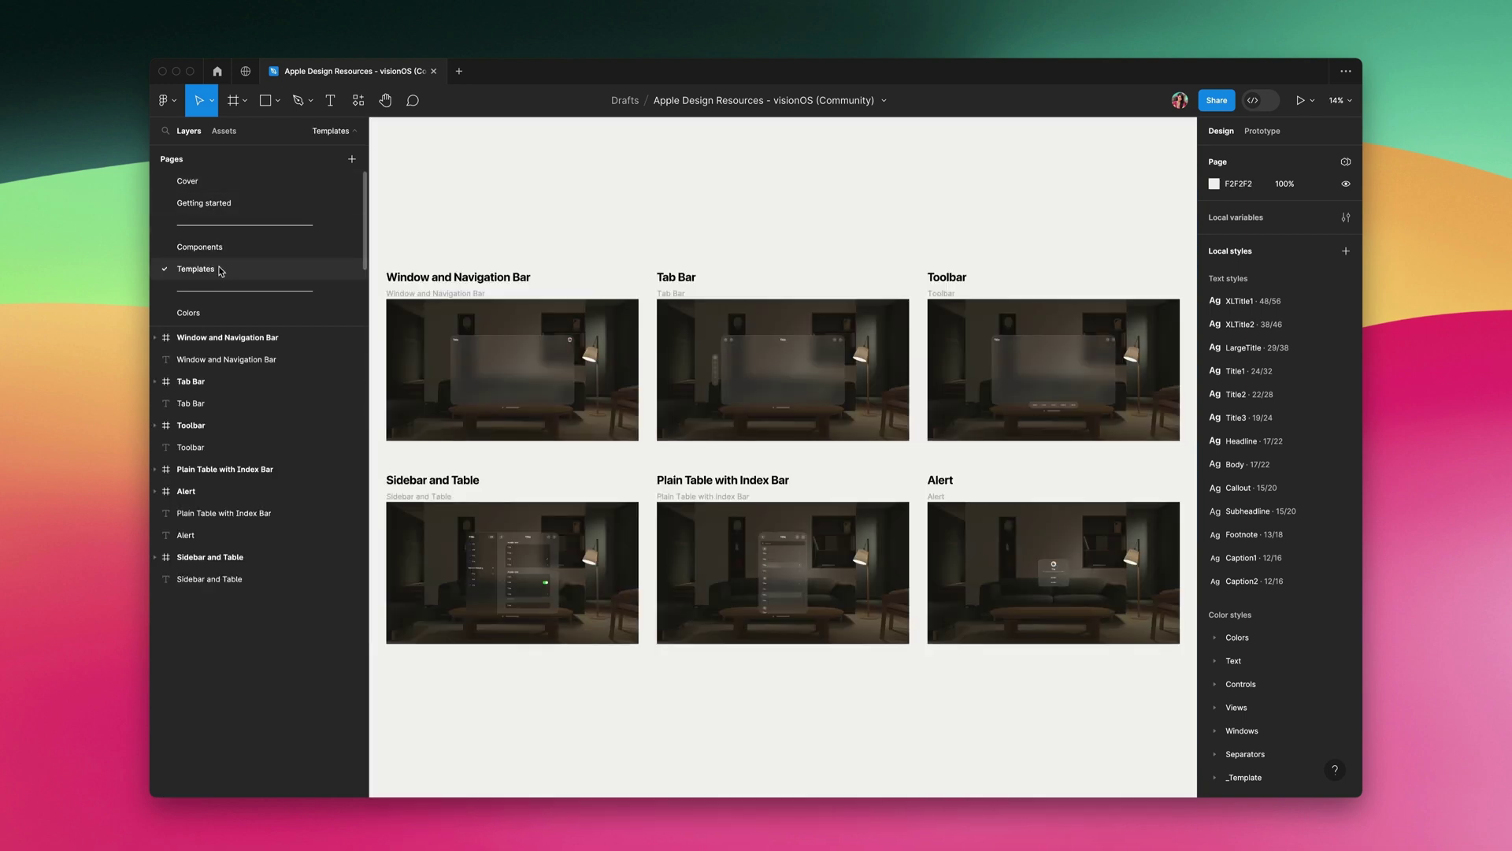
{"action": "left_click", "coordinate": [188, 313]}
{"action": "scroll", "coordinate": [183, 288], "scroll_direction": "down", "scroll_amount": 3}
{"action": "left_click", "coordinate": [182, 272]}
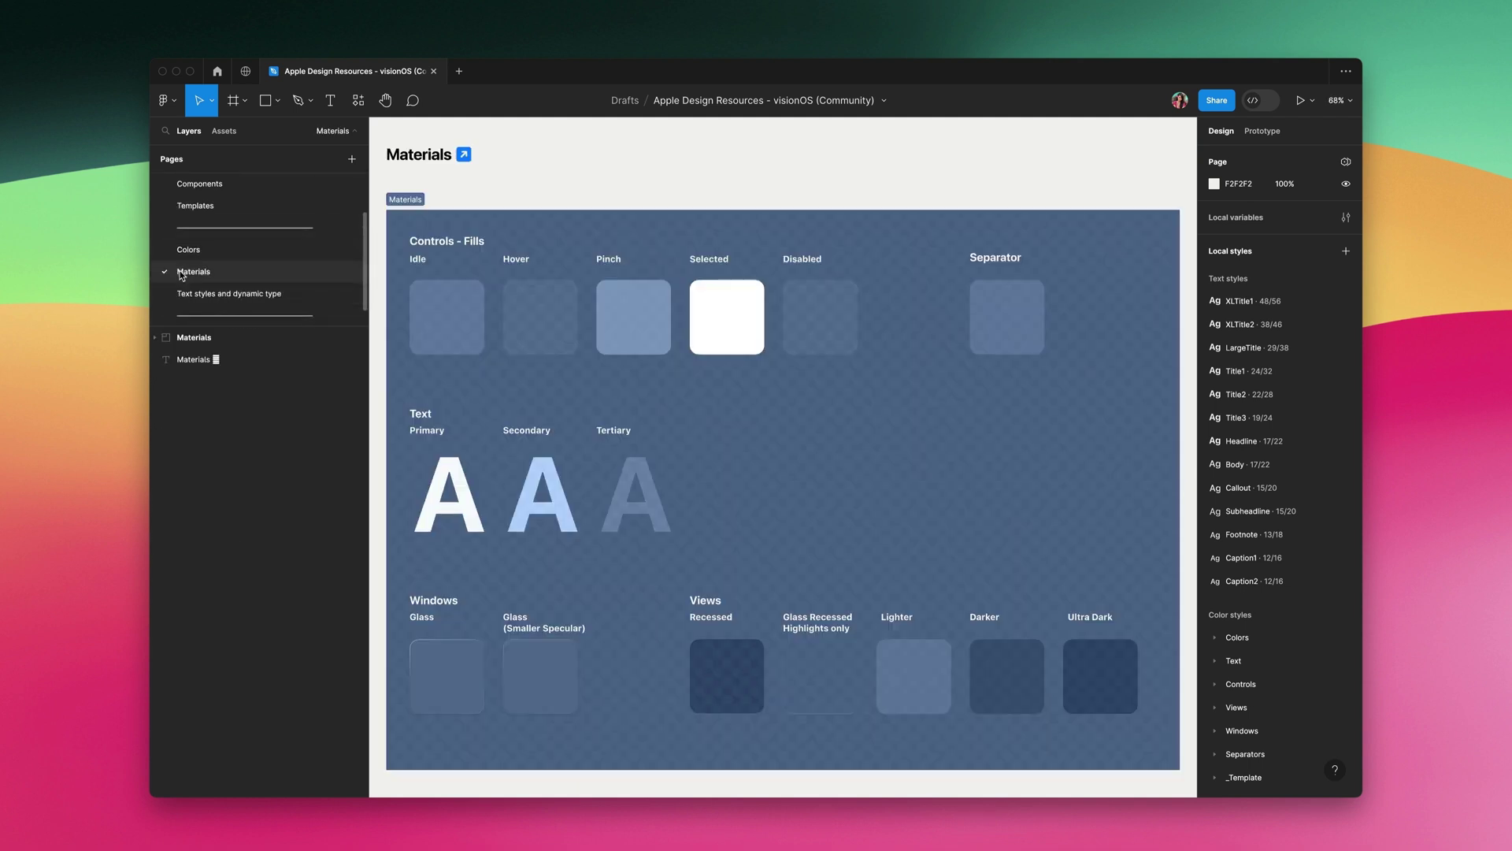
{"action": "left_click", "coordinate": [243, 296]}
{"action": "scroll", "coordinate": [242, 299], "scroll_direction": "up", "scroll_amount": 3}
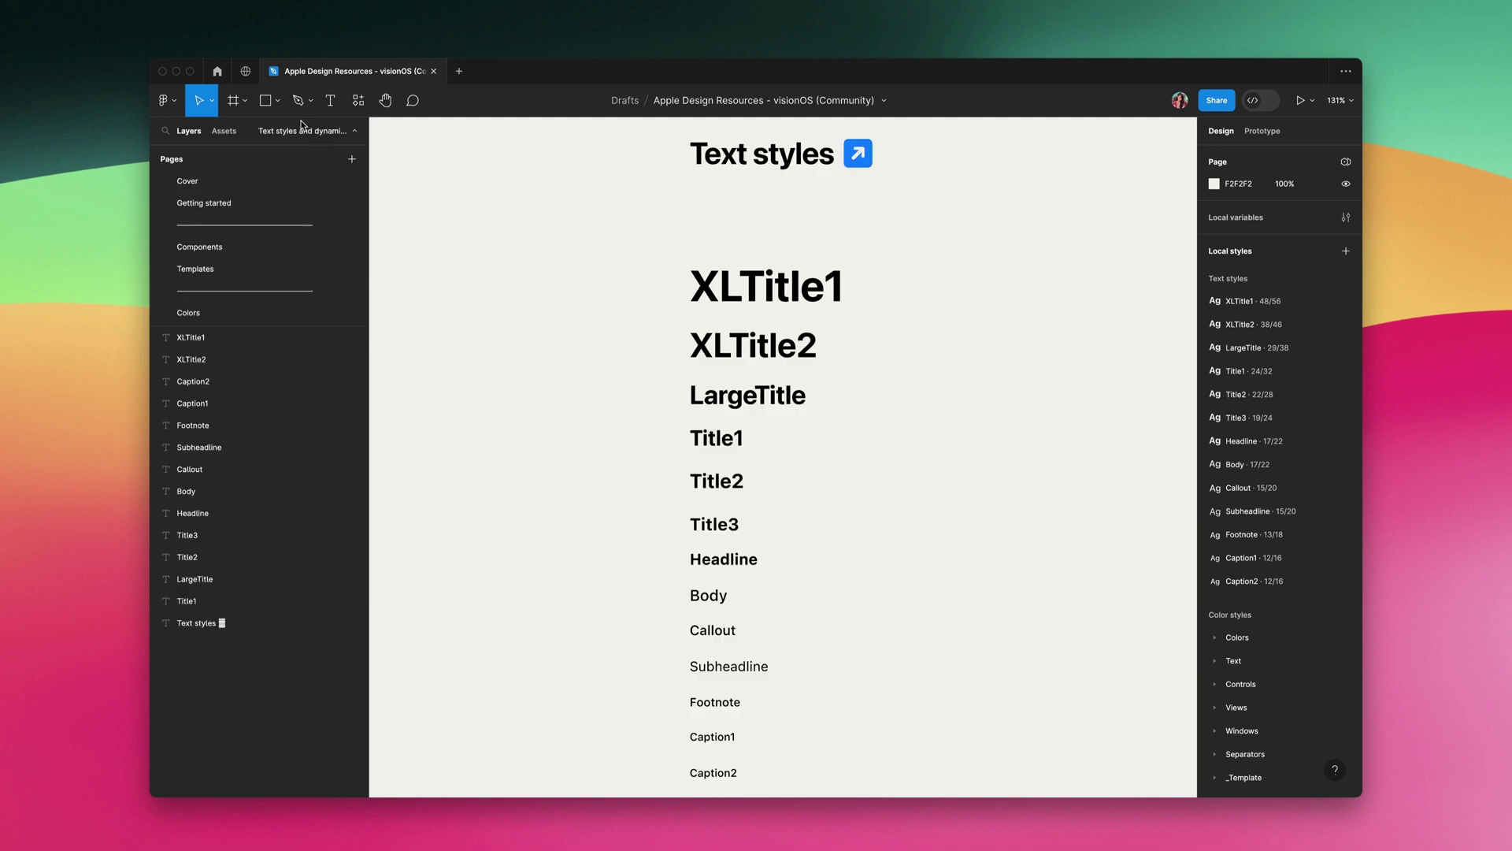
- Publish the Apple Design Resources - visionOS file as a library from its assets
{"action": "left_click", "coordinate": [226, 132]}
{"action": "left_click", "coordinate": [352, 161]}
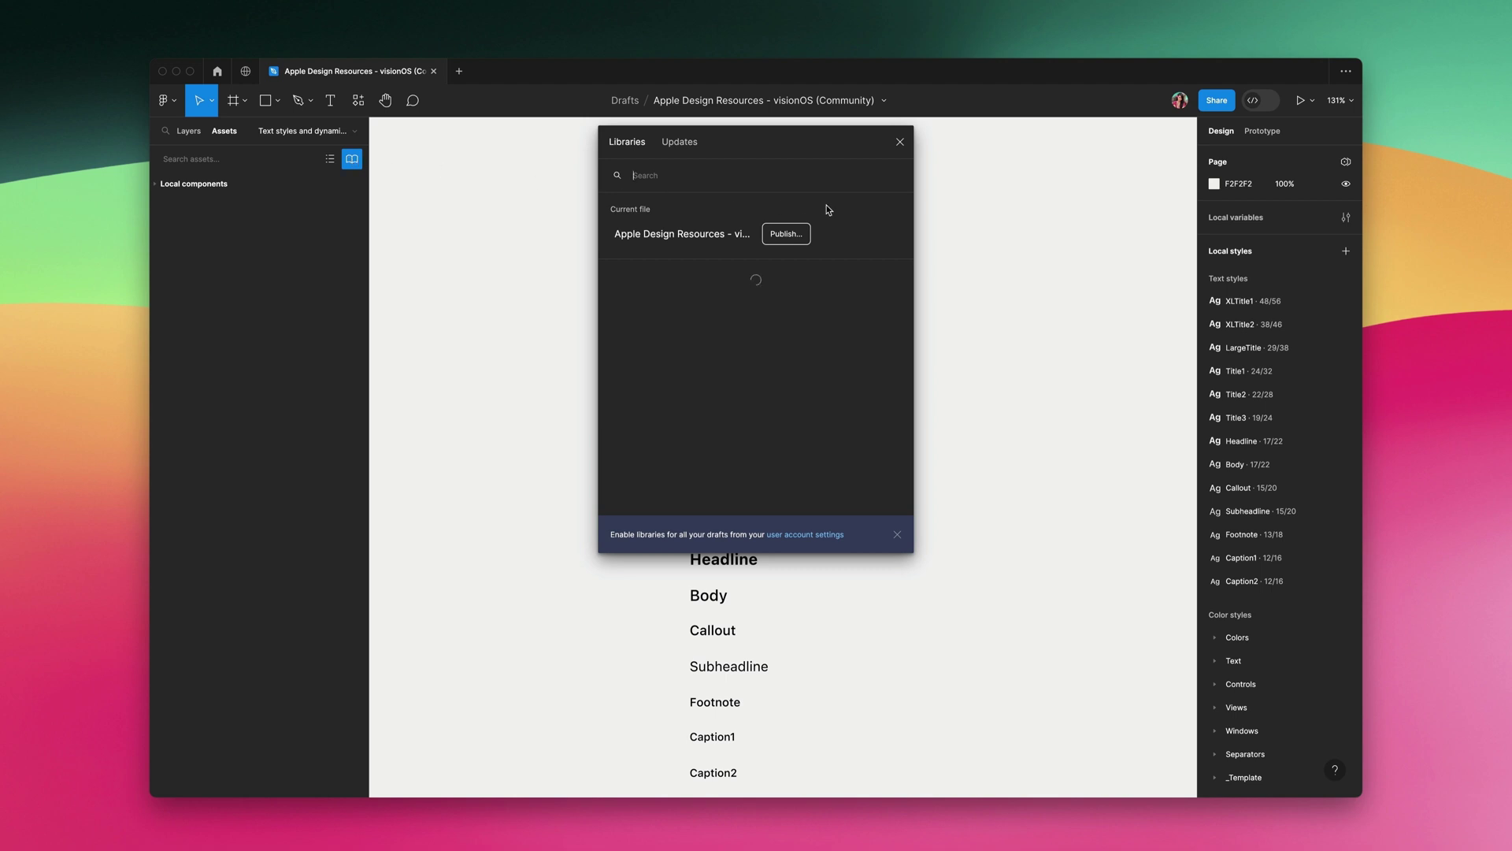
{"action": "left_click", "coordinate": [775, 237]}
{"action": "left_click", "coordinate": [825, 470]}
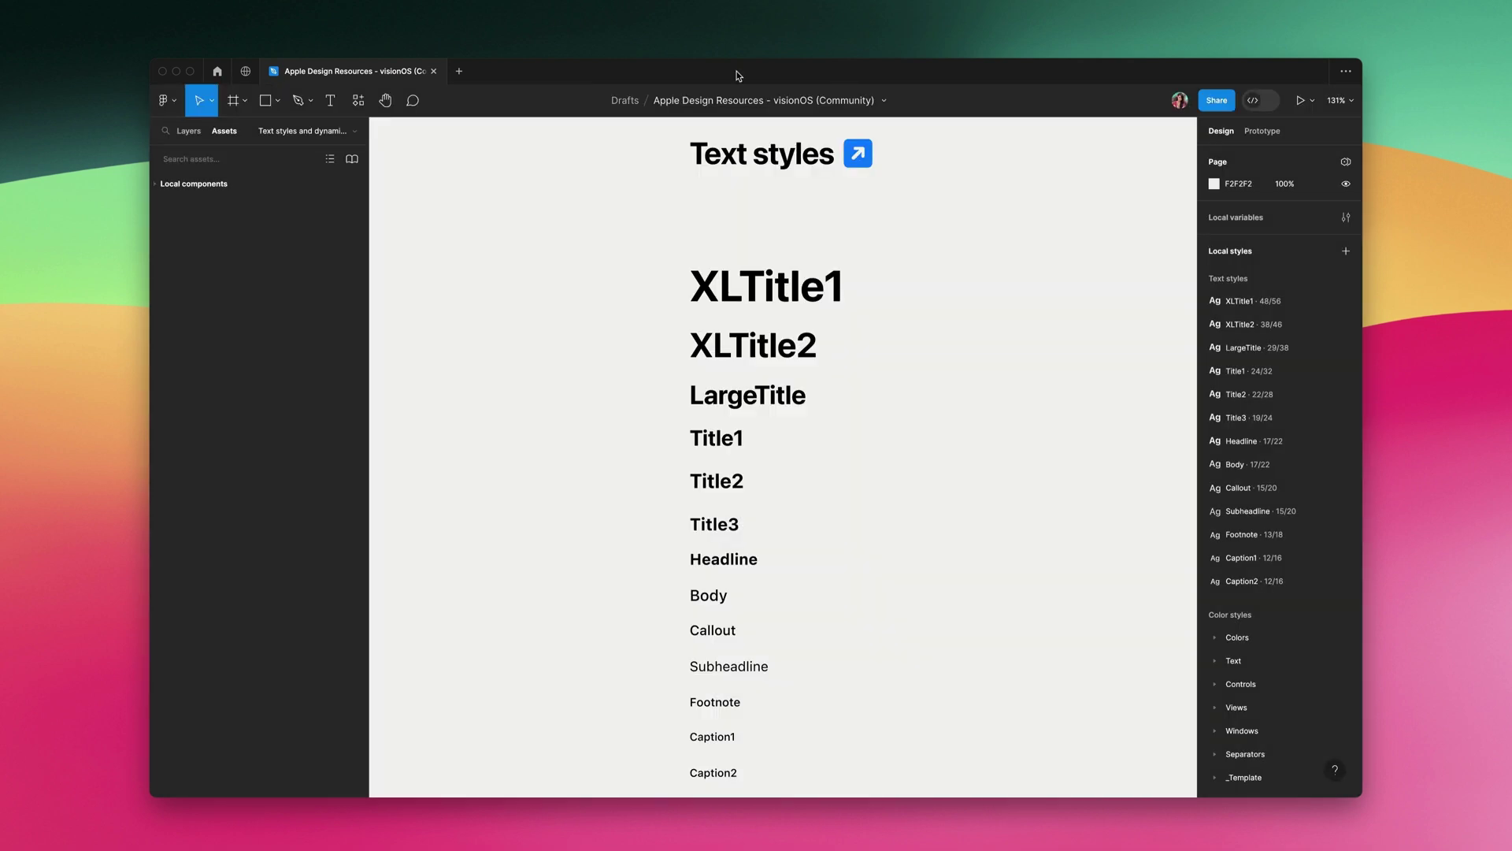
- Create a new design file and name it visionOS
{"action": "left_click", "coordinate": [460, 73]}
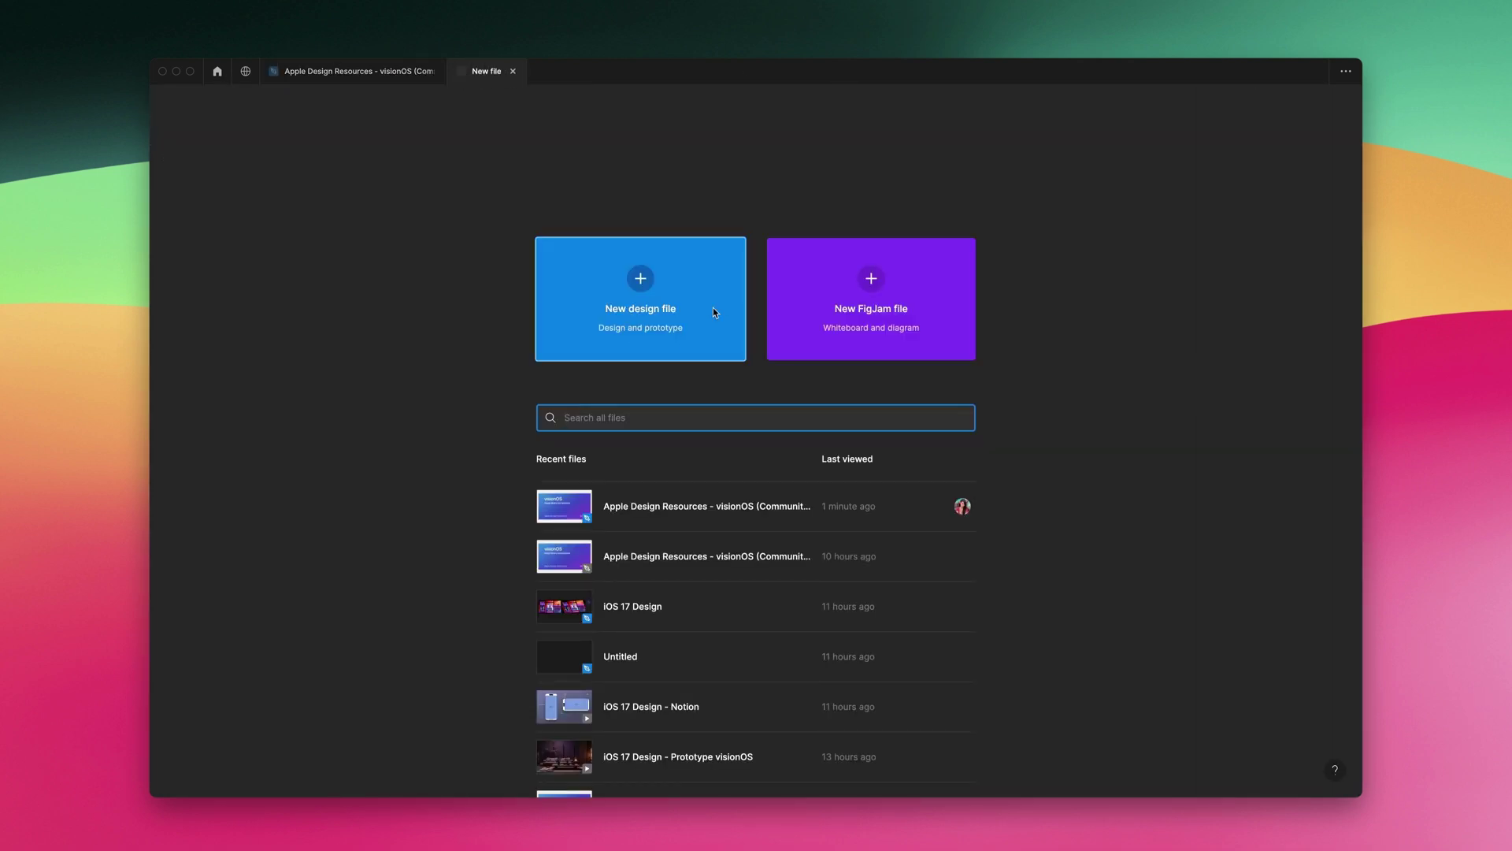
{"action": "left_click", "coordinate": [659, 288]}
{"action": "left_click", "coordinate": [768, 100]}
{"action": "type", "text": "visionOS"}
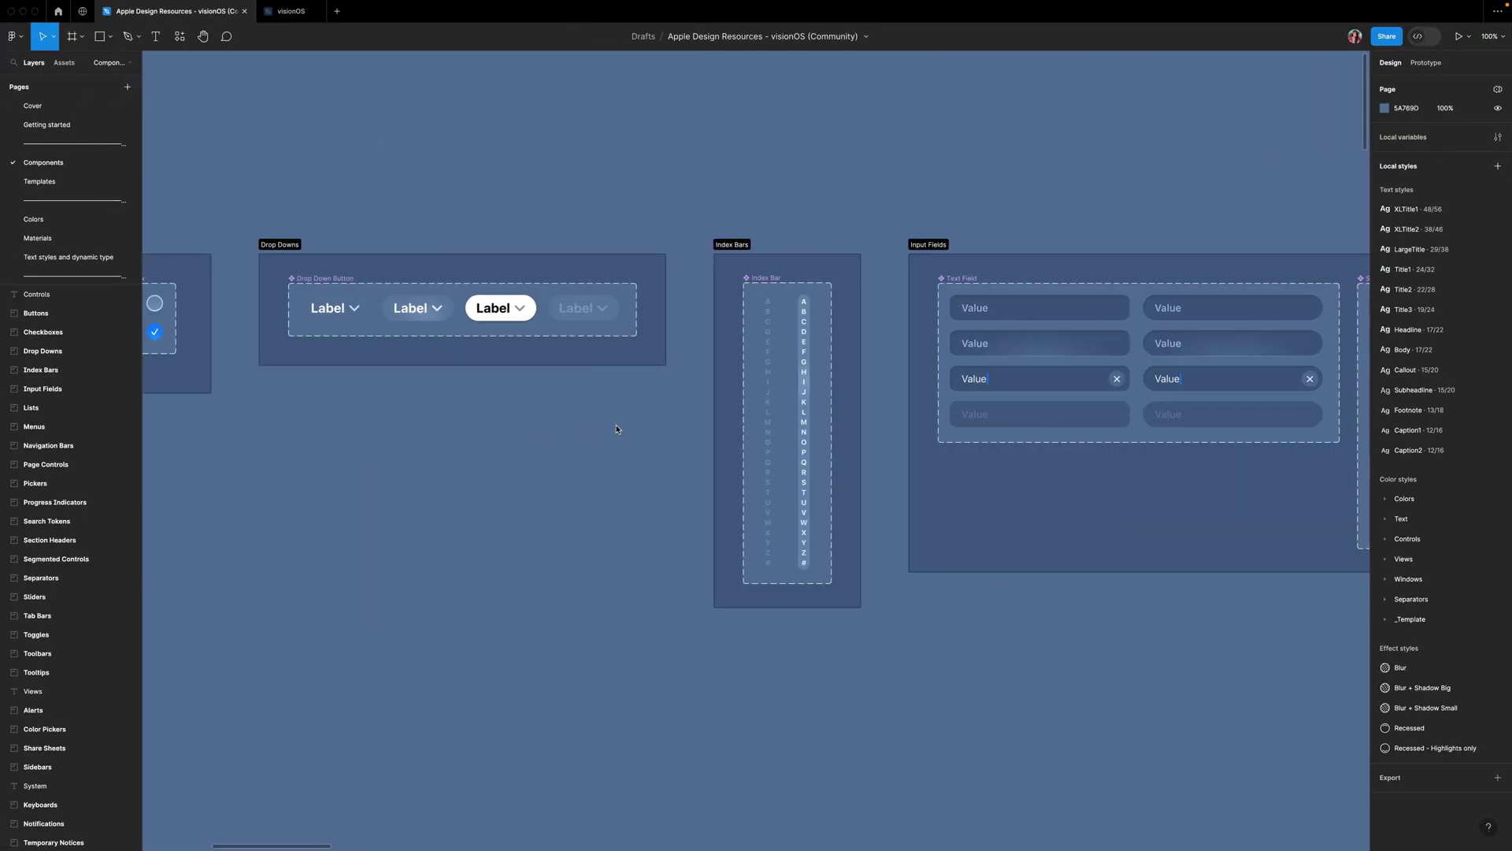
- Examine the kit's Components page from the input fields, lists and menus through navigation bars and pickers to the backgrounds
{"action": "scroll", "coordinate": [586, 430], "scroll_direction": "right", "scroll_amount": 10}
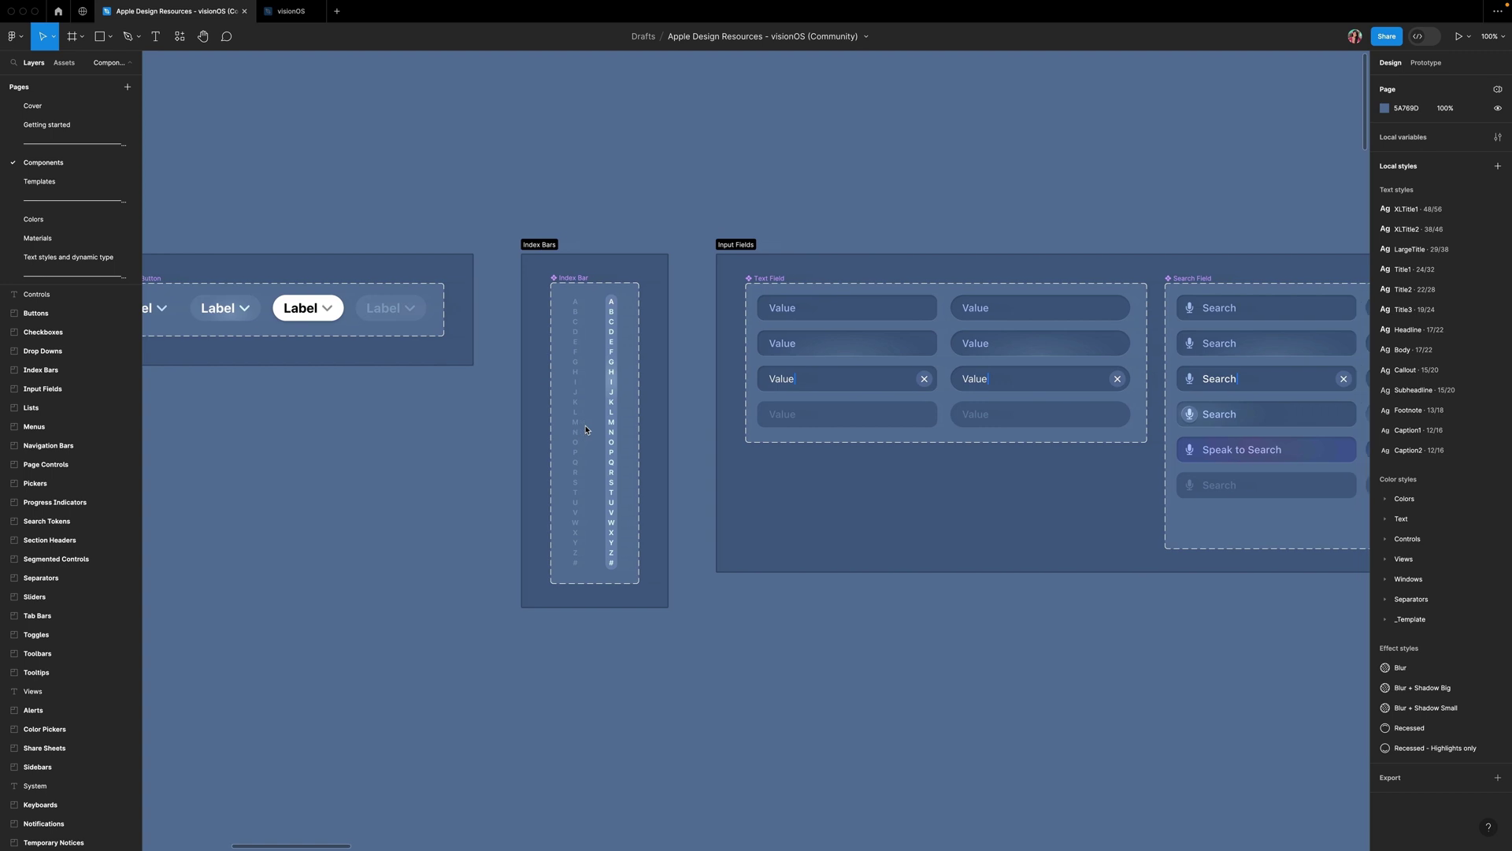
{"action": "scroll", "coordinate": [585, 429], "scroll_direction": "right", "scroll_amount": 2}
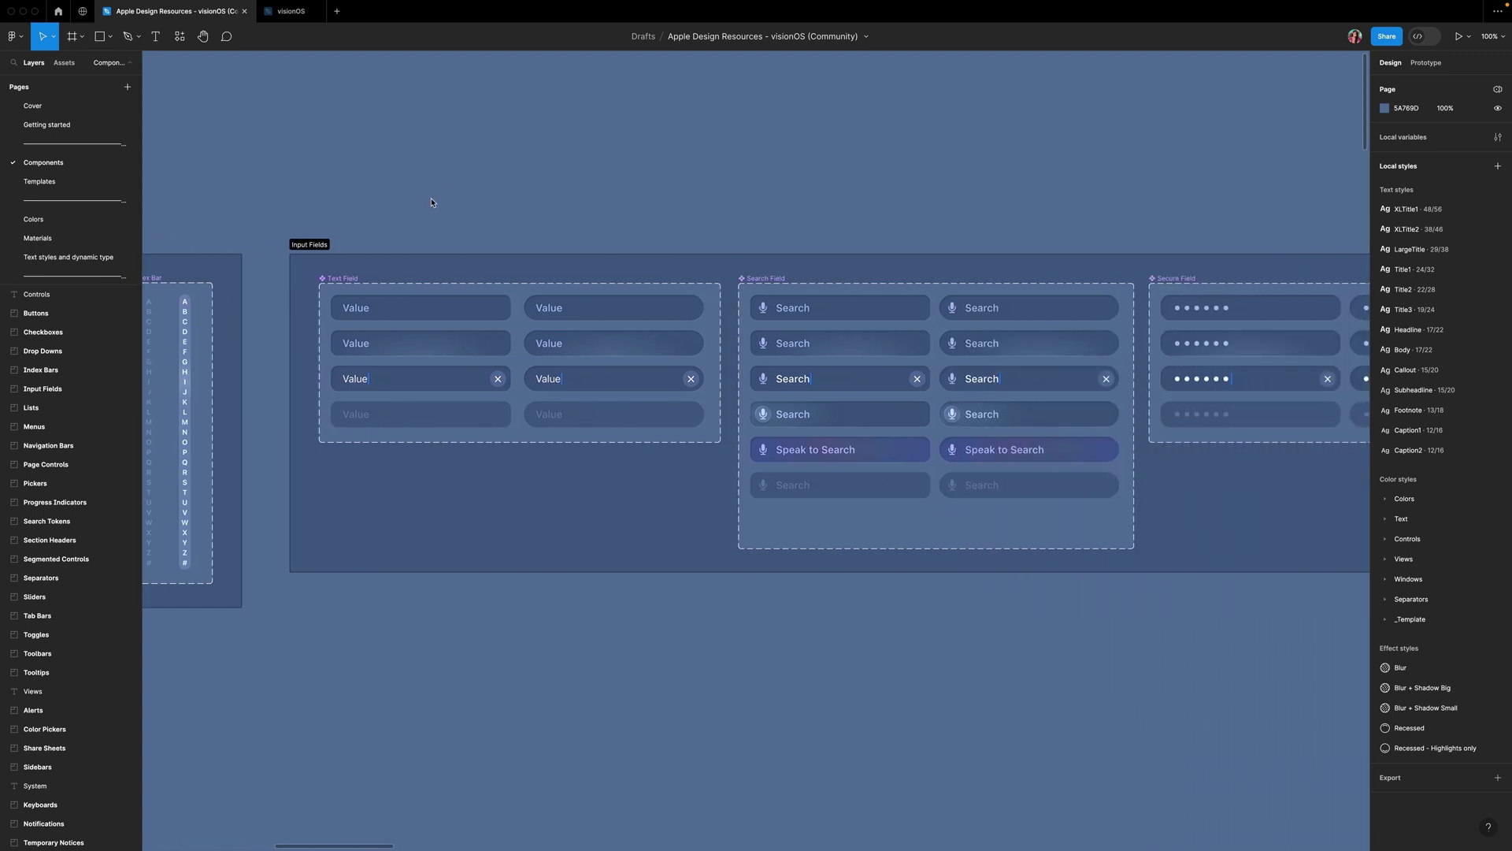
{"action": "scroll", "coordinate": [457, 249], "scroll_direction": "right", "scroll_amount": 18}
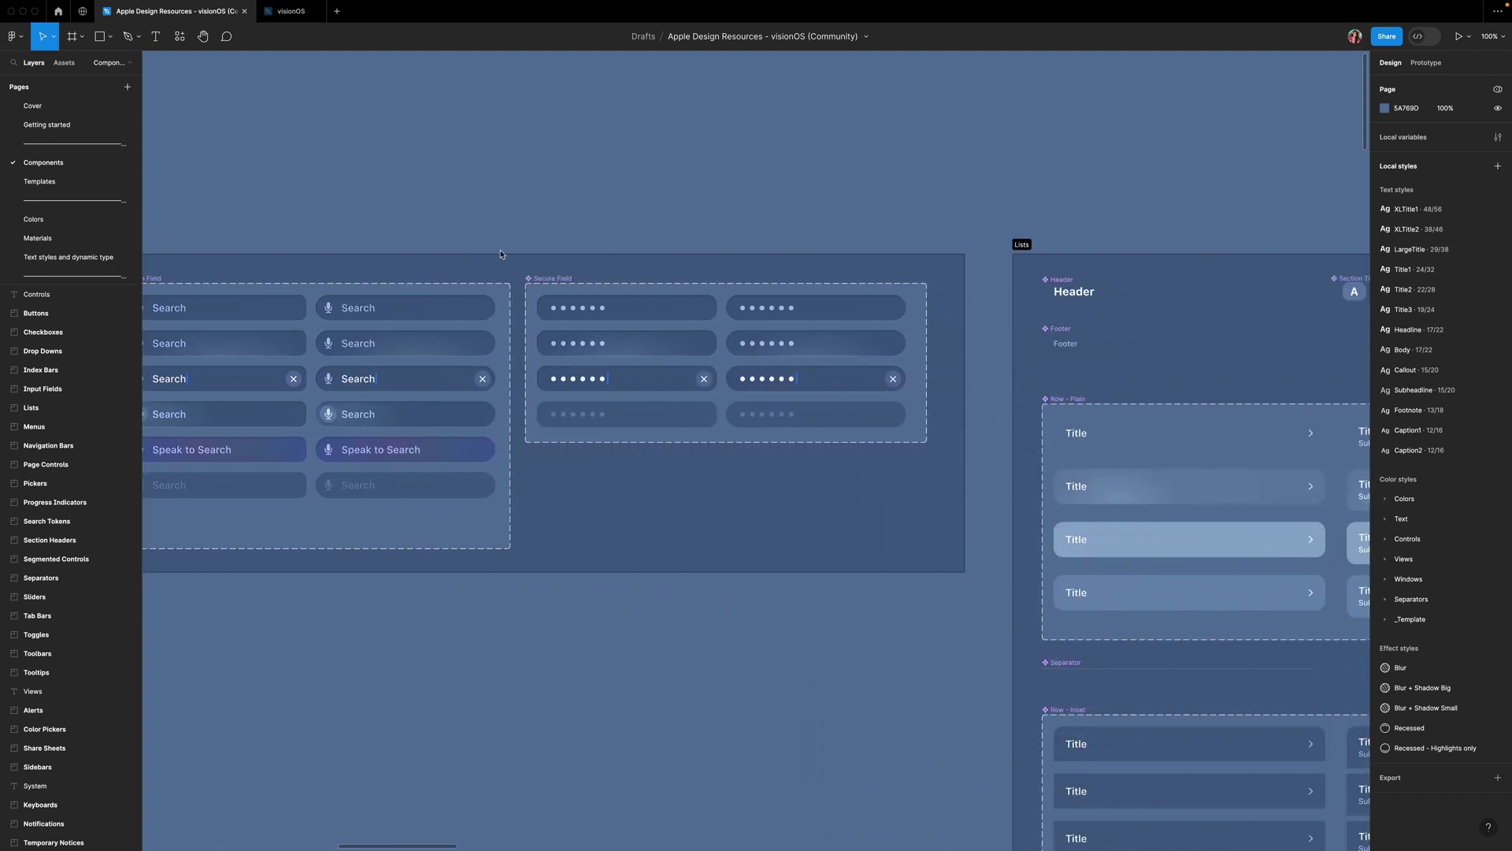
{"action": "scroll", "coordinate": [501, 254], "scroll_direction": "right", "scroll_amount": 4}
{"action": "scroll", "coordinate": [501, 254], "scroll_direction": "down", "scroll_amount": 3}
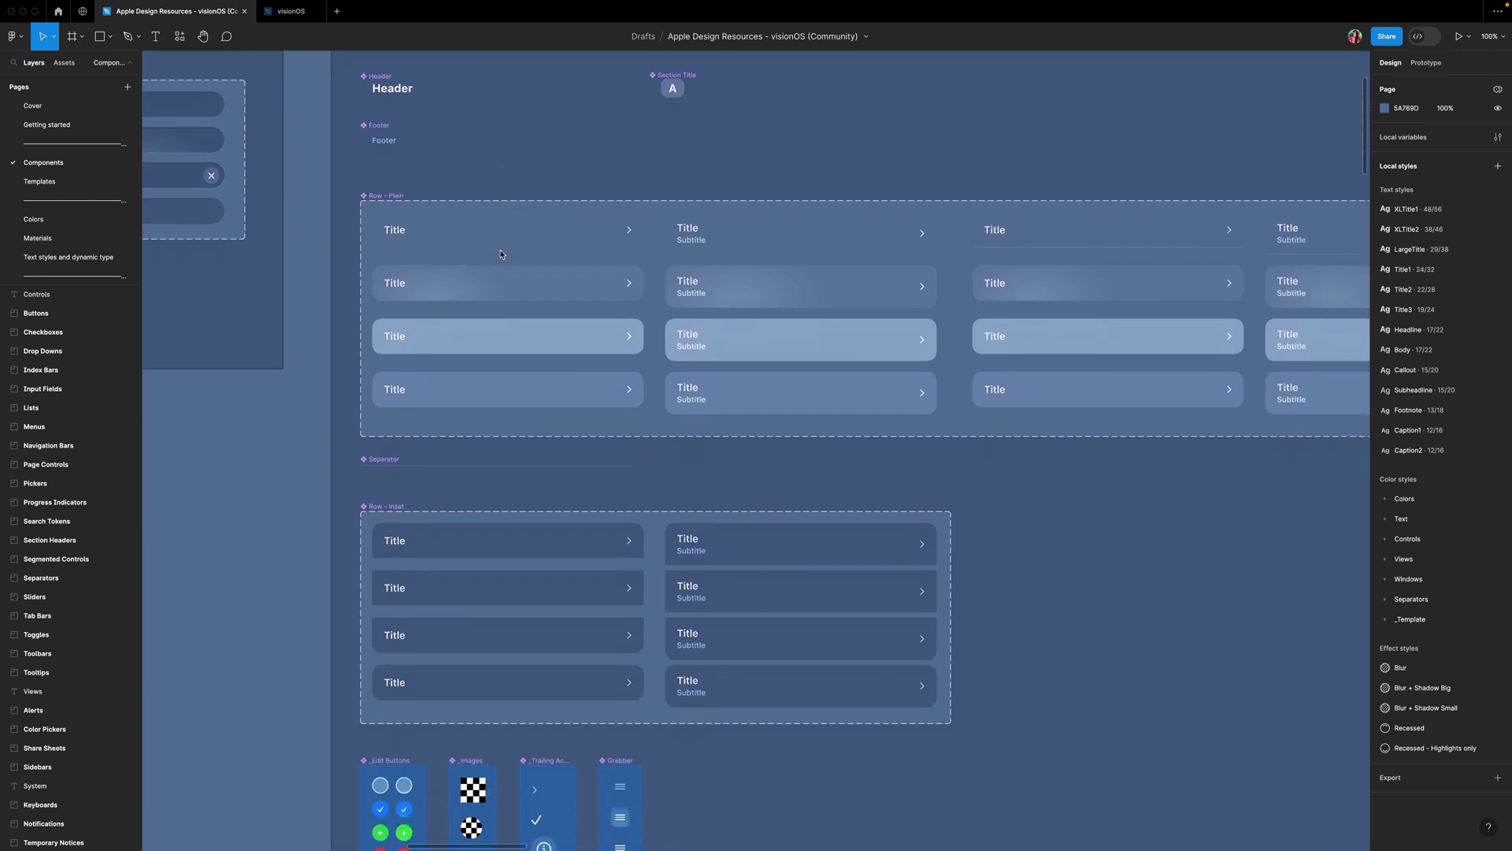
{"action": "scroll", "coordinate": [501, 253], "scroll_direction": "right", "scroll_amount": 20}
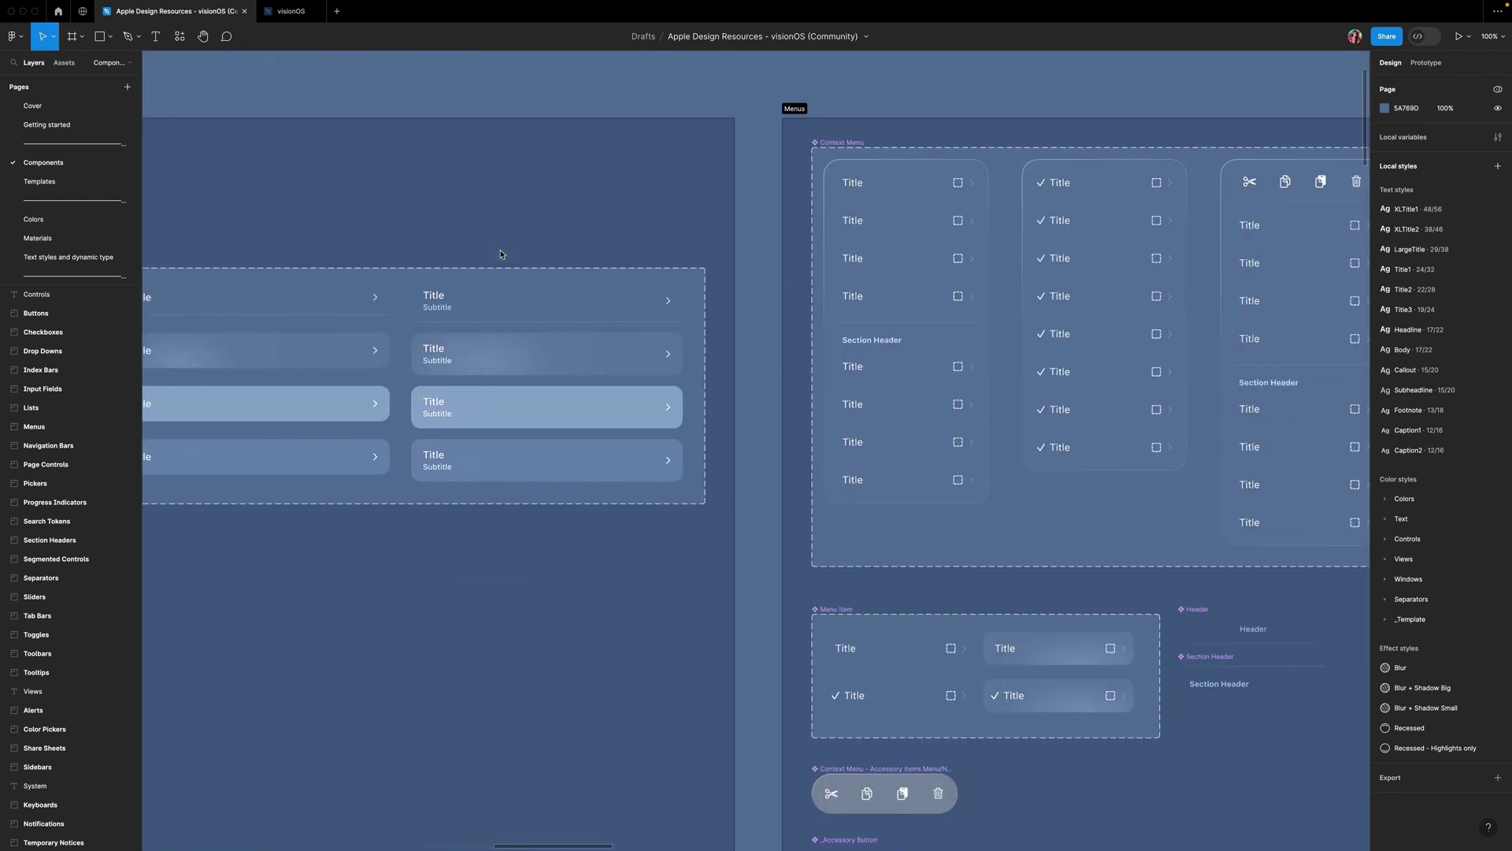
{"action": "scroll", "coordinate": [501, 254], "scroll_direction": "right", "scroll_amount": 12}
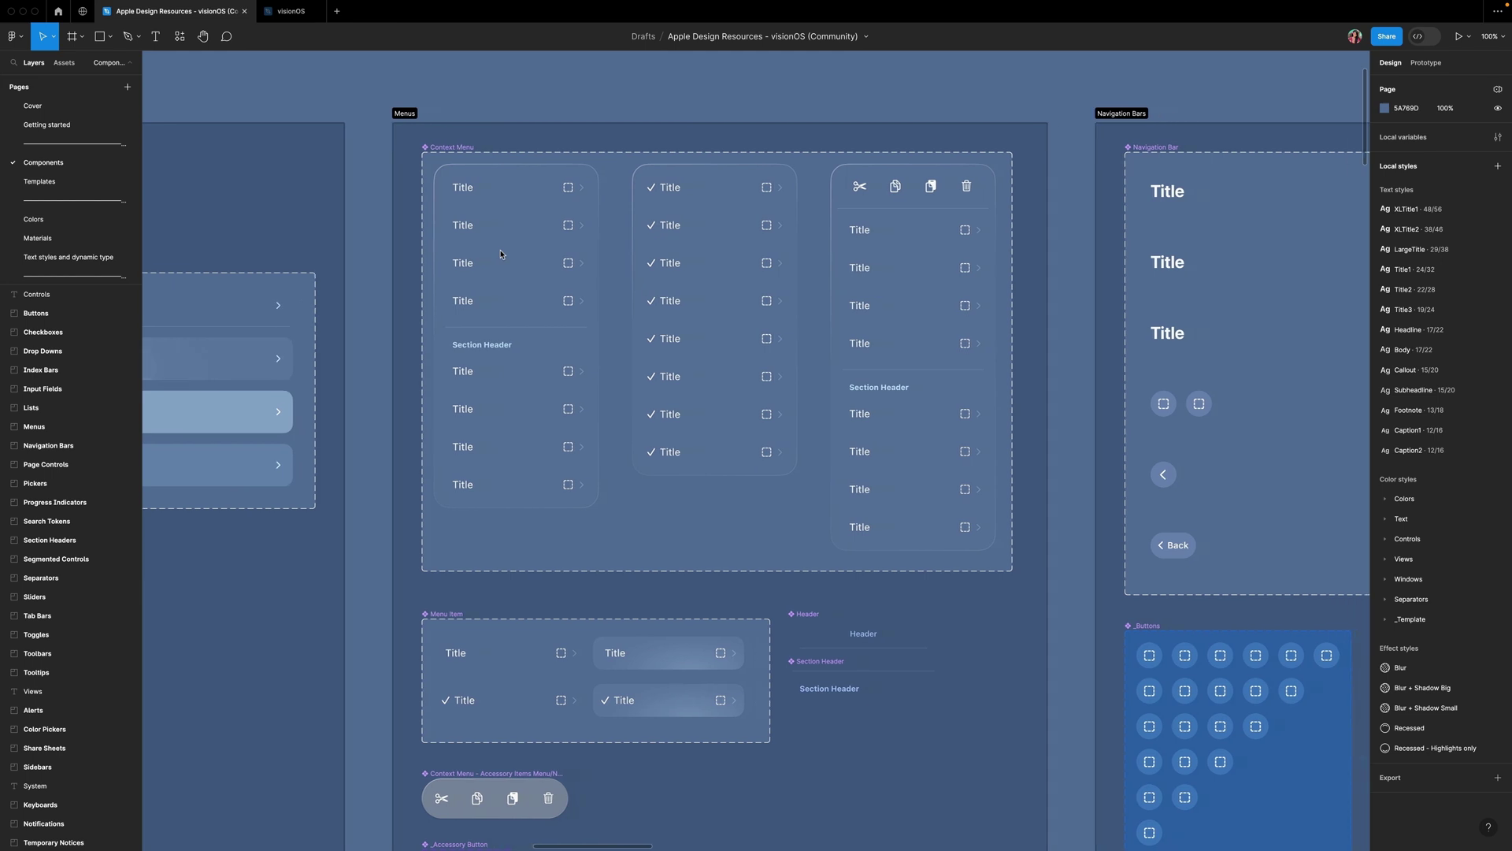
{"action": "scroll", "coordinate": [501, 254], "scroll_direction": "right", "scroll_amount": 4}
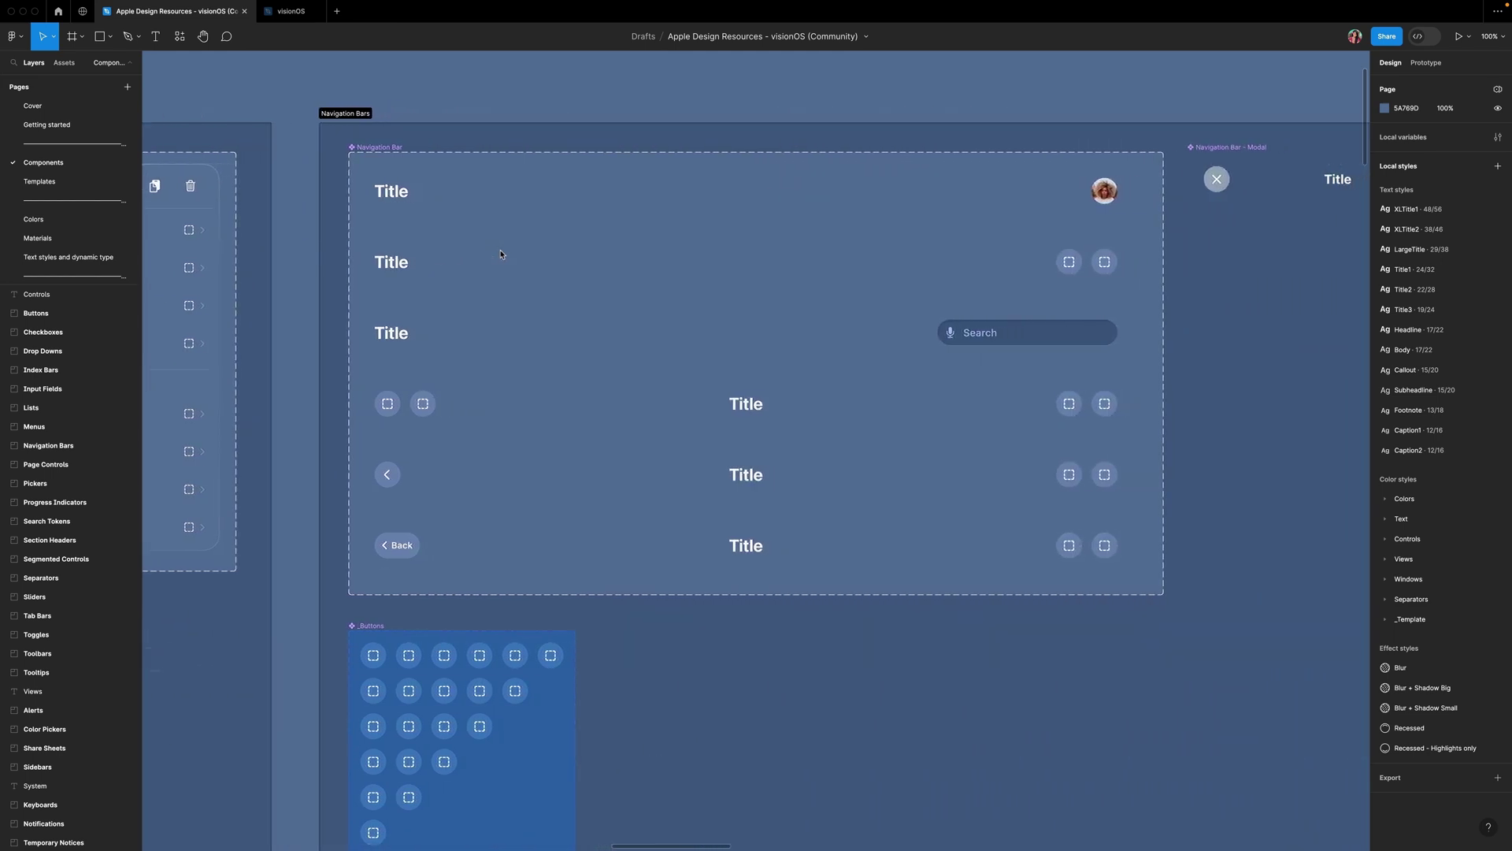
{"action": "scroll", "coordinate": [501, 254], "scroll_direction": "right", "scroll_amount": 20}
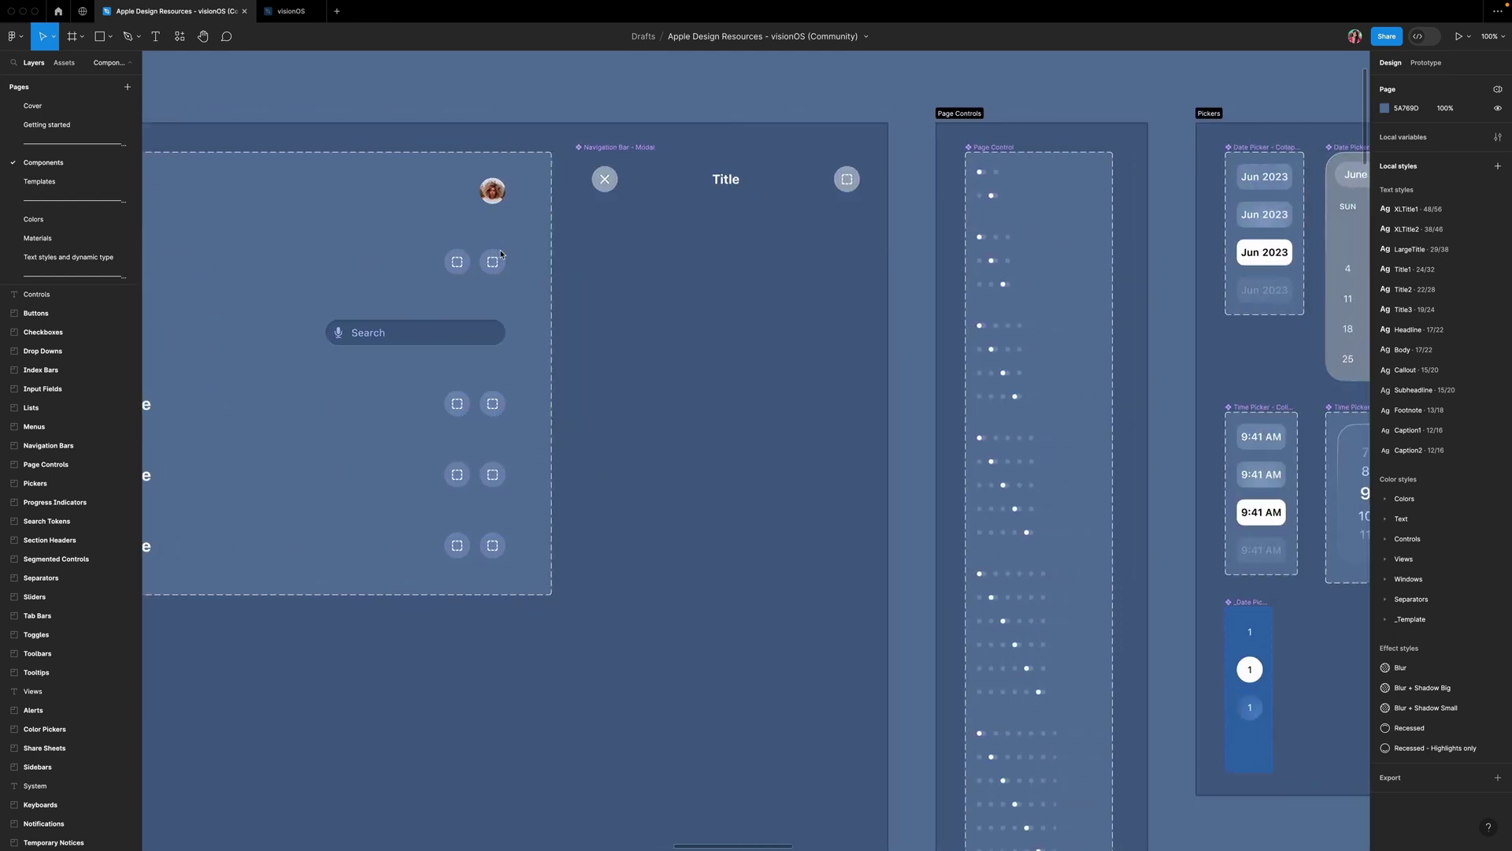
{"action": "scroll", "coordinate": [501, 254], "scroll_direction": "right", "scroll_amount": 4}
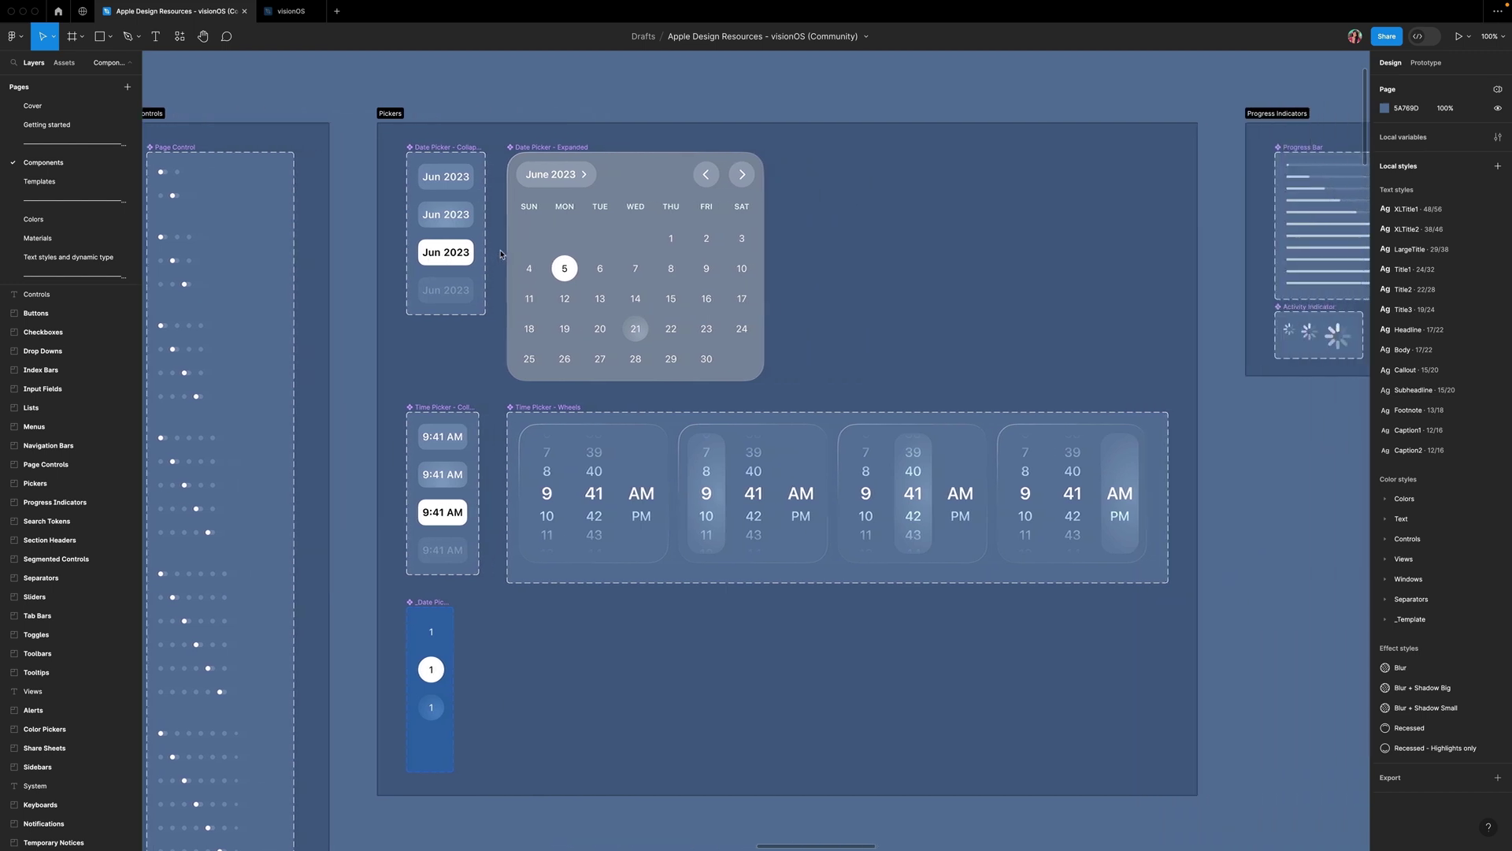
{"action": "scroll", "coordinate": [501, 253], "scroll_direction": "right", "scroll_amount": 20}
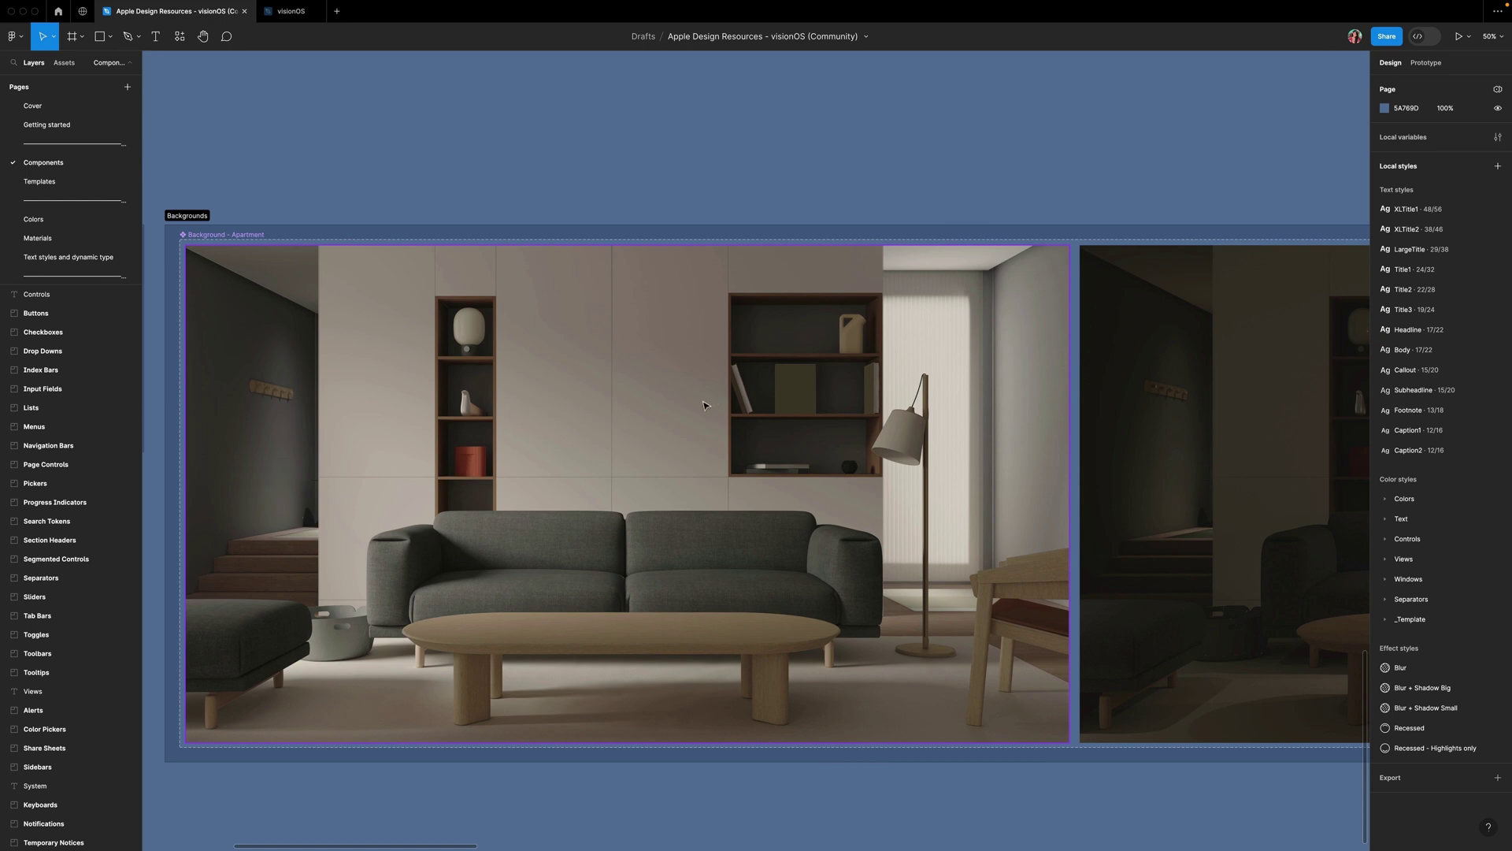
{"action": "scroll", "coordinate": [705, 405], "scroll_direction": "right", "scroll_amount": 4}
{"action": "scroll", "coordinate": [705, 405], "scroll_direction": "right", "scroll_amount": 7}
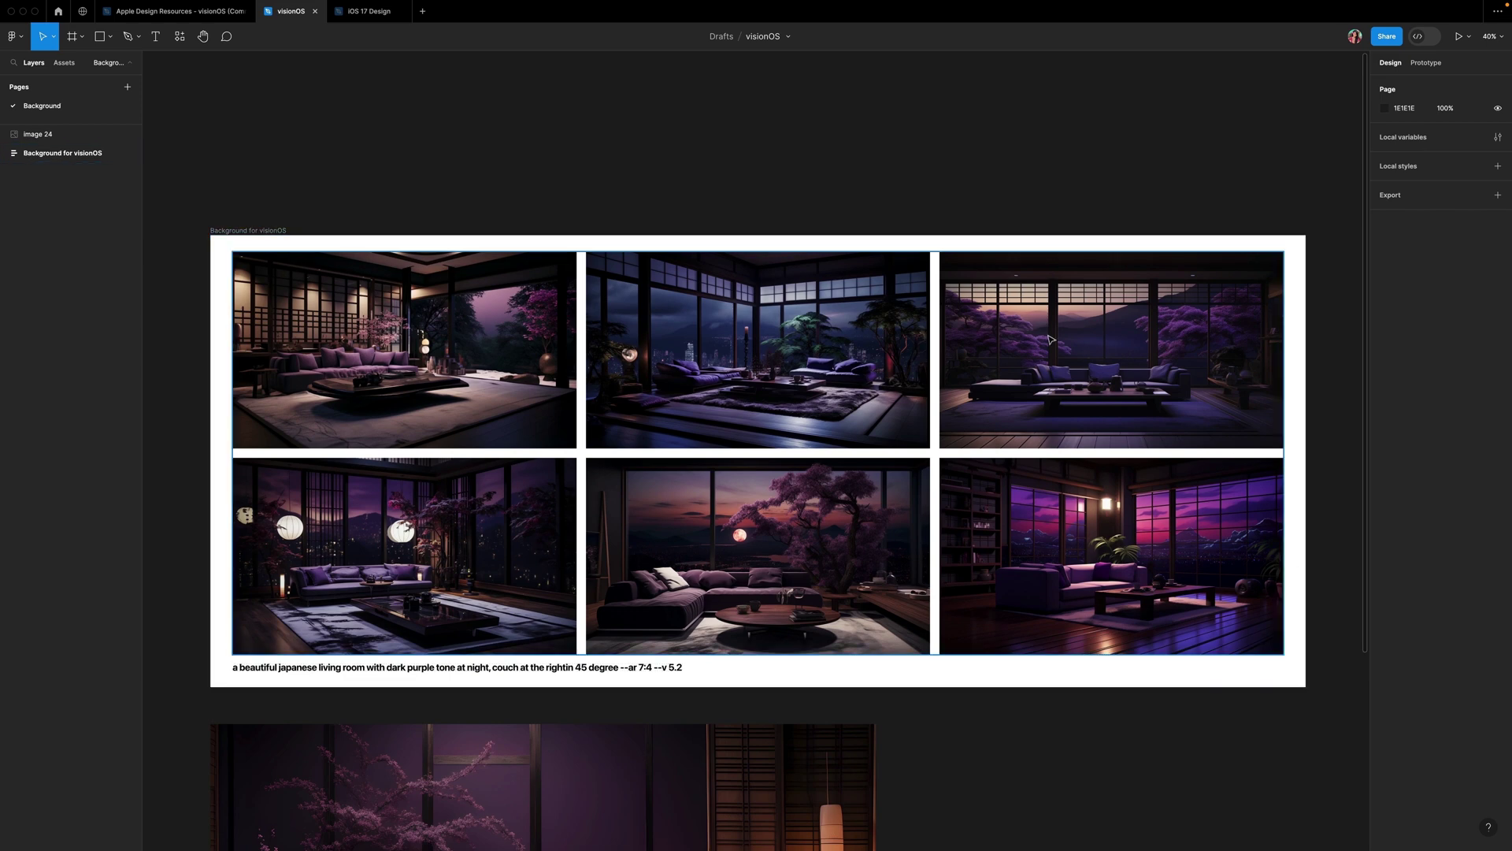
- Copy the large purple living-room image on the Background page of the visionOS file
{"action": "left_click", "coordinate": [224, 664]}
{"action": "left_click", "coordinate": [300, 710]}
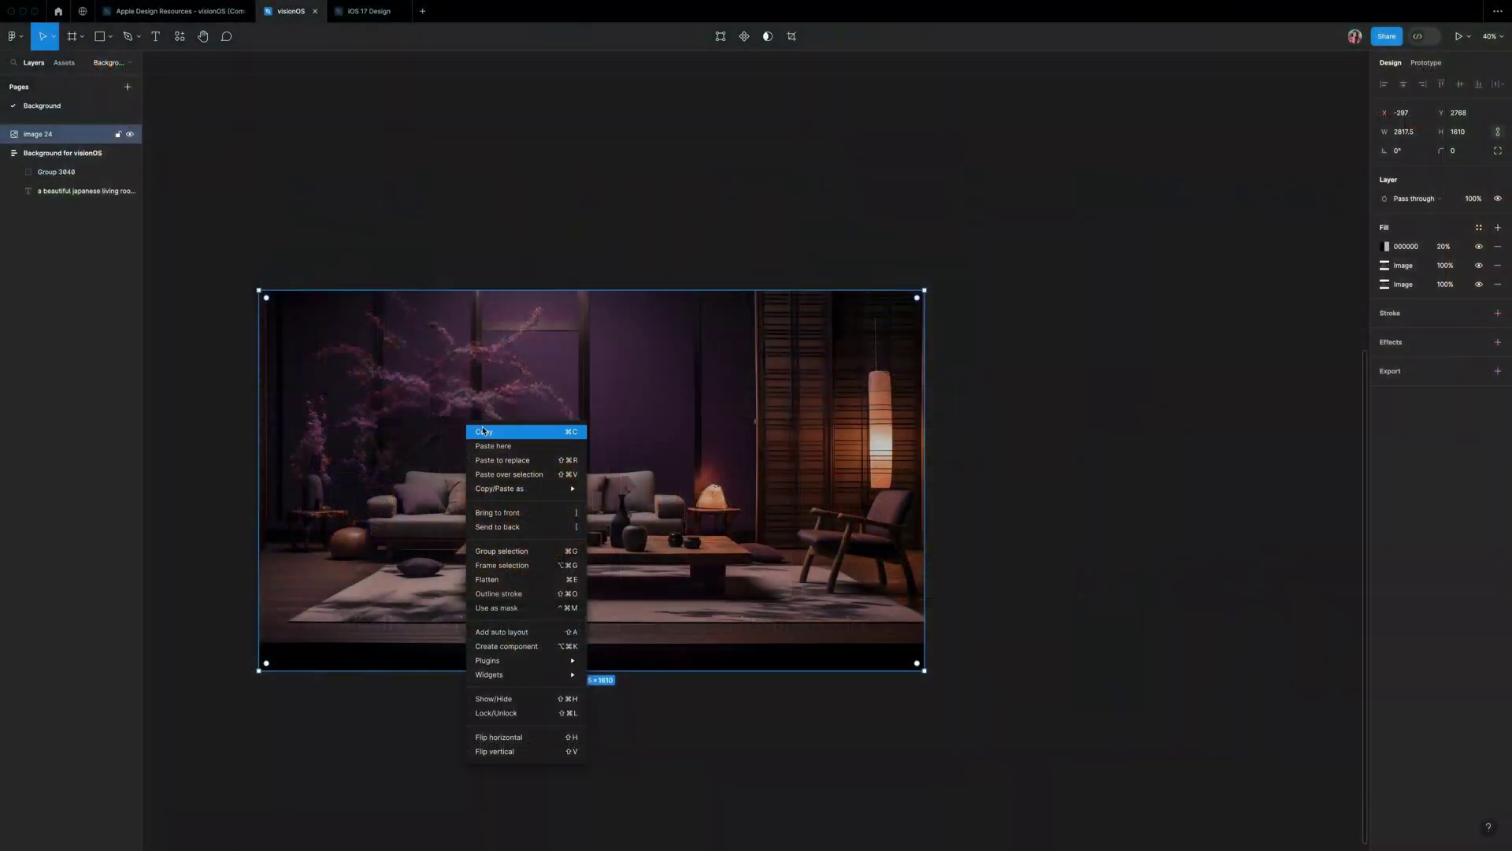
{"action": "key", "text": "Escape"}
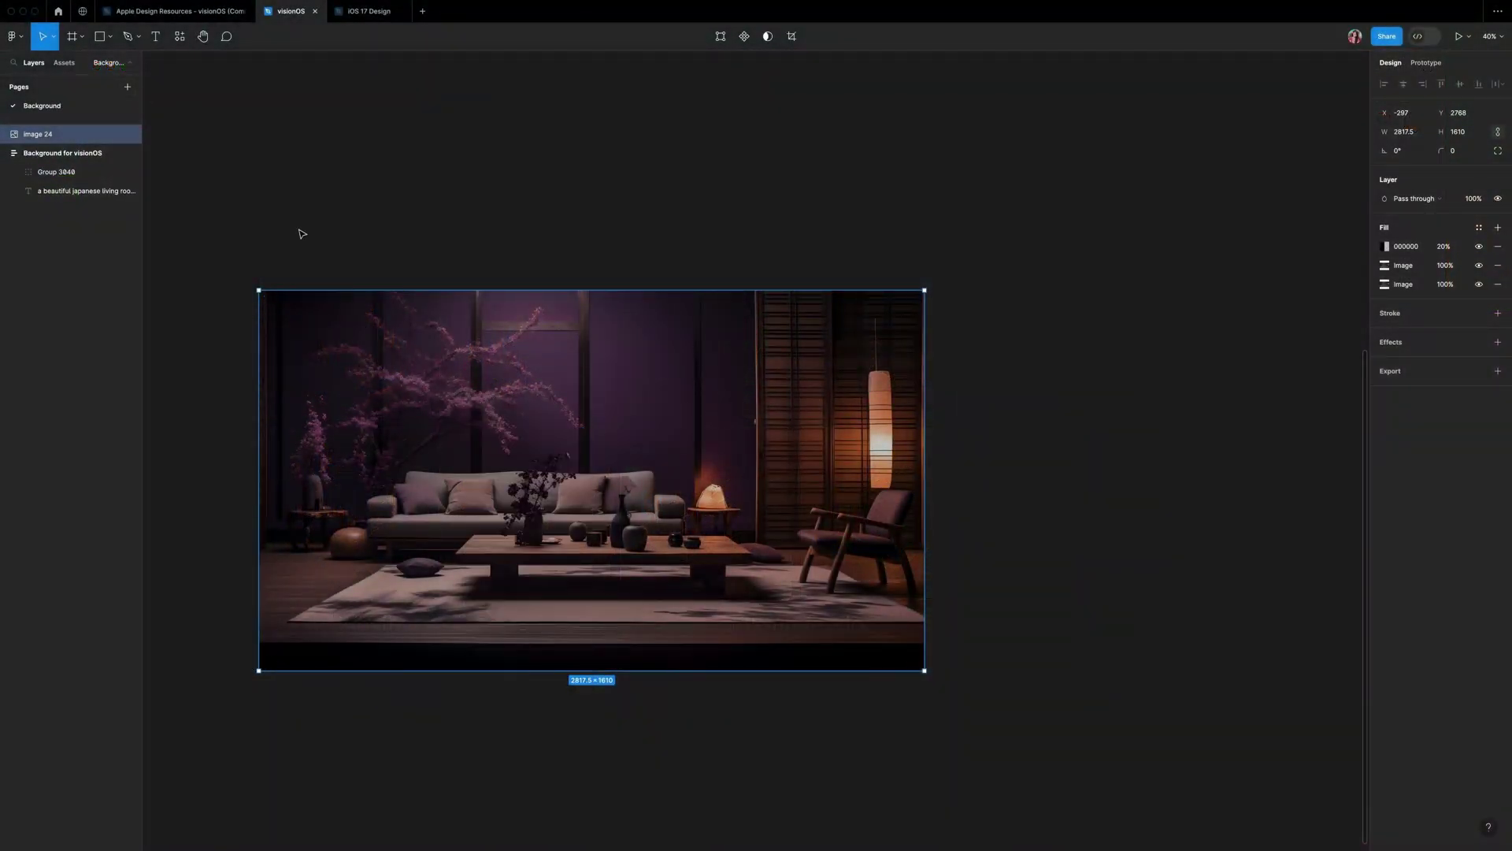
- Add a page named Workspace and paste the copied living-room image onto it
{"action": "left_click", "coordinate": [128, 88]}
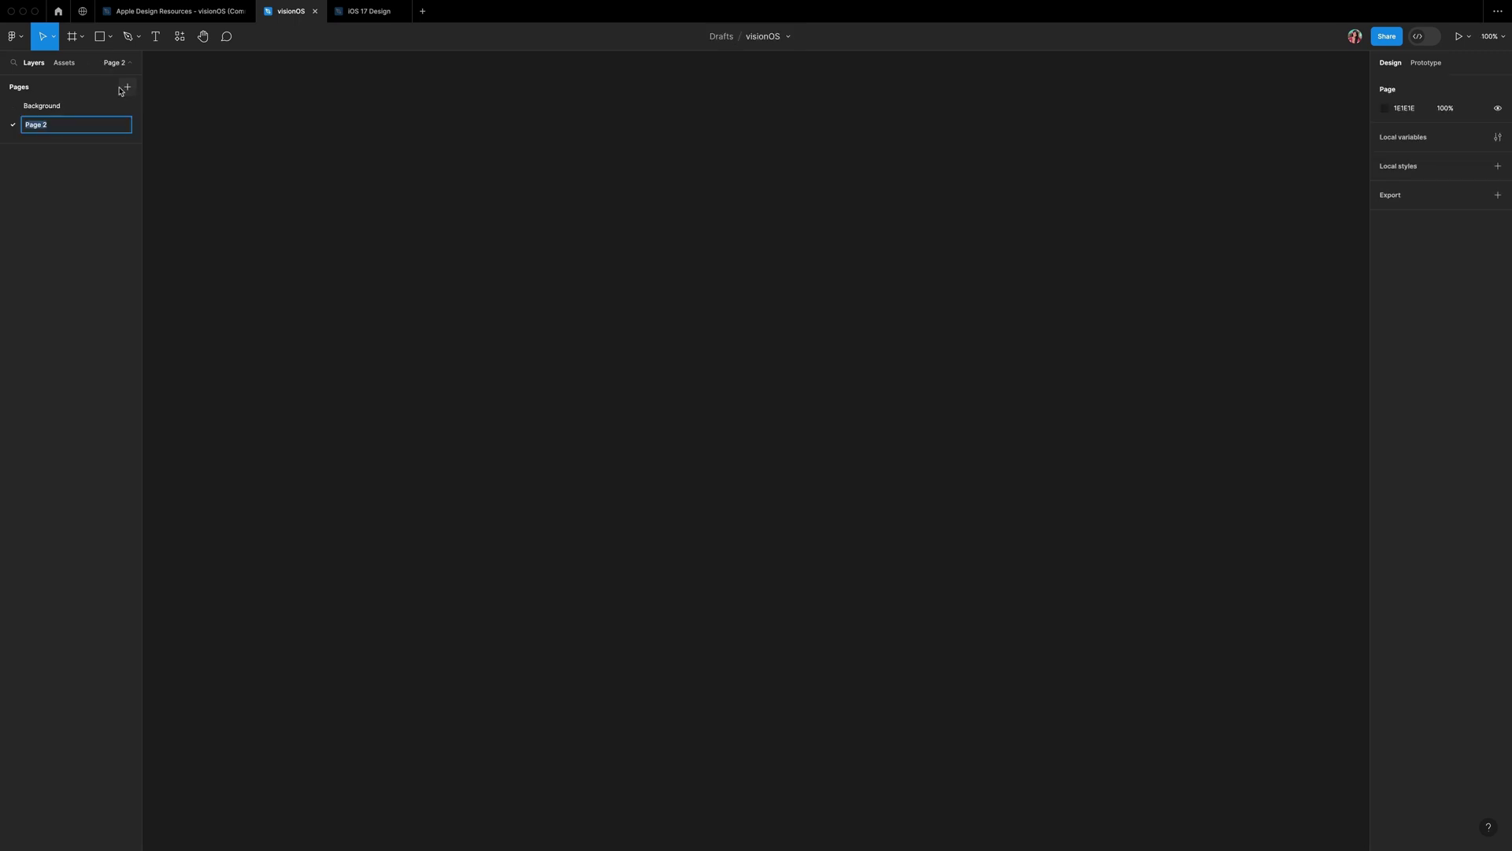
{"action": "type", "text": "Workspace"}
{"action": "key", "text": "Return"}
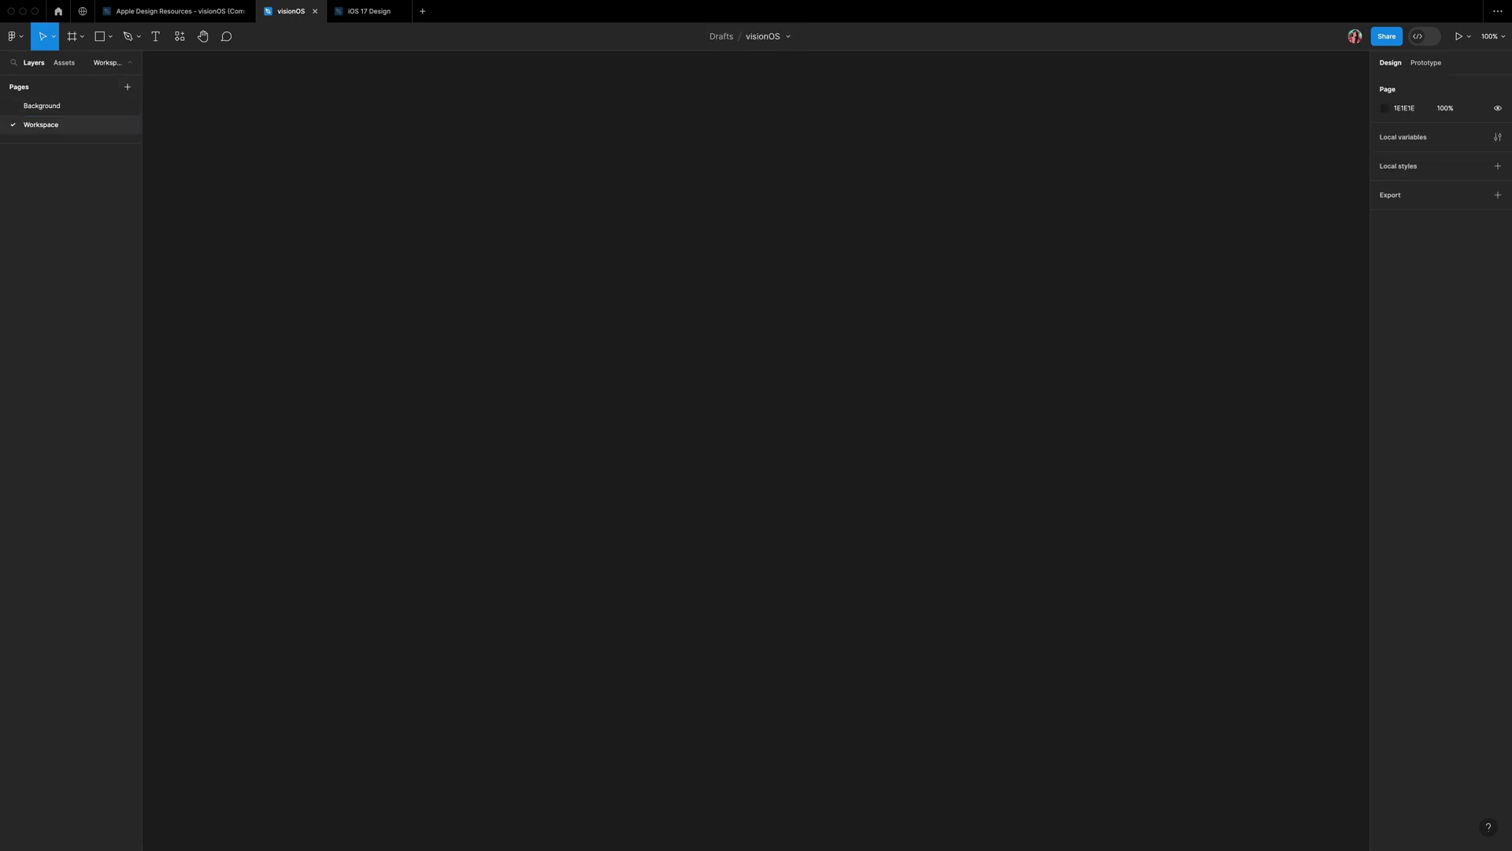
{"action": "right_click", "coordinate": [452, 185]}
{"action": "left_click", "coordinate": [477, 190]}
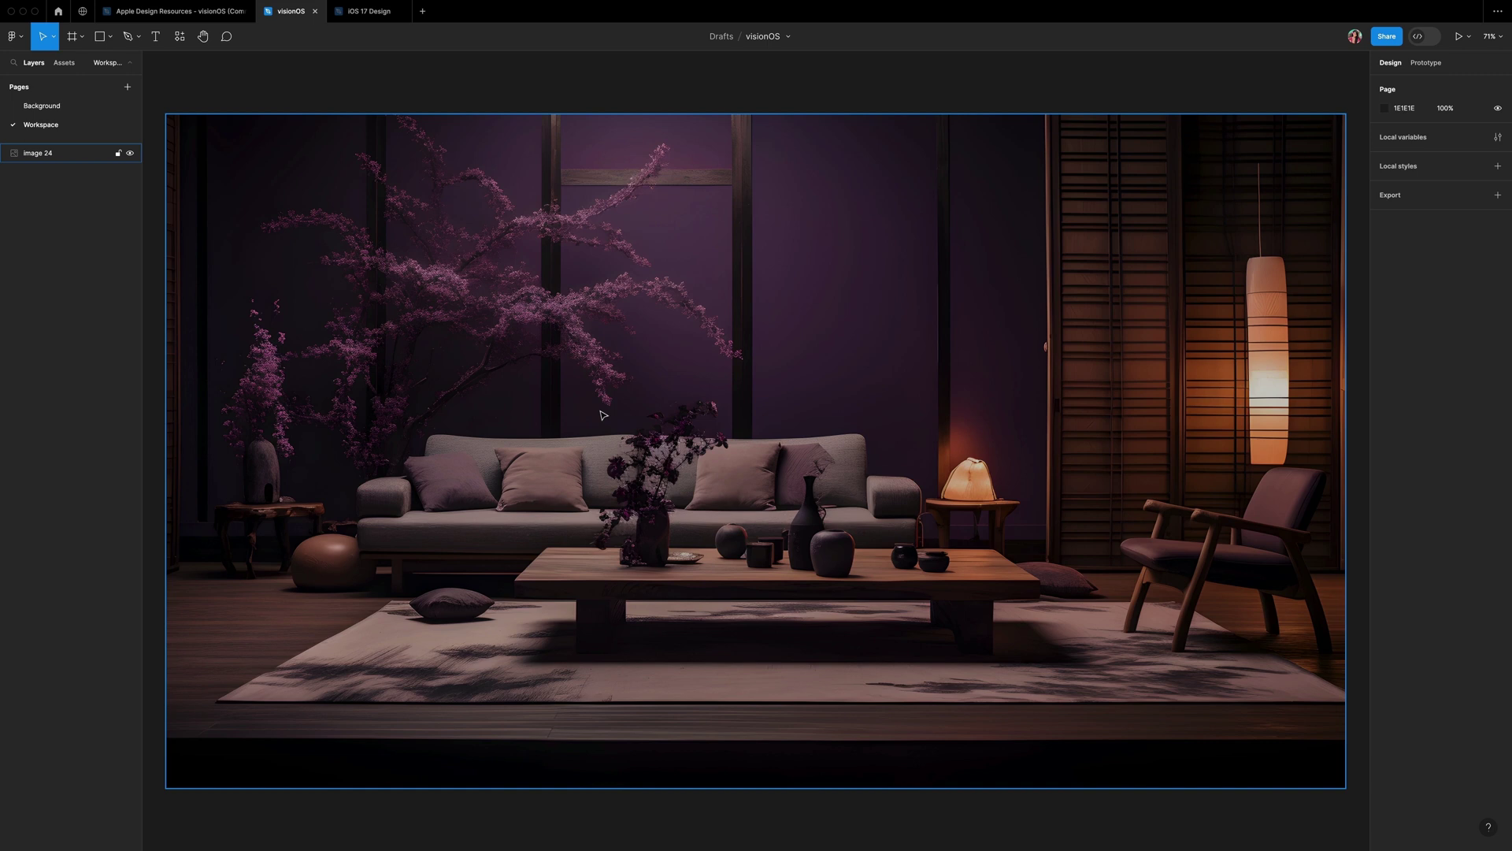
- Draw a frame about 1523 × 826 over the middle of the living-room image
{"action": "key", "text": "f"}
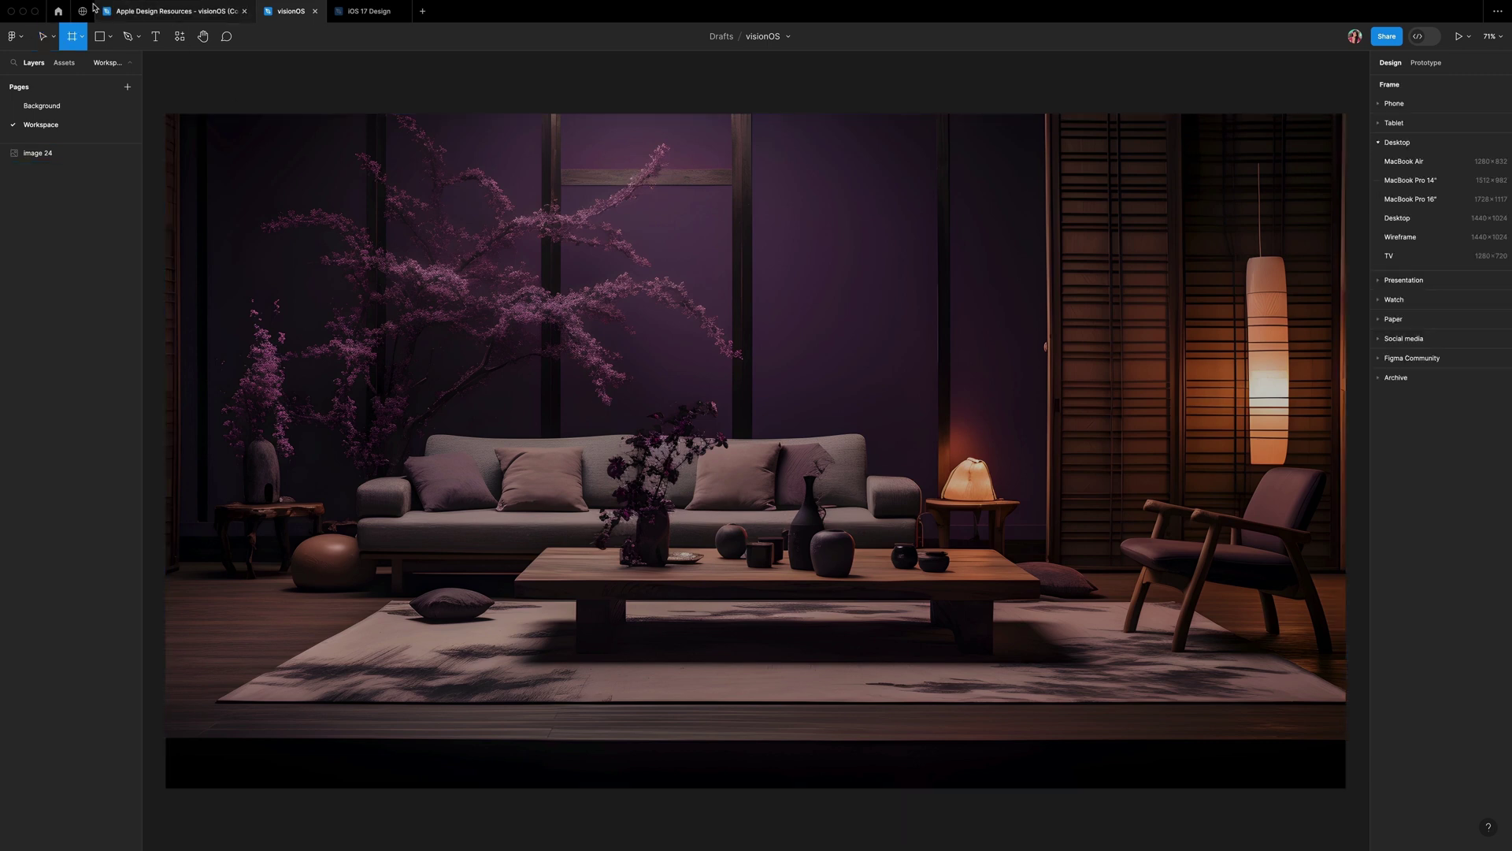
{"action": "left_click_drag", "start_coordinate": [473, 251], "coordinate": [885, 442]}
{"action": "left_click_drag", "start_coordinate": [914, 499], "coordinate": [1111, 598]}
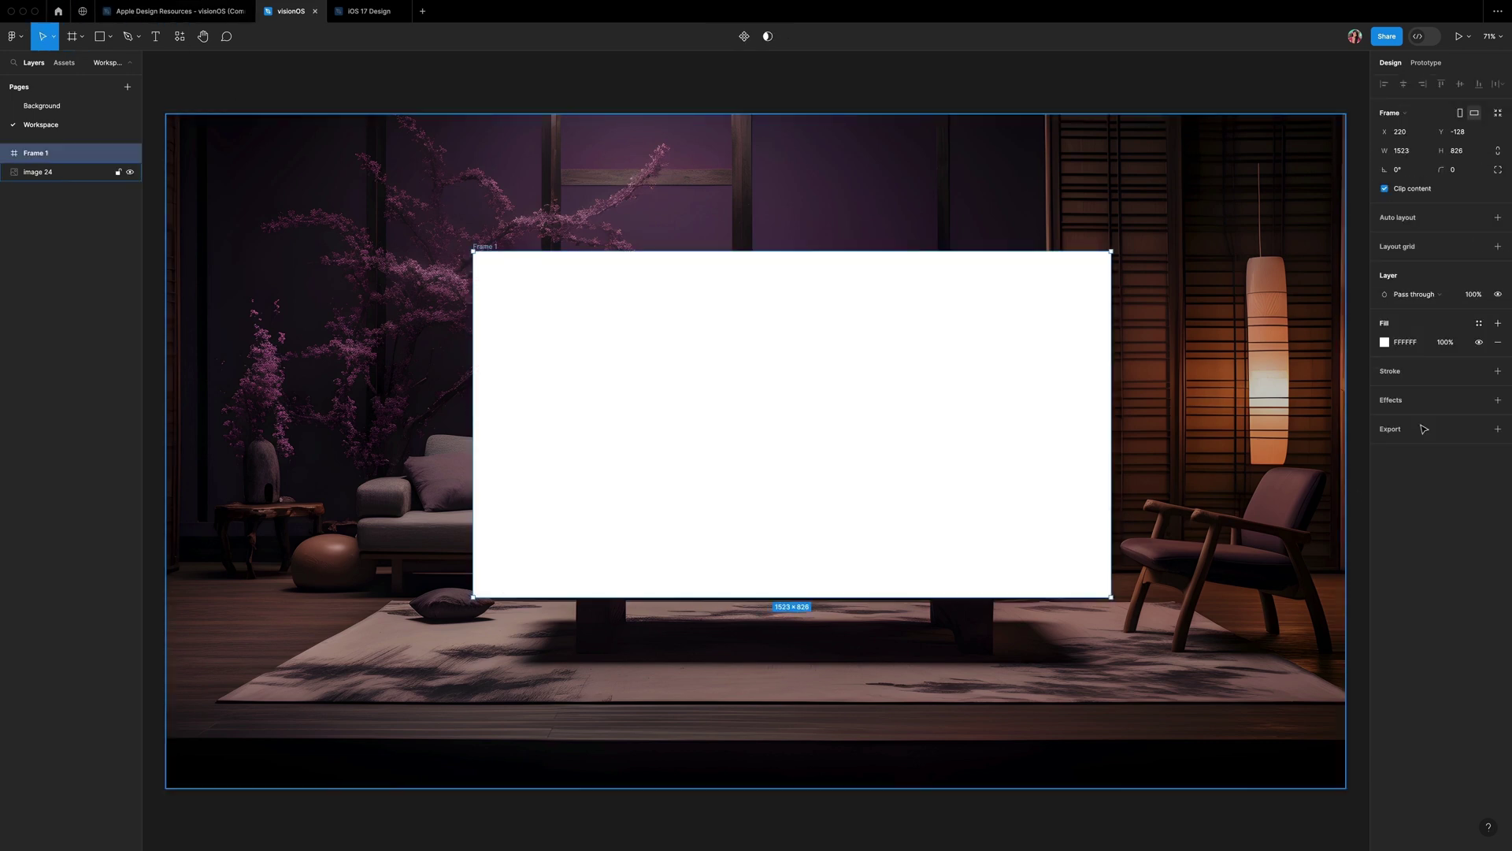
- Set the white frame's size to 1280 × 720 and its corner radius to 46
{"action": "type", "text": "1280"}
{"action": "key", "text": "Tab"}
{"action": "type", "text": "720"}
{"action": "key", "text": "Return"}
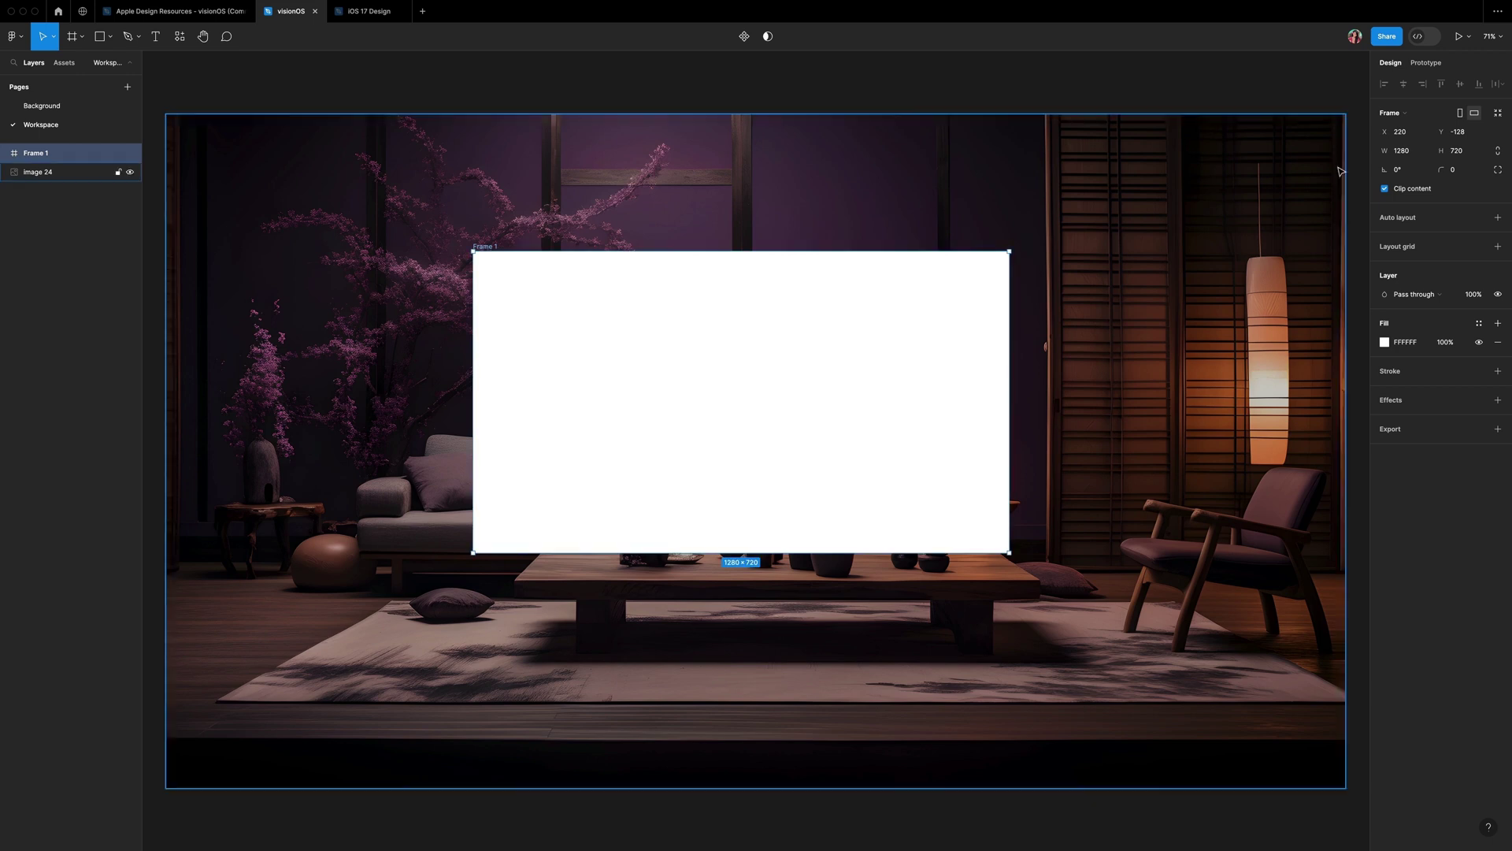
{"action": "left_click", "coordinate": [1467, 171]}
{"action": "type", "text": "46"}
{"action": "key", "text": "Return"}
- Wrap the living-room image in a frame of its own and rename that frame Spatial Design
{"action": "left_click", "coordinate": [18, 171]}
{"action": "right_click", "coordinate": [40, 174]}
{"action": "mouse_move", "coordinate": [87, 392]}
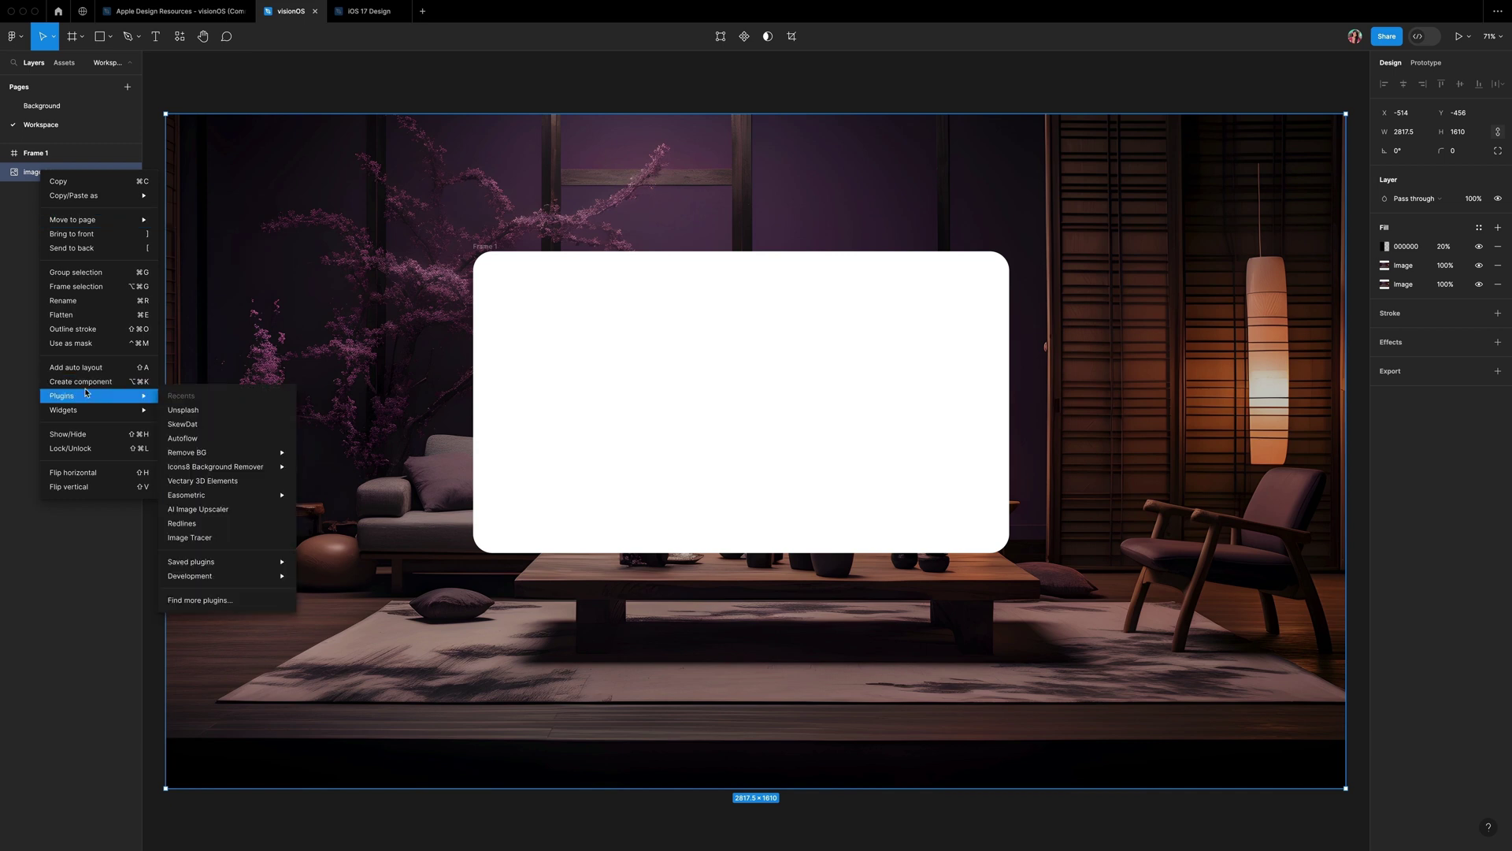
{"action": "left_click", "coordinate": [79, 286]}
{"action": "double_click", "coordinate": [40, 172]}
{"action": "type", "text": "Spatial Design"}
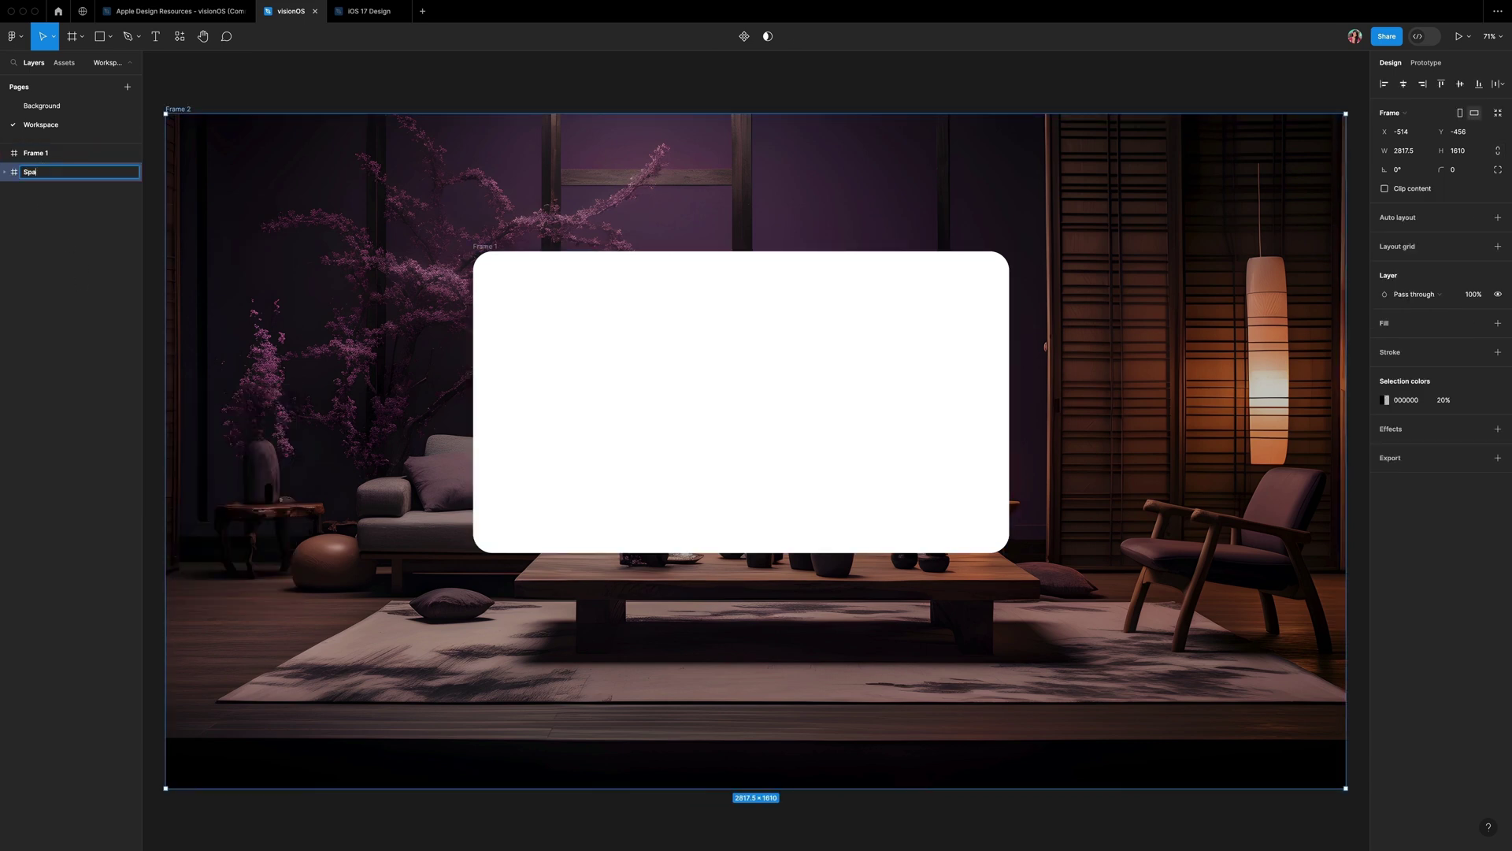
{"action": "key", "text": "Return"}
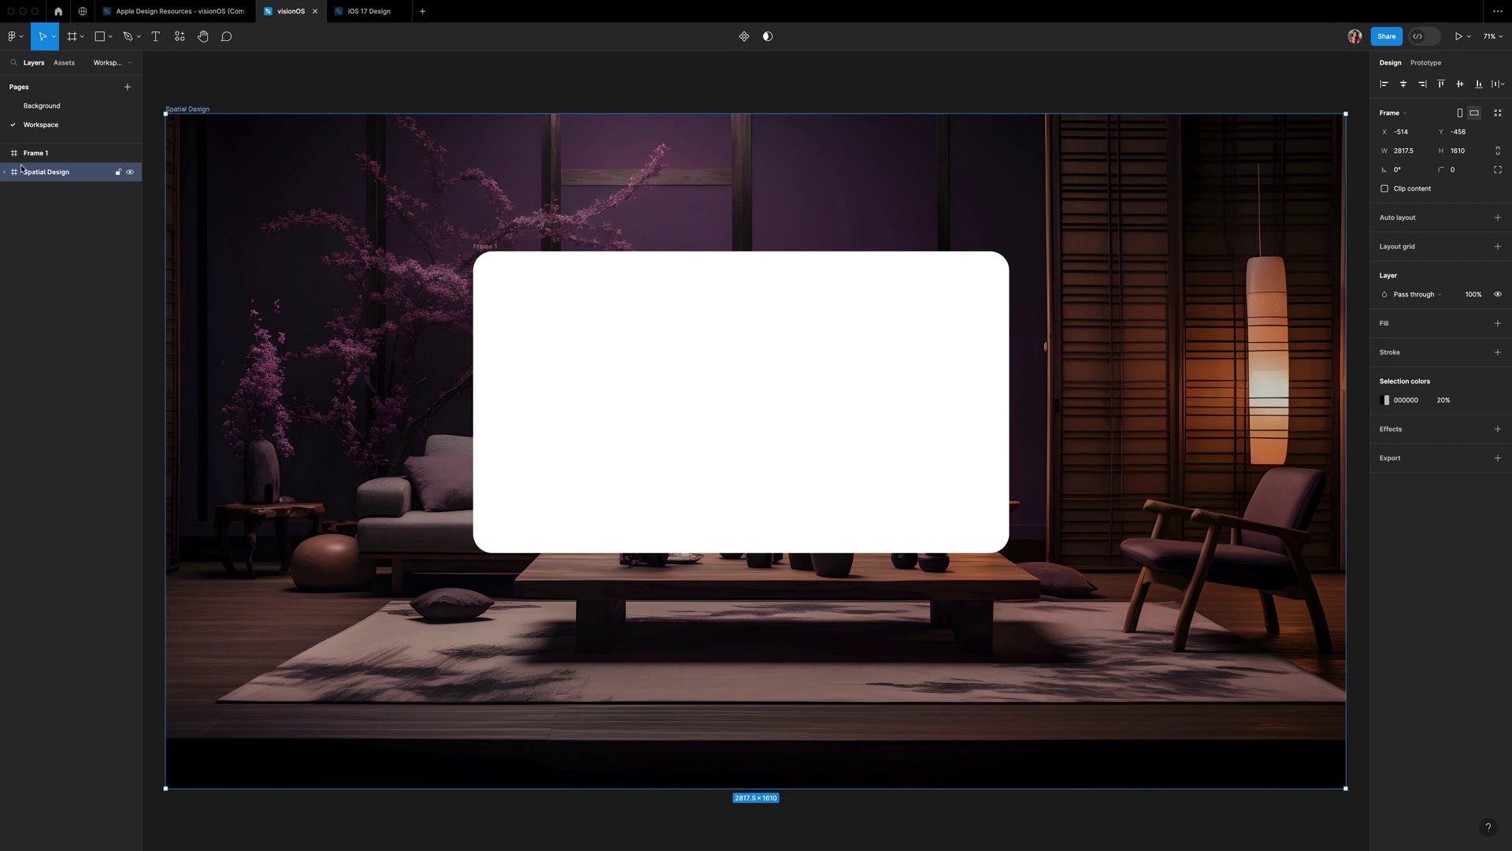
- Rename the white rounded frame Window and nest it inside the Spatial Design frame above the image
{"action": "left_click", "coordinate": [39, 152]}
{"action": "double_click", "coordinate": [39, 152]}
{"action": "type", "text": "Window"}
{"action": "key", "text": "Return"}
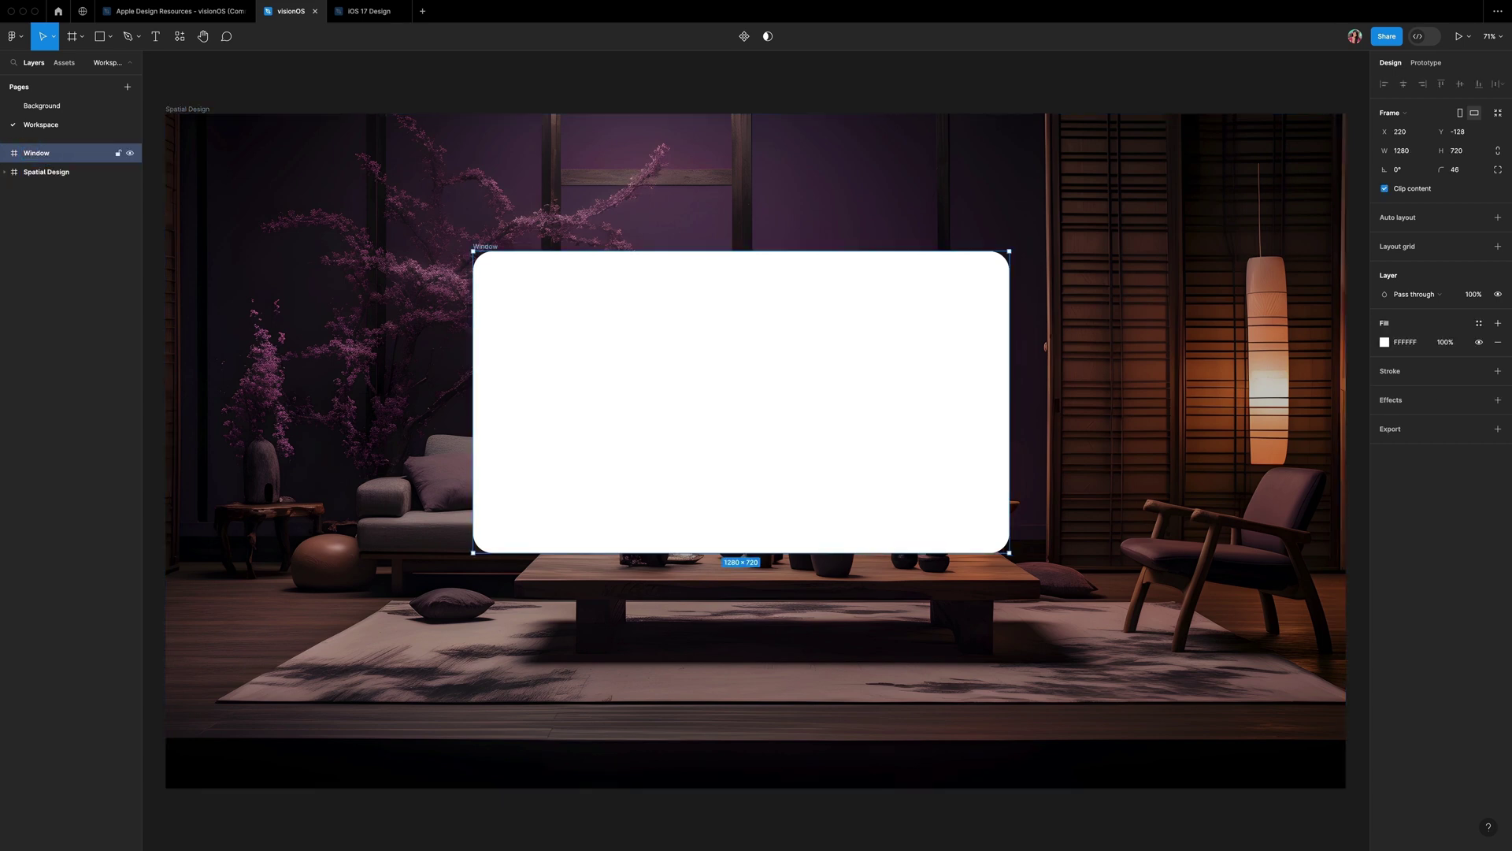
{"action": "left_click_drag", "start_coordinate": [49, 157], "coordinate": [68, 175]}
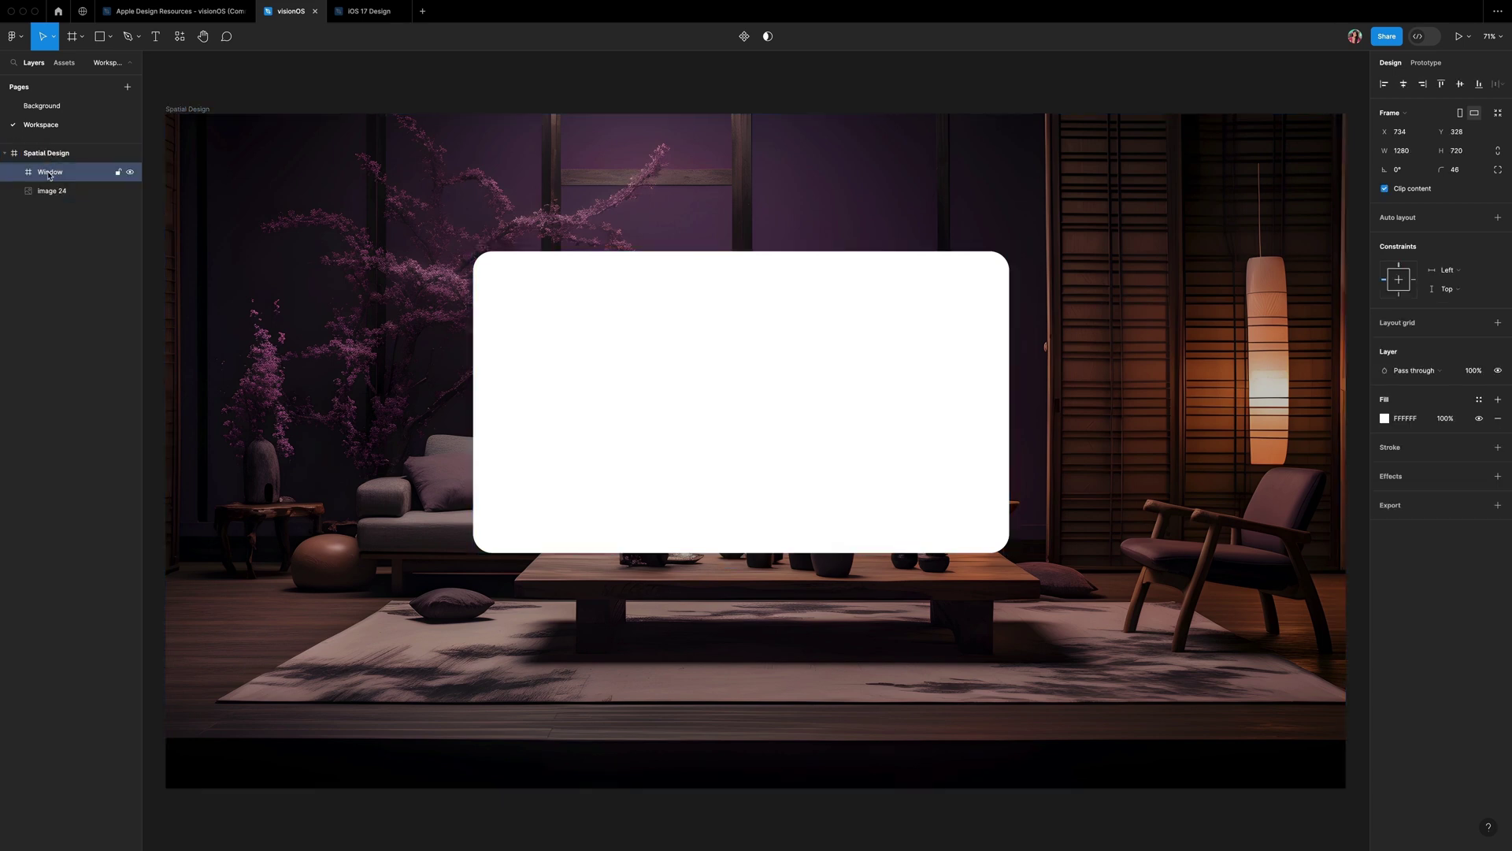
- Center the Window frame horizontally and vertically within the Spatial Design frame
{"action": "left_click", "coordinate": [1402, 83]}
{"action": "left_click", "coordinate": [1460, 84]}
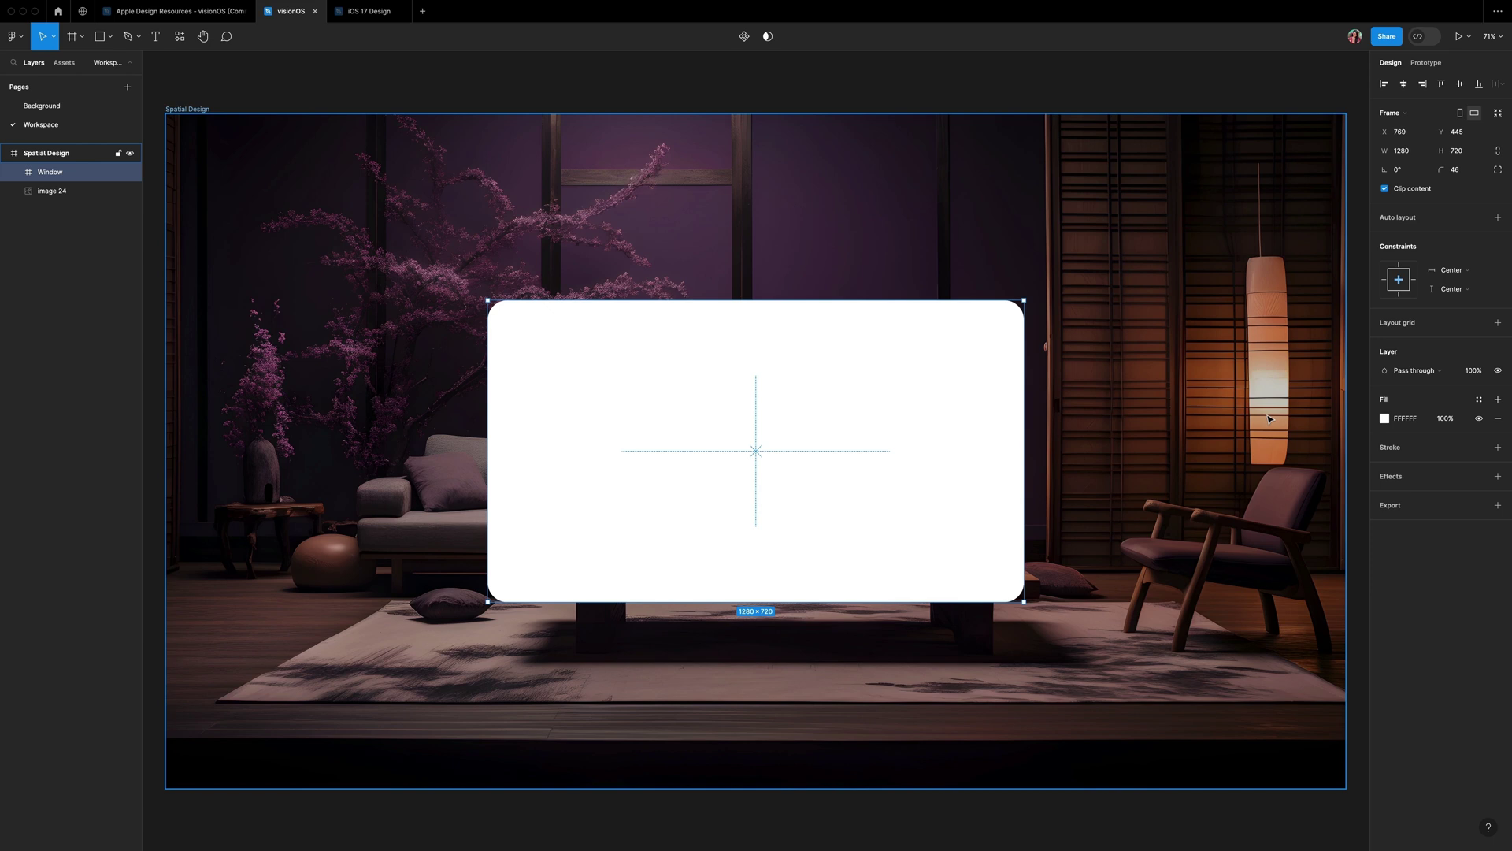
- Find the Apple Design Resources visionOS library by searching for visionOS and enable it for this file
{"action": "left_click", "coordinate": [1480, 399]}
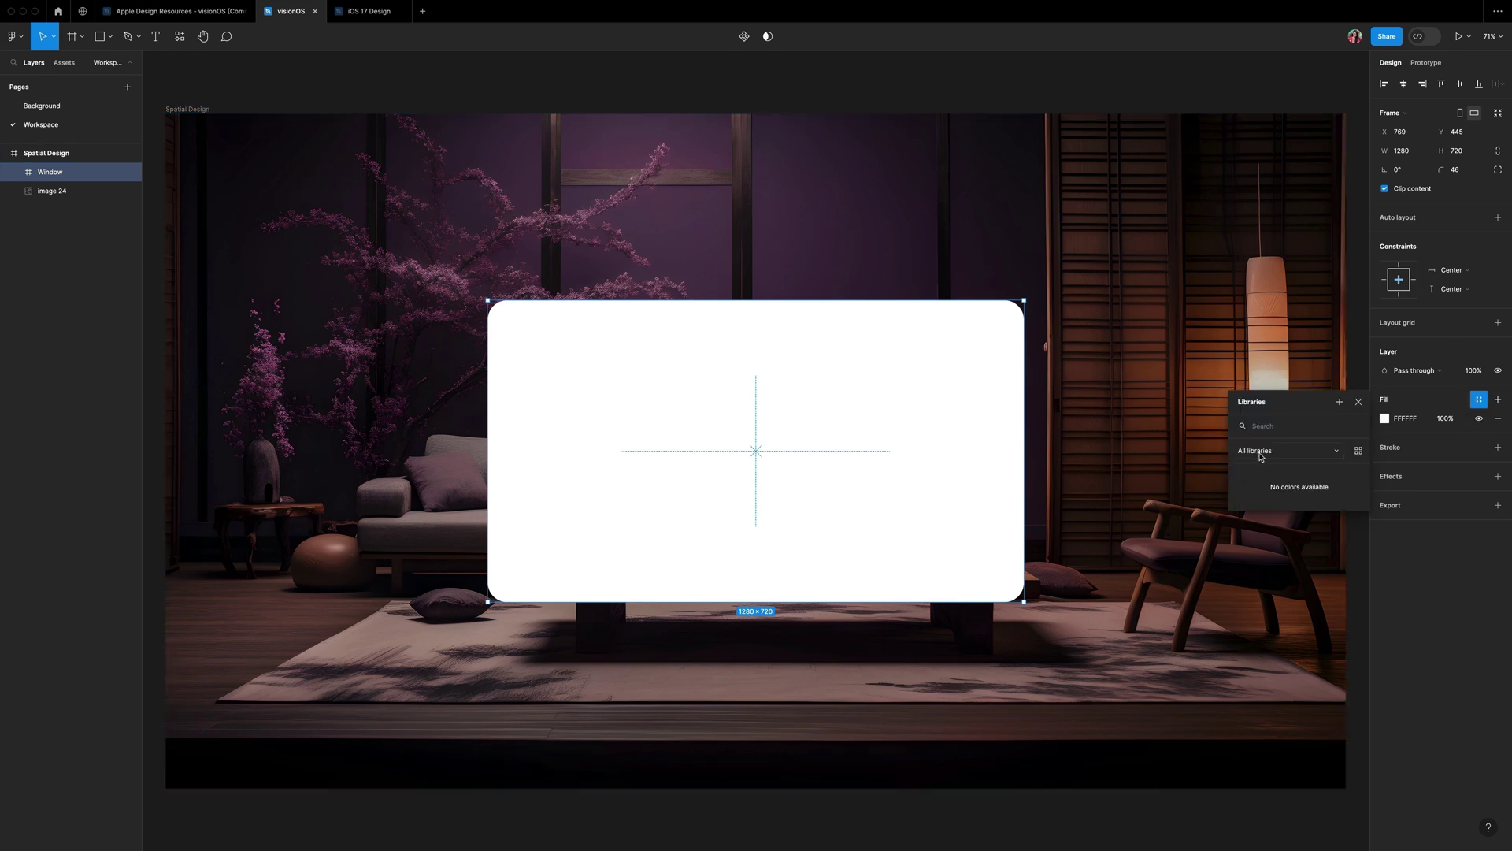
{"action": "left_click", "coordinate": [1329, 455]}
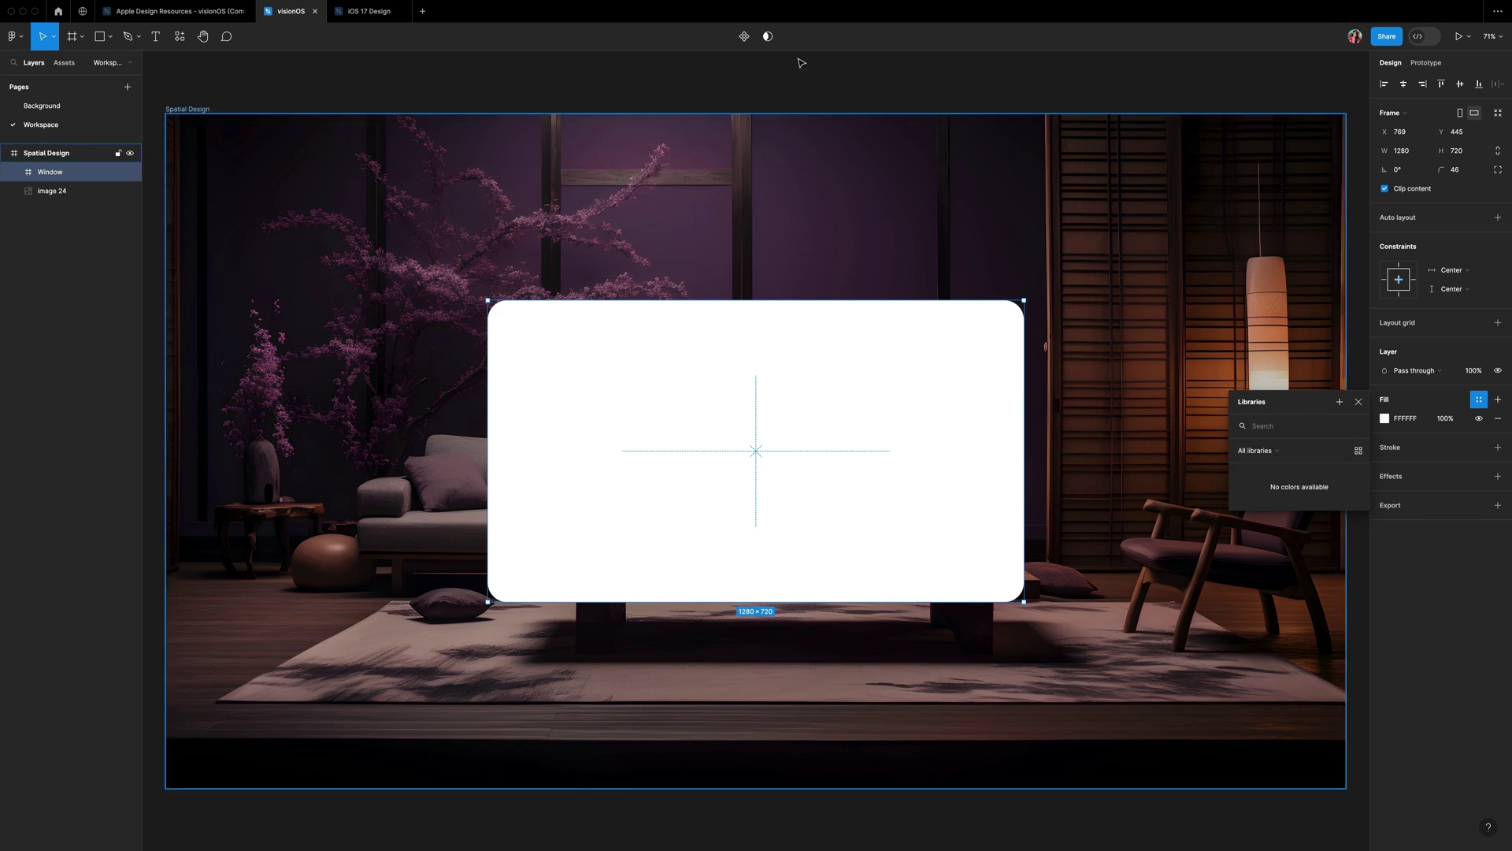
{"action": "left_click", "coordinate": [398, 90]}
{"action": "left_click", "coordinate": [65, 64]}
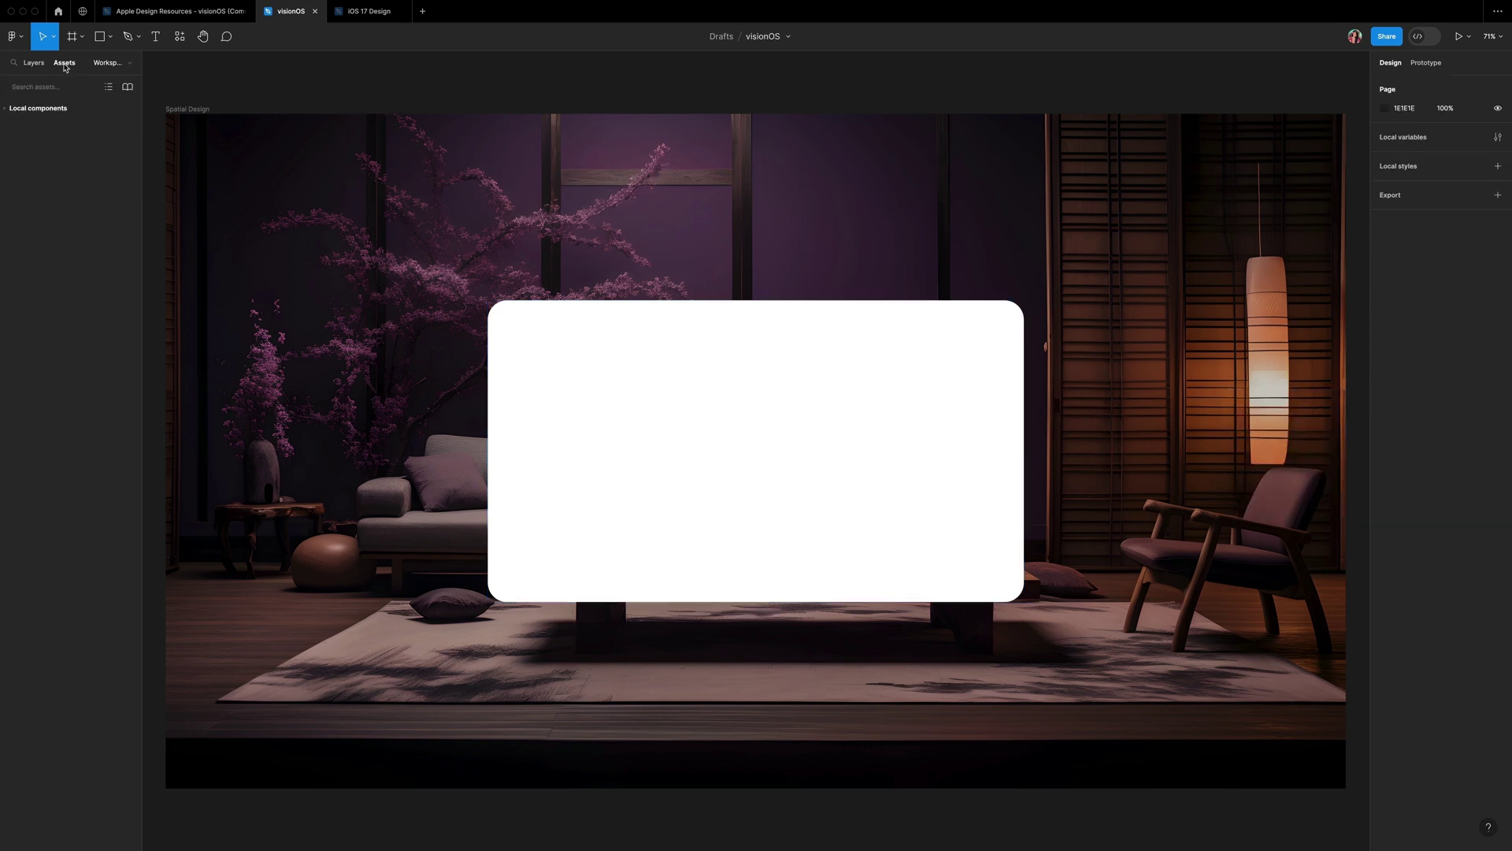
{"action": "left_click", "coordinate": [127, 88]}
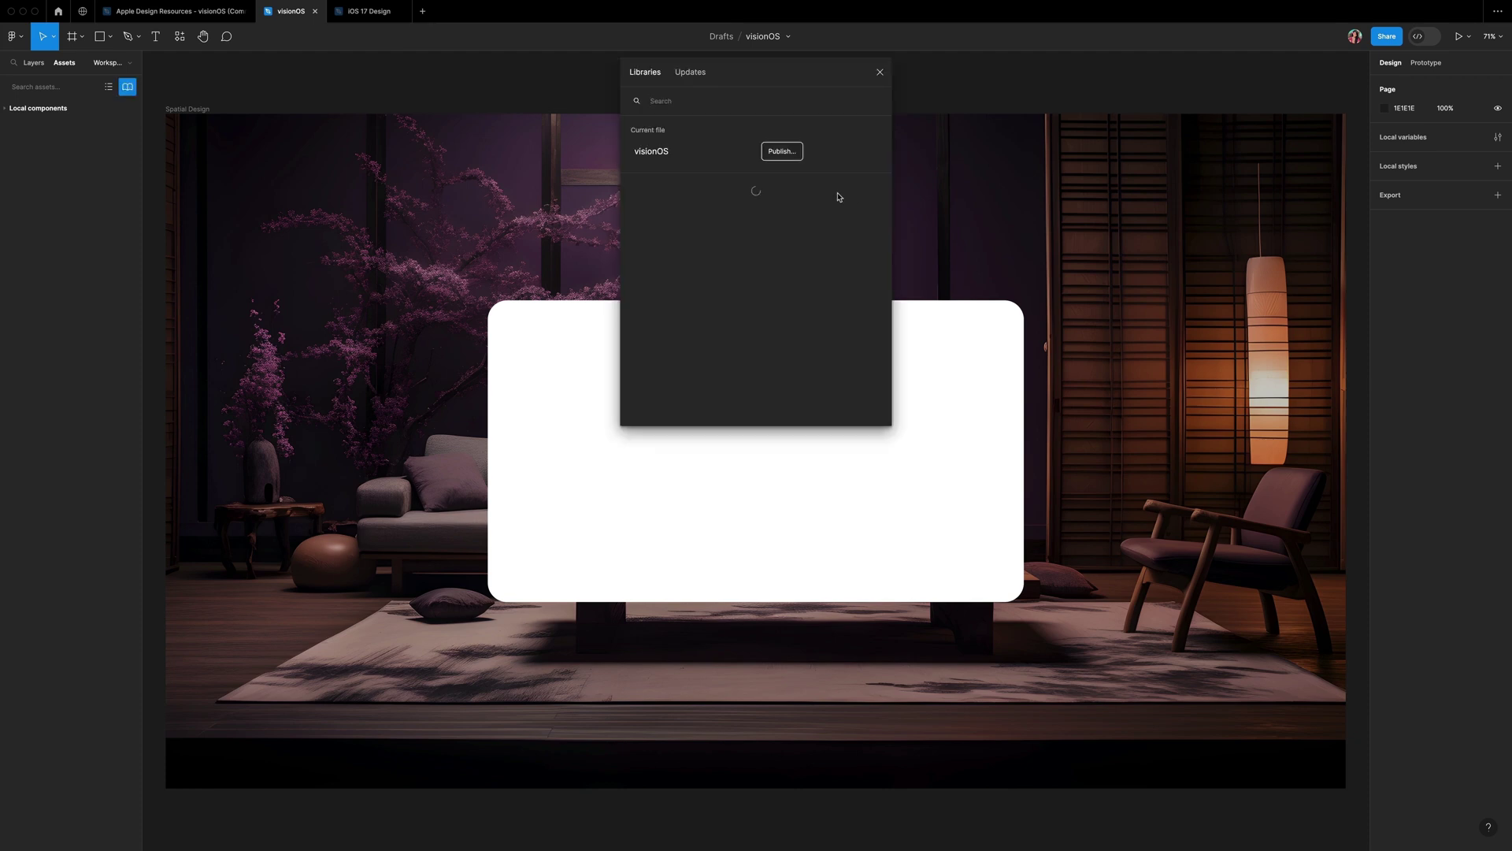
{"action": "type", "text": "visionOS"}
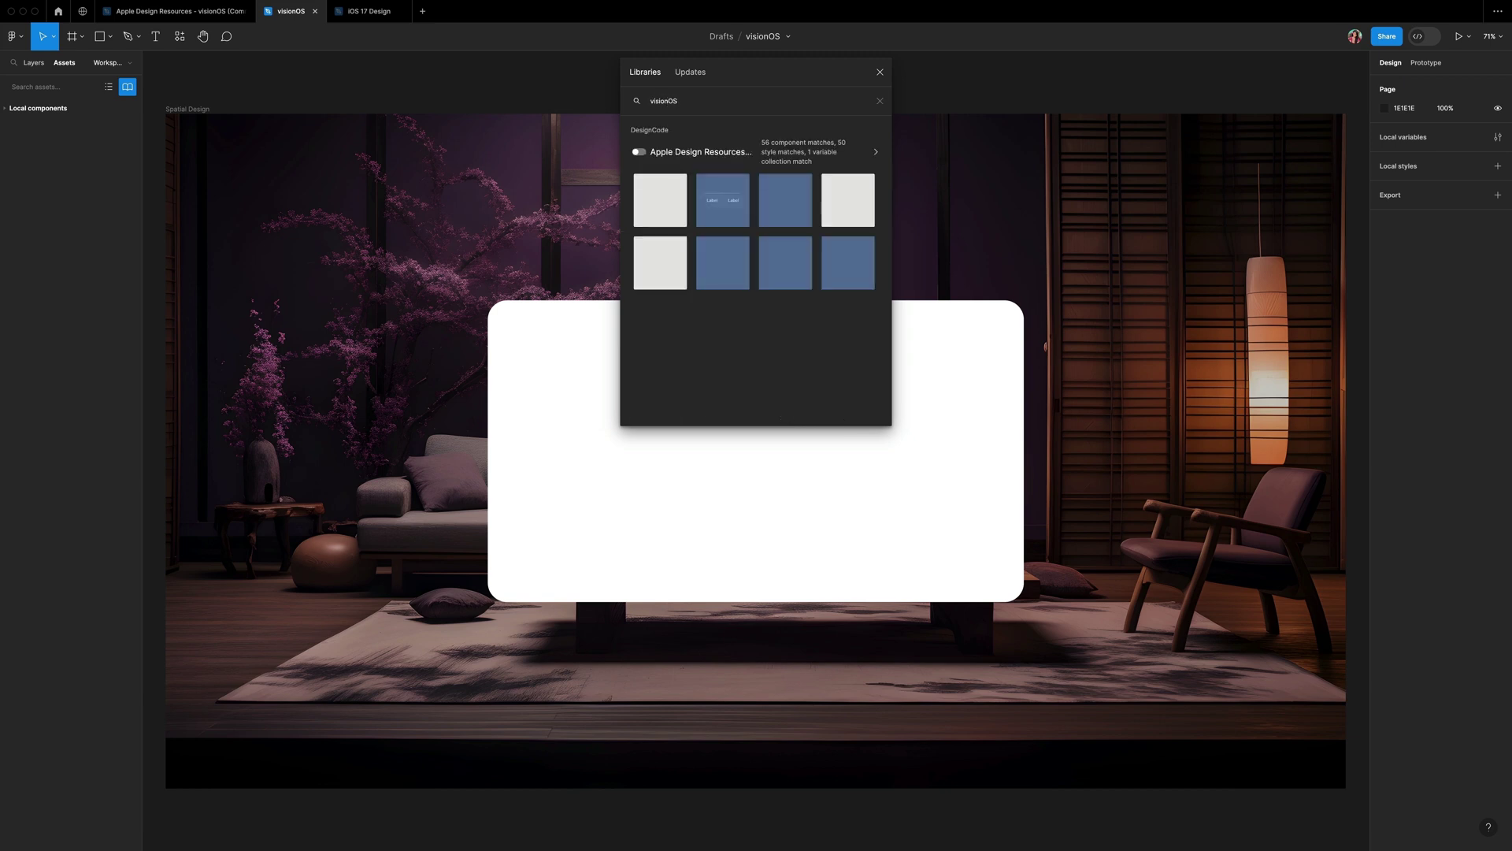
{"action": "left_click", "coordinate": [639, 152]}
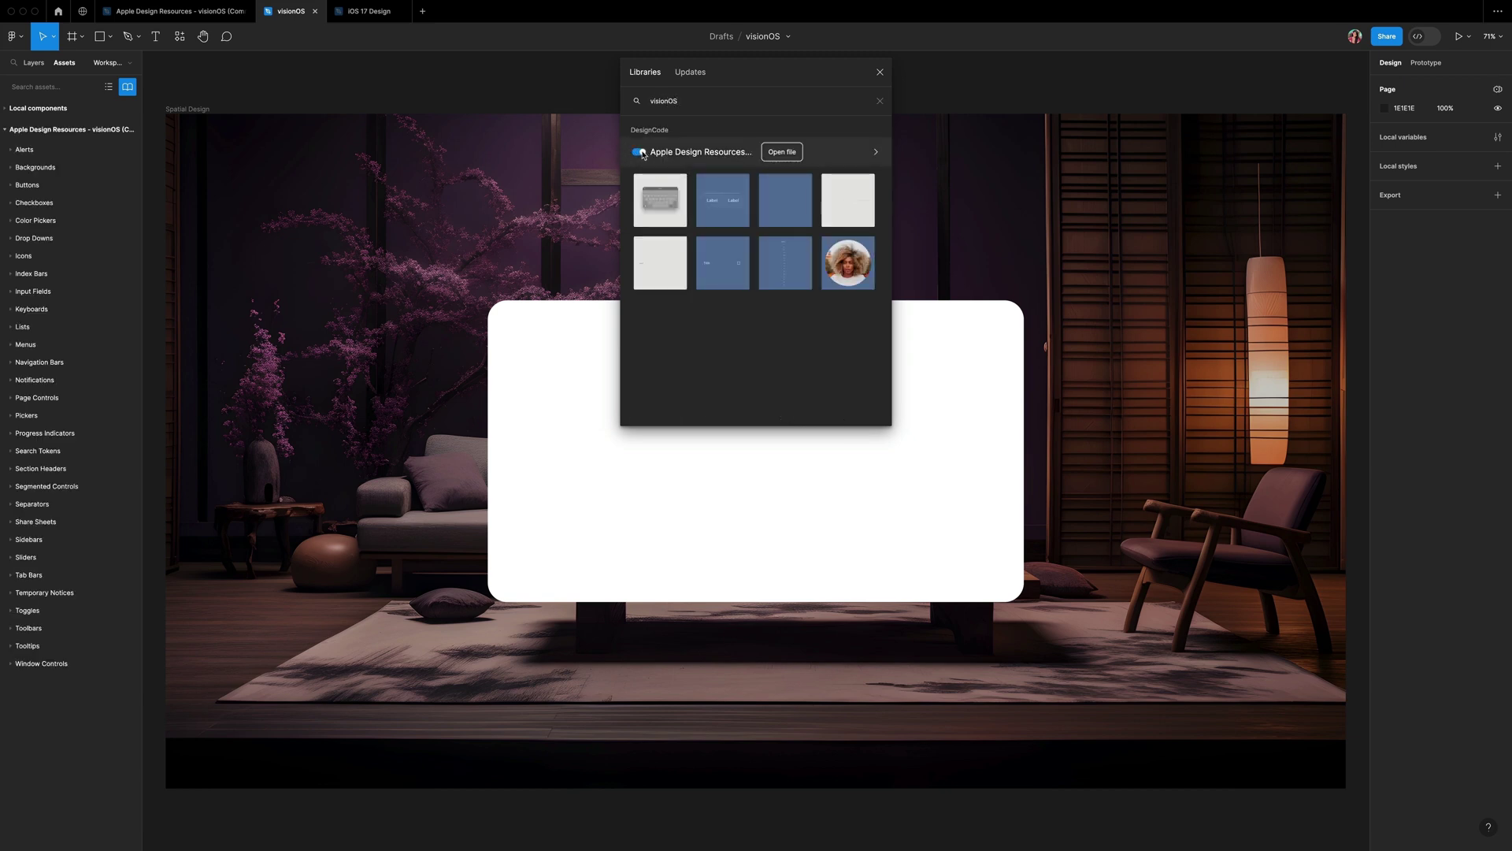
- Apply the library's Windows/Glass color style as the Window frame's fill
{"action": "left_click", "coordinate": [966, 409]}
{"action": "left_click", "coordinate": [1480, 399]}
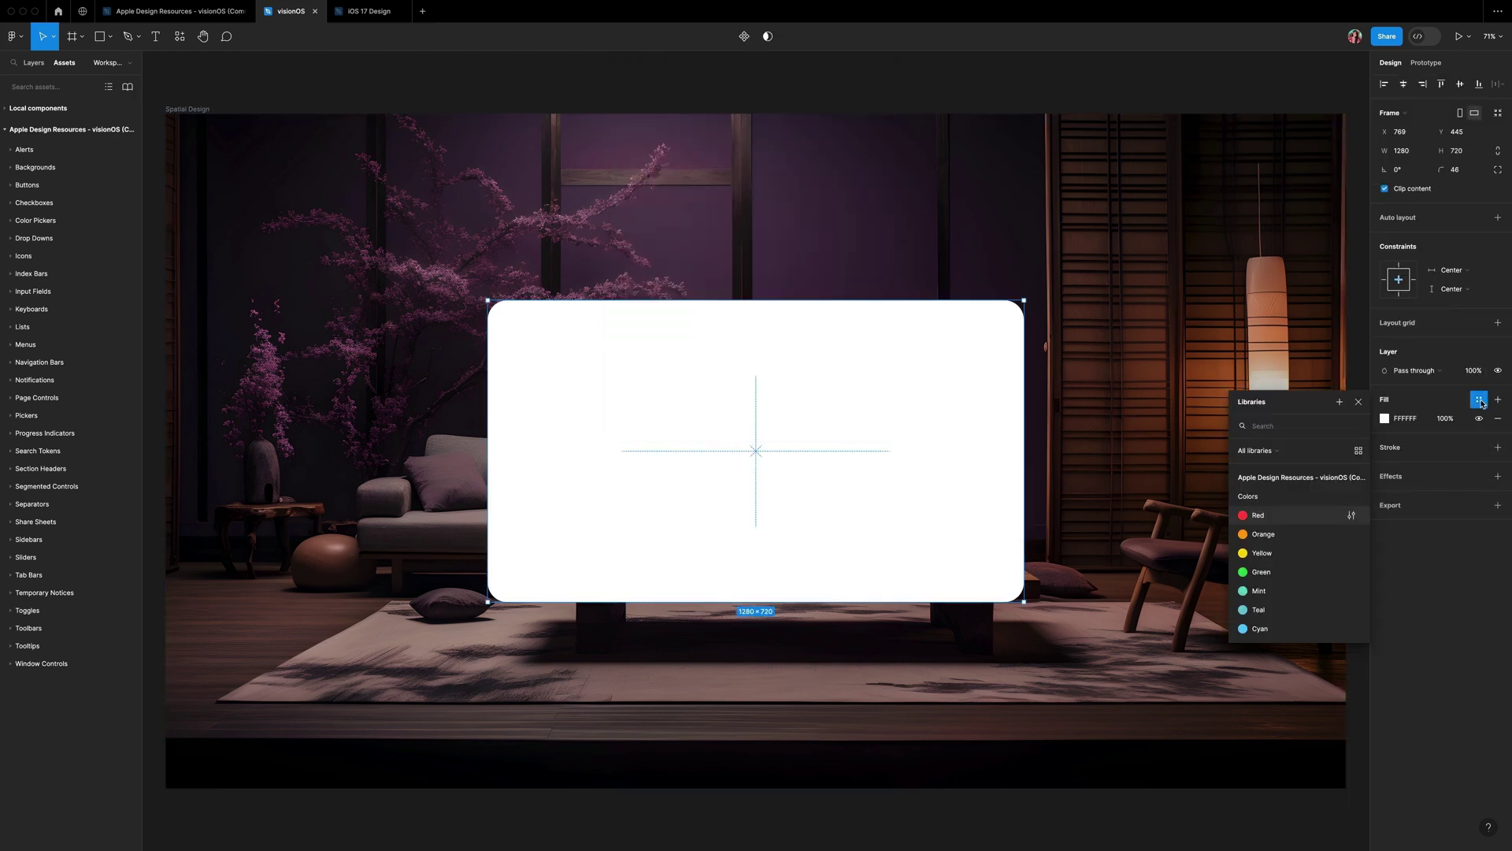
{"action": "type", "text": "window"}
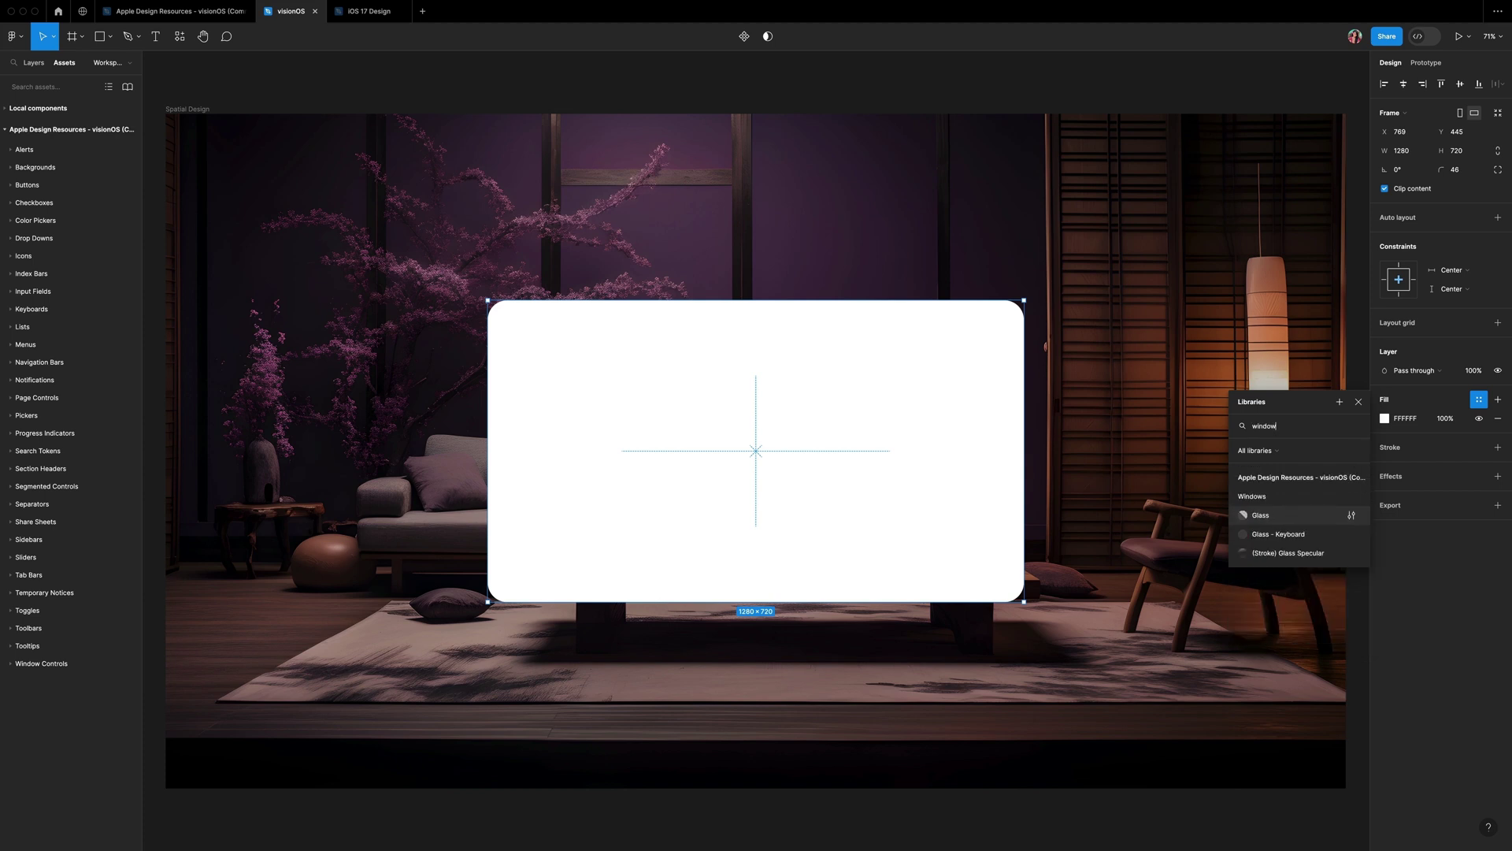
{"action": "left_click", "coordinate": [1265, 516]}
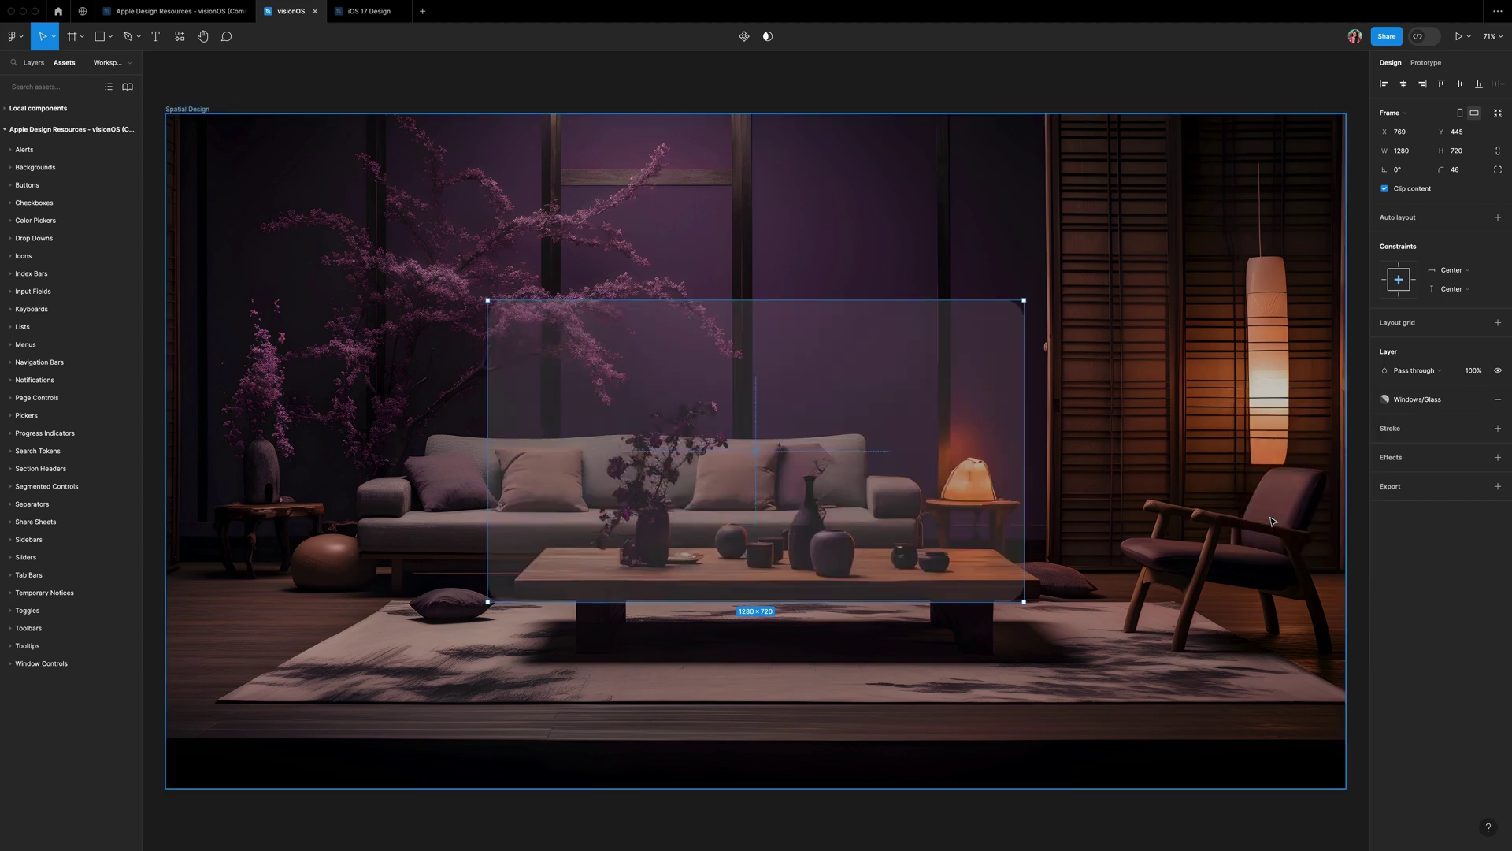
- Give the Window frame the Windows/(Stroke) Glass Specular stroke style and the Blur effect style
{"action": "left_click", "coordinate": [1498, 428]}
{"action": "left_click", "coordinate": [1480, 429]}
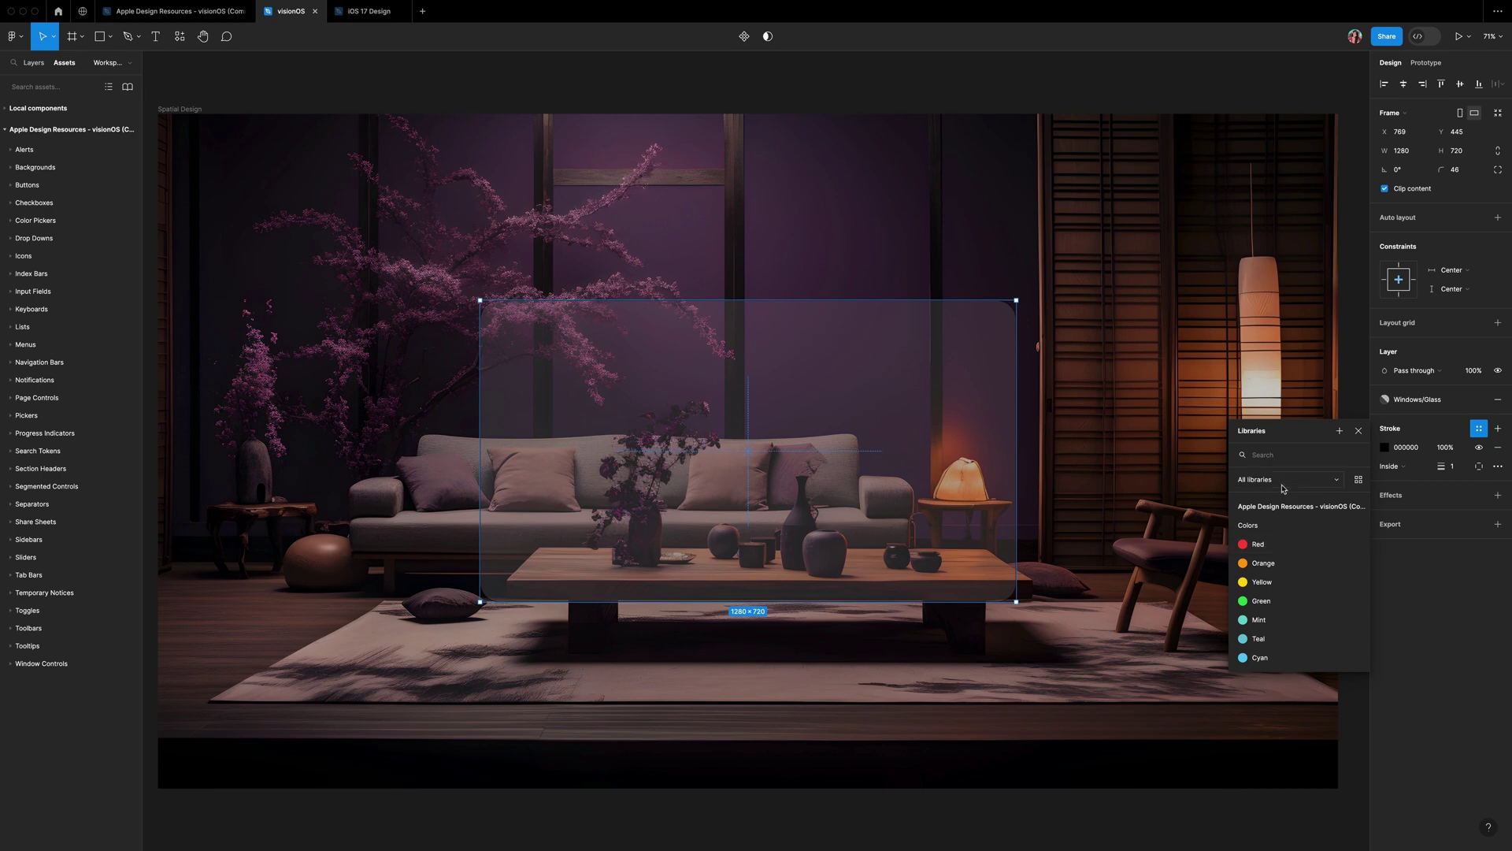
{"action": "type", "text": "window"}
{"action": "left_click", "coordinate": [1309, 583]}
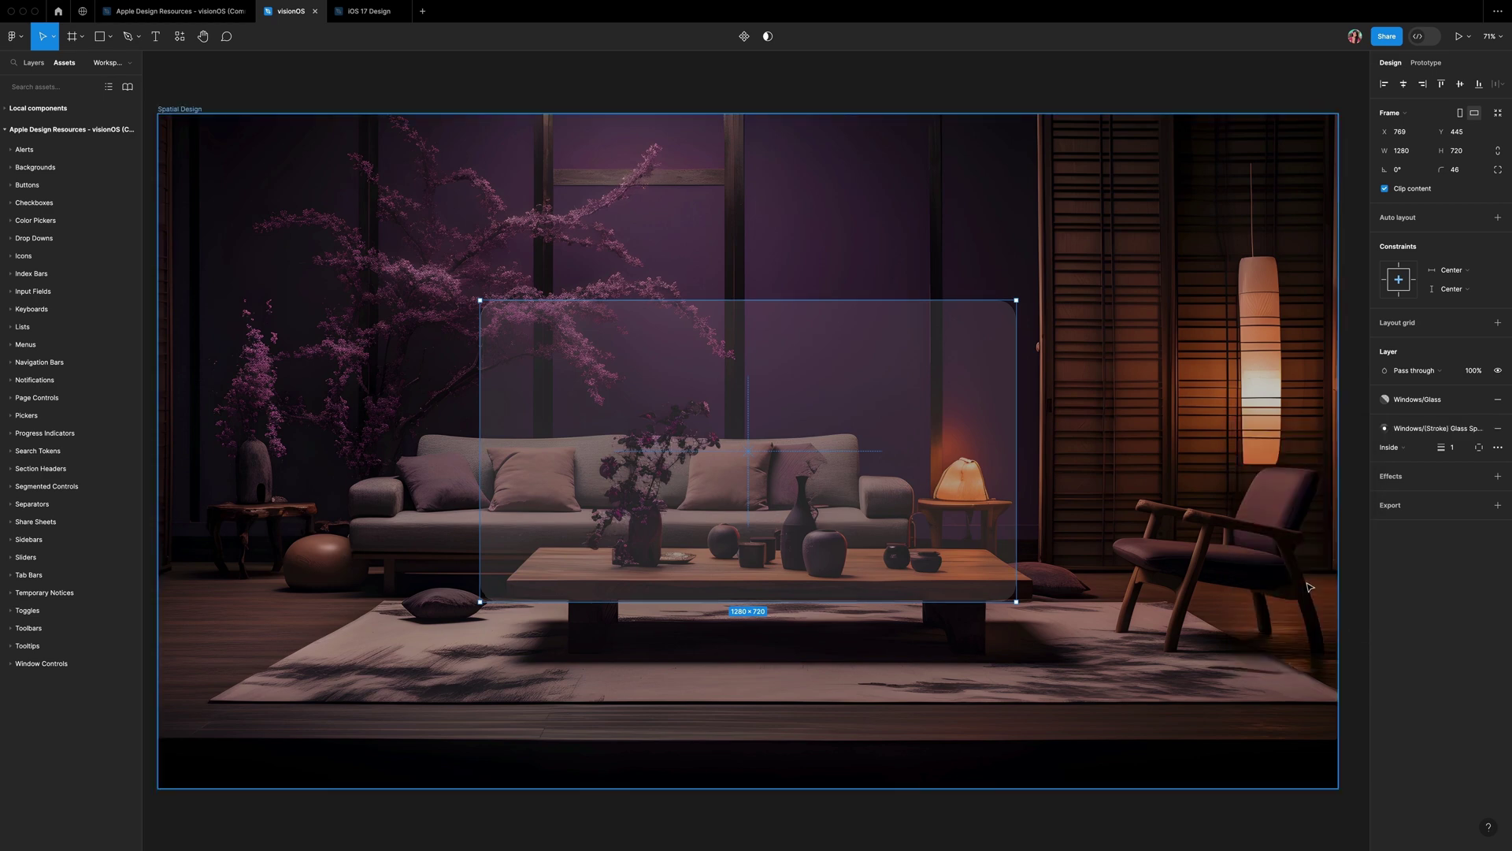
{"action": "left_click", "coordinate": [1480, 476]}
{"action": "left_click", "coordinate": [1422, 576]}
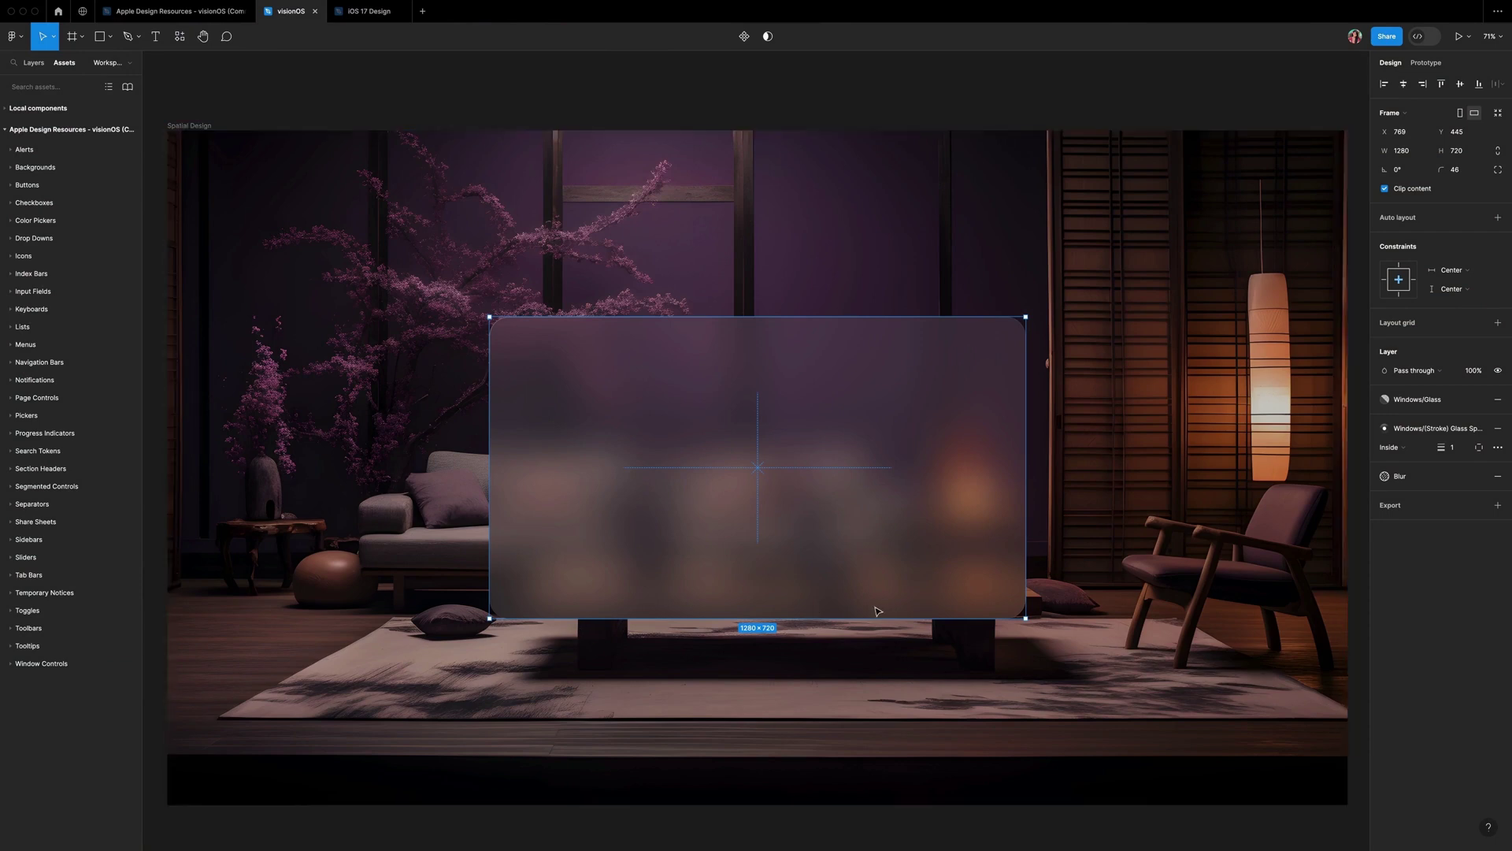
- Place the text-label Toolbar component on the window's lower edge and set its number of items to 5
{"action": "left_click", "coordinate": [45, 86]}
{"action": "type", "text": "toolbar"}
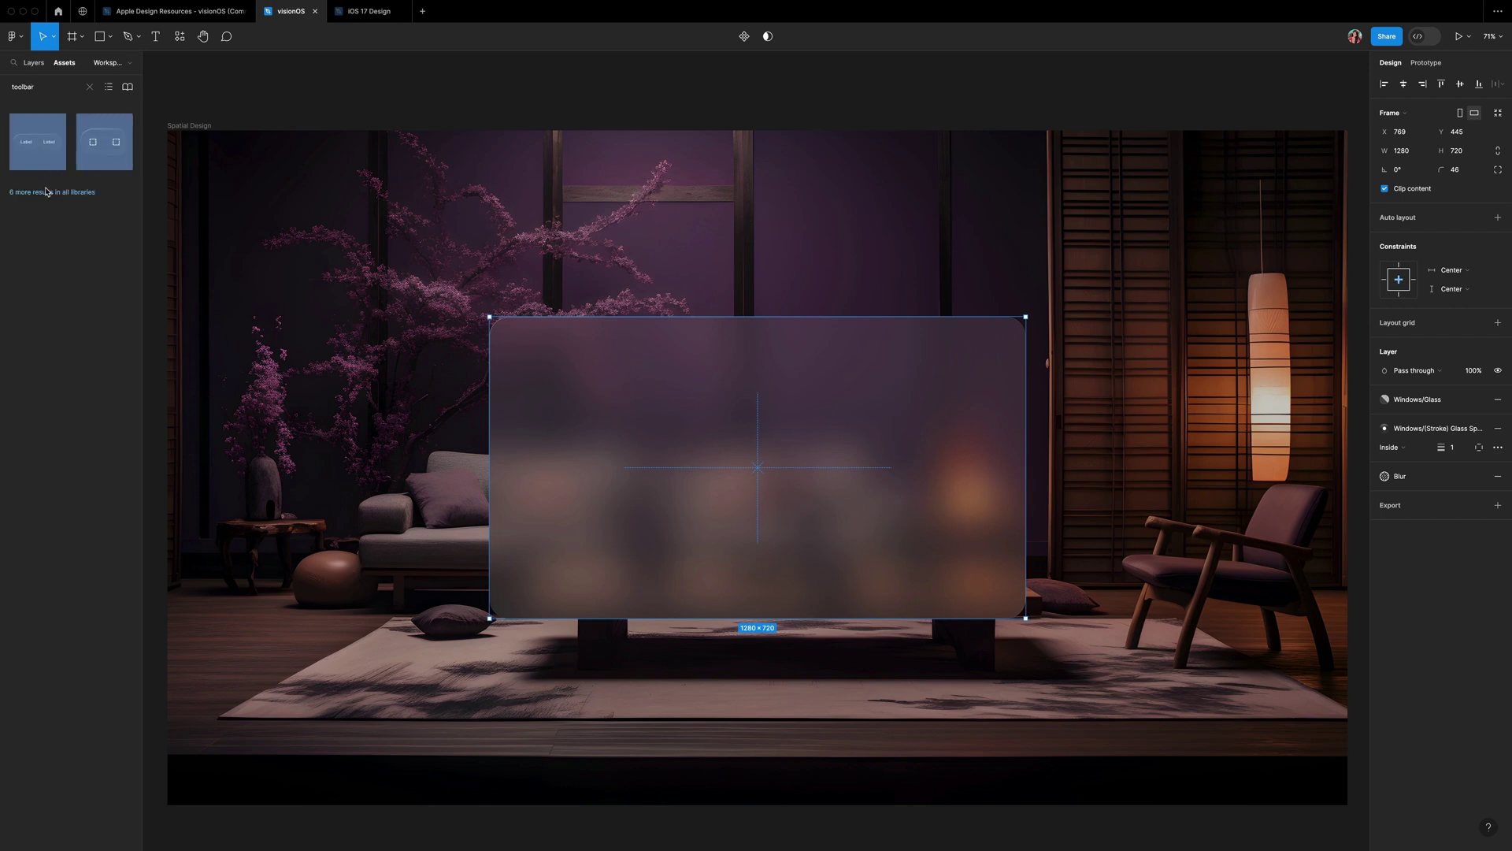
{"action": "key", "text": "Escape"}
{"action": "left_click_drag", "start_coordinate": [36, 146], "coordinate": [717, 626]}
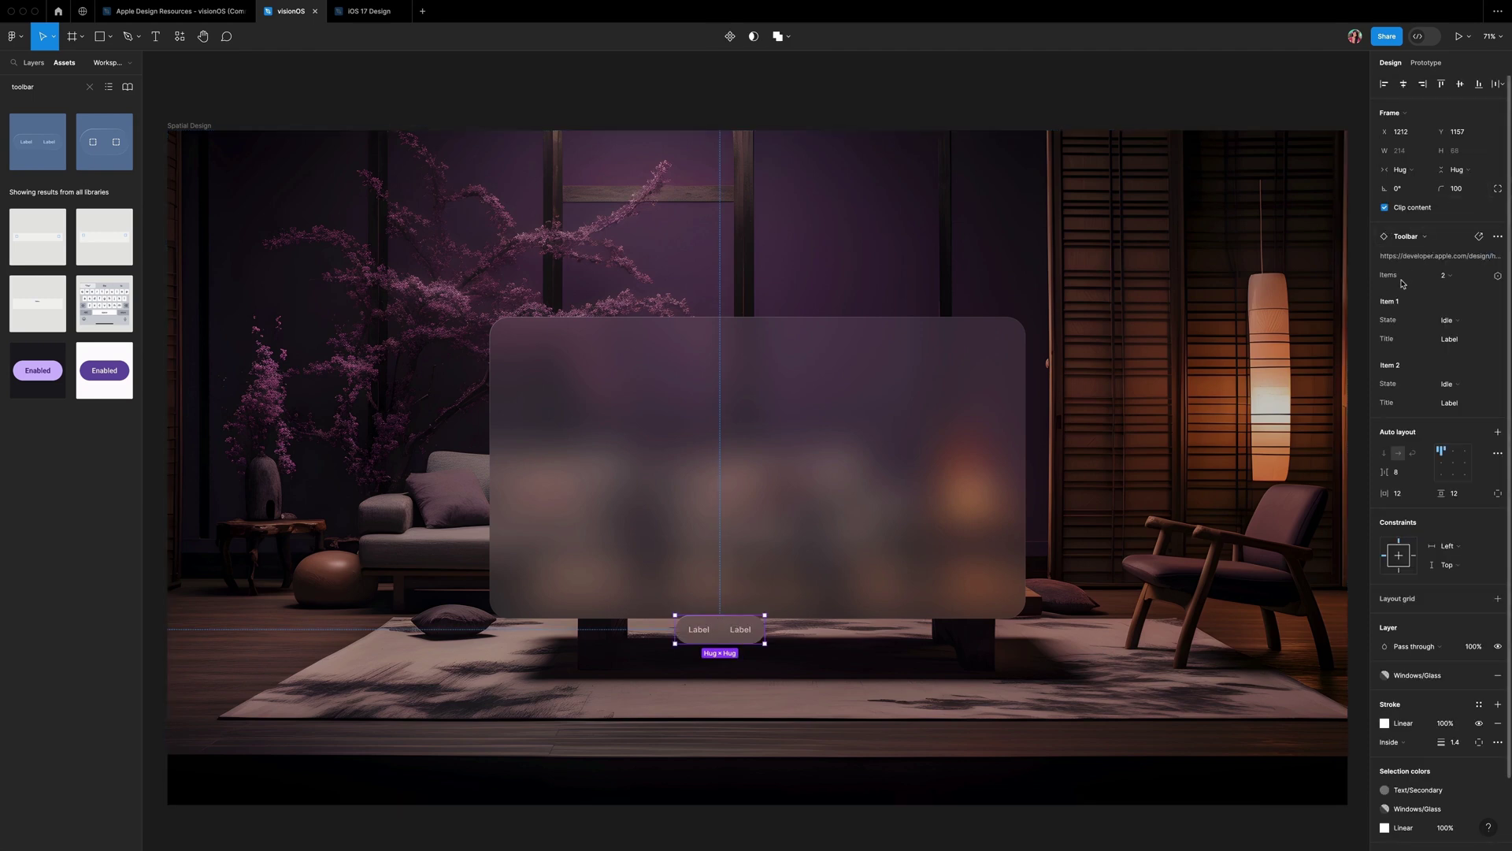
{"action": "left_click", "coordinate": [1458, 277]}
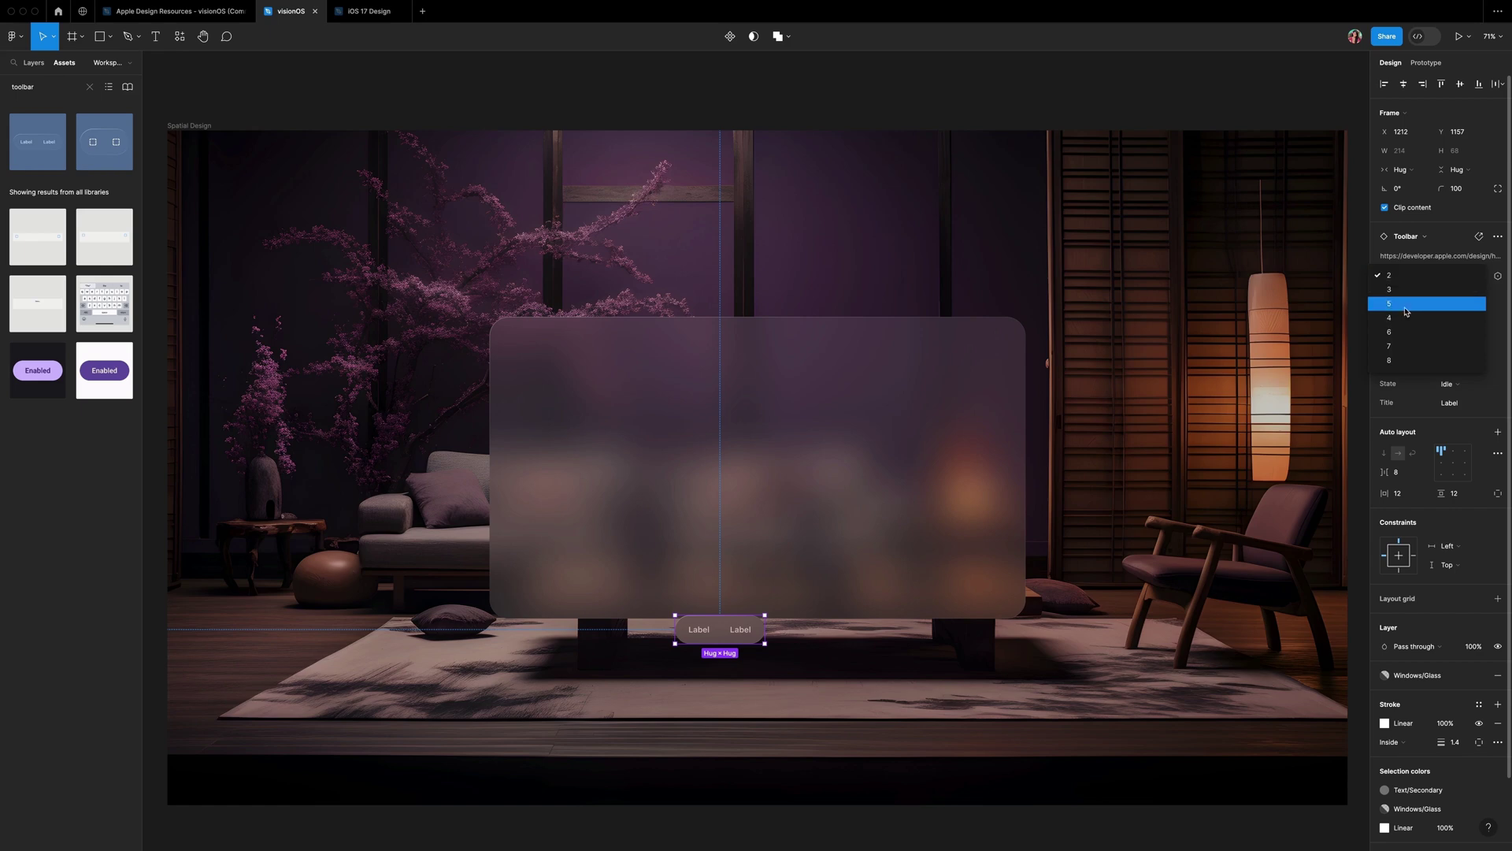
{"action": "left_click", "coordinate": [1406, 304]}
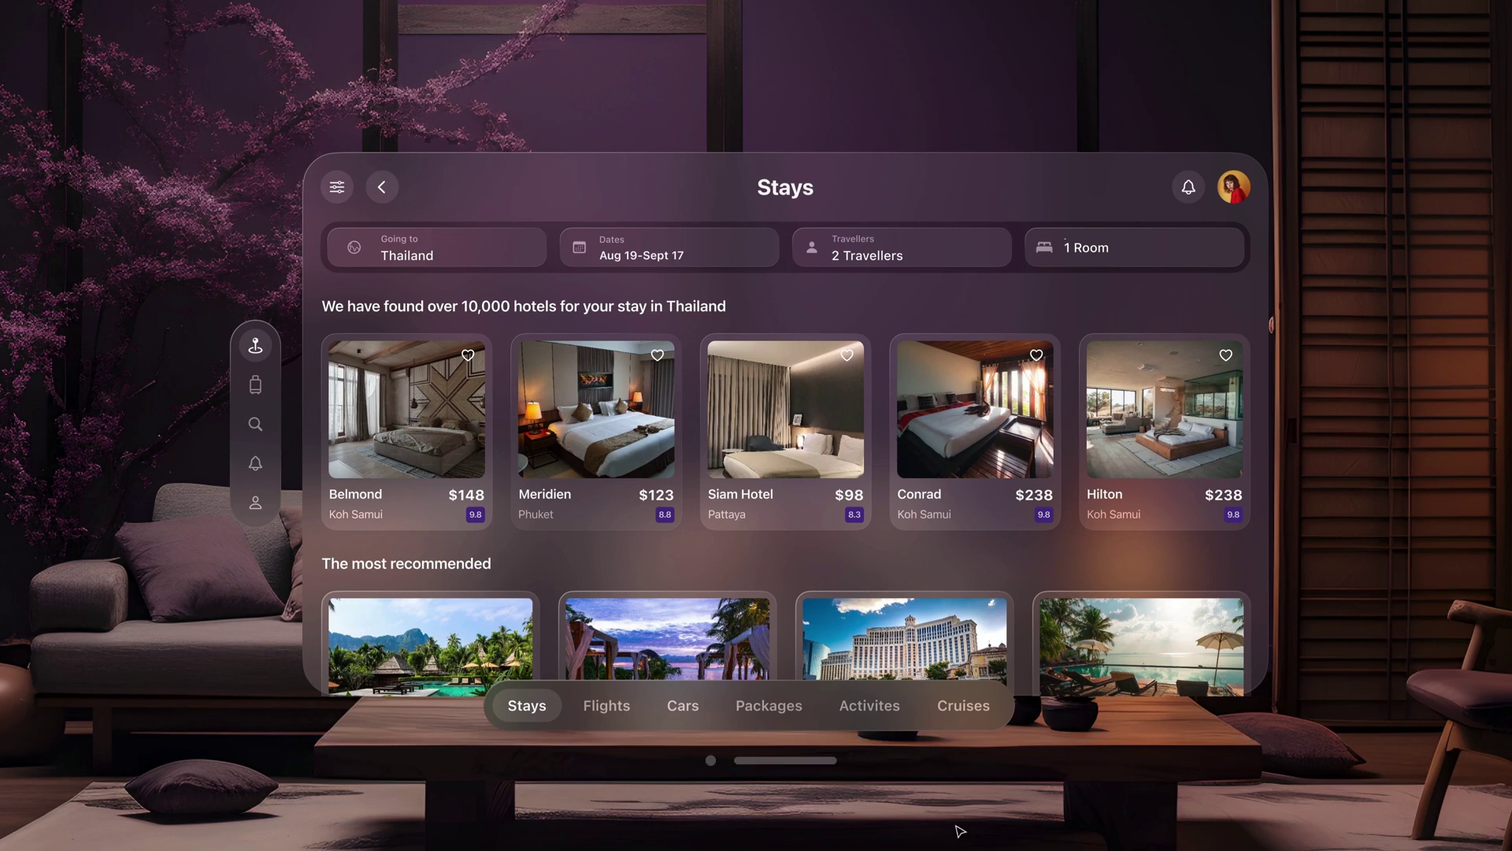
- Move the toolbar up by 20 so it overlaps the window's lower edge
{"action": "left_click", "coordinate": [1097, 730]}
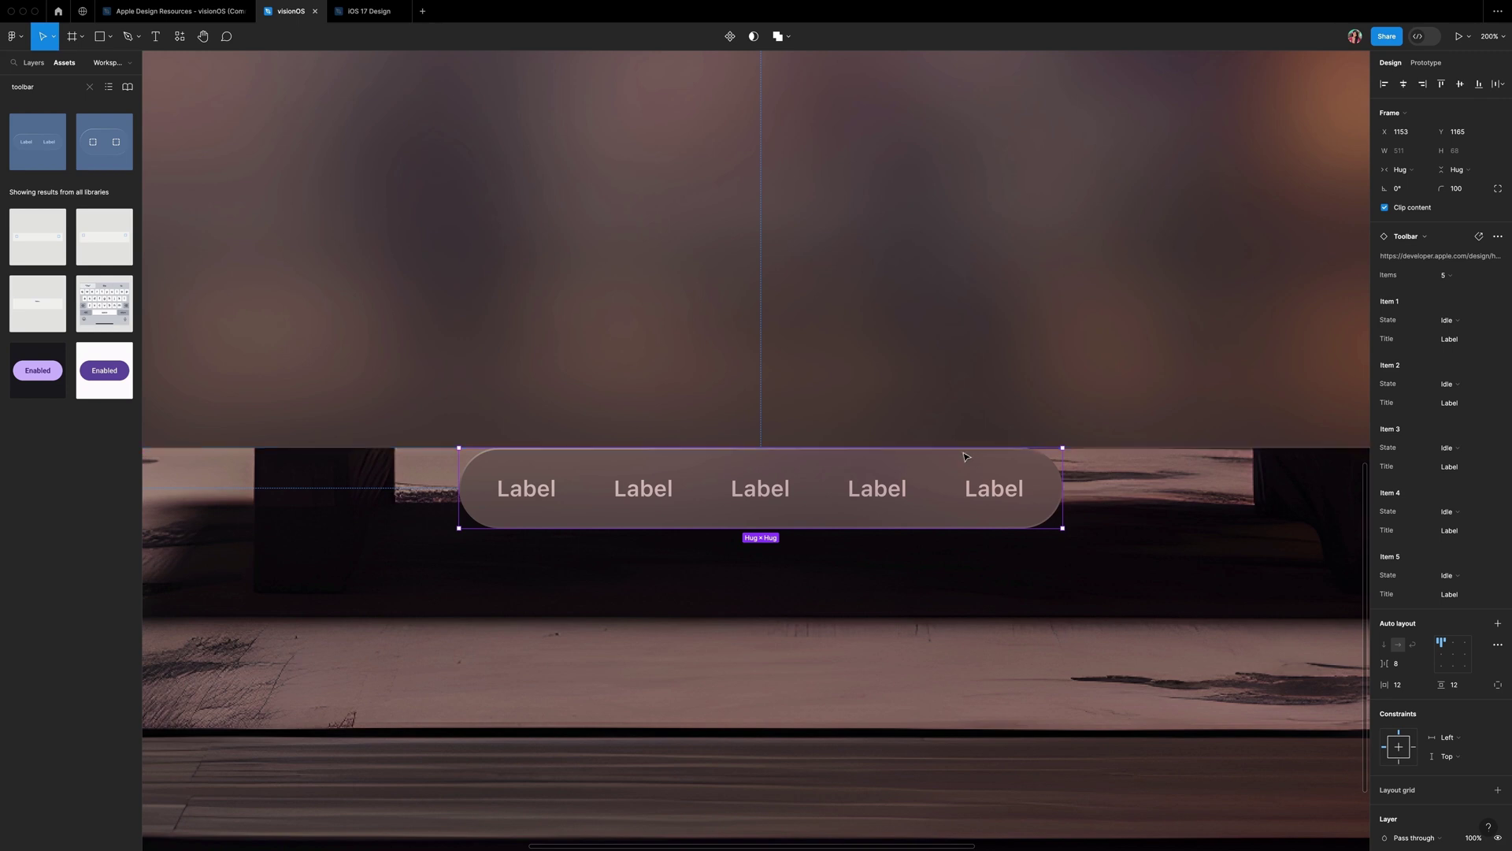
{"action": "key", "text": "shift+Up"}
{"action": "key", "text": "shift+Up"}
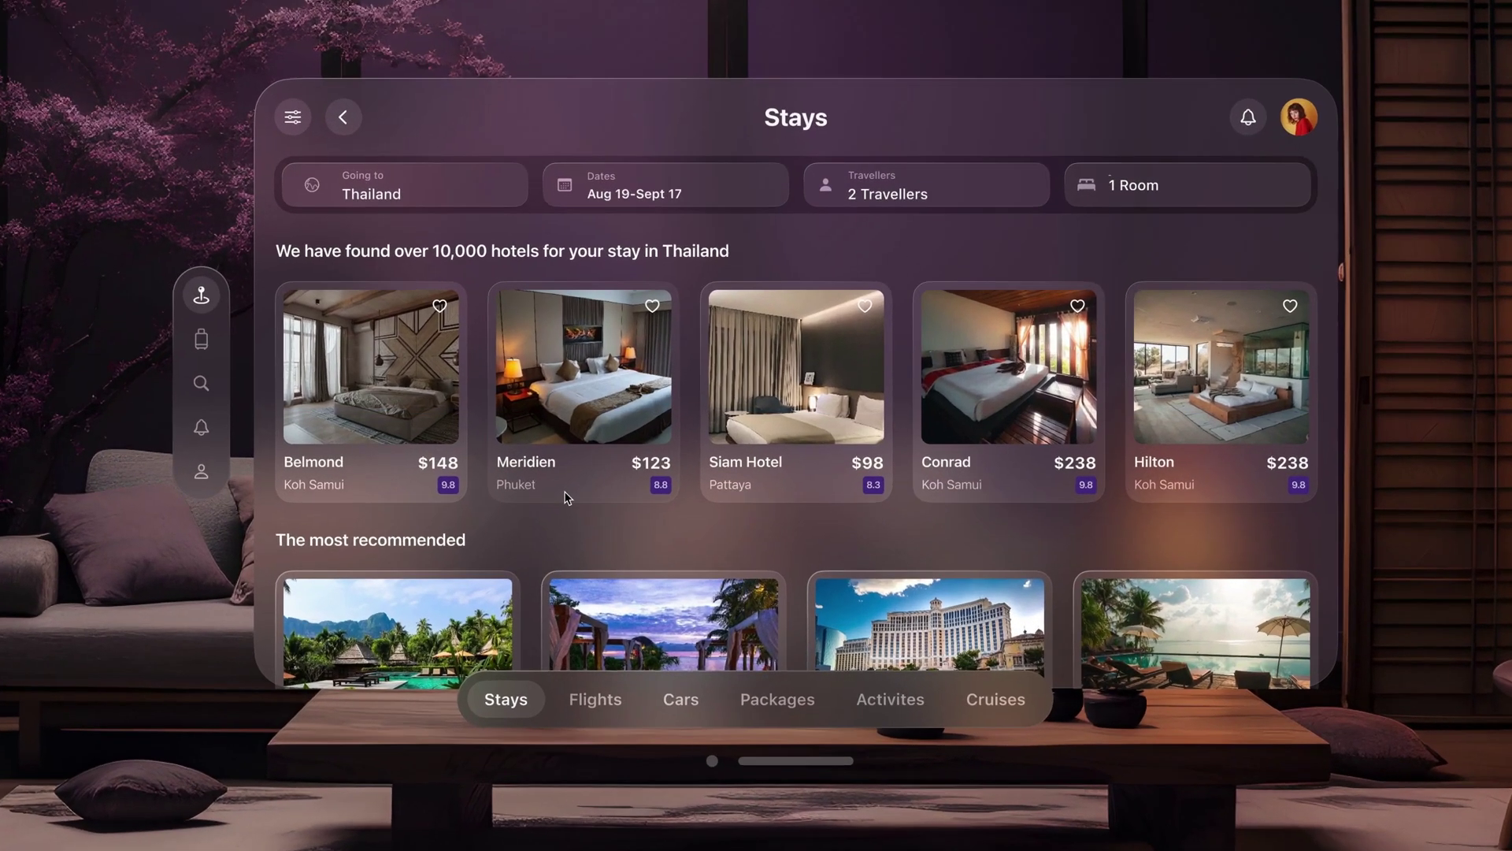
- Examine how the hotel cards in the Stays prototype pass behind the toolbar, and view the resort detail screen
{"action": "scroll", "coordinate": [405, 400], "scroll_direction": "down", "scroll_amount": 10}
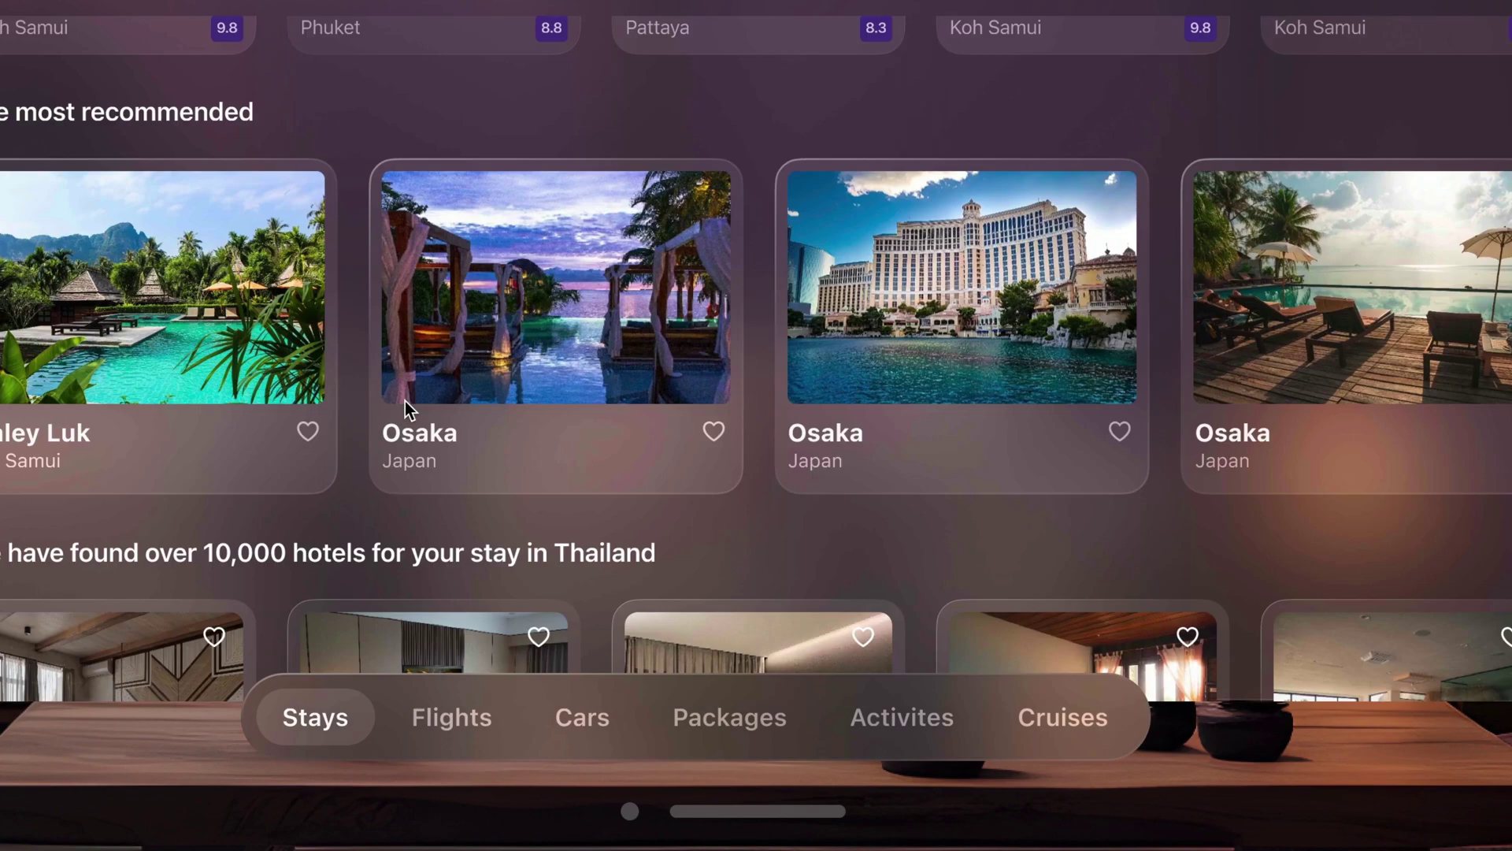
{"action": "scroll", "coordinate": [405, 400], "scroll_direction": "down", "scroll_amount": 5}
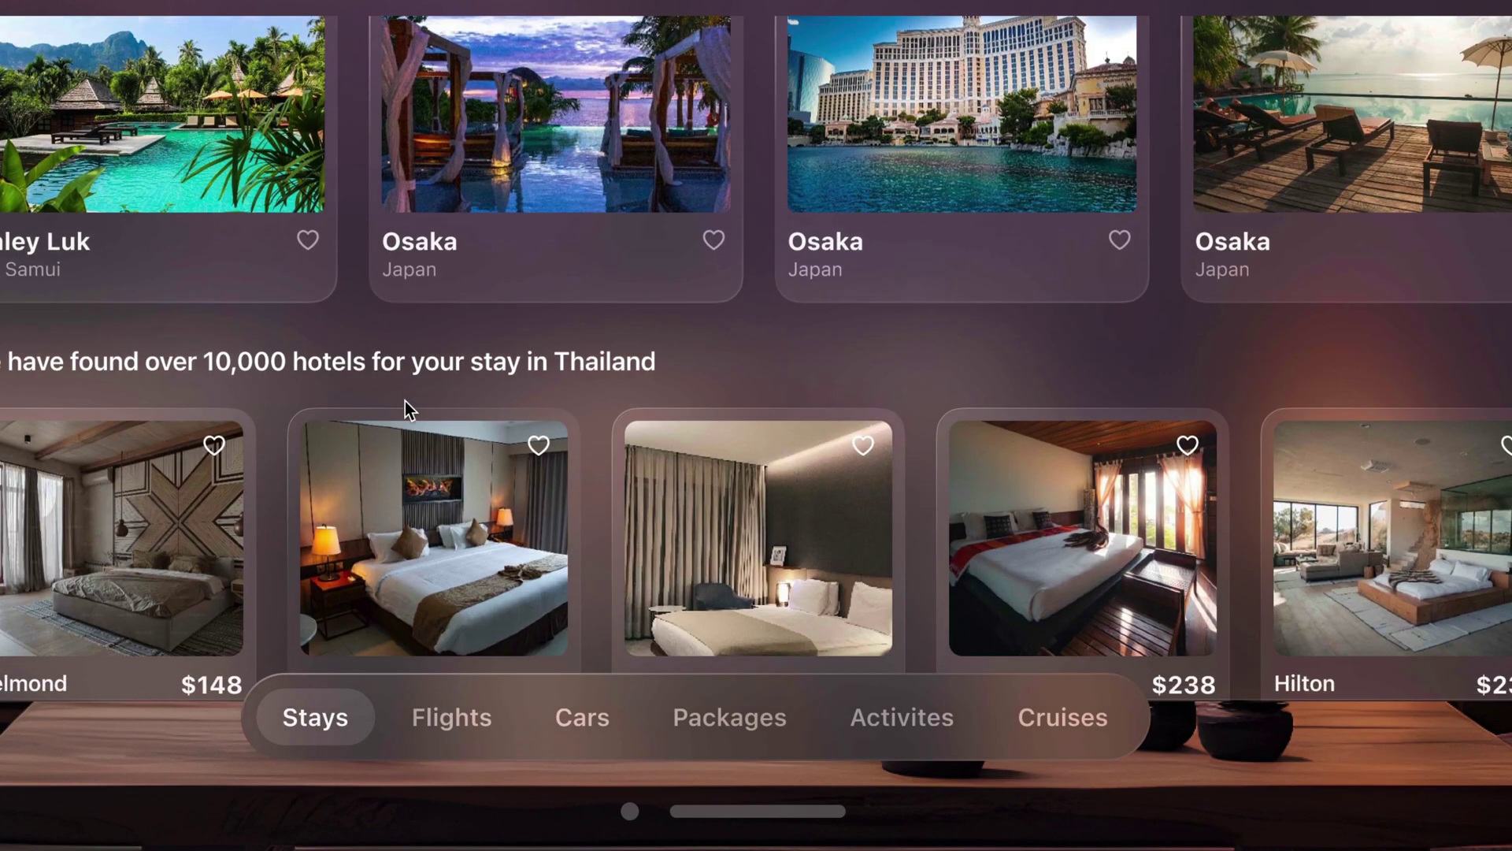
{"action": "scroll", "coordinate": [405, 401], "scroll_direction": "down", "scroll_amount": 3}
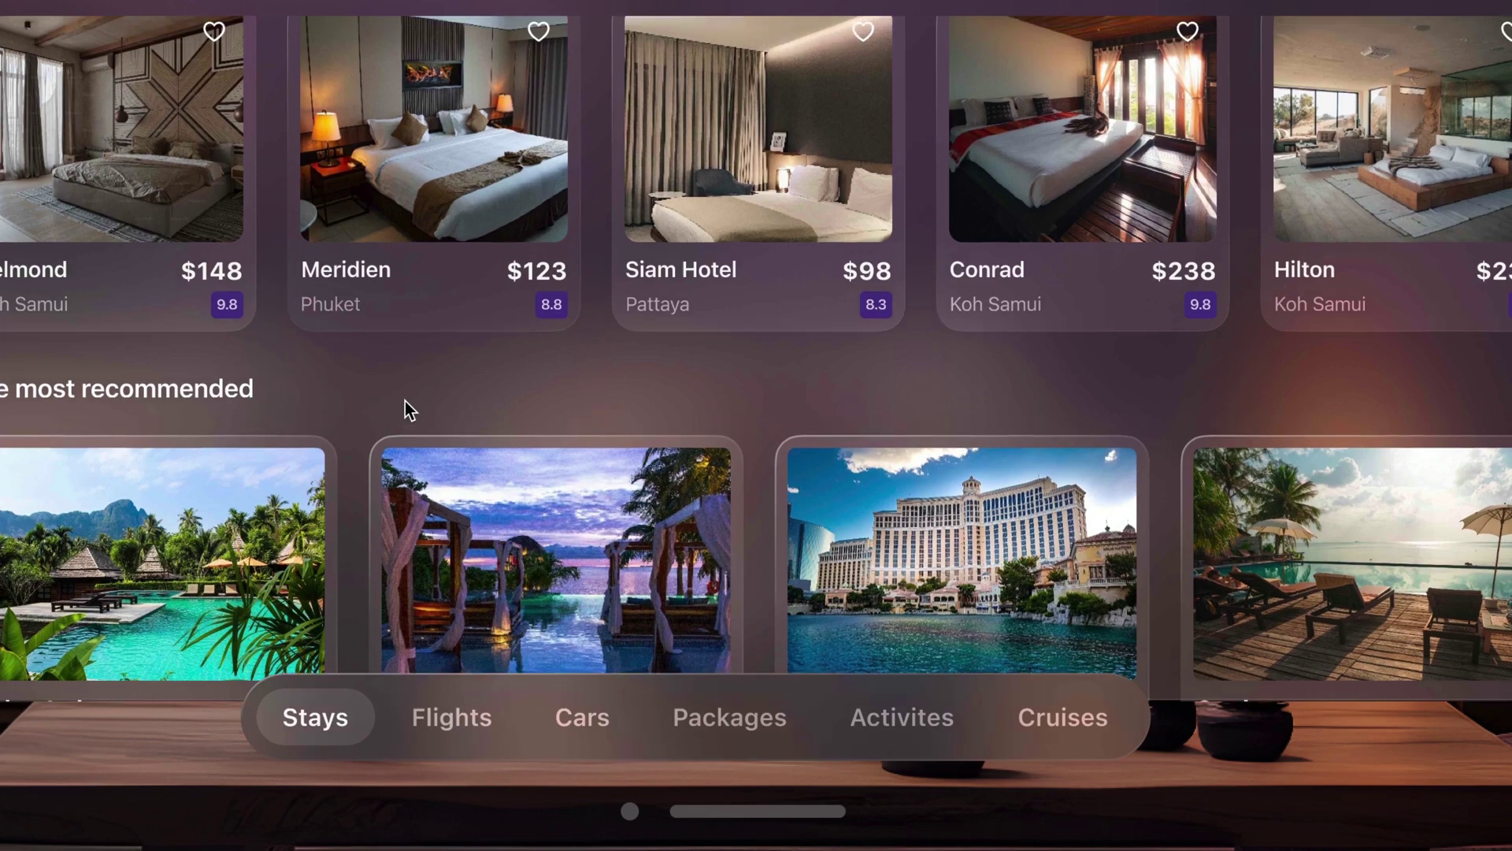
{"action": "scroll", "coordinate": [405, 401], "scroll_direction": "up", "scroll_amount": 4}
{"action": "scroll", "coordinate": [405, 400], "scroll_direction": "up", "scroll_amount": 2}
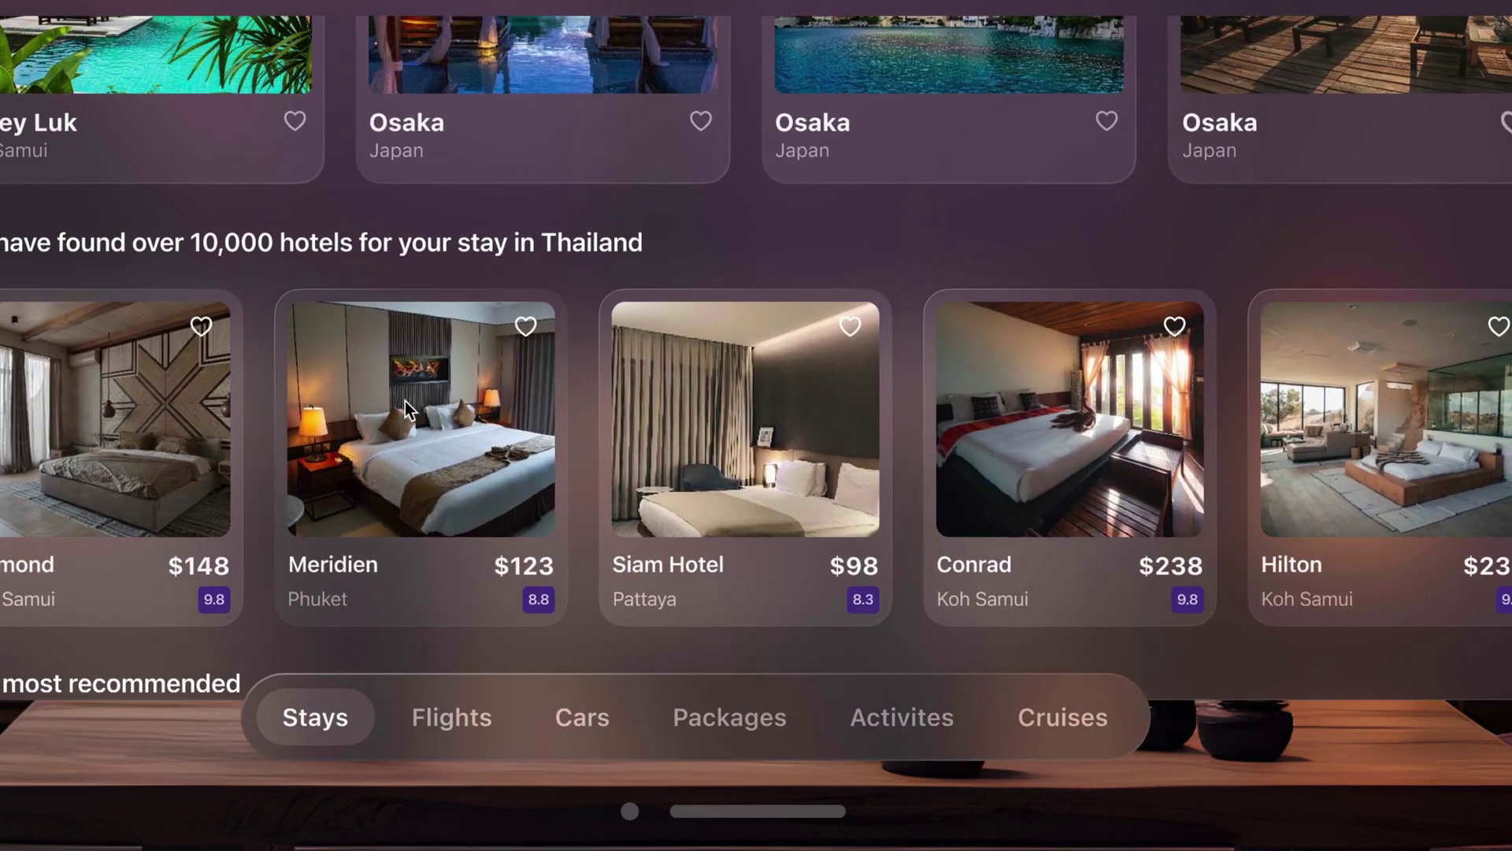
{"action": "scroll", "coordinate": [404, 400], "scroll_direction": "down", "scroll_amount": 3}
{"action": "scroll", "coordinate": [405, 410], "scroll_direction": "down", "scroll_amount": 2}
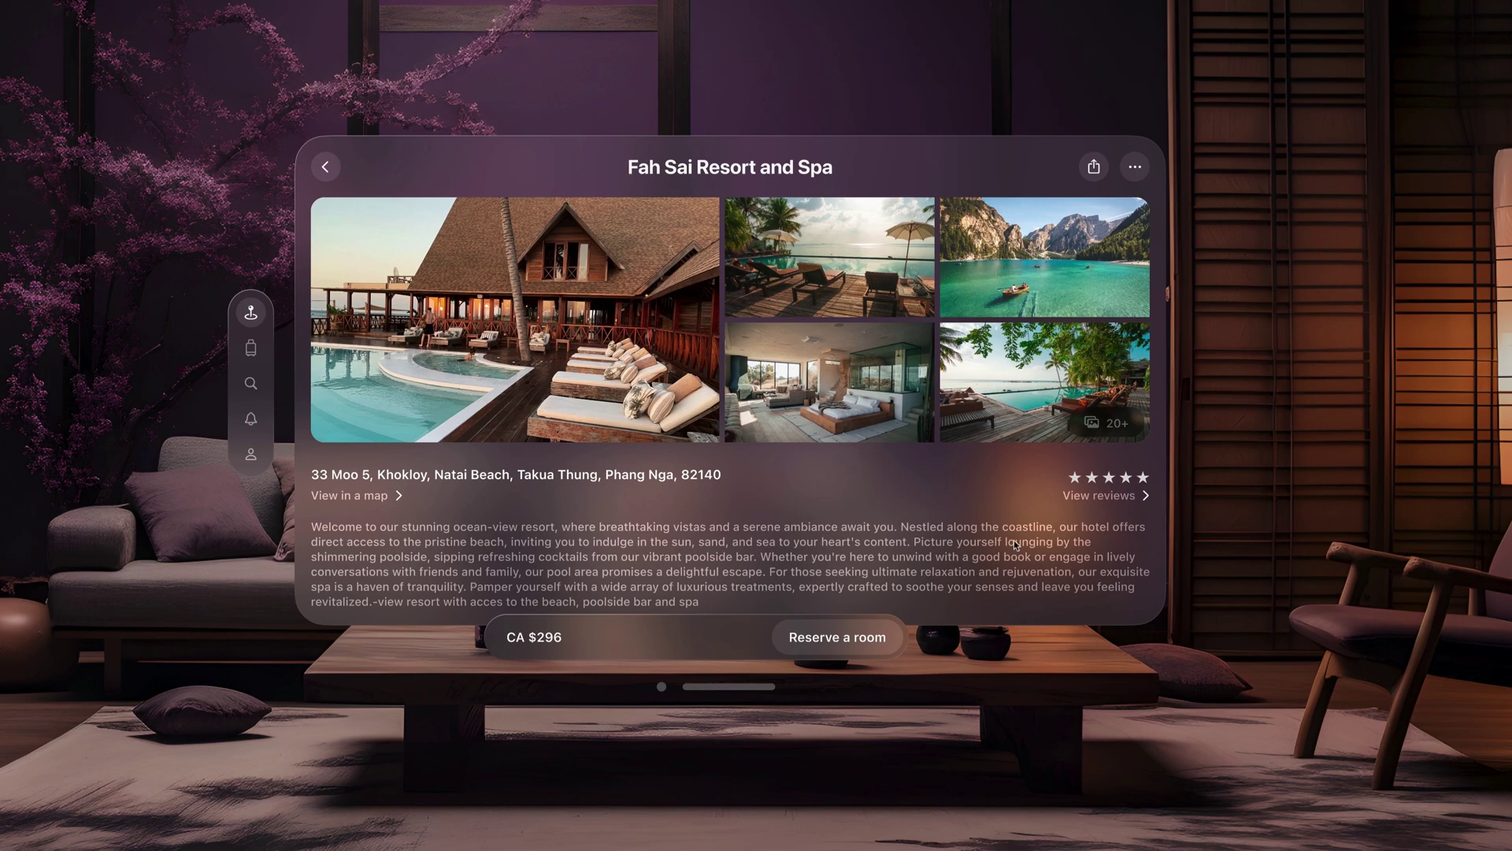
{"action": "left_click", "coordinate": [1095, 422]}
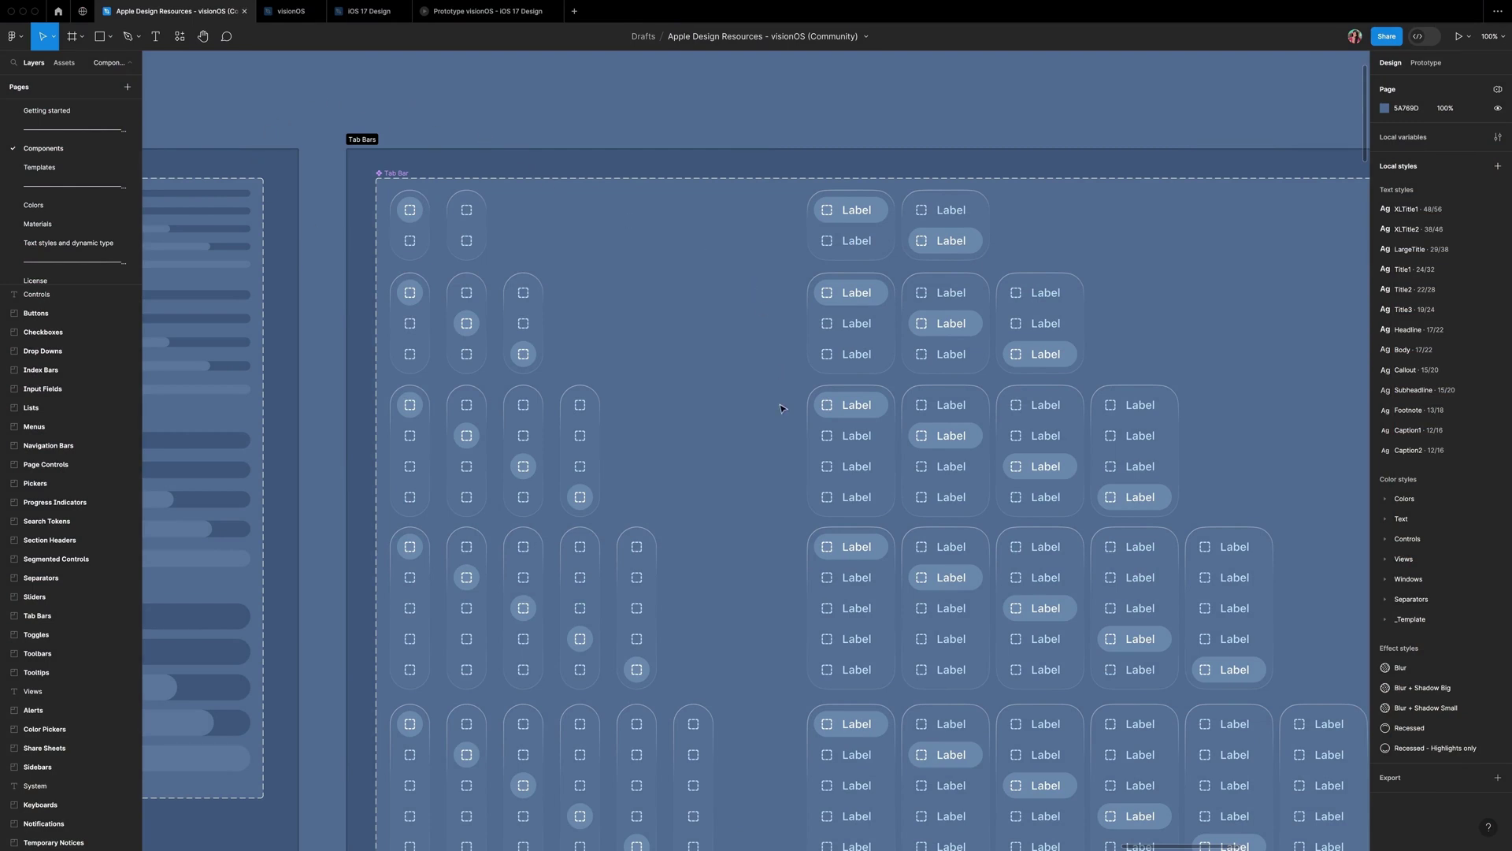
- Look over the Tab Bars, Toggles and Toolbars component sections in the Apple Design Resources visionOS file
{"action": "scroll", "coordinate": [782, 408], "scroll_direction": "right", "scroll_amount": 10}
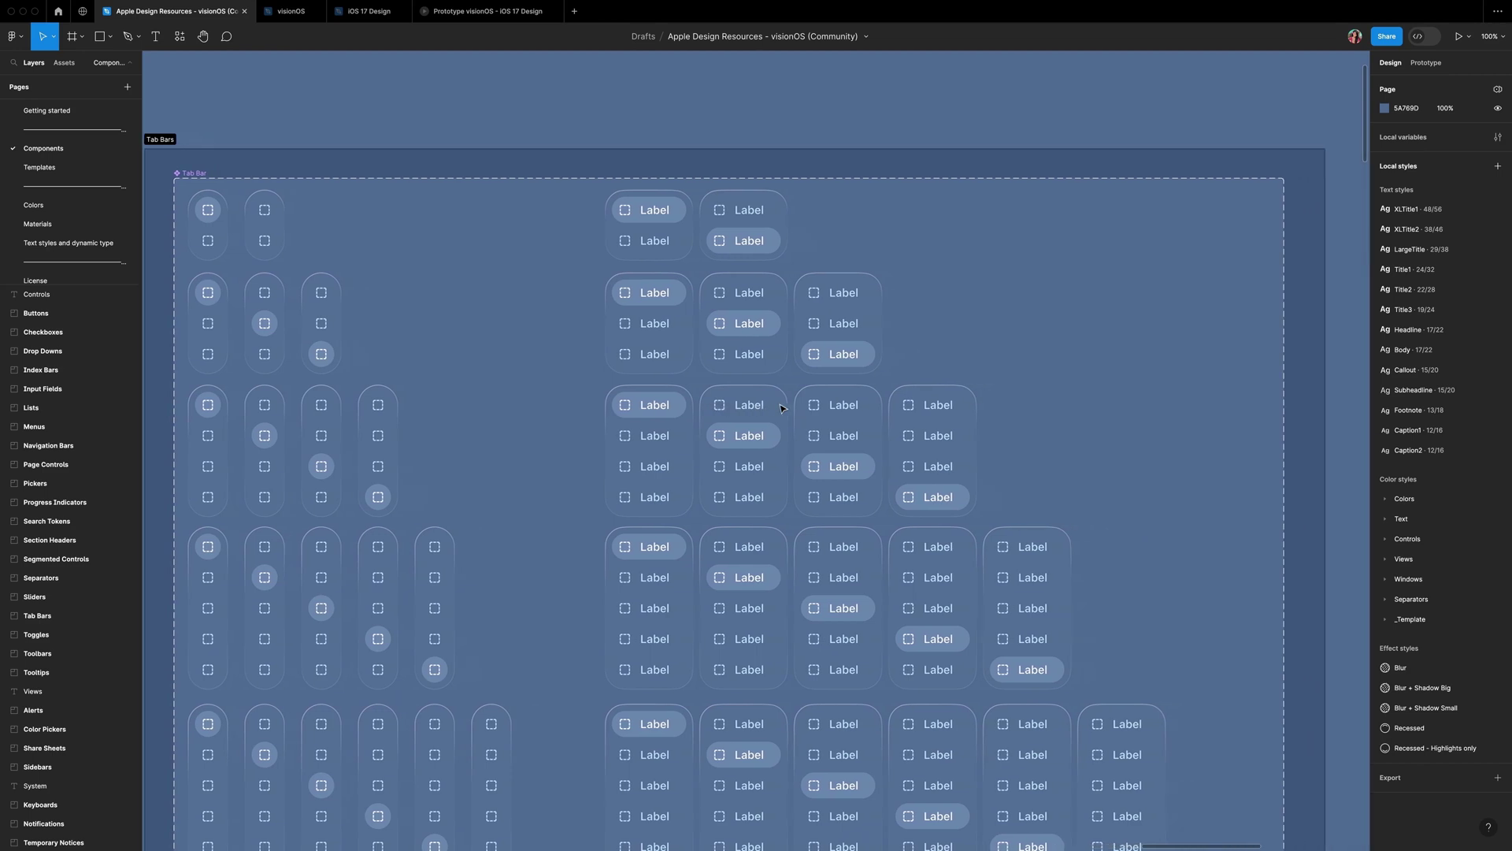
{"action": "scroll", "coordinate": [782, 408], "scroll_direction": "right", "scroll_amount": 12}
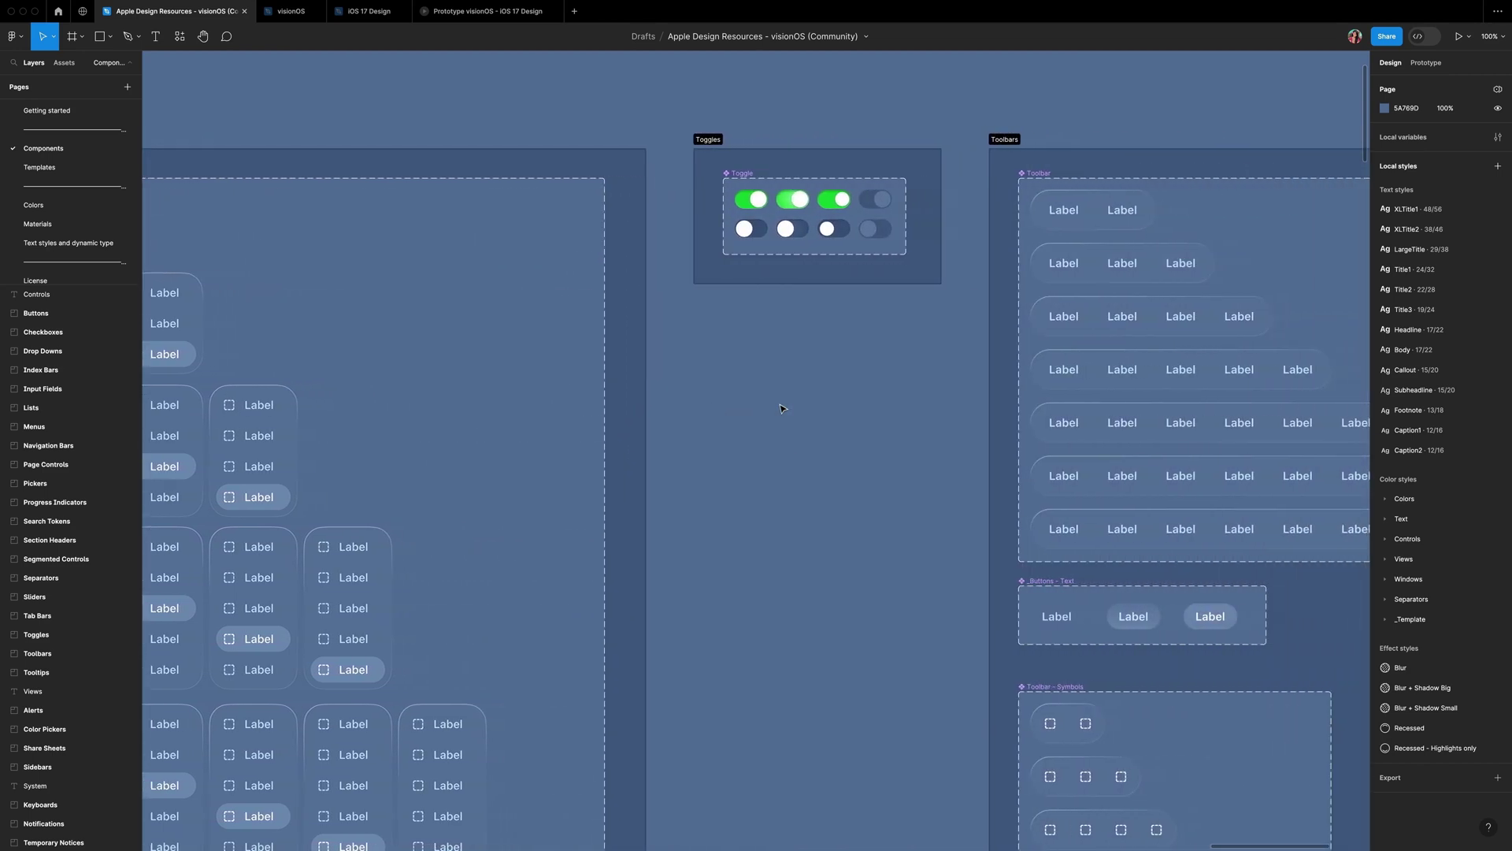
{"action": "scroll", "coordinate": [781, 408], "scroll_direction": "right", "scroll_amount": 9}
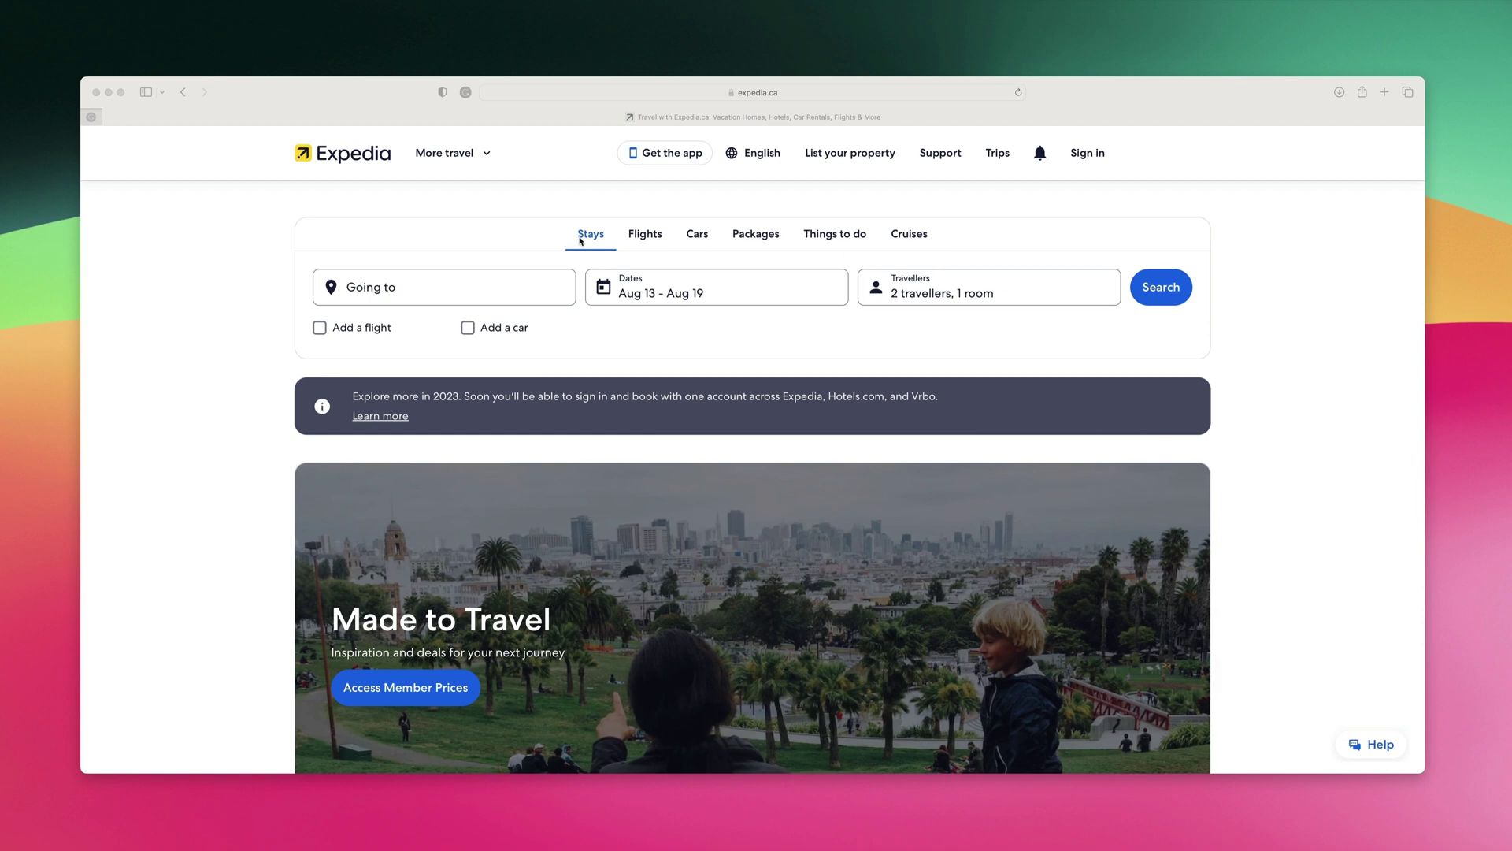
- Return to the Figma design and title the toolbar's five items Stays, Flights, Cars, Packages and Activites
{"action": "key", "text": "ctrl+Left"}
{"action": "left_click", "coordinate": [1459, 342]}
{"action": "type", "text": "Stays"}
{"action": "left_click", "coordinate": [1468, 403]}
{"action": "key", "text": "Tab"}
{"action": "type", "text": "Cars"}
{"action": "key", "text": "Return"}
{"action": "left_click", "coordinate": [1432, 535]}
{"action": "type", "text": "Packages"}
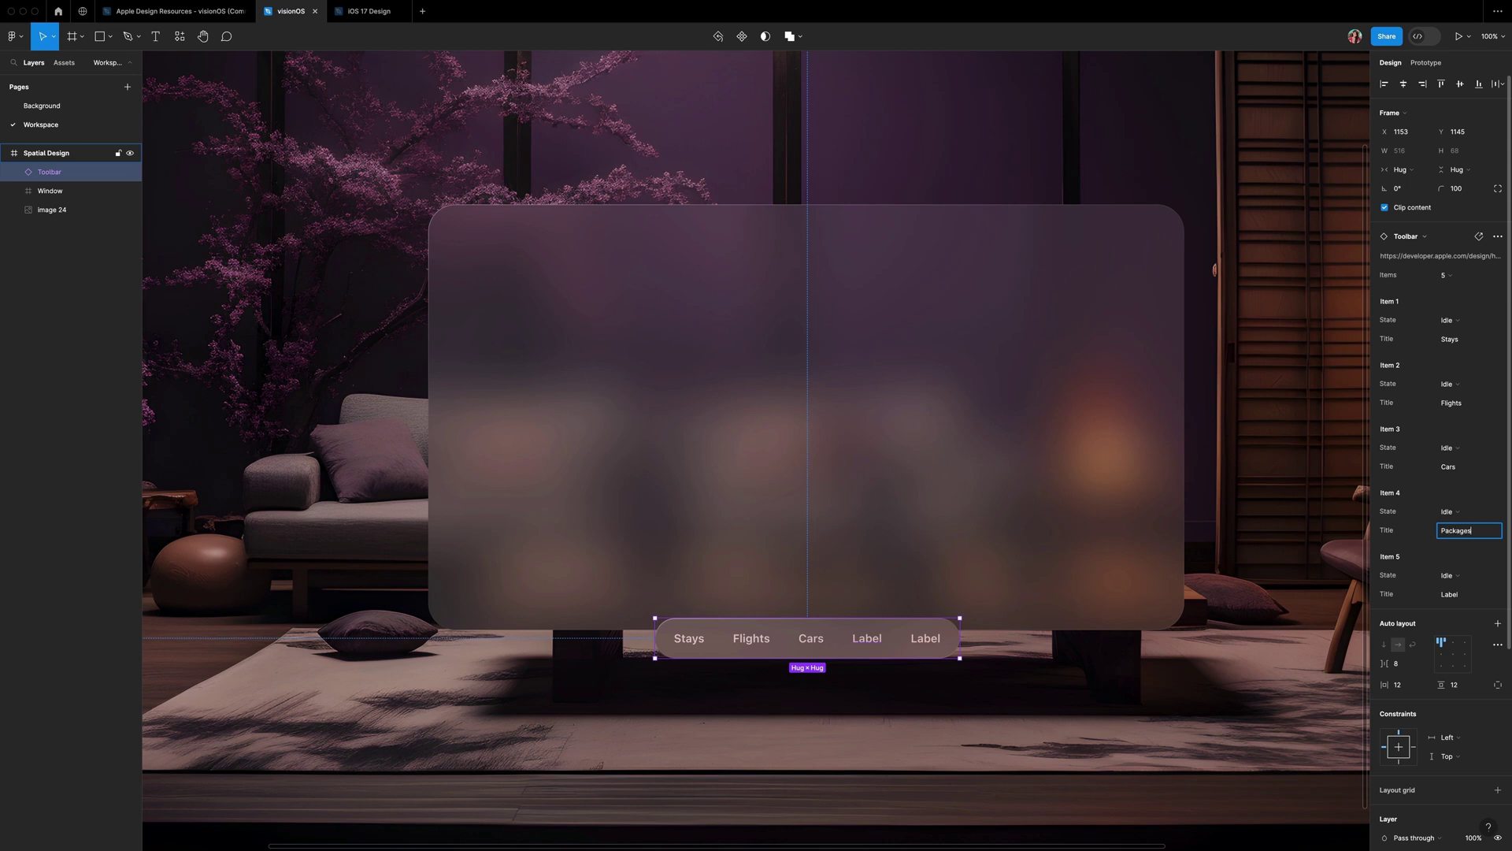
{"action": "key", "text": "Return"}
{"action": "left_click", "coordinate": [1424, 601]}
{"action": "type", "text": "Activites"}
{"action": "key", "text": "Return"}
- Increase the toolbar to 6 items, title the sixth one Cruise, and center the toolbar under the window
{"action": "left_click", "coordinate": [1444, 275]}
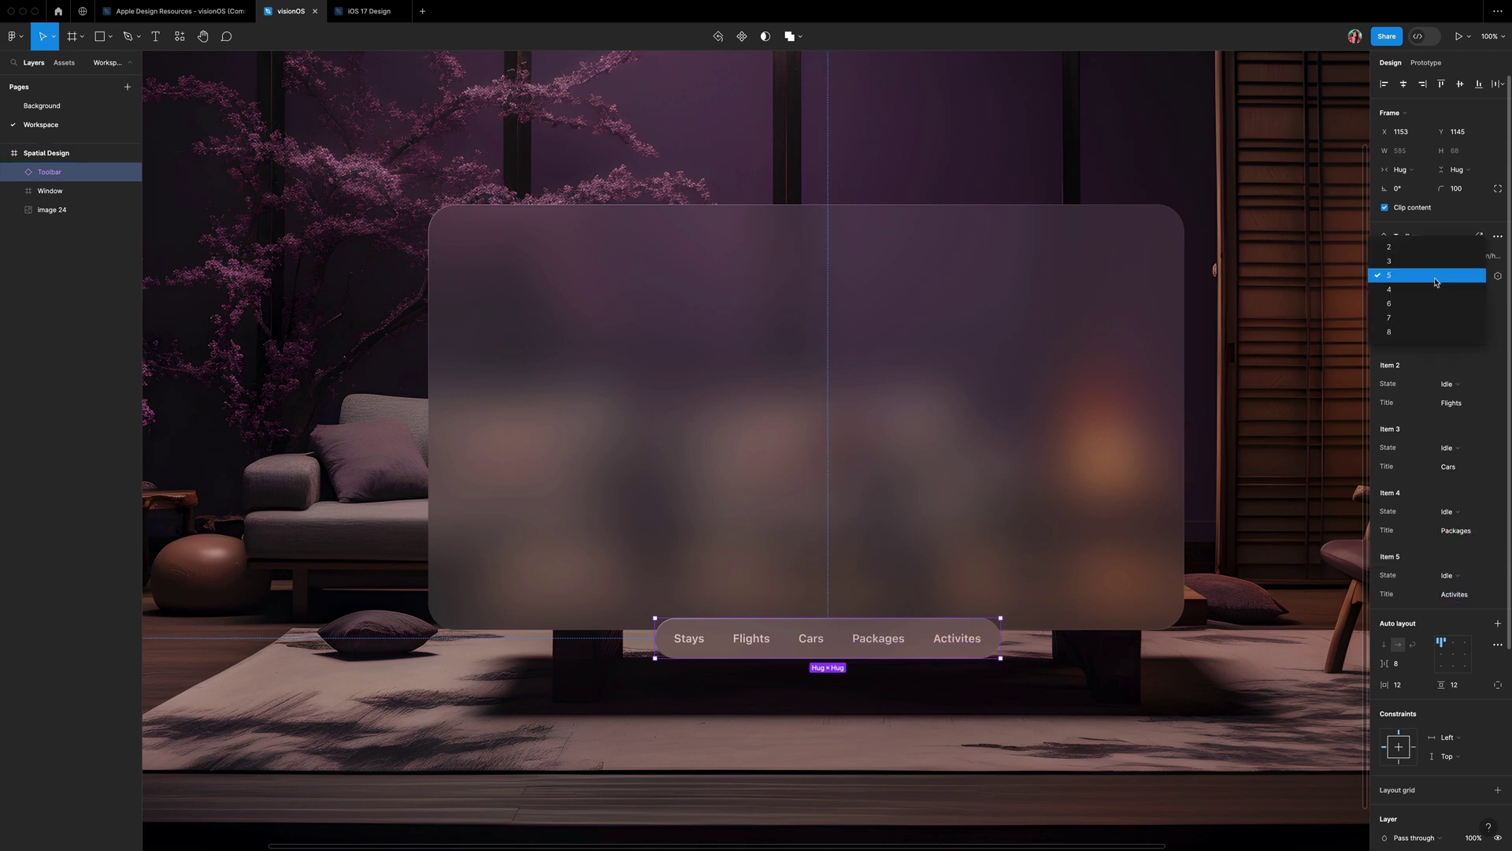
{"action": "left_click", "coordinate": [1402, 304]}
{"action": "left_click", "coordinate": [1464, 660]}
{"action": "type", "text": "Cruise"}
{"action": "key", "text": "Return"}
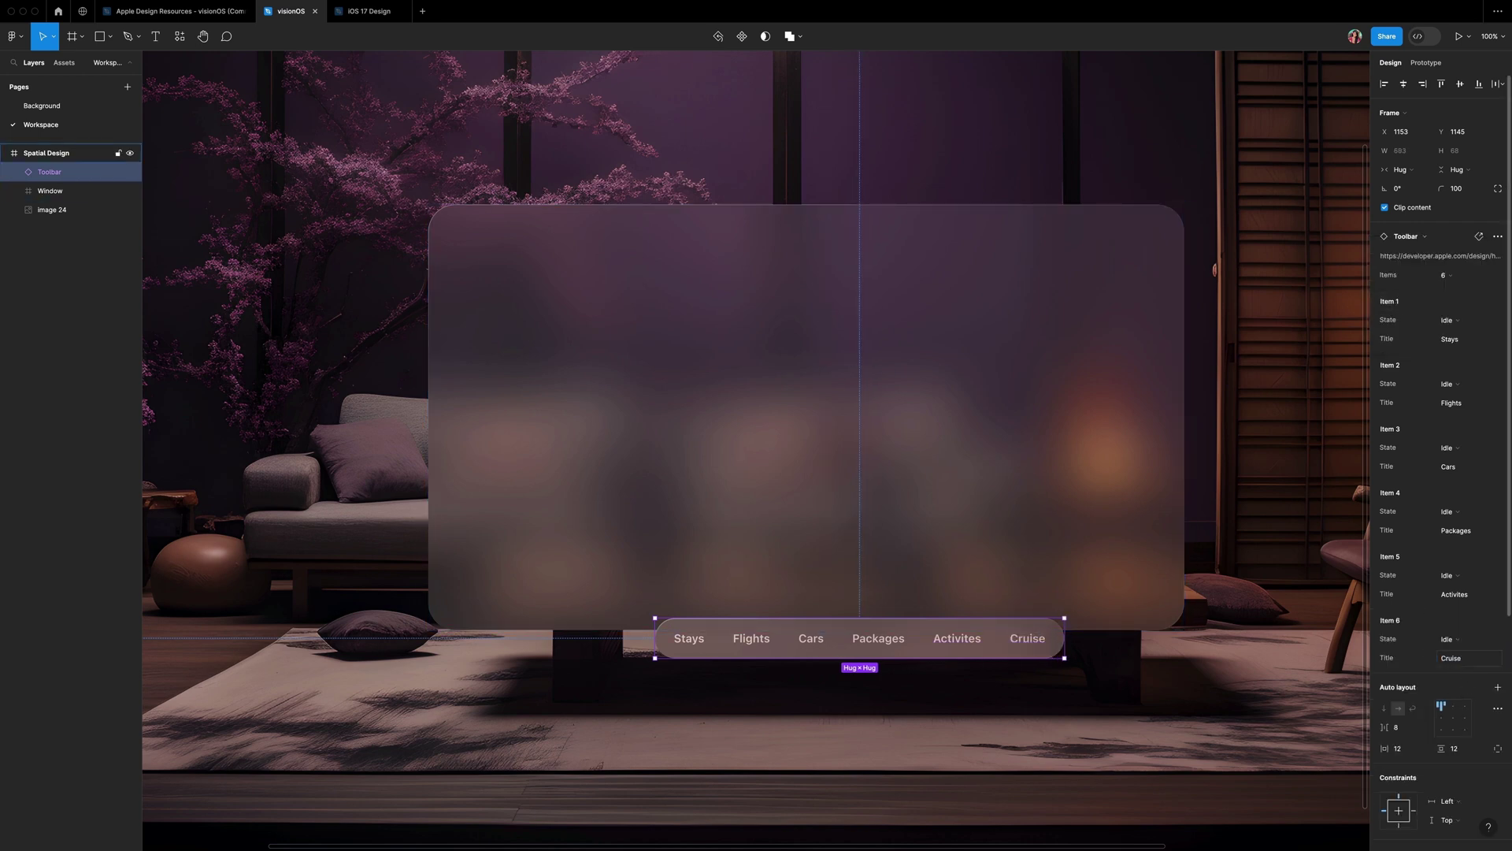
{"action": "left_click_drag", "start_coordinate": [787, 638], "coordinate": [750, 636]}
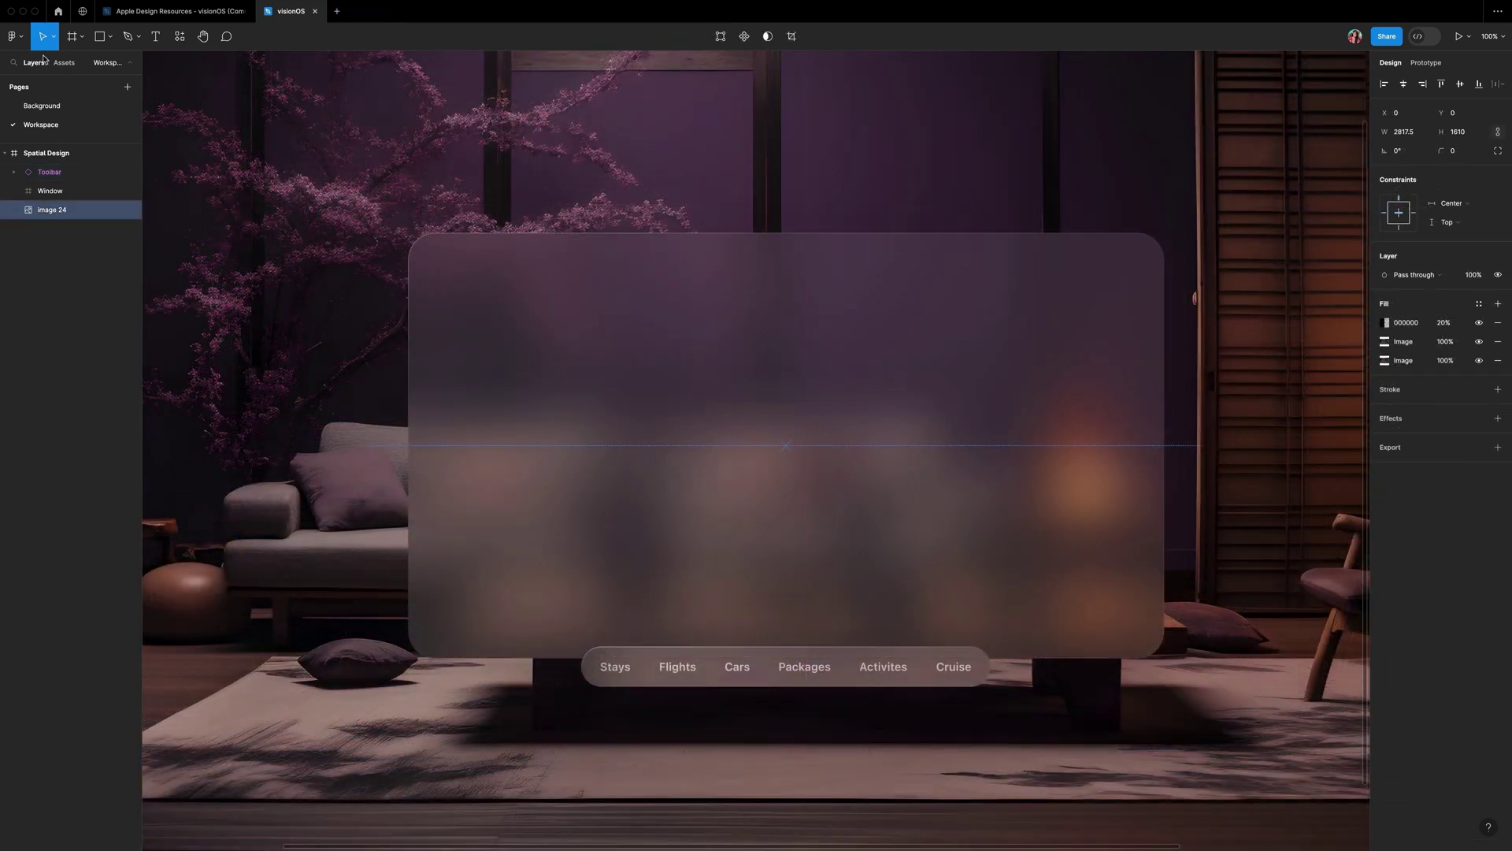
- Find the icon-only Tab Bar component in the library and place it just outside the window's left edge
{"action": "left_click", "coordinate": [62, 63]}
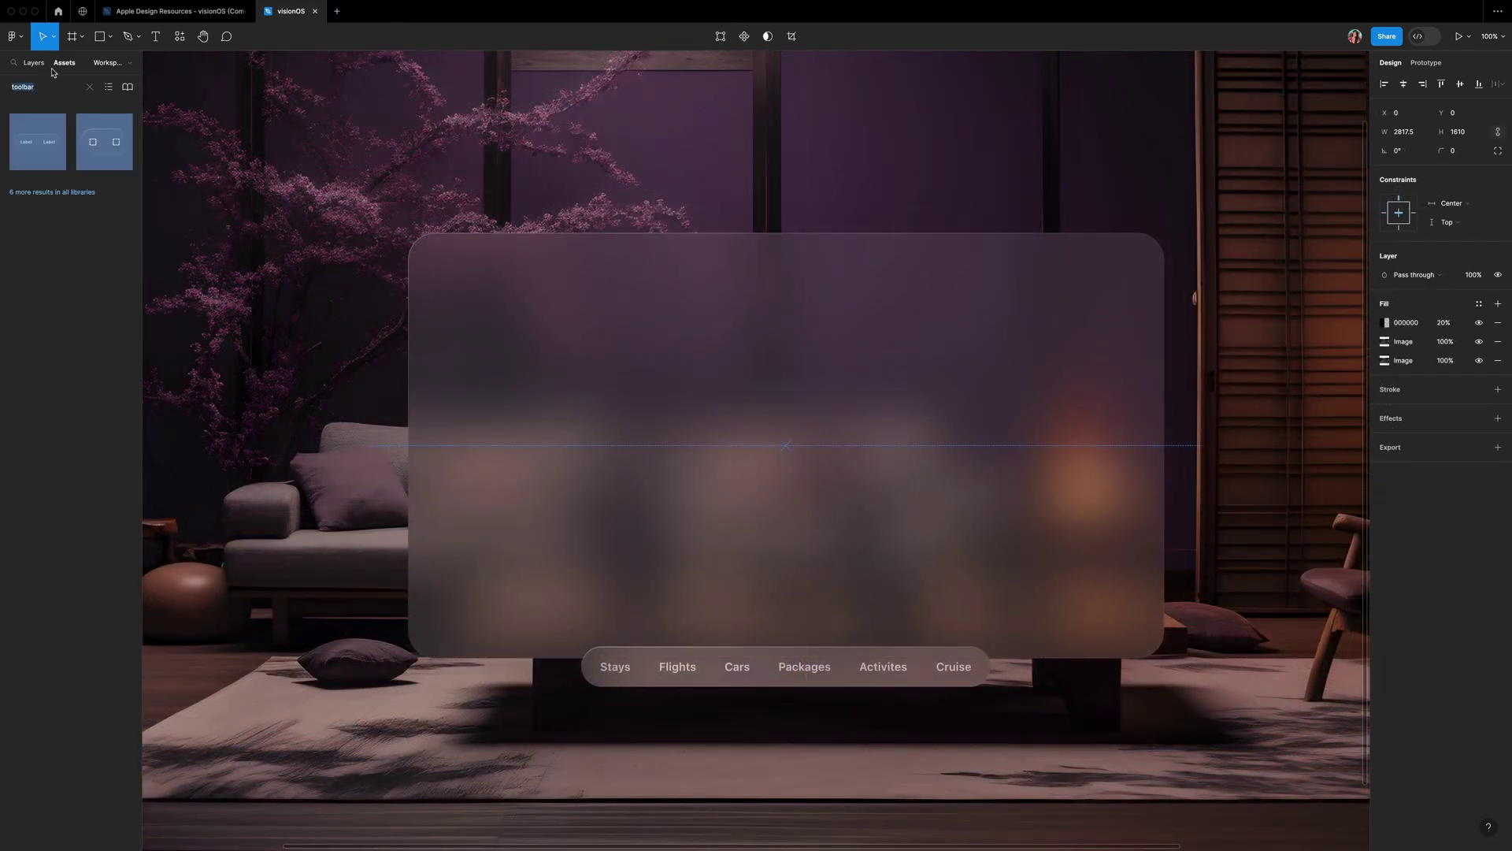
{"action": "type", "text": "Tab bar"}
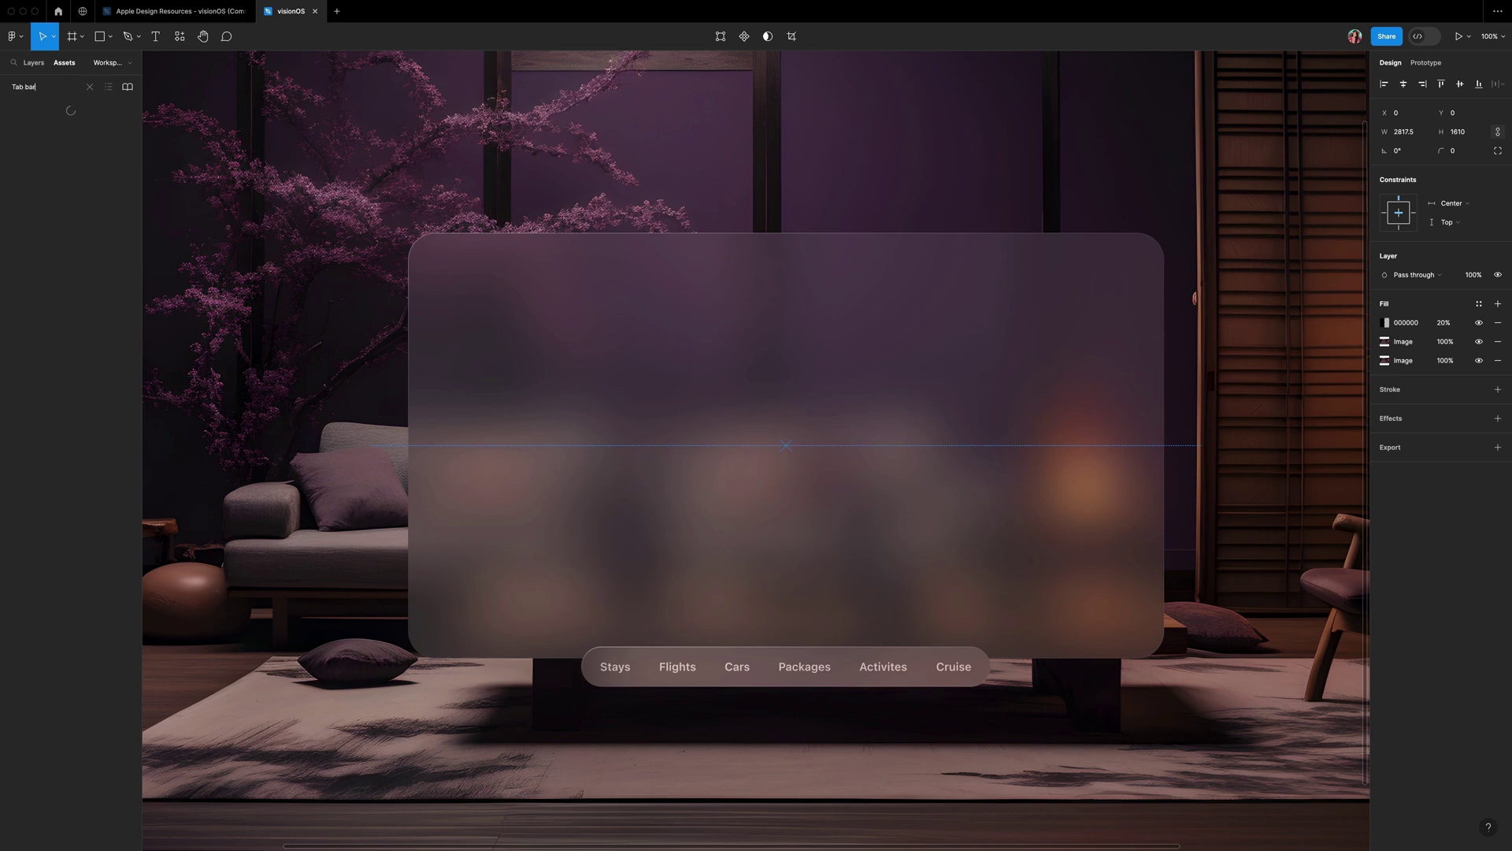
{"action": "left_click_drag", "start_coordinate": [36, 137], "coordinate": [358, 434]}
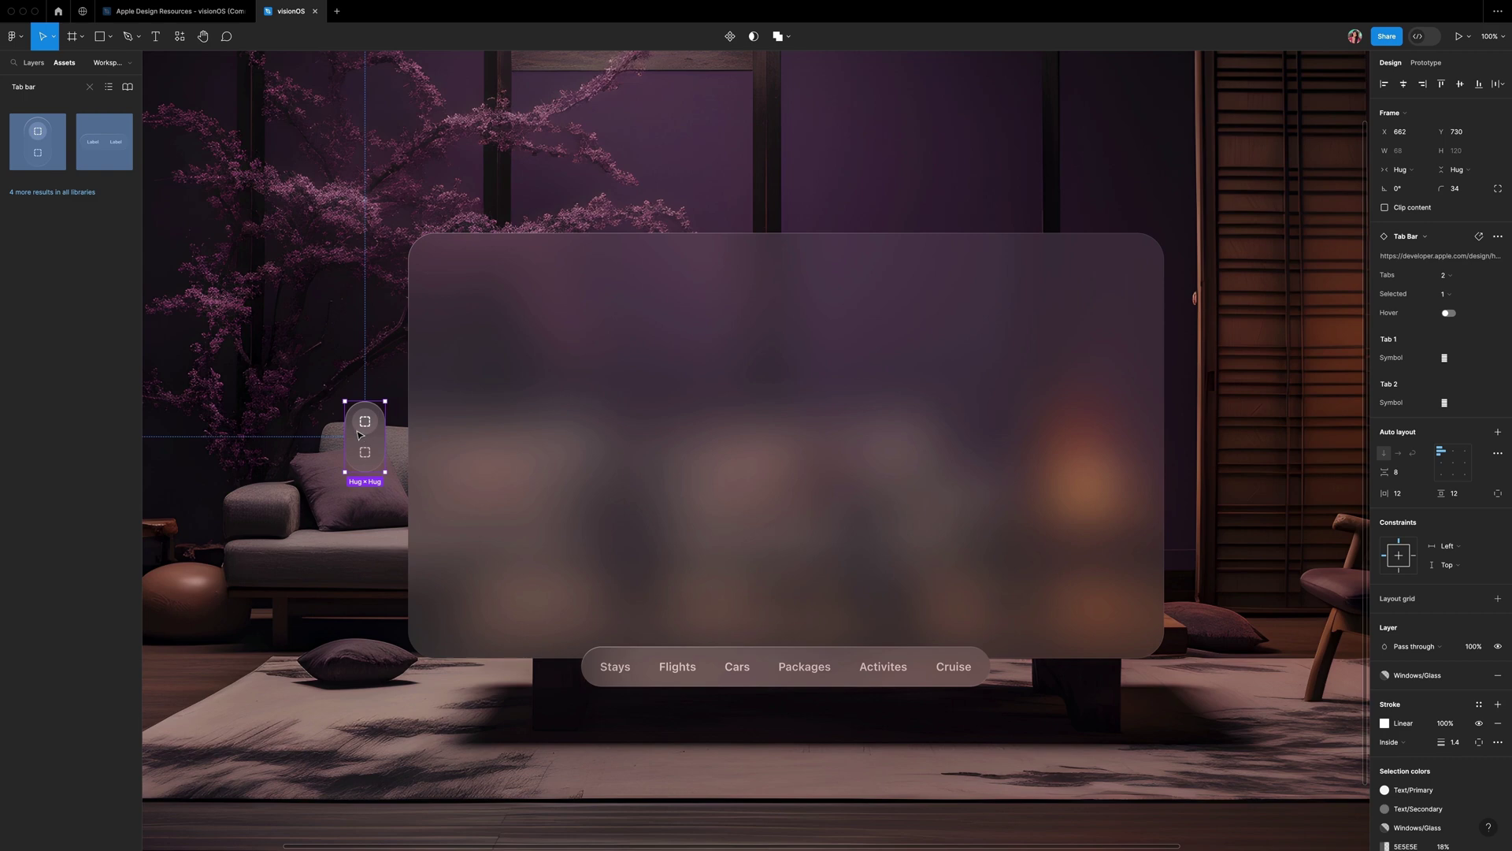
- Set the tab bar to 5 tabs and position it 28 px from the window's left edge, vertically centred on the window
{"action": "left_click", "coordinate": [1444, 275]}
{"action": "left_click", "coordinate": [1407, 322]}
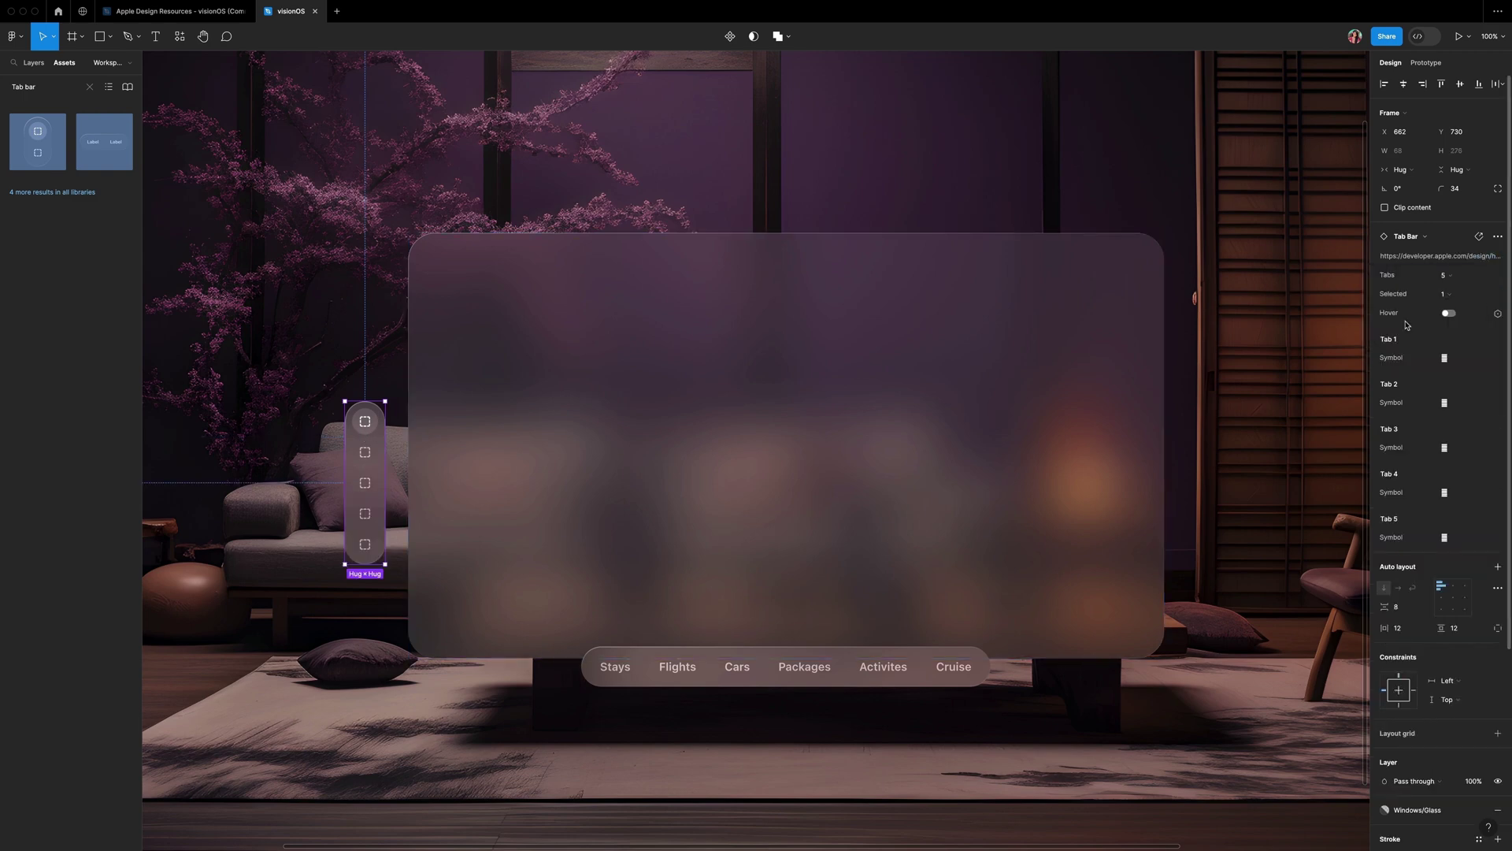
{"action": "scroll", "coordinate": [344, 448], "scroll_direction": "up", "scroll_amount": 10}
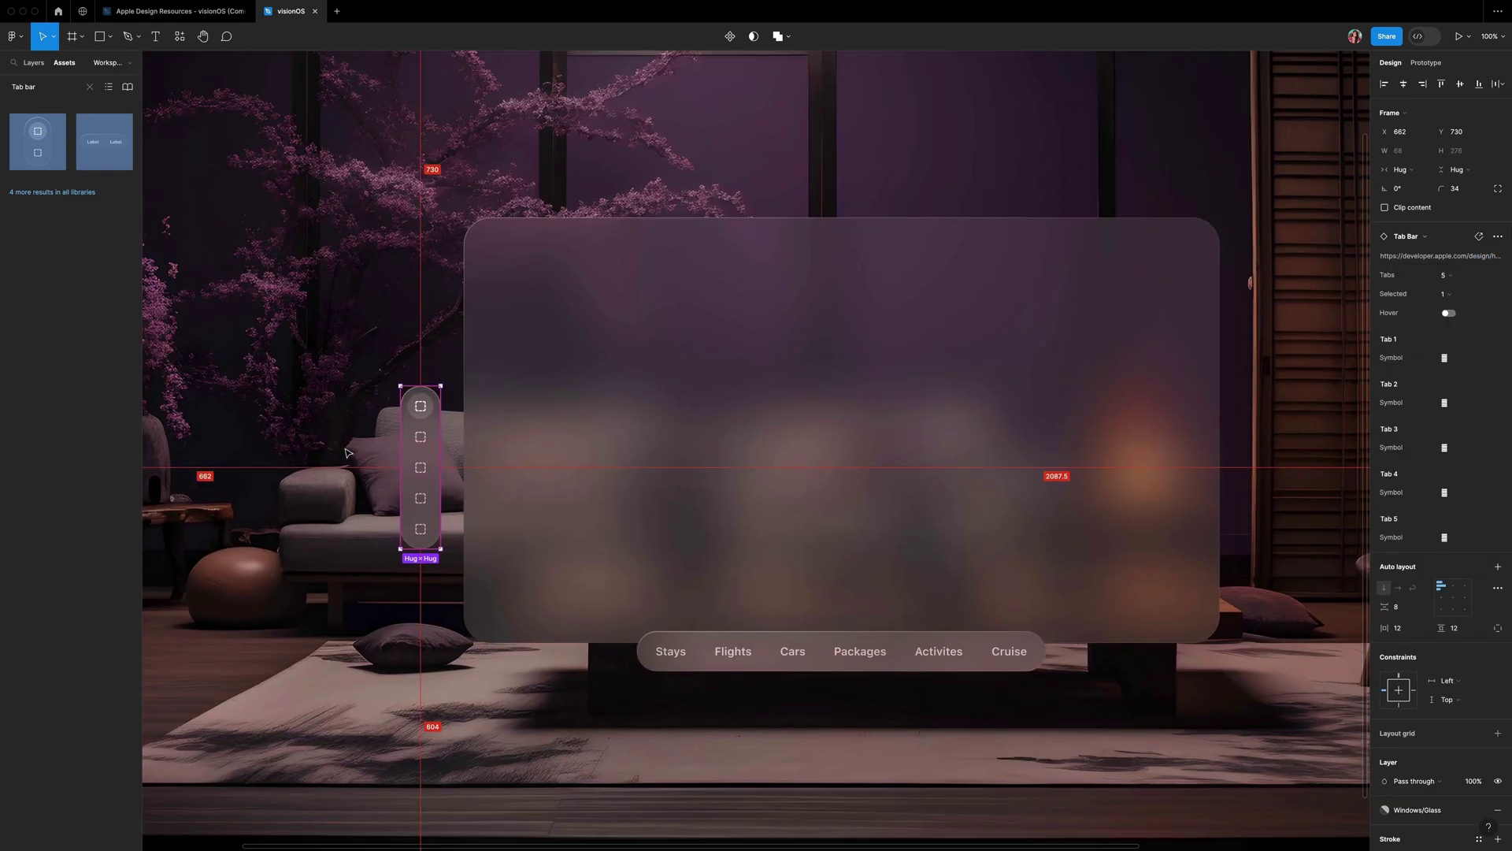
{"action": "key", "text": "shift+Right"}
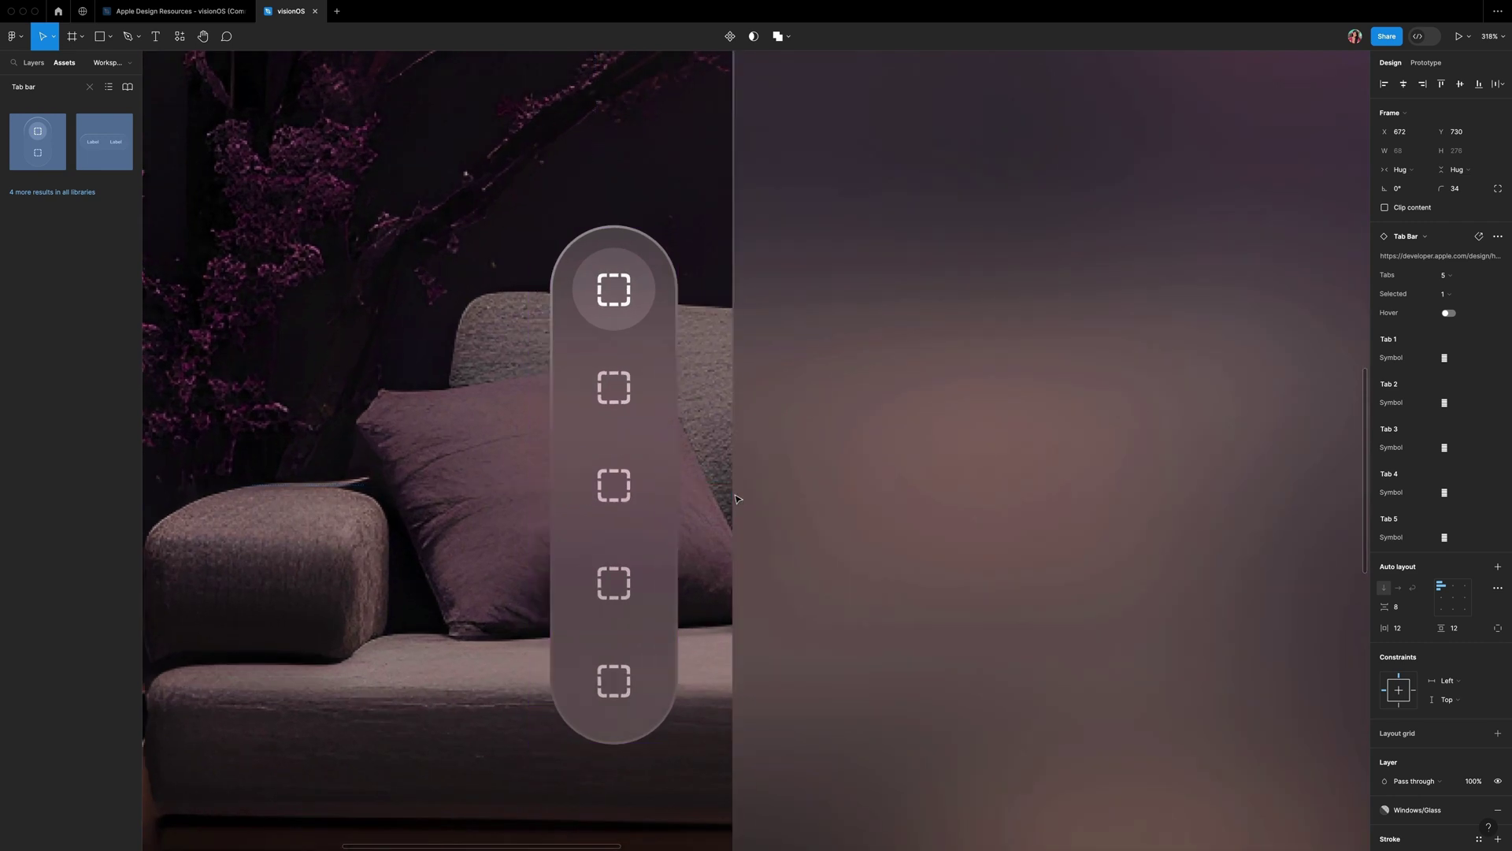
{"action": "key", "text": "Right"}
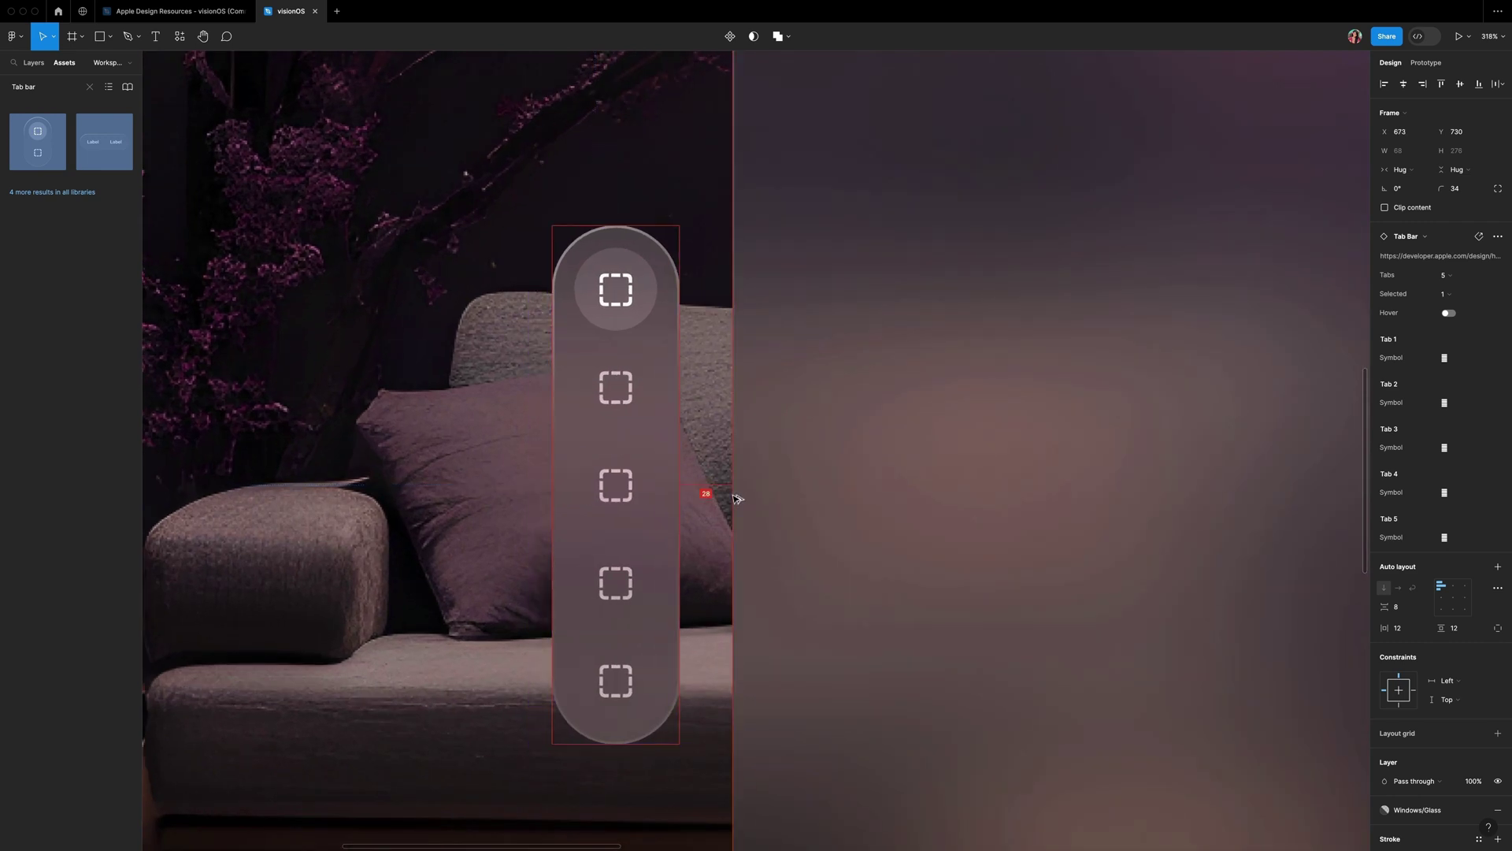
{"action": "scroll", "coordinate": [734, 499], "scroll_direction": "down", "scroll_amount": 5}
{"action": "left_click_drag", "start_coordinate": [637, 542], "coordinate": [636, 448]}
{"action": "left_click_drag", "start_coordinate": [636, 448], "coordinate": [637, 475]}
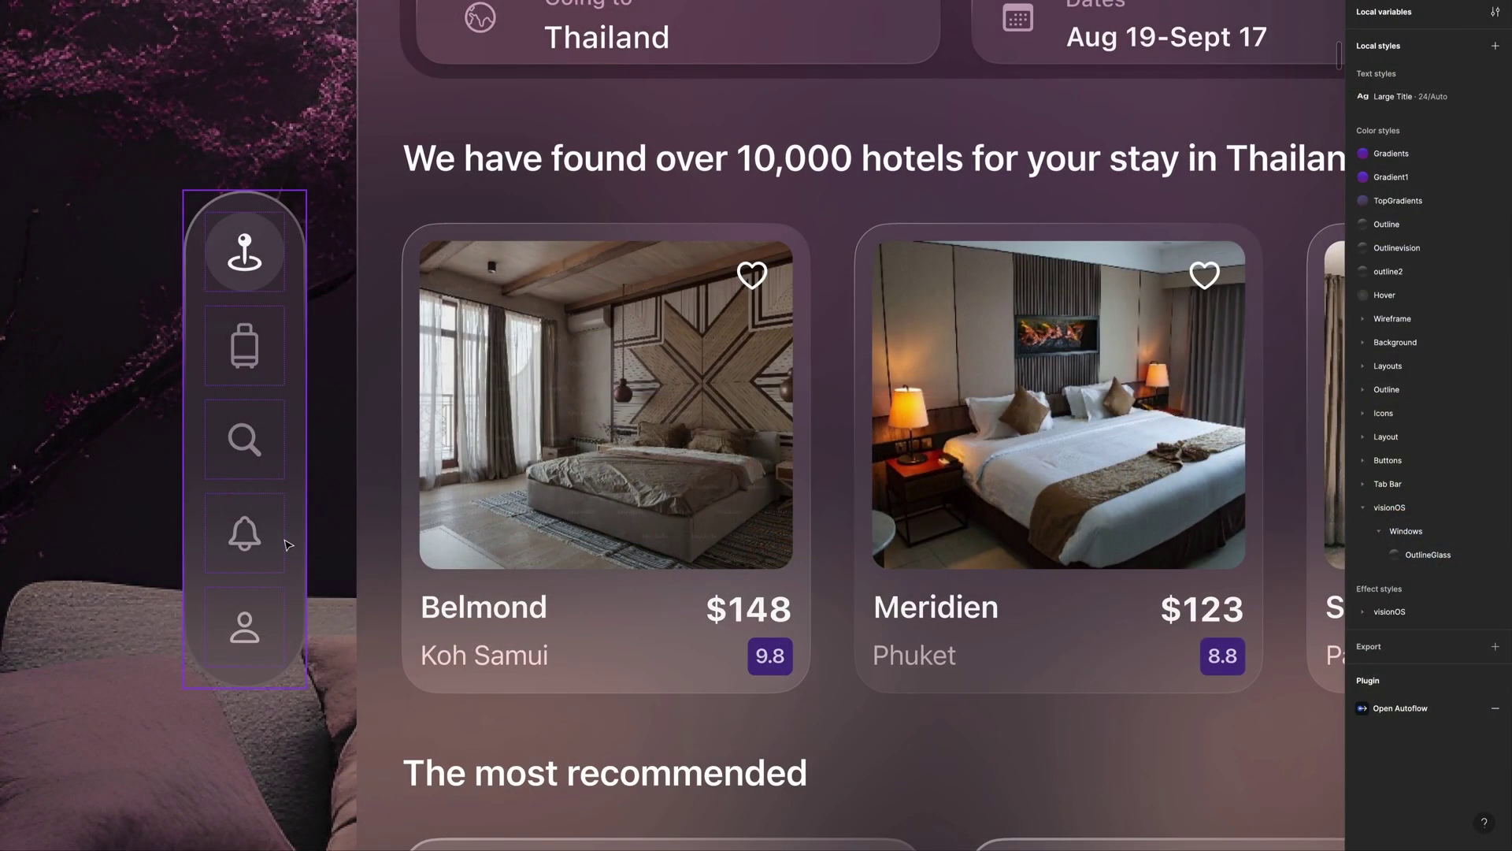
- Try 6 and 7 tabs on the icon tab bar beside the finished hotel search screen
{"action": "left_click", "coordinate": [284, 535]}
{"action": "left_click", "coordinate": [1439, 174]}
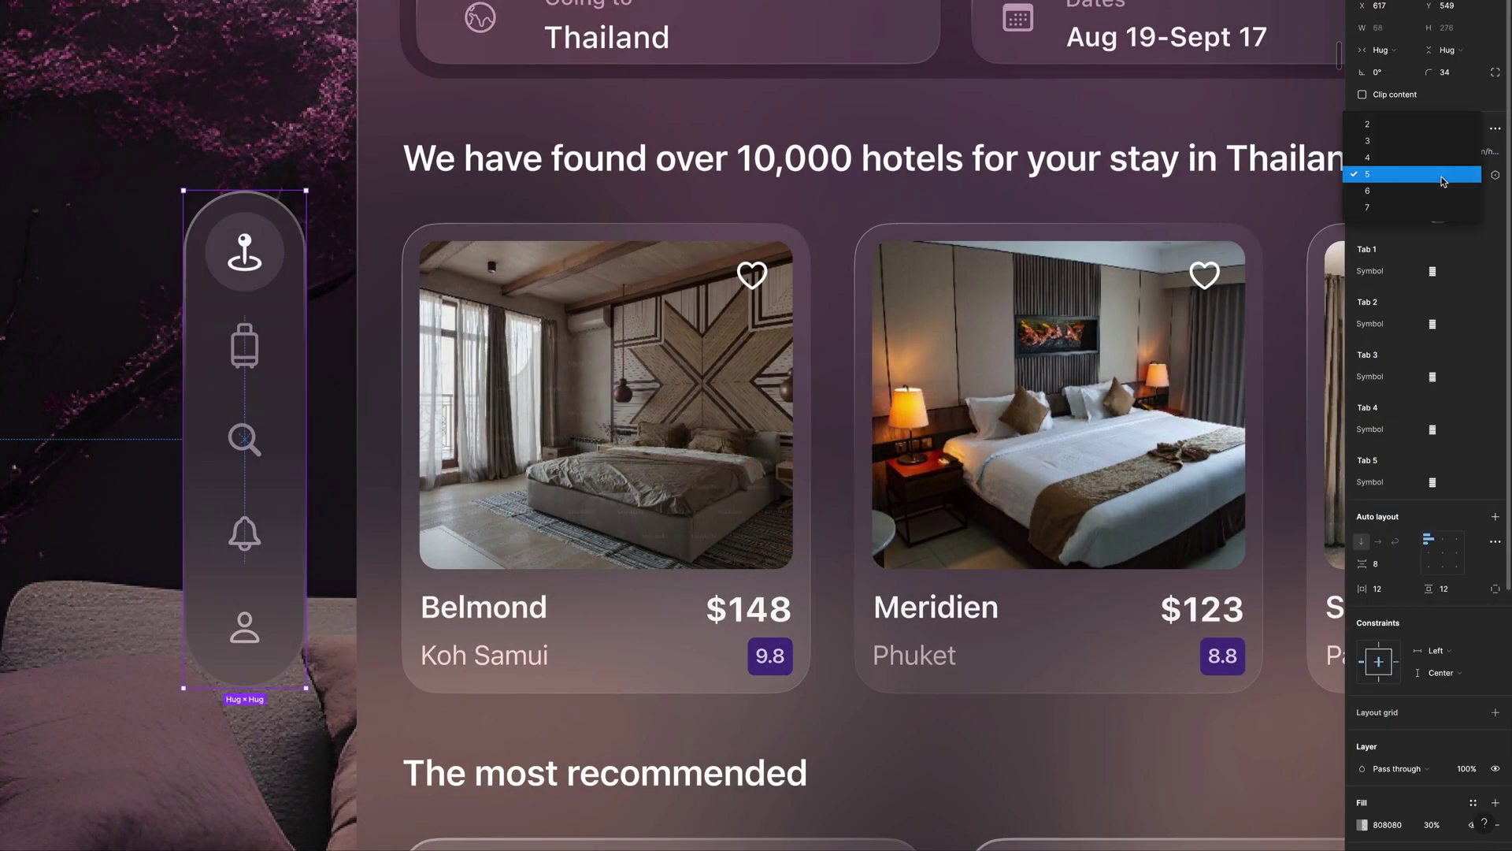
{"action": "left_click", "coordinate": [1432, 191]}
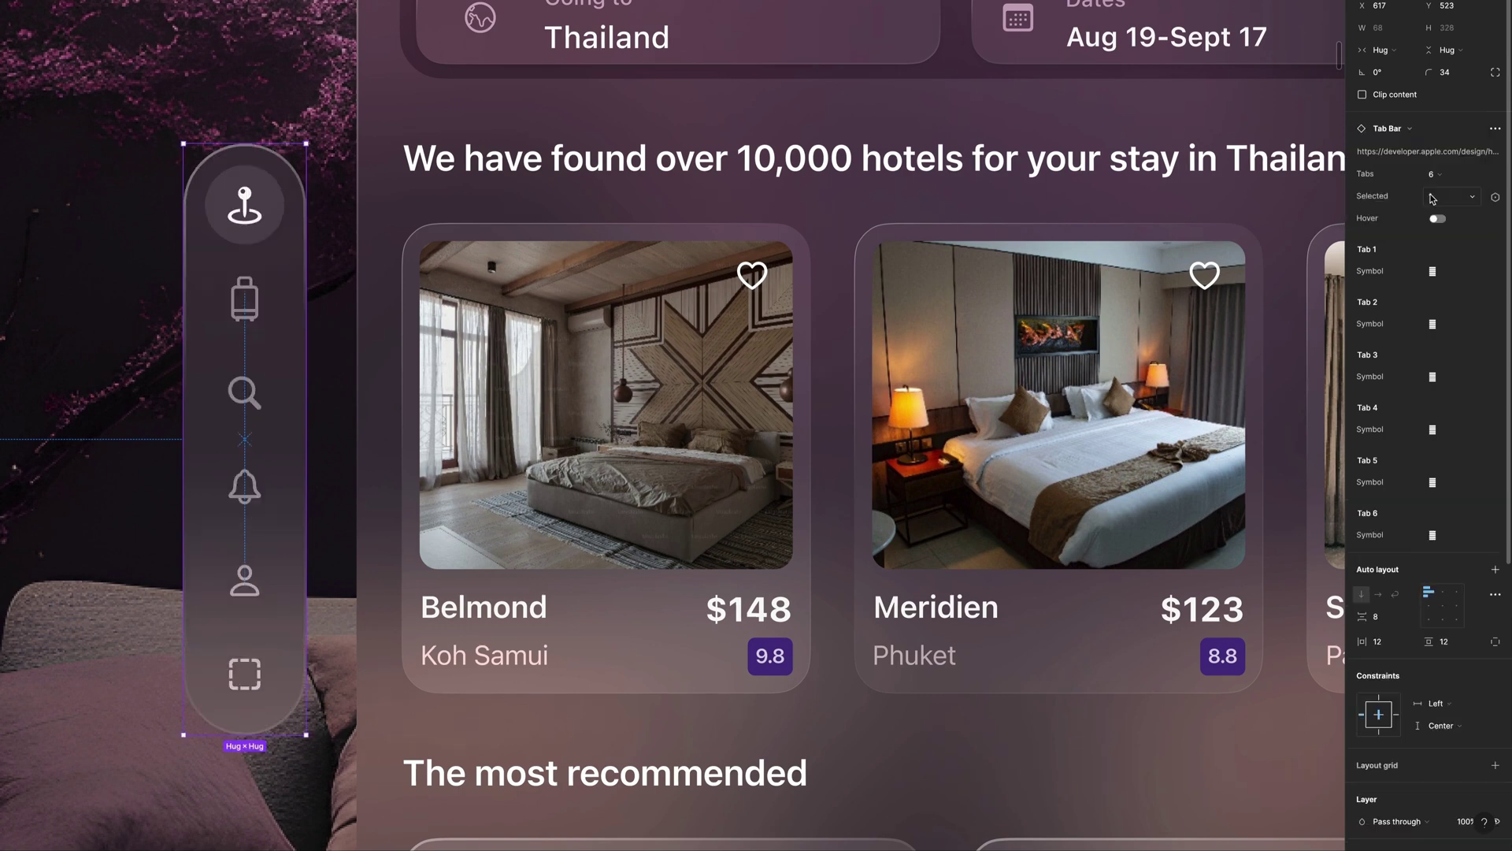
{"action": "left_click", "coordinate": [1438, 197]}
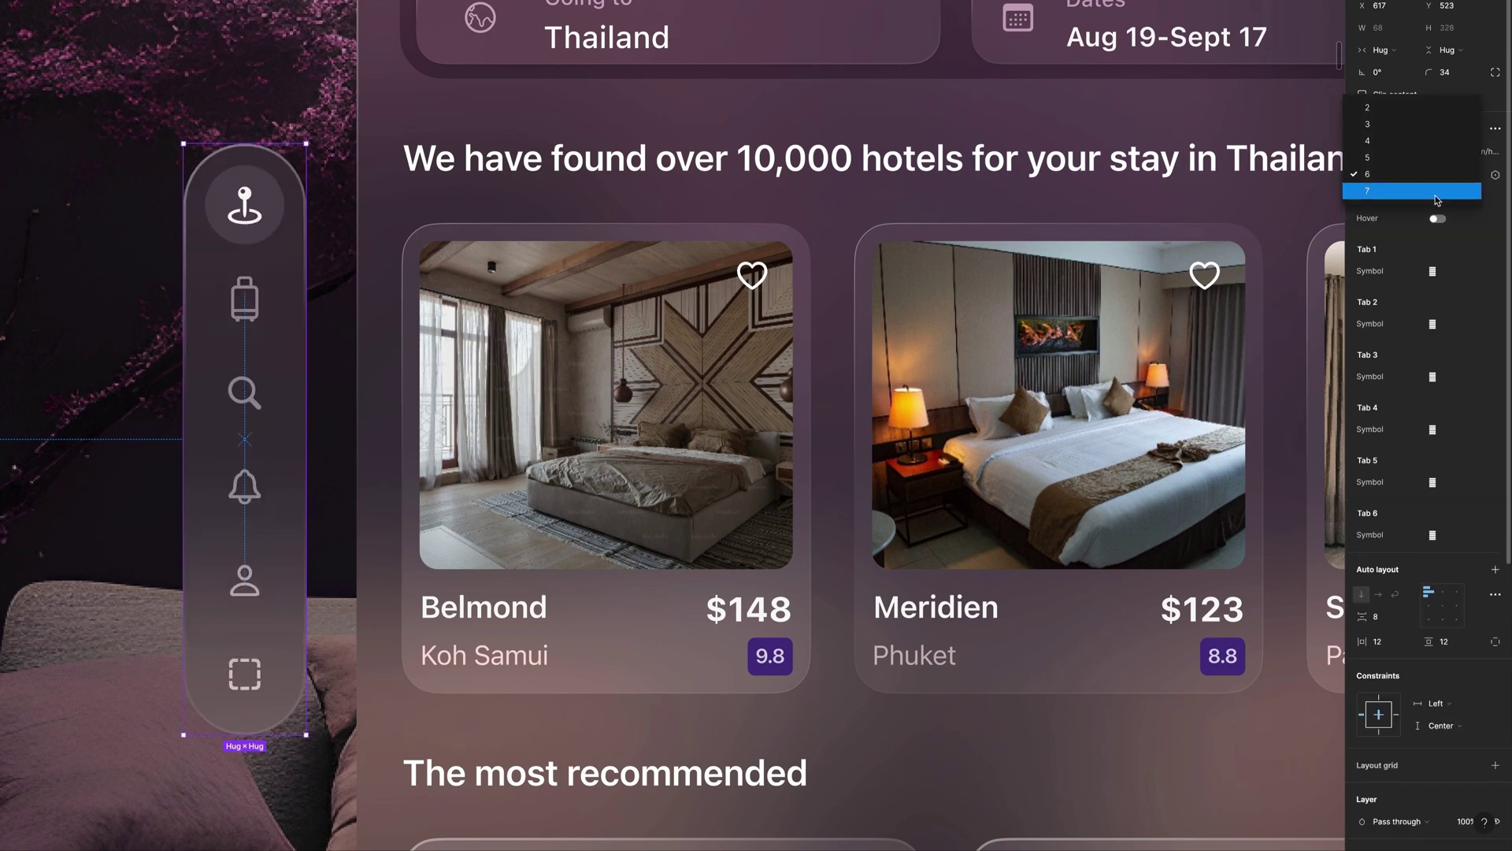
{"action": "left_click", "coordinate": [1438, 199]}
{"action": "left_click", "coordinate": [1418, 169]}
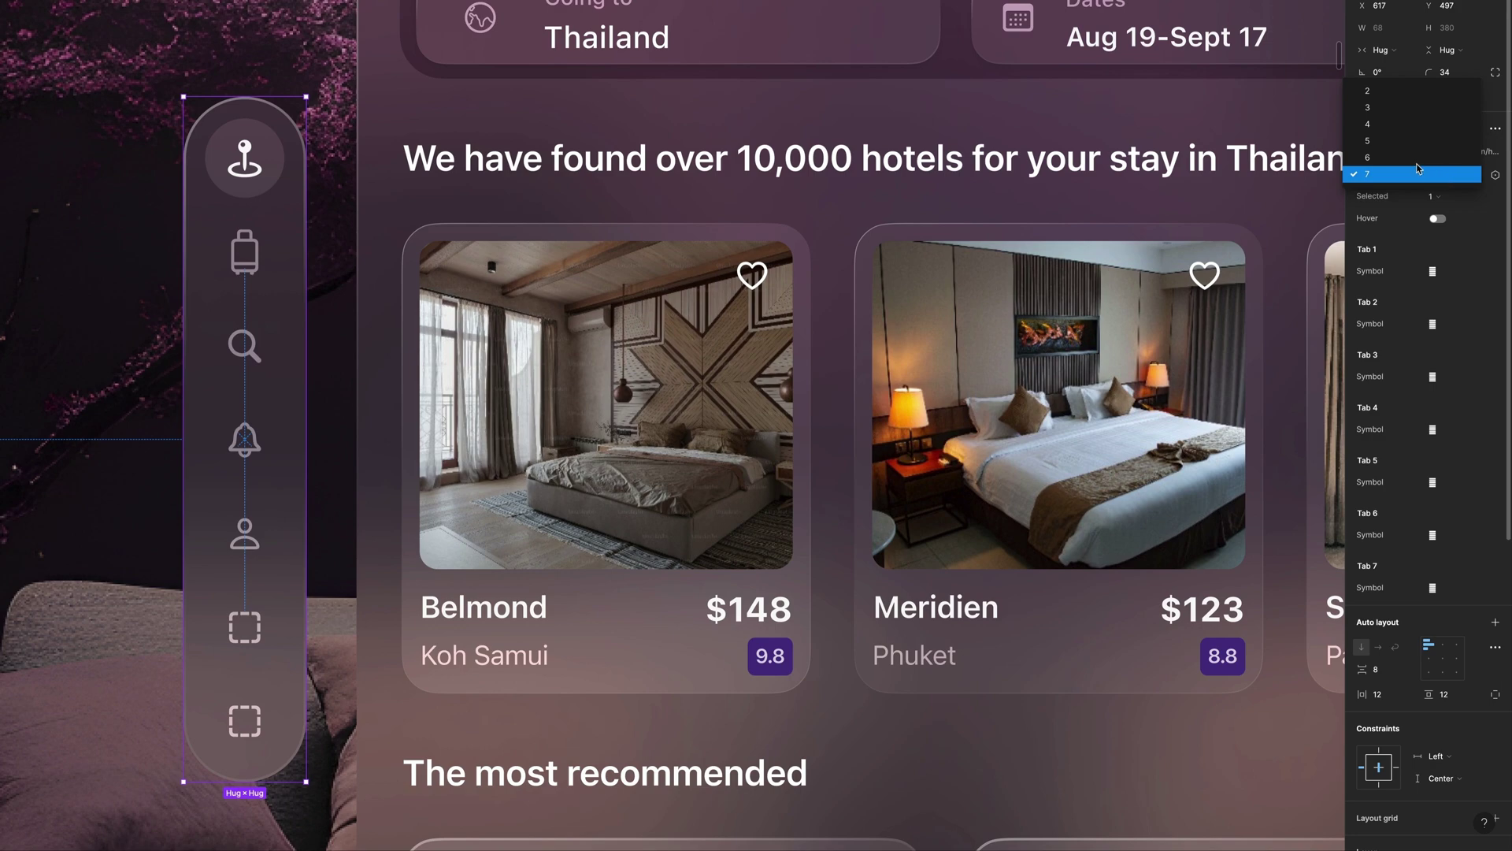
{"action": "left_click", "coordinate": [1419, 157]}
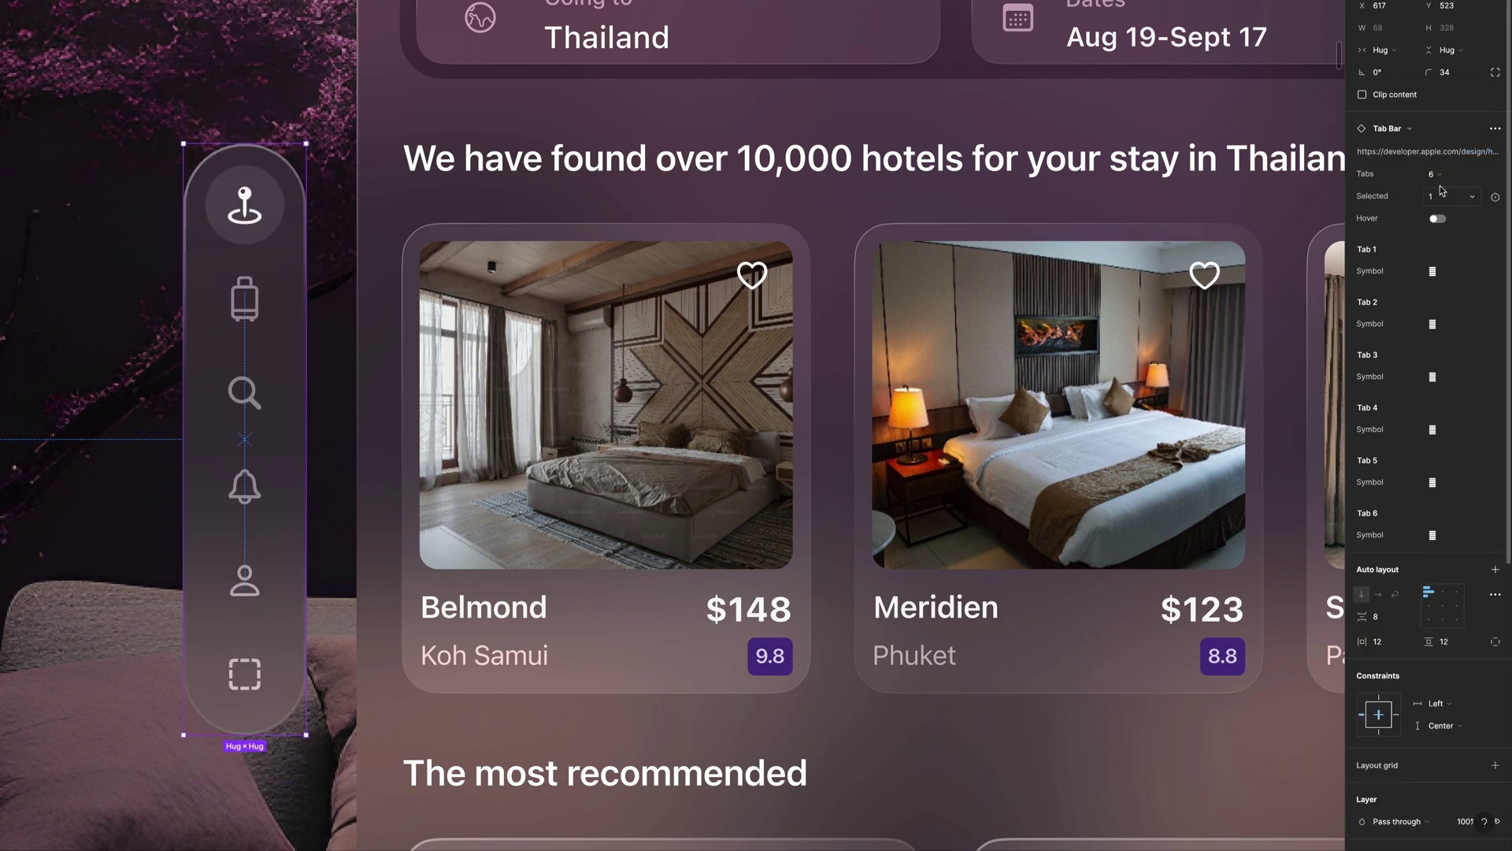
{"action": "left_click", "coordinate": [1442, 181]}
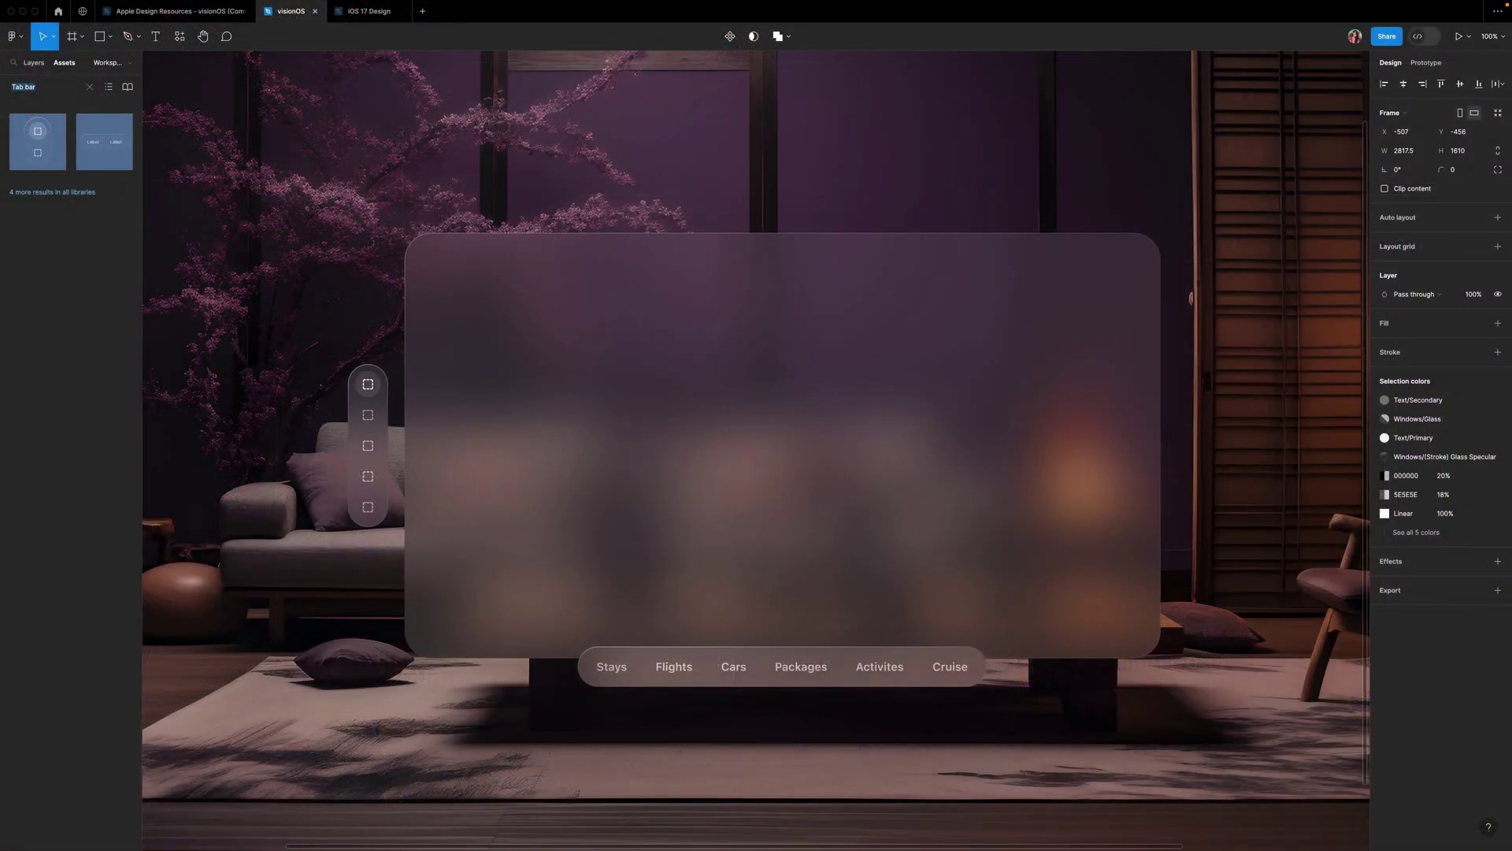
- Search the component library for "side" and place the Sidebar component inside the window along its left edge
{"action": "type", "text": "side bar"}
{"action": "key", "text": "BackSpace"}
{"action": "key", "text": "BackSpace"}
{"action": "key", "text": "BackSpace"}
{"action": "key", "text": "BackSpace"}
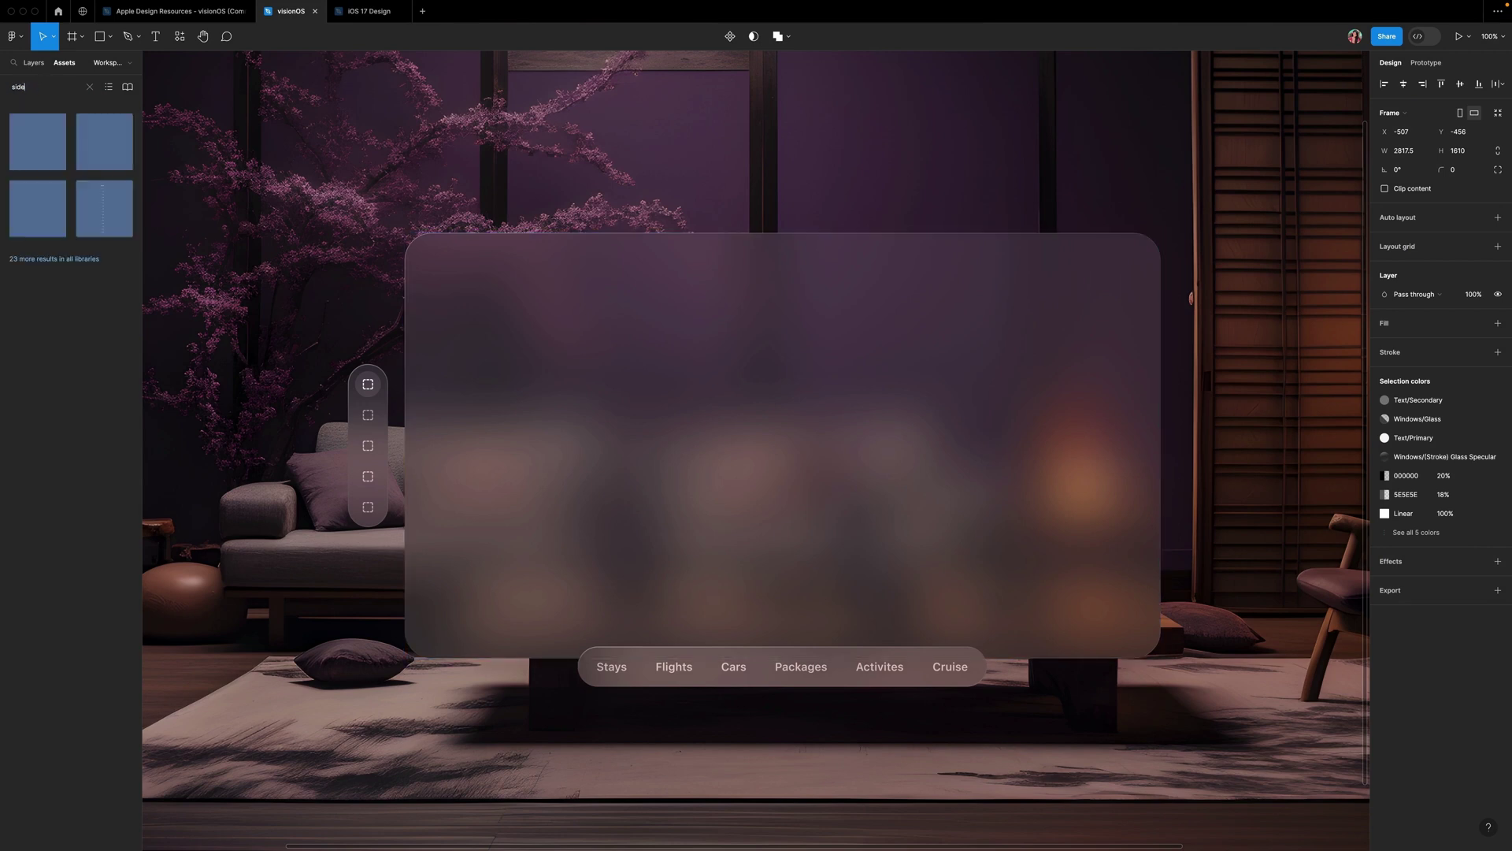
{"action": "left_click_drag", "start_coordinate": [36, 141], "coordinate": [452, 356]}
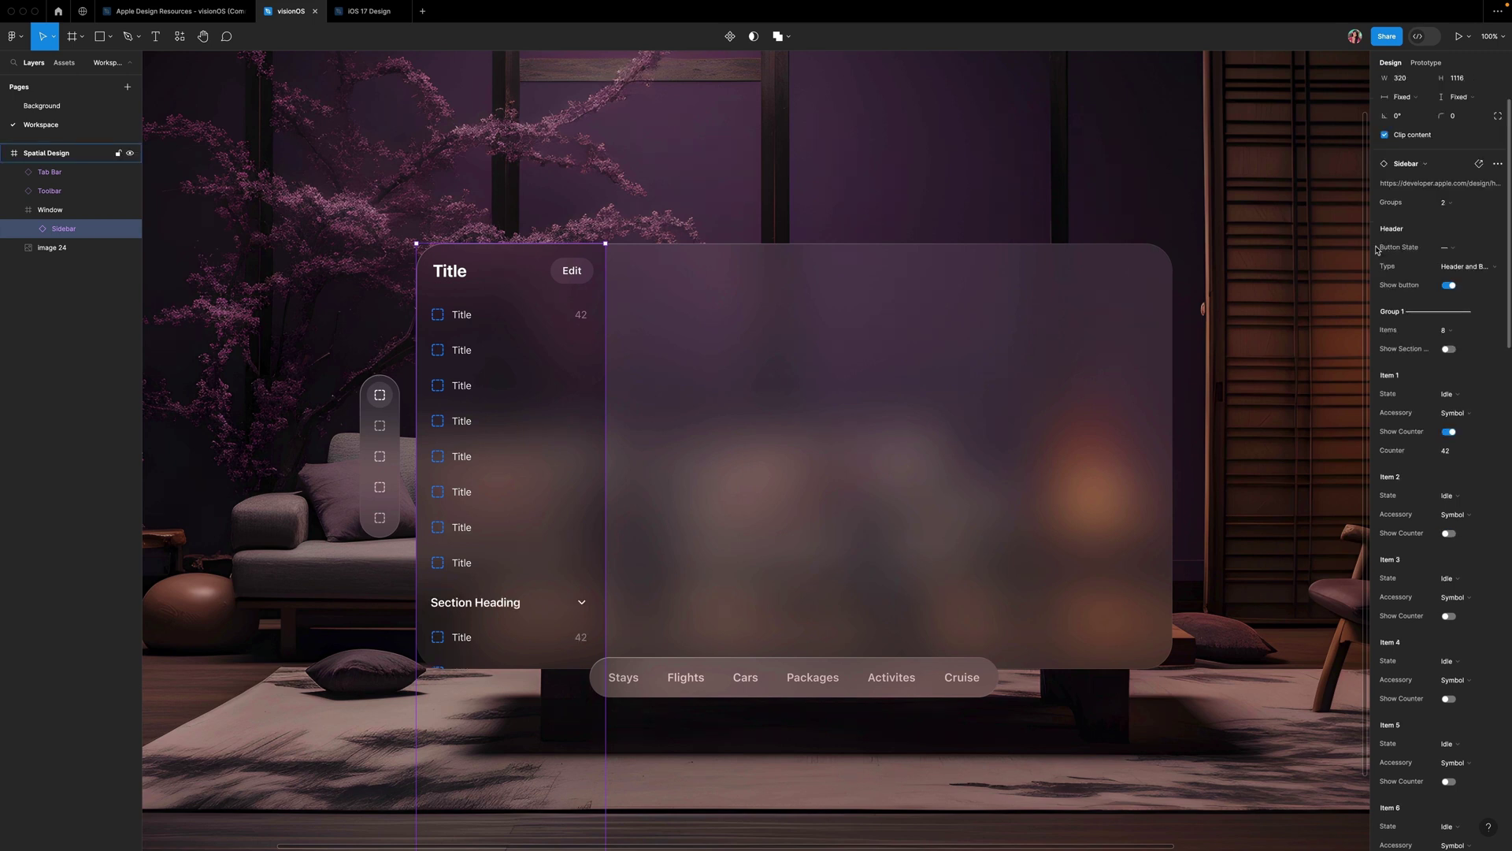
- Search the component library for "navigation" and place the Navigation Bar component across the upper part of the window
{"action": "left_click", "coordinate": [64, 62]}
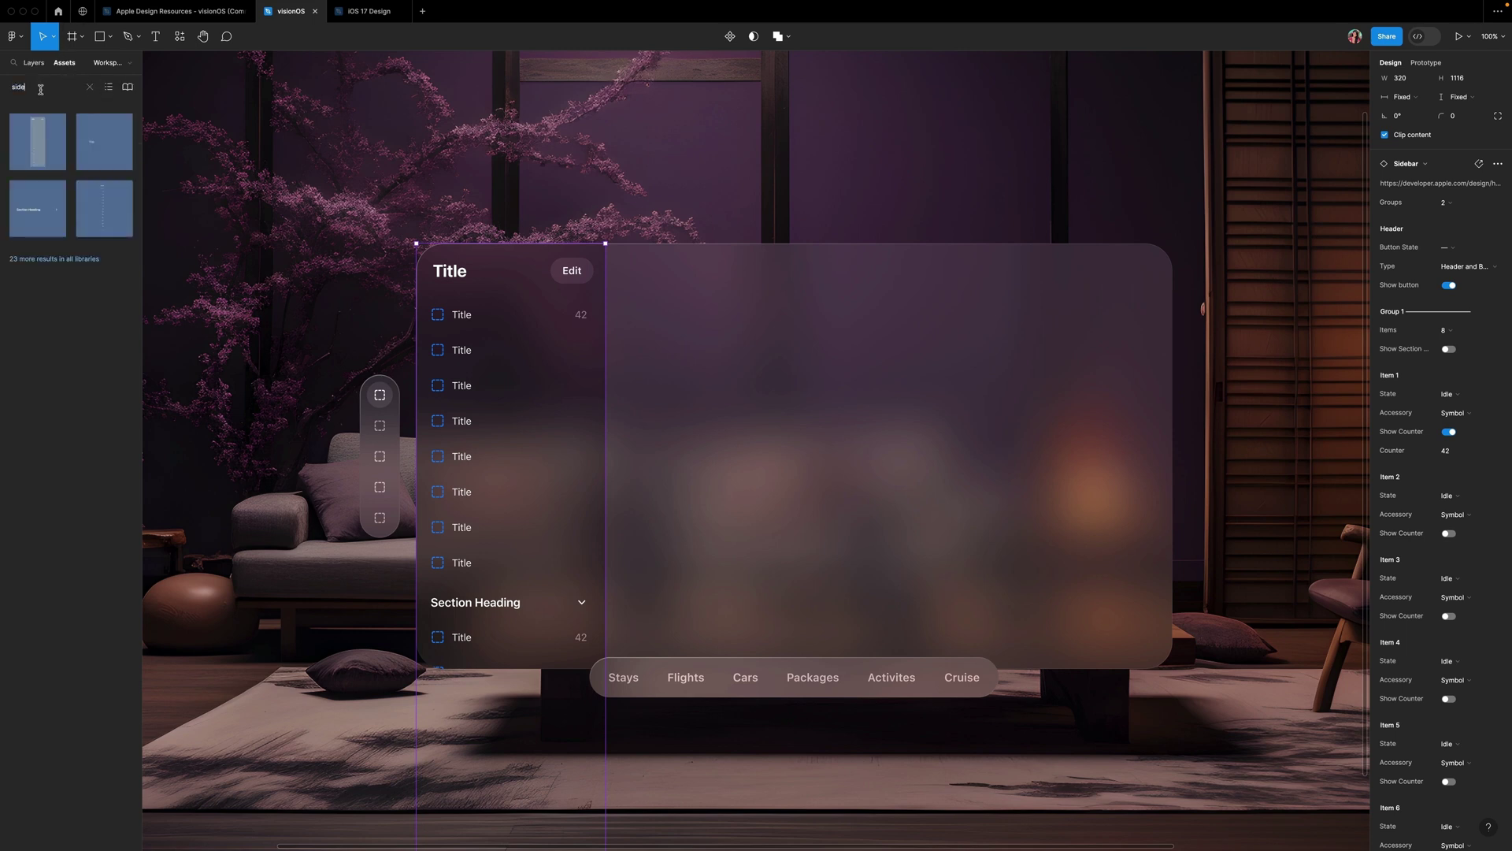
{"action": "type", "text": "navigation"}
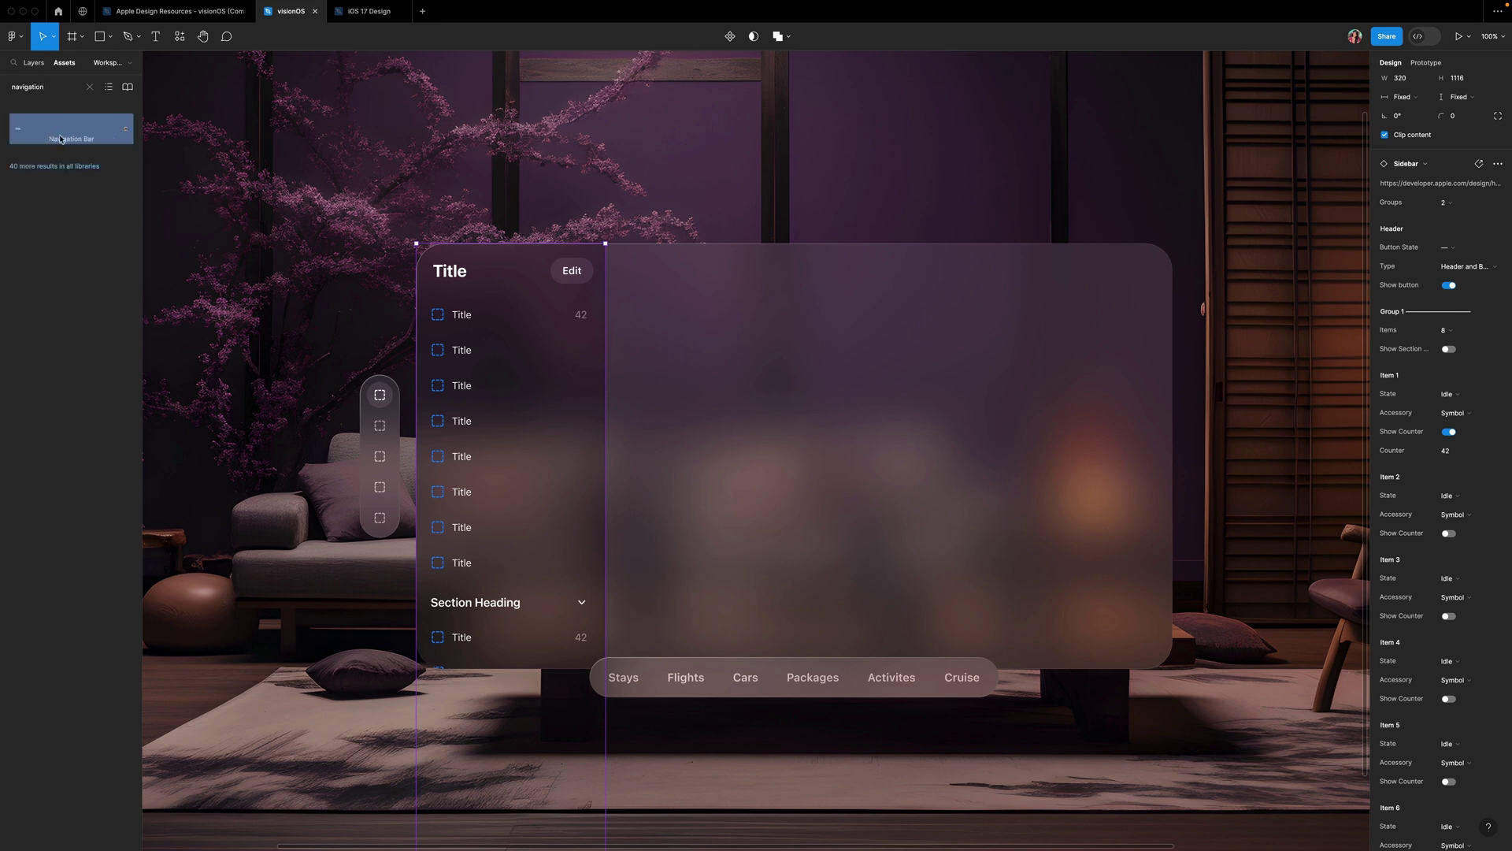
{"action": "left_click_drag", "start_coordinate": [65, 140], "coordinate": [791, 314]}
{"action": "scroll", "coordinate": [792, 314], "scroll_direction": "right", "scroll_amount": 2}
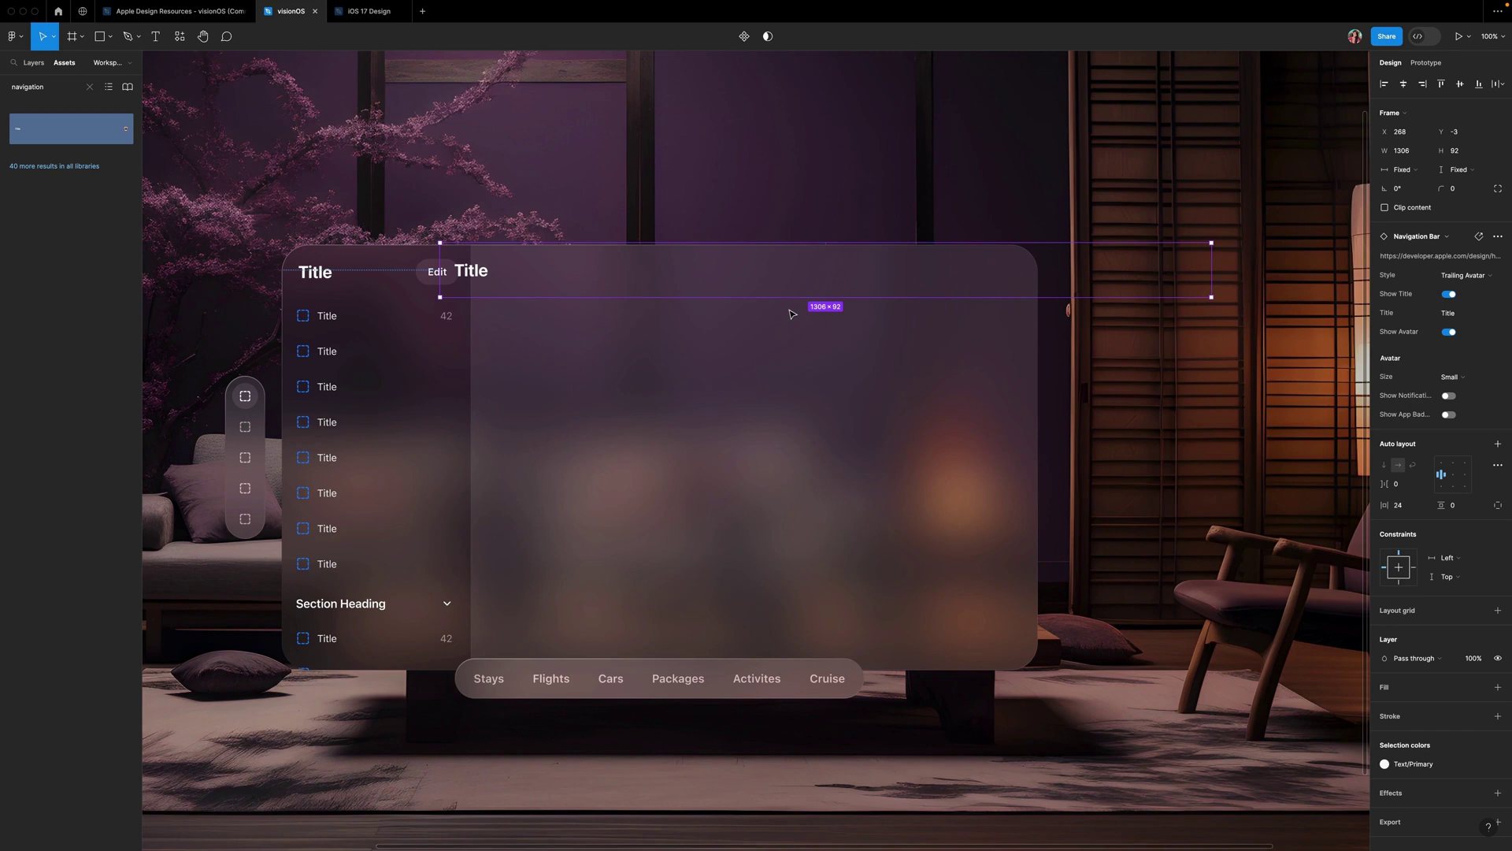
- Align the navigation bar with the window's top and right edges and narrow it from the left to clear the sidebar
{"action": "mouse_move", "coordinate": [917, 253]}
{"action": "left_mouse_down"}
{"action": "mouse_move", "coordinate": [761, 249]}
{"action": "mouse_move", "coordinate": [904, 253]}
{"action": "left_mouse_up"}
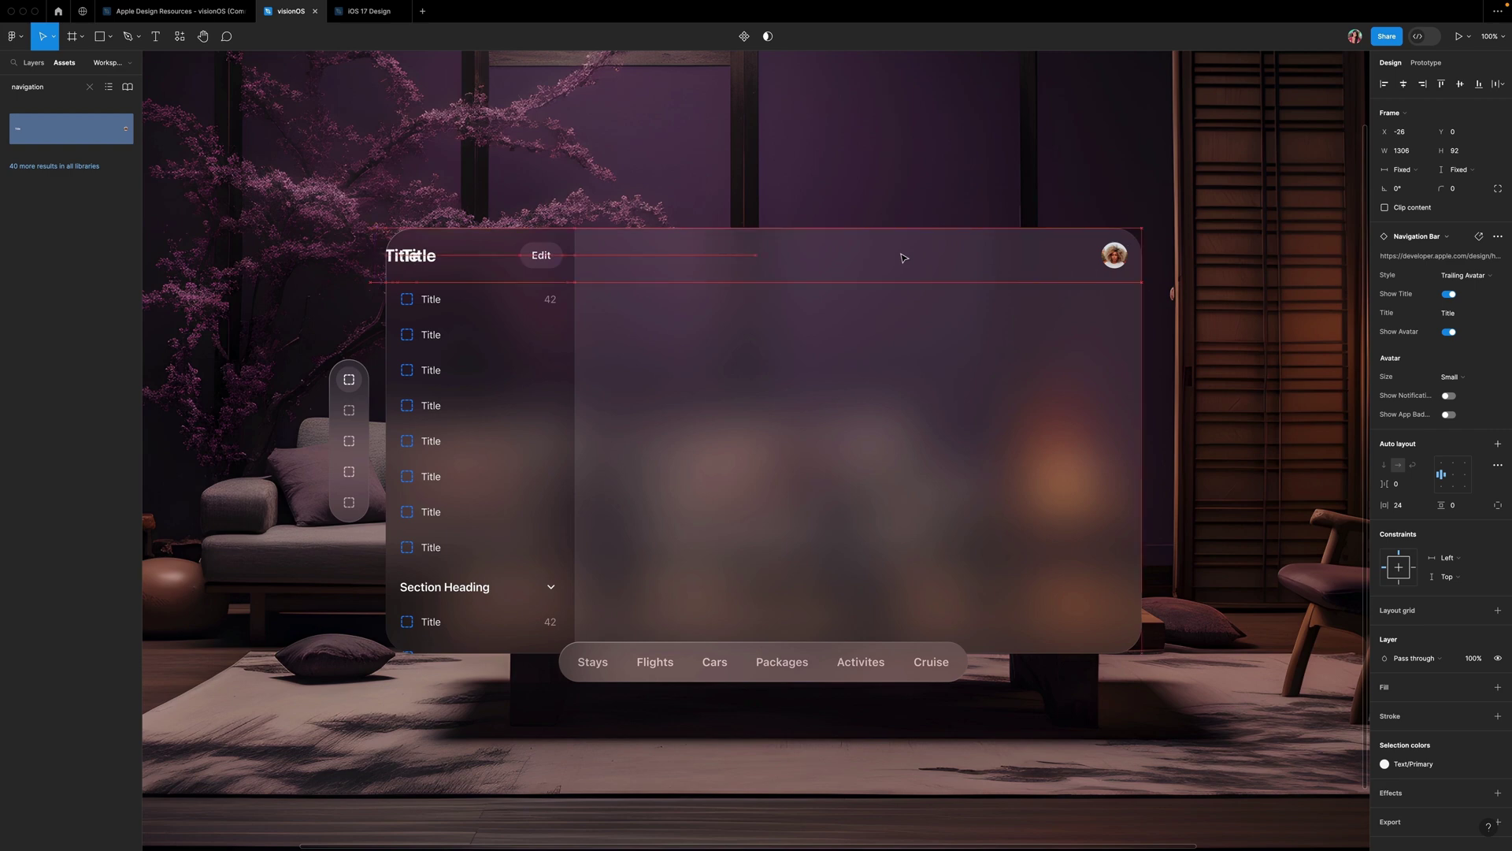
{"action": "left_click_drag", "start_coordinate": [1106, 256], "coordinate": [1100, 256]}
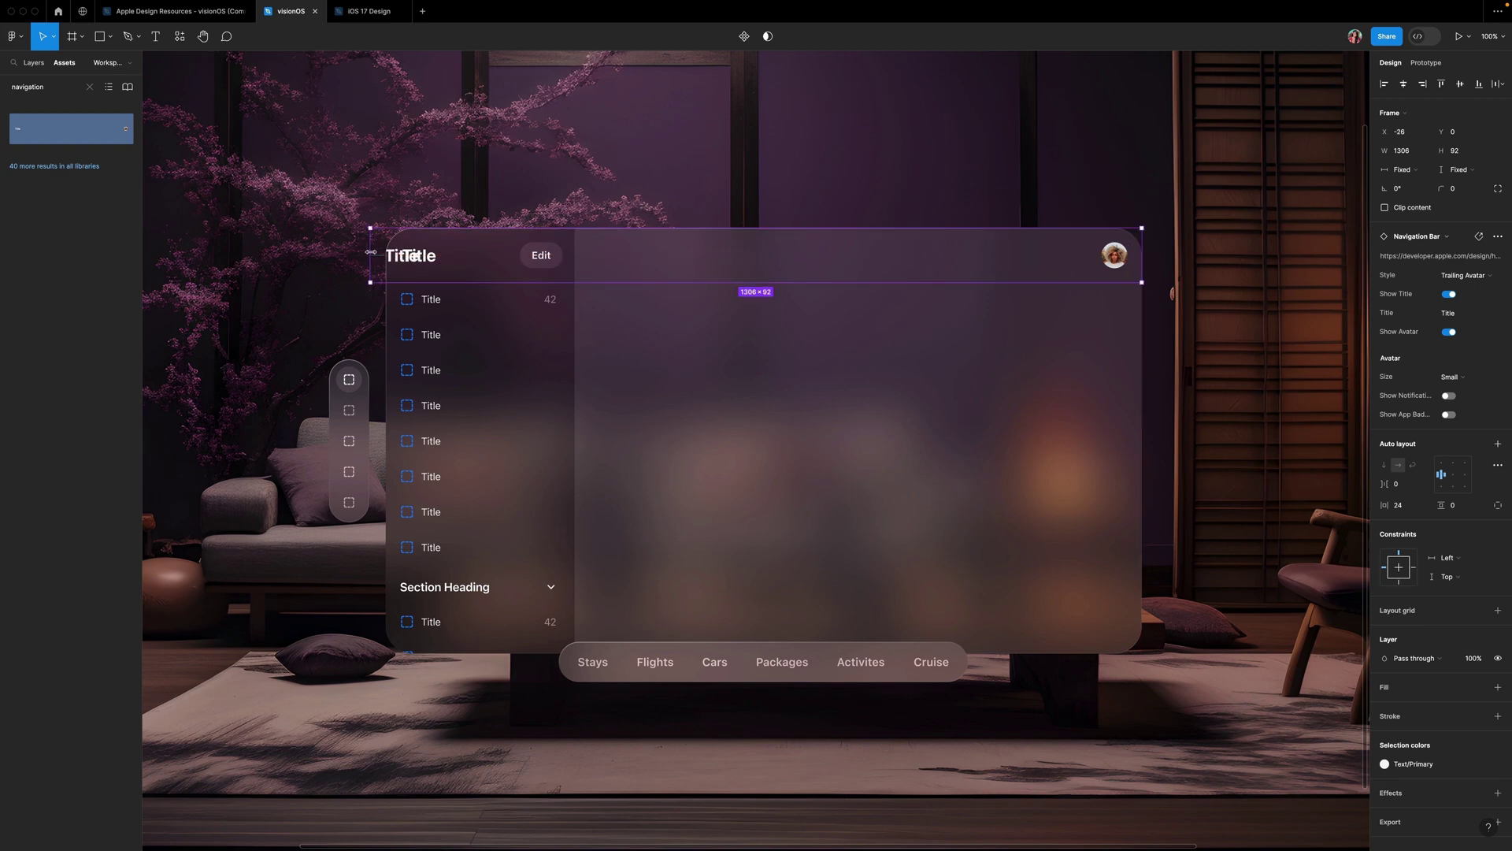
{"action": "left_click_drag", "start_coordinate": [370, 255], "coordinate": [410, 255]}
{"action": "left_click_drag", "start_coordinate": [409, 255], "coordinate": [479, 255]}
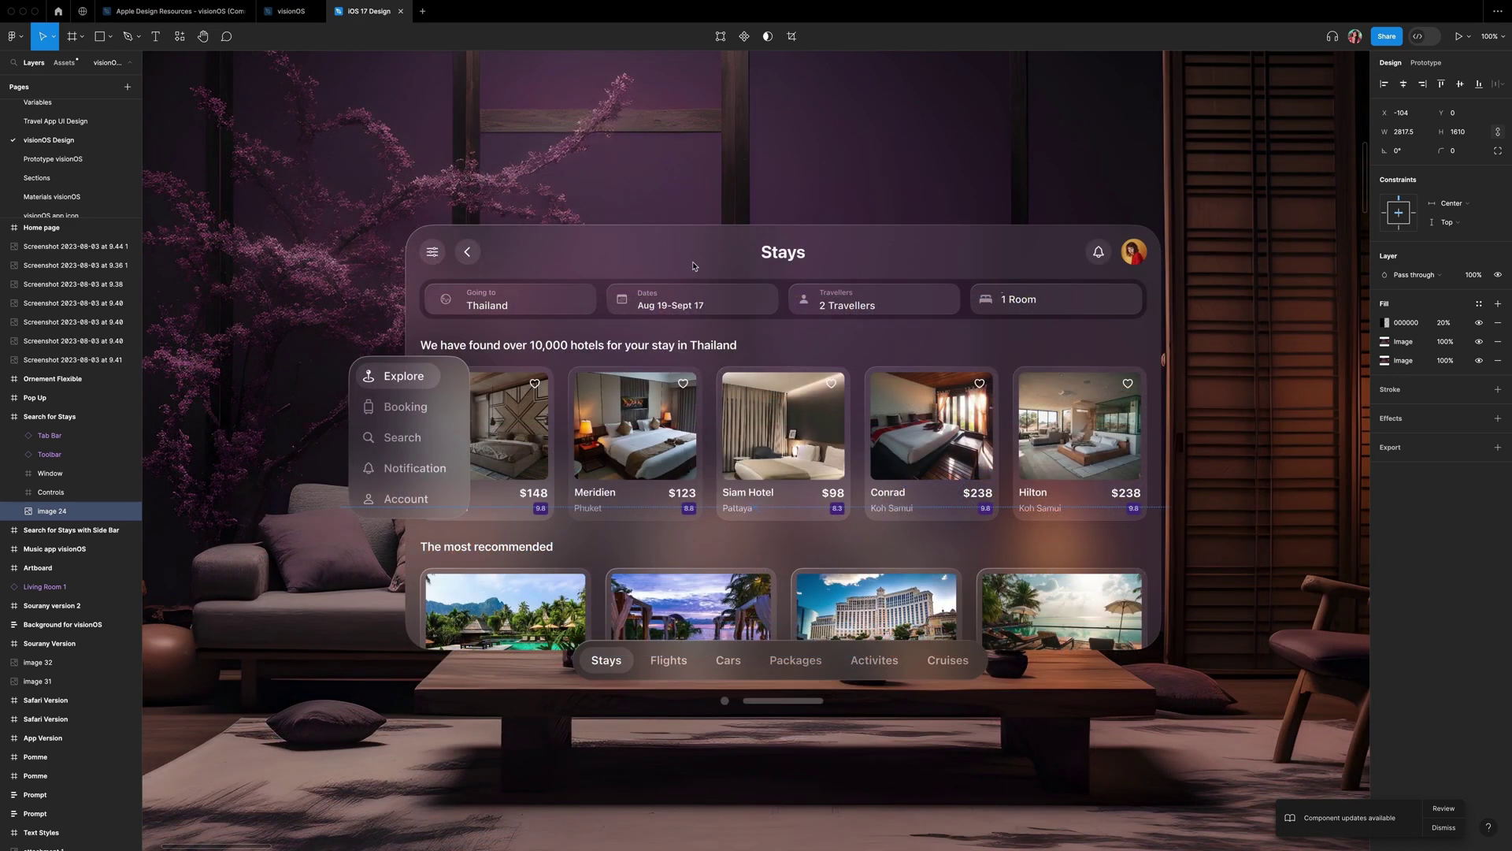
- Look over the finished Stays and resort screens in the iOS 17 Design file, and try the resort page's share button in the prototype
{"action": "scroll", "coordinate": [694, 265], "scroll_direction": "right", "scroll_amount": 15}
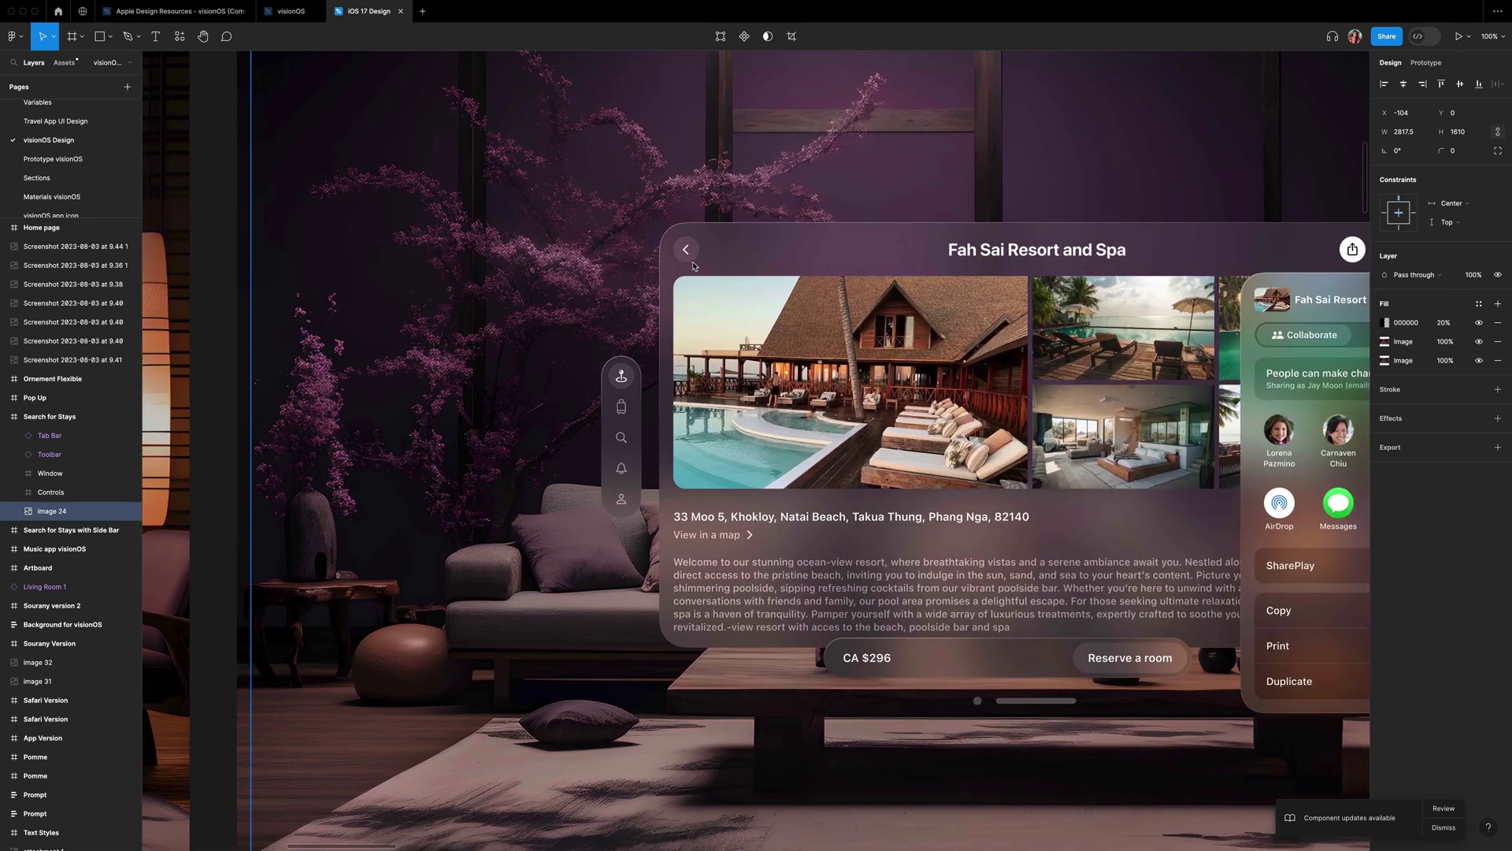
{"action": "scroll", "coordinate": [693, 265], "scroll_direction": "right", "scroll_amount": 10}
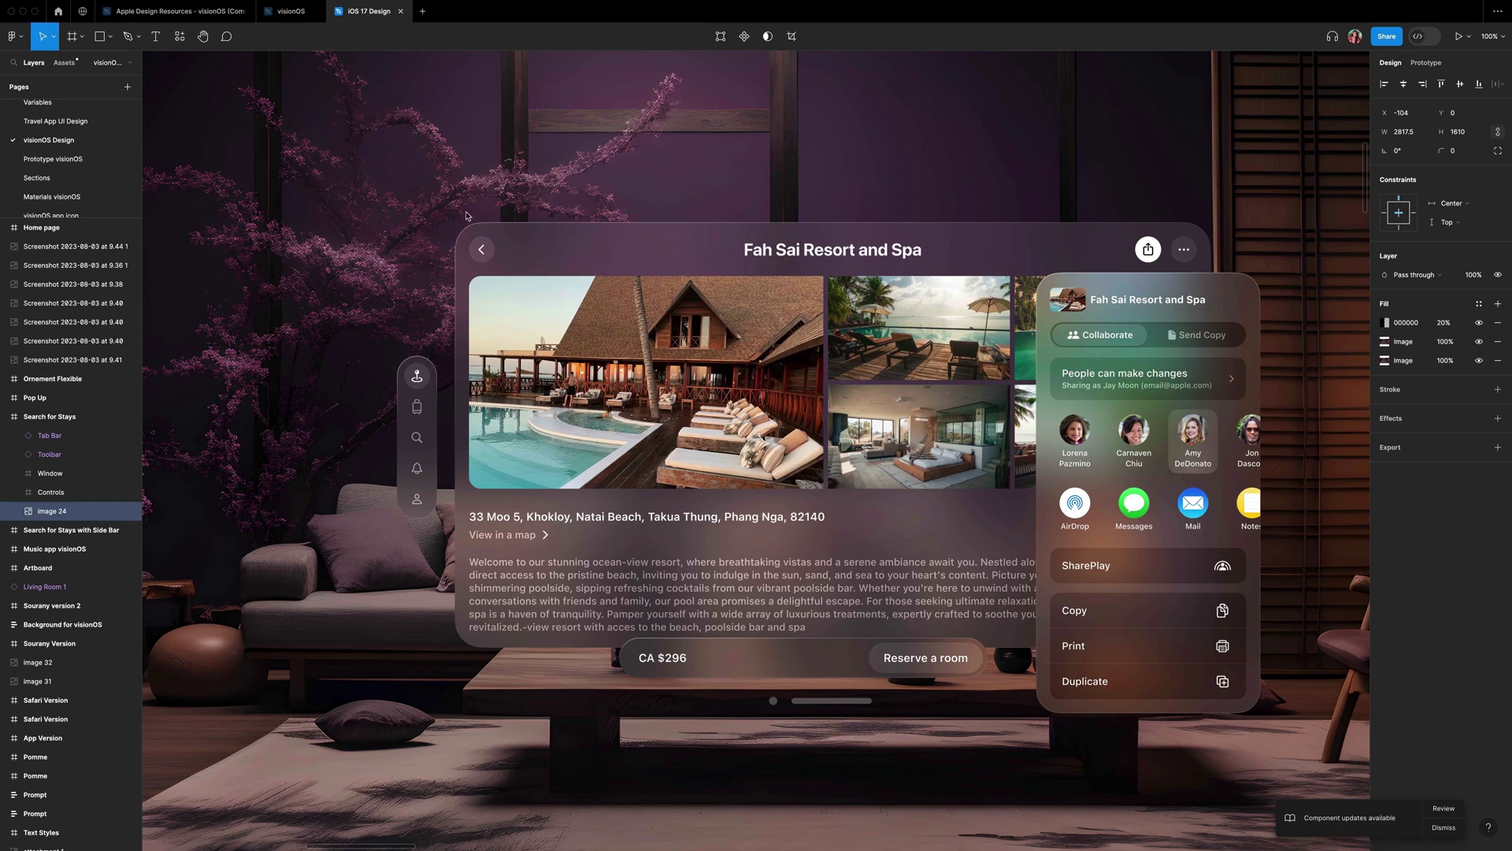
{"action": "scroll", "coordinate": [465, 216], "scroll_direction": "up", "scroll_amount": 15}
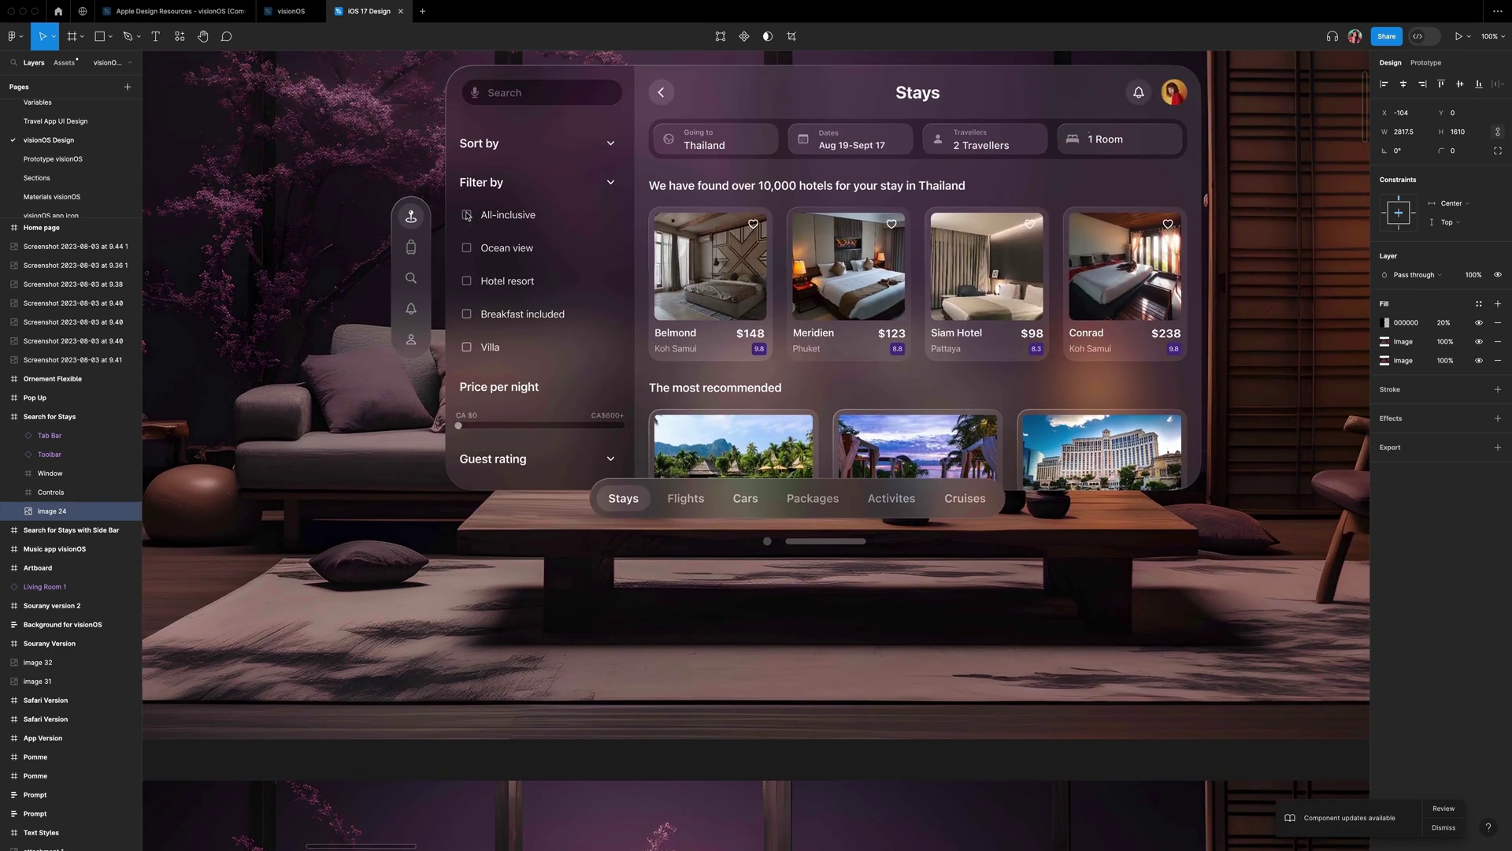
{"action": "scroll", "coordinate": [465, 216], "scroll_direction": "up", "scroll_amount": 2}
{"action": "scroll", "coordinate": [466, 215], "scroll_direction": "down", "scroll_amount": 2}
{"action": "scroll", "coordinate": [466, 216], "scroll_direction": "left", "scroll_amount": 3}
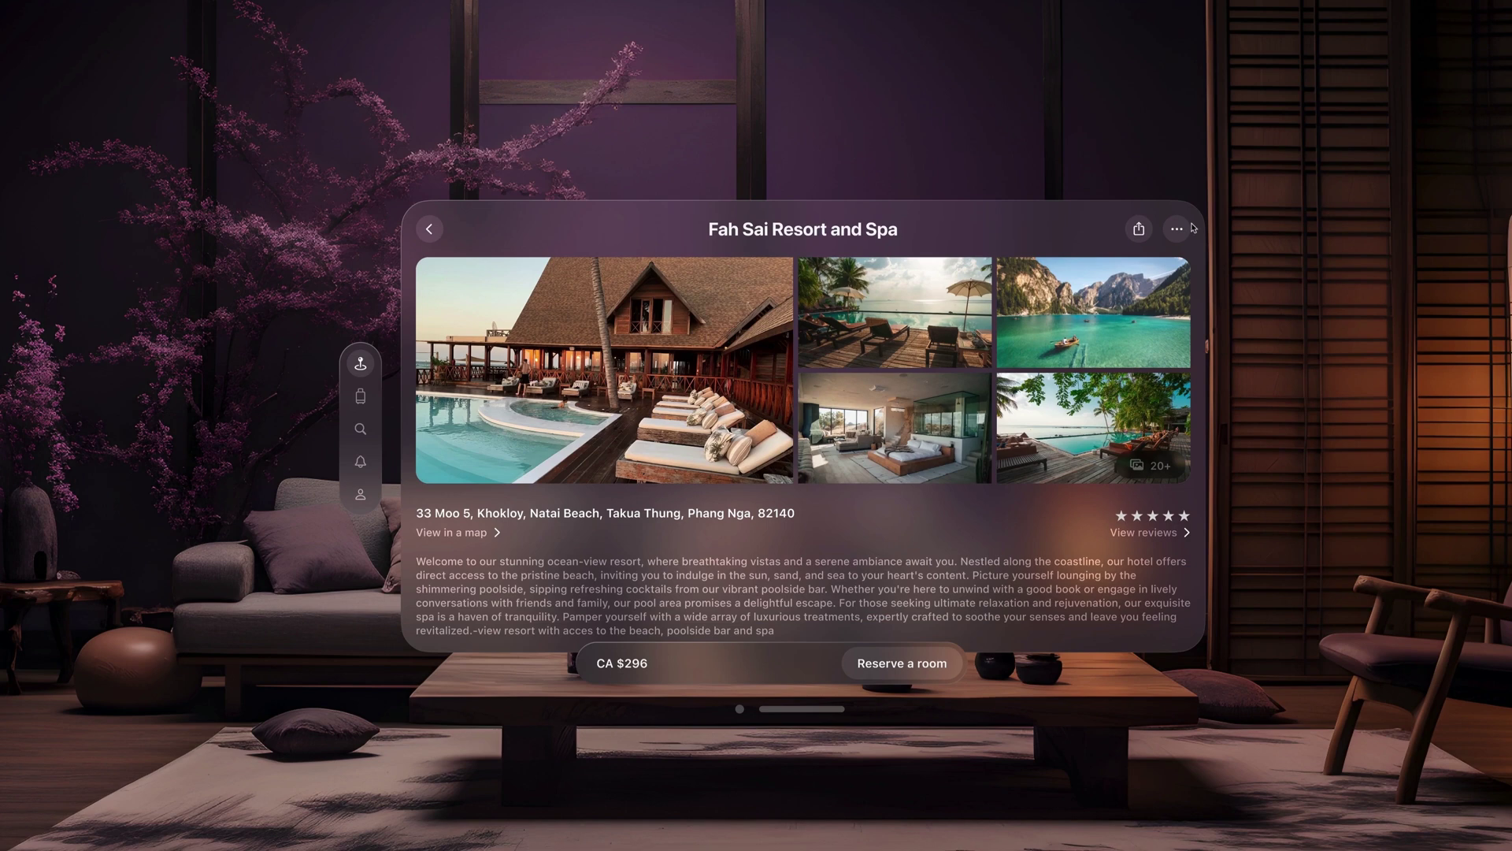
{"action": "left_click", "coordinate": [1138, 231]}
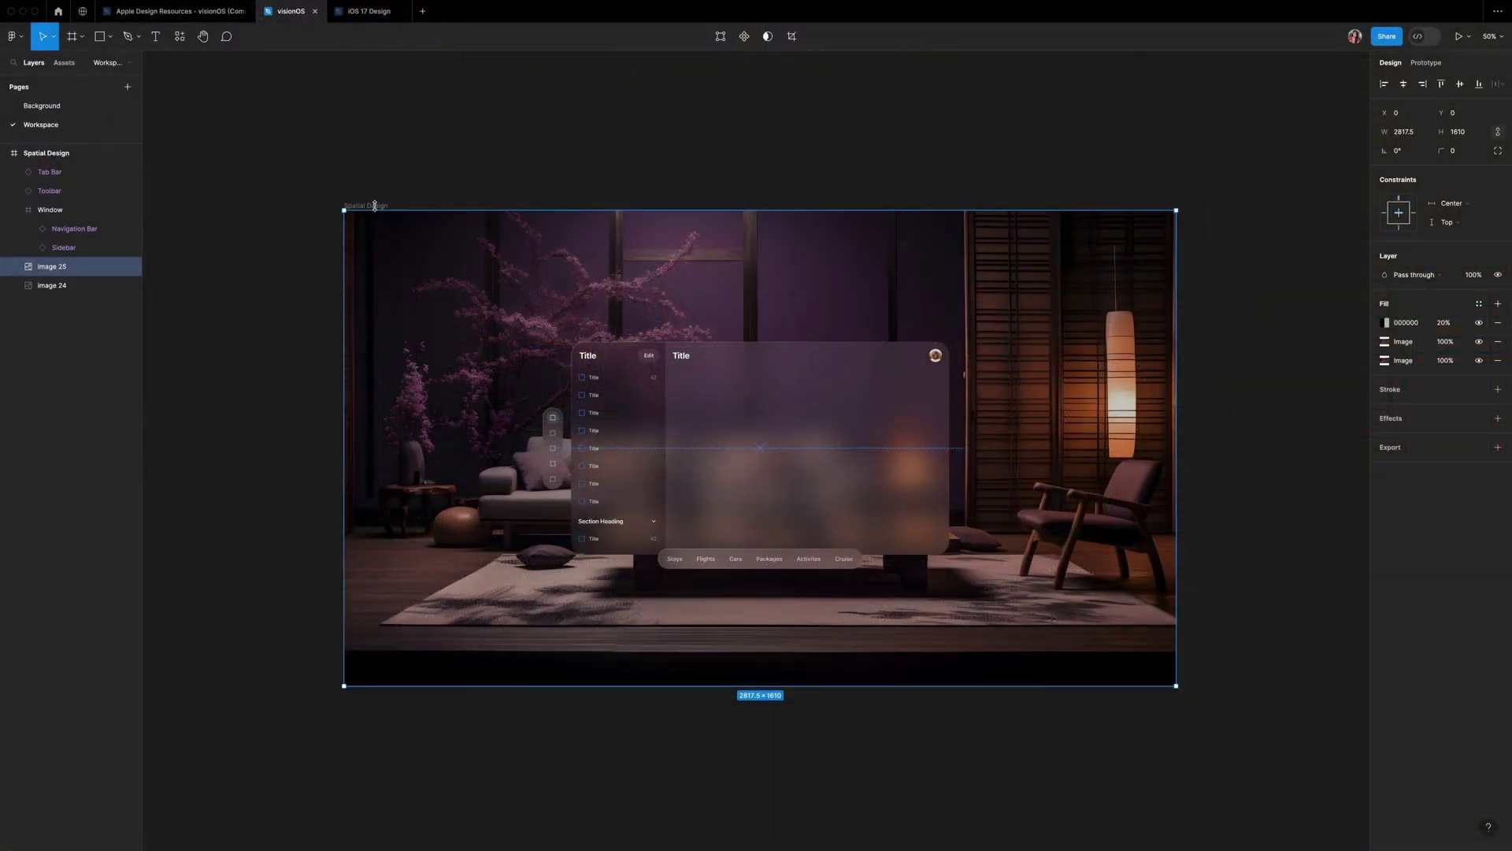
- Duplicate the Spatial Design frame in the visionOS file
{"action": "left_click", "coordinate": [297, 207]}
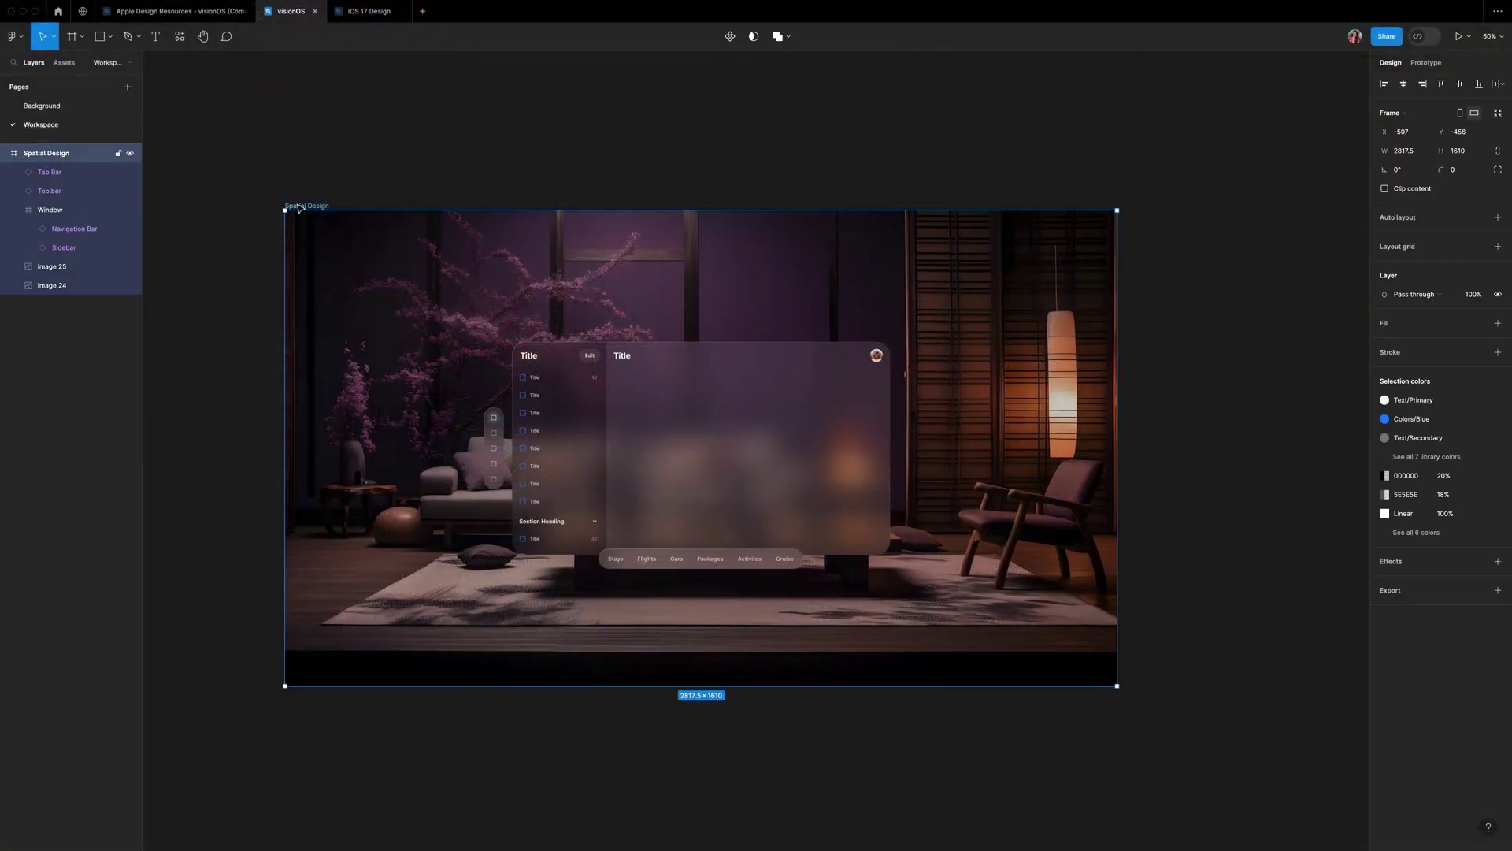
{"action": "key", "text": "super+d"}
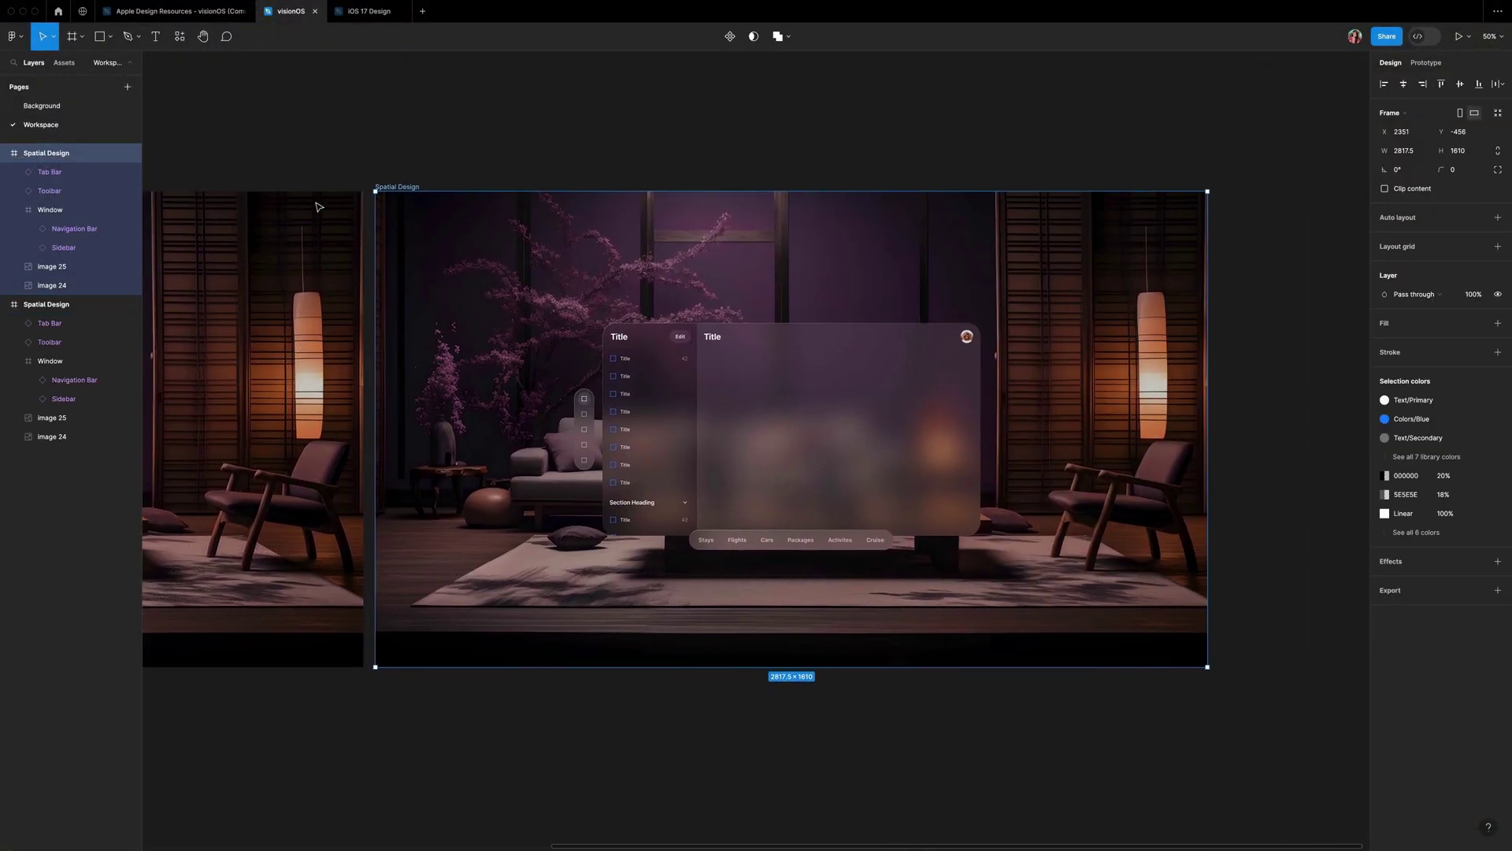
{"action": "scroll", "coordinate": [451, 109], "scroll_direction": "up", "scroll_amount": 5}
{"action": "scroll", "coordinate": [603, 302], "scroll_direction": "down", "scroll_amount": 3}
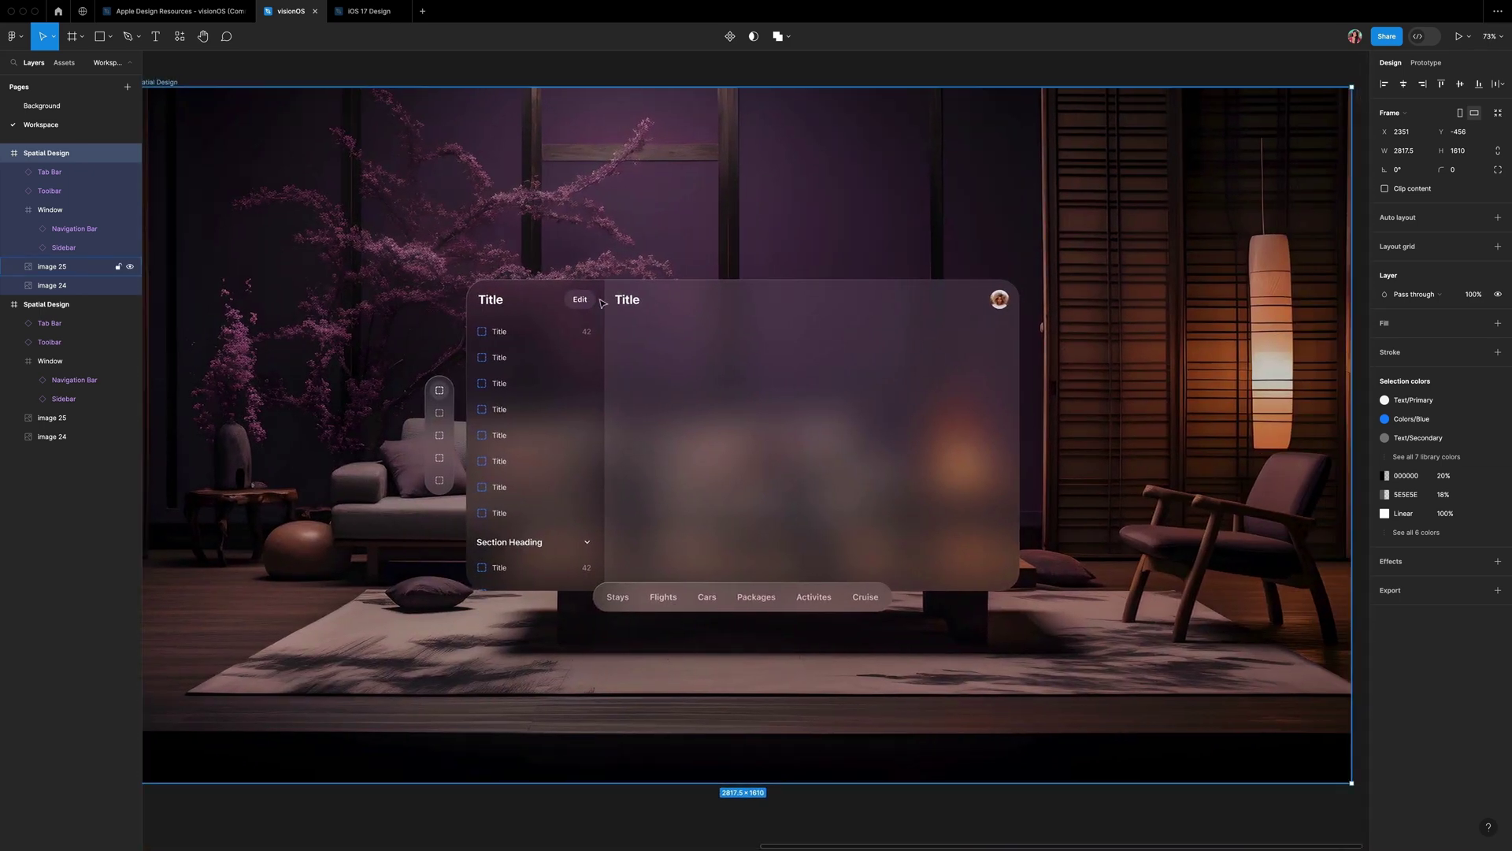
- Delete the sidebar from the duplicated frame and widen its navigation bar to 1280 to span the whole window
{"action": "left_click", "coordinate": [548, 358], "text": "super"}
{"action": "key", "text": "Delete"}
{"action": "left_click", "coordinate": [551, 299]}
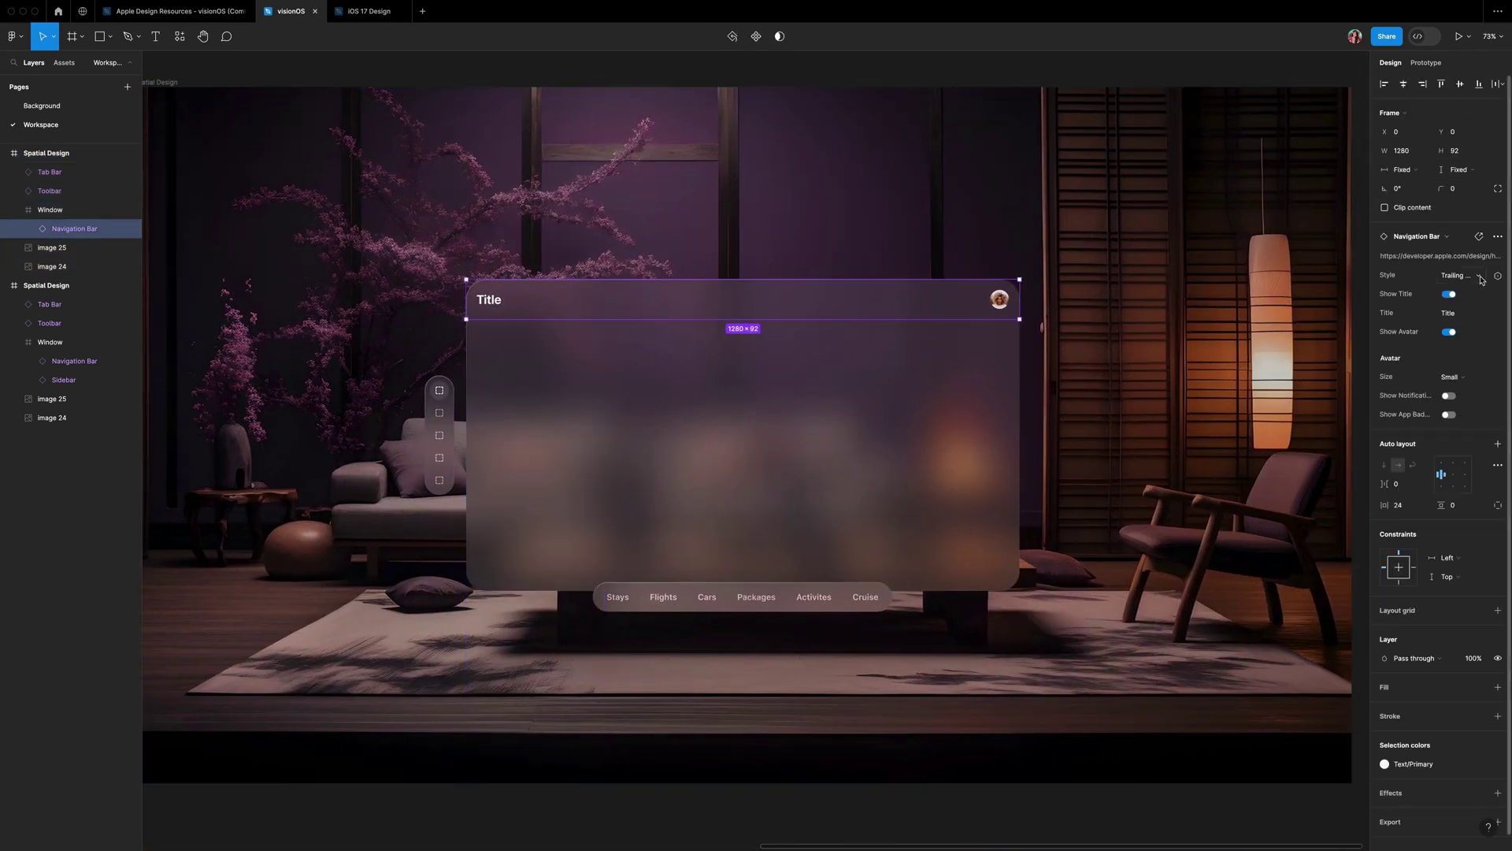
- Try the navigation bar styles with trailing buttons, leading and trailing buttons, back hover with trailing buttons, and back with trailing buttons
{"action": "left_click", "coordinate": [1481, 277]}
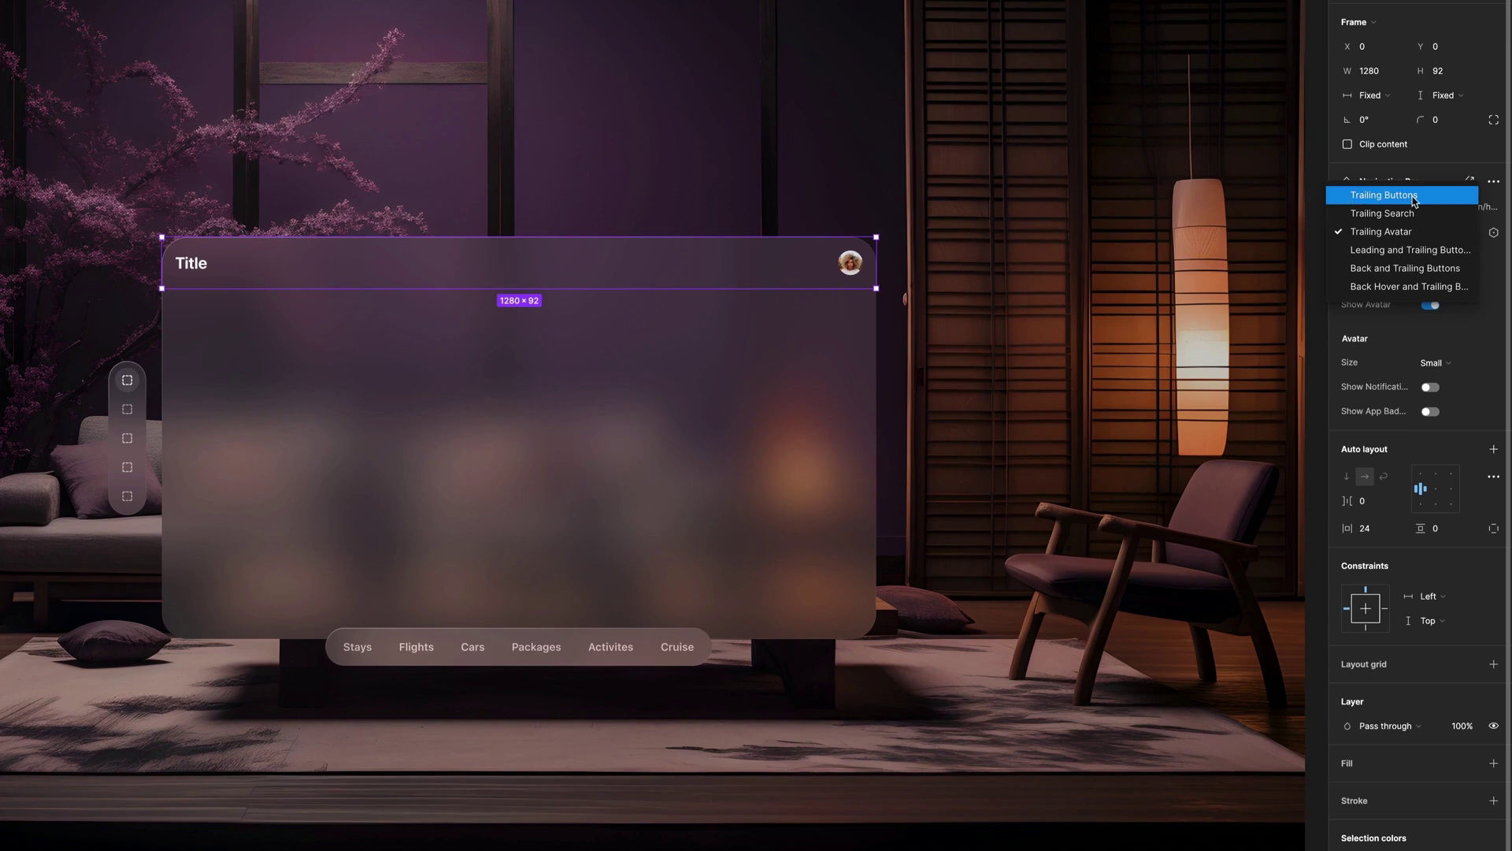
{"action": "left_click", "coordinate": [1421, 251]}
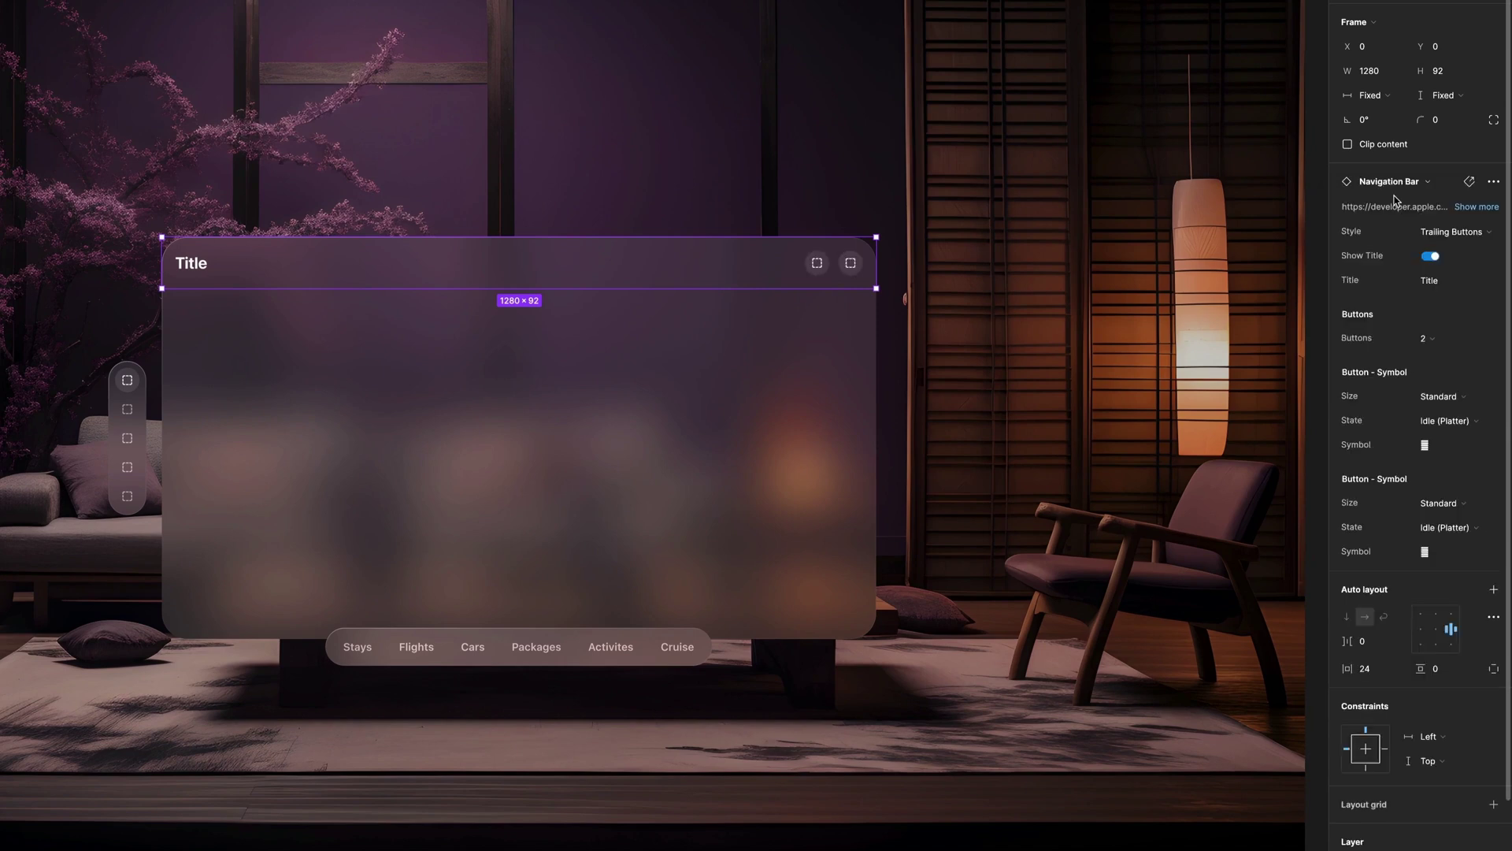
{"action": "left_click", "coordinate": [1449, 231]}
{"action": "left_click", "coordinate": [1391, 250]}
{"action": "left_click", "coordinate": [1449, 232]}
{"action": "left_click", "coordinate": [1434, 249]}
{"action": "left_click", "coordinate": [1433, 232]}
{"action": "left_click", "coordinate": [1434, 249]}
{"action": "left_click", "coordinate": [1435, 233]}
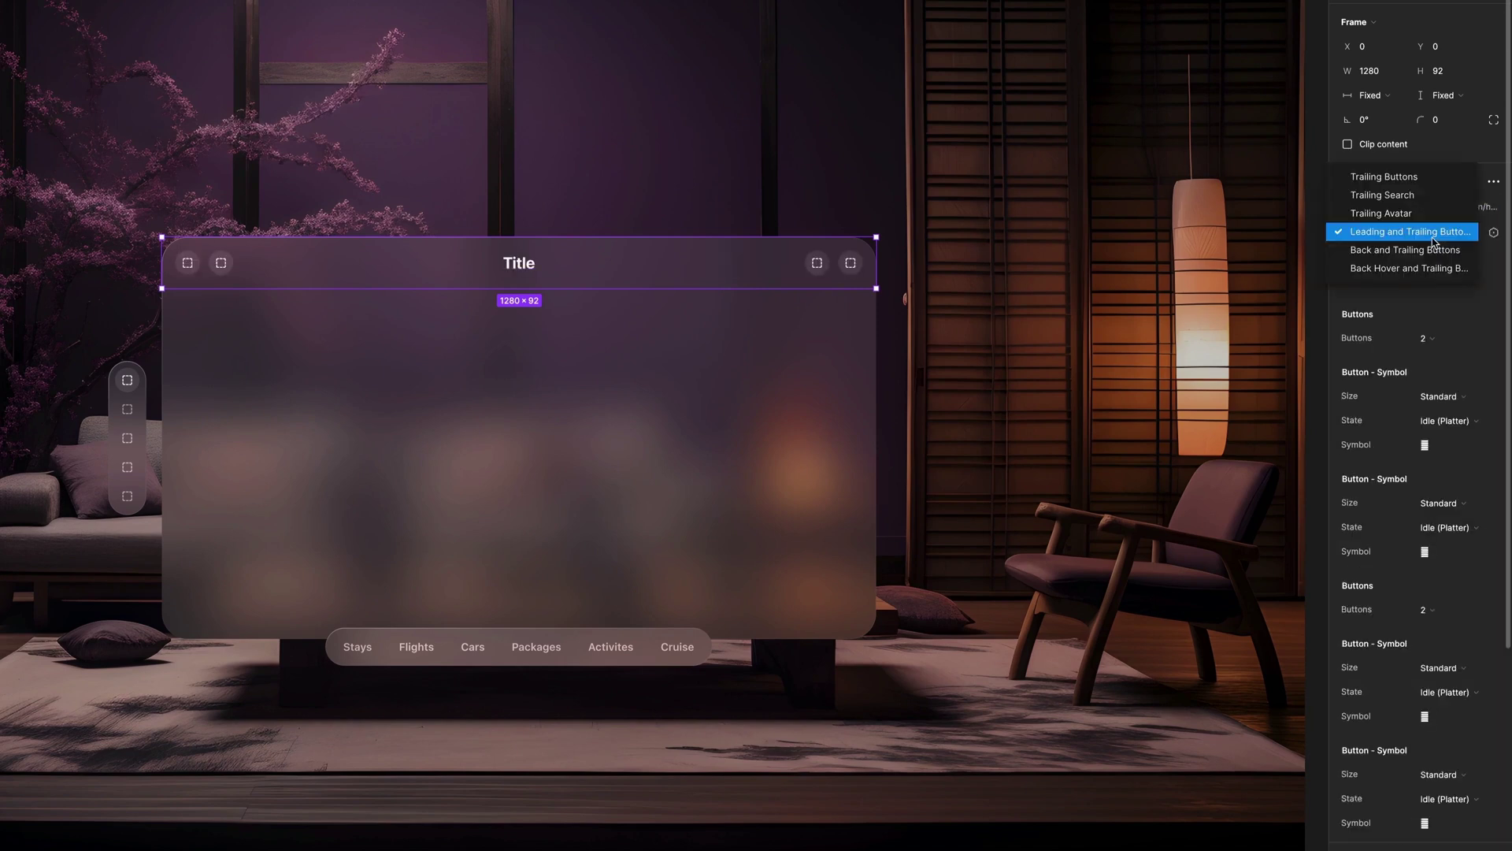
{"action": "left_click", "coordinate": [1434, 250]}
{"action": "left_click", "coordinate": [1434, 233]}
{"action": "left_click", "coordinate": [1434, 249]}
{"action": "left_click", "coordinate": [1434, 233]}
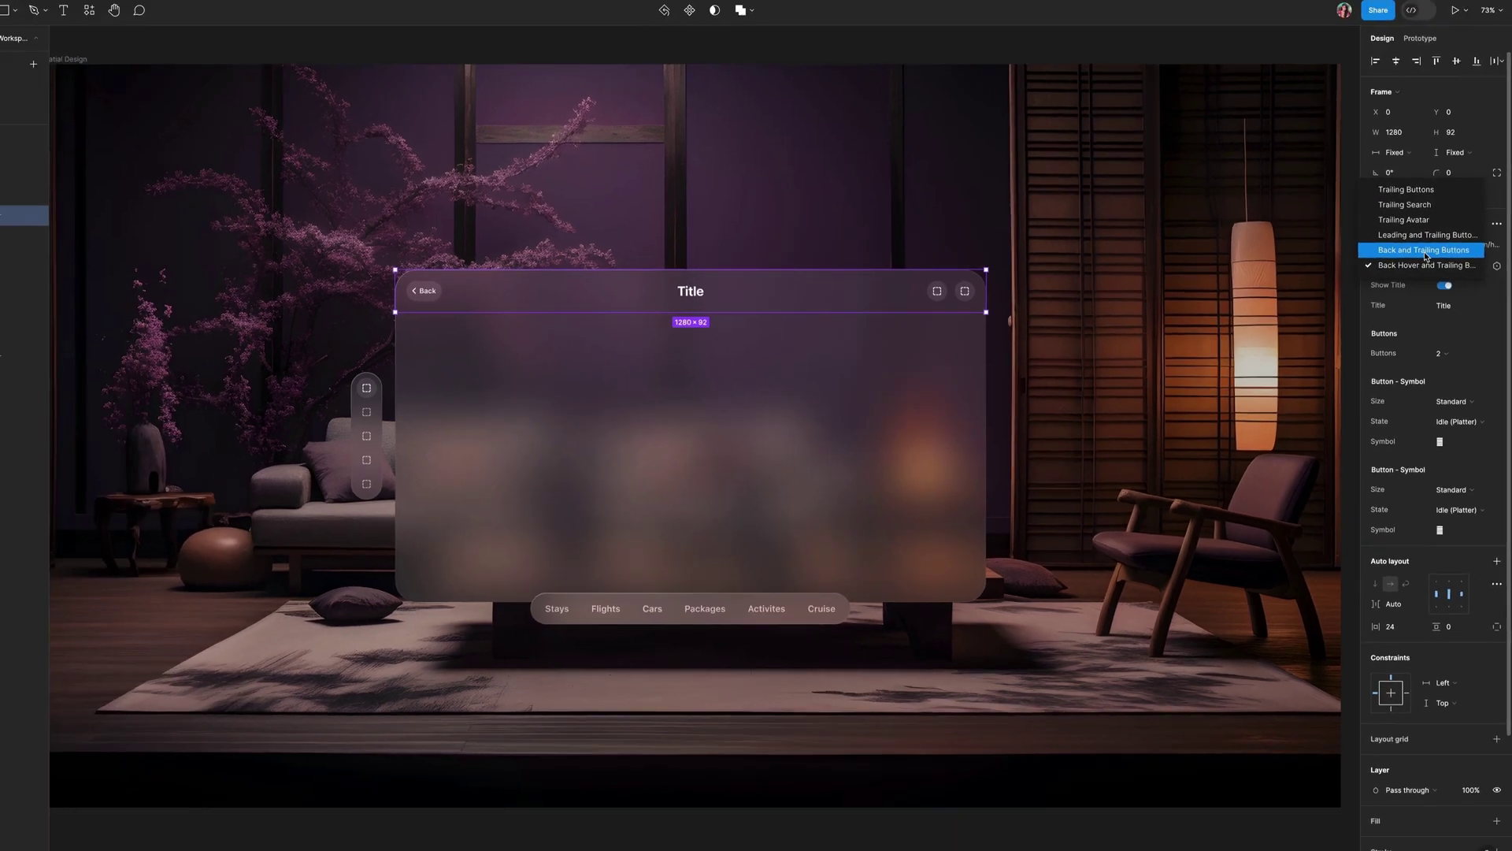
{"action": "left_click", "coordinate": [1402, 247]}
- Set the navigation bar's style to leading and trailing buttons
{"action": "left_click", "coordinate": [1441, 263]}
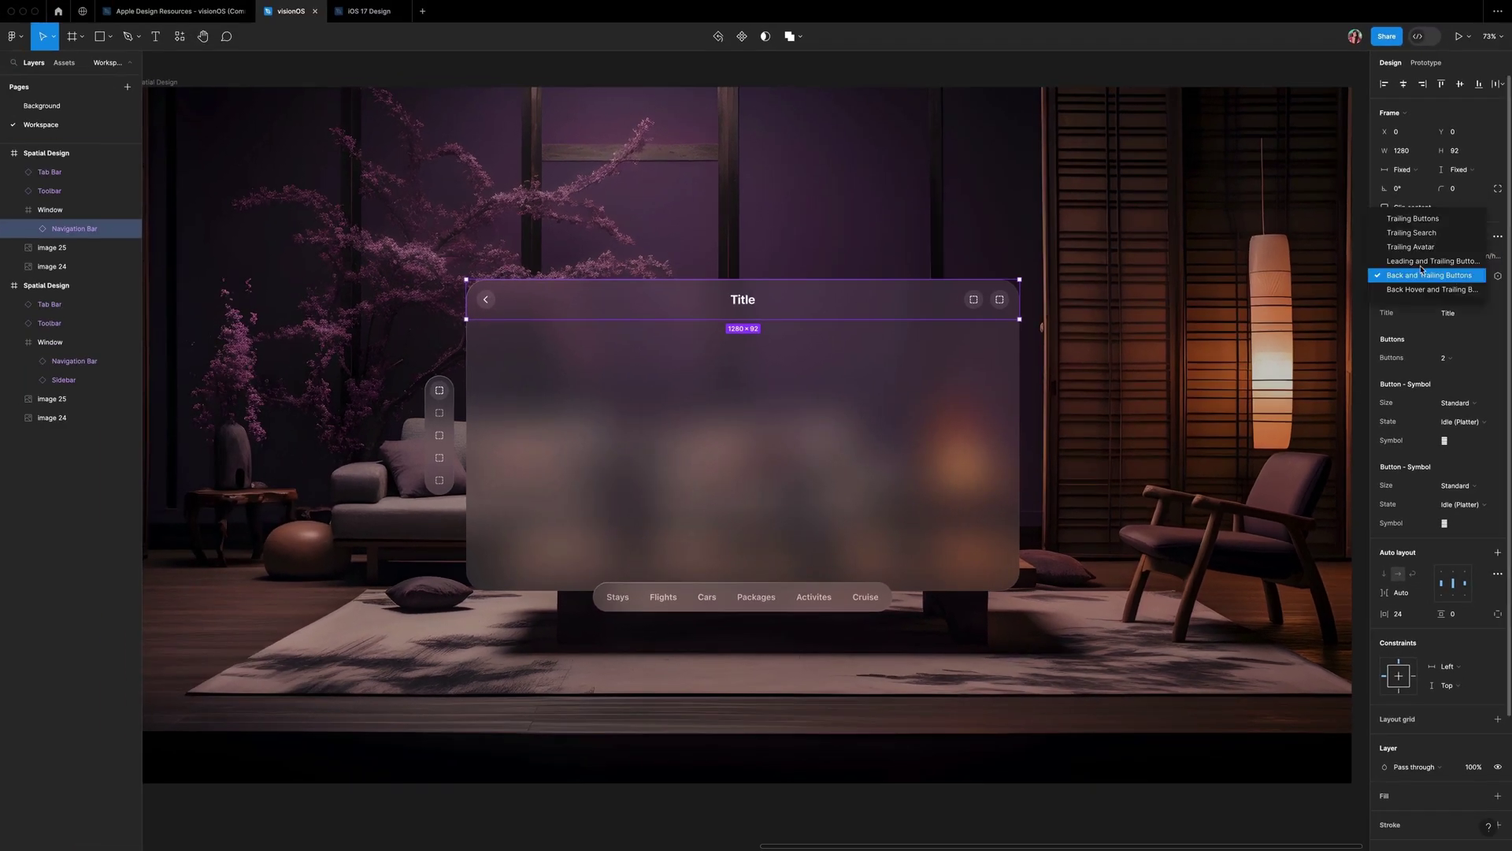
{"action": "left_click", "coordinate": [1432, 261]}
- Search the component library for "share sheet" and place the Share Sheet over the window's right edge, below the navigation bar's trailing buttons
{"action": "key", "text": "shift+i"}
{"action": "type", "text": "share sheet"}
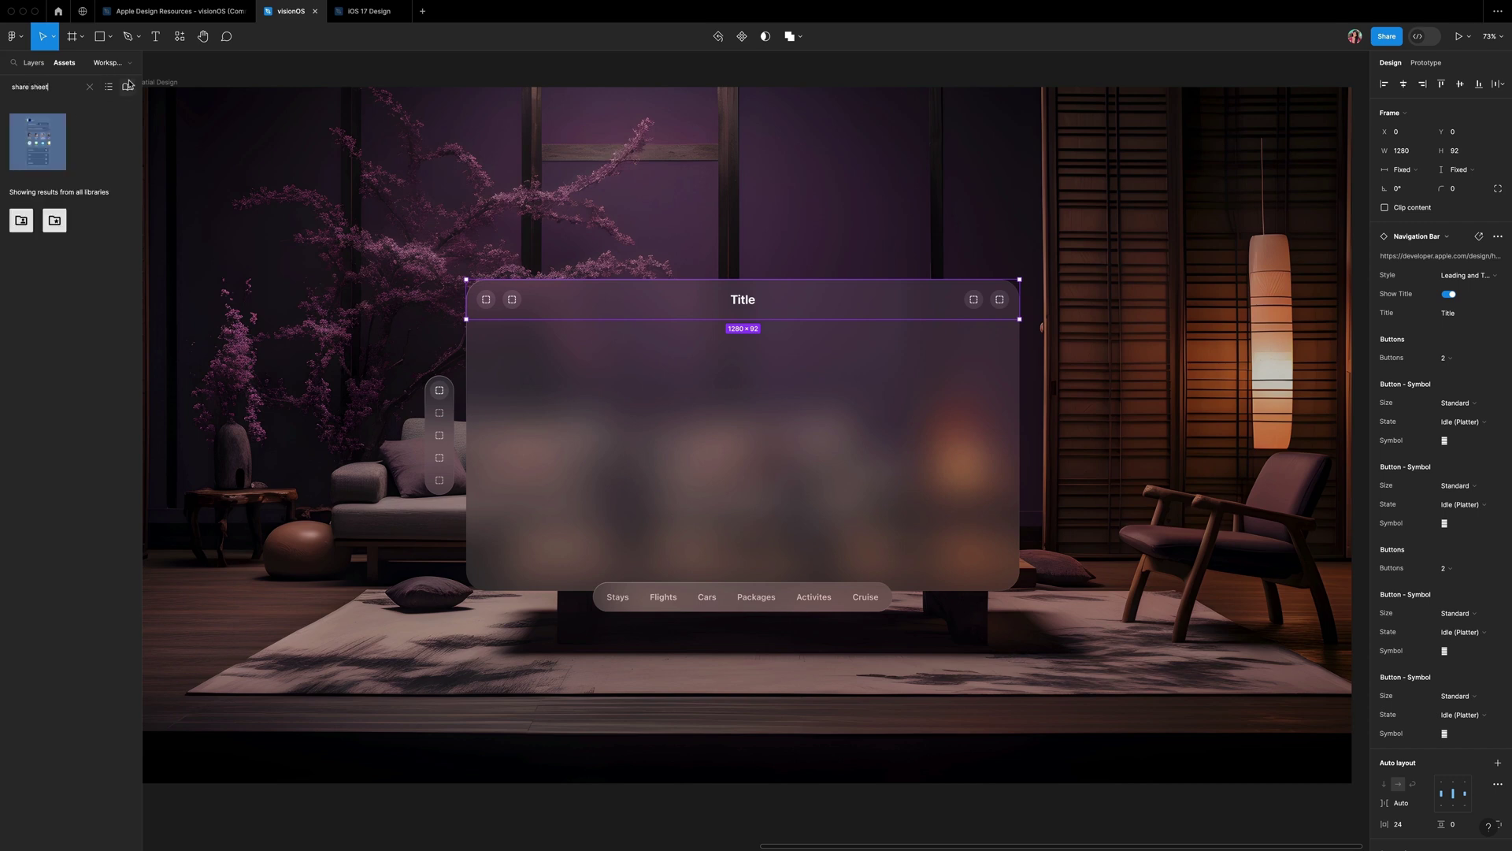
{"action": "left_click_drag", "start_coordinate": [38, 141], "coordinate": [986, 367]}
{"action": "left_click_drag", "start_coordinate": [977, 423], "coordinate": [974, 463]}
{"action": "left_click", "coordinate": [34, 63]}
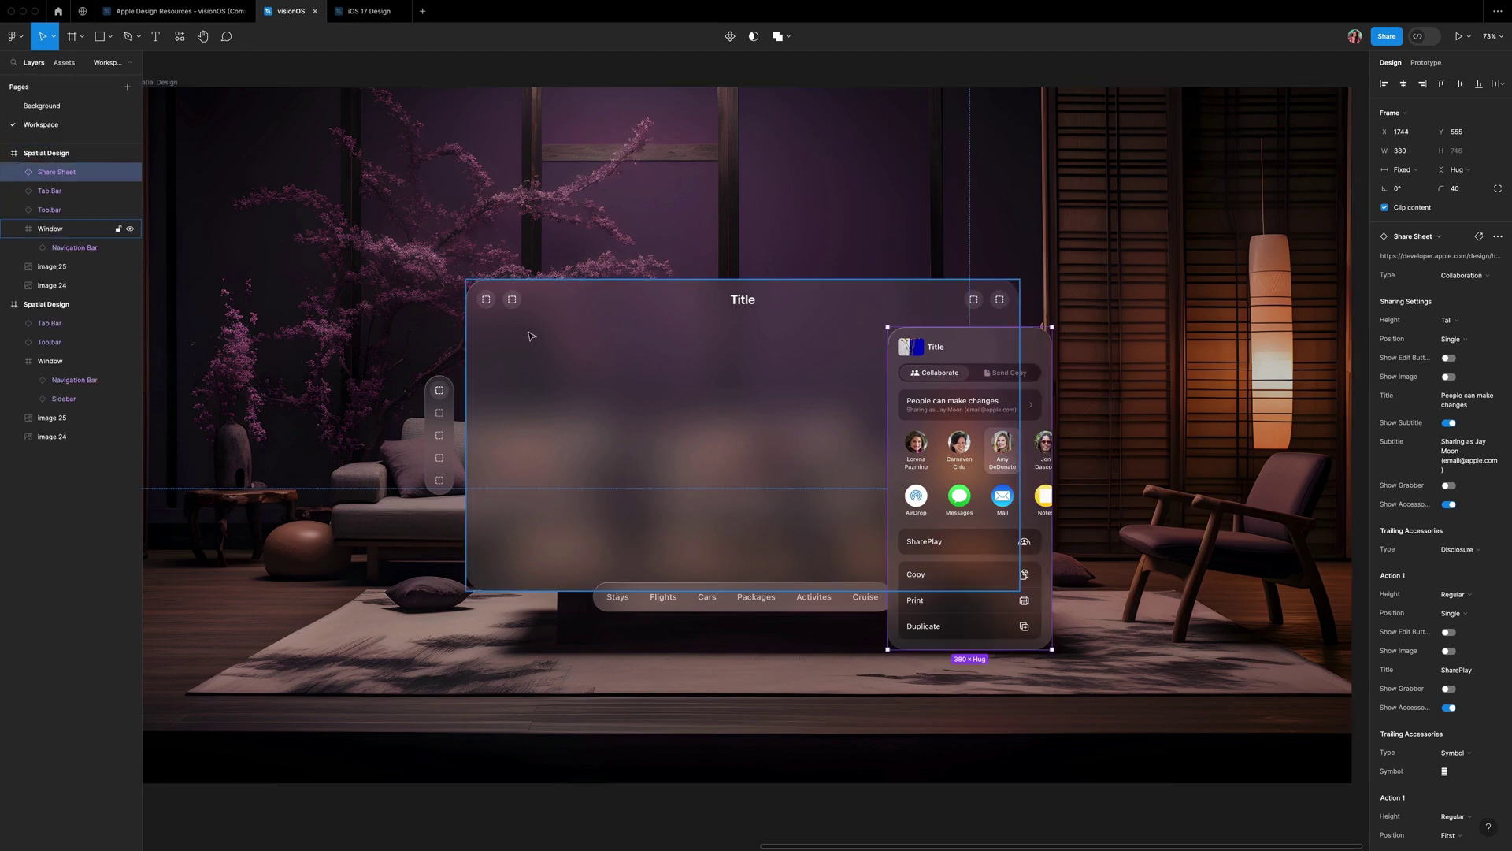
- Move the Share Sheet slightly to the right so it is centred under the navigation bar's first trailing button
{"action": "key", "text": "ctrl+equal"}
{"action": "scroll", "coordinate": [526, 336], "scroll_direction": "up", "scroll_amount": 3}
{"action": "scroll", "coordinate": [526, 336], "scroll_direction": "right", "scroll_amount": 3}
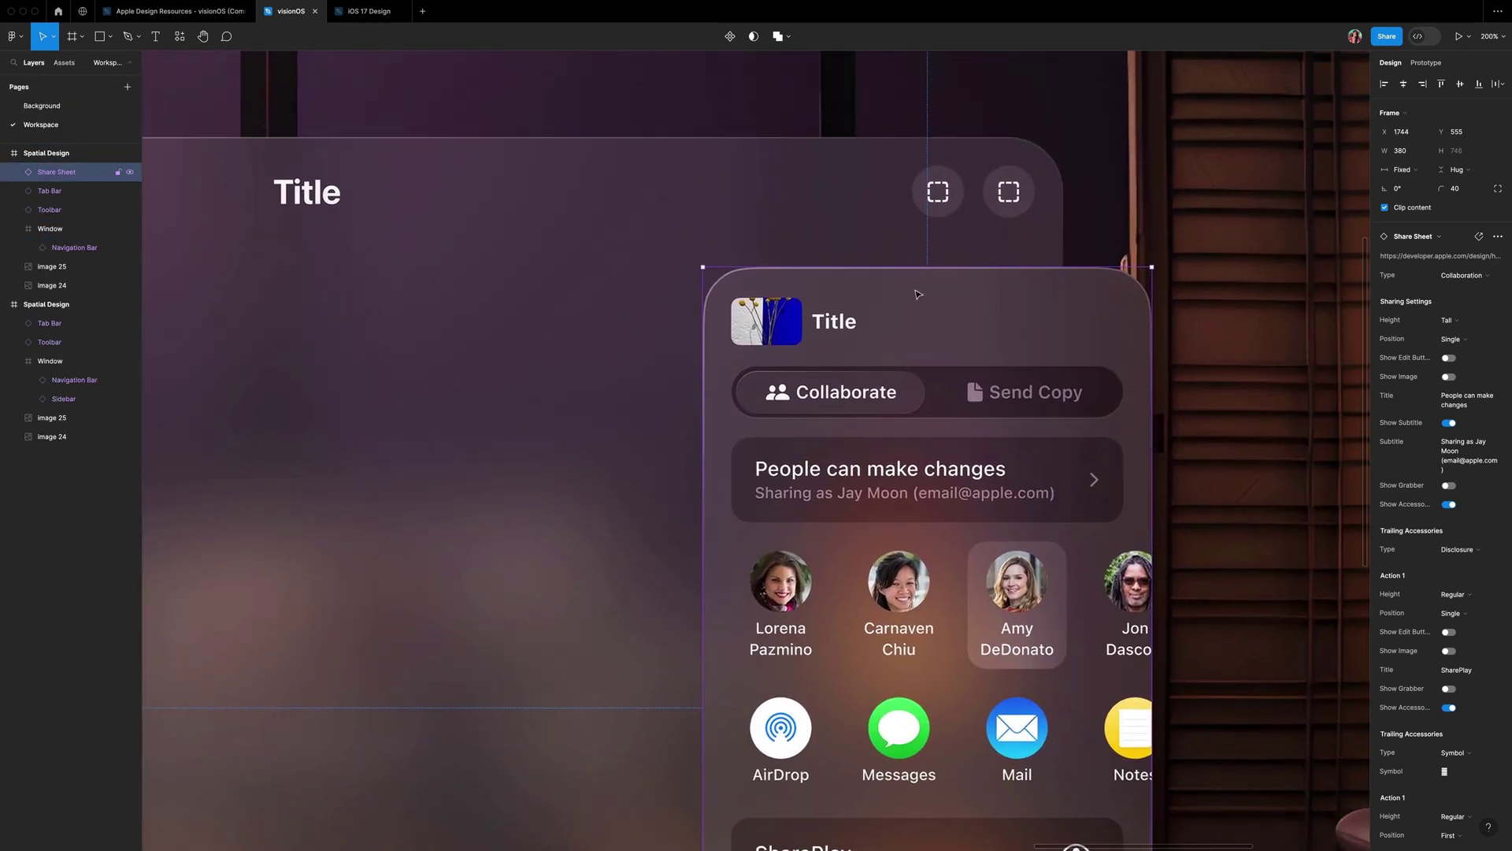
{"action": "left_click_drag", "start_coordinate": [931, 290], "coordinate": [952, 291]}
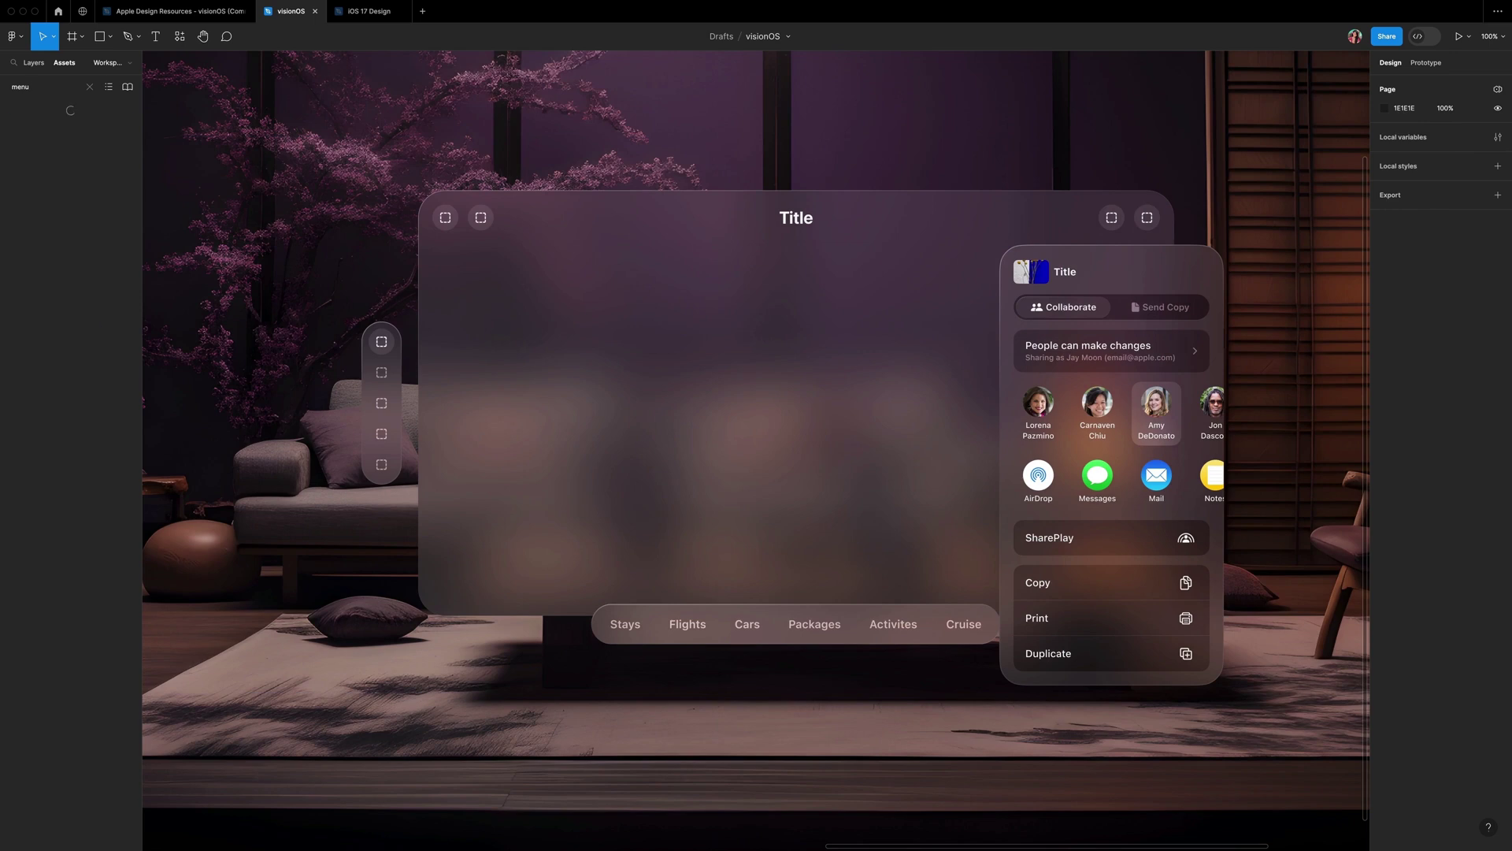
- Place the Context Menu component from the "menu" search and position it below the navigation bar's last trailing button, over the window's right edge
{"action": "left_click_drag", "start_coordinate": [103, 142], "coordinate": [791, 367]}
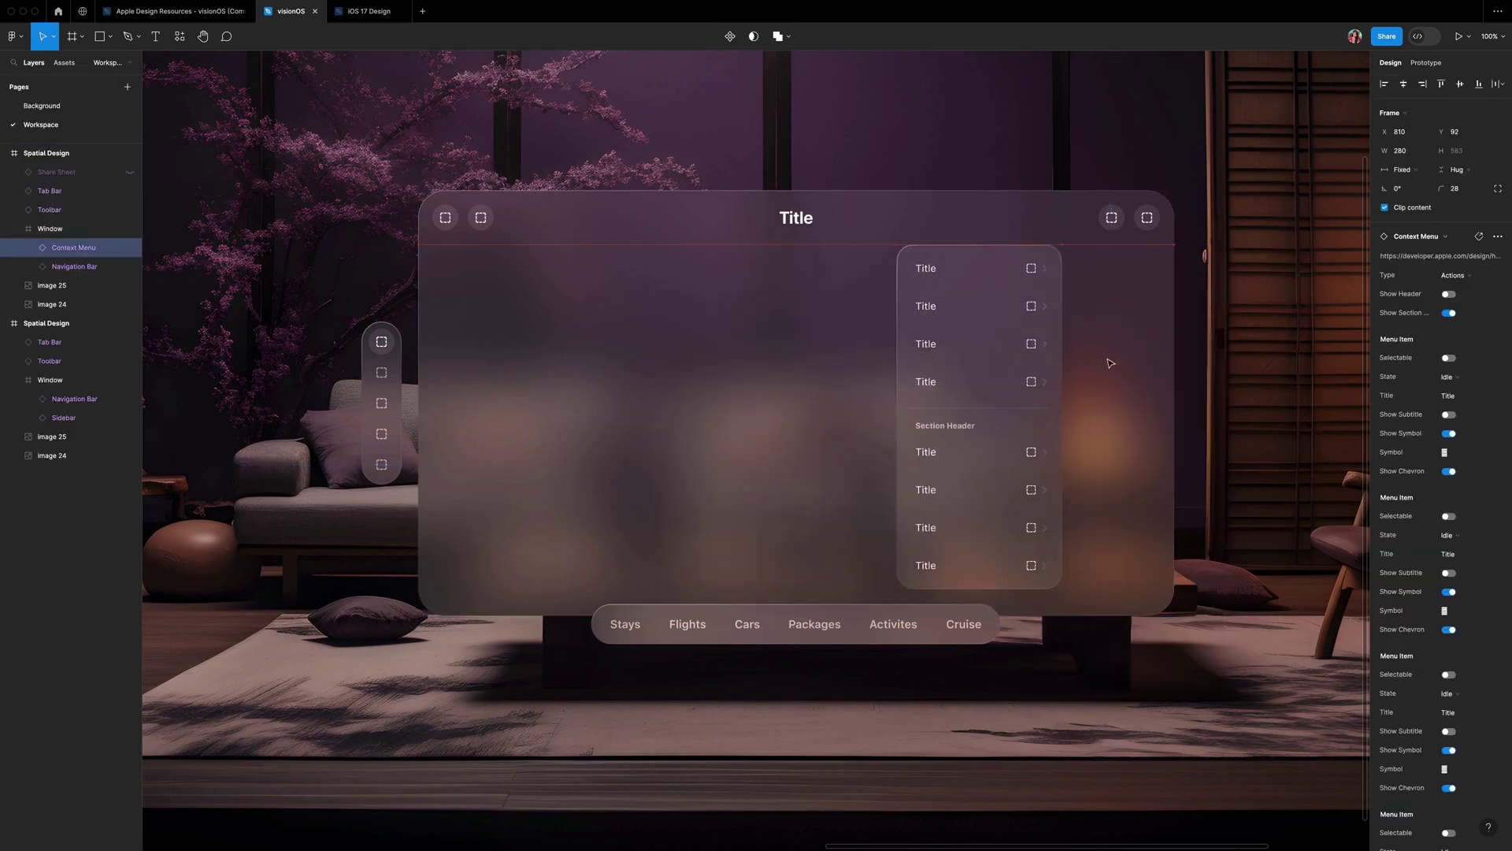
{"action": "left_click_drag", "start_coordinate": [977, 363], "coordinate": [1166, 361]}
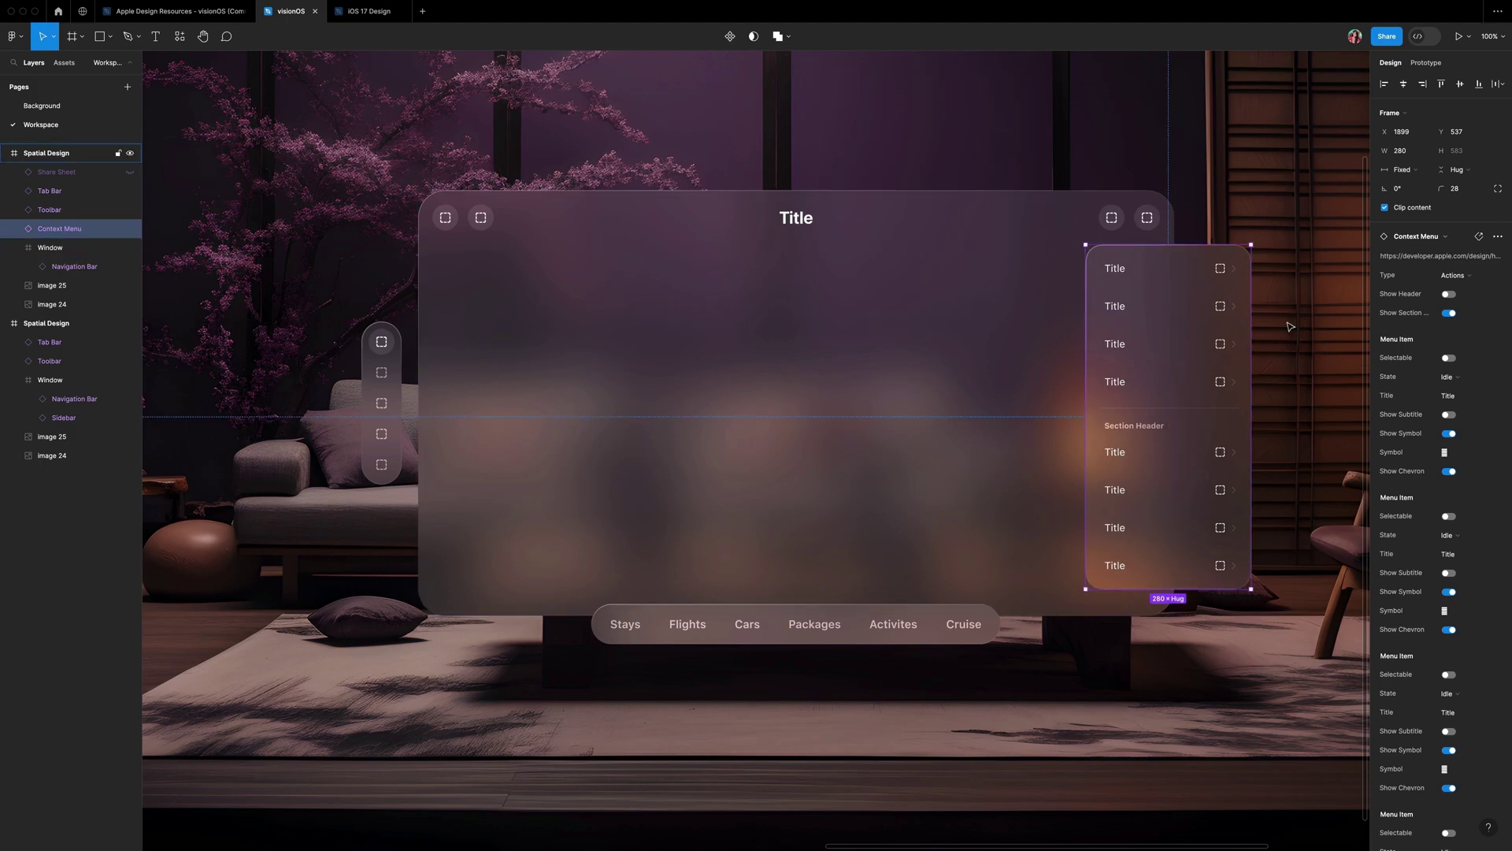
{"action": "left_click_drag", "start_coordinate": [1170, 319], "coordinate": [1168, 319]}
{"action": "left_click_drag", "start_coordinate": [1168, 319], "coordinate": [1158, 319]}
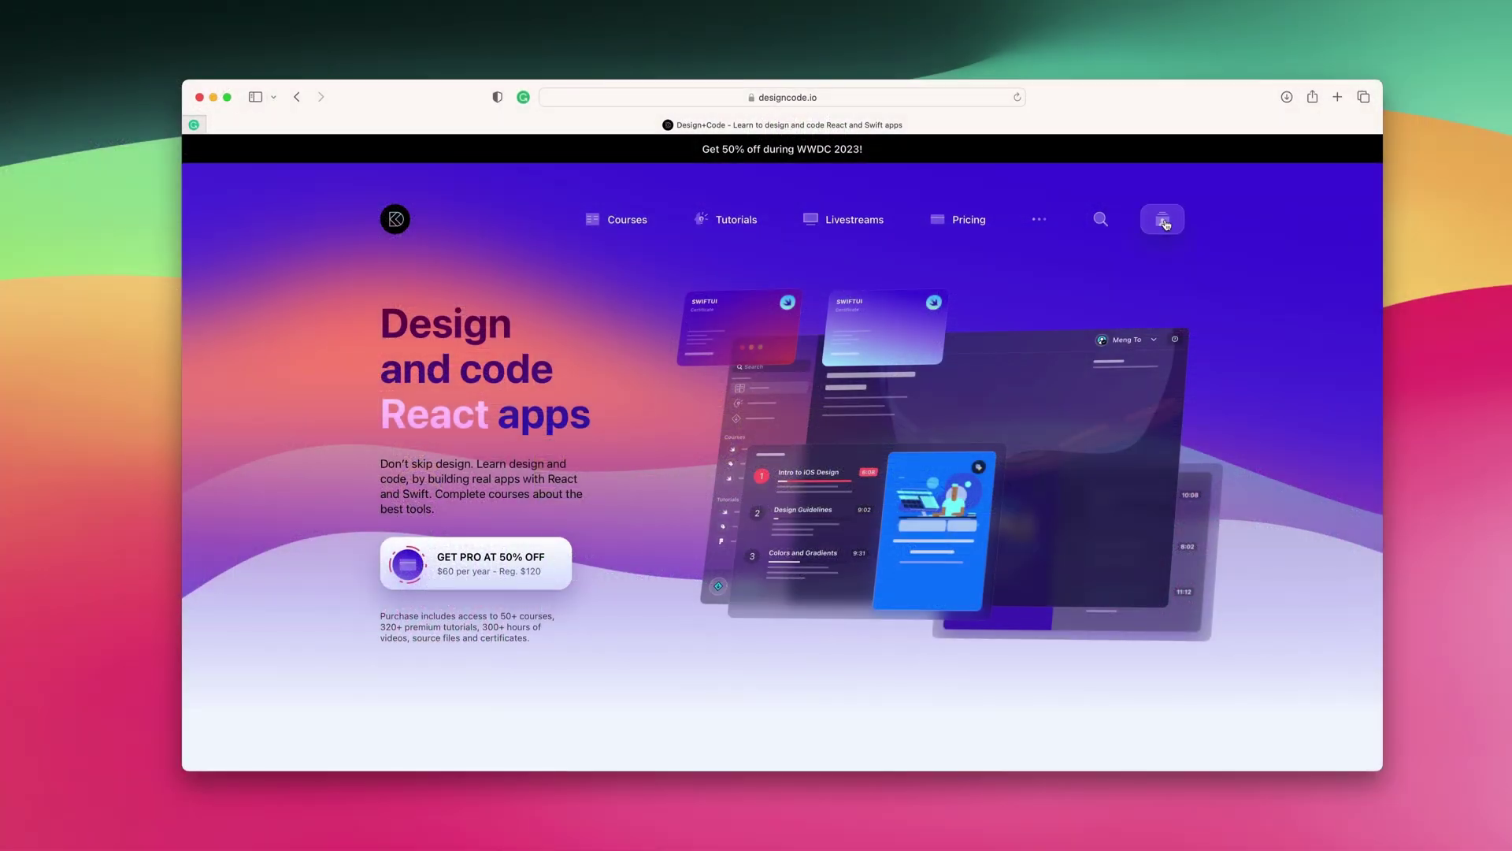
- Open the sign-in dialog on the designcode.io website to view its modal design
{"action": "left_click", "coordinate": [1165, 219]}
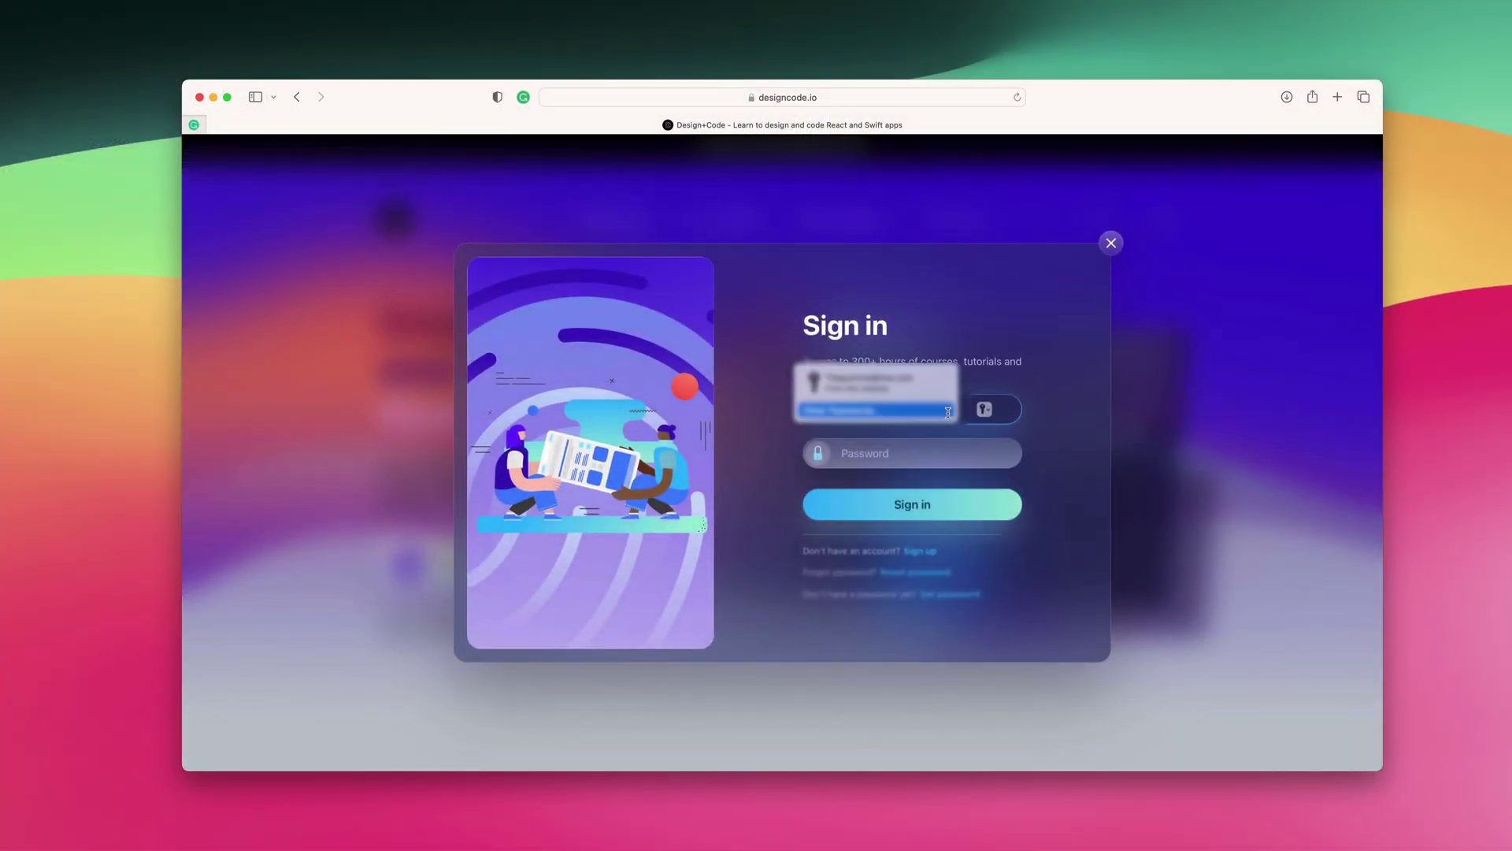
{"action": "left_click", "coordinate": [1069, 297]}
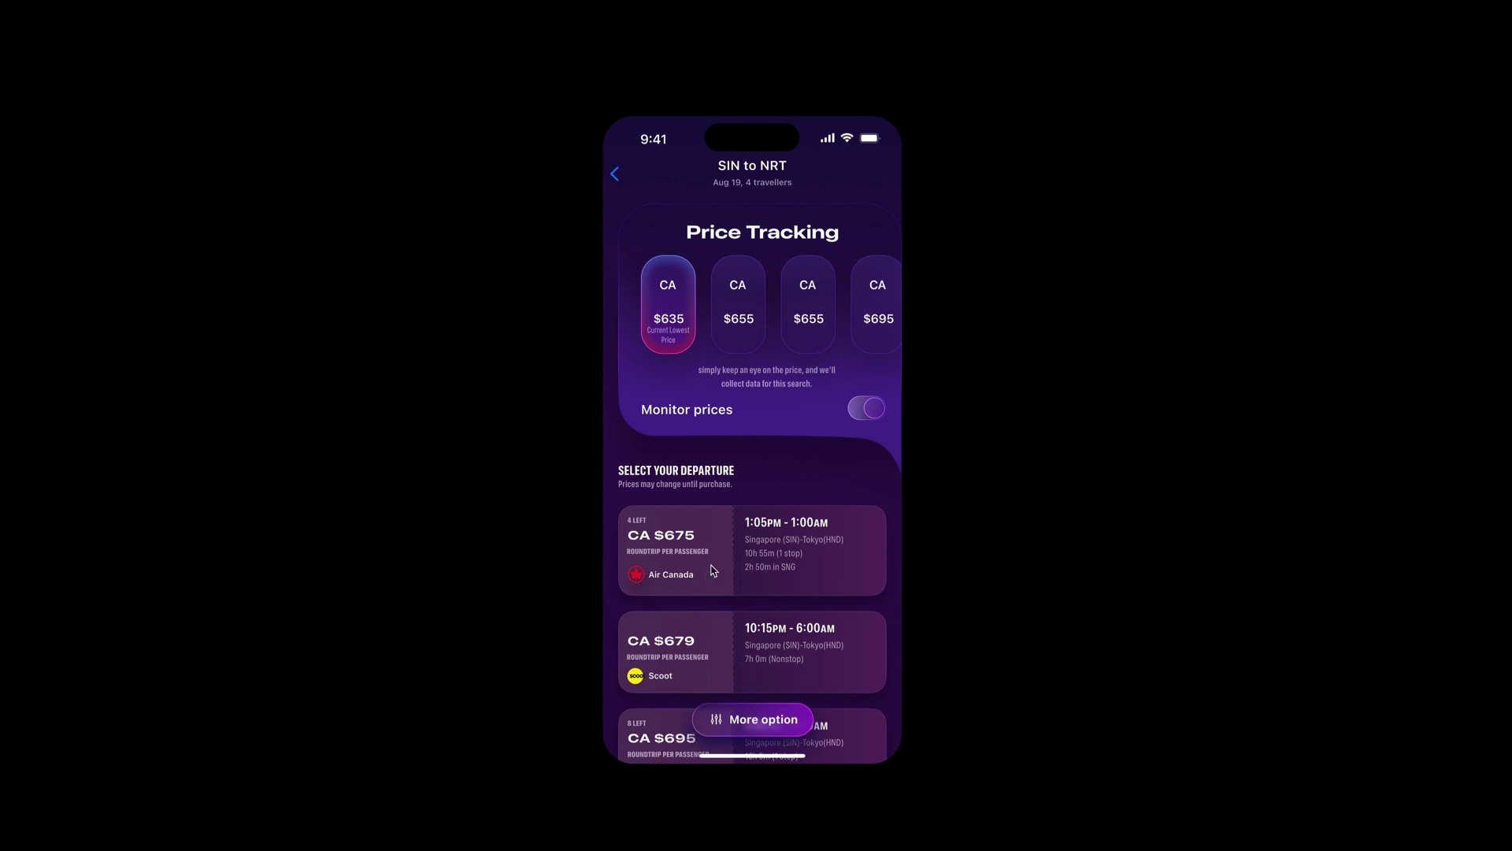
- In the mobile flight prototype, open and close the fare review sheet of the CA $675 Air Canada departure twice
{"action": "left_click", "coordinate": [713, 570]}
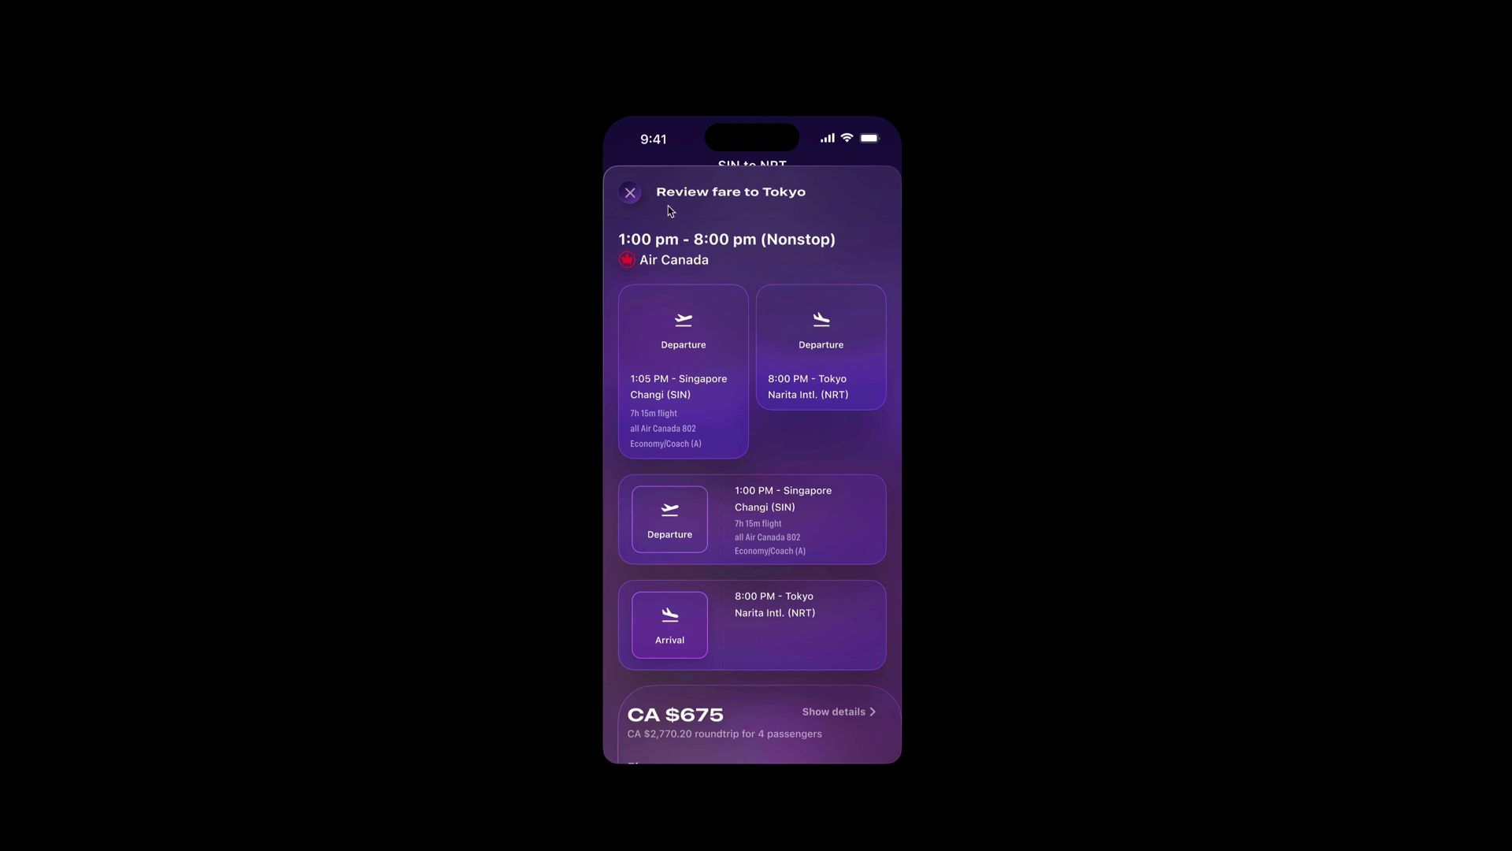
{"action": "left_click", "coordinate": [629, 193]}
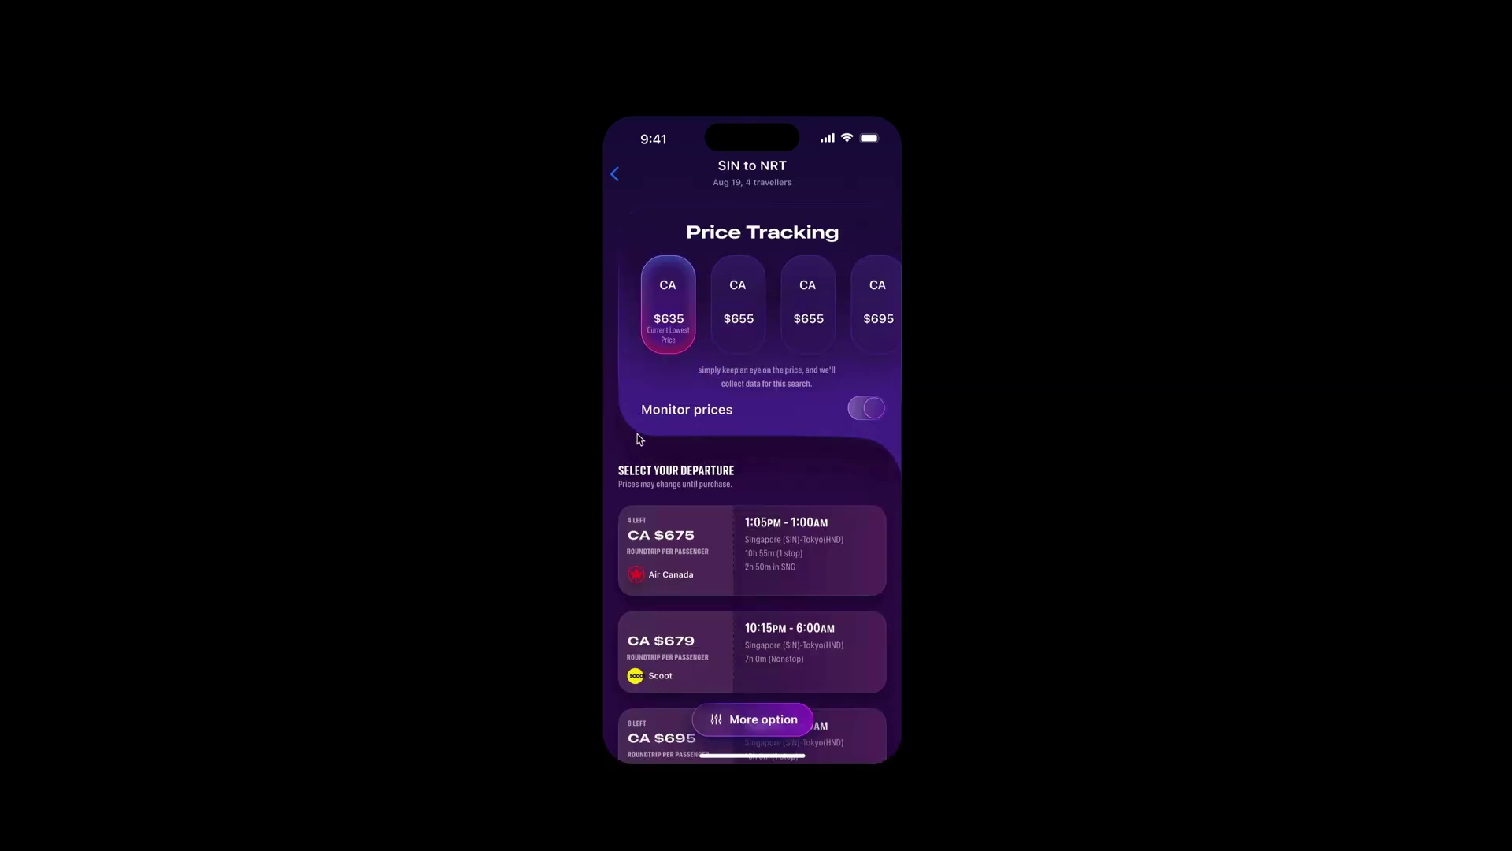
{"action": "left_click", "coordinate": [690, 526]}
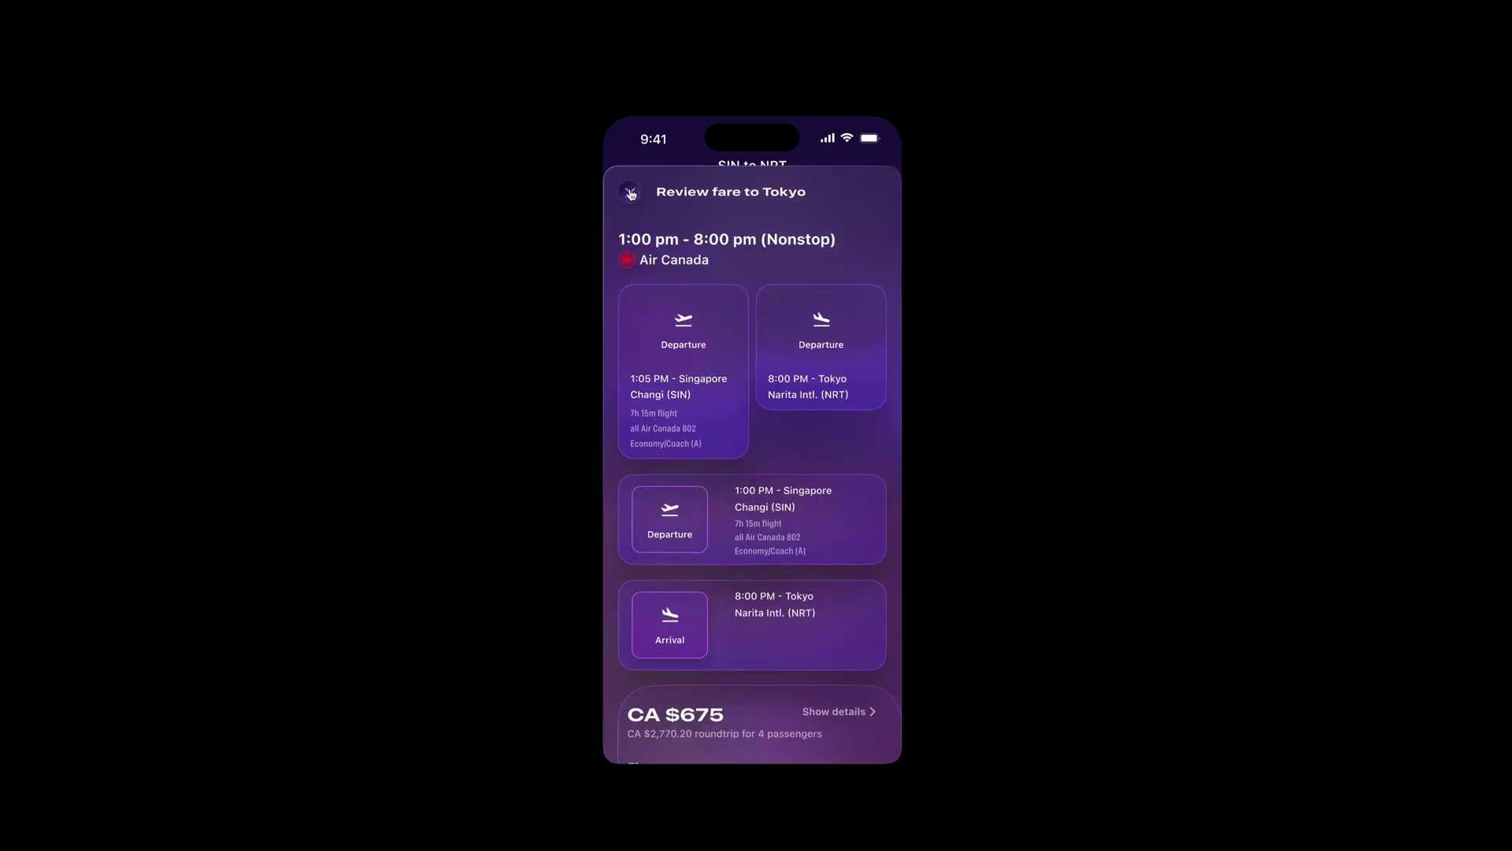
{"action": "left_click", "coordinate": [630, 193]}
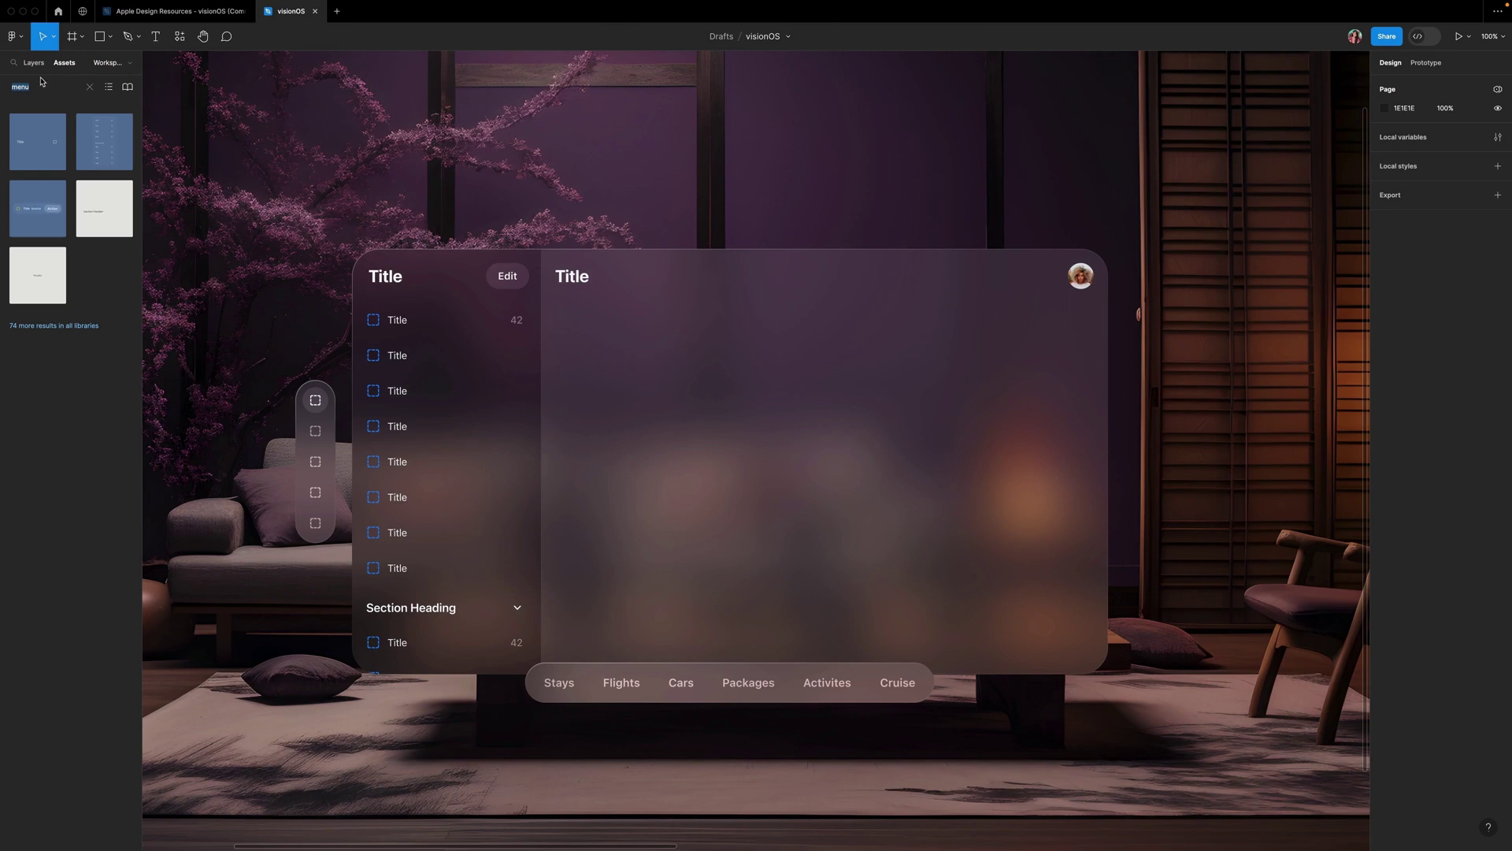
- Search the component library for "control" and place Window Controls below the toolbar of the frame with the sidebar, centred on the window
{"action": "type", "text": "d"}
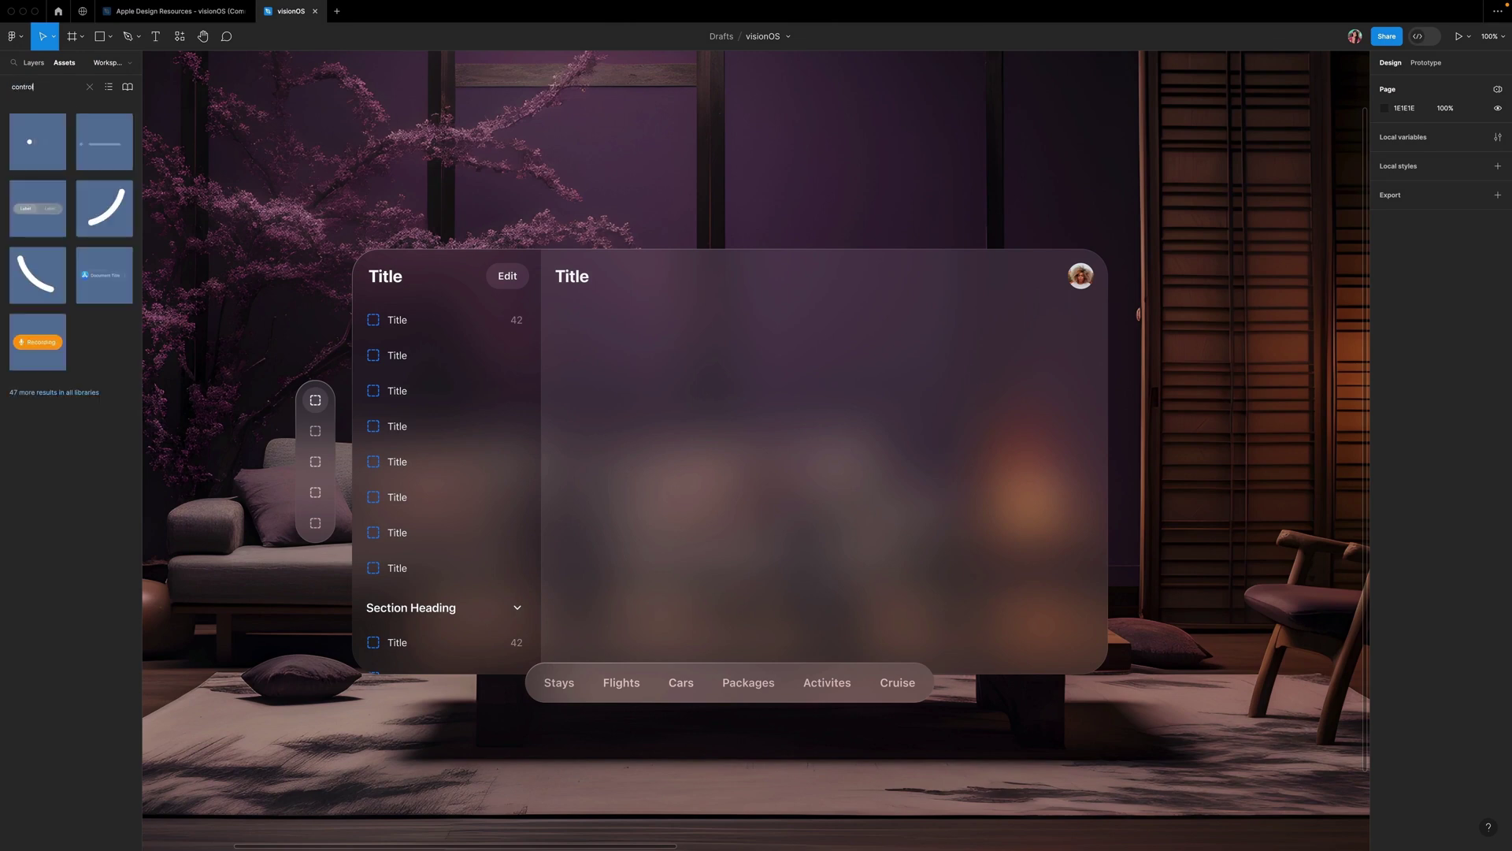
{"action": "left_click_drag", "start_coordinate": [105, 136], "coordinate": [353, 711]}
{"action": "left_click_drag", "start_coordinate": [778, 717], "coordinate": [1089, 715]}
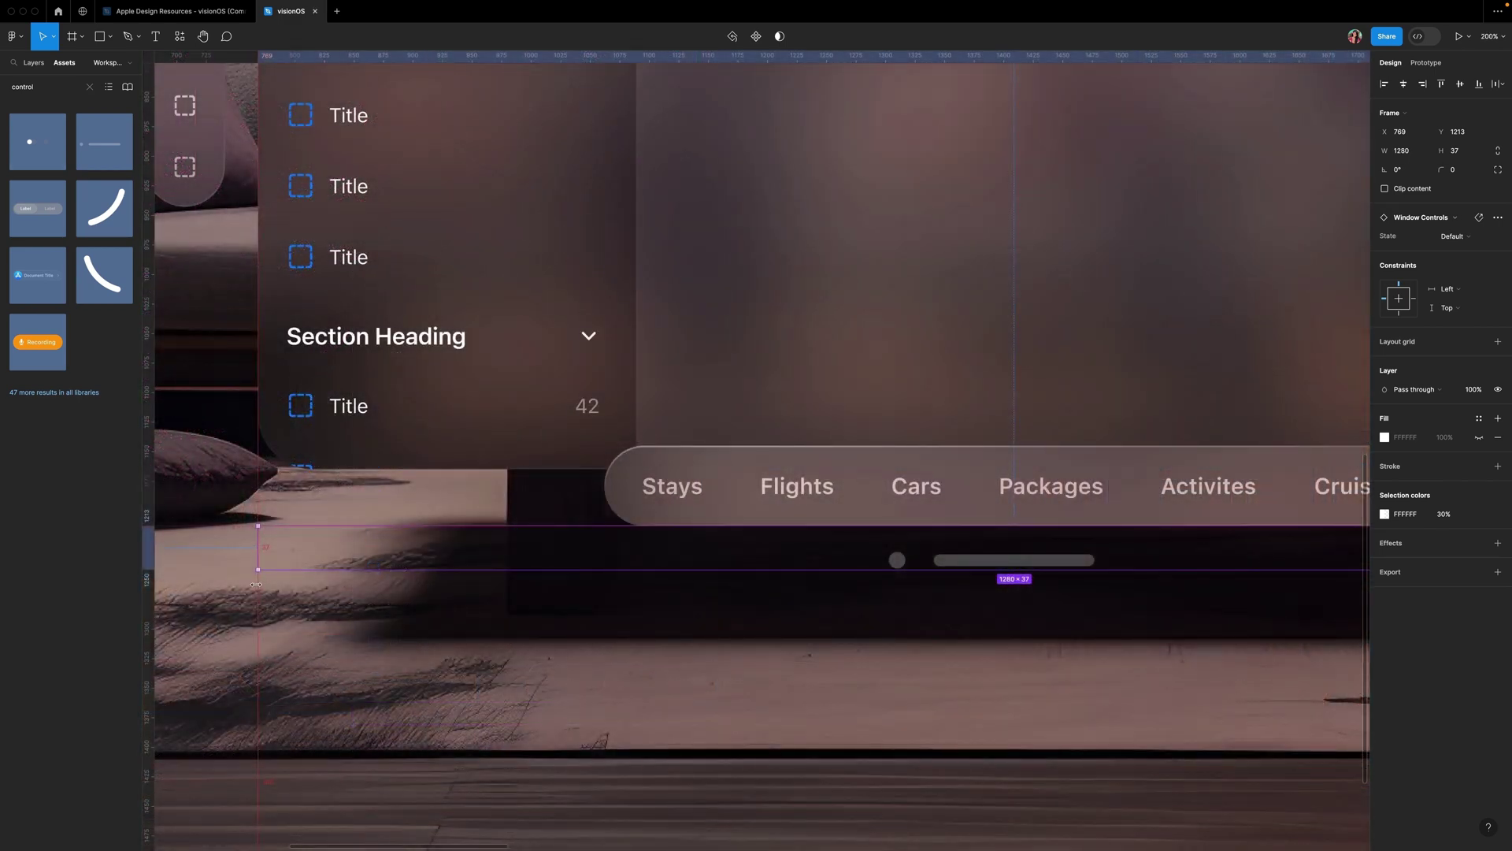
{"action": "scroll", "coordinate": [737, 624], "scroll_direction": "right", "scroll_amount": 5}
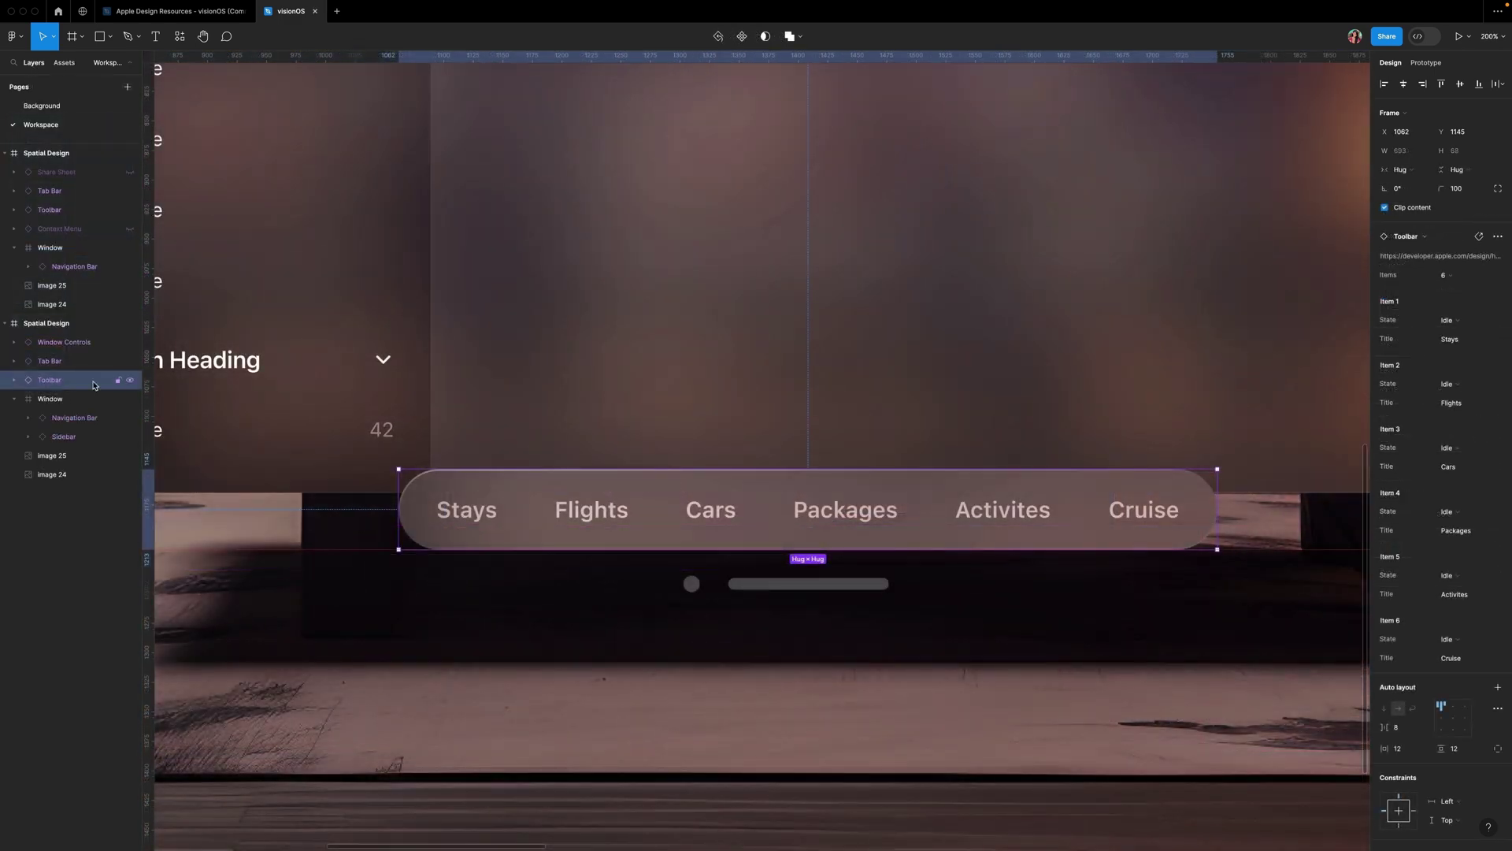
- Hide the toolbar and move the Window Controls up closer to the window's lower edge
{"action": "key", "text": "super+shift+h"}
{"action": "left_click", "coordinate": [506, 581]}
{"action": "left_click_drag", "start_coordinate": [506, 580], "coordinate": [508, 523]}
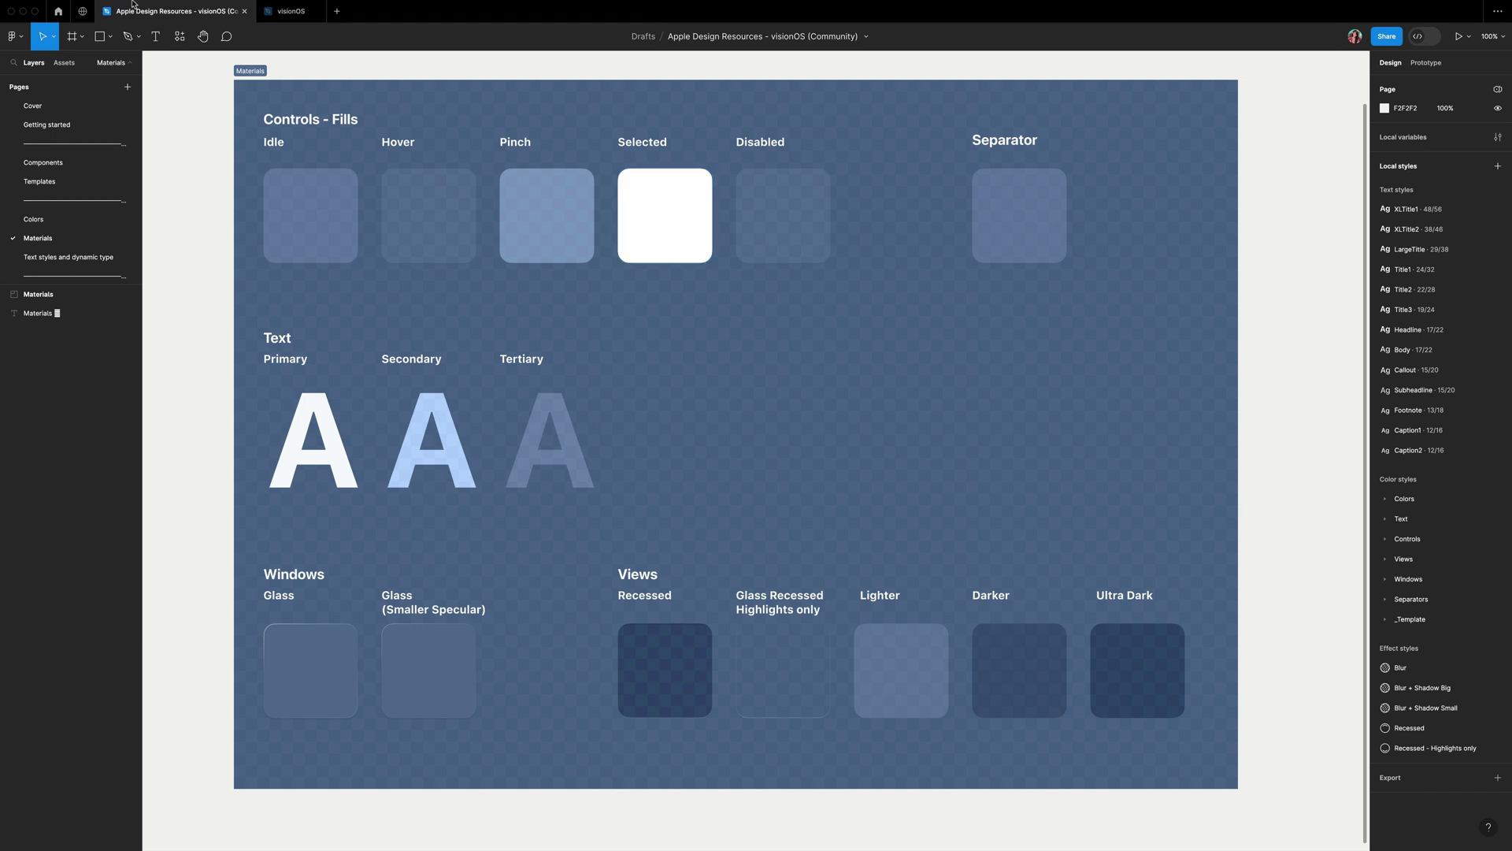
- In the Apple Design Resources file, examine the button components, the recessed view material, and the idle rounded-rectangle text field's fills and inner shadows
{"action": "left_click", "coordinate": [59, 158]}
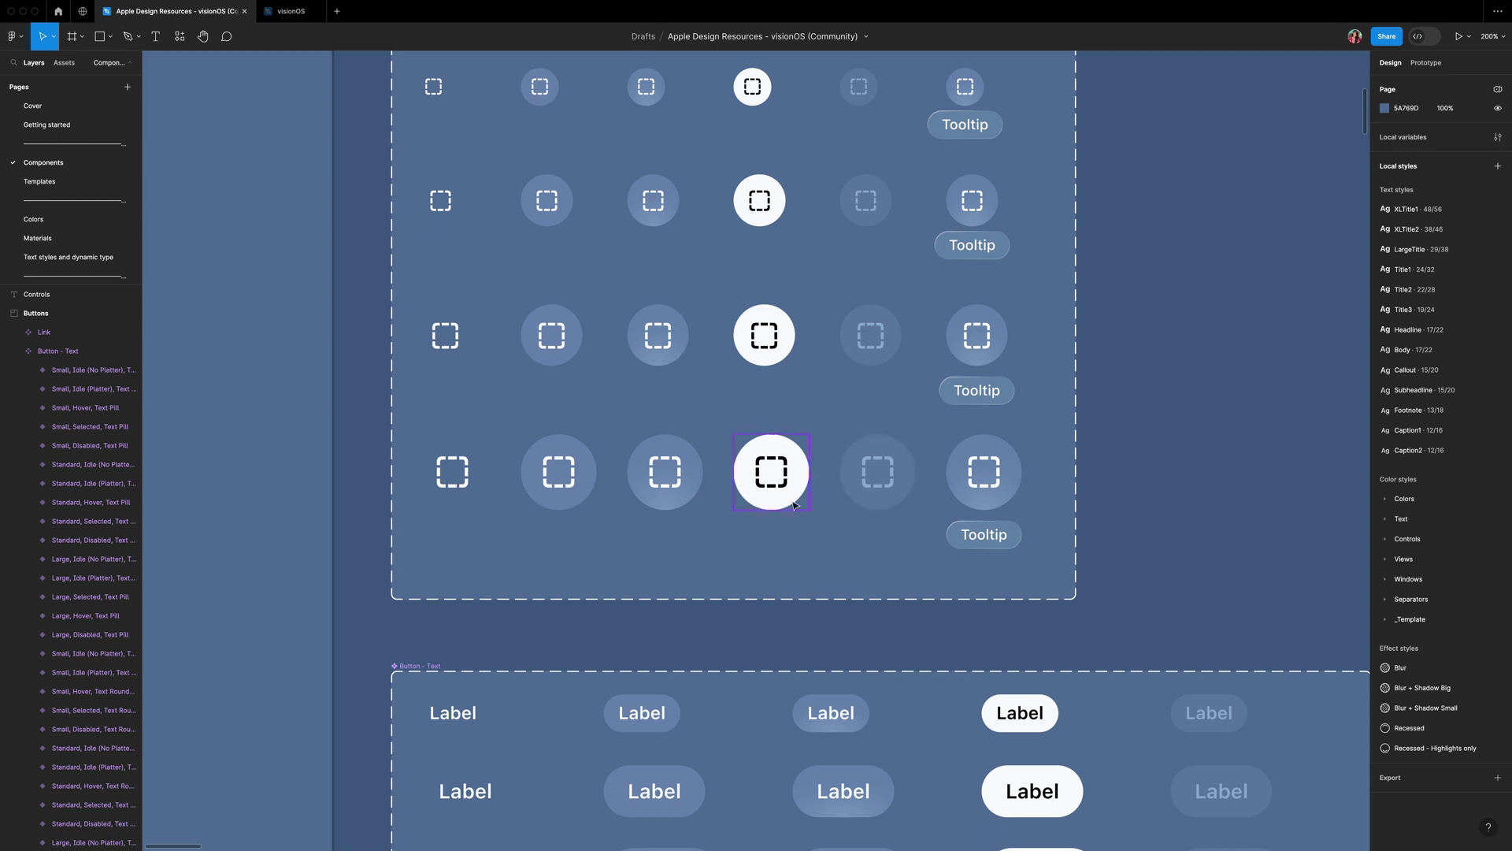
{"action": "left_click", "coordinate": [95, 238]}
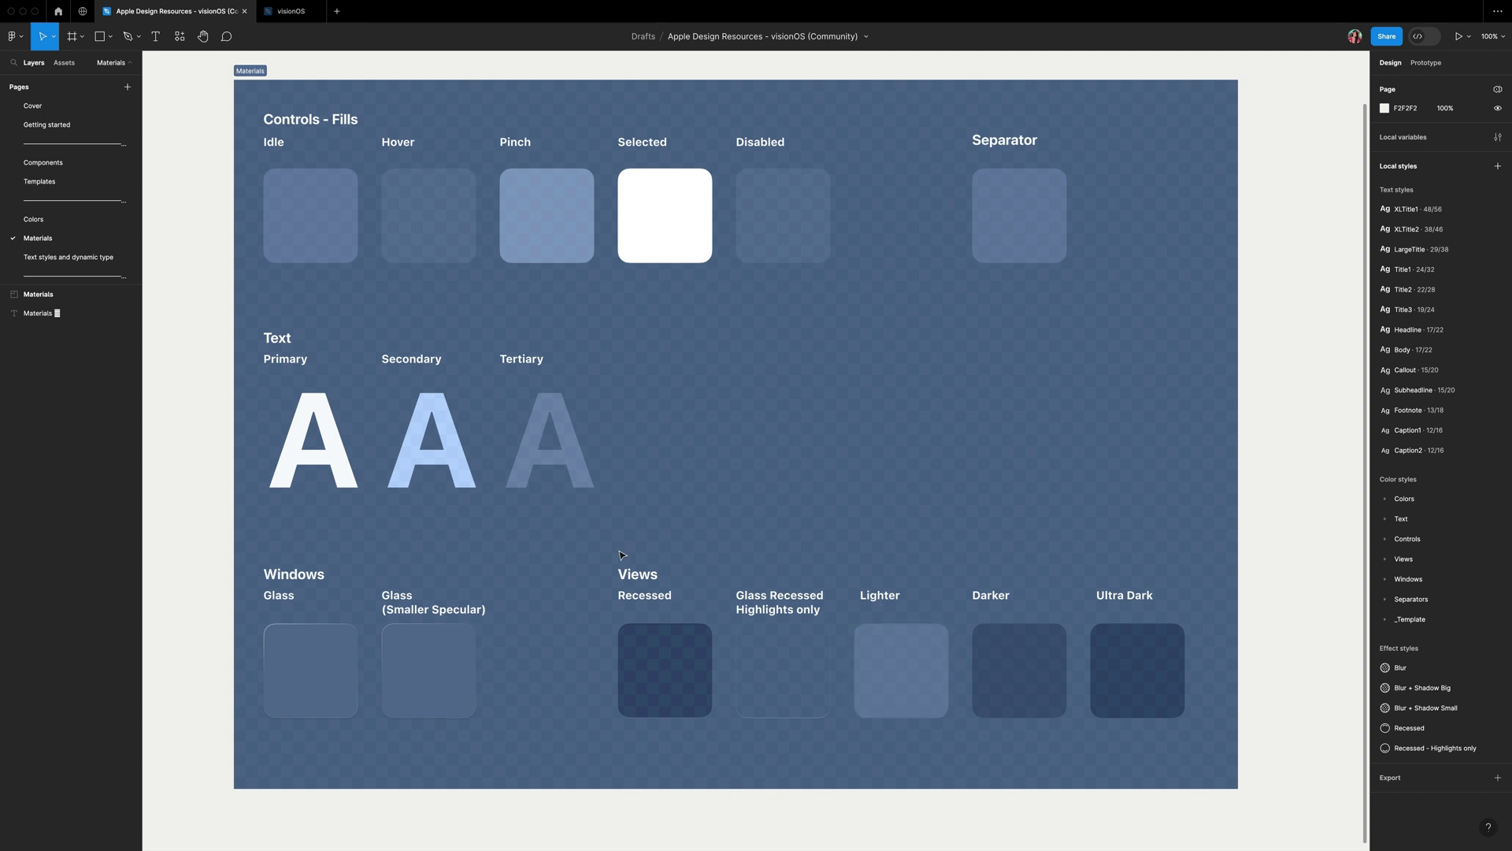
{"action": "left_click", "coordinate": [665, 674]}
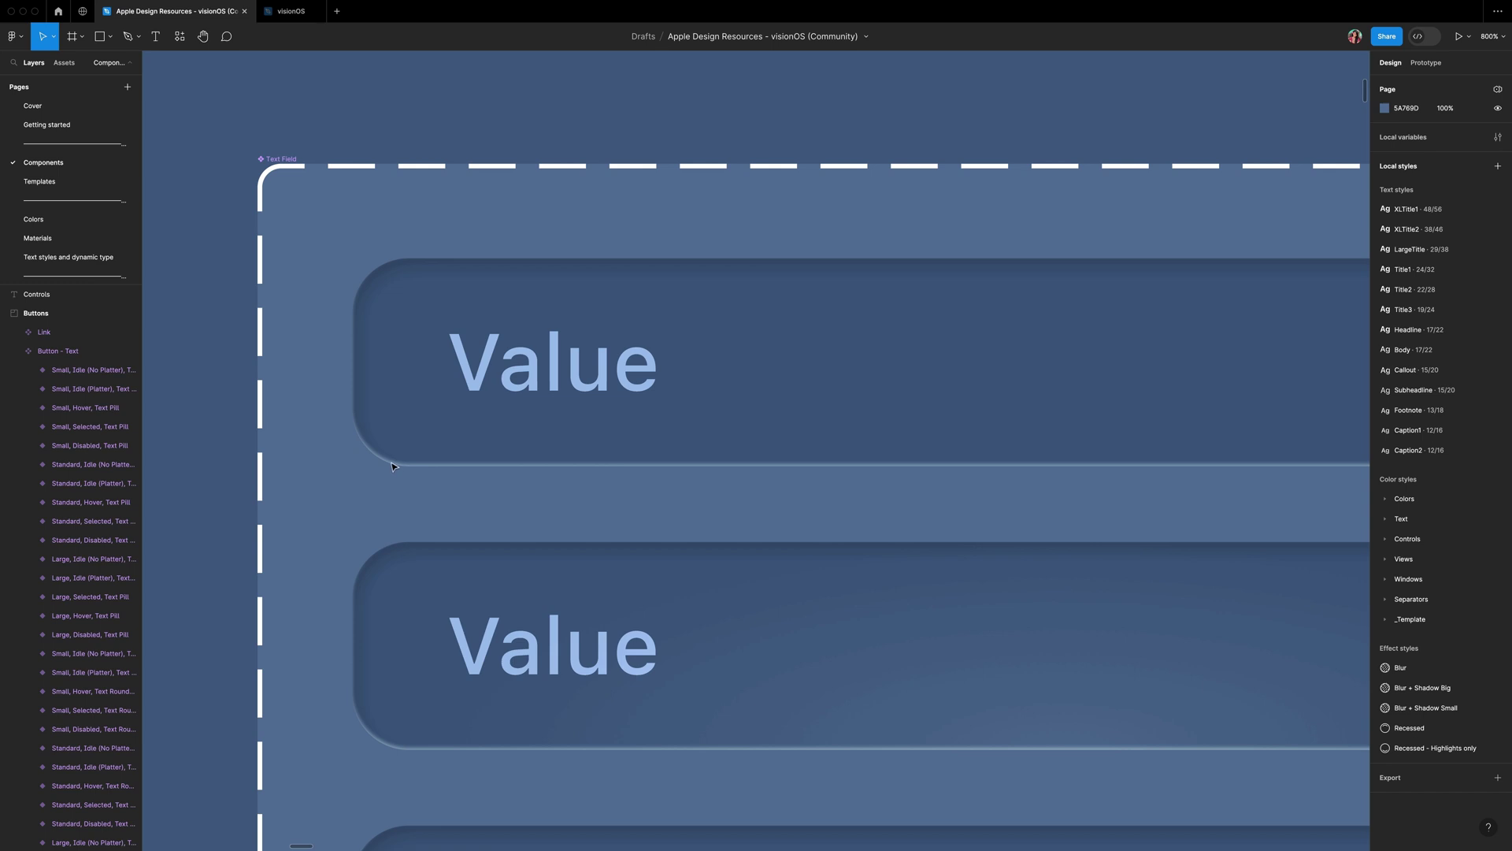
{"action": "left_click", "coordinate": [400, 321]}
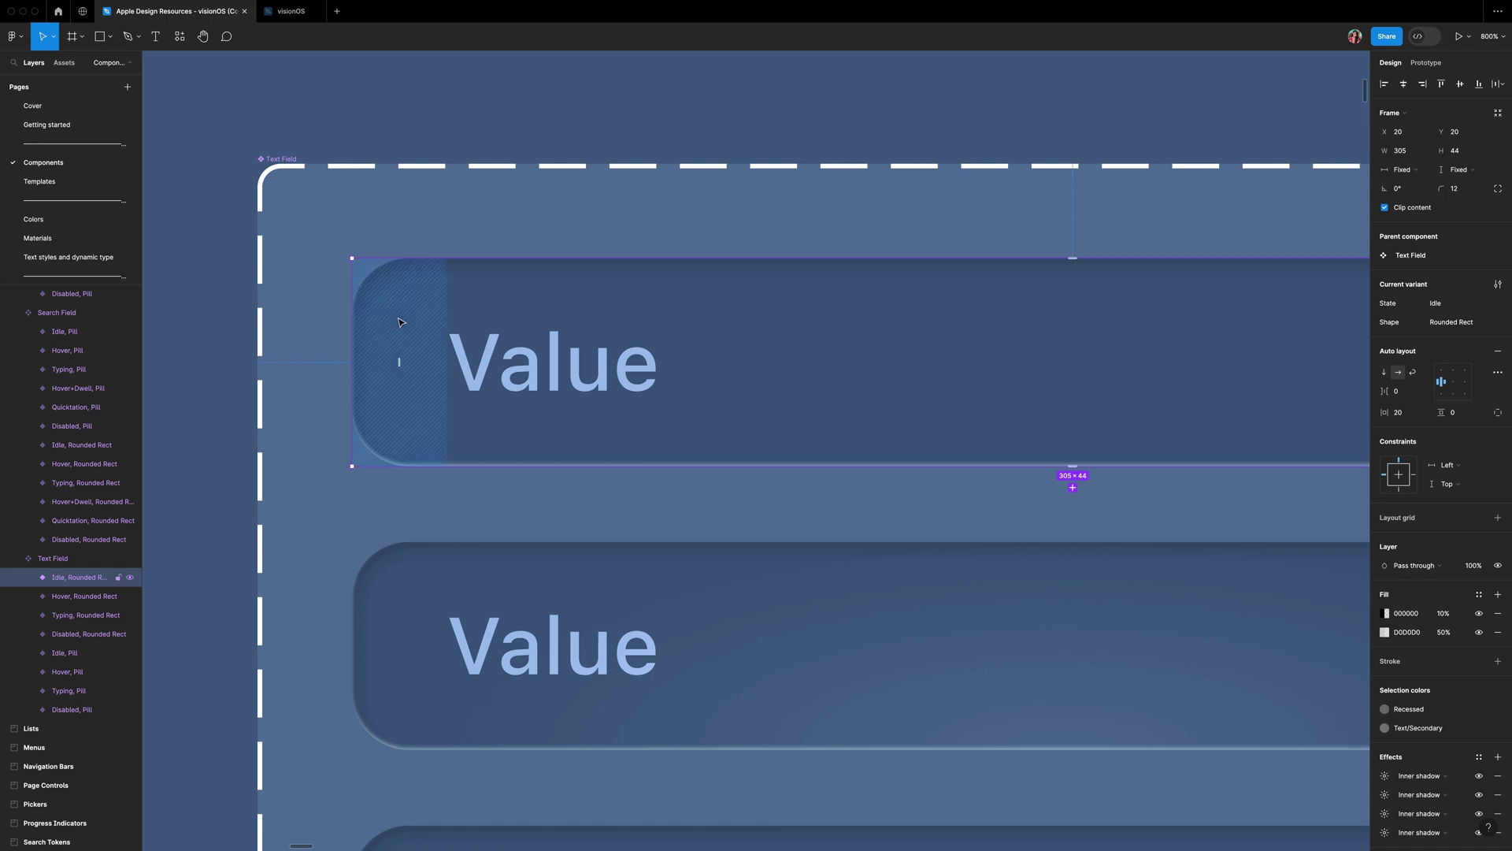
{"action": "scroll", "coordinate": [400, 321], "scroll_direction": "right", "scroll_amount": 4}
{"action": "scroll", "coordinate": [399, 321], "scroll_direction": "right", "scroll_amount": 1}
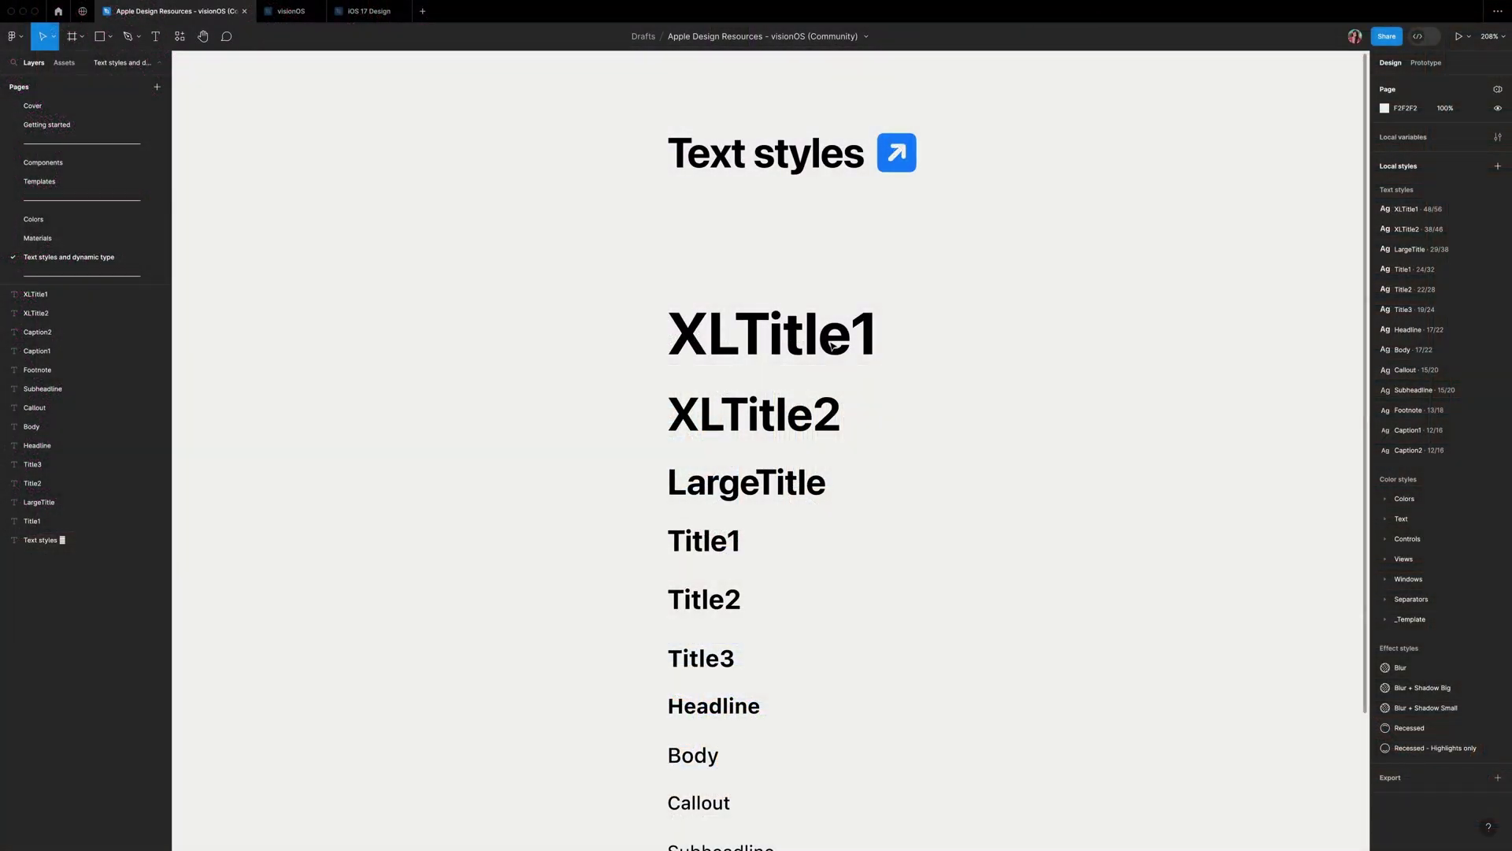
- Review the design kit's text styles from XLTitle1 down to Caption2
{"action": "scroll", "coordinate": [832, 344], "scroll_direction": "up", "scroll_amount": 10}
{"action": "scroll", "coordinate": [833, 345], "scroll_direction": "up", "scroll_amount": 4}
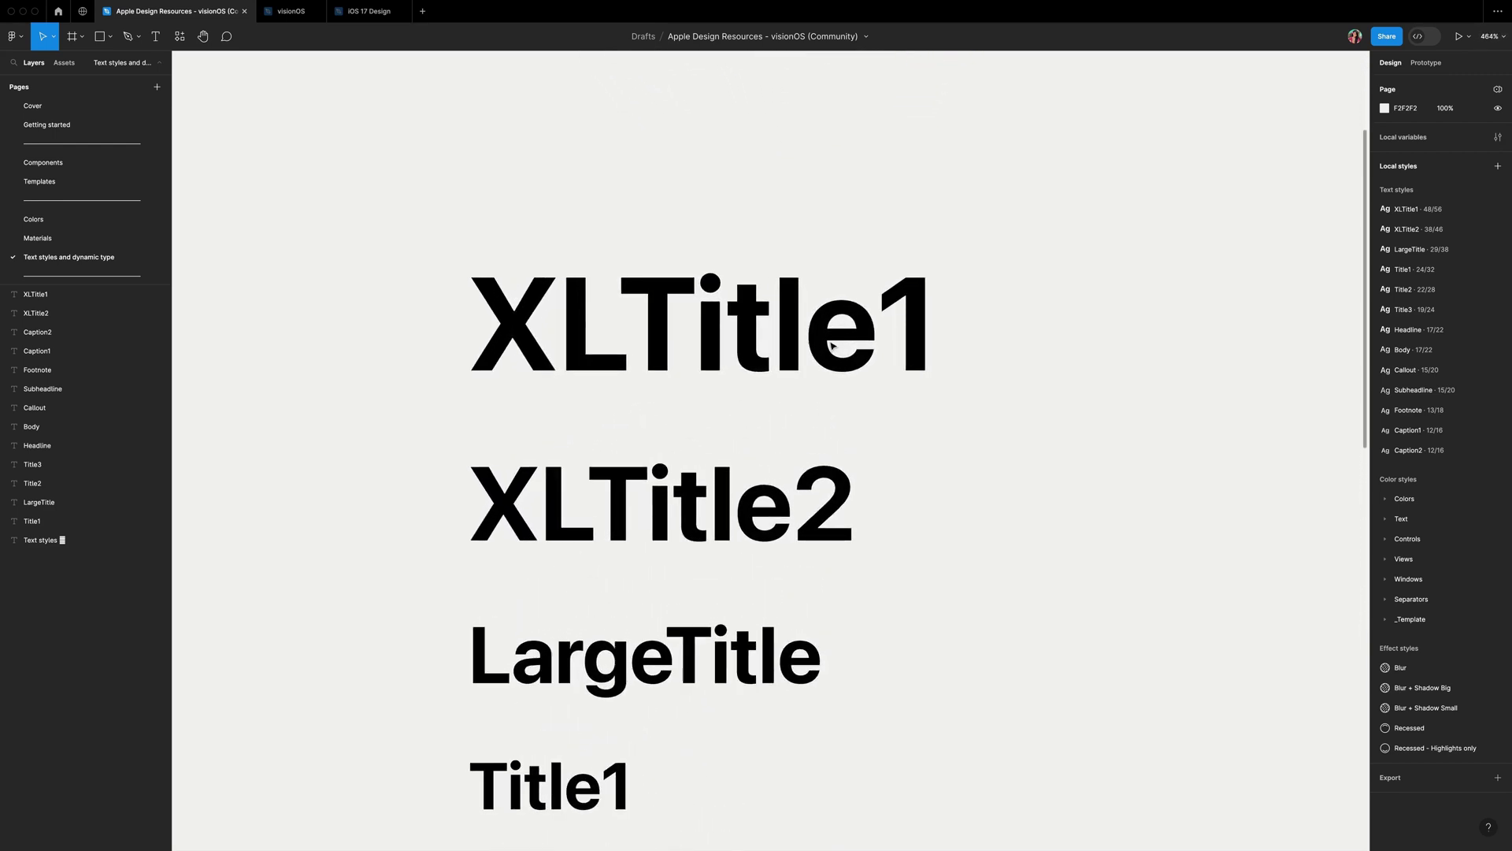
{"action": "scroll", "coordinate": [833, 344], "scroll_direction": "down", "scroll_amount": 5}
{"action": "scroll", "coordinate": [833, 347], "scroll_direction": "down", "scroll_amount": 5}
{"action": "scroll", "coordinate": [833, 346], "scroll_direction": "down", "scroll_amount": 5}
{"action": "scroll", "coordinate": [833, 345], "scroll_direction": "down", "scroll_amount": 4}
{"action": "scroll", "coordinate": [832, 345], "scroll_direction": "down", "scroll_amount": 3}
{"action": "scroll", "coordinate": [833, 347], "scroll_direction": "down", "scroll_amount": 4}
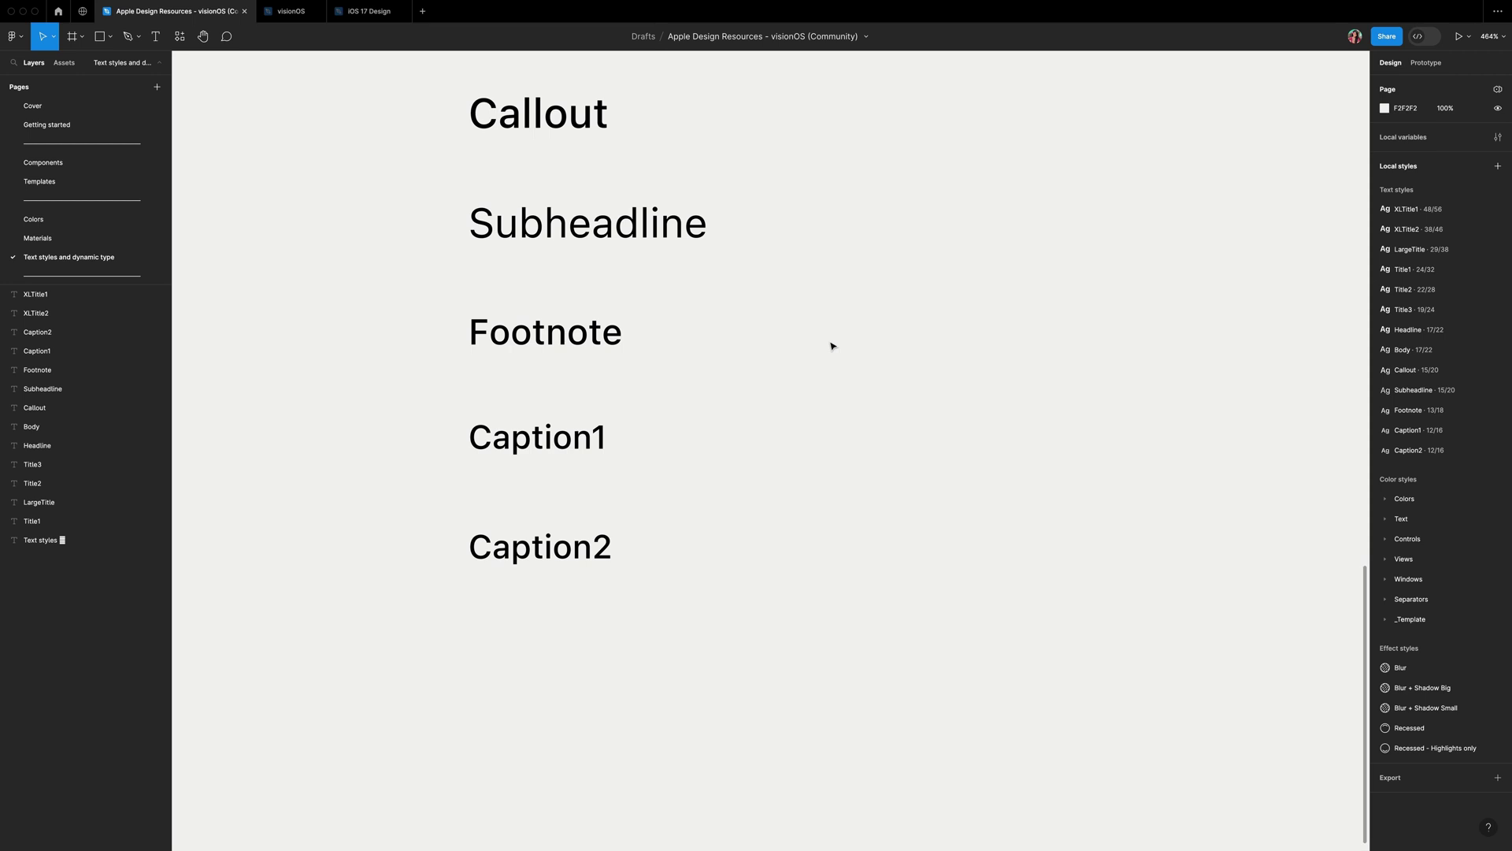
{"action": "scroll", "coordinate": [833, 346], "scroll_direction": "up", "scroll_amount": 4}
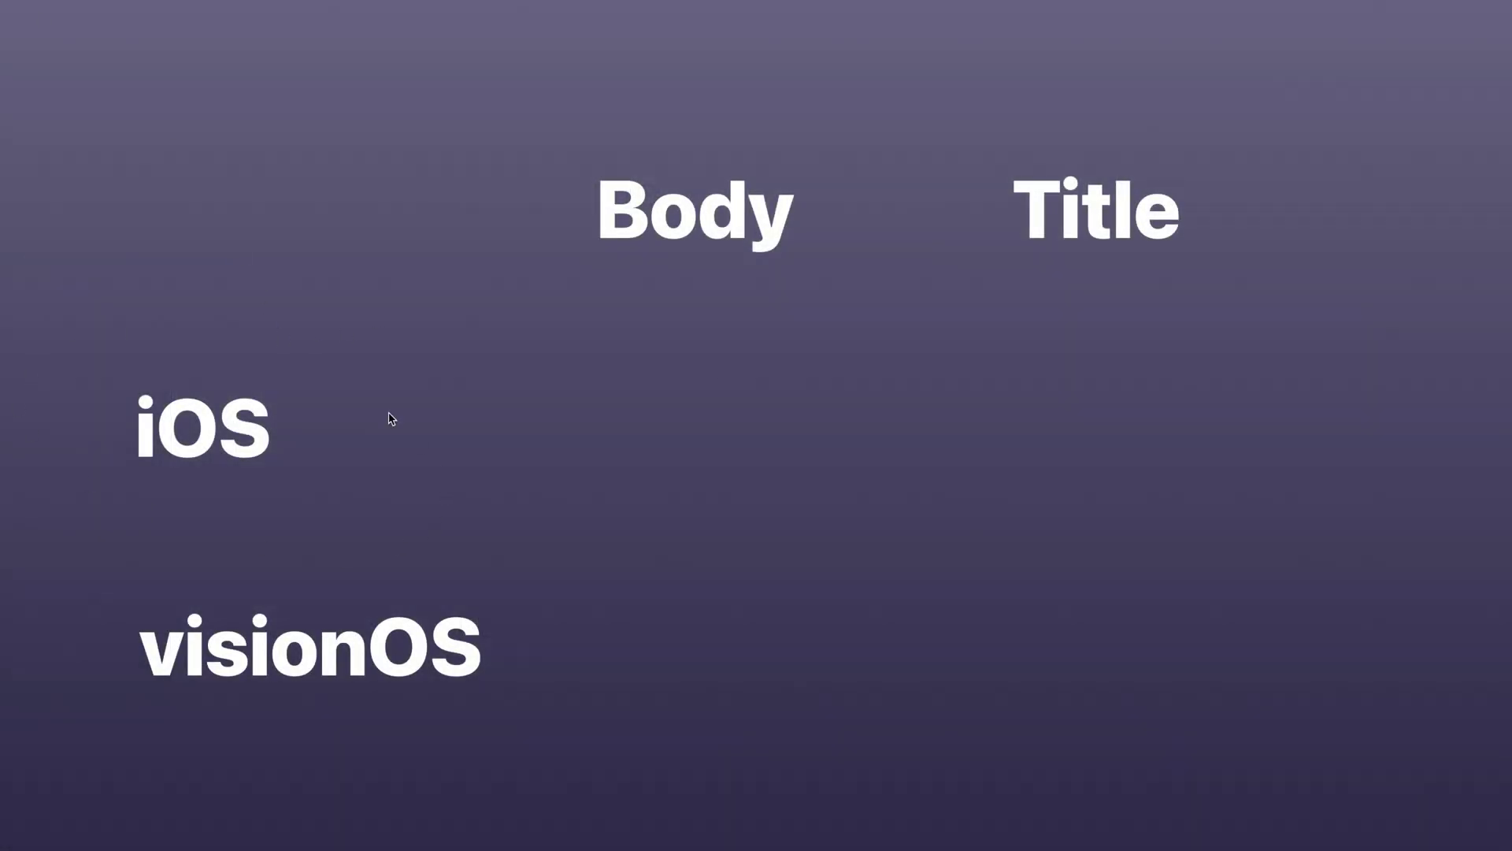
{"action": "left_click", "coordinate": [399, 478]}
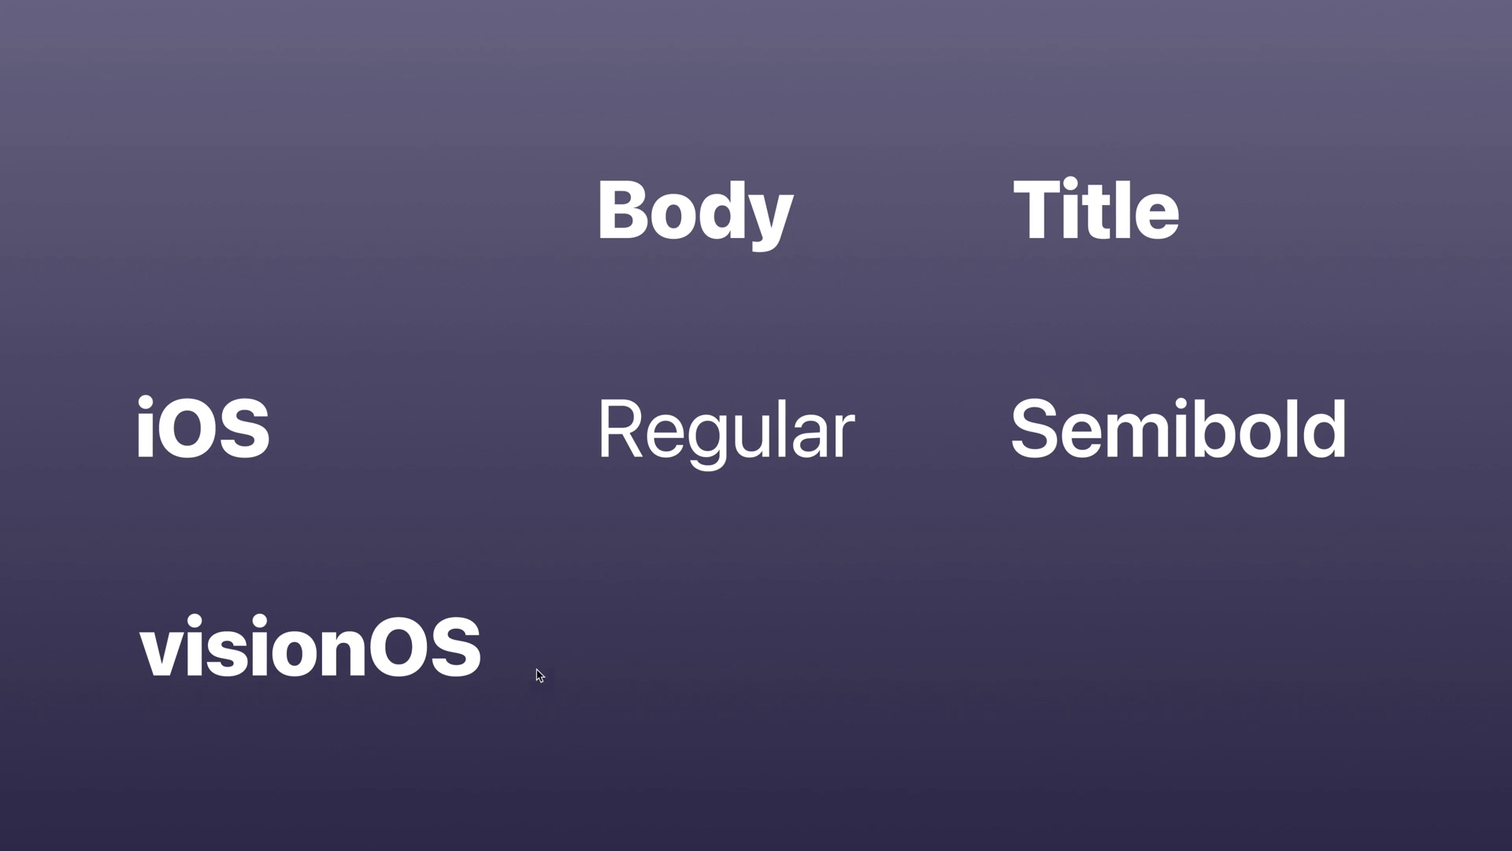
{"action": "left_click", "coordinate": [498, 757]}
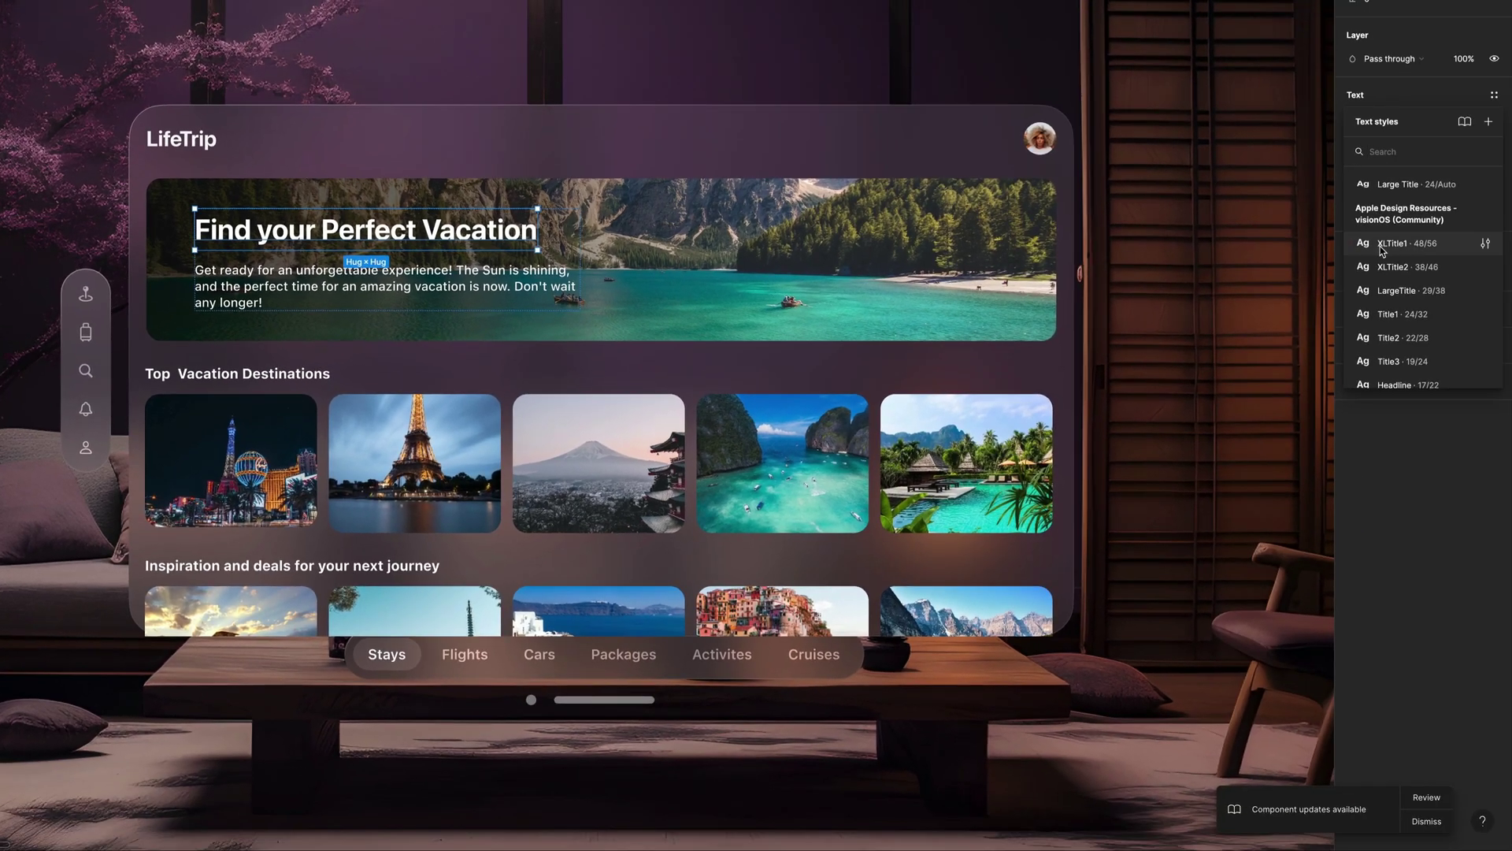
- Apply the XLTitle1 text style to the "Find your Perfect Vacation" heading in the banner
{"action": "left_click", "coordinate": [1393, 243]}
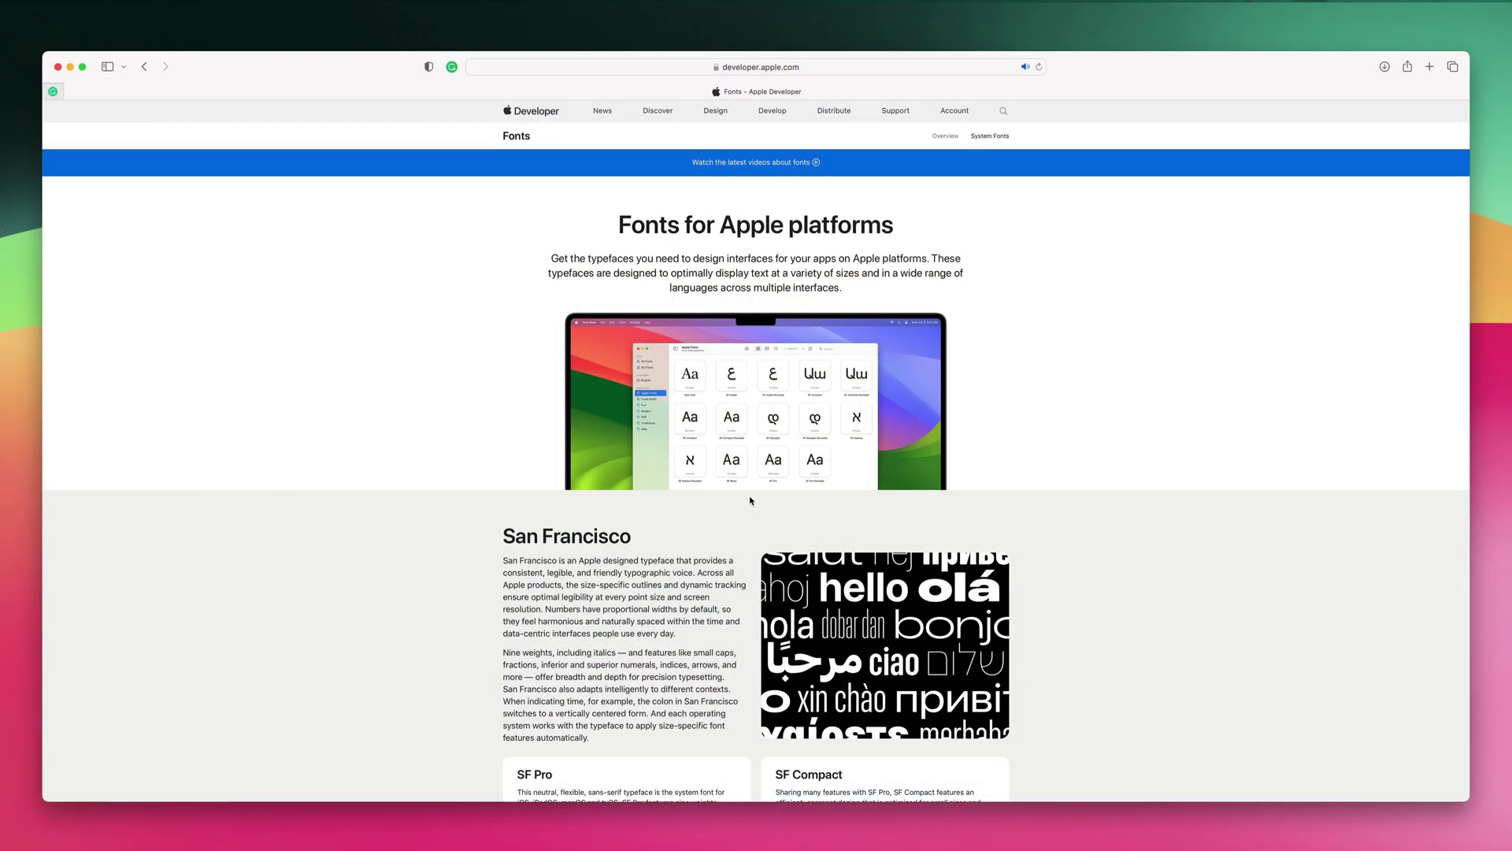
- Look through Apple's platform fonts page, browse the Google Fonts catalogue and open the Montserrat family
{"action": "scroll", "coordinate": [751, 510], "scroll_direction": "down", "scroll_amount": 5}
{"action": "scroll", "coordinate": [750, 511], "scroll_direction": "down", "scroll_amount": 3}
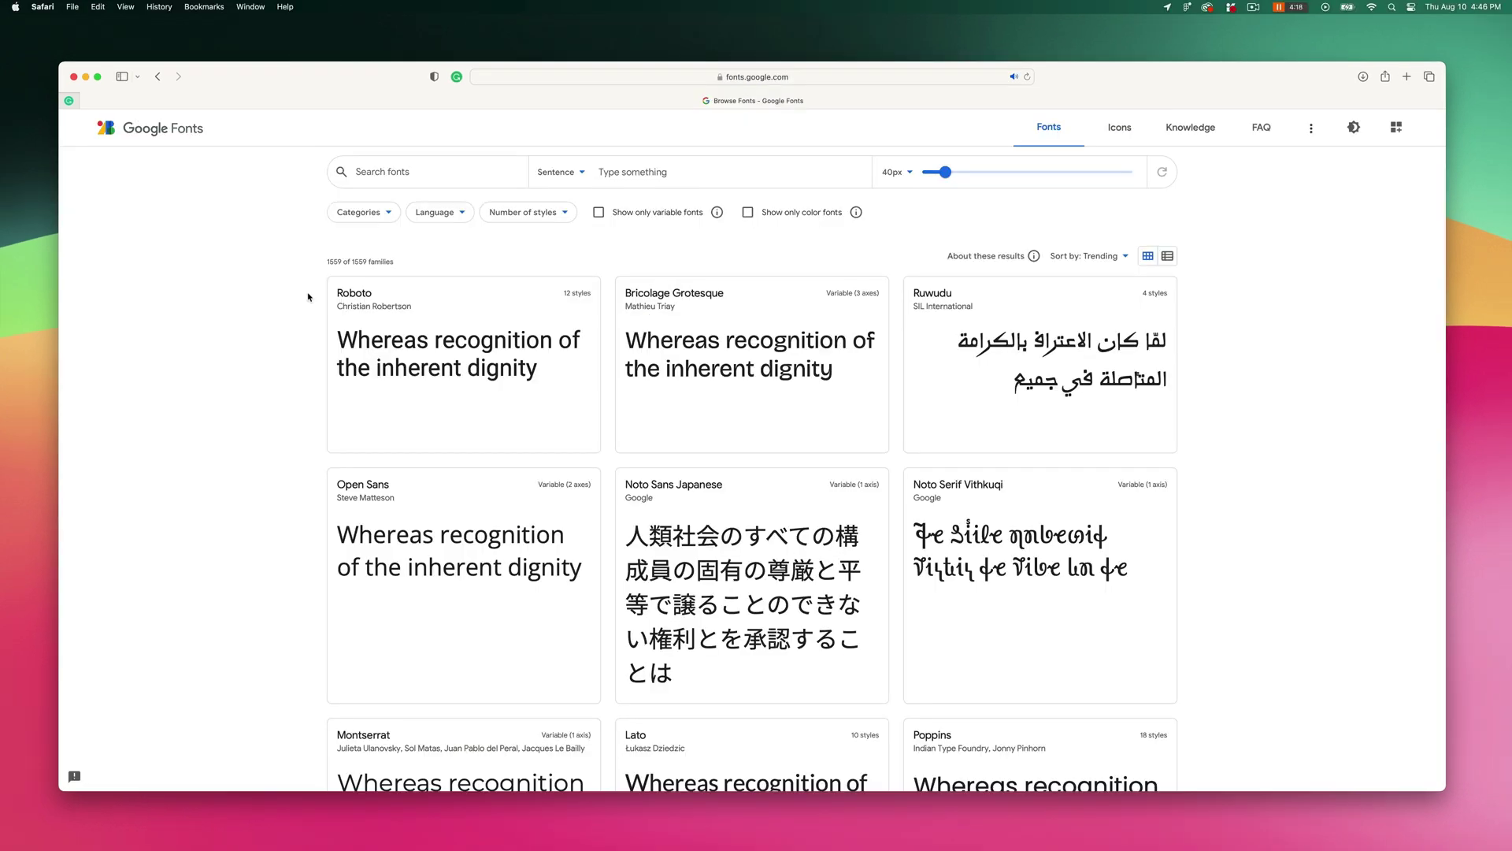
{"action": "scroll", "coordinate": [308, 296], "scroll_direction": "down", "scroll_amount": 3}
{"action": "scroll", "coordinate": [308, 297], "scroll_direction": "up", "scroll_amount": 3}
{"action": "scroll", "coordinate": [308, 297], "scroll_direction": "down", "scroll_amount": 5}
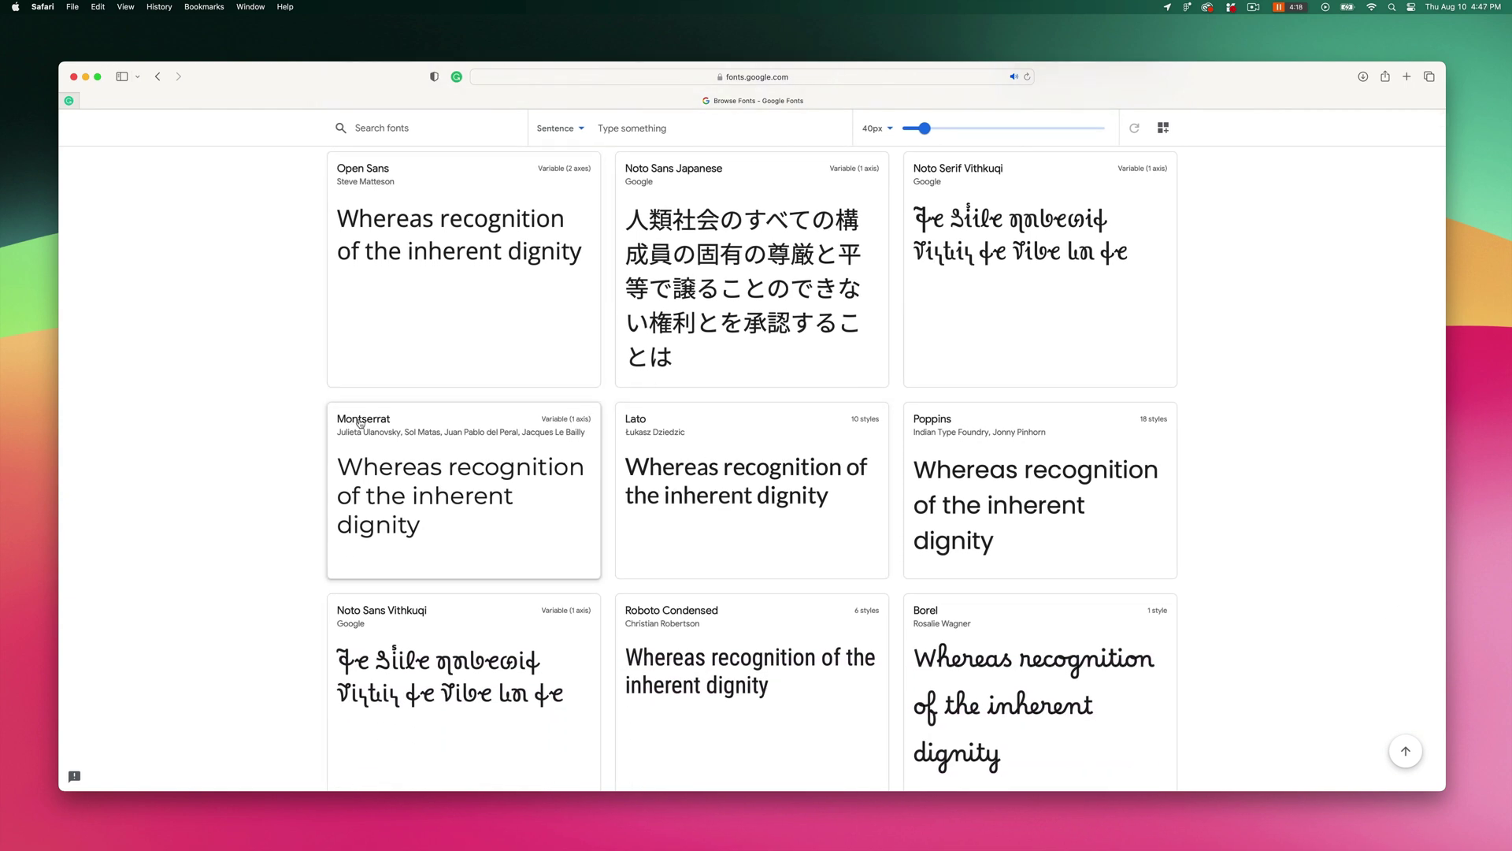
{"action": "left_click", "coordinate": [361, 423]}
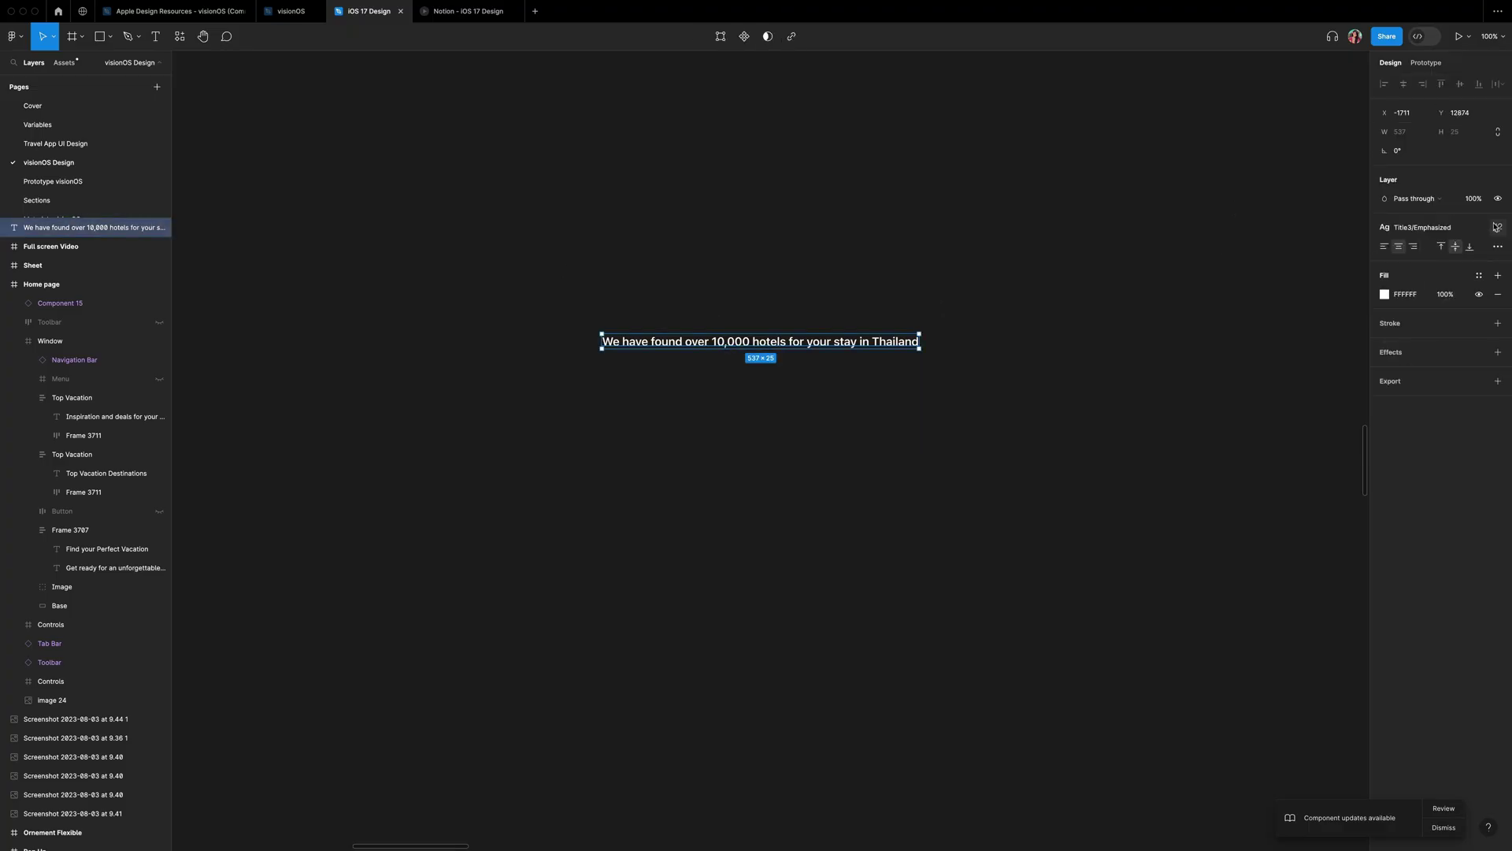
- Detach the text style from the "We have found over 10,000 hotels for your stay in Thailand" line and search the fonts for "mons"
{"action": "left_click", "coordinate": [1494, 227]}
{"action": "left_click", "coordinate": [1410, 246]}
{"action": "type", "text": "mons"}
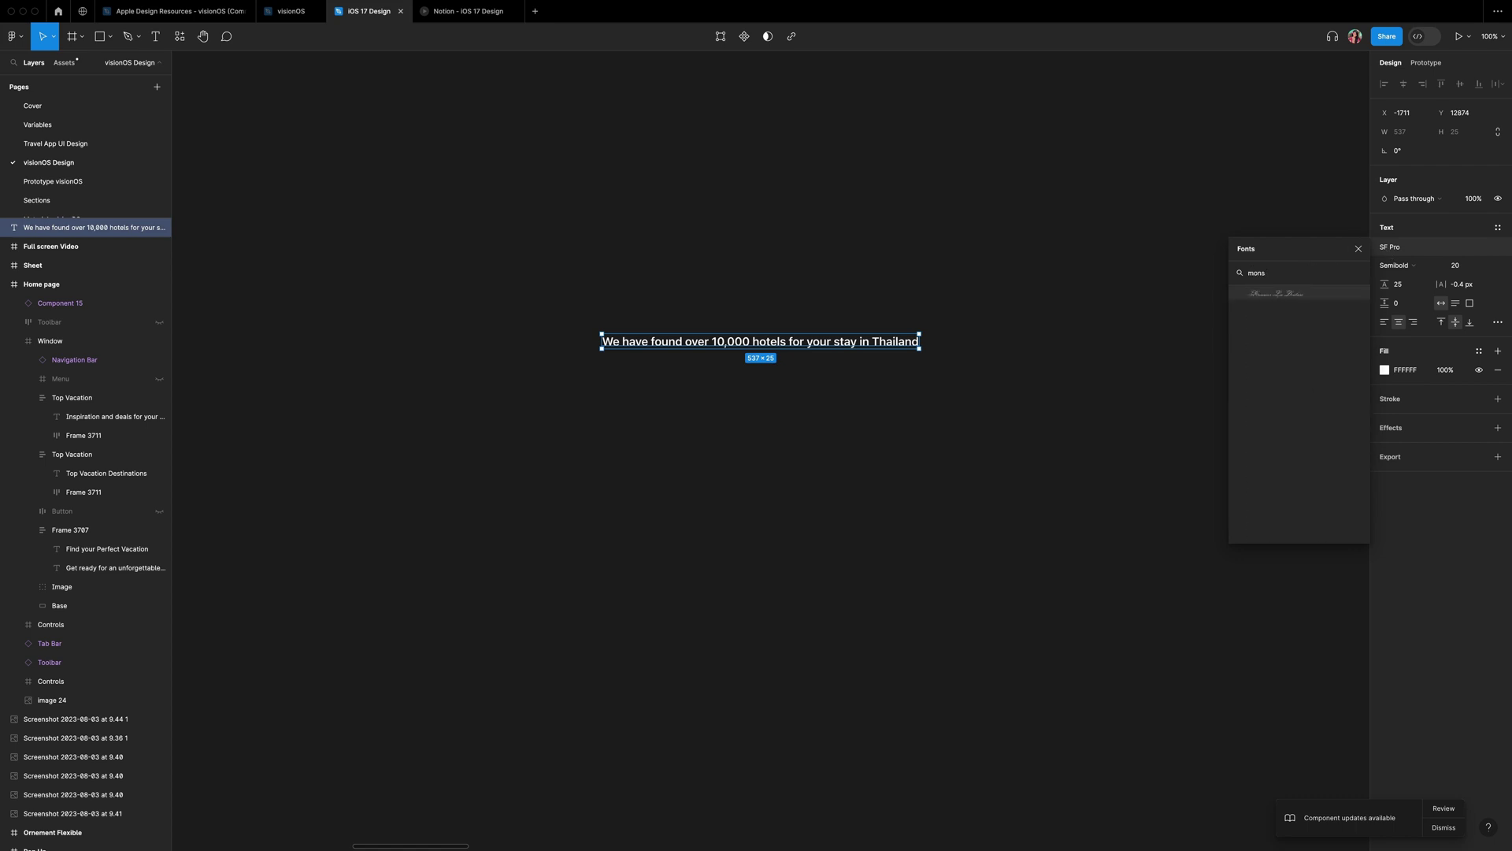
{"action": "left_click", "coordinate": [1300, 433]}
{"action": "key", "text": "k"}
{"action": "left_click_drag", "start_coordinate": [933, 353], "coordinate": [712, 549]}
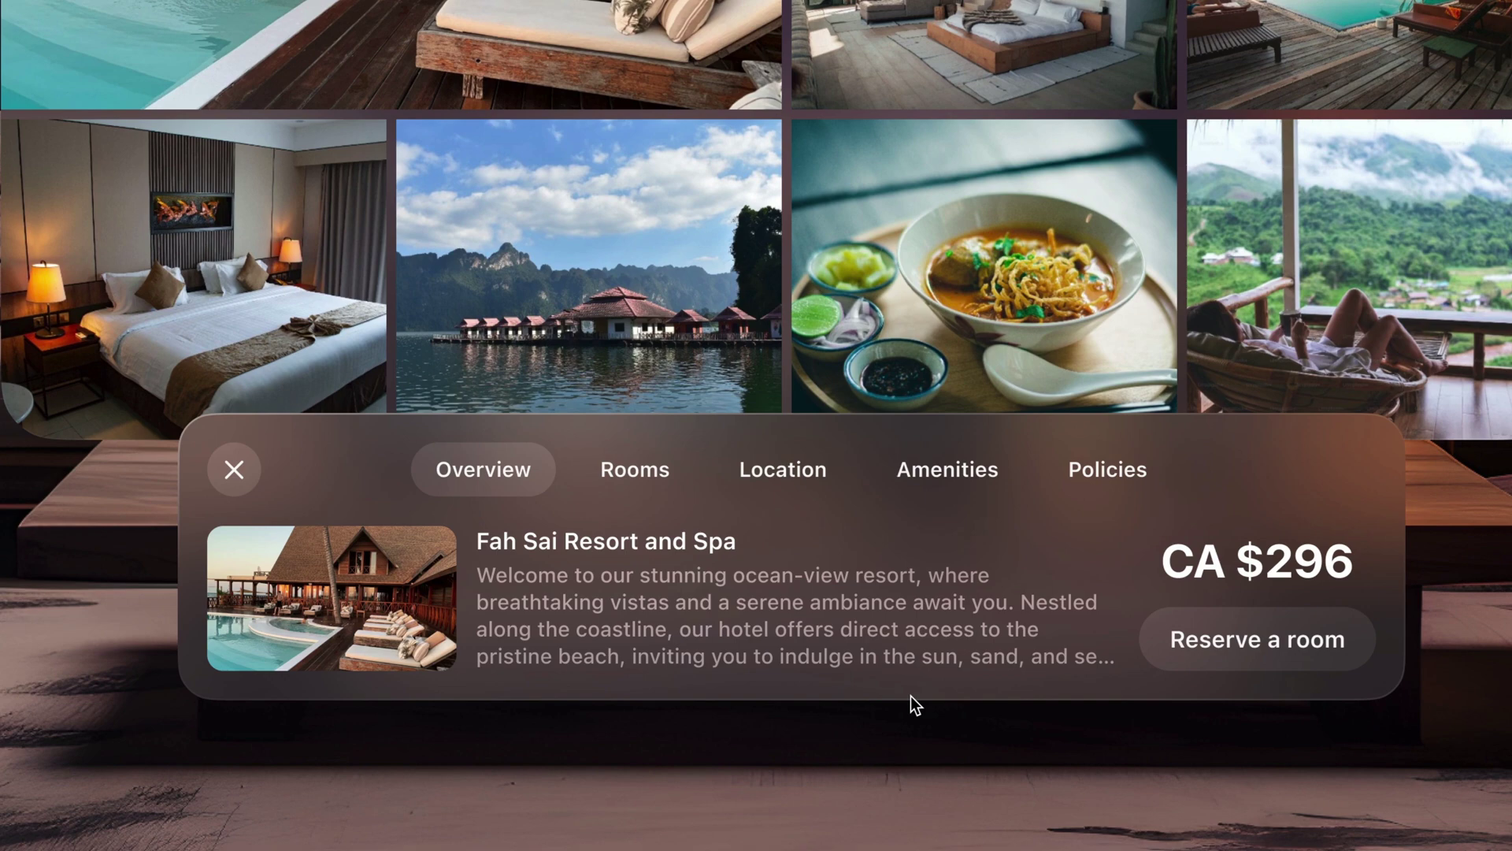
- Recolour the Fah Sai Resort and Spa description with the document blue 2B8FF3, and mute it to the grey-blue A1AEBB
{"action": "left_click", "coordinate": [634, 623]}
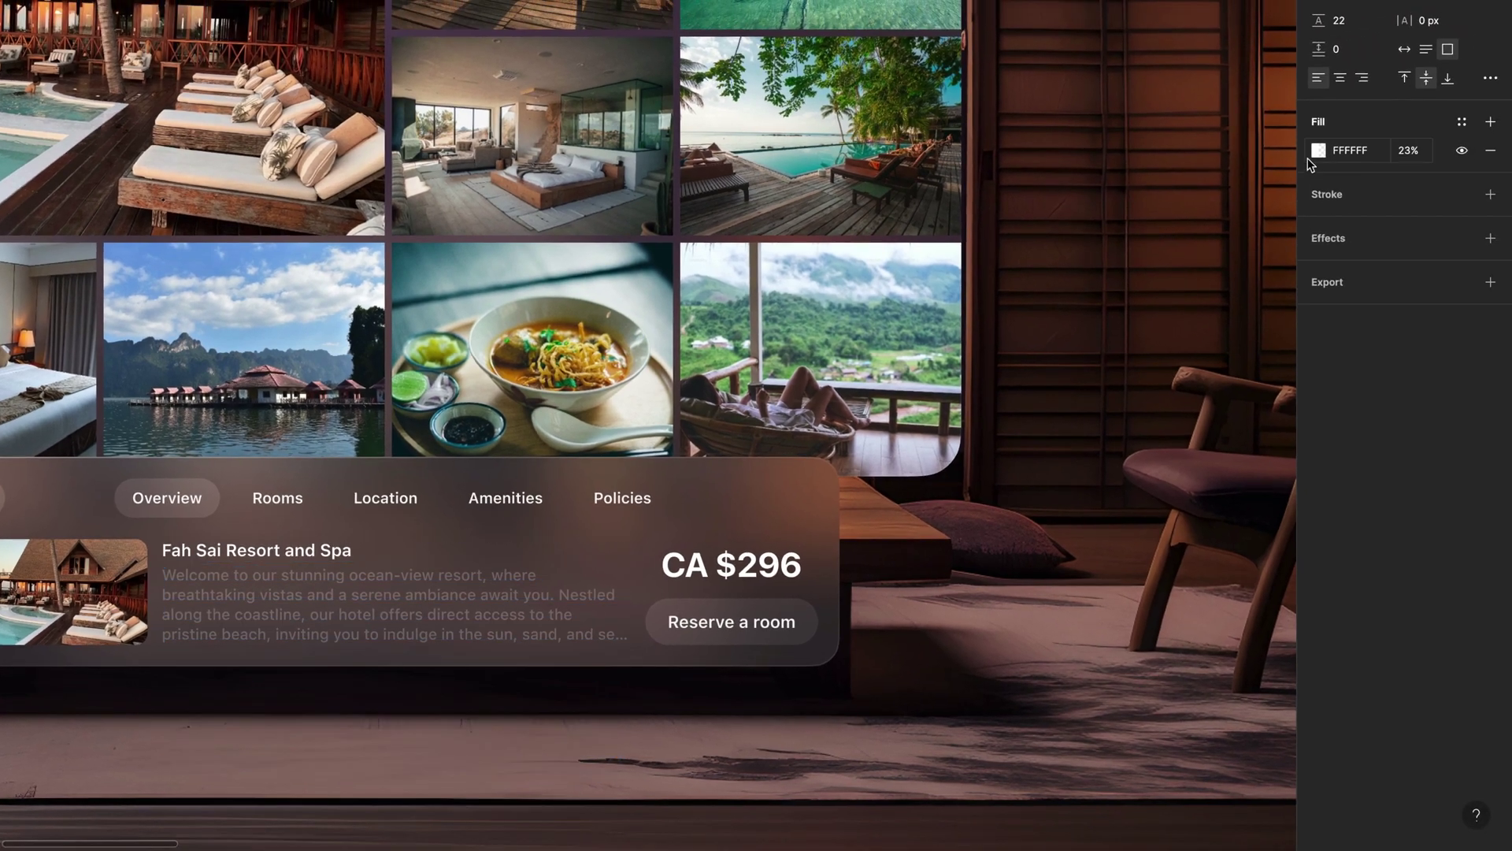
{"action": "left_click", "coordinate": [1390, 134]}
{"action": "left_click", "coordinate": [1168, 619]}
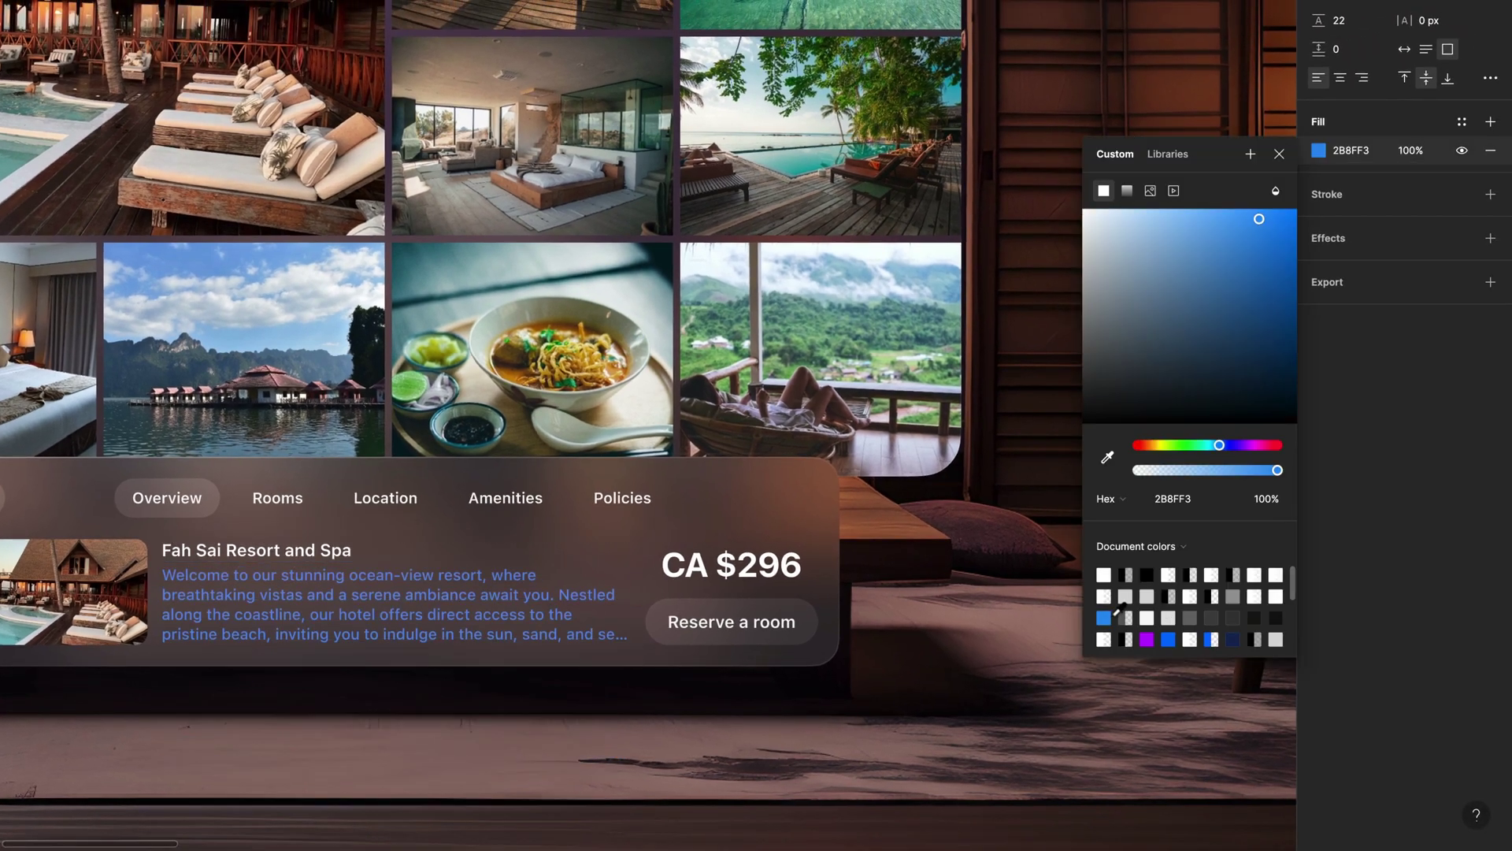
{"action": "left_click_drag", "start_coordinate": [1254, 250], "coordinate": [1113, 272]}
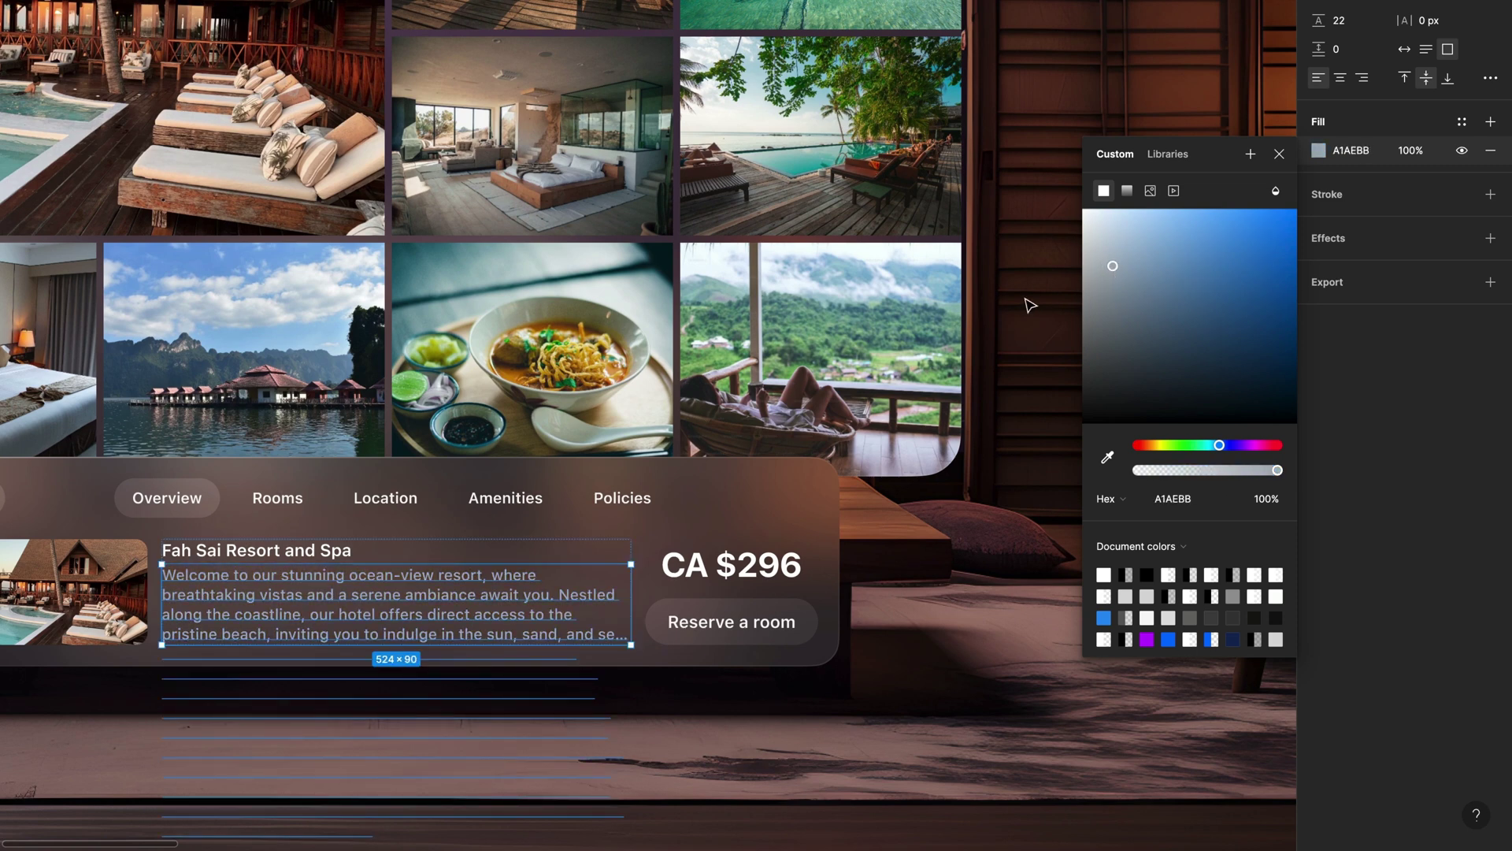
{"action": "left_click", "coordinate": [1085, 318]}
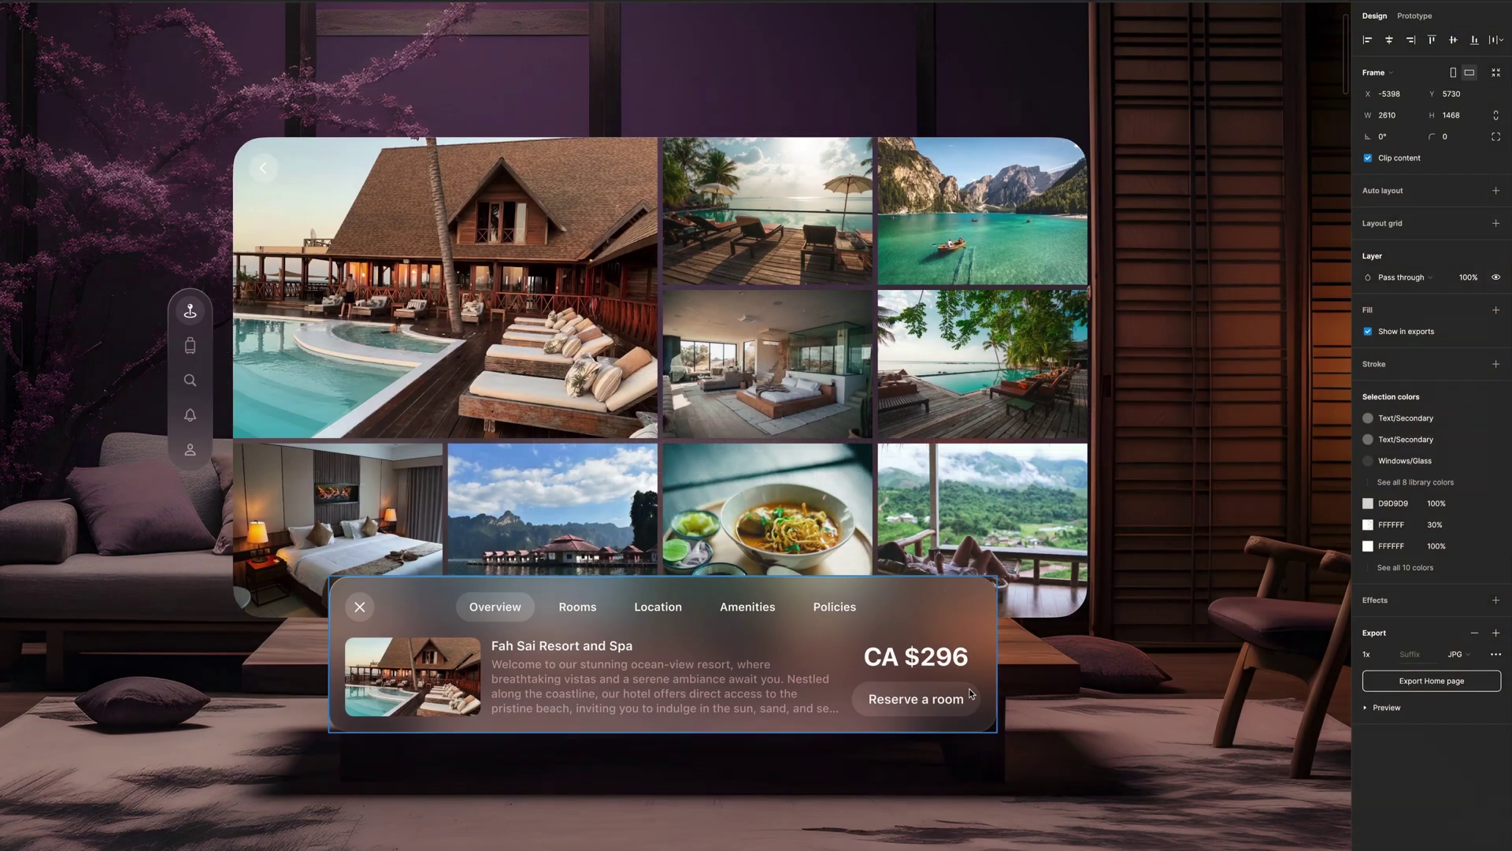
- Fill the Reserve a room button in the Fah Sai Resort panel with the SystemIndigo brand colour style
{"action": "left_click", "coordinate": [971, 694]}
{"action": "left_click", "coordinate": [972, 694]}
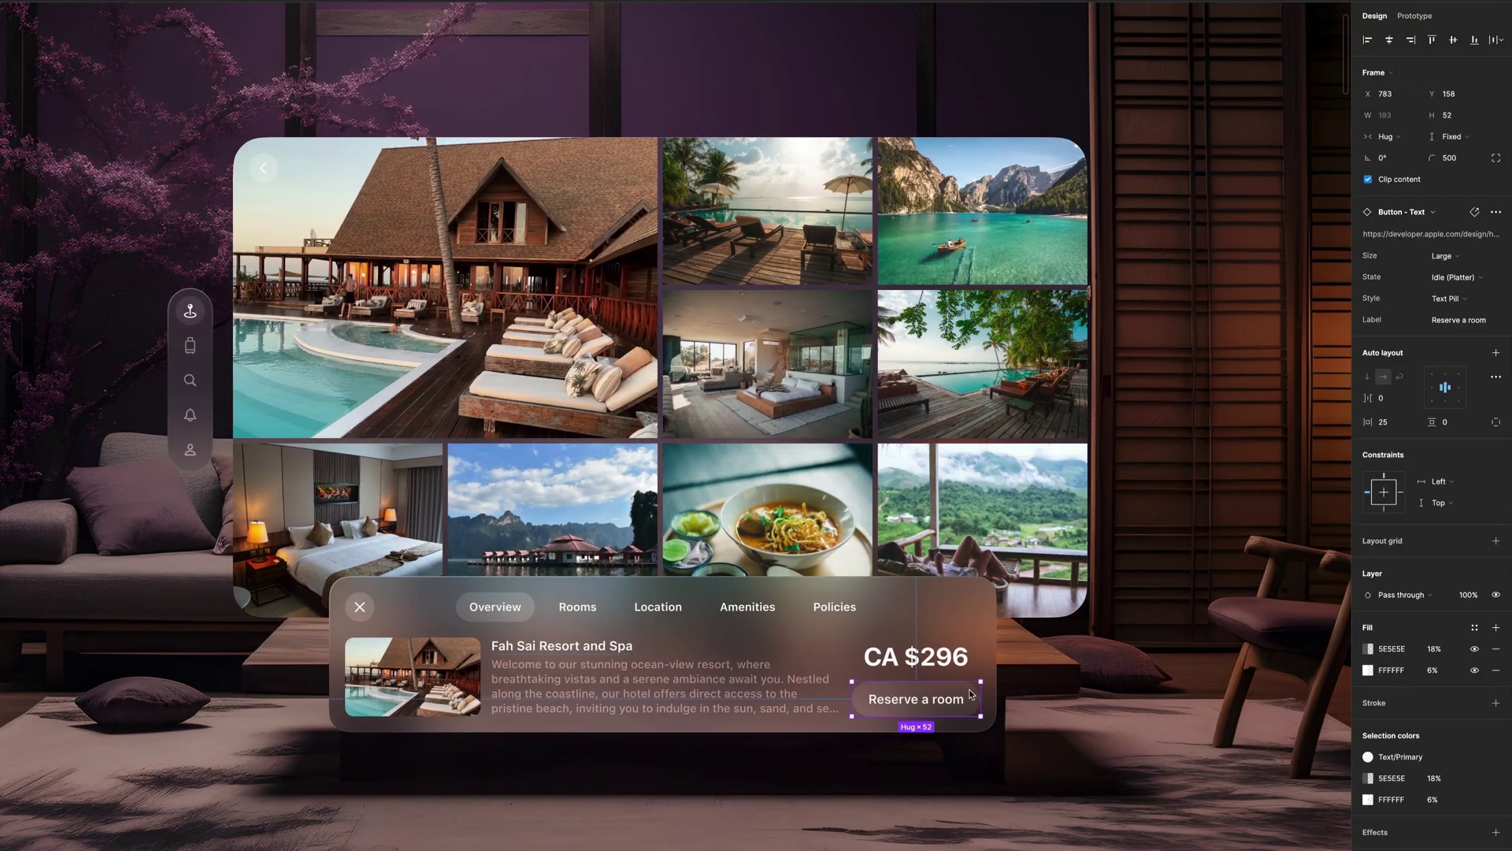
{"action": "left_click", "coordinate": [1475, 627]}
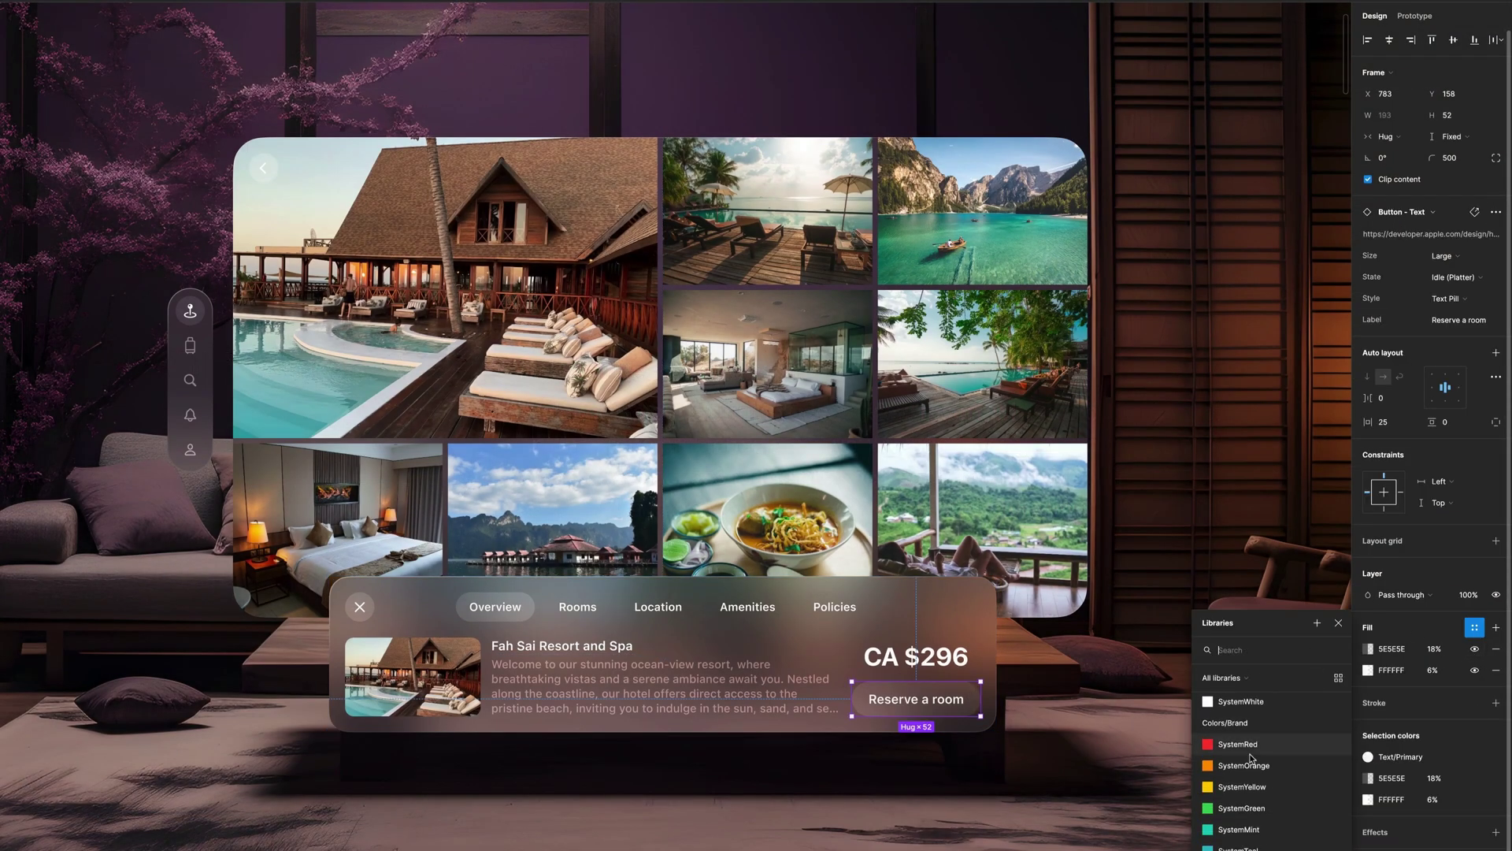
{"action": "scroll", "coordinate": [1260, 756], "scroll_direction": "down", "scroll_amount": 3}
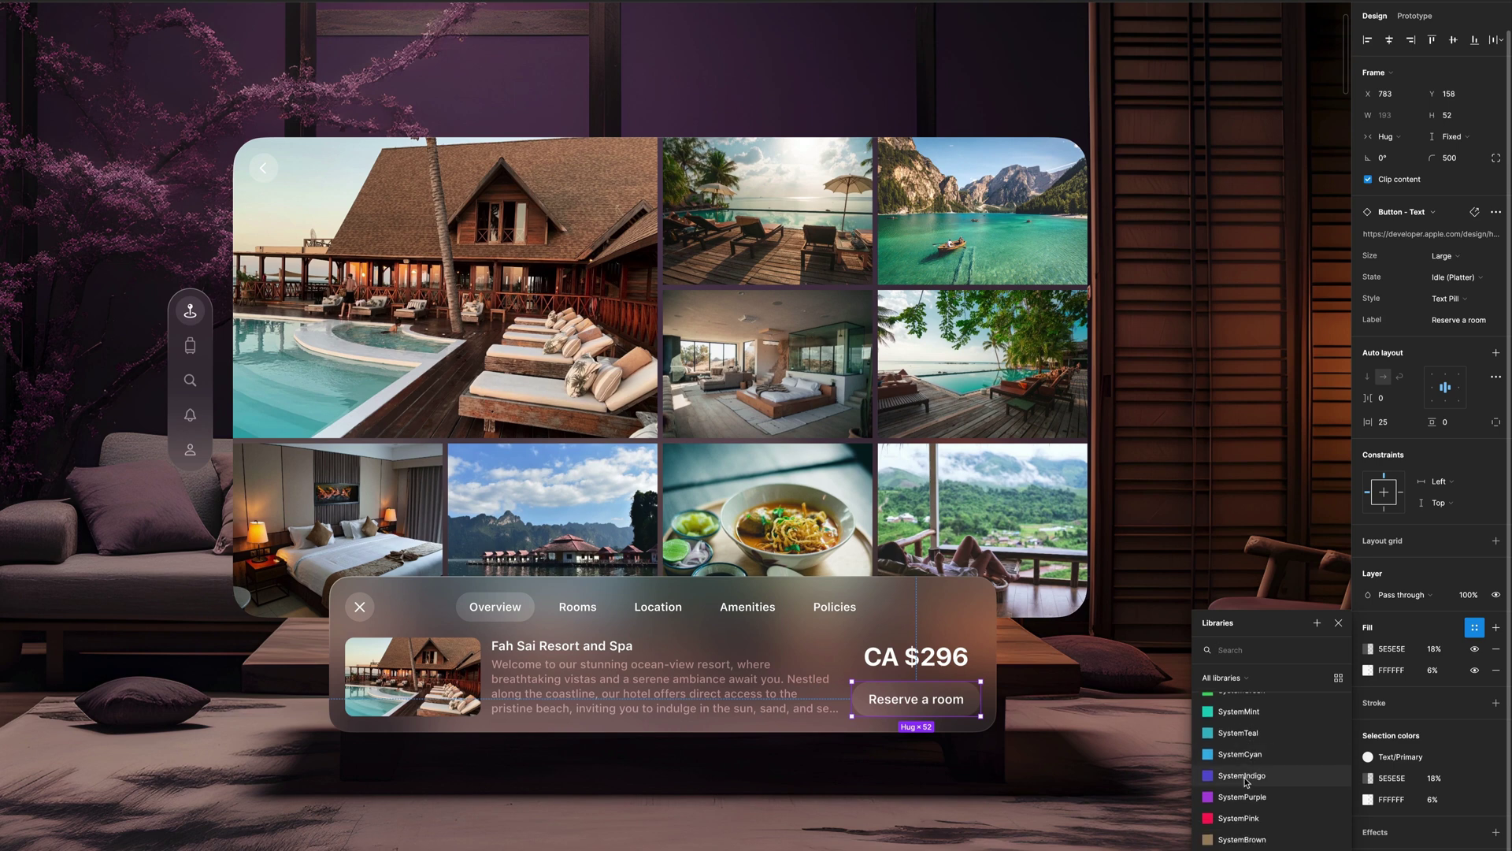
{"action": "left_click", "coordinate": [1246, 780]}
{"action": "left_click", "coordinate": [1246, 782]}
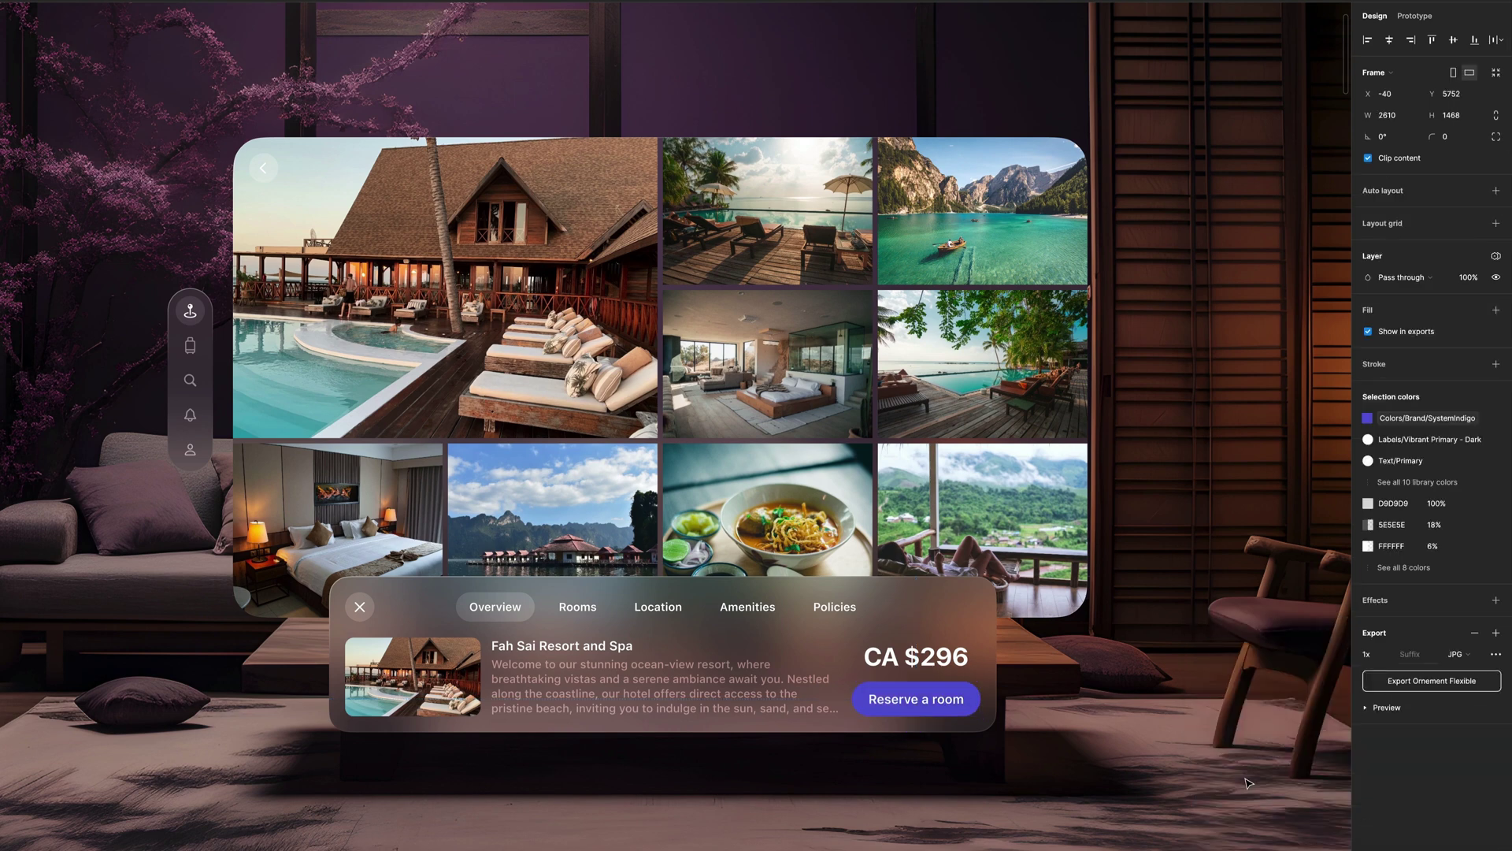
- Try SystemCyan, SystemMint, SystemPurple and SystemBlue on the Reserve a room button, and return it to SystemIndigo
{"action": "left_click", "coordinate": [1418, 419]}
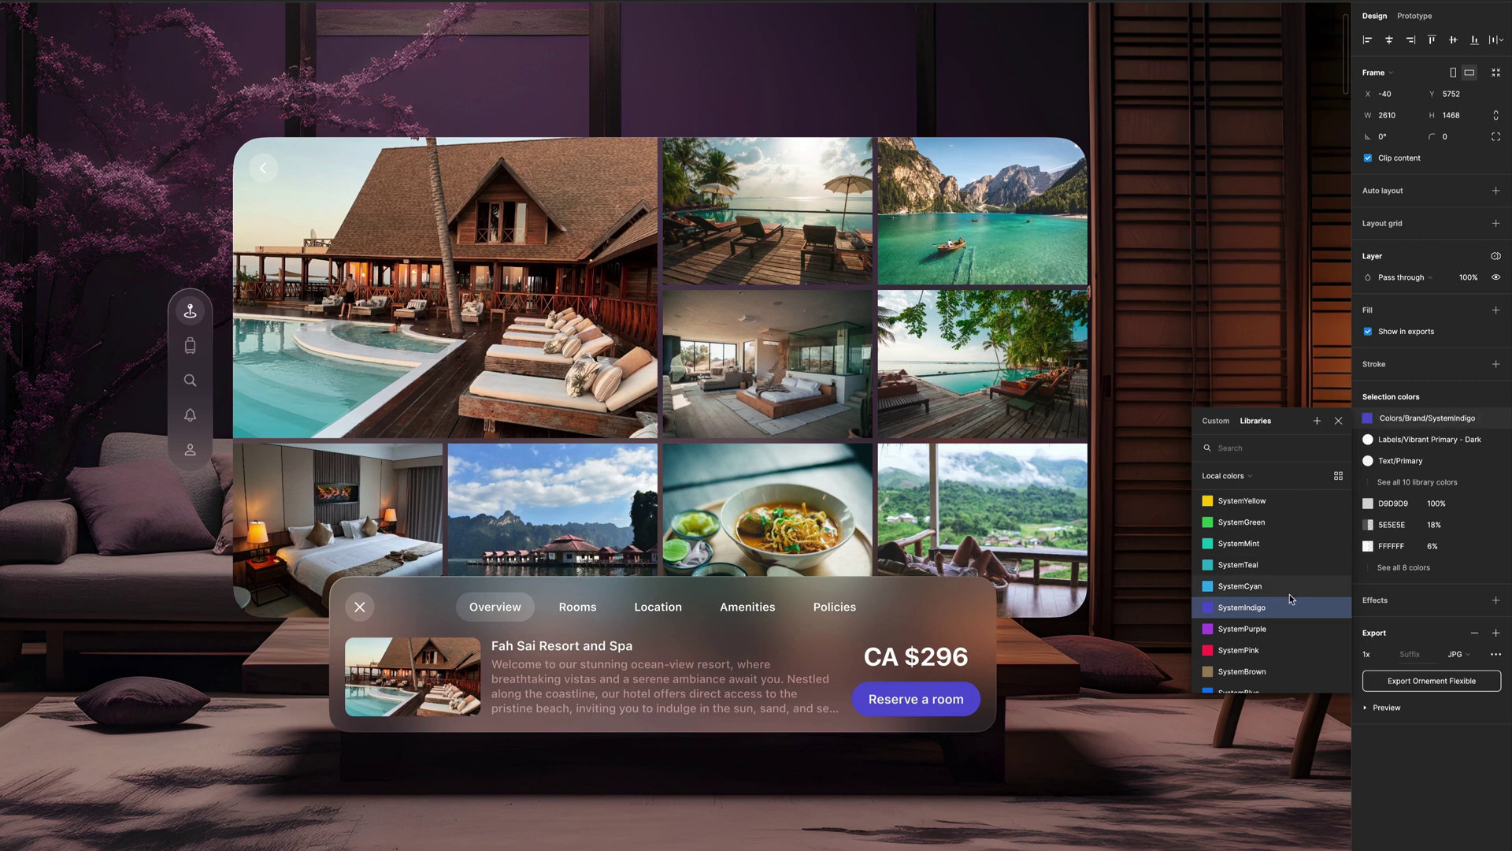
{"action": "left_click", "coordinate": [1281, 592]}
{"action": "left_click", "coordinate": [1418, 419]}
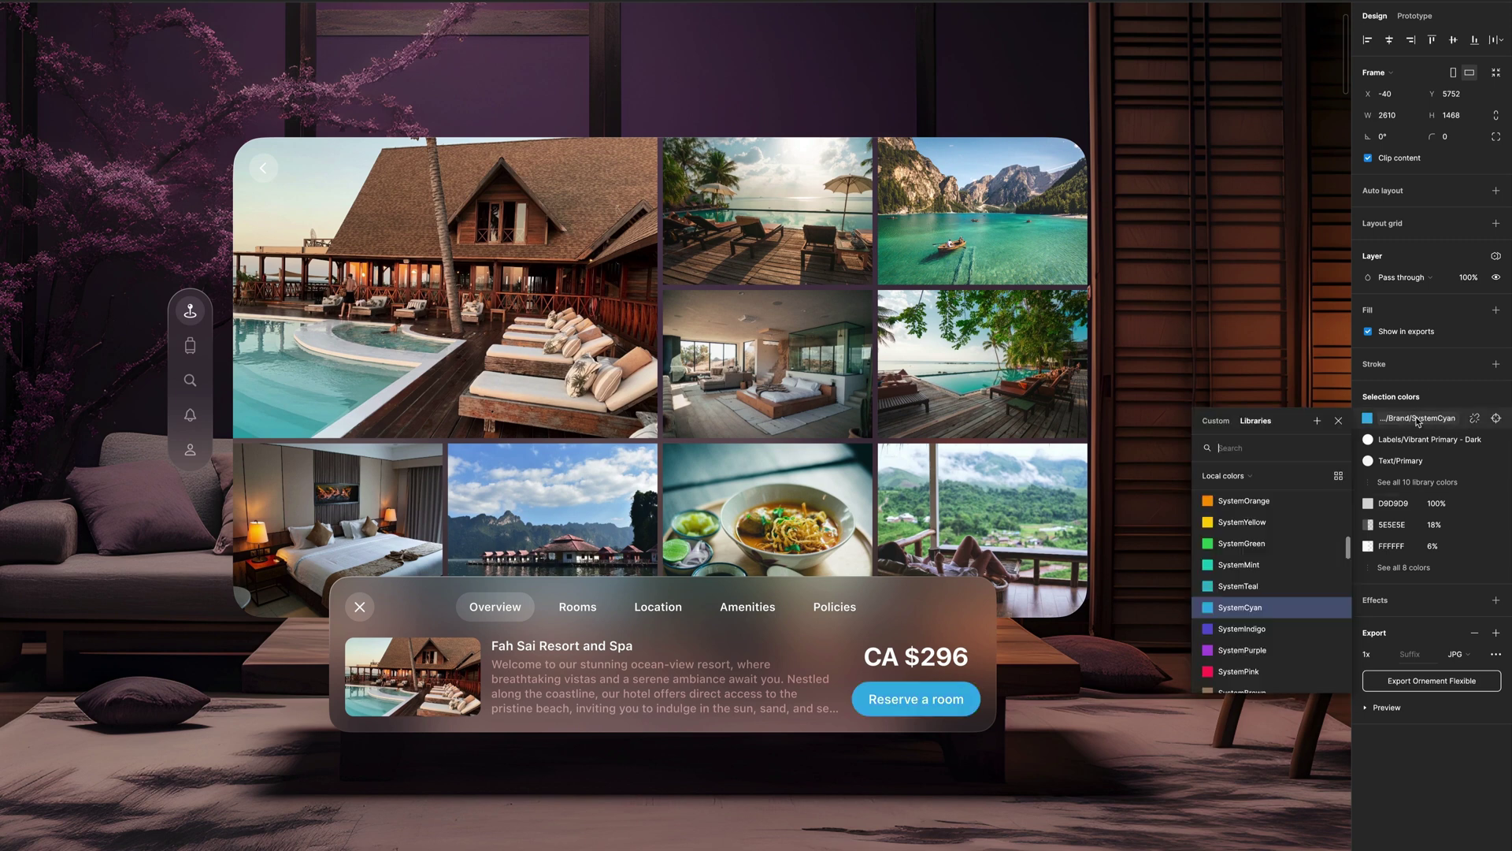
{"action": "left_click", "coordinate": [1268, 560]}
{"action": "left_click", "coordinate": [1418, 419]}
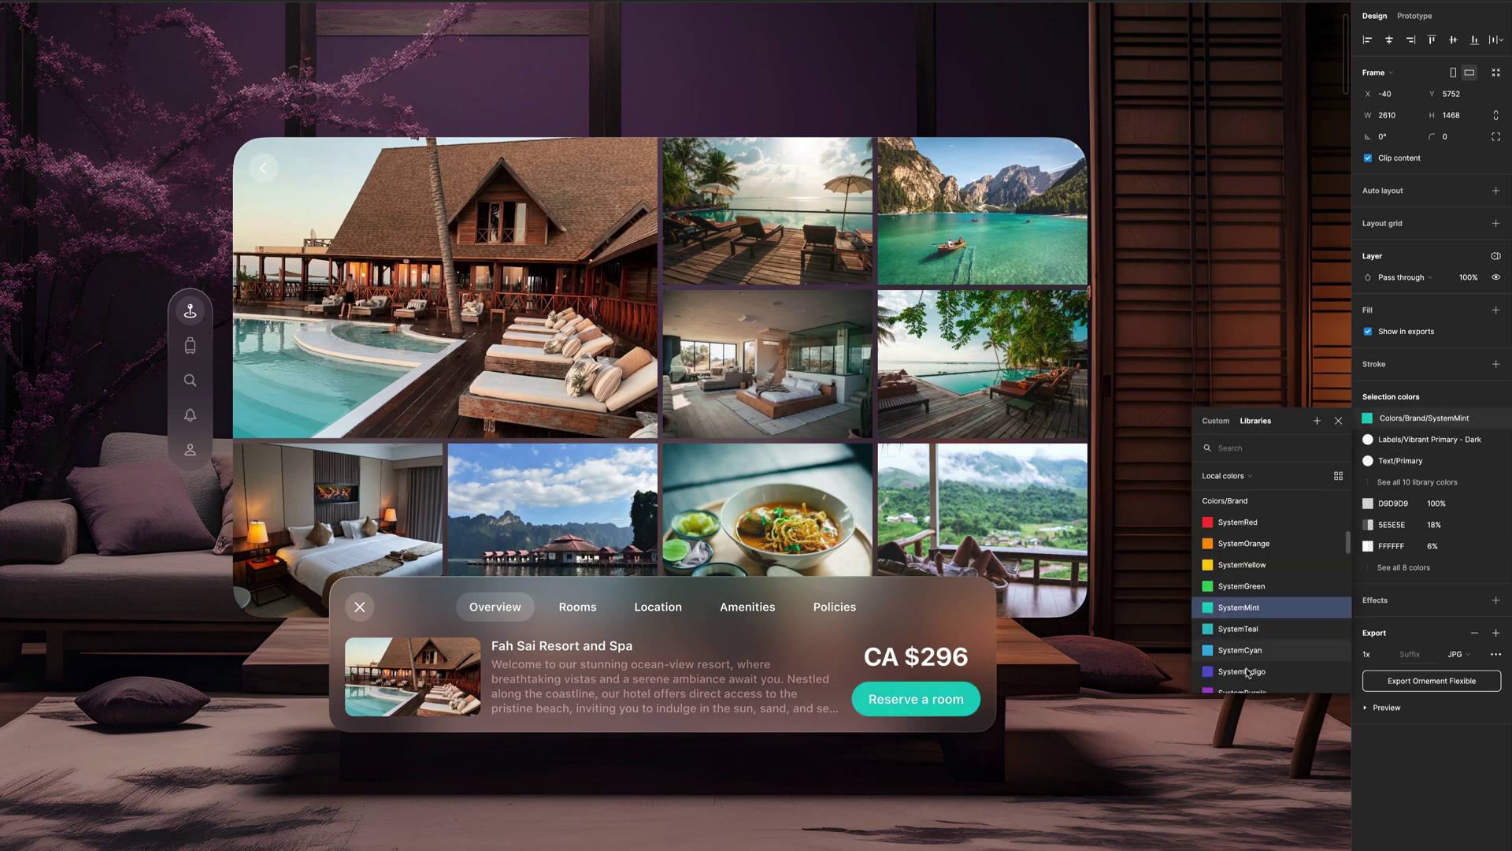
{"action": "left_click", "coordinate": [1260, 679]}
{"action": "left_click", "coordinate": [1418, 419]}
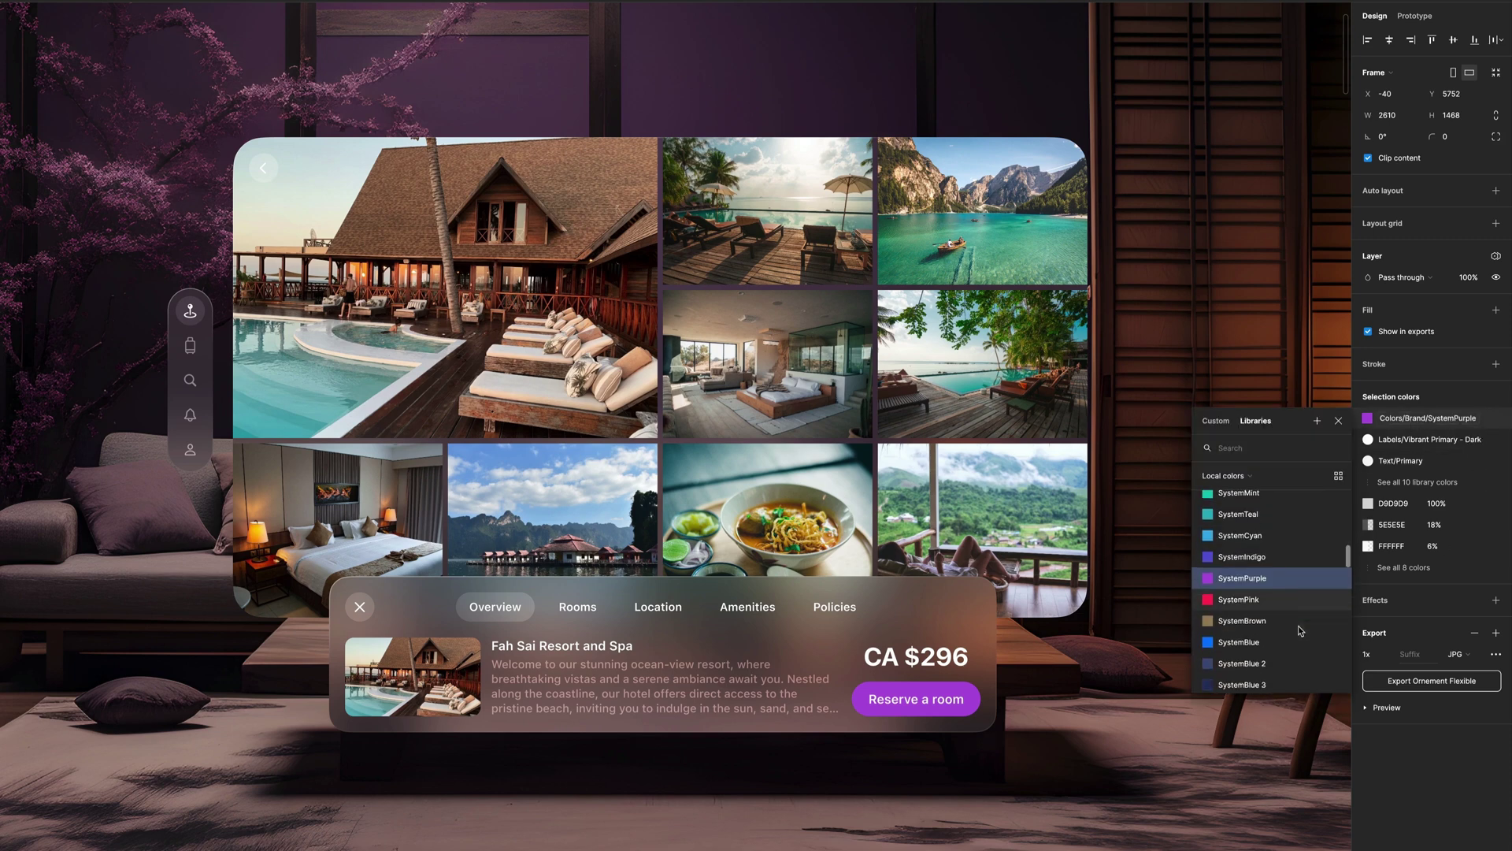
{"action": "left_click", "coordinate": [1258, 609]}
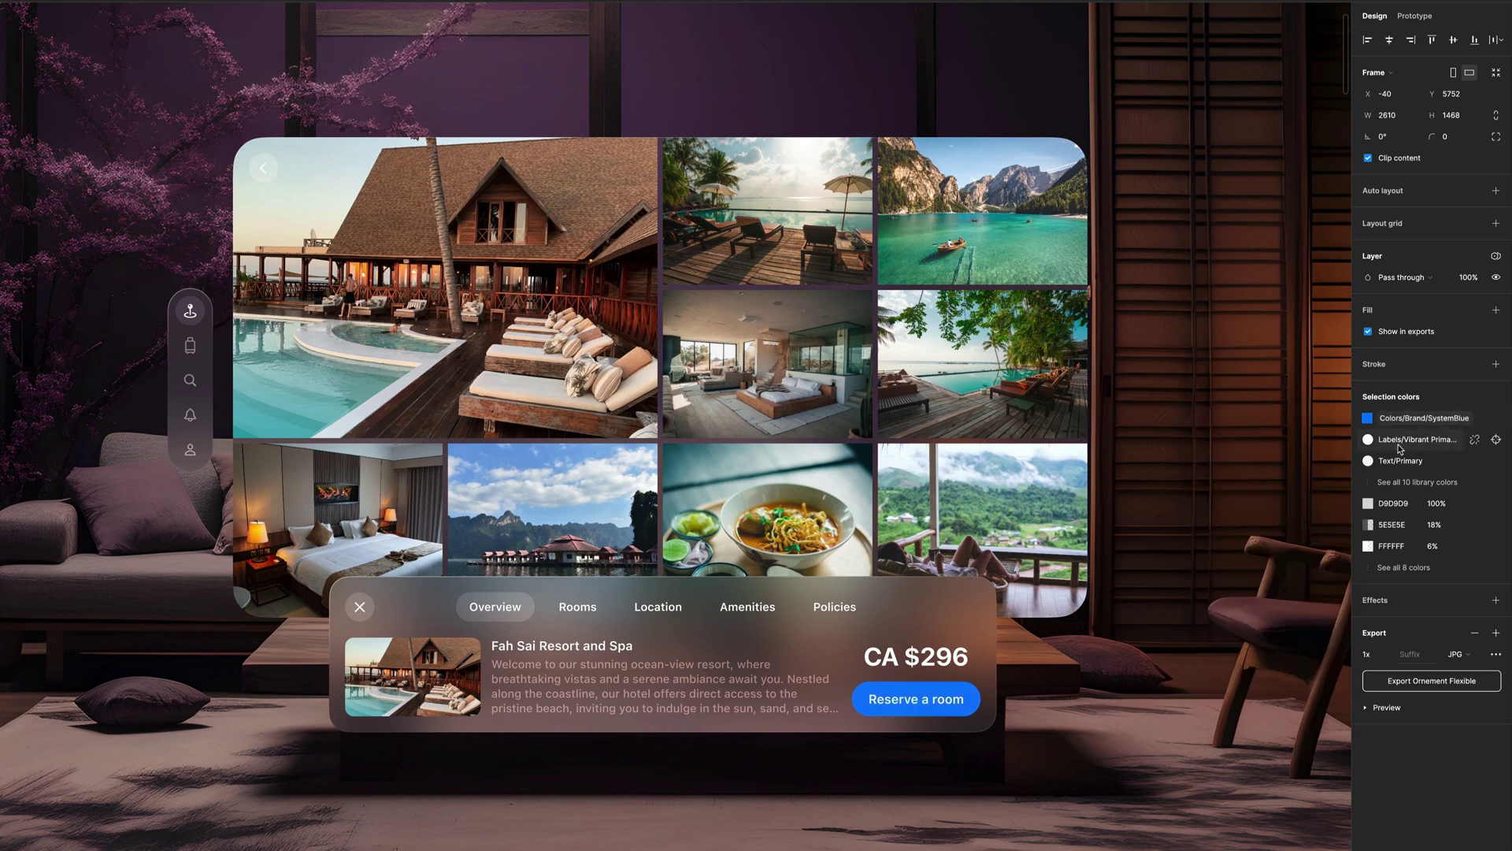
{"action": "left_click", "coordinate": [1418, 418]}
{"action": "scroll", "coordinate": [1290, 598], "scroll_direction": "down", "scroll_amount": 3}
{"action": "left_click", "coordinate": [1243, 560]}
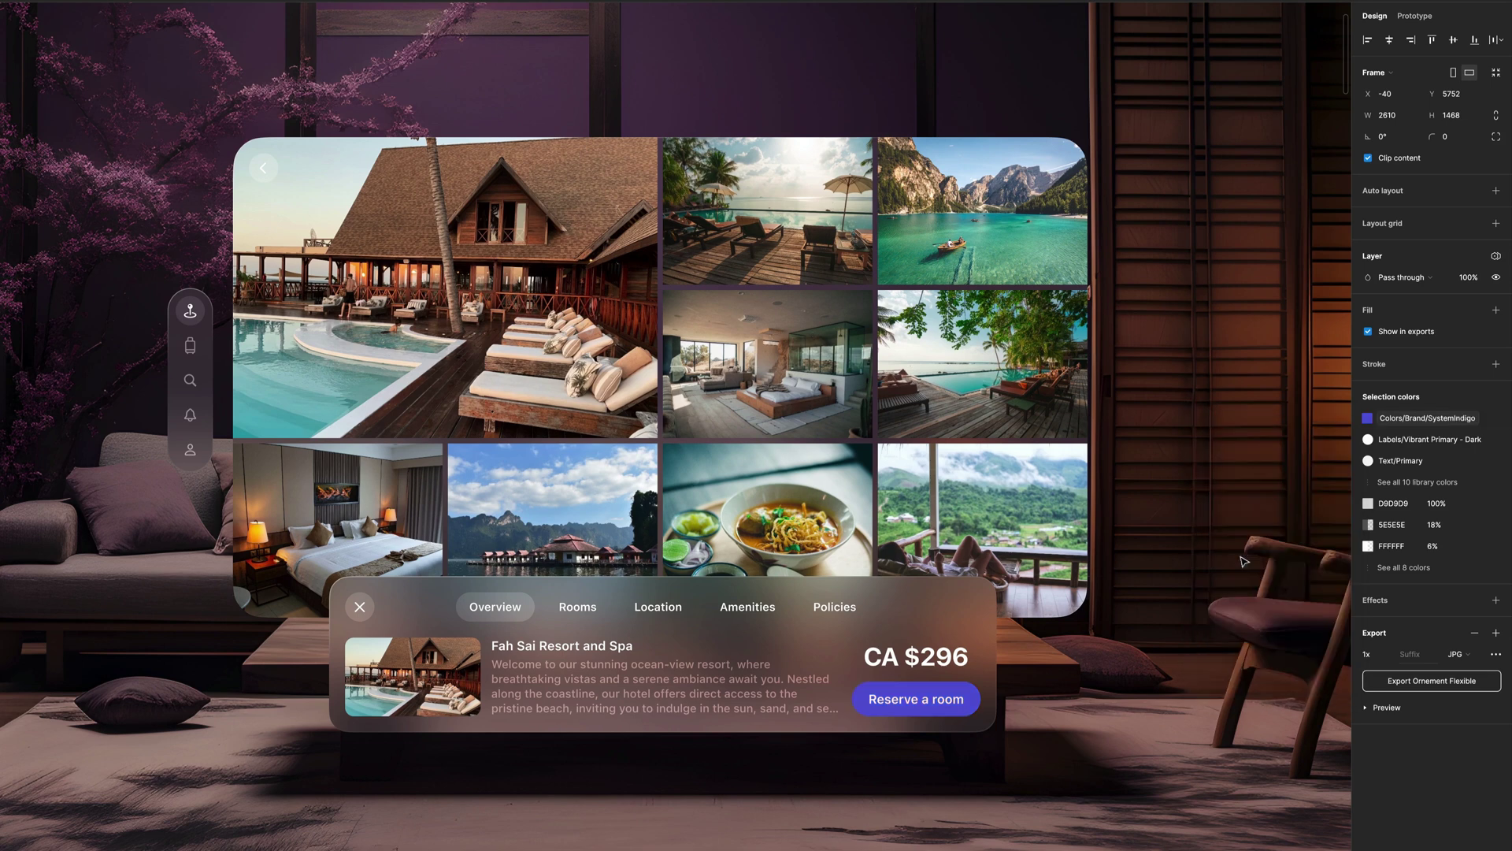
- Try SystemTeal and a neighbouring brand colour style on the Reserve a room button
{"action": "left_click", "coordinate": [1418, 418]}
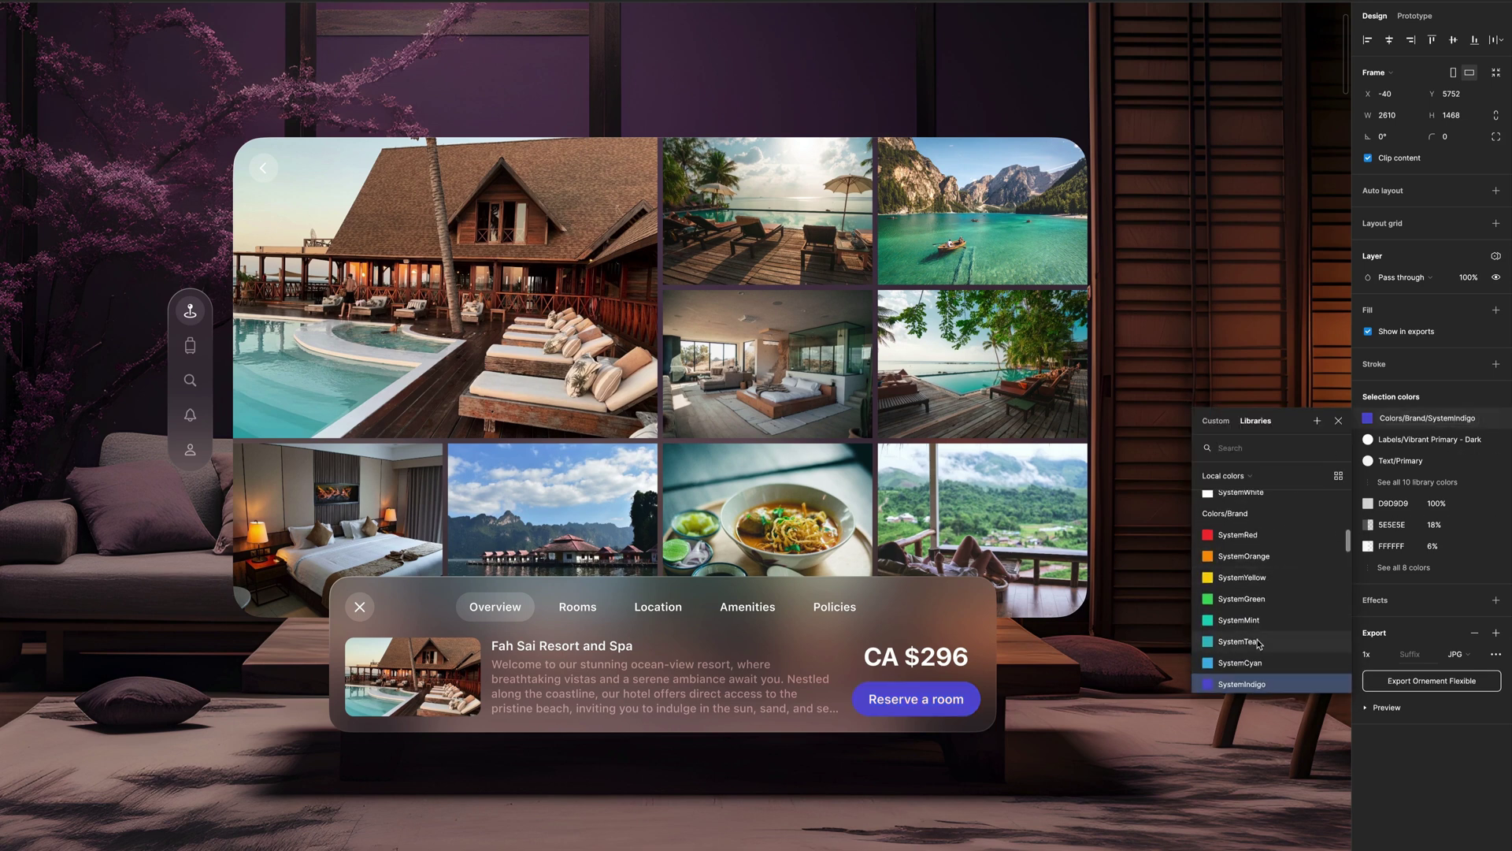
{"action": "left_click", "coordinate": [1260, 642]}
{"action": "left_click", "coordinate": [1418, 418]}
{"action": "left_click", "coordinate": [1252, 662]}
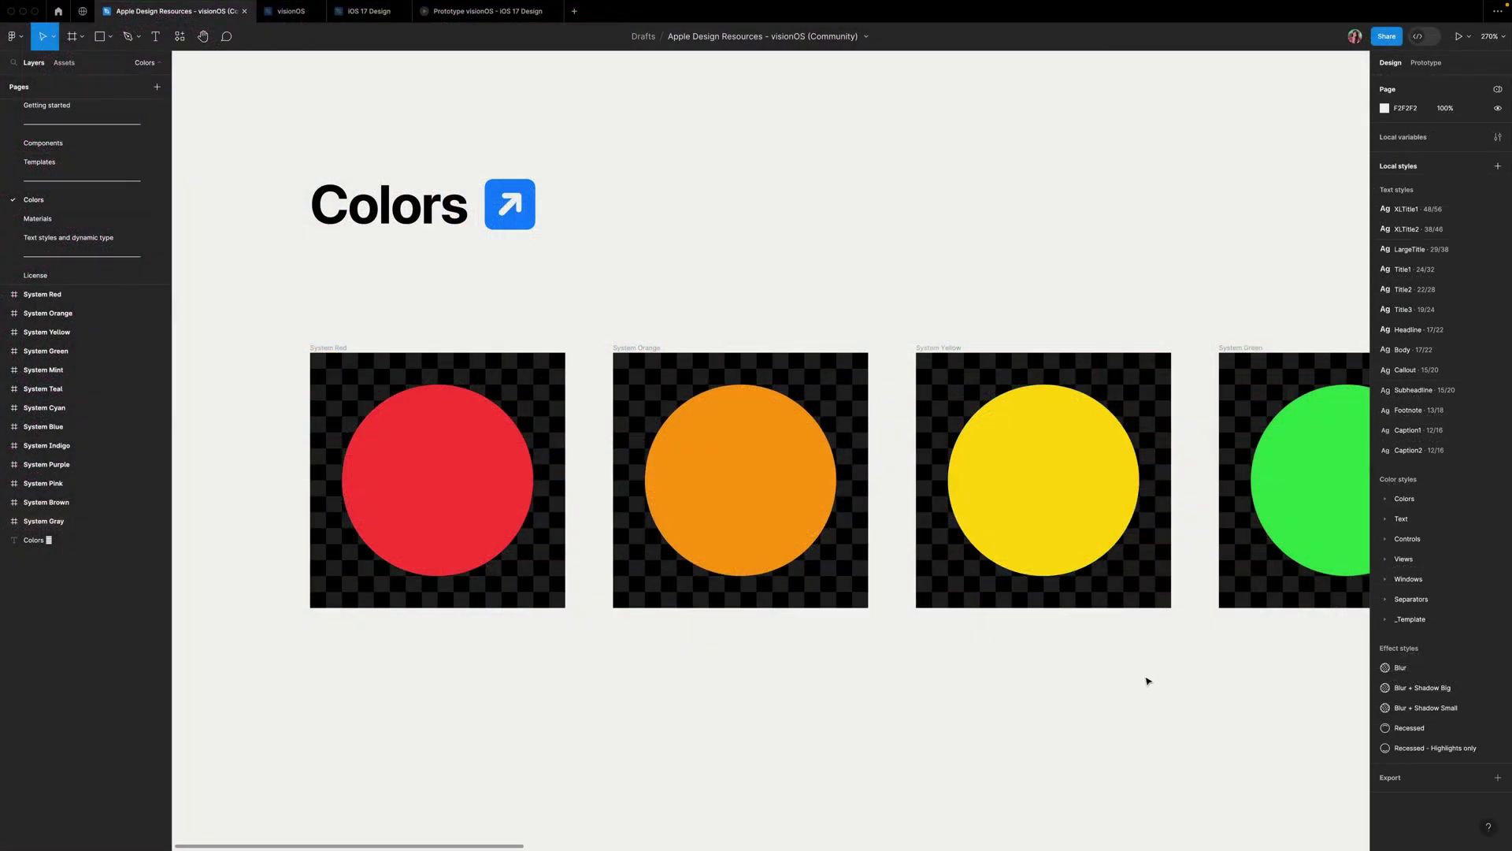
- Look through the system colour swatches on the Colors page of the Apple Design Resources file, from System Red onward
{"action": "scroll", "coordinate": [1146, 681], "scroll_direction": "right", "scroll_amount": 10}
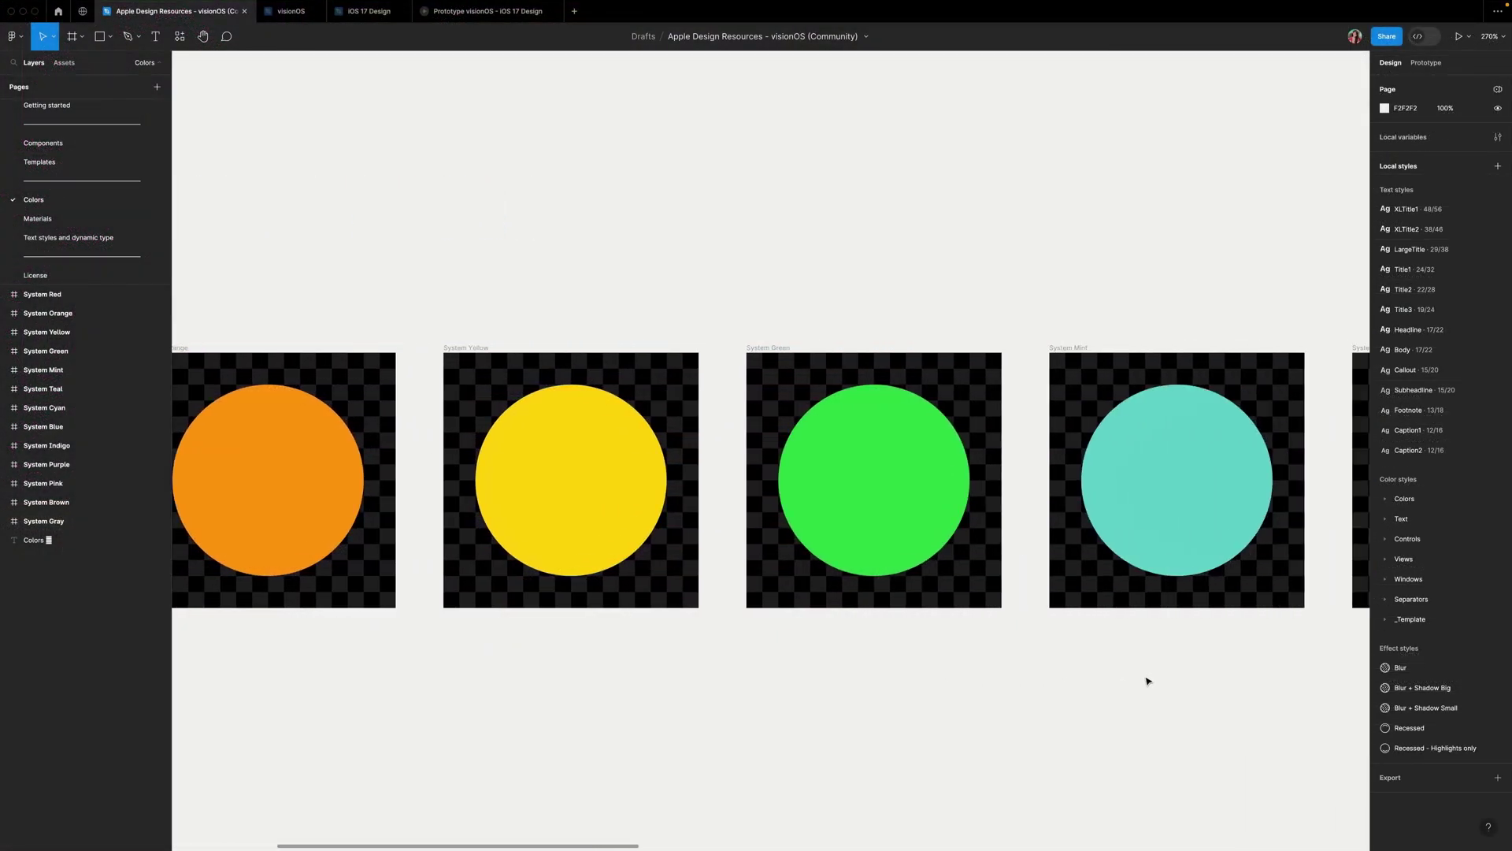
{"action": "scroll", "coordinate": [1147, 680], "scroll_direction": "right", "scroll_amount": 10}
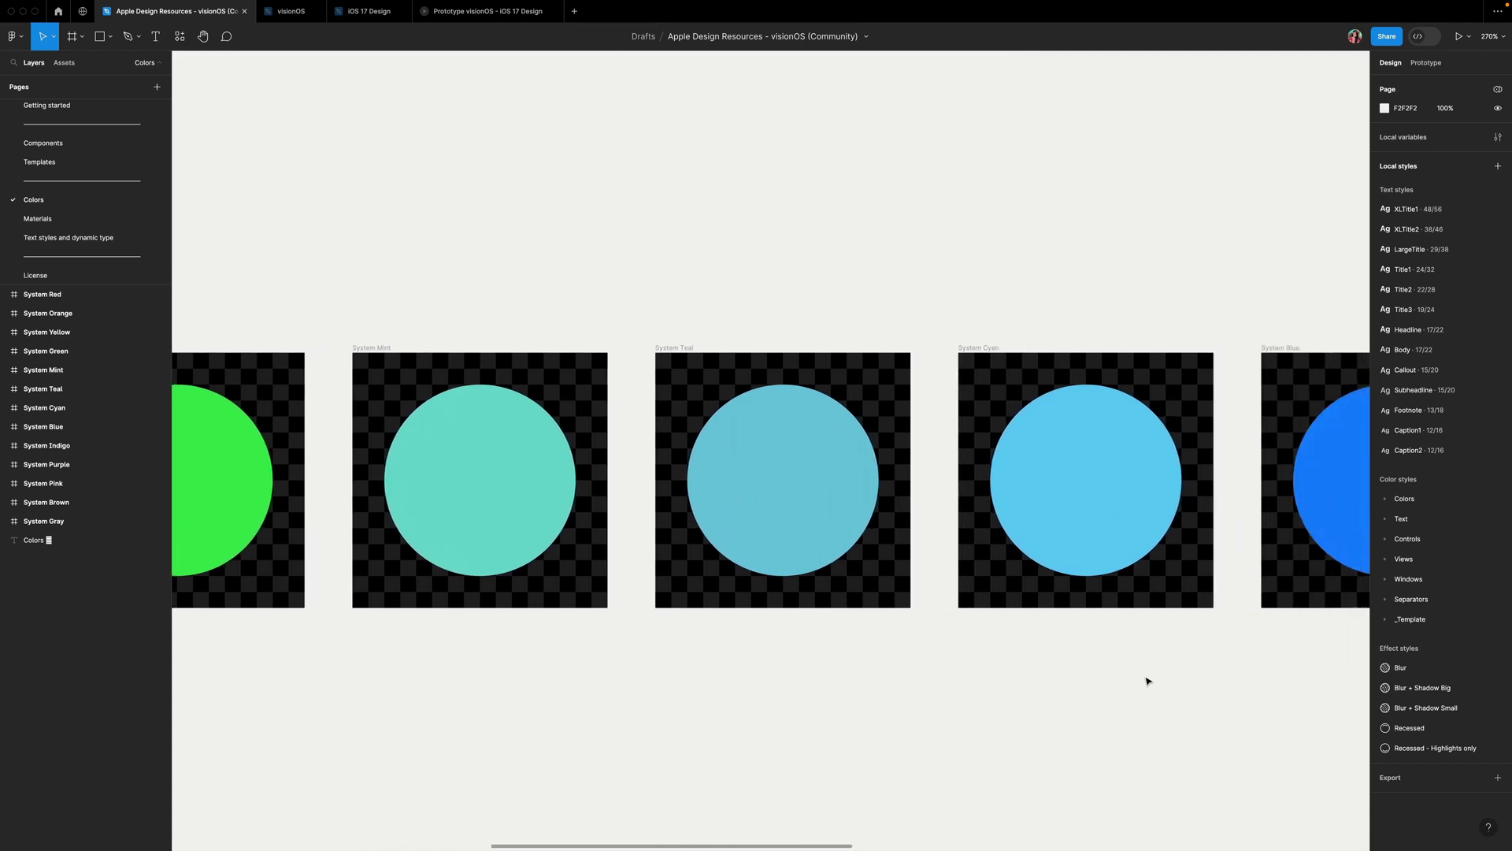
{"action": "scroll", "coordinate": [1147, 681], "scroll_direction": "right", "scroll_amount": 10}
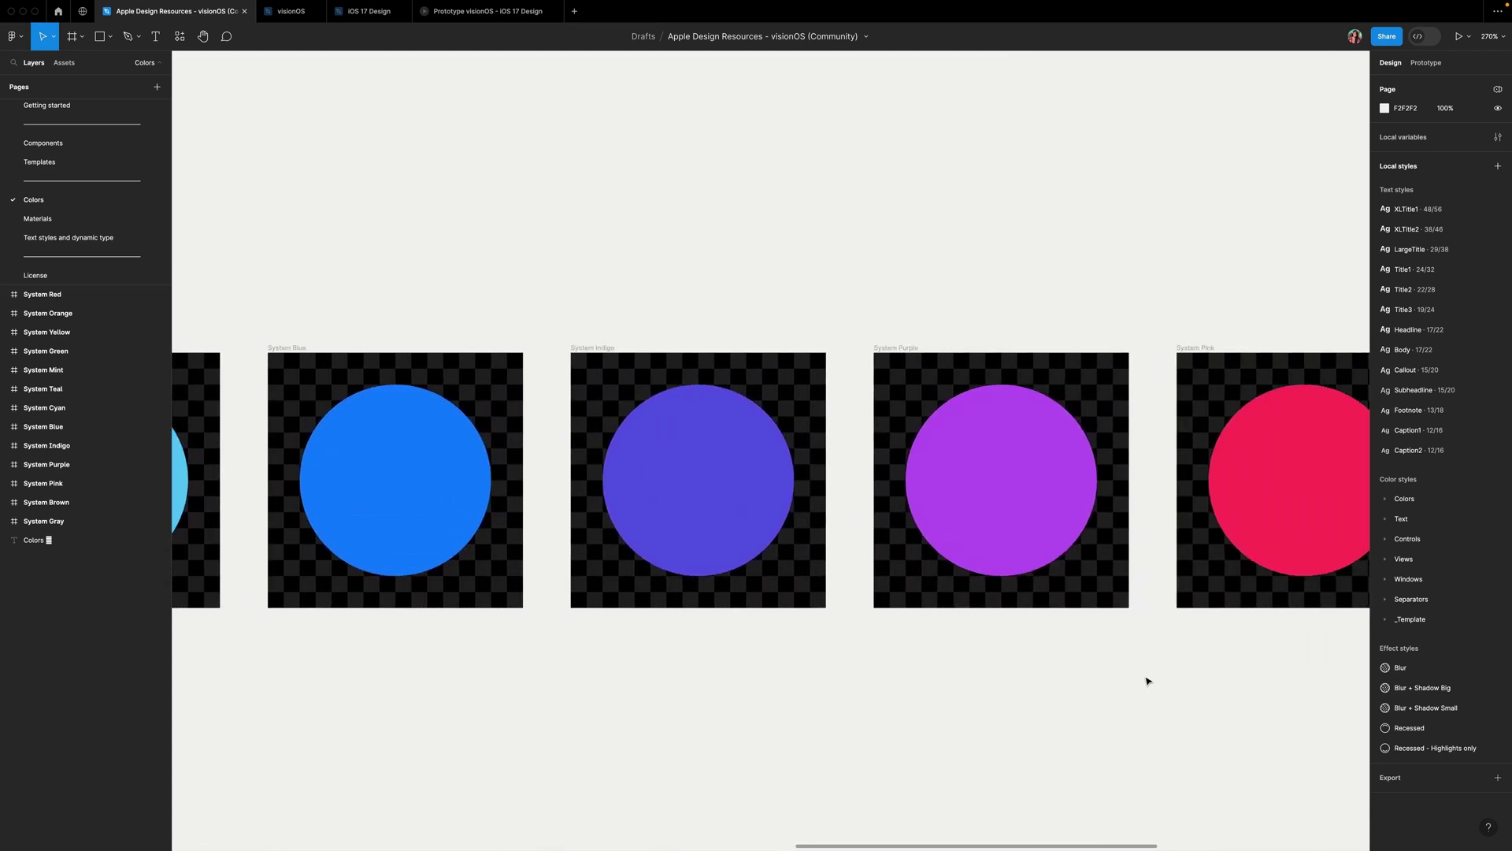
{"action": "scroll", "coordinate": [1147, 681], "scroll_direction": "right", "scroll_amount": 5}
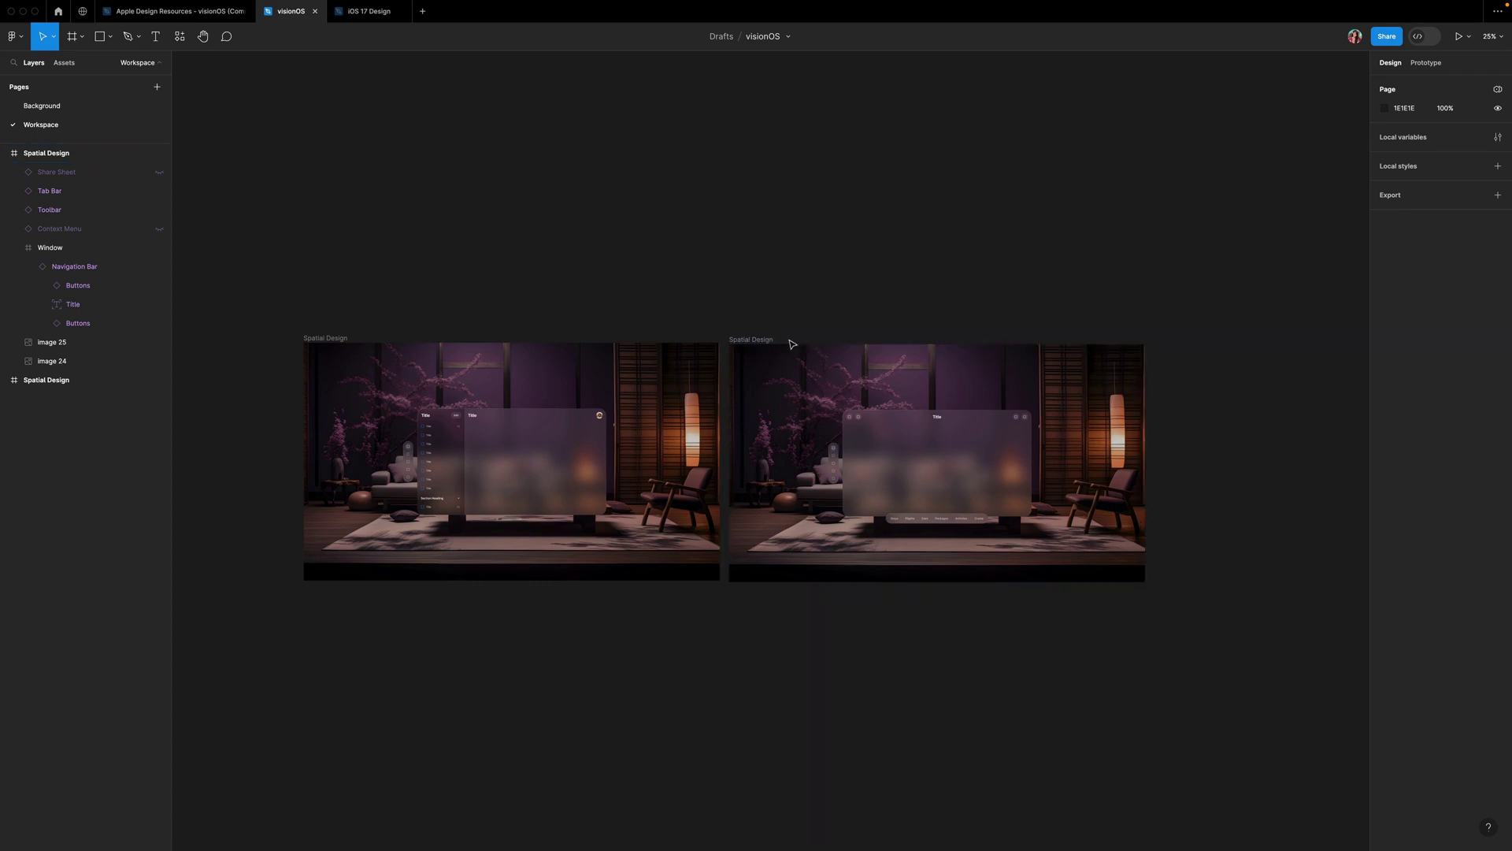
- In the visionOS file, draw a frame inside the glass window below its navigation buttons and size it 207 by 182
{"action": "key", "text": "shift+0"}
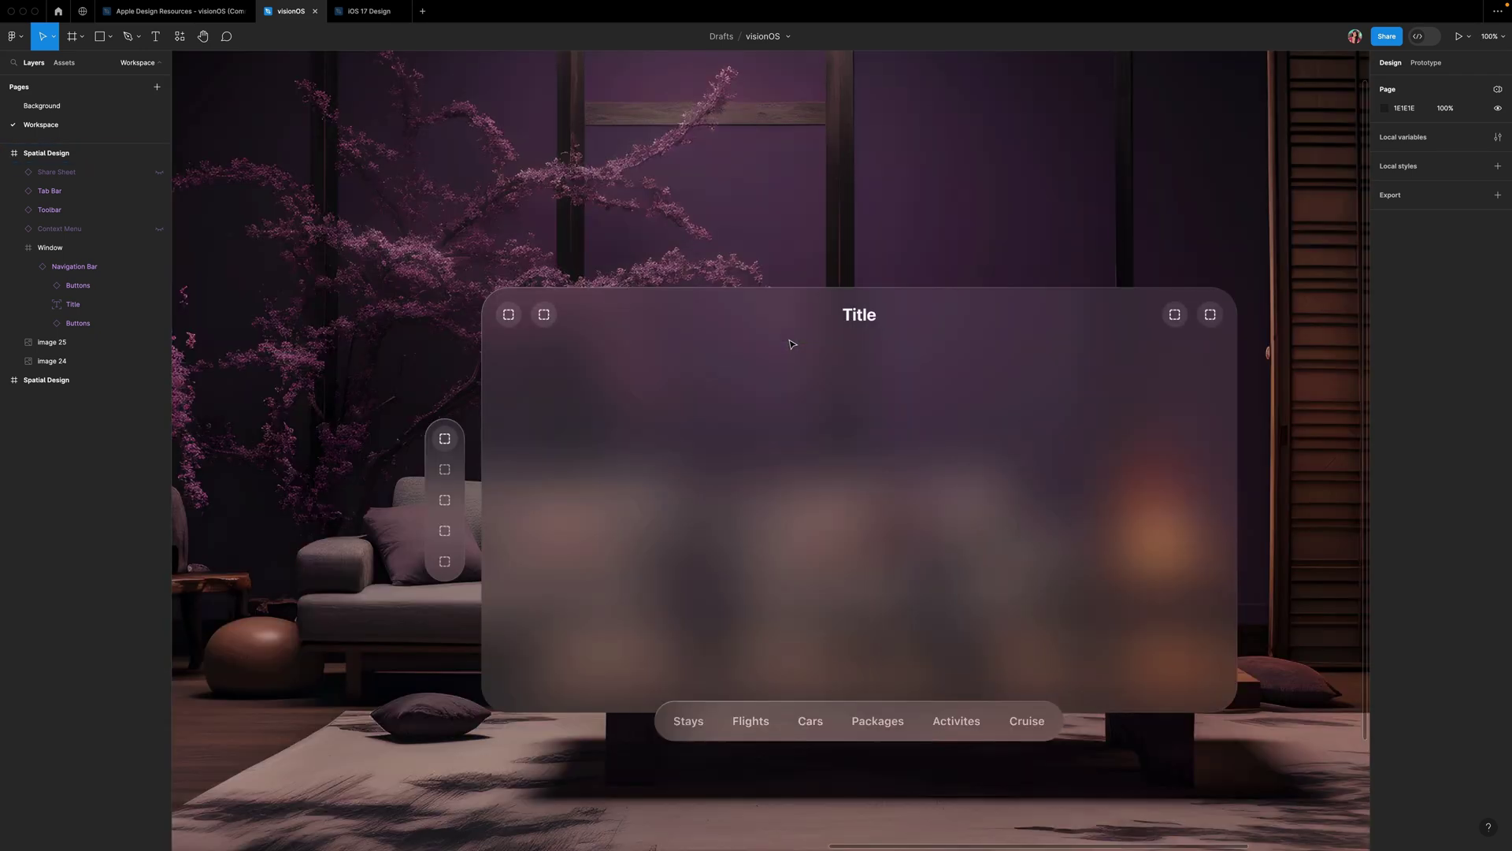
{"action": "scroll", "coordinate": [792, 344], "scroll_direction": "down", "scroll_amount": 2}
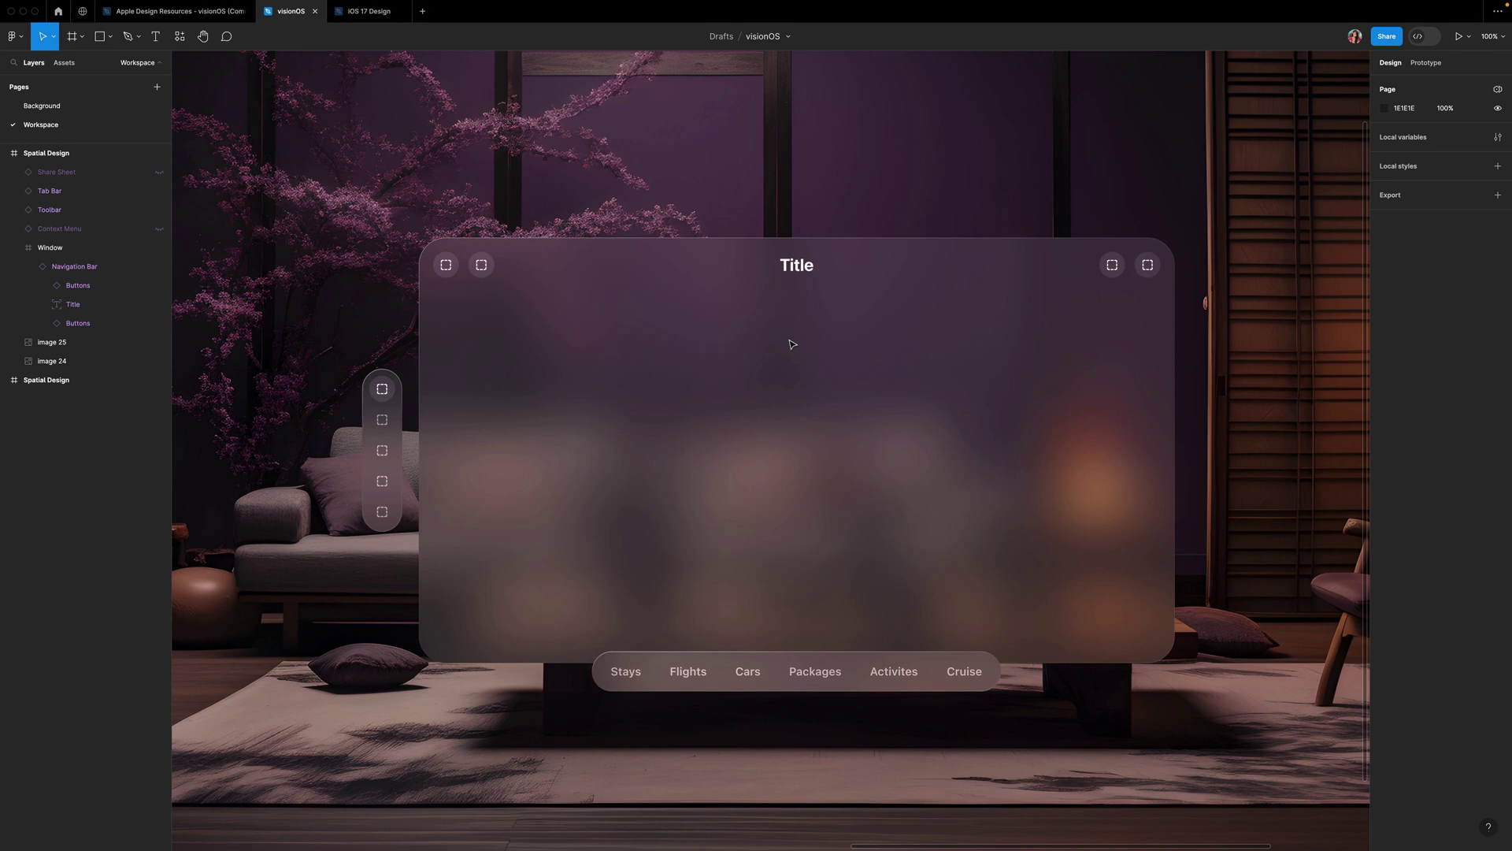
{"action": "scroll", "coordinate": [791, 345], "scroll_direction": "up", "scroll_amount": 5}
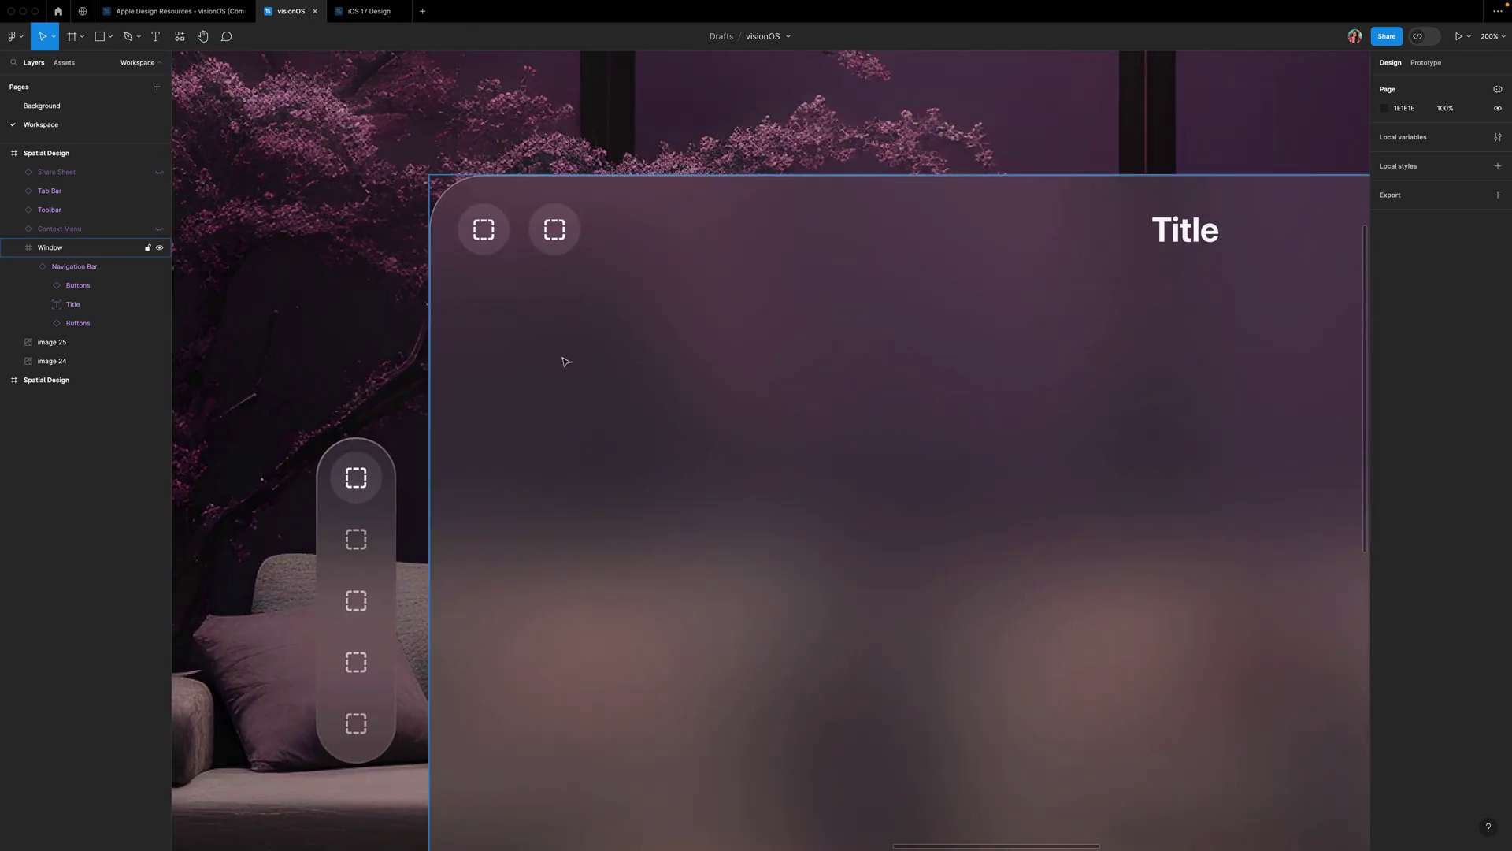
{"action": "key", "text": "f"}
{"action": "left_click_drag", "start_coordinate": [513, 363], "coordinate": [701, 552]}
{"action": "left_click", "coordinate": [1418, 151]}
{"action": "type", "text": "207"}
{"action": "key", "text": "Tab"}
{"action": "type", "text": "182"}
{"action": "key", "text": "Return"}
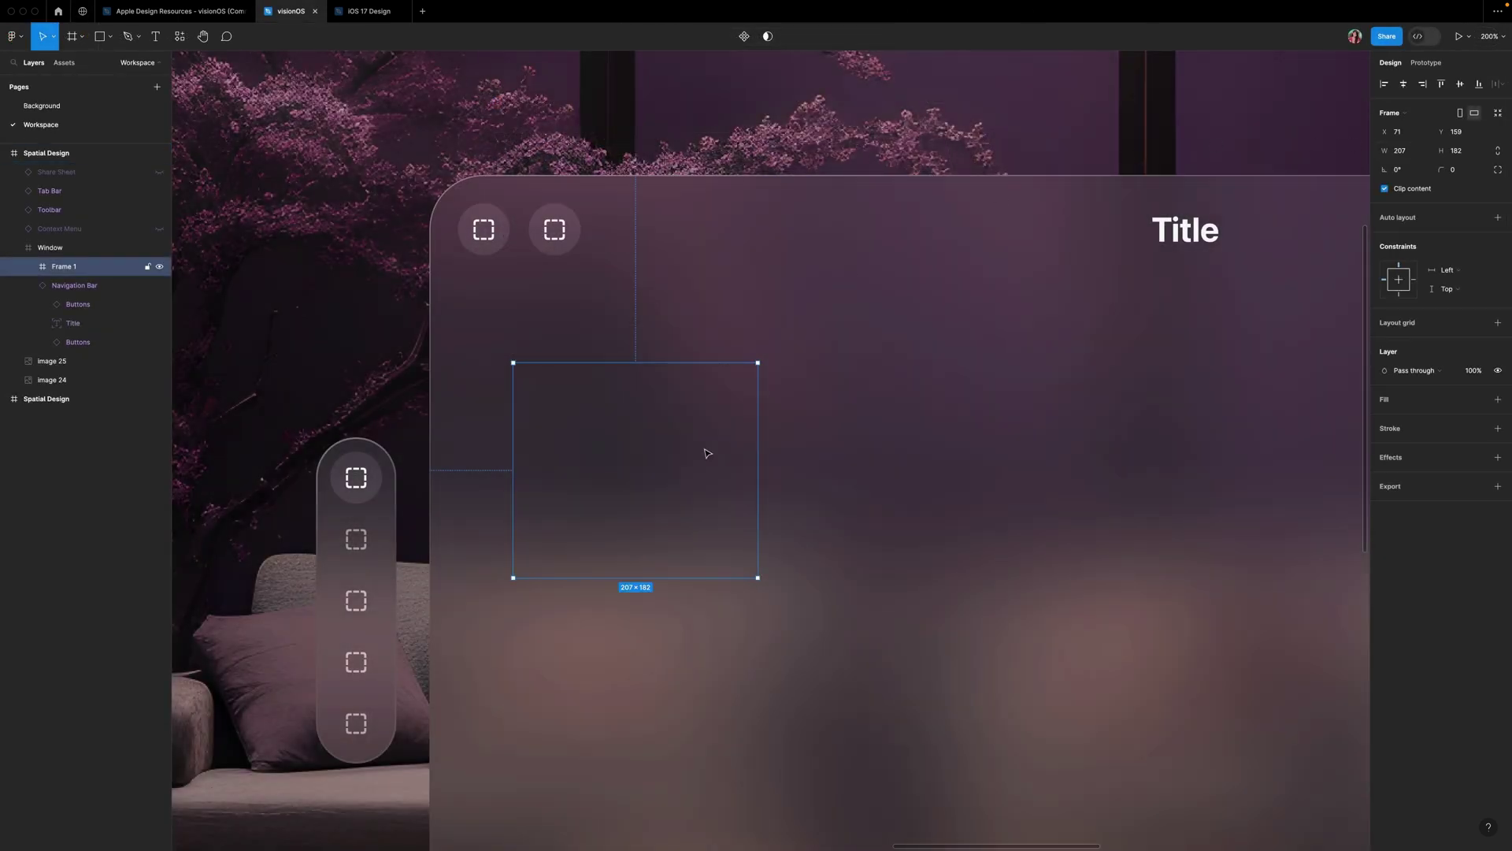
- Run the Unsplash plugin on the new frame and search its photos for "hotel"
{"action": "right_click", "coordinate": [672, 486]}
{"action": "mouse_move", "coordinate": [732, 744]}
{"action": "mouse_move", "coordinate": [840, 479]}
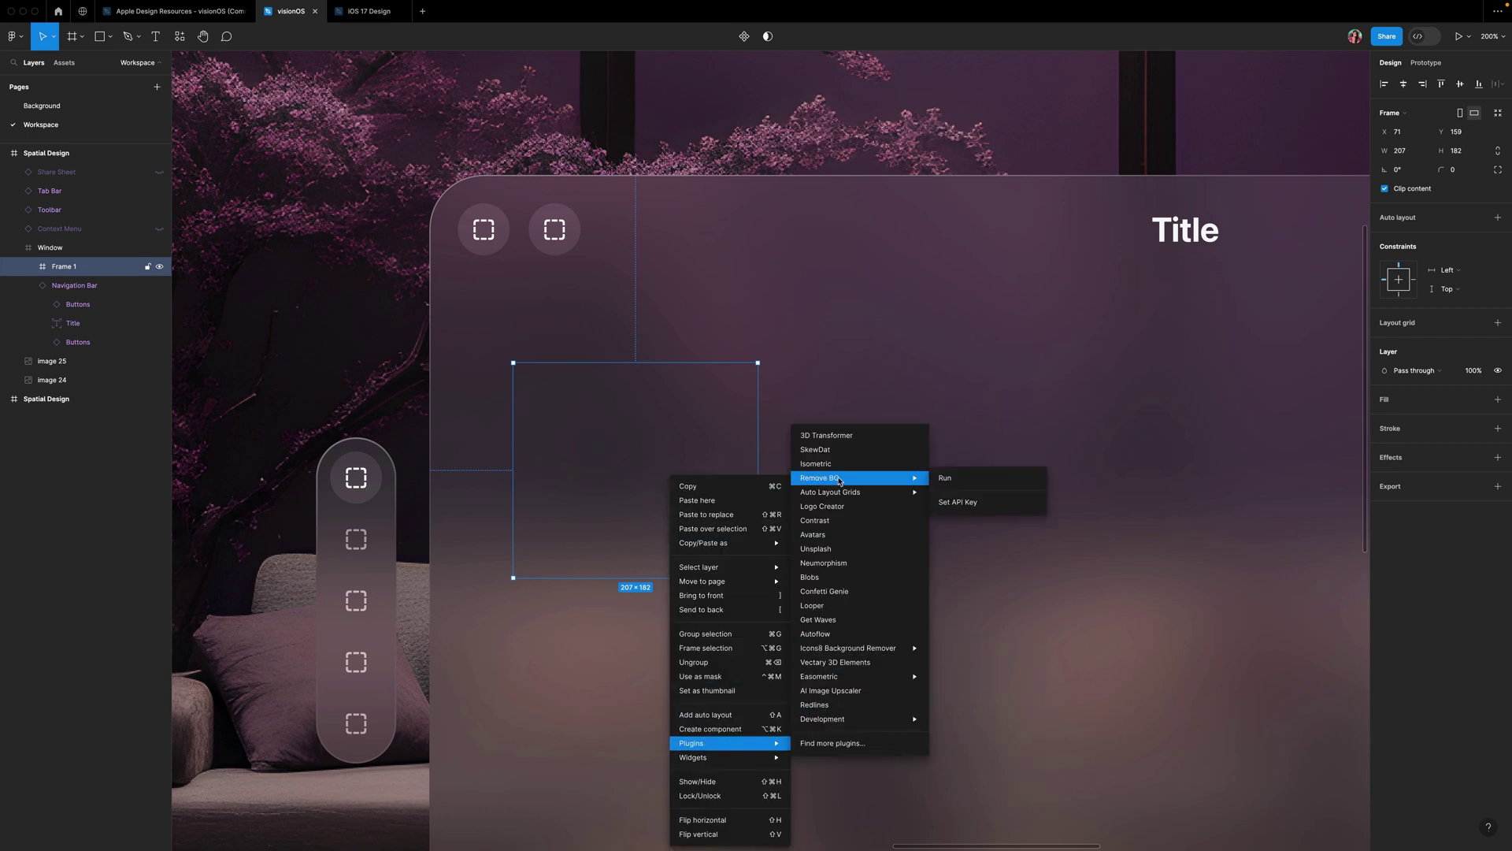
{"action": "left_click", "coordinate": [816, 548]}
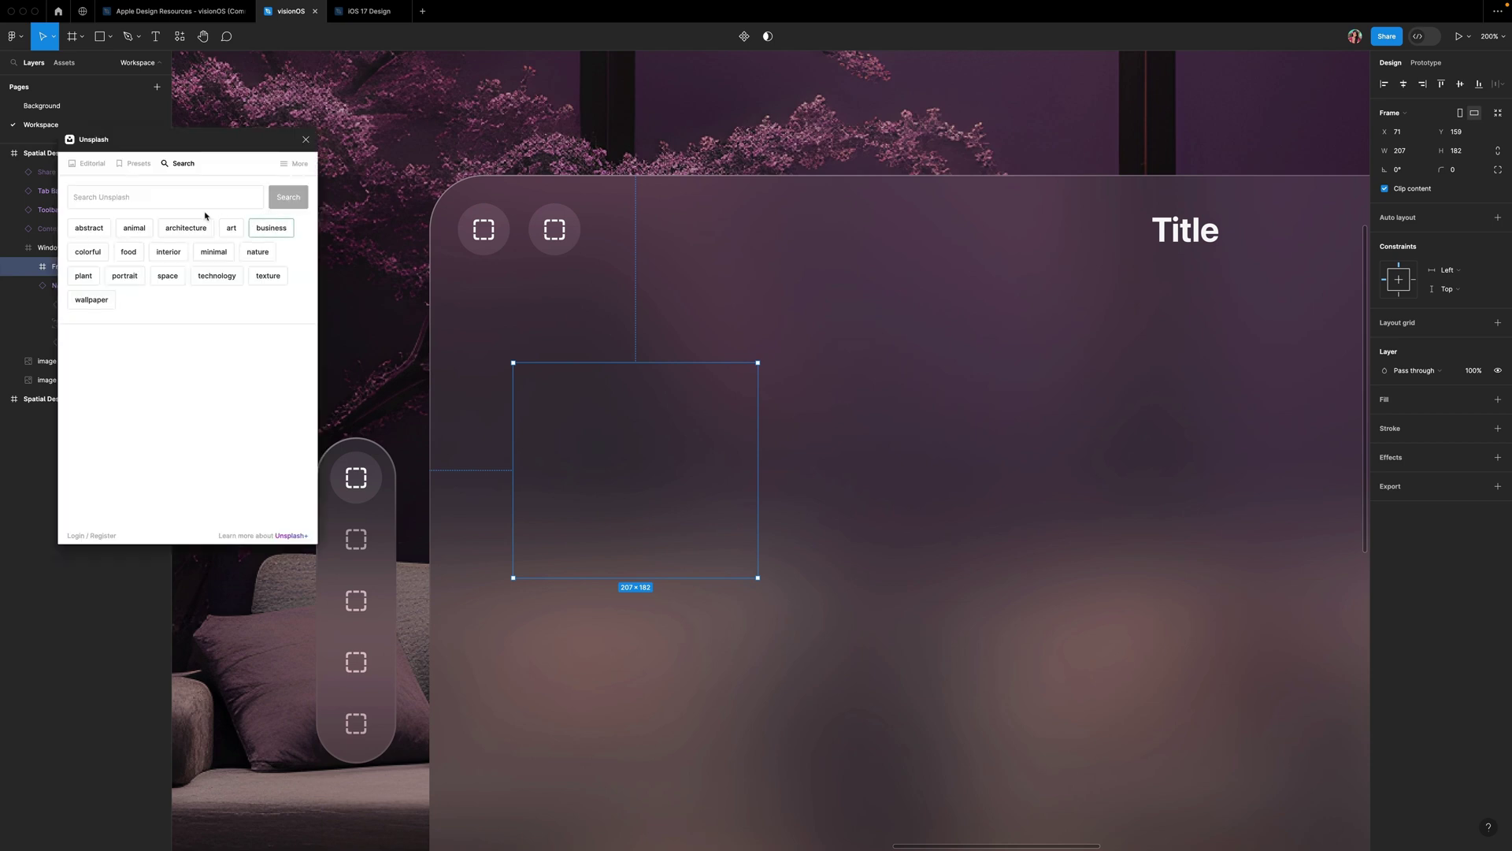
{"action": "left_click", "coordinate": [164, 197]}
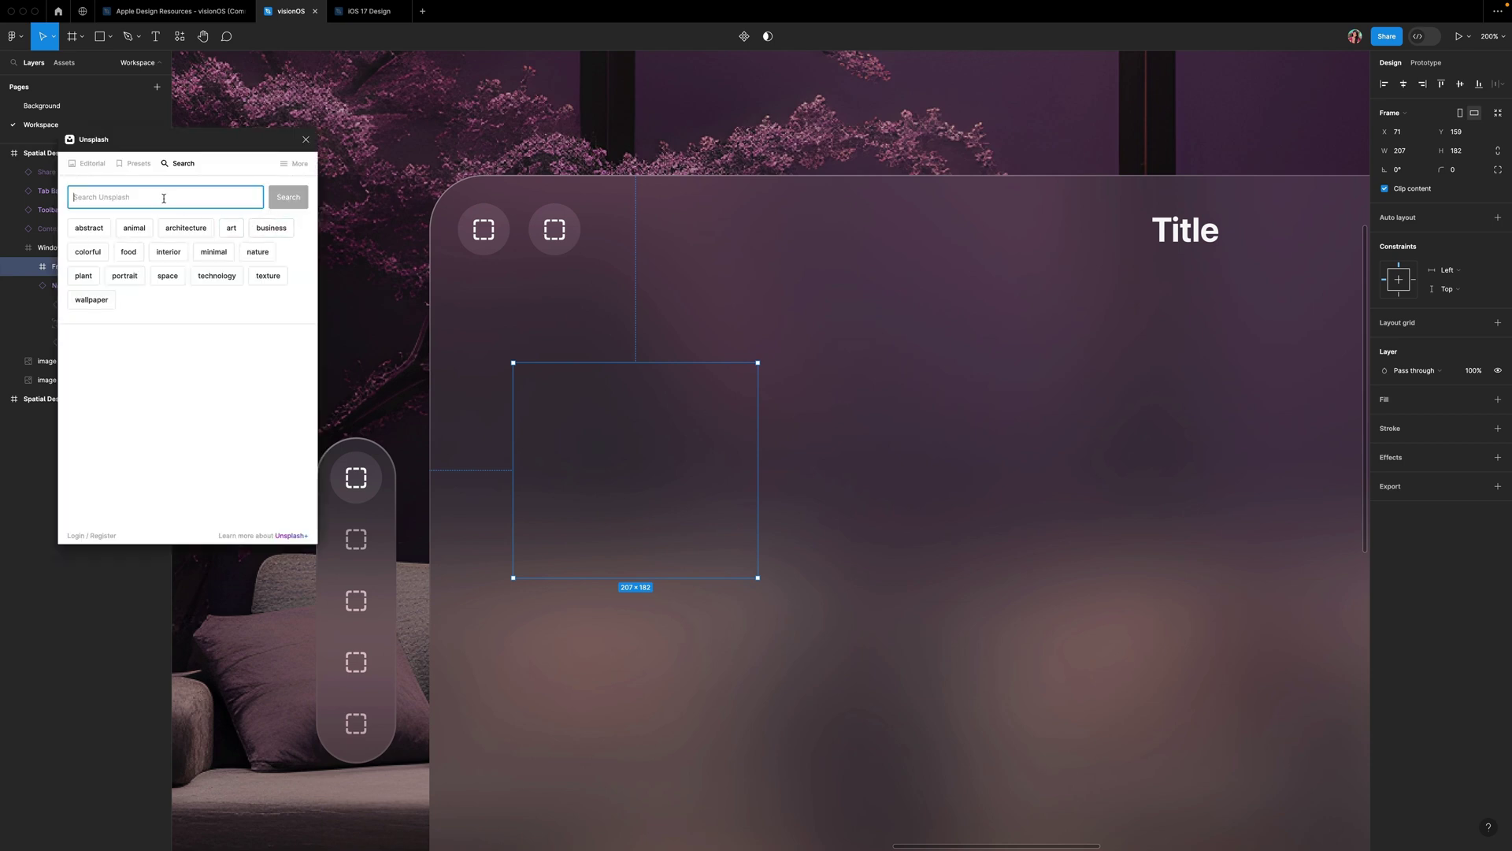
{"action": "type", "text": "hotel"}
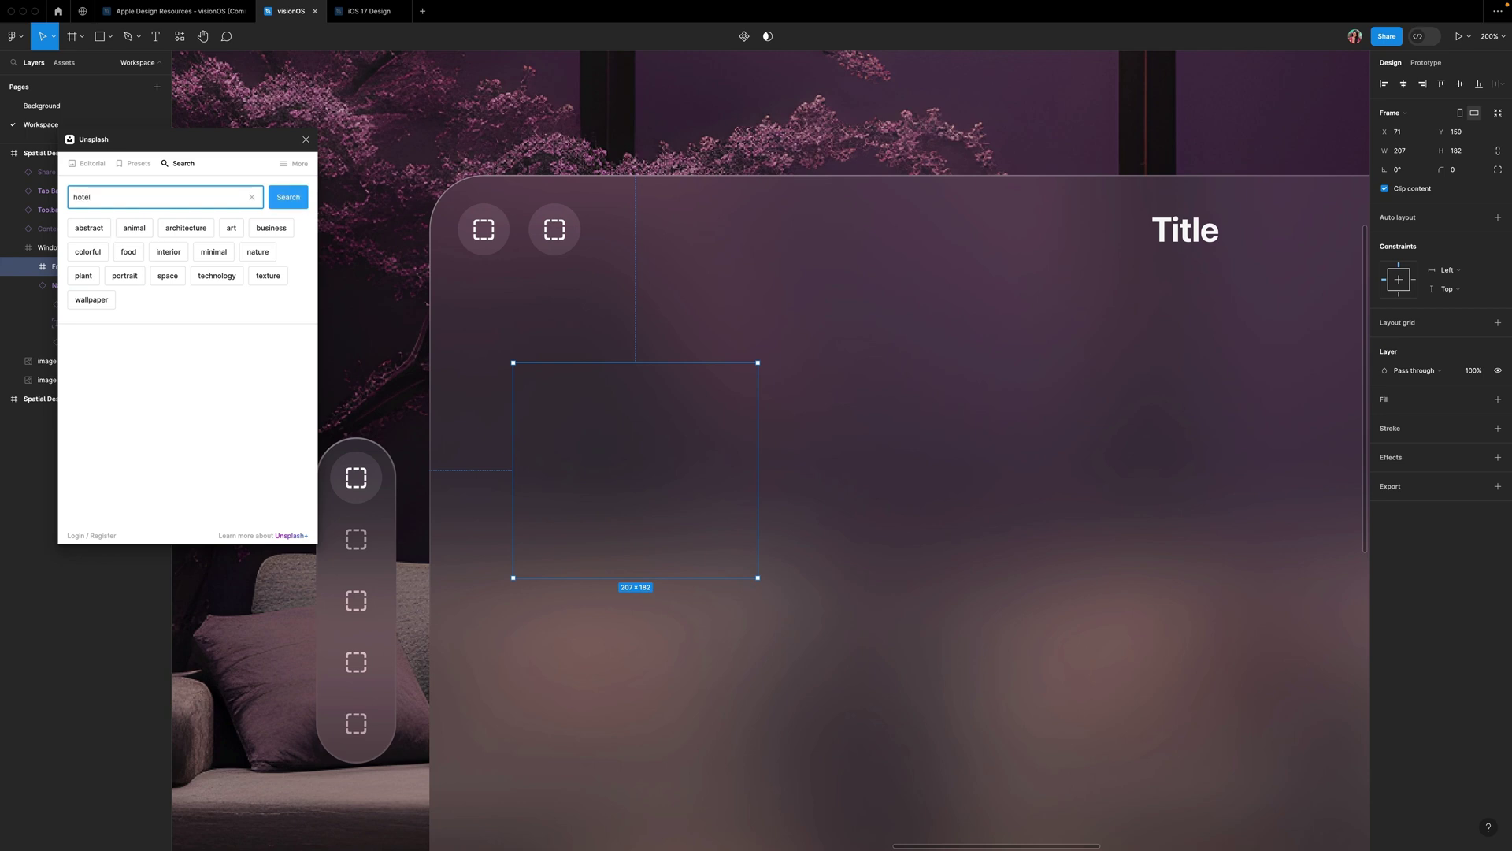
{"action": "key", "text": "Return"}
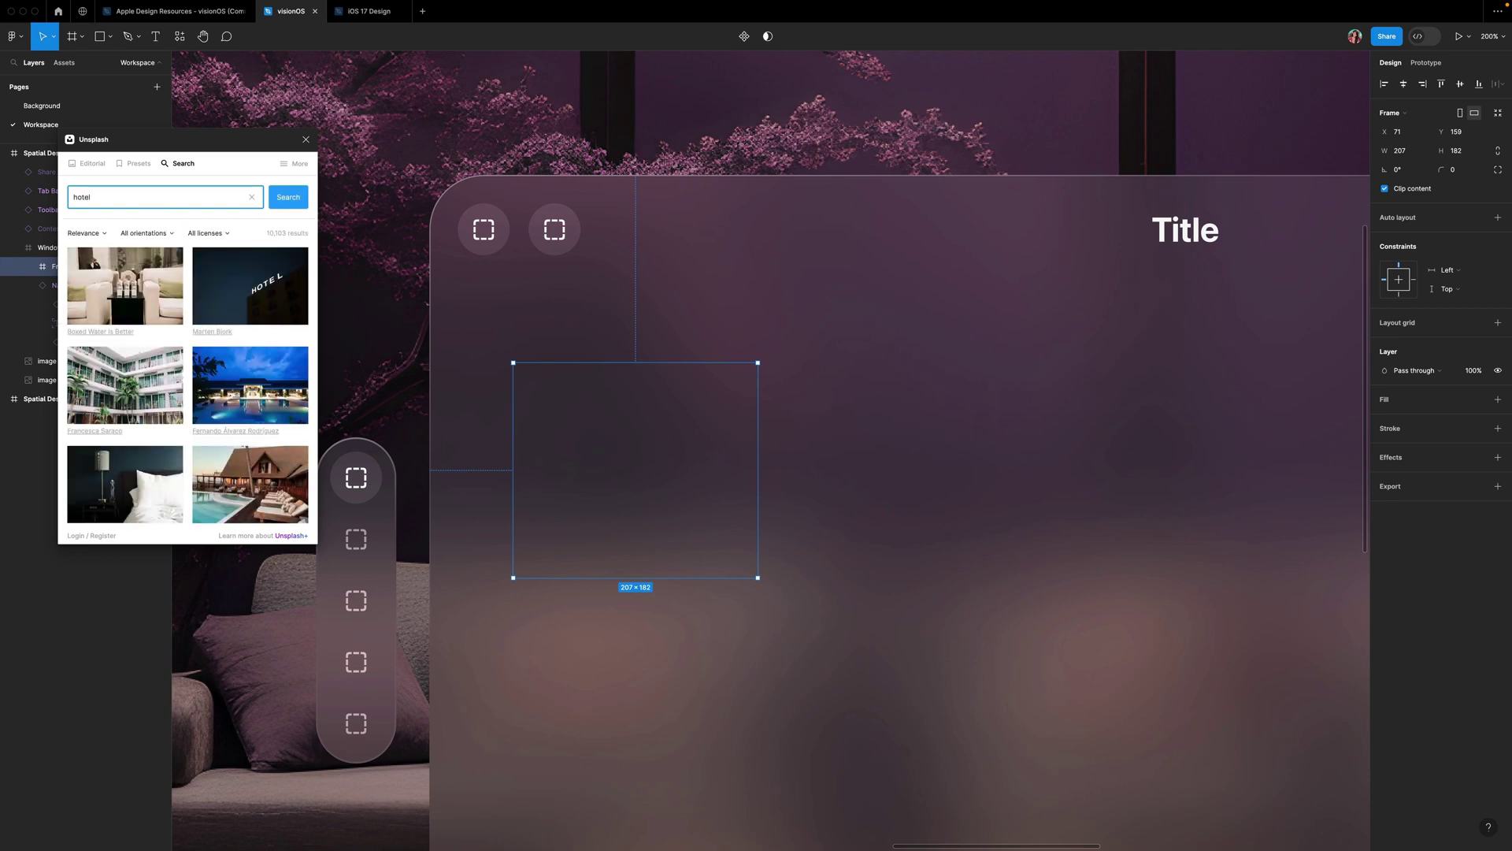
- Fill the frame with the hotel photo of an open room with a wooden platform bed, and rename its layer Image
{"action": "scroll", "coordinate": [212, 317], "scroll_direction": "down", "scroll_amount": 5}
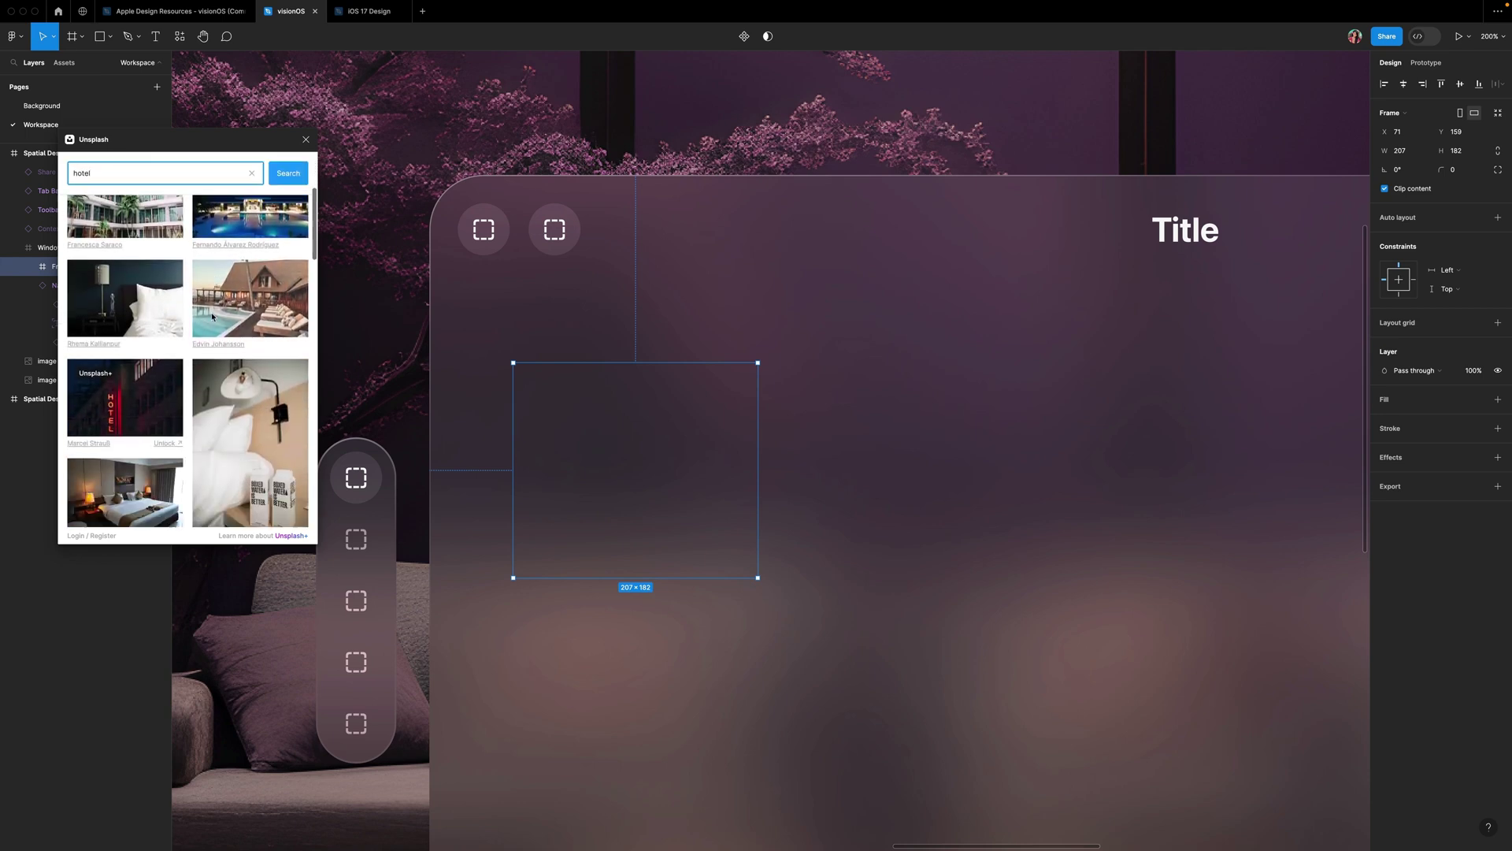
{"action": "left_click", "coordinate": [158, 296]}
{"action": "scroll", "coordinate": [157, 322], "scroll_direction": "down", "scroll_amount": 5}
{"action": "scroll", "coordinate": [158, 321], "scroll_direction": "down", "scroll_amount": 10}
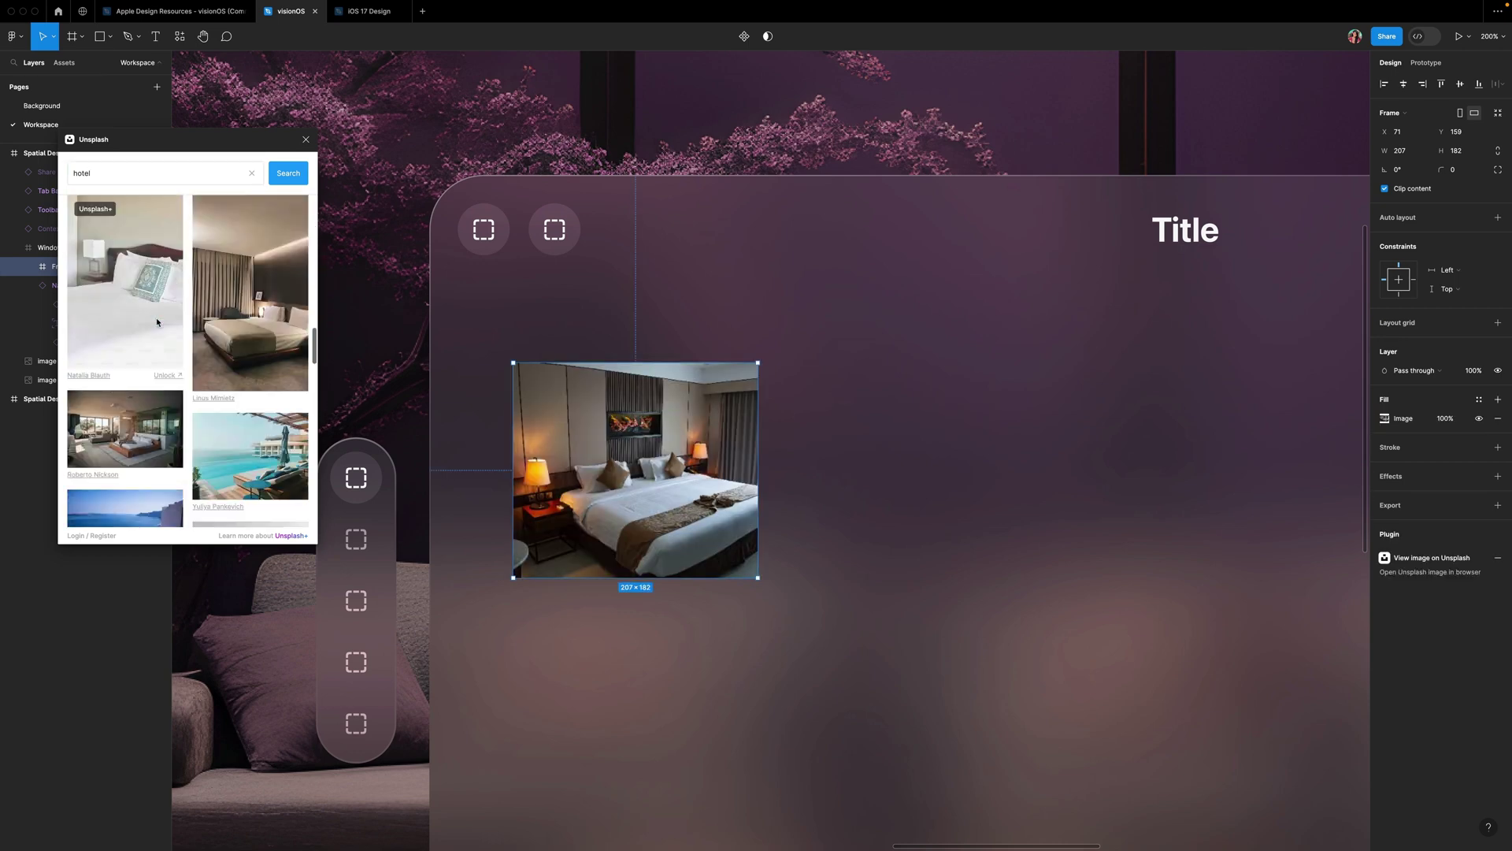
{"action": "left_click", "coordinate": [154, 312]}
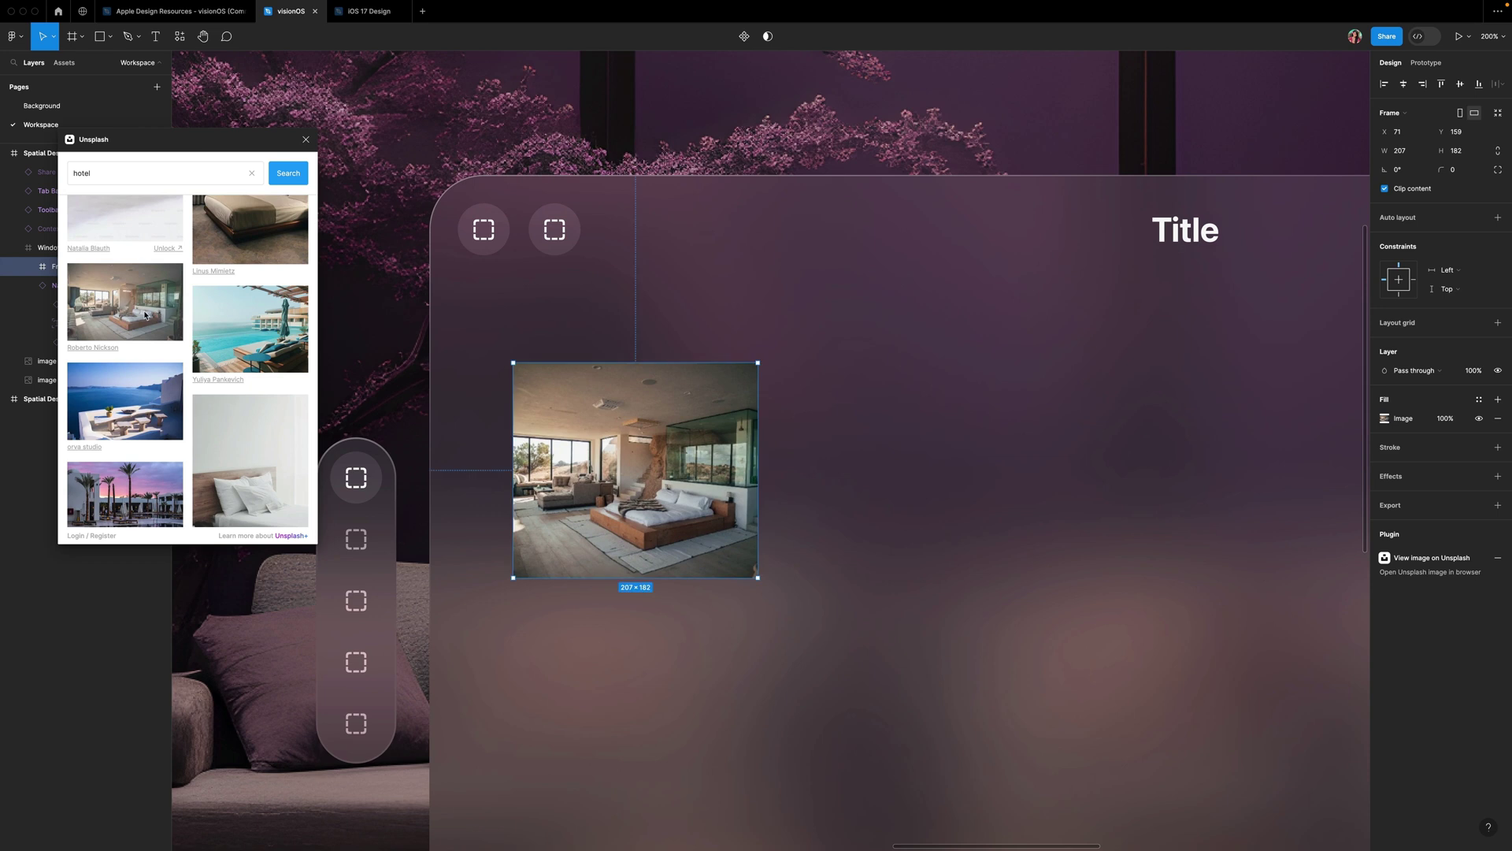
{"action": "left_click", "coordinate": [305, 140]}
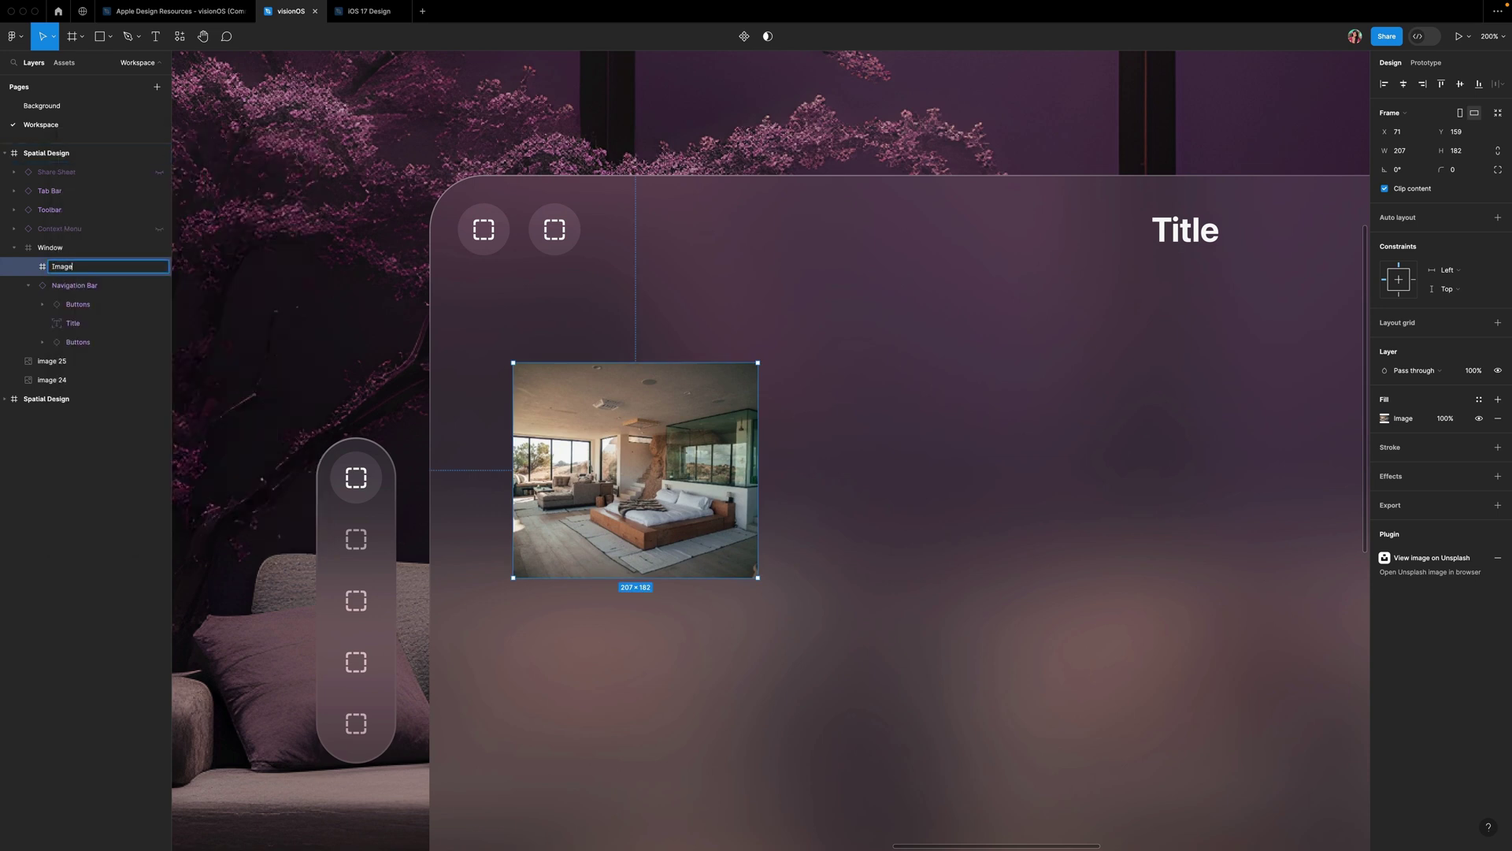
{"action": "left_click", "coordinate": [540, 633]}
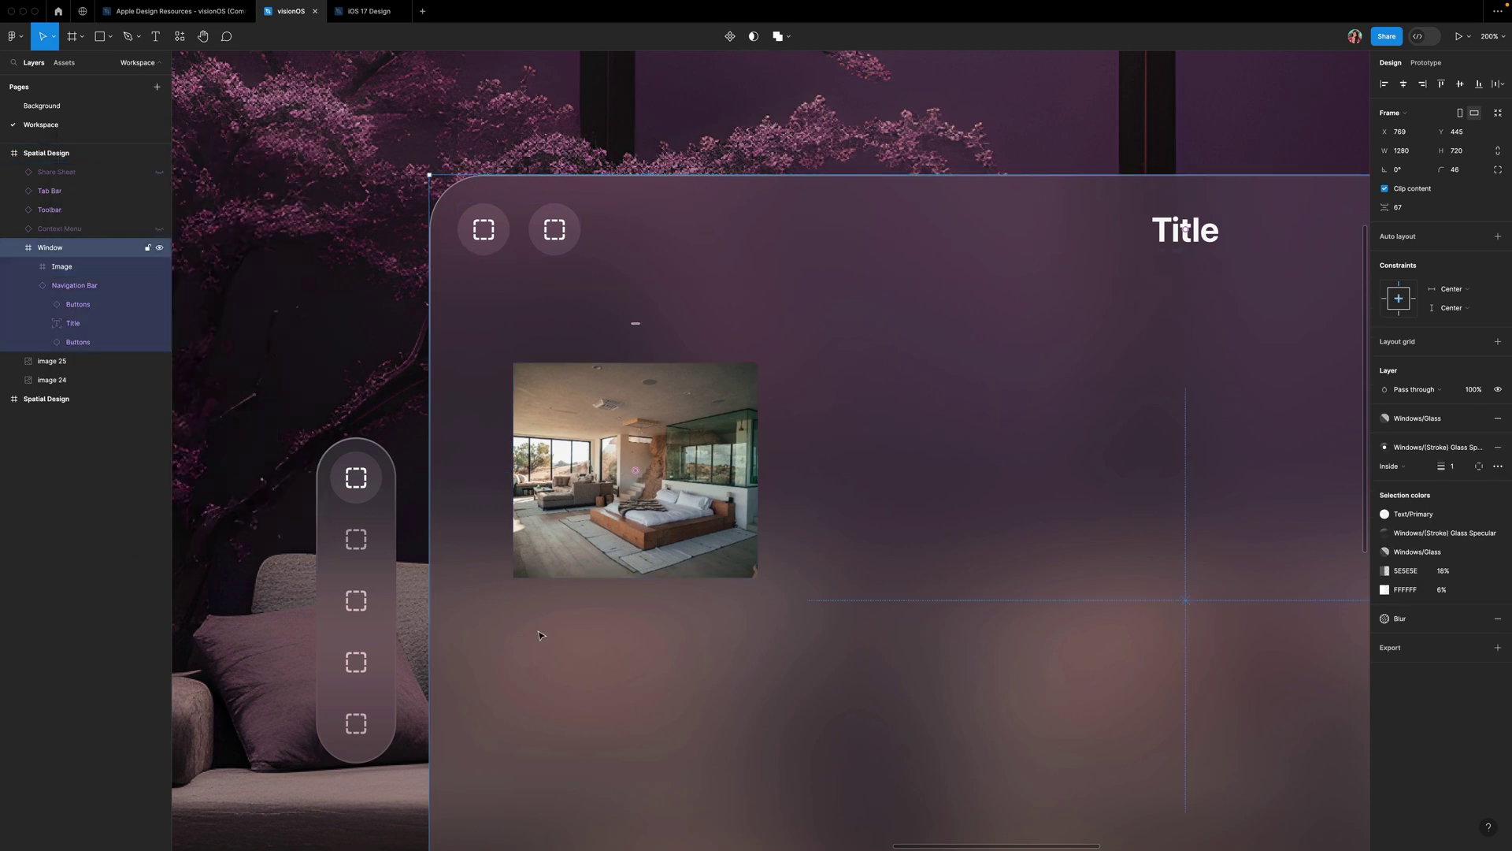
- Add a text box about 74 by 16 just below the photo reading "Siam Hotel"
{"action": "key", "text": "t"}
{"action": "left_click_drag", "start_coordinate": [517, 600], "coordinate": [604, 618]}
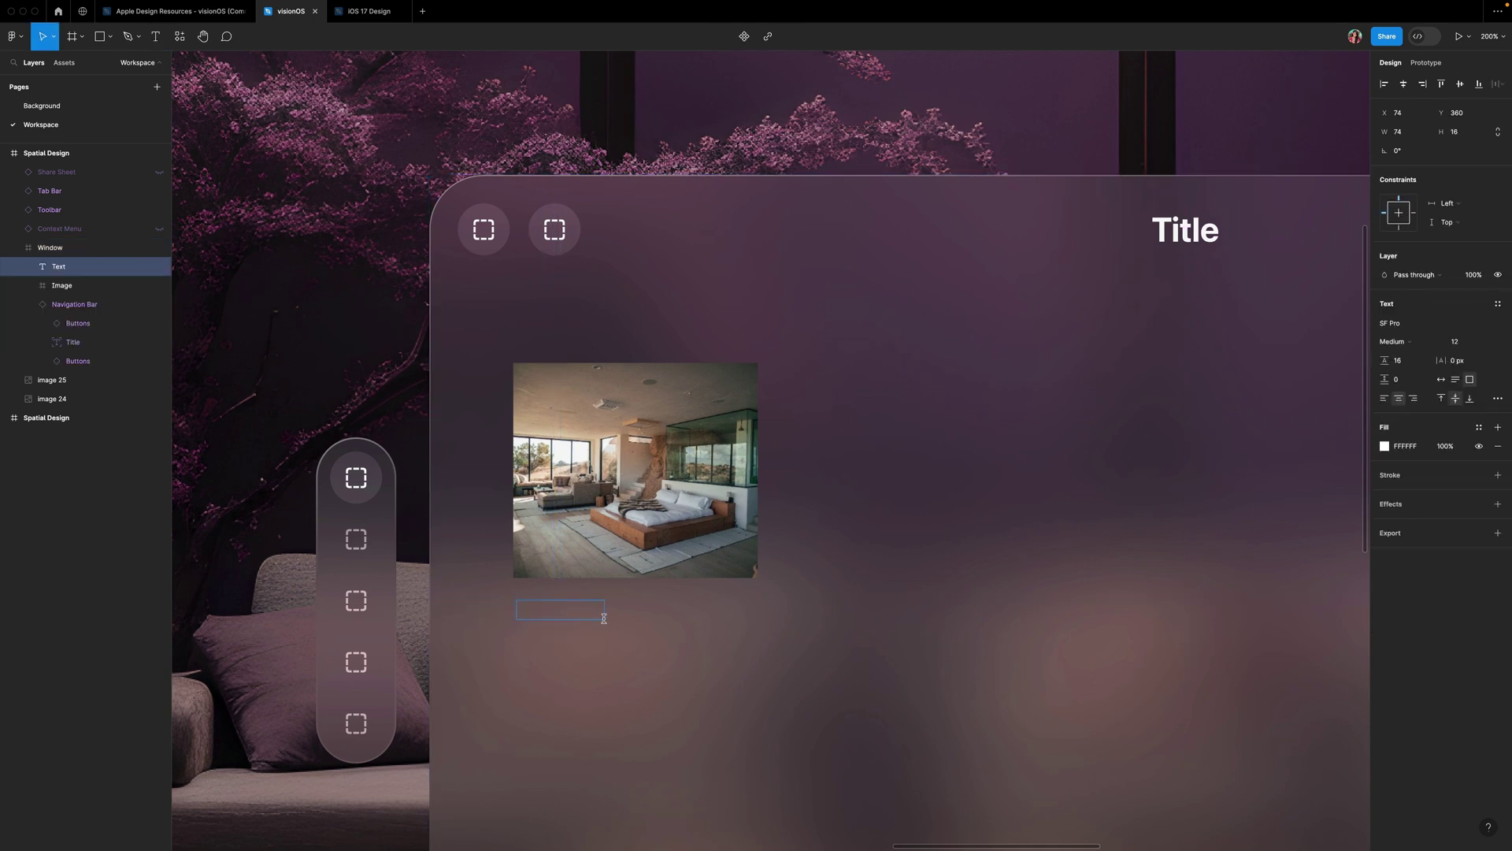
{"action": "type", "text": "Siam Hotel"}
- Apply the Headline text style to the Siam Hotel label and align it left
{"action": "left_click_drag", "start_coordinate": [600, 609], "coordinate": [509, 614]}
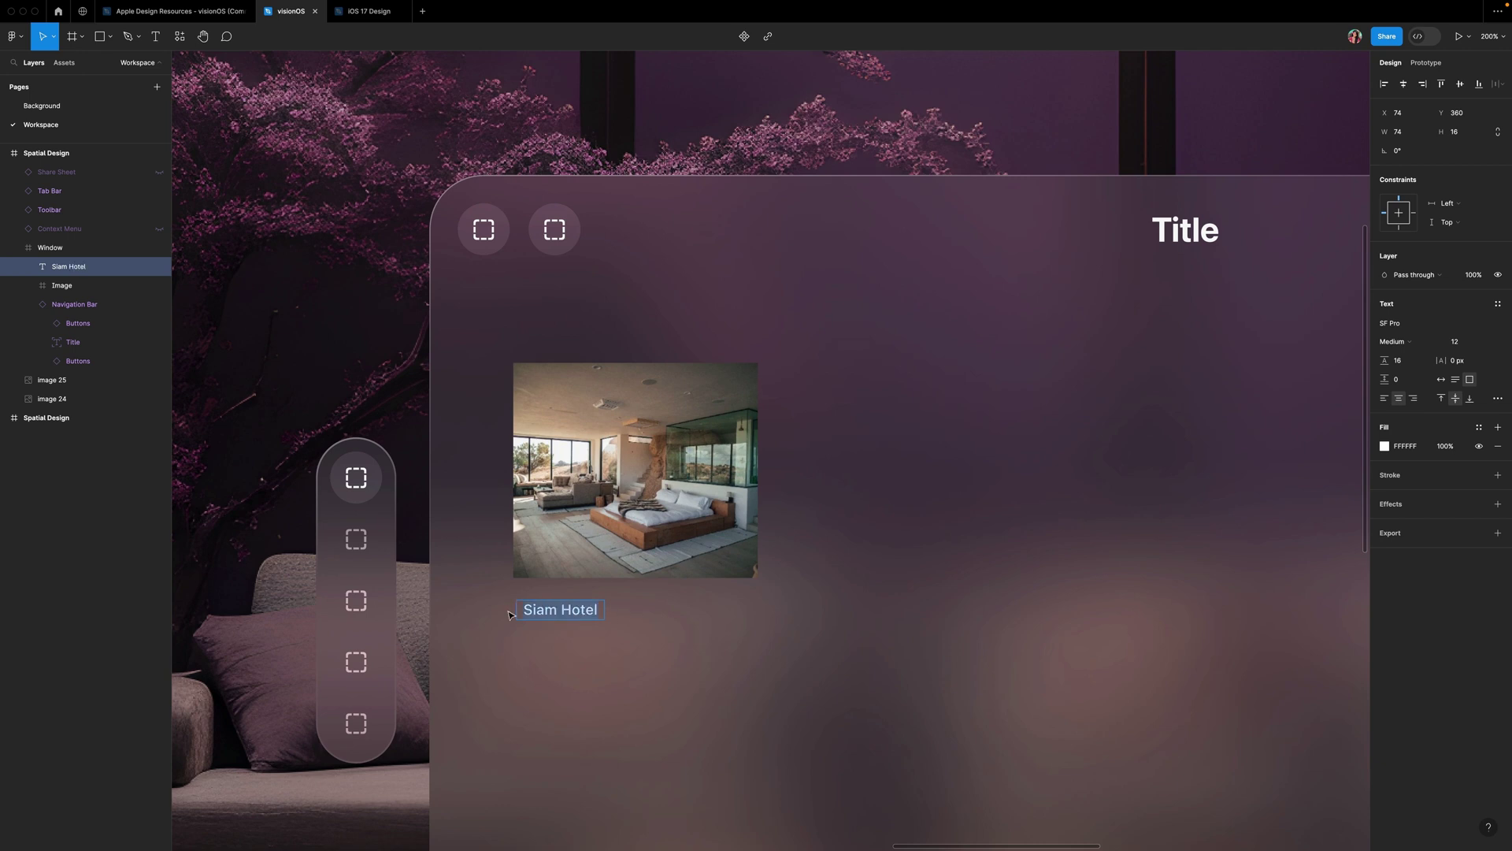
{"action": "left_click", "coordinate": [1498, 304]}
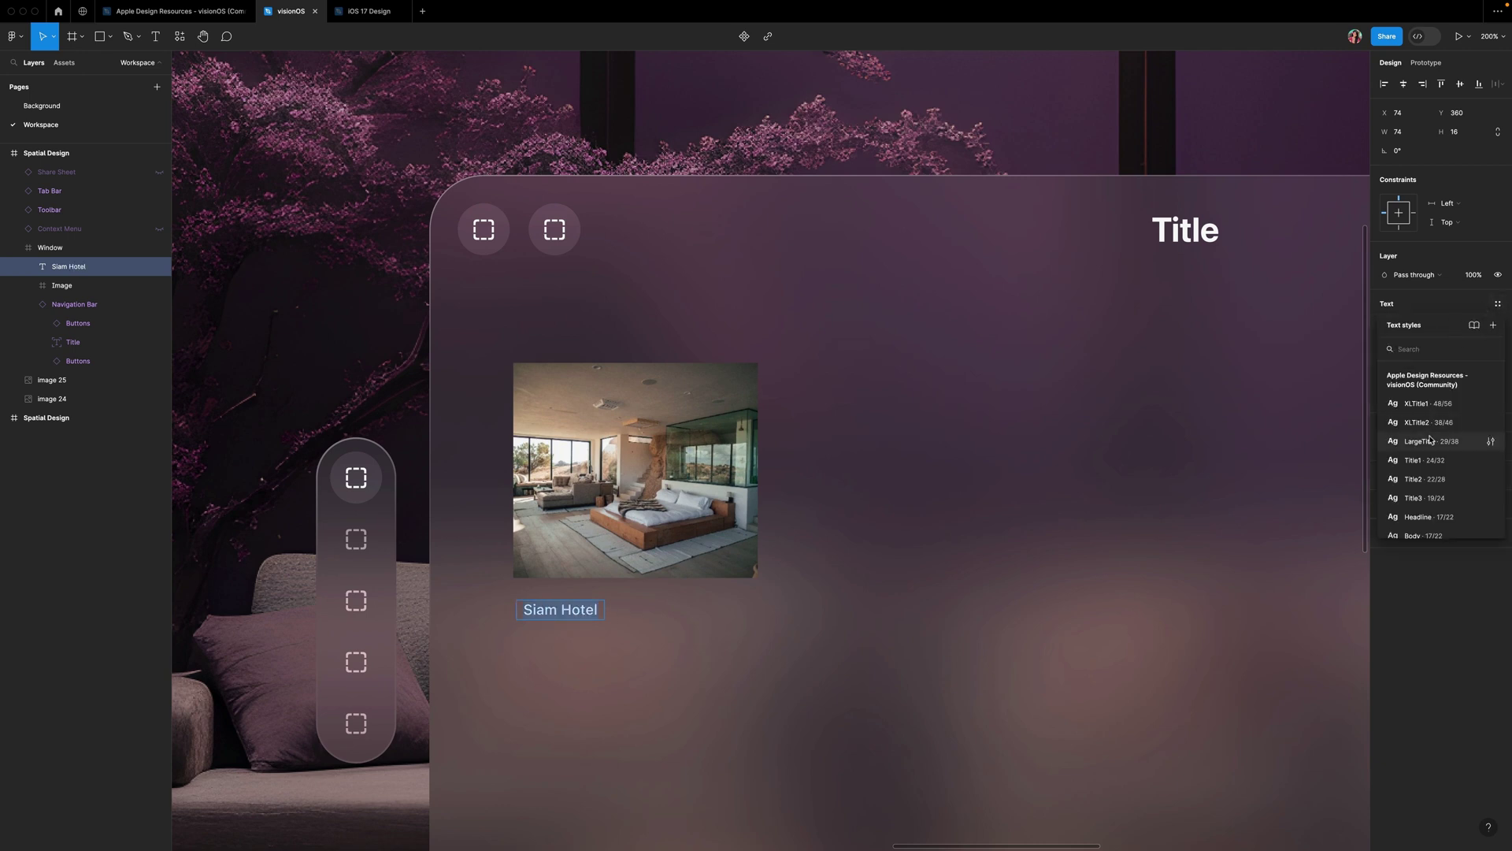
{"action": "left_click", "coordinate": [1422, 517]}
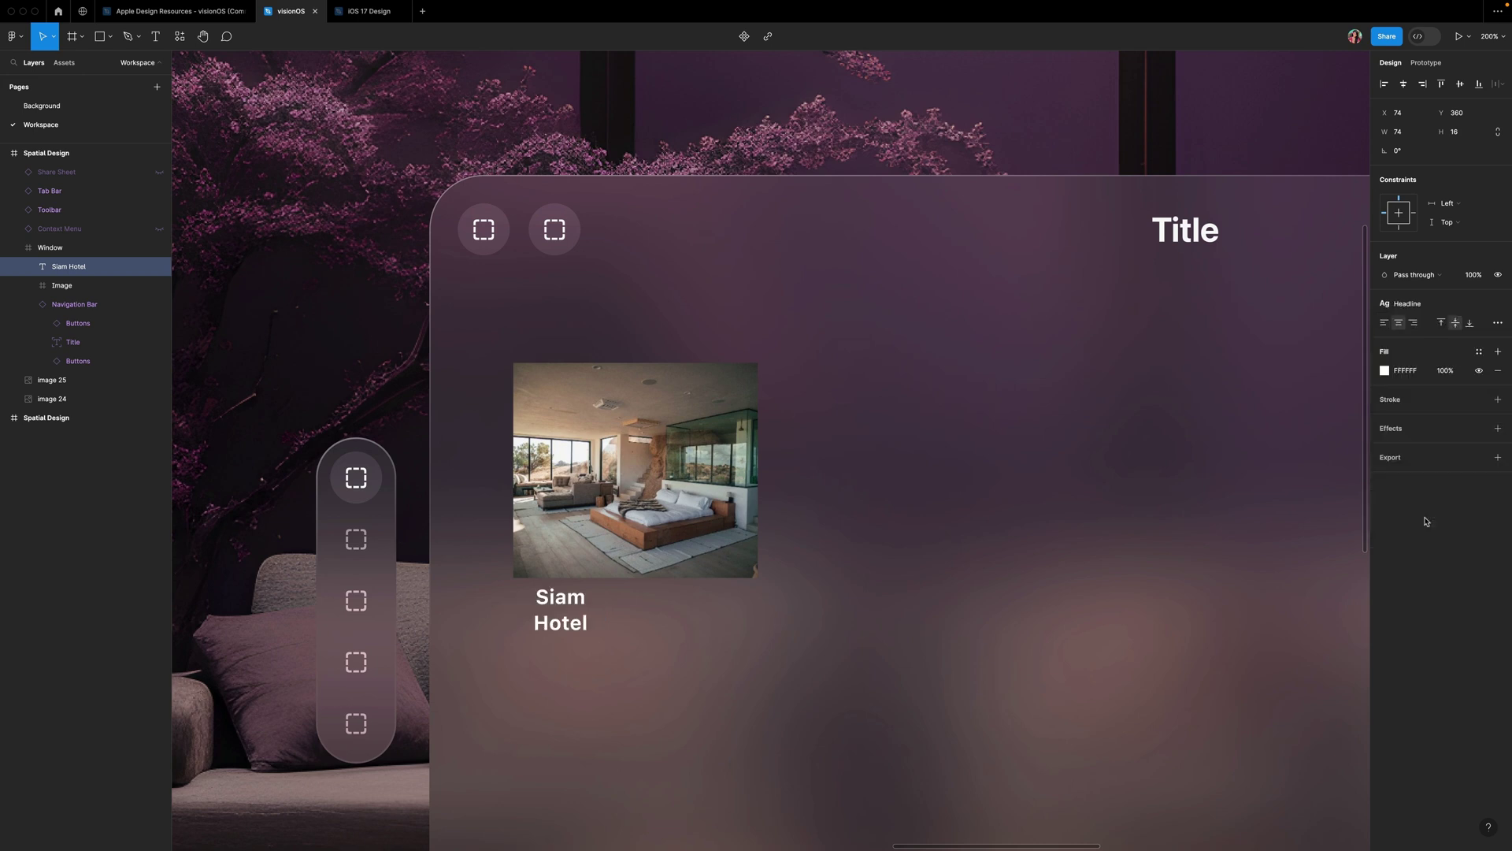
{"action": "left_click", "coordinate": [1385, 327]}
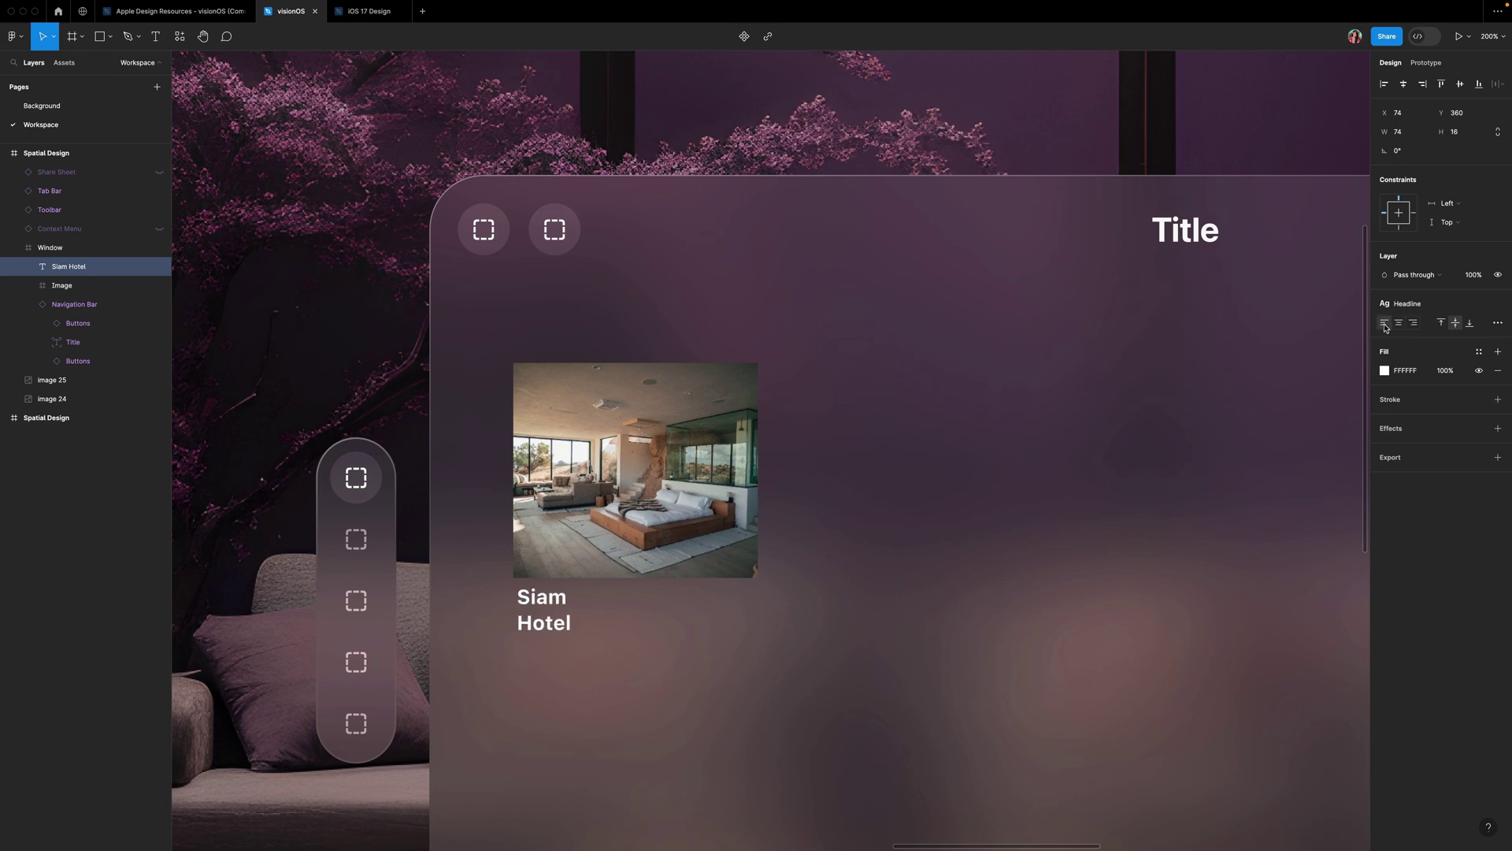
- Set the Siam Hotel label's resizing to Auto width so its text fits on one line
{"action": "left_click", "coordinate": [1499, 326]}
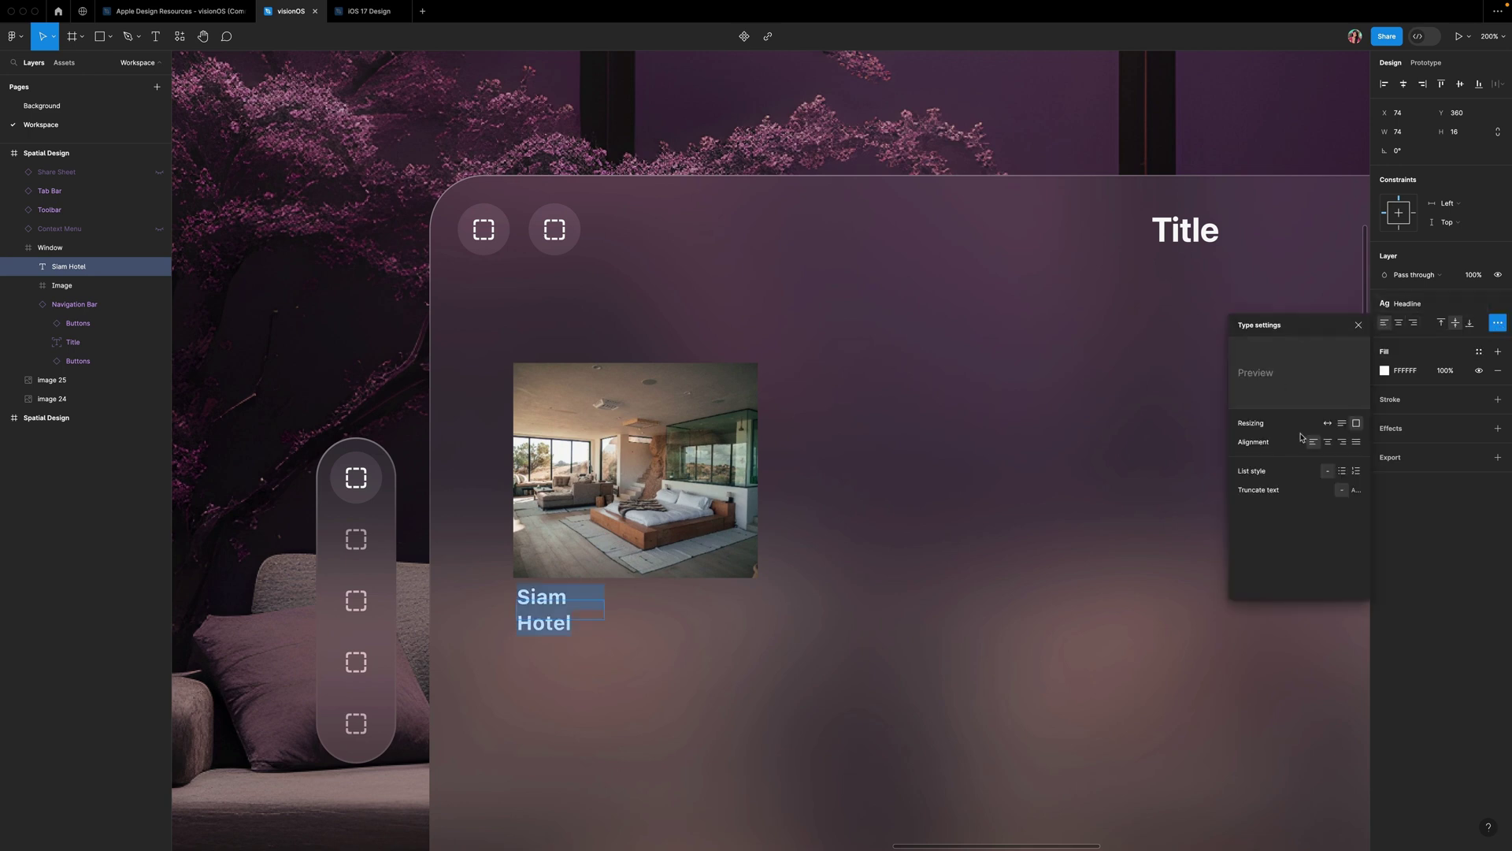
{"action": "left_click", "coordinate": [1327, 423]}
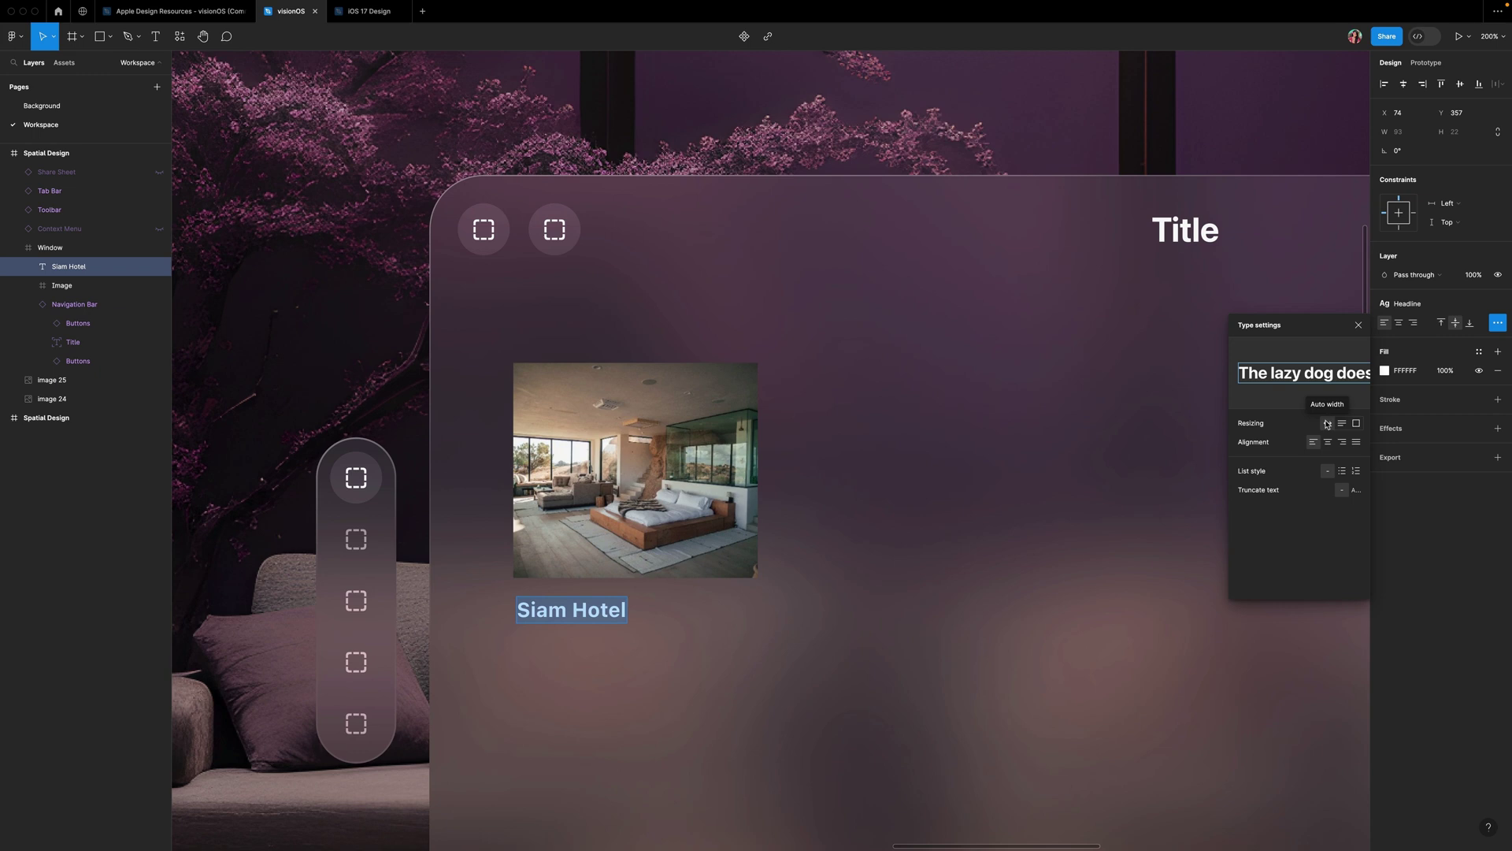
{"action": "left_click", "coordinate": [1359, 326]}
{"action": "key", "text": "Escape"}
{"action": "scroll", "coordinate": [484, 604], "scroll_direction": "up", "scroll_amount": 2}
{"action": "scroll", "coordinate": [484, 604], "scroll_direction": "right", "scroll_amount": 5}
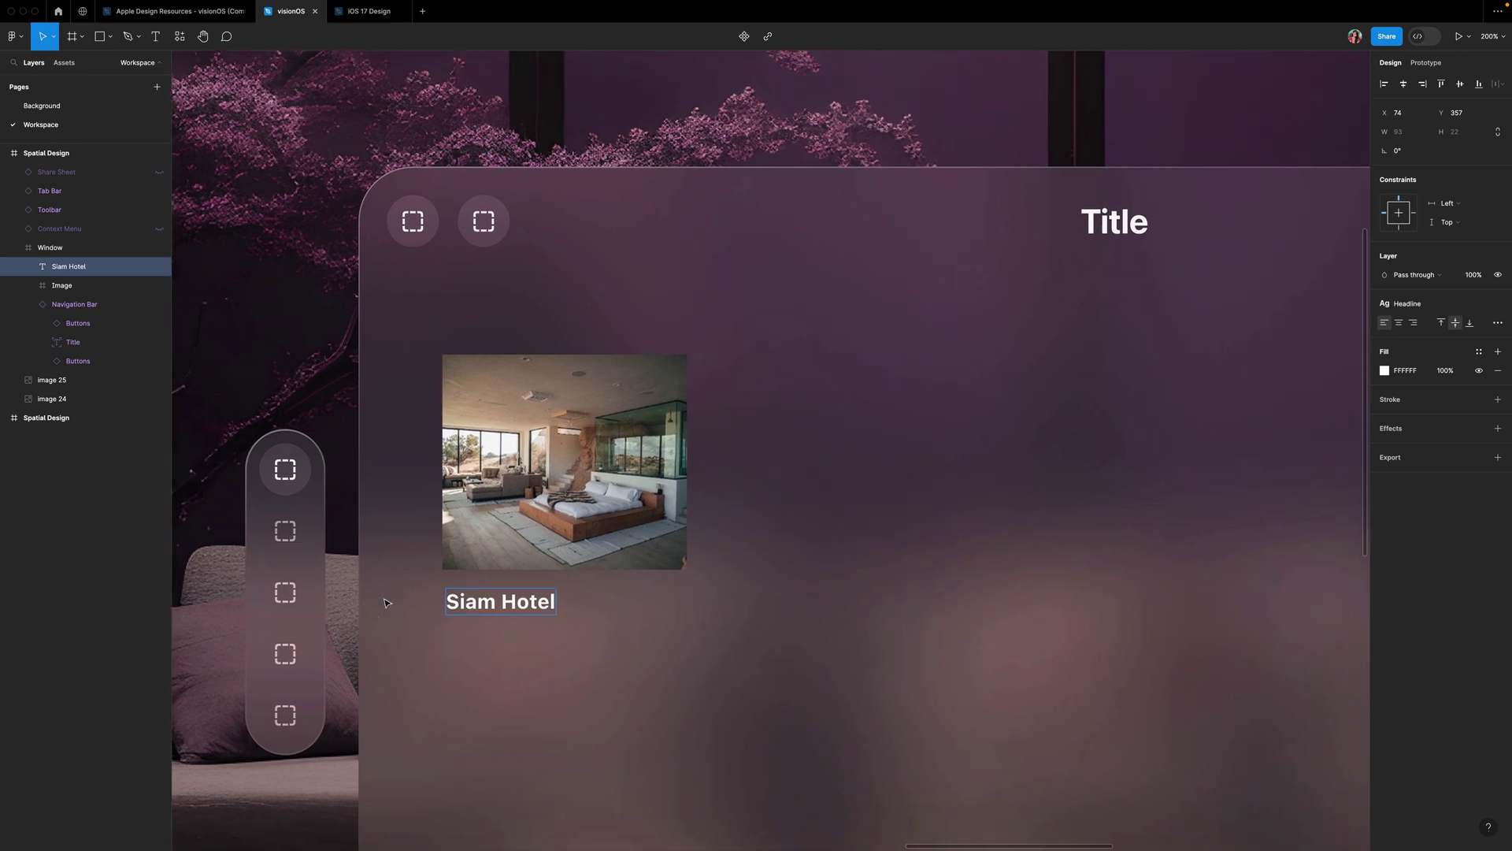
- Duplicate the Siam Hotel label, move the copy along the same line to X 194, and change its text to "$98"
{"action": "key", "text": "Escape"}
{"action": "key", "text": "super+d"}
{"action": "key", "text": "shift+Right"}
{"action": "key", "text": "shift+Right"}
{"action": "key", "text": "shift+Right"}
{"action": "key", "text": "shift+Right"}
{"action": "key", "text": "shift+Right"}
{"action": "key", "text": "shift+Right"}
{"action": "key", "text": "shift+Right"}
{"action": "key", "text": "shift+Right"}
{"action": "key", "text": "shift+Right"}
{"action": "key", "text": "shift+Right"}
{"action": "key", "text": "shift+Right"}
{"action": "key", "text": "shift+Right"}
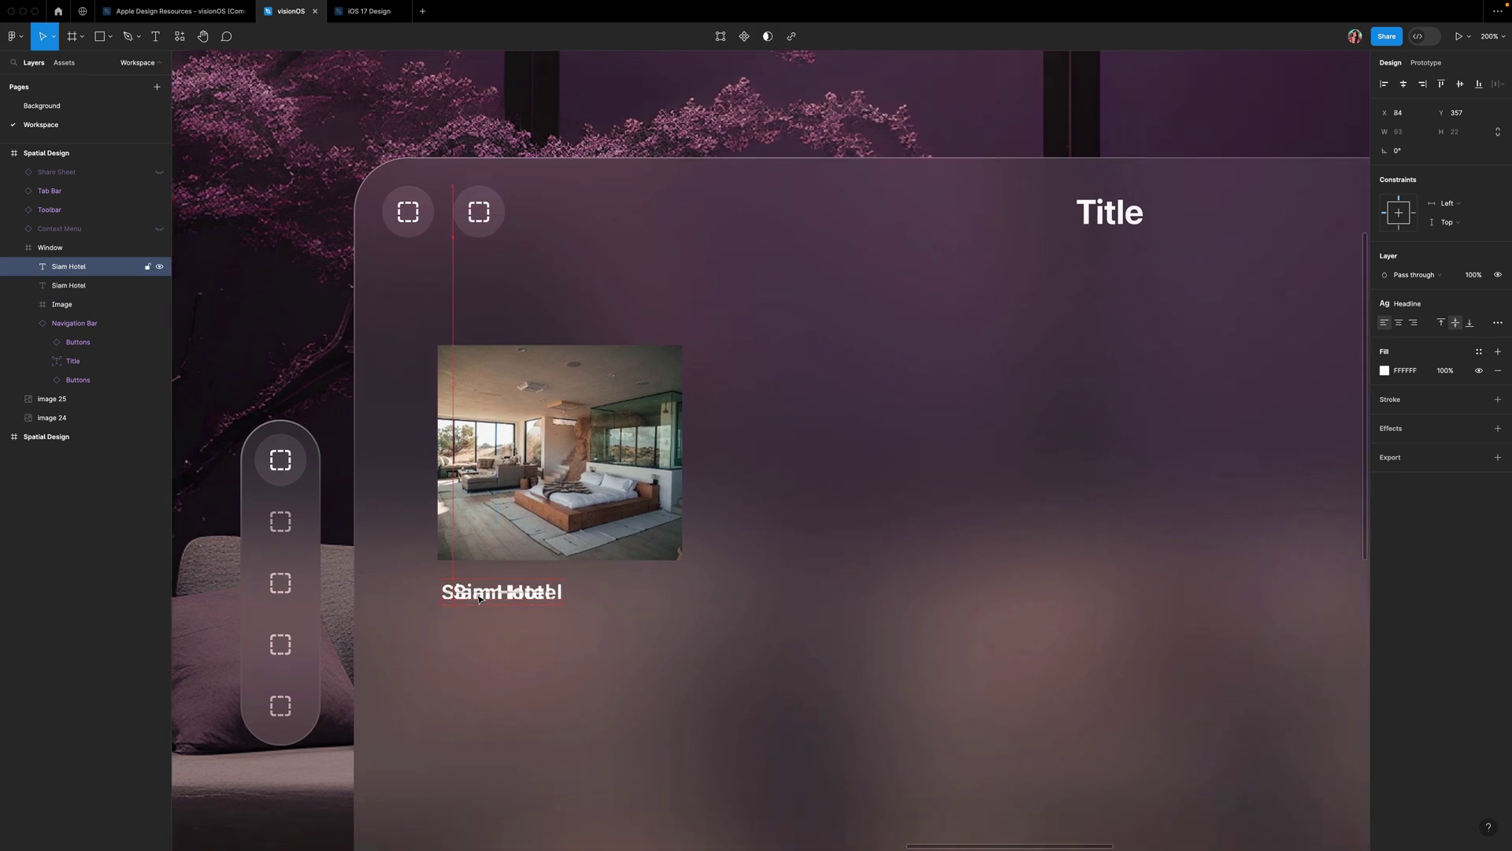
{"action": "double_click", "coordinate": [634, 596]}
{"action": "type", "text": "$98"}
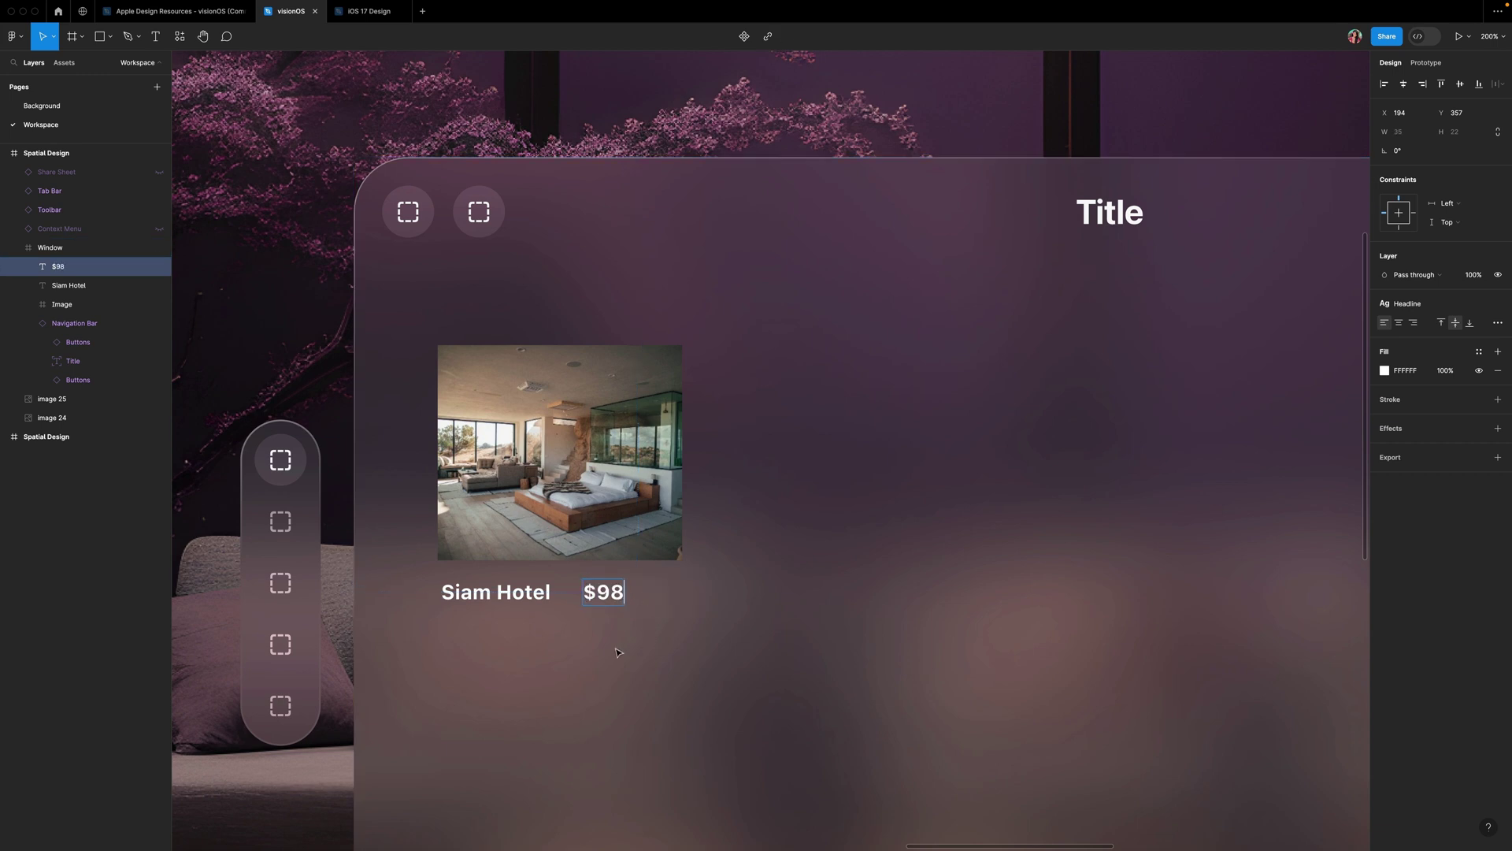
{"action": "key", "text": "Escape"}
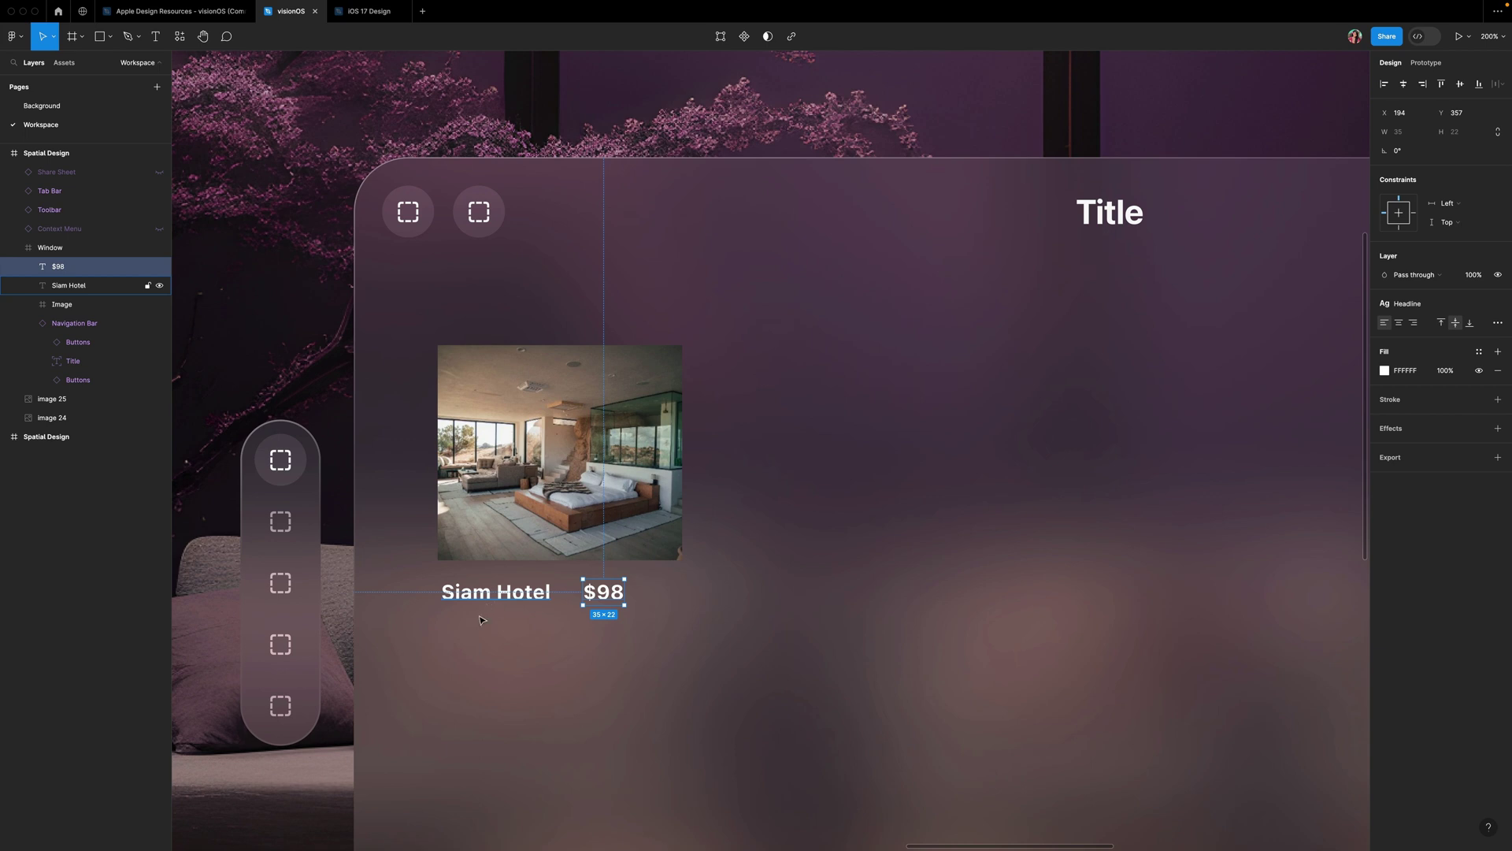
- Add a text box about 80 by 20 below Siam Hotel reading "Pattaya" and apply the Callout text style to it
{"action": "left_click", "coordinate": [454, 624]}
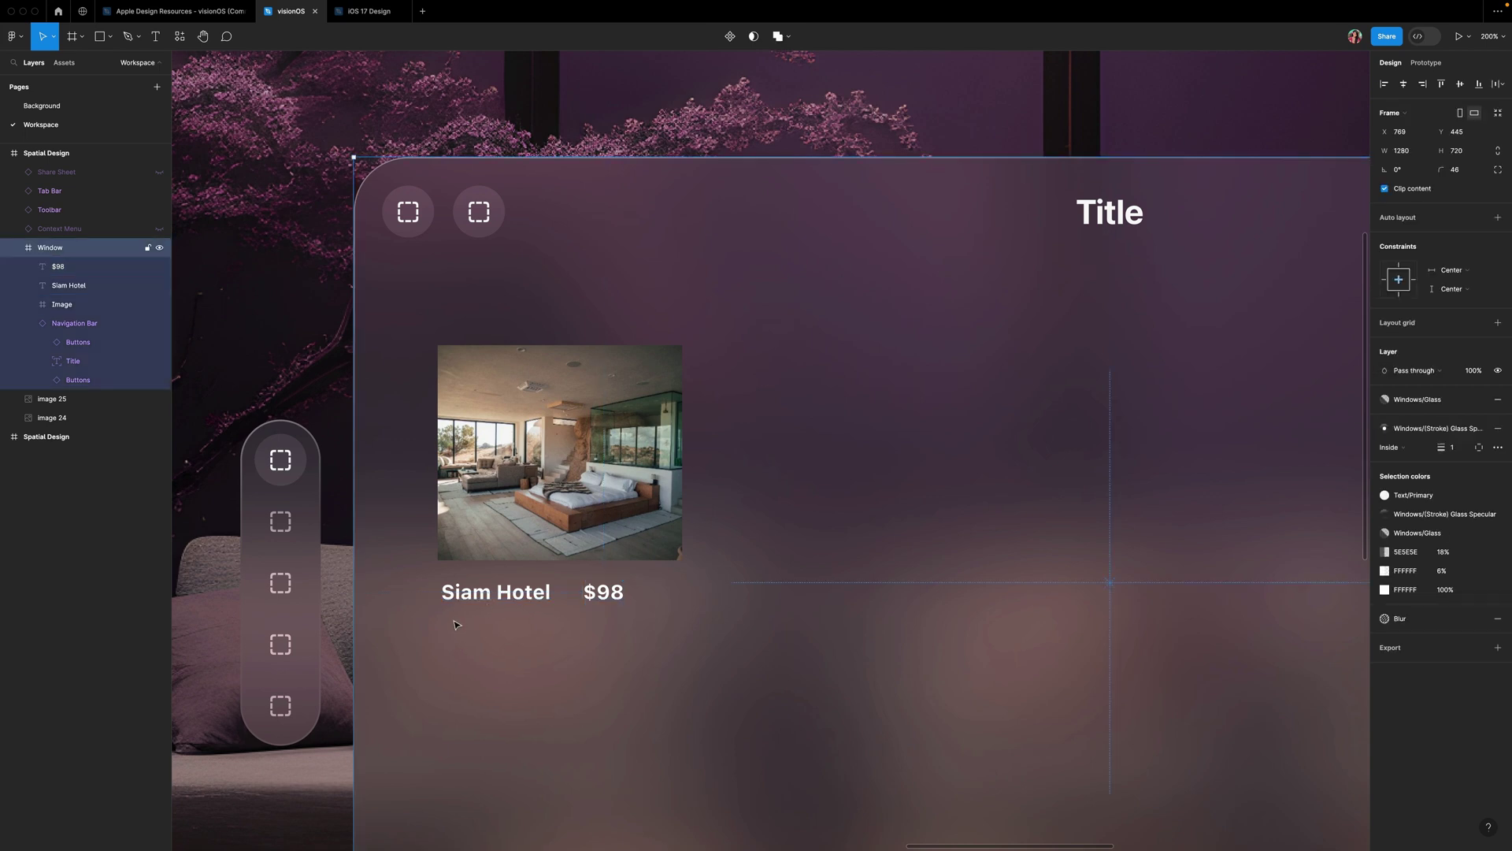
{"action": "key", "text": "t"}
{"action": "left_click_drag", "start_coordinate": [446, 618], "coordinate": [540, 641]}
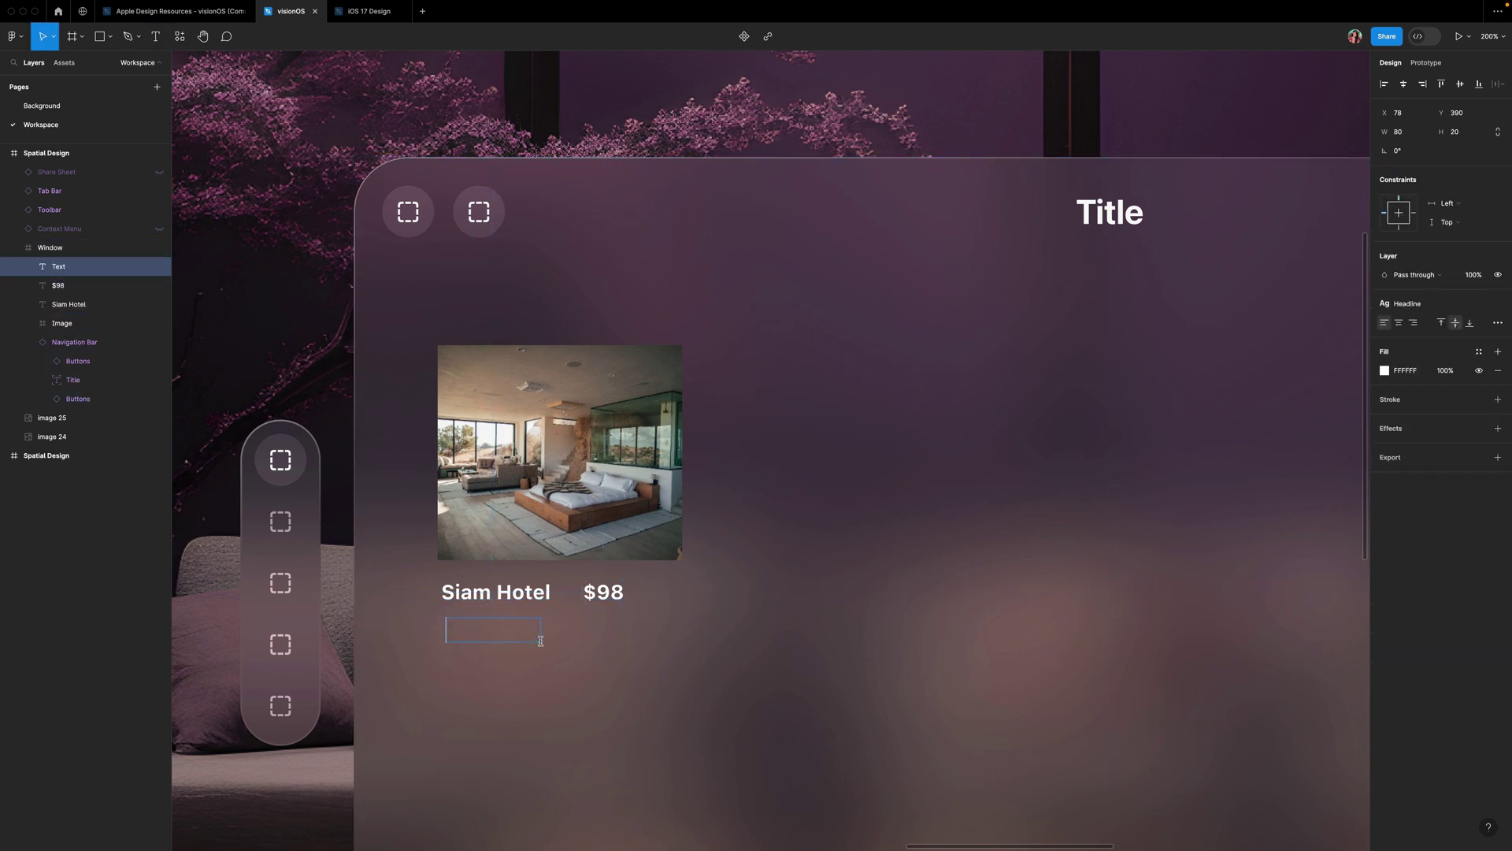
{"action": "type", "text": "Pattaya"}
{"action": "double_click", "coordinate": [520, 631]}
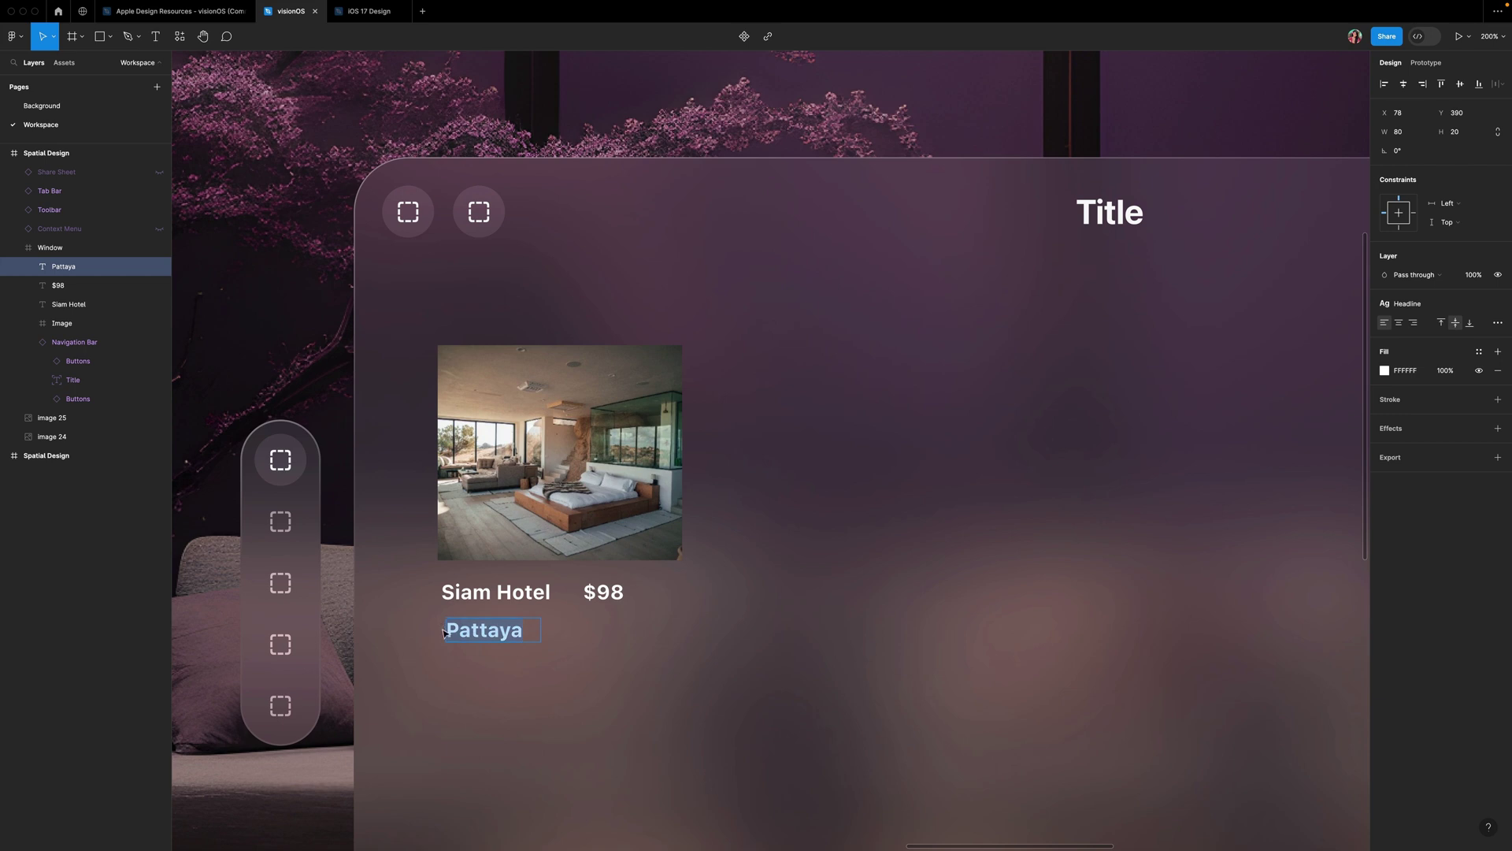
{"action": "left_click", "coordinate": [1426, 305]}
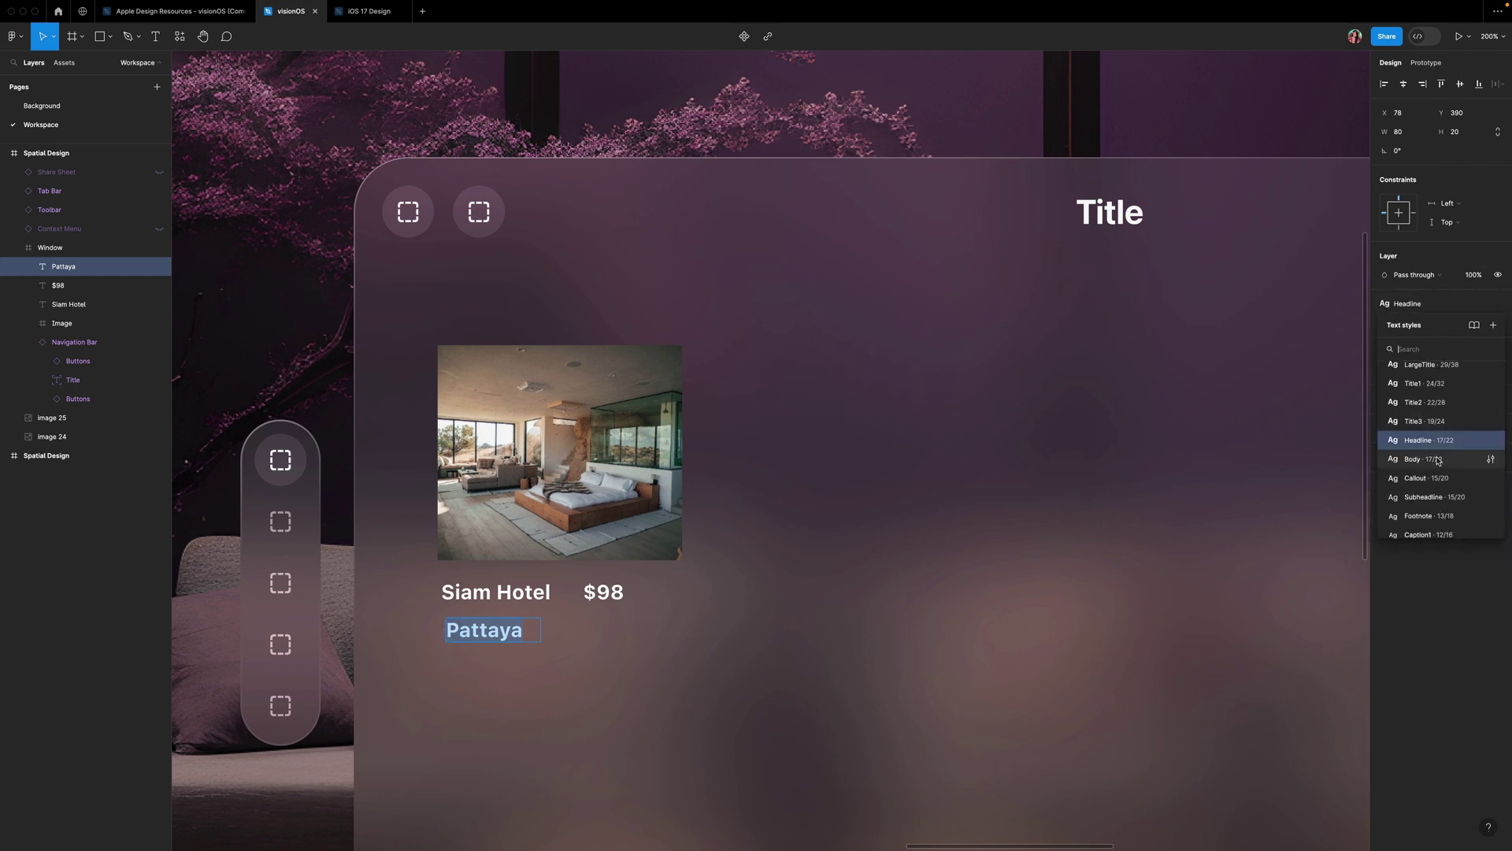
{"action": "left_click", "coordinate": [1419, 478]}
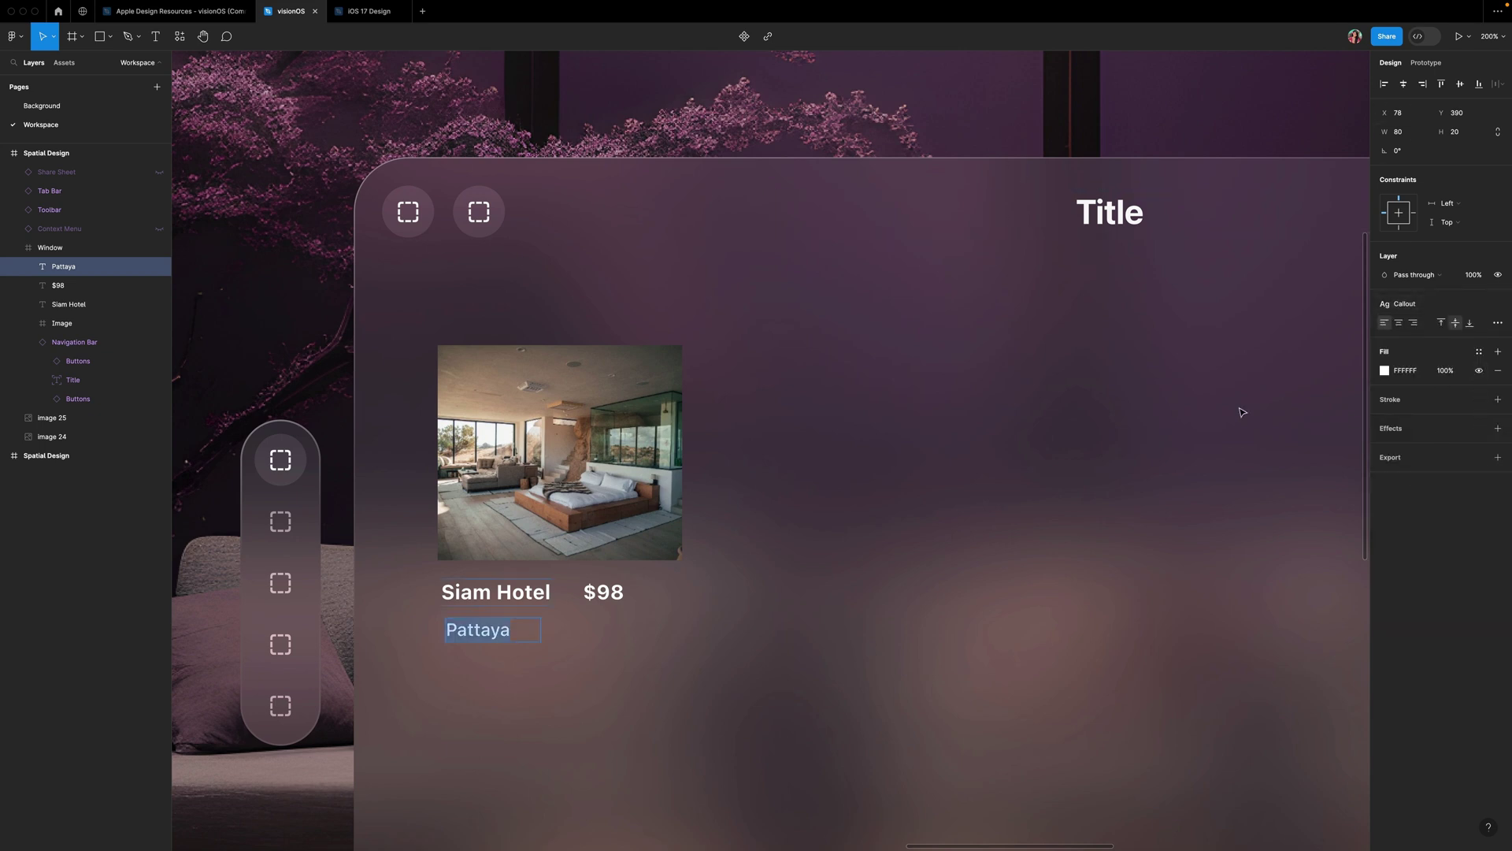
- Set the Pattaya label to Auto width and line it up with the left edge of Siam Hotel at X 74
{"action": "left_click", "coordinate": [1499, 325]}
{"action": "left_click", "coordinate": [1328, 423]}
{"action": "left_click_drag", "start_coordinate": [478, 634], "coordinate": [471, 637]}
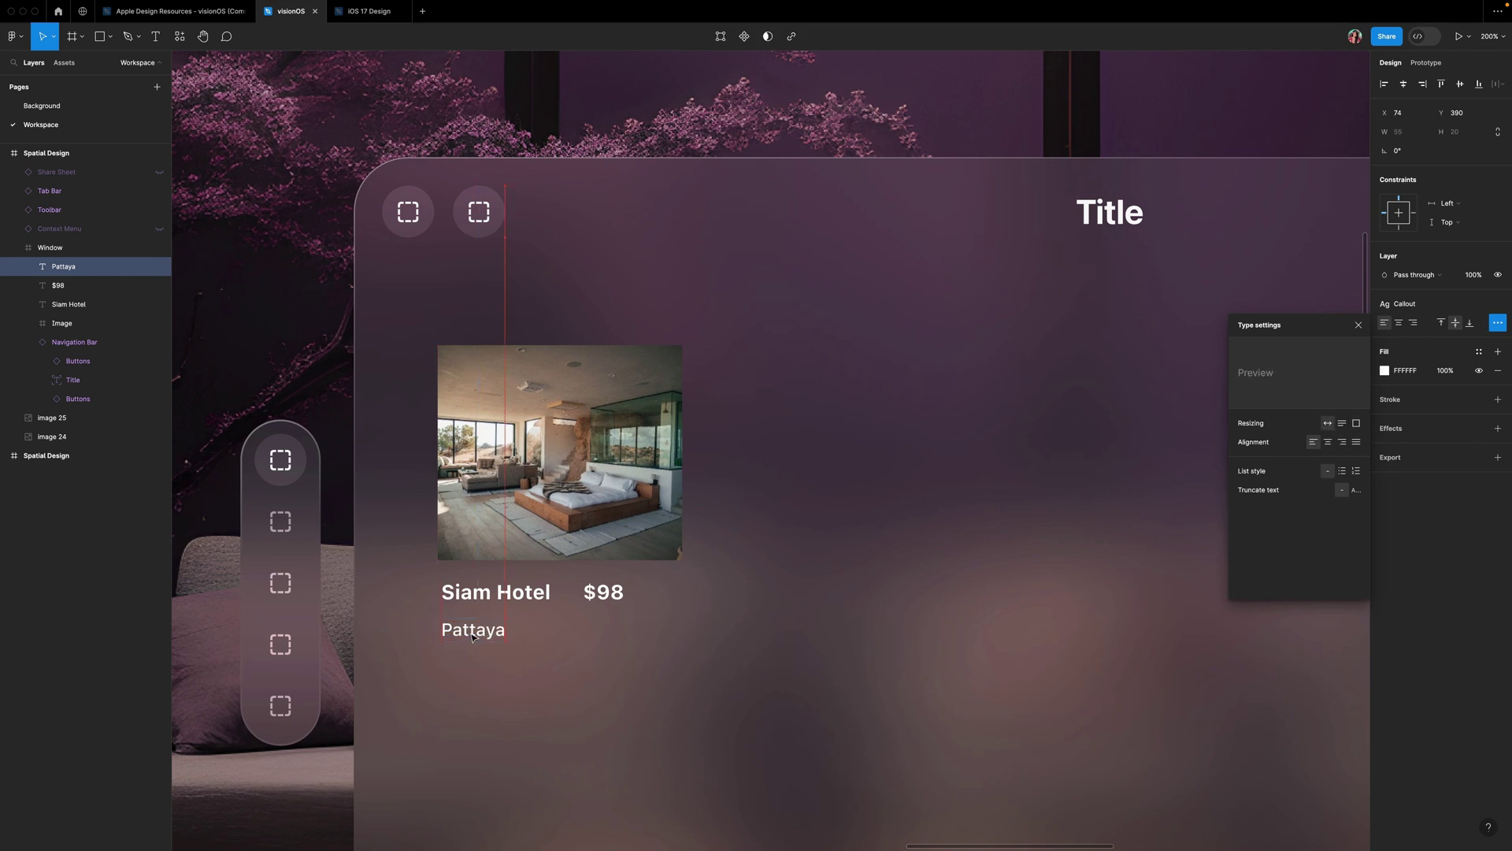
{"action": "key", "text": "Escape"}
- Apply the Primary text colour from the visionOS library to both the Siam Hotel and $98 labels
{"action": "left_click", "coordinate": [505, 593]}
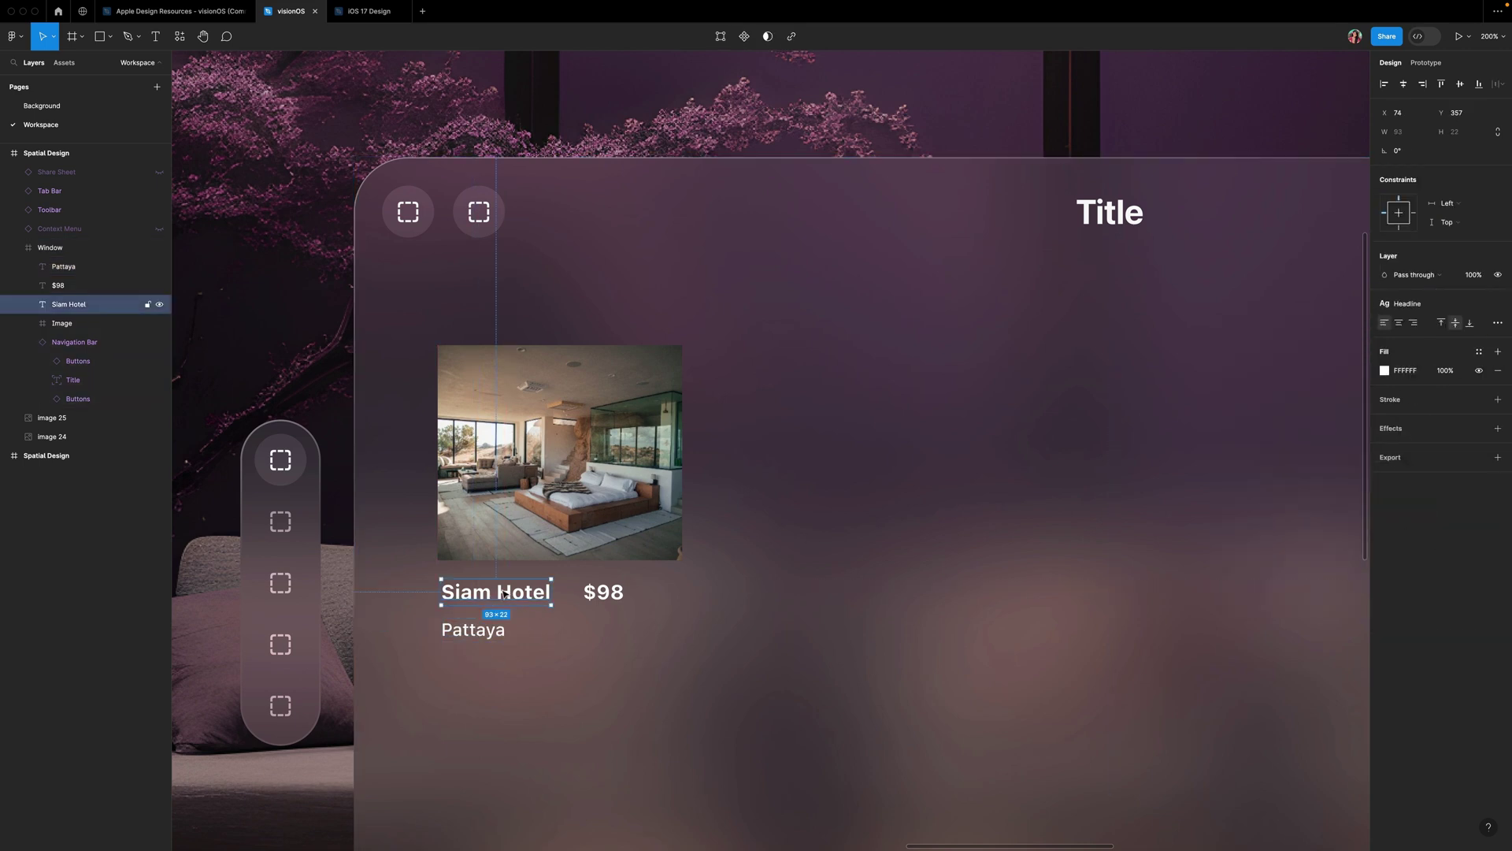
{"action": "left_click", "coordinate": [608, 592], "text": "shift"}
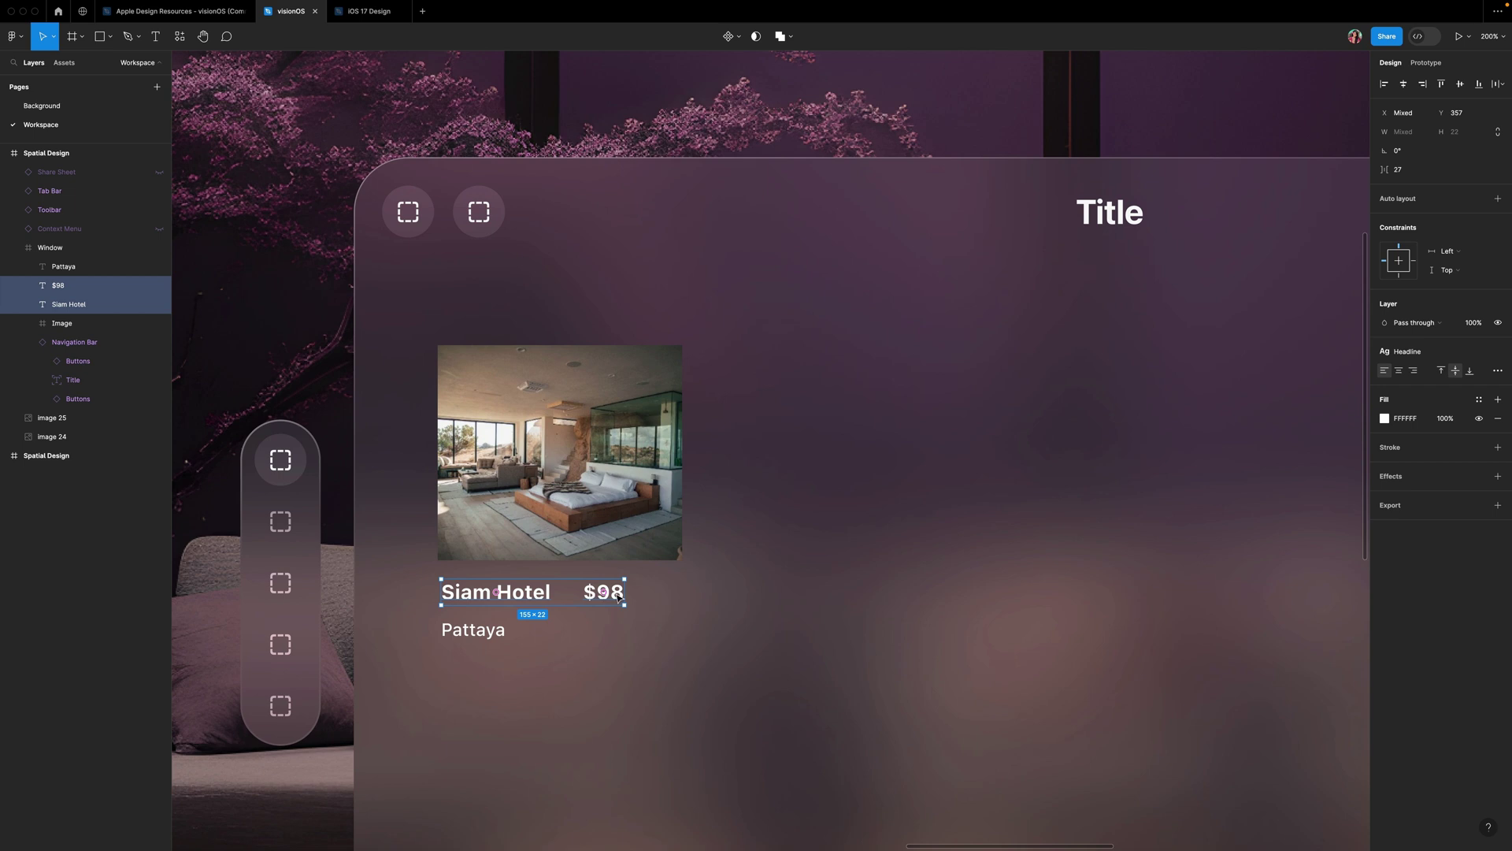
{"action": "left_click", "coordinate": [1479, 400]}
{"action": "scroll", "coordinate": [1300, 567], "scroll_direction": "down", "scroll_amount": 5}
{"action": "scroll", "coordinate": [1306, 584], "scroll_direction": "down", "scroll_amount": 4}
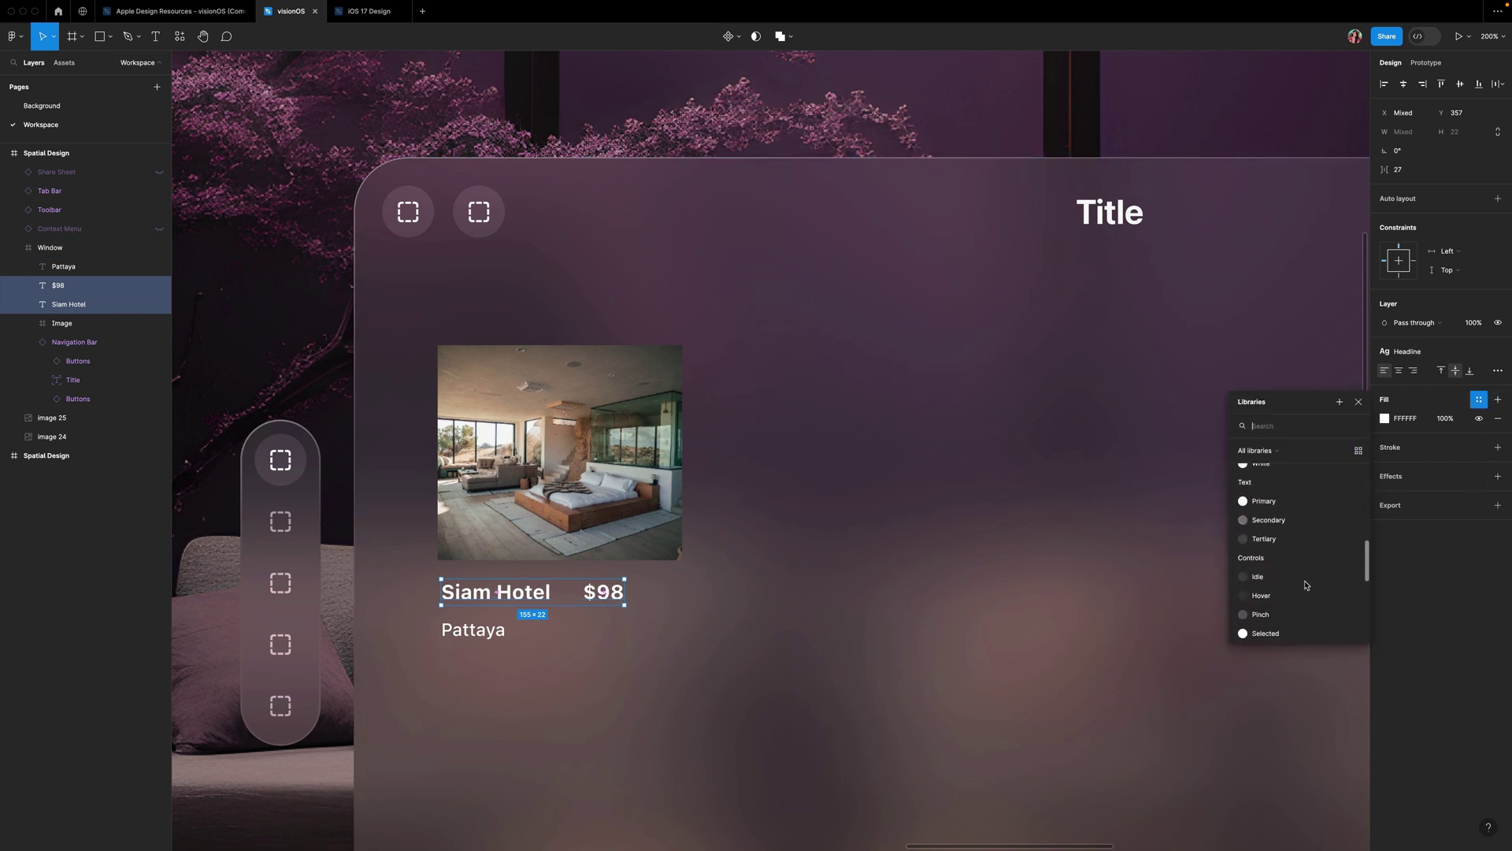
{"action": "scroll", "coordinate": [1305, 584], "scroll_direction": "up", "scroll_amount": 6}
{"action": "scroll", "coordinate": [1305, 585], "scroll_direction": "down", "scroll_amount": 3}
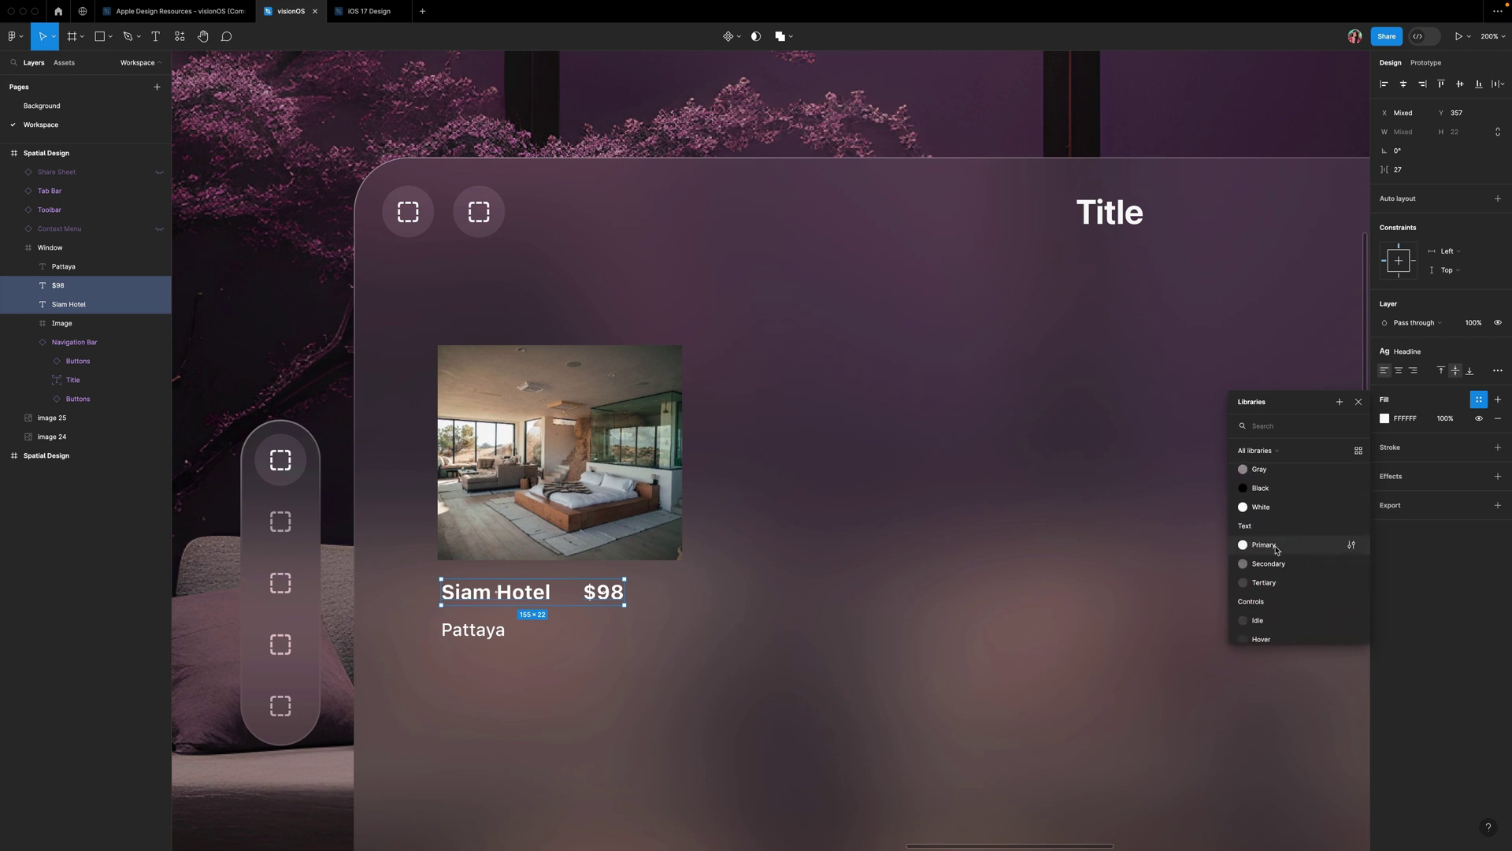
{"action": "left_click", "coordinate": [1281, 545]}
- Apply the library's Secondary text colour to the Pattaya label
{"action": "left_click", "coordinate": [477, 630]}
{"action": "left_click", "coordinate": [1479, 351]}
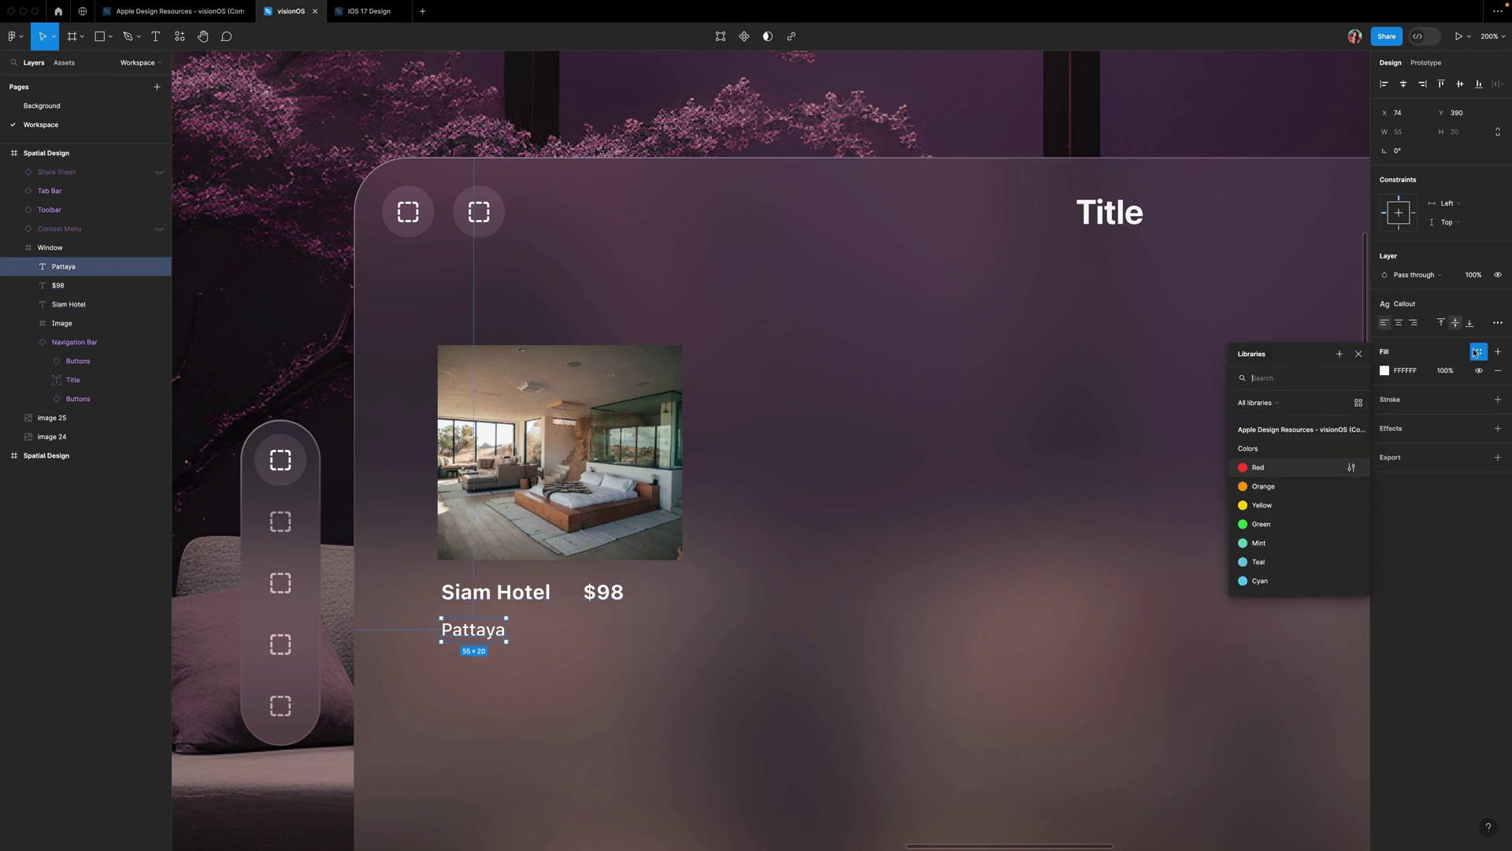
{"action": "scroll", "coordinate": [1270, 490], "scroll_direction": "down", "scroll_amount": 5}
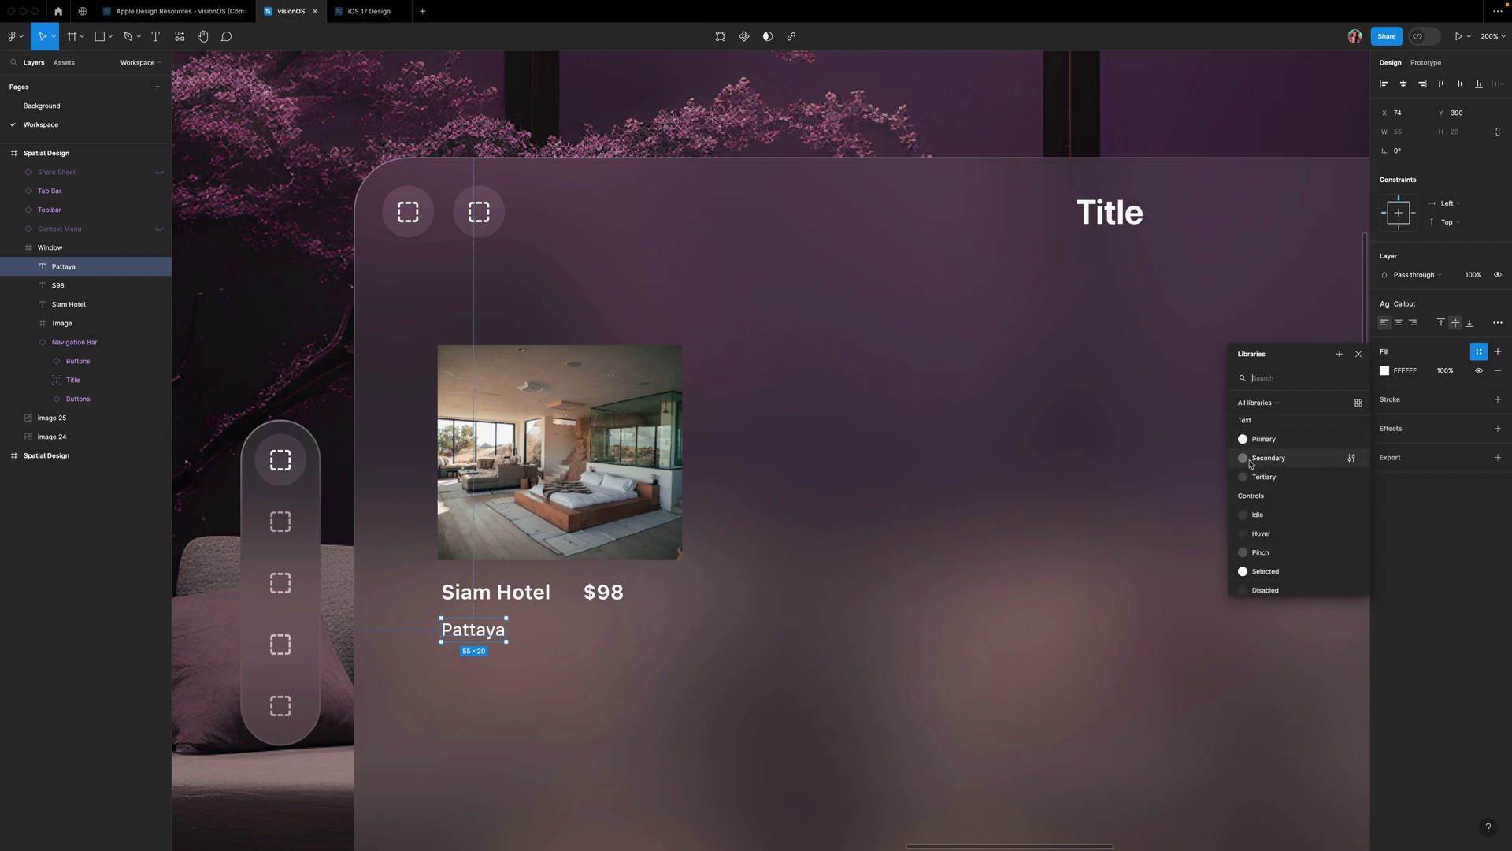
{"action": "left_click", "coordinate": [1277, 463]}
{"action": "key", "text": "Escape"}
- Add a text box about 29 by 15 below $98 reading "8.3" and set its resizing to Auto width
{"action": "scroll", "coordinate": [886, 681], "scroll_direction": "up", "scroll_amount": 5}
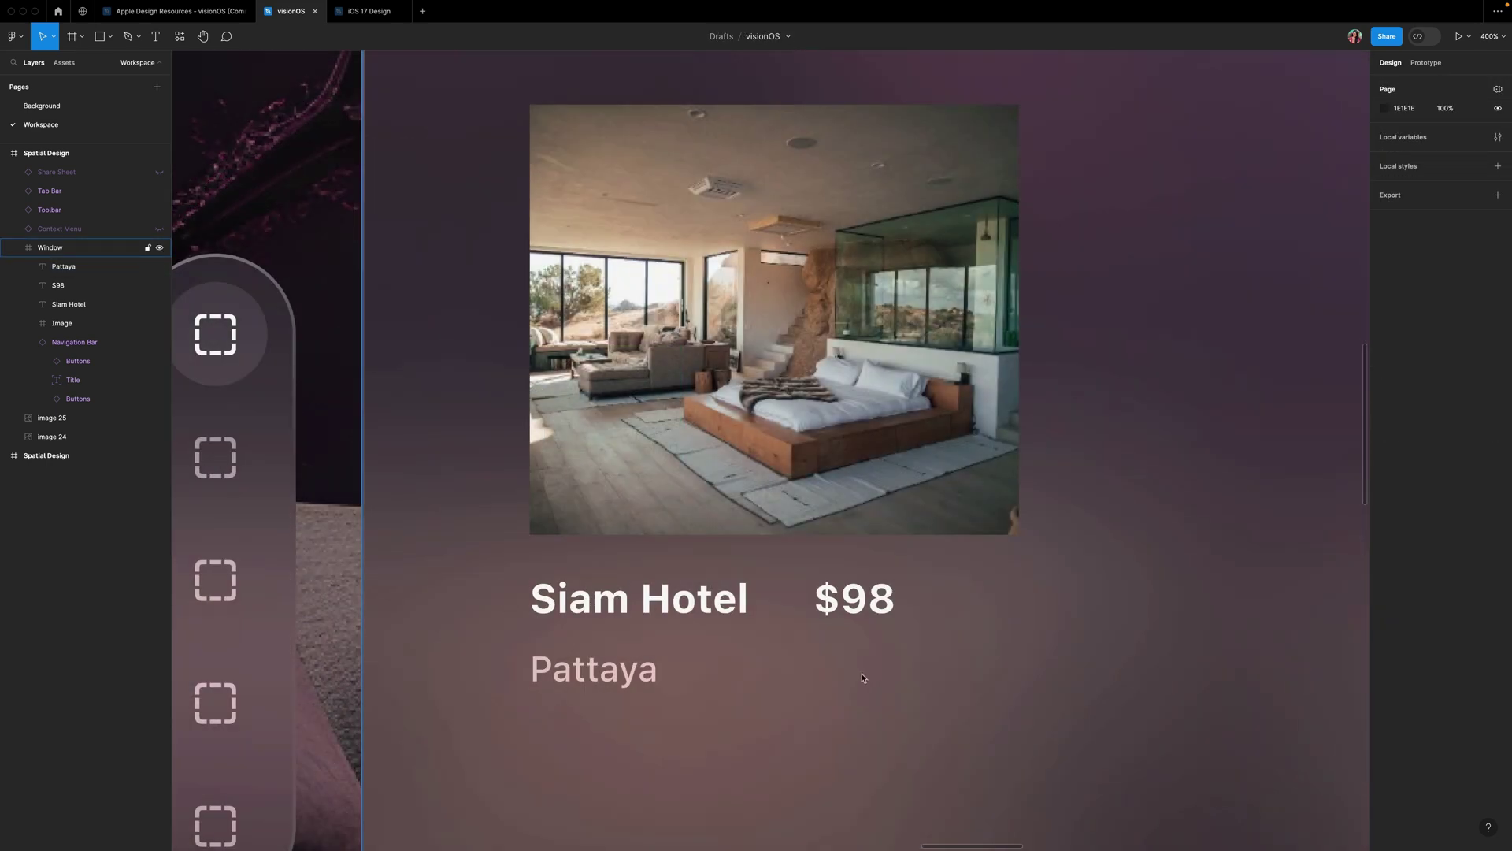
{"action": "key", "text": "t"}
{"action": "left_click_drag", "start_coordinate": [827, 652], "coordinate": [895, 688]}
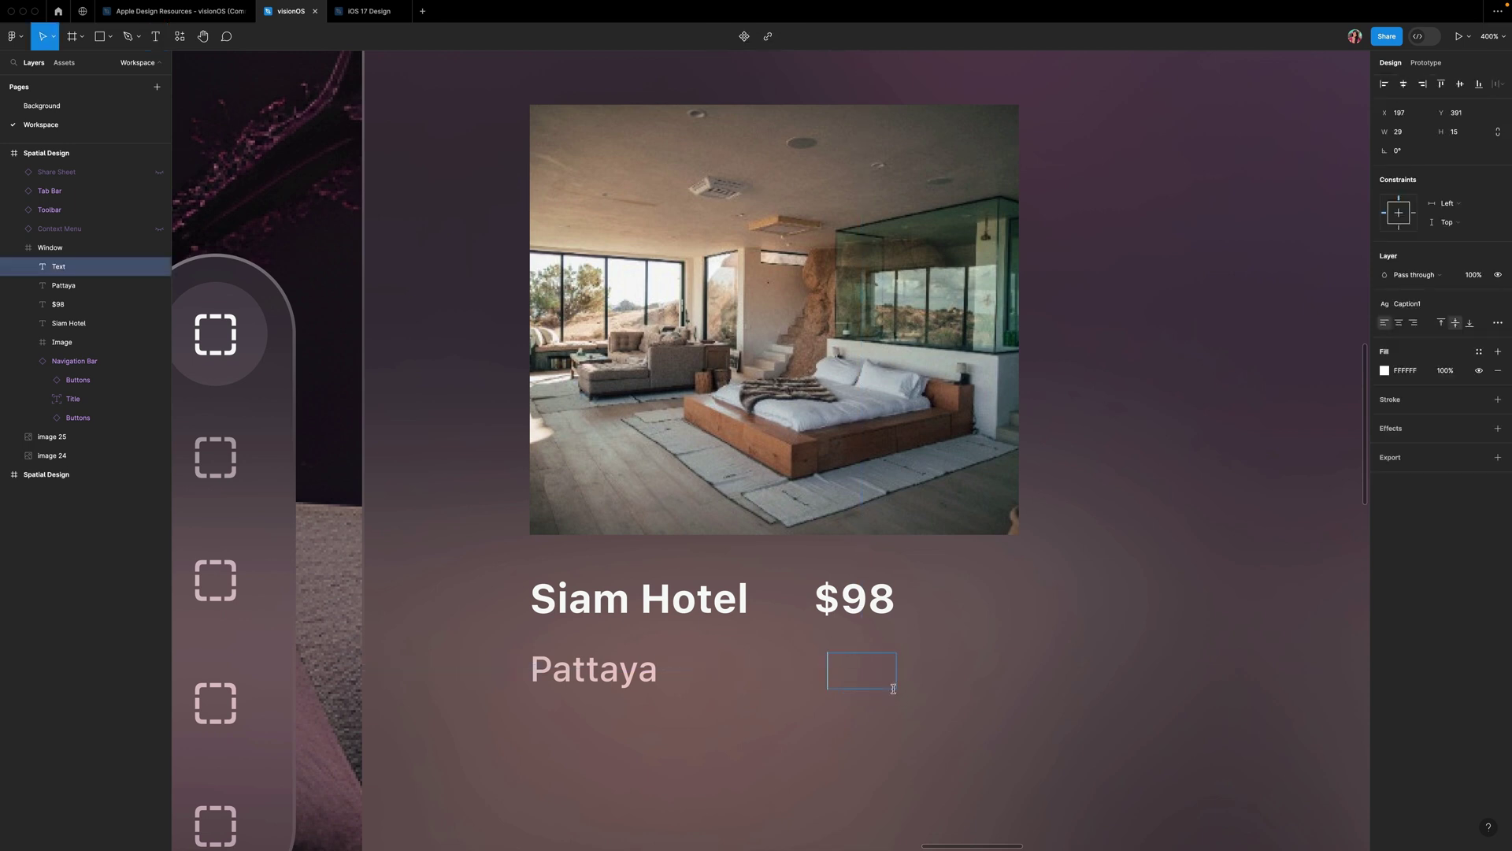
{"action": "type", "text": "8.3"}
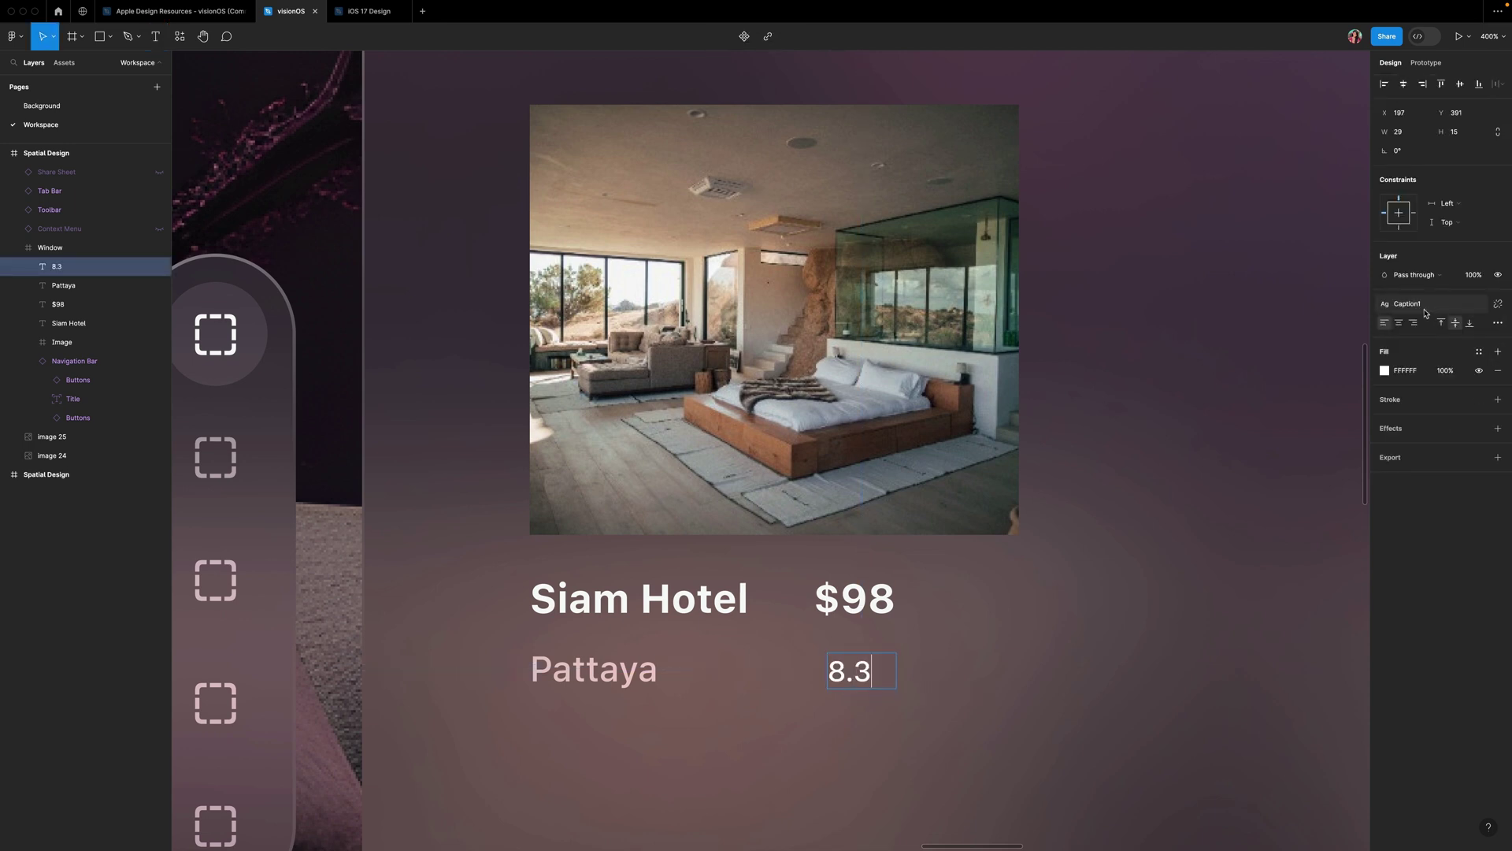
{"action": "key", "text": "super+a"}
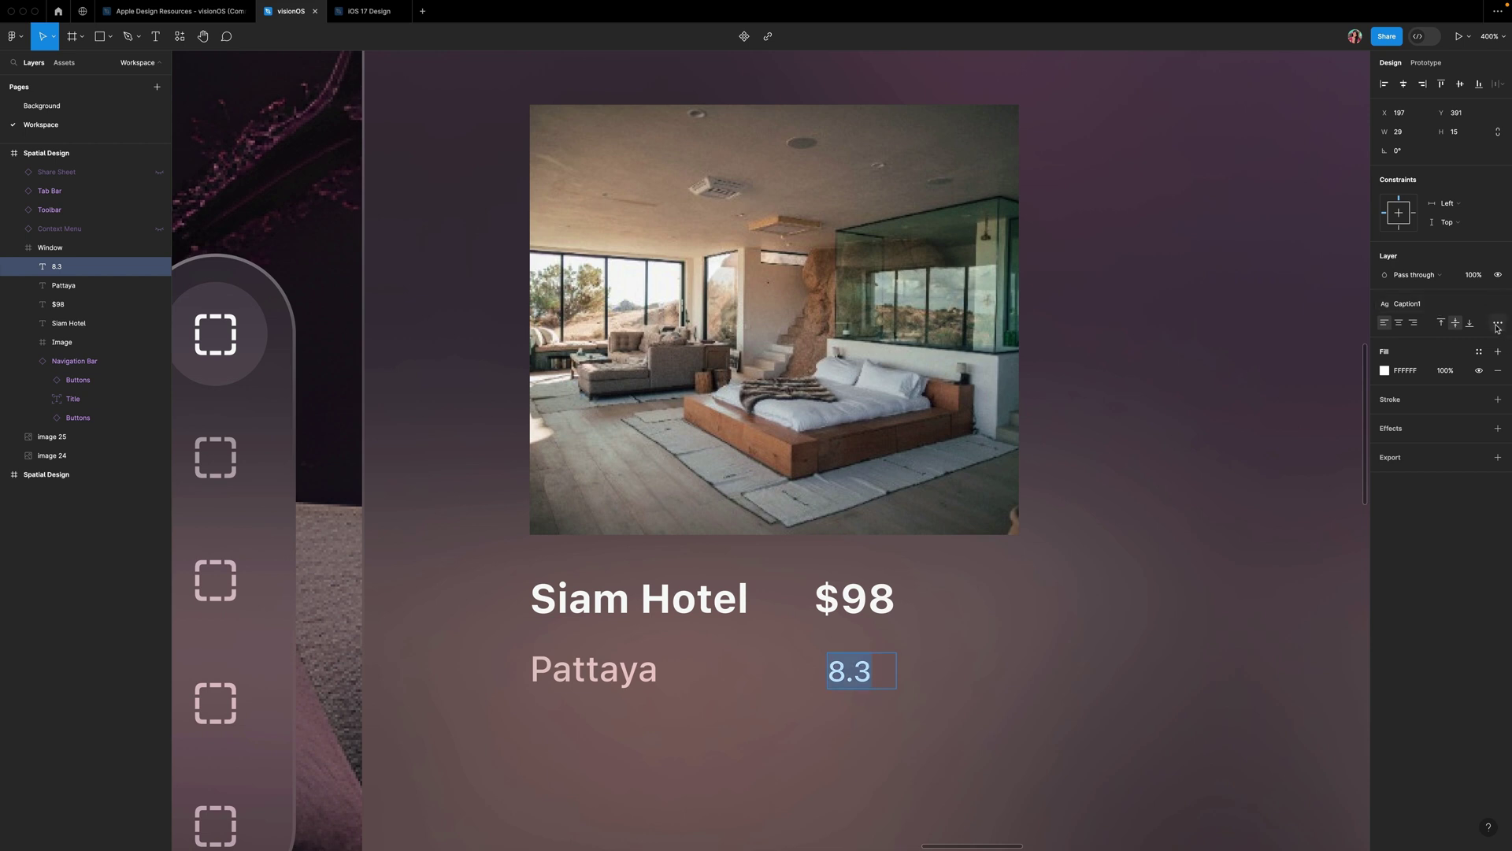
{"action": "left_click", "coordinate": [1495, 322]}
{"action": "left_click", "coordinate": [1328, 424]}
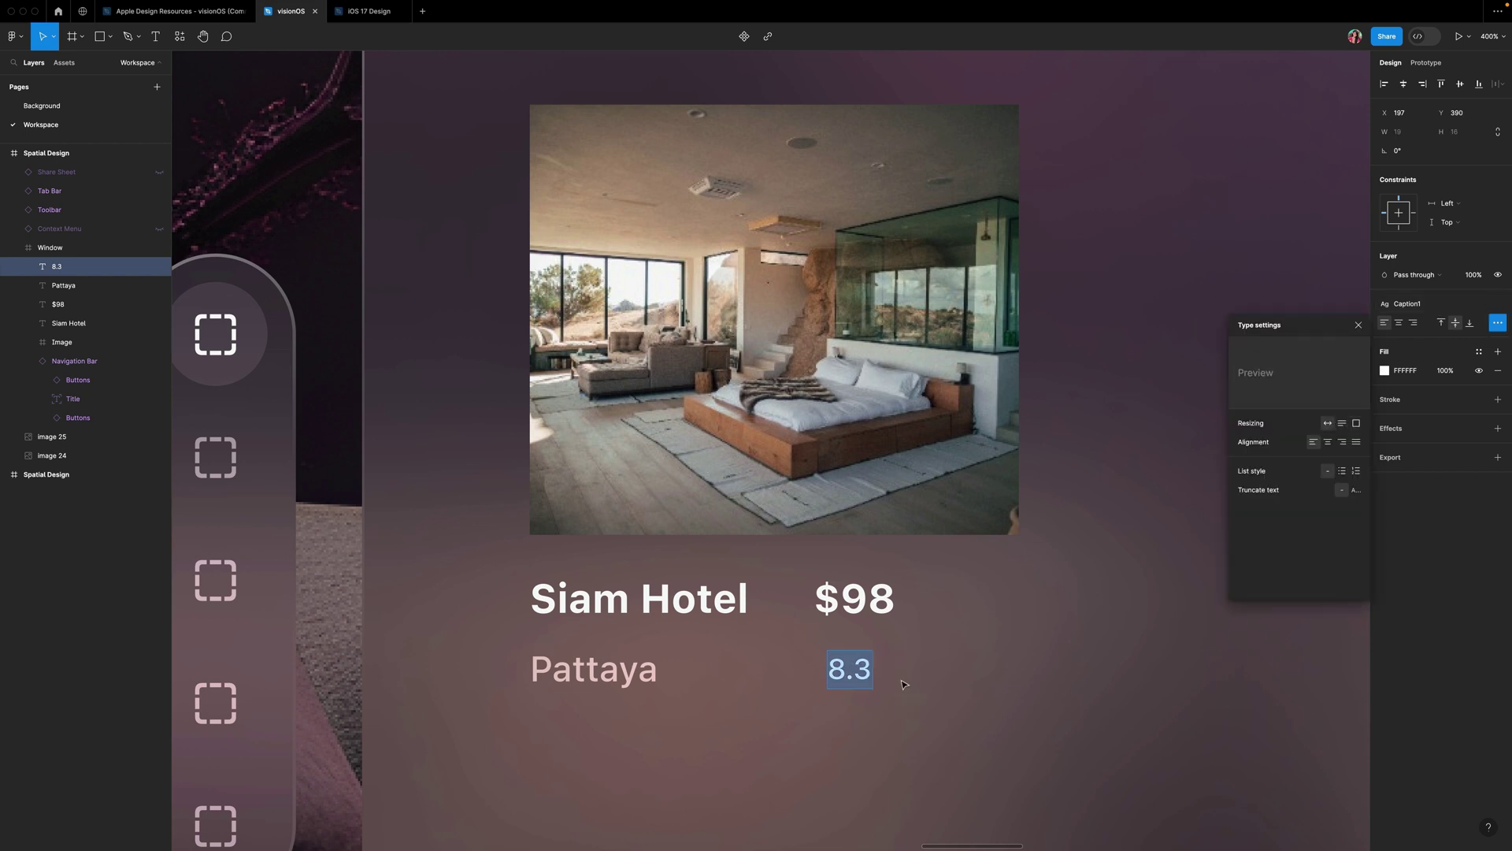
{"action": "key", "text": "Escape"}
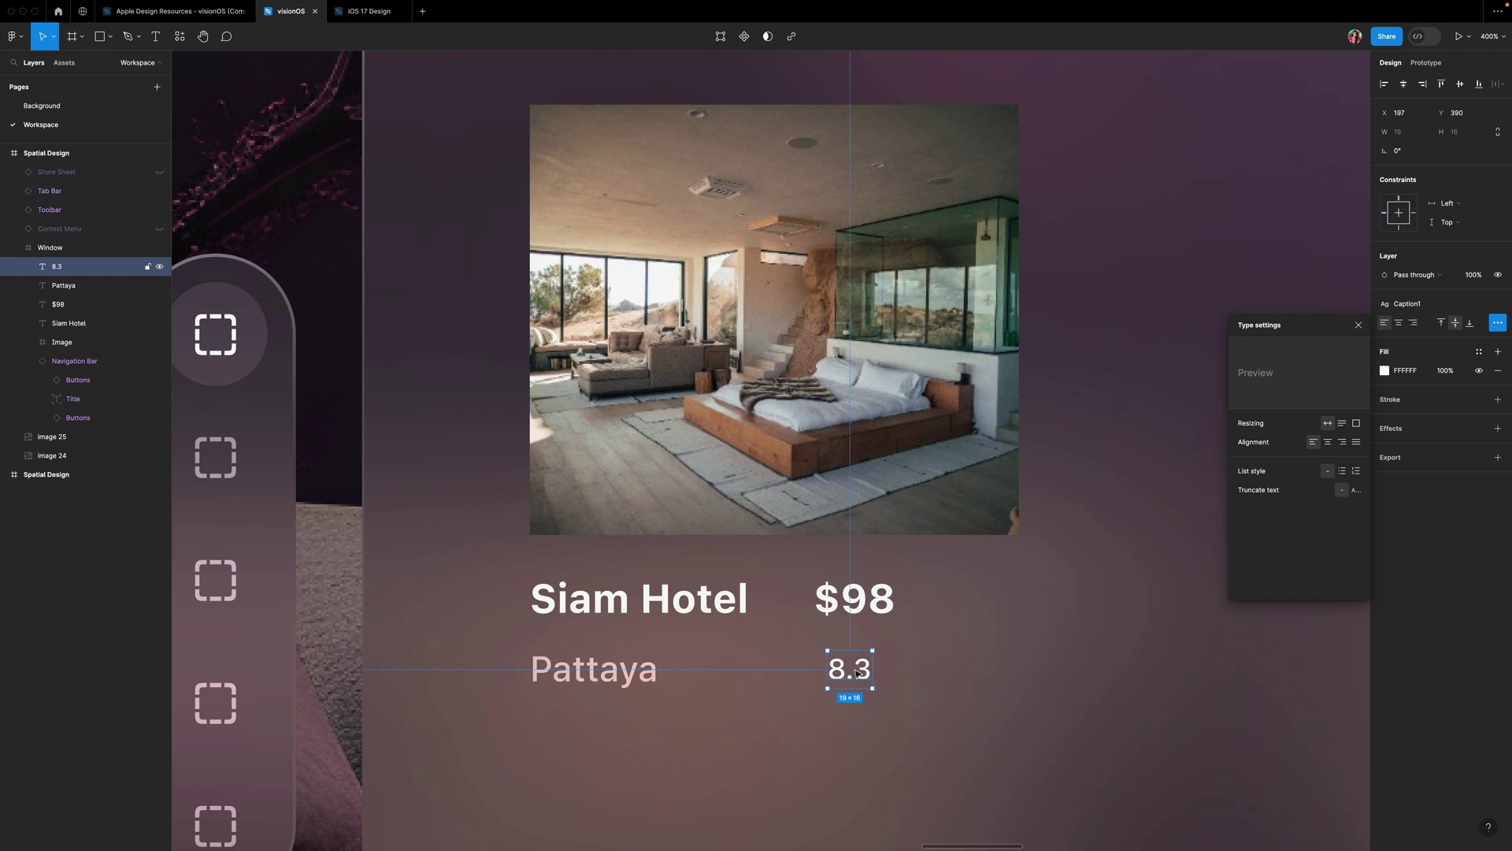
- Wrap the 8.3 rating in an auto layout frame with its item spacing, horizontal padding and vertical padding set to 0
{"action": "key", "text": "shift+a"}
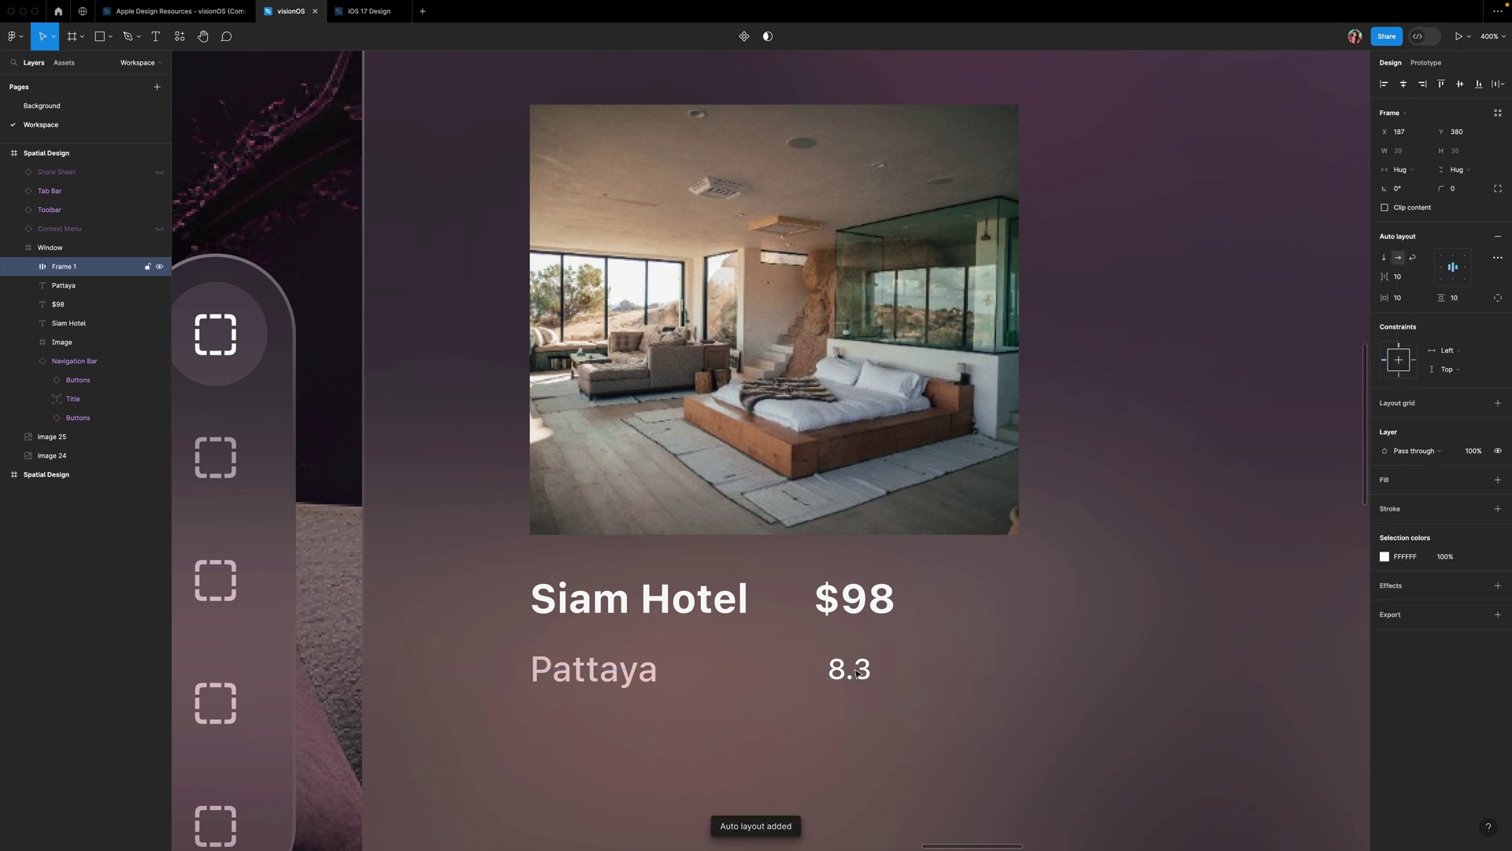
{"action": "left_click", "coordinate": [862, 670]}
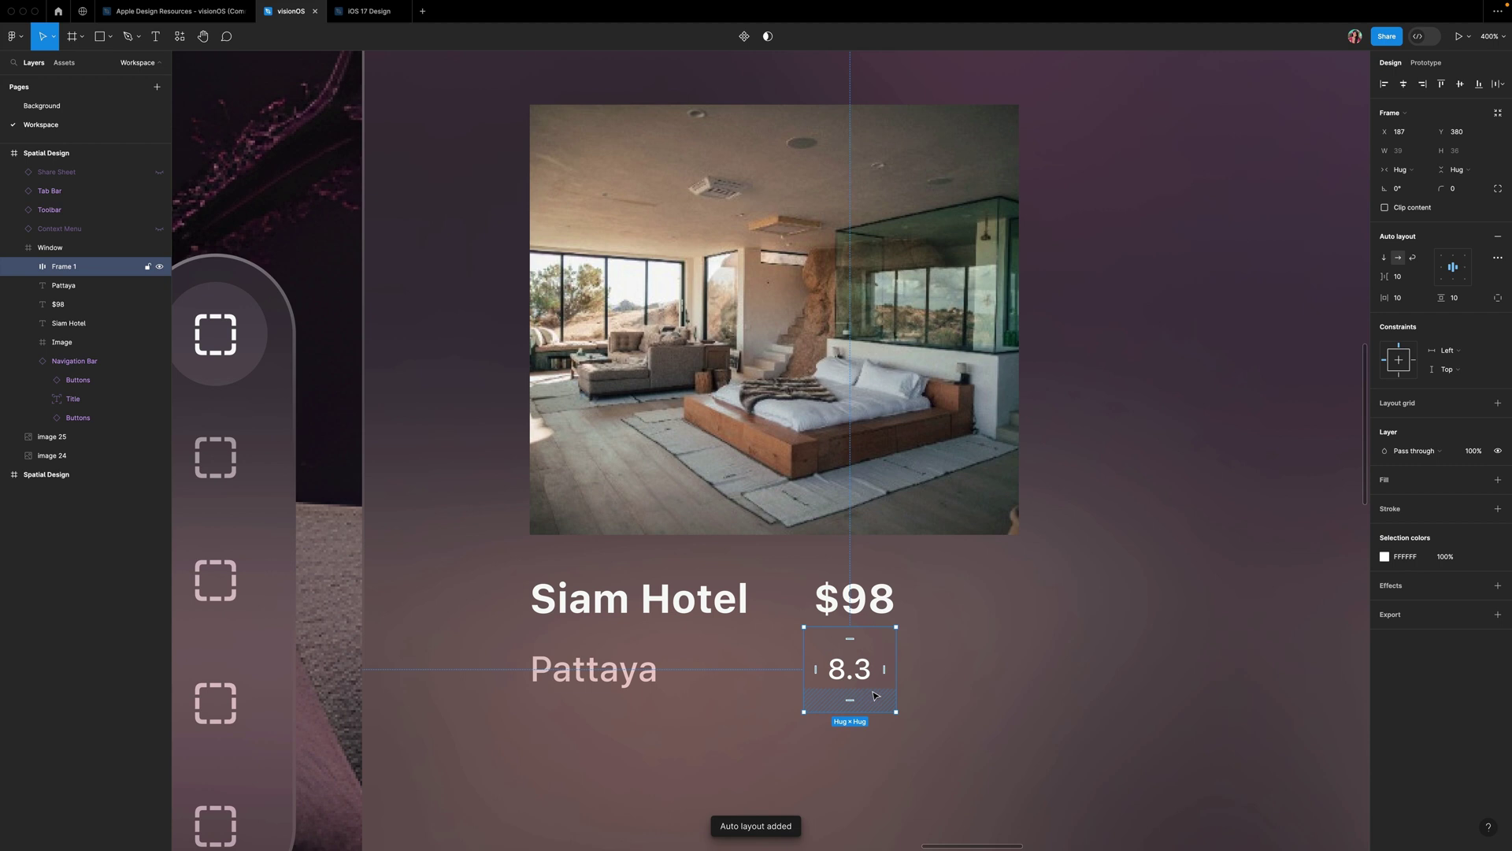
{"action": "left_click", "coordinate": [1404, 301]}
{"action": "left_click", "coordinate": [1410, 279]}
{"action": "type", "text": "0"}
{"action": "left_click", "coordinate": [1410, 297]}
{"action": "type", "text": "0"}
{"action": "left_click", "coordinate": [1458, 299]}
{"action": "type", "text": "0"}
{"action": "key", "text": "Return"}
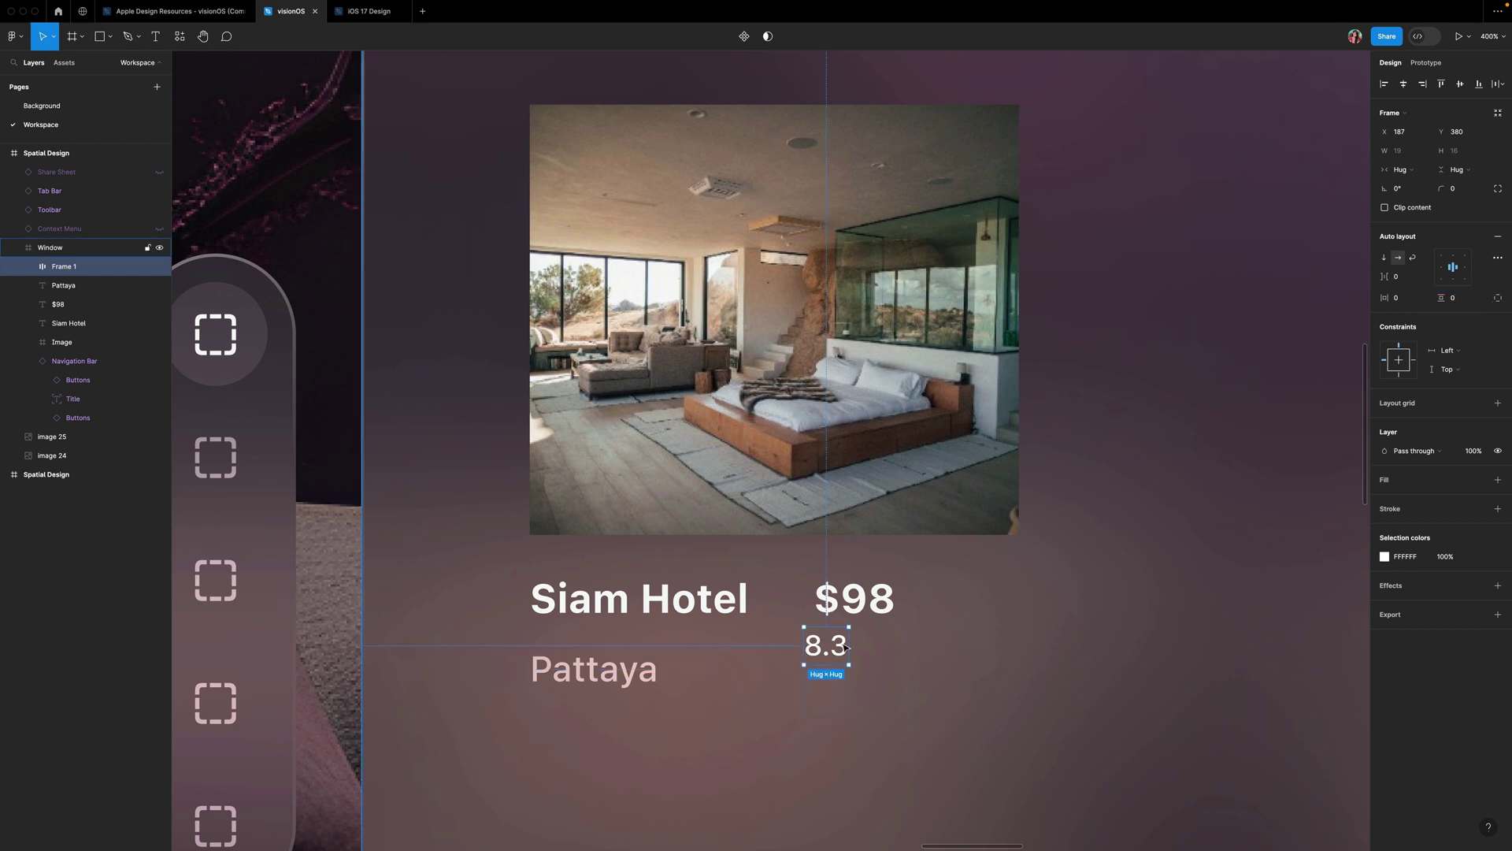
- Move the rating frame below $98 to X 199, Y 388 and set its size to 28 by 28
{"action": "left_click_drag", "start_coordinate": [831, 649], "coordinate": [857, 667]}
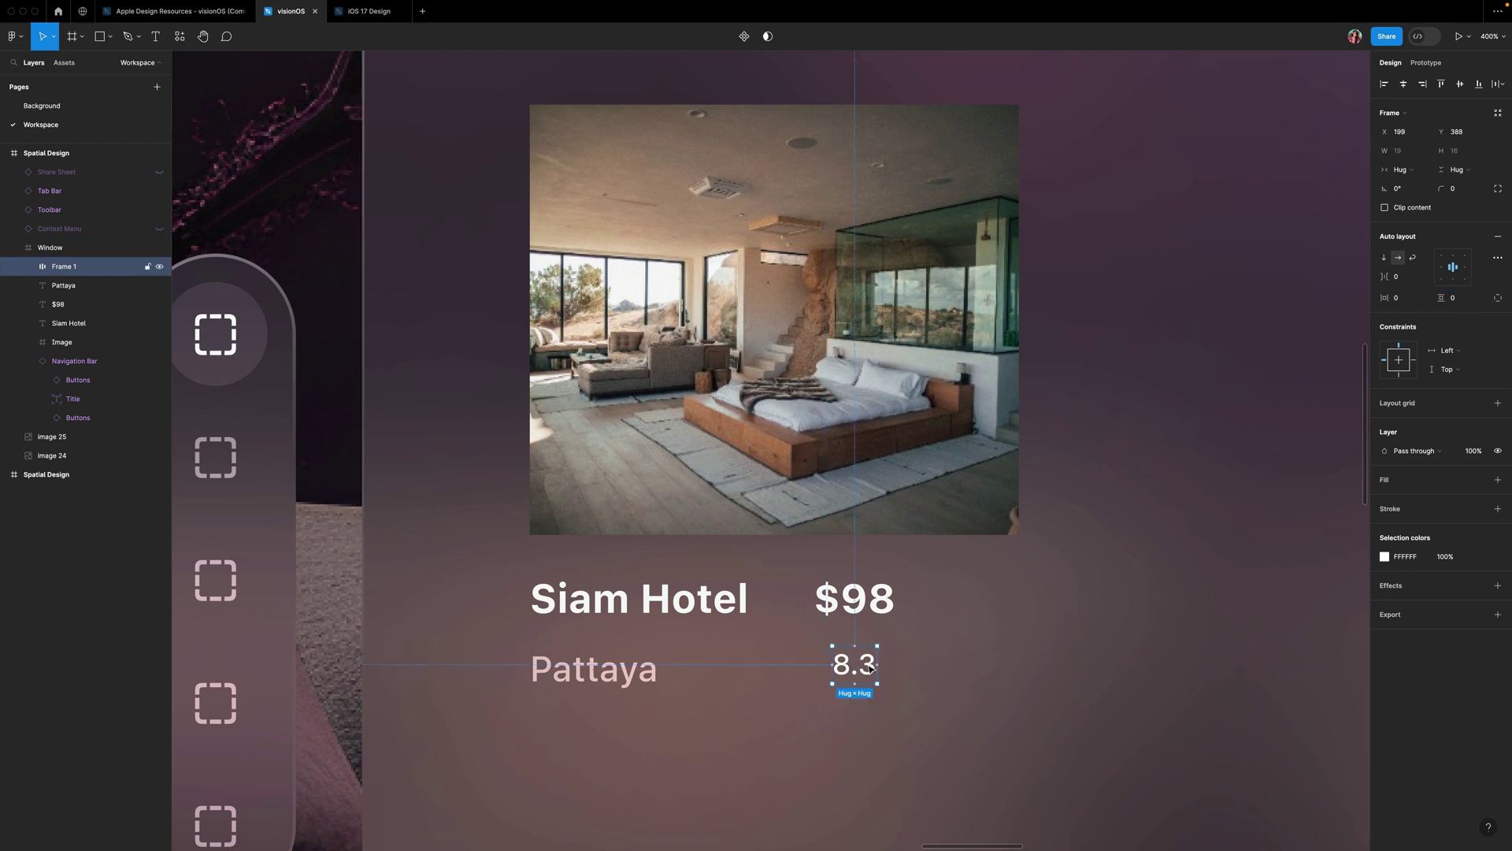
{"action": "left_click", "coordinate": [1406, 154]}
{"action": "type", "text": "28"}
{"action": "key", "text": "Return"}
{"action": "left_click", "coordinate": [1458, 152]}
{"action": "type", "text": "28"}
{"action": "key", "text": "Return"}
- Fill the rating frame with the Indigo system colour from the visionOS library
{"action": "left_click", "coordinate": [1479, 480]}
{"action": "scroll", "coordinate": [1268, 631], "scroll_direction": "down", "scroll_amount": 3}
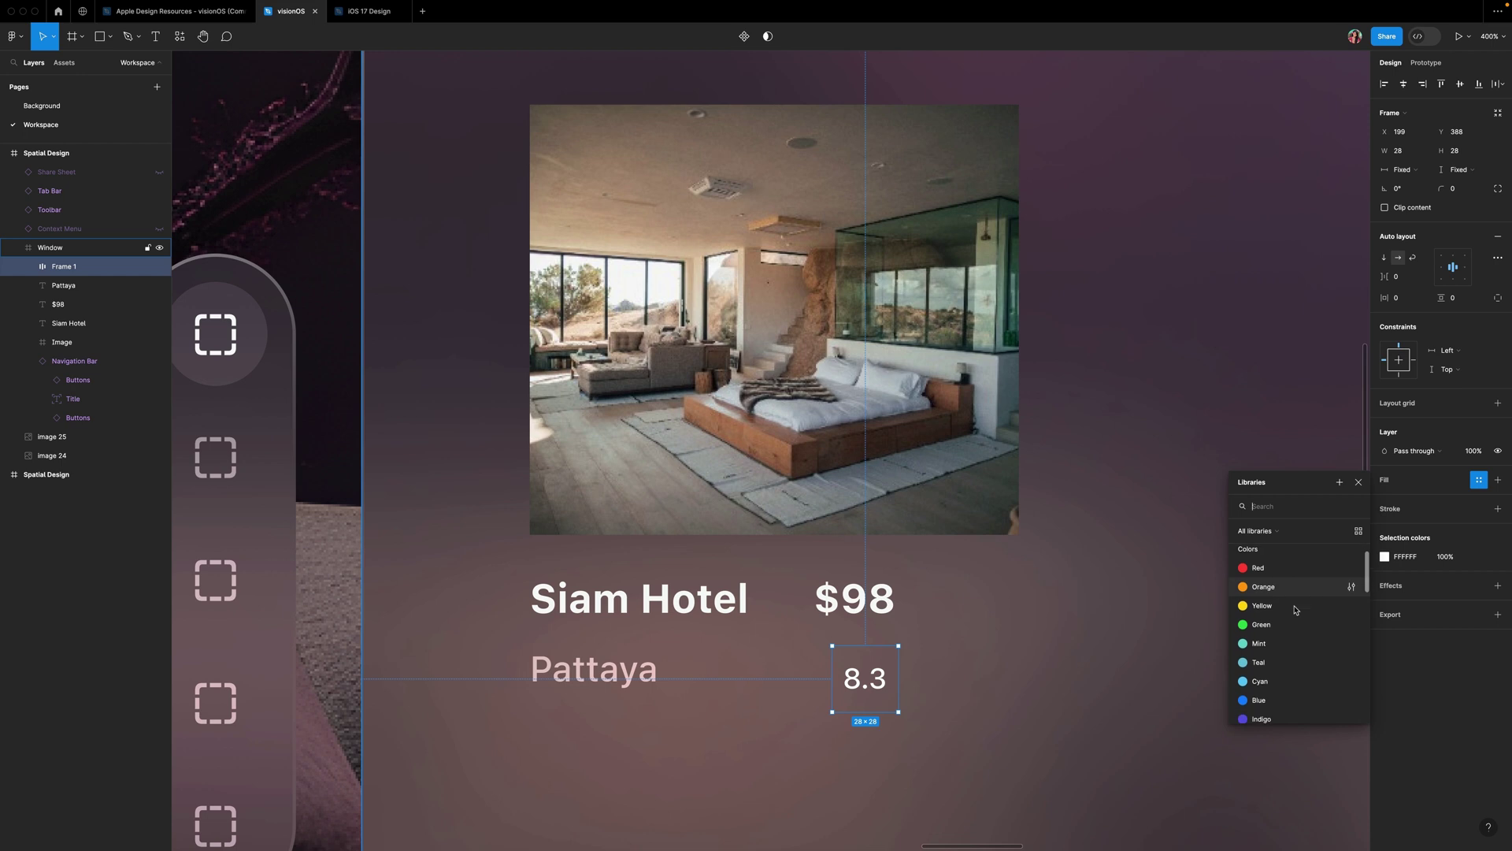
{"action": "left_click", "coordinate": [1266, 644]}
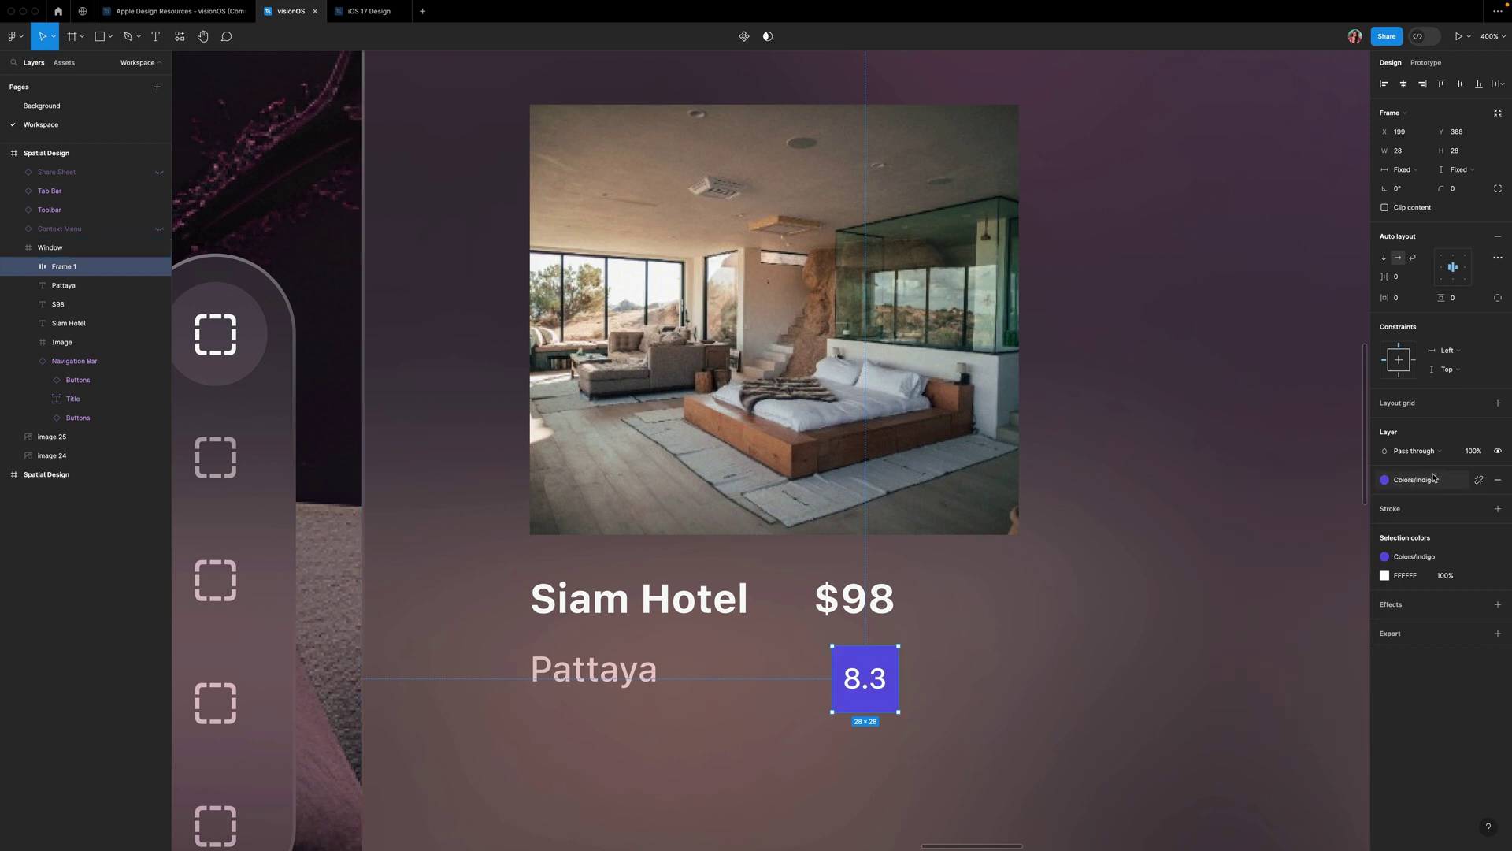
{"action": "left_click", "coordinate": [1478, 480]}
{"action": "scroll", "coordinate": [1276, 638], "scroll_direction": "up", "scroll_amount": 2}
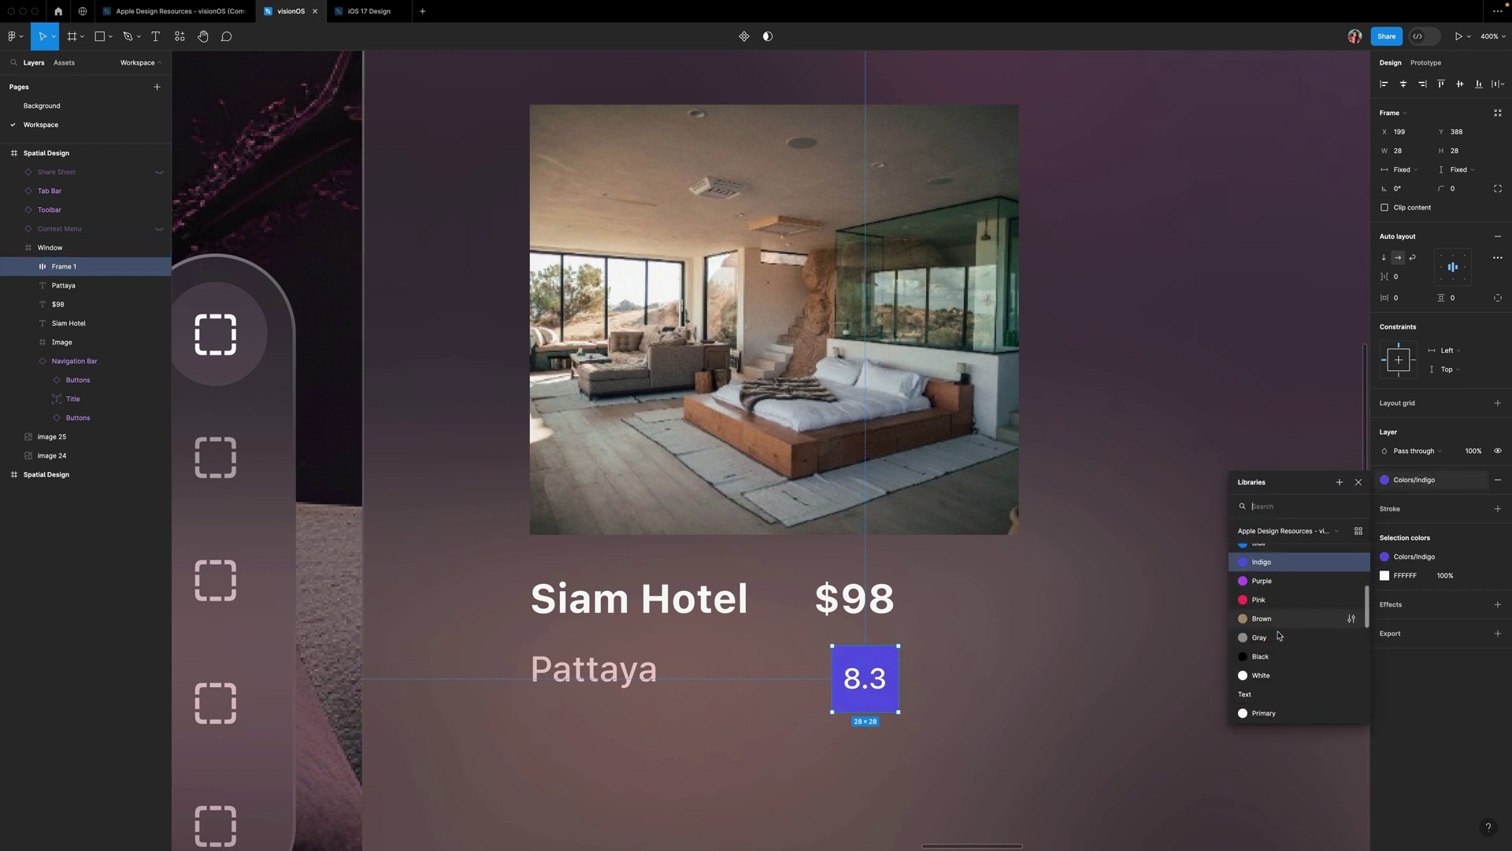
{"action": "left_click", "coordinate": [1277, 631]}
{"action": "left_click", "coordinate": [1410, 481]}
{"action": "left_click", "coordinate": [1412, 482]}
{"action": "key", "text": "ctrl+z"}
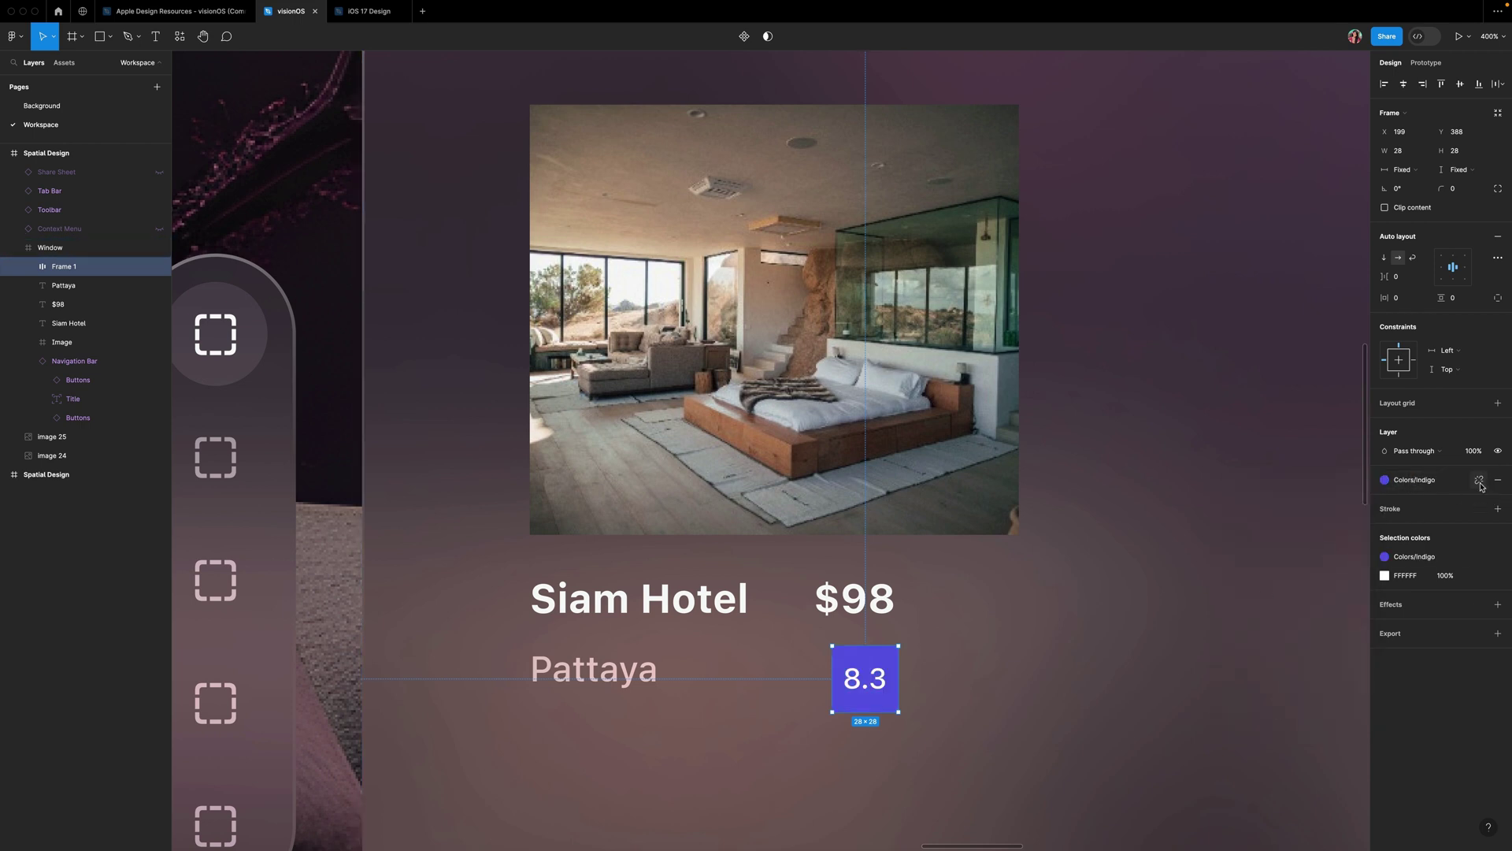
- Detach the rating frame's fill from the Indigo style and darken it to 4838AB
{"action": "left_click", "coordinate": [1480, 481]}
{"action": "left_click", "coordinate": [1384, 499]}
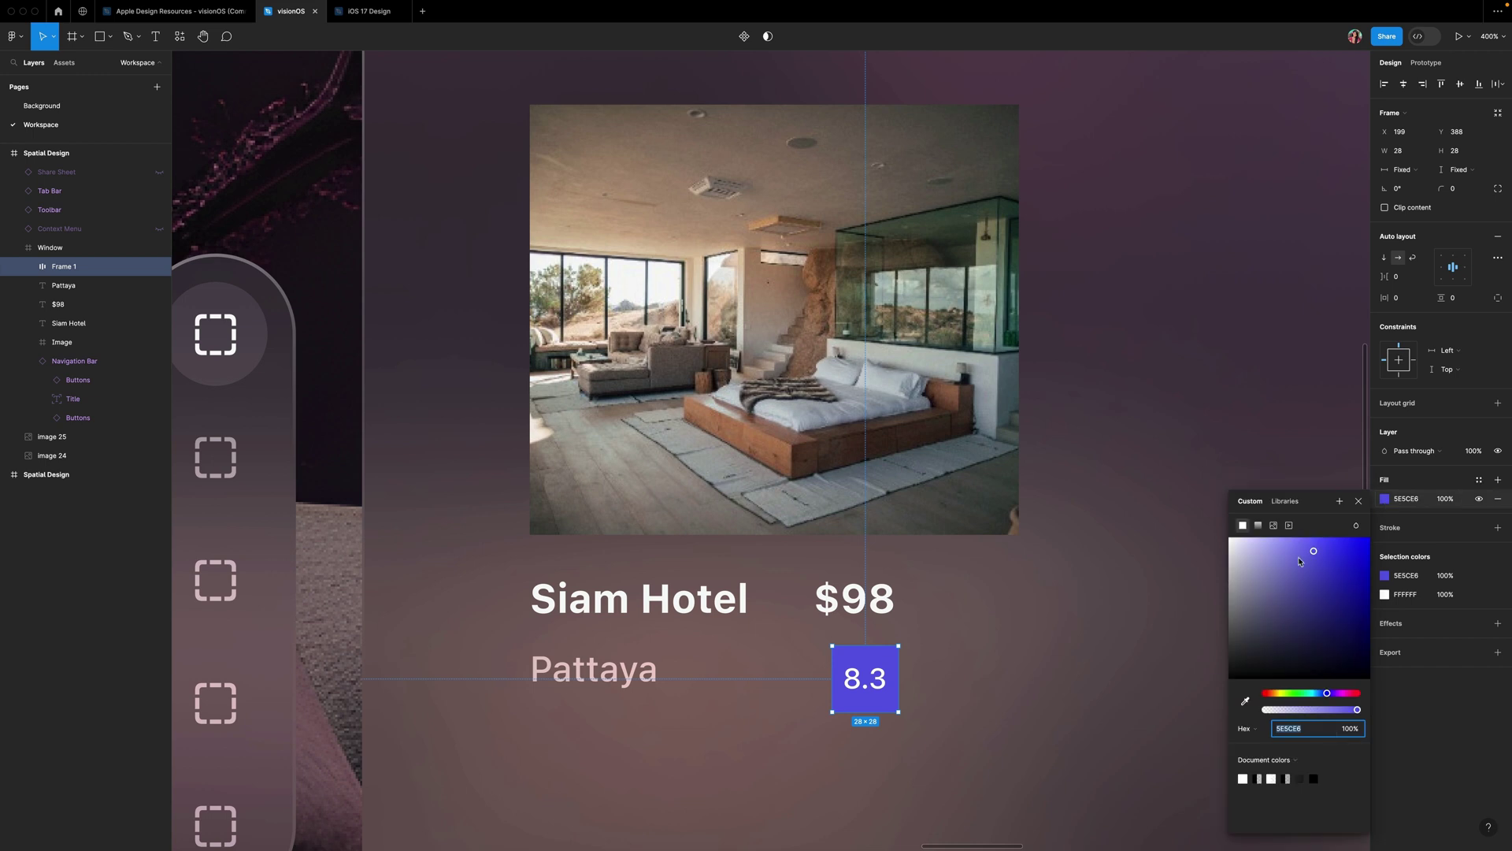
{"action": "left_click_drag", "start_coordinate": [1314, 557], "coordinate": [1324, 589]}
{"action": "left_click_drag", "start_coordinate": [1327, 697], "coordinate": [1326, 697]}
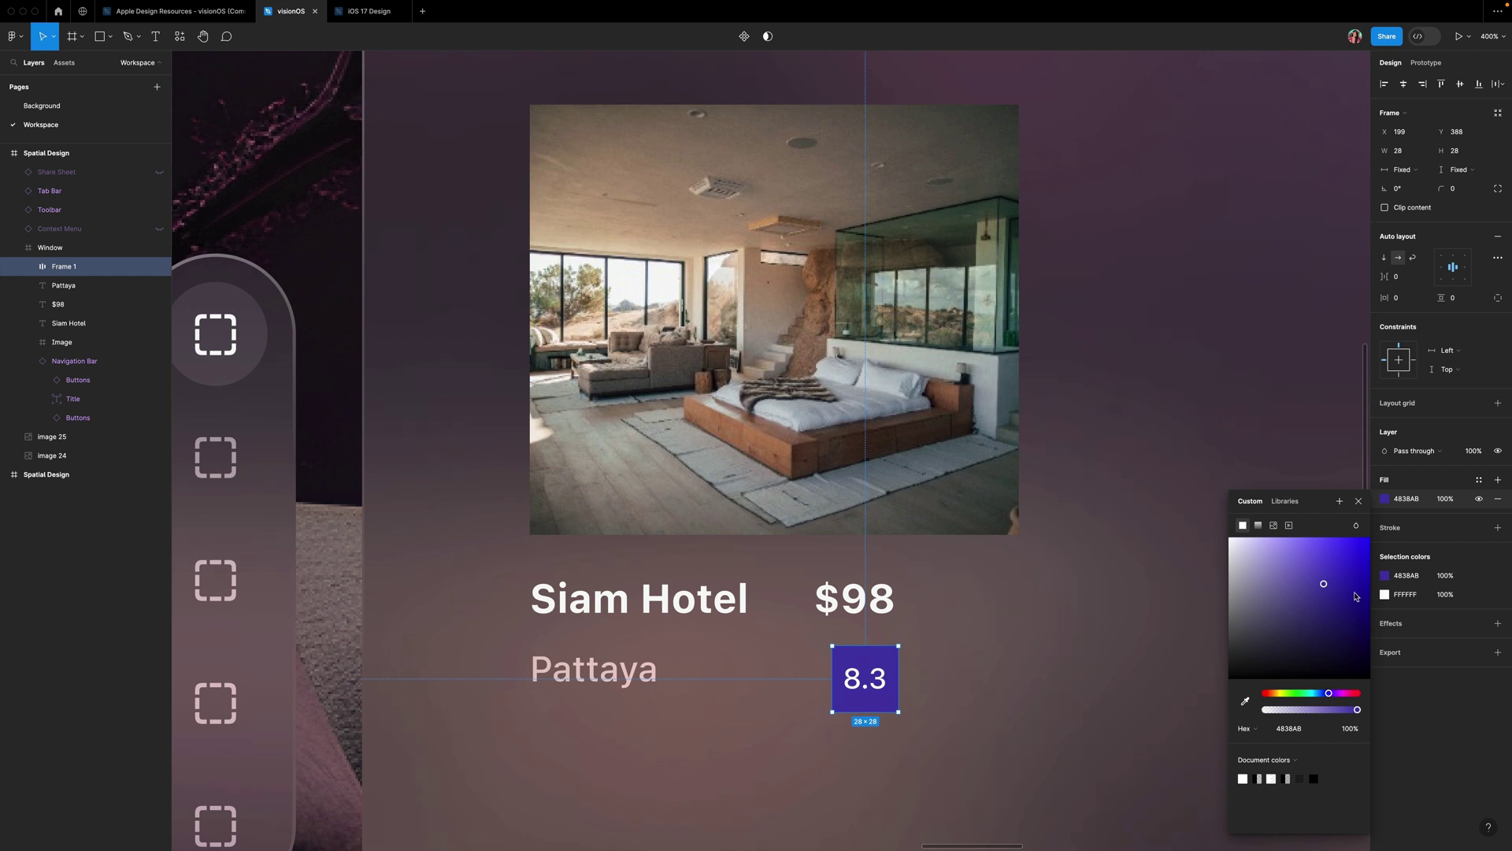
{"action": "left_click", "coordinate": [1359, 501]}
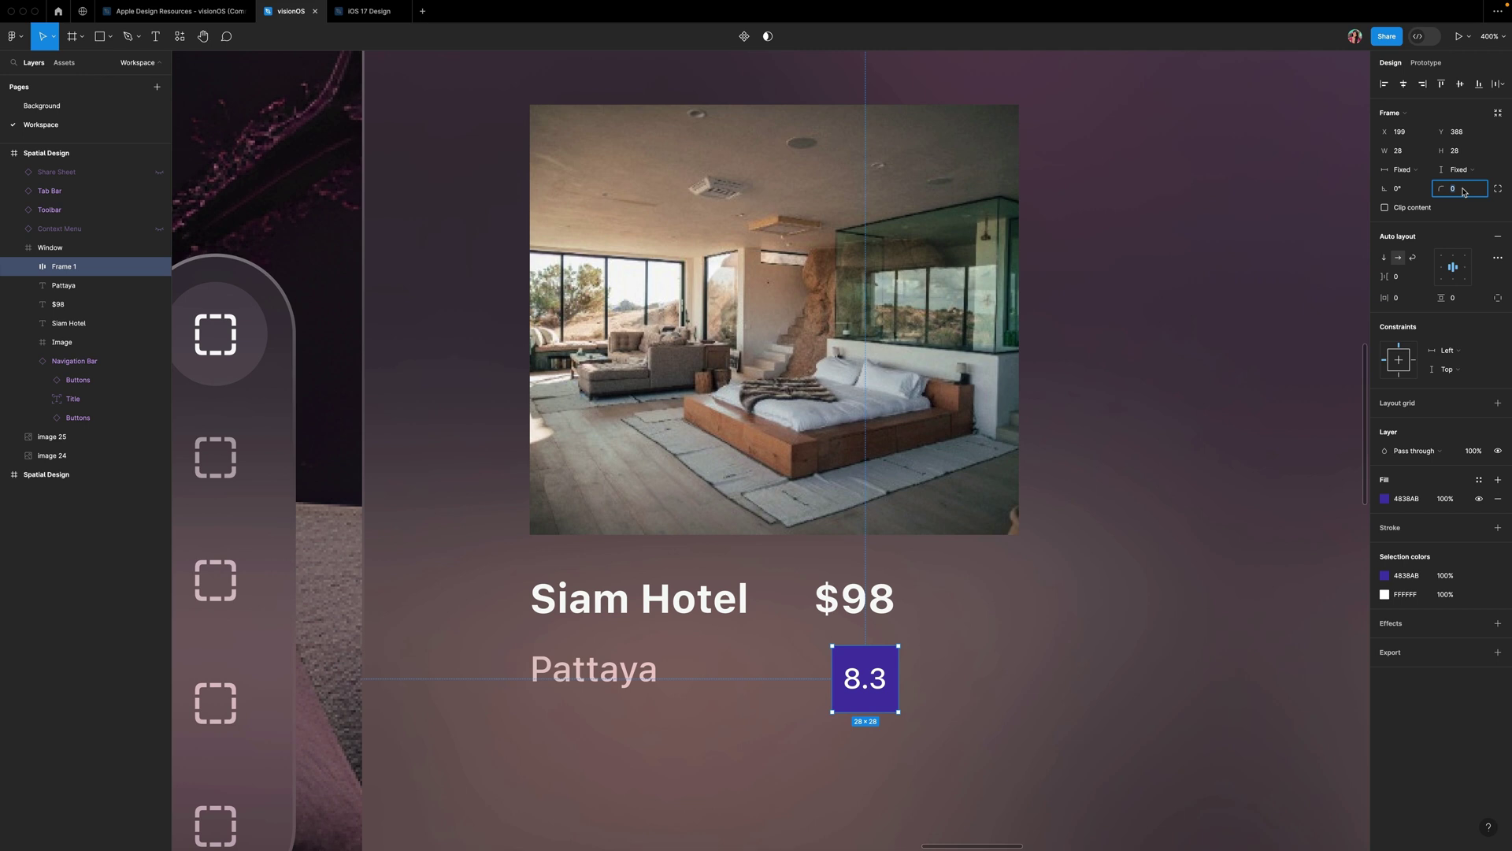
- Round the 8.3 rating frame's corners with a radius of 4
{"action": "type", "text": "4"}
{"action": "key", "text": "Return"}
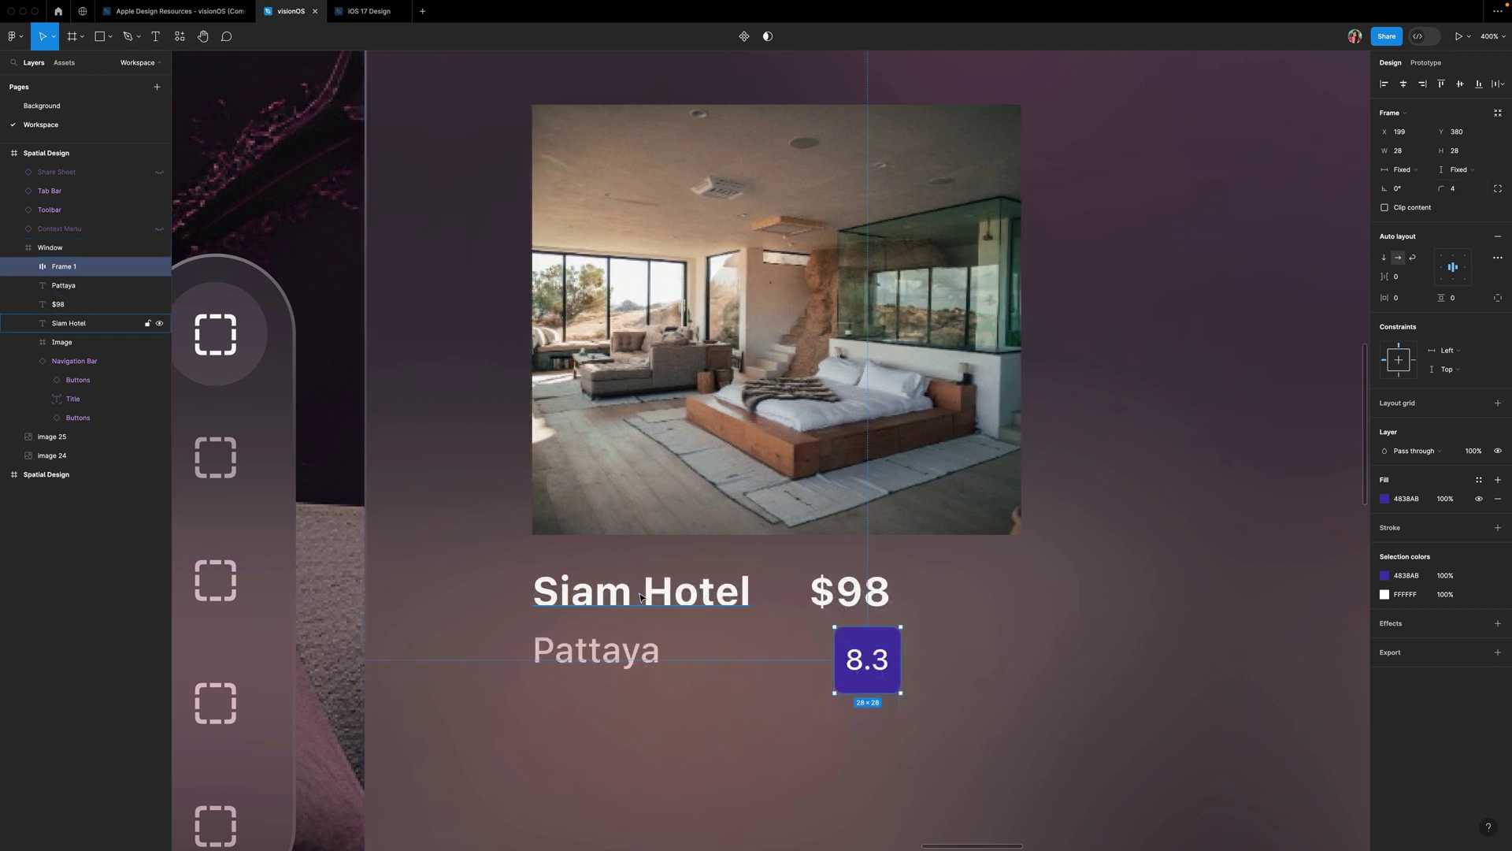
- Wrap the Siam Hotel and $98 texts in a horizontal auto layout frame with item spacing 79, matching the photo's width
{"action": "left_click", "coordinate": [642, 596]}
{"action": "left_click", "coordinate": [865, 597], "text": "shift"}
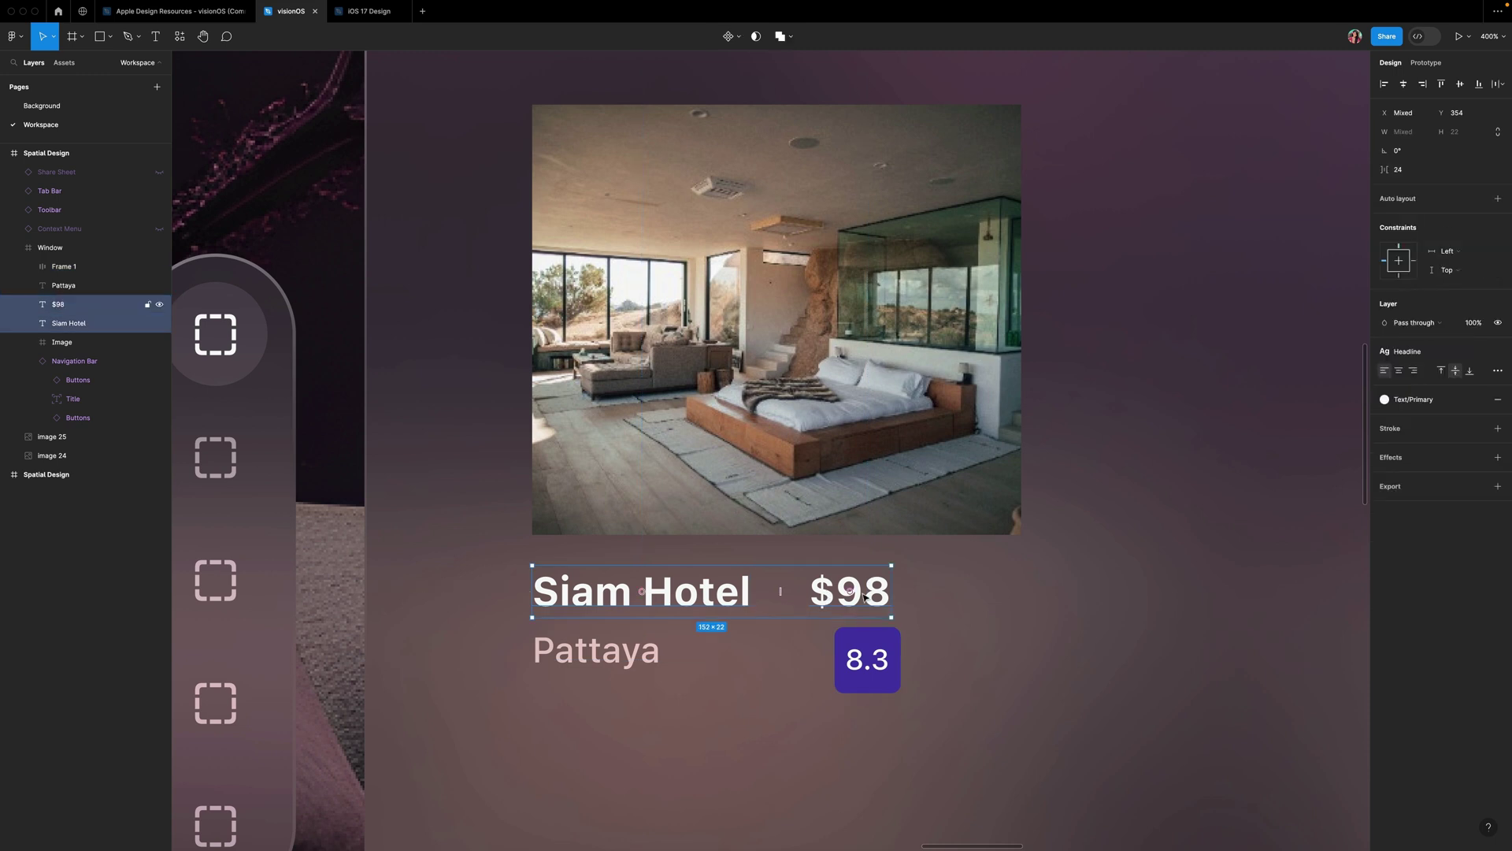
{"action": "key", "text": "shift+a"}
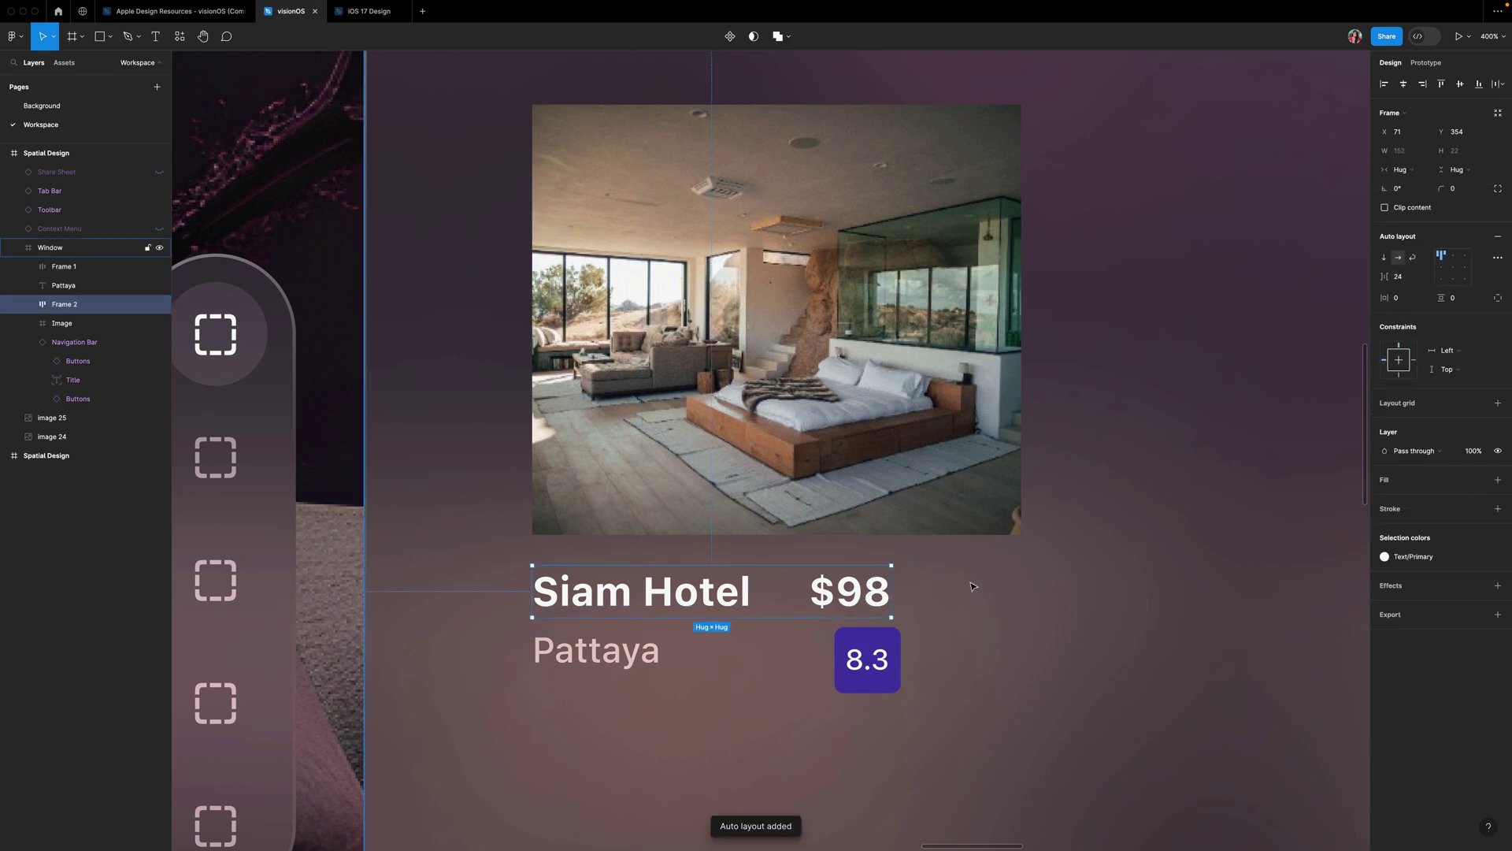
{"action": "left_click_drag", "start_coordinate": [781, 591], "coordinate": [846, 591]}
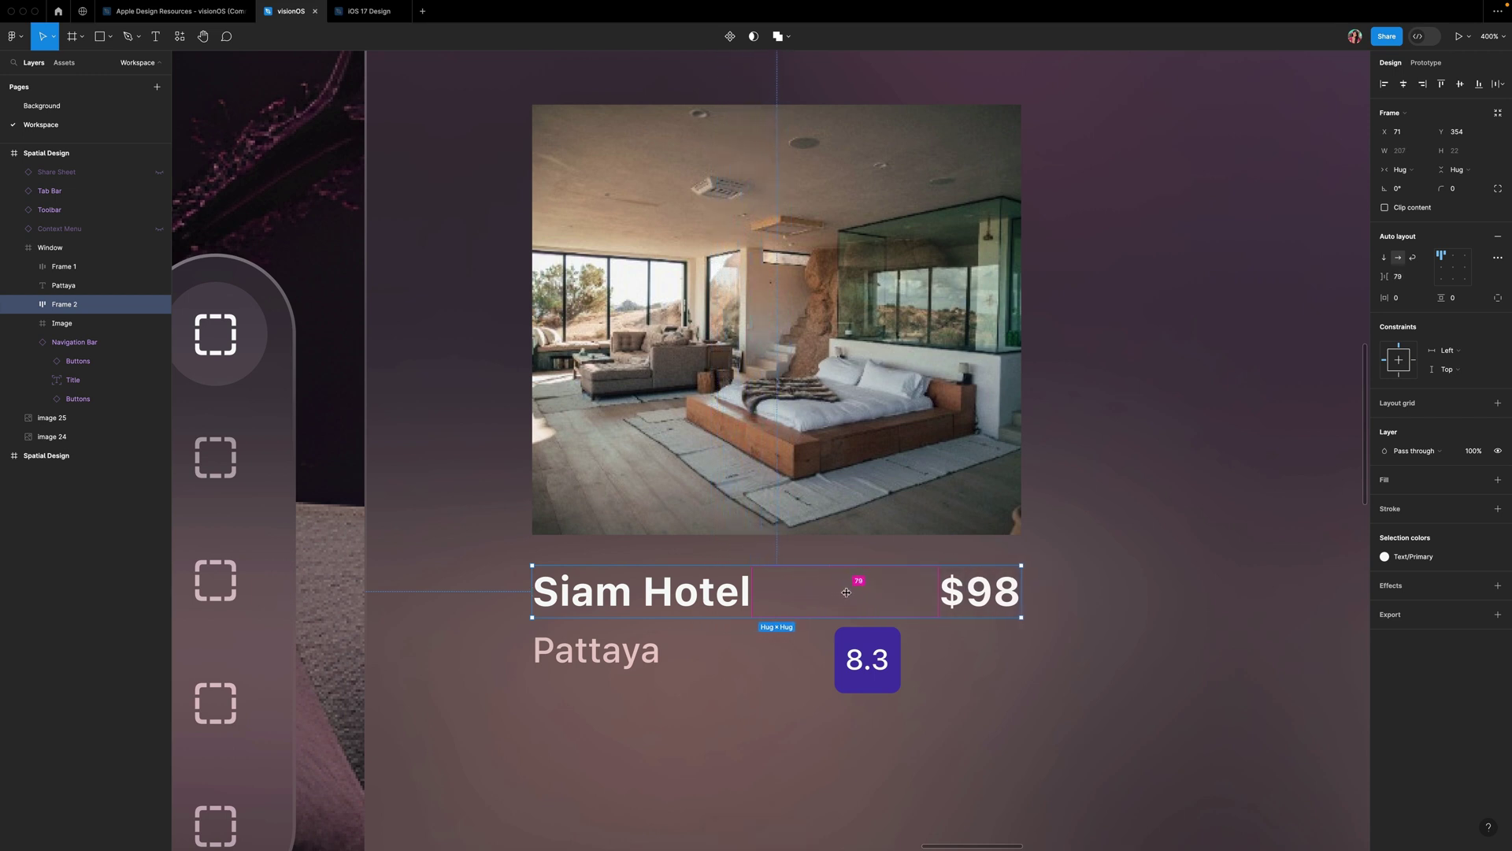
- Wrap the Pattaya text and the rating frame in a horizontal auto layout frame with item spacing 123
{"action": "left_click", "coordinate": [67, 285]}
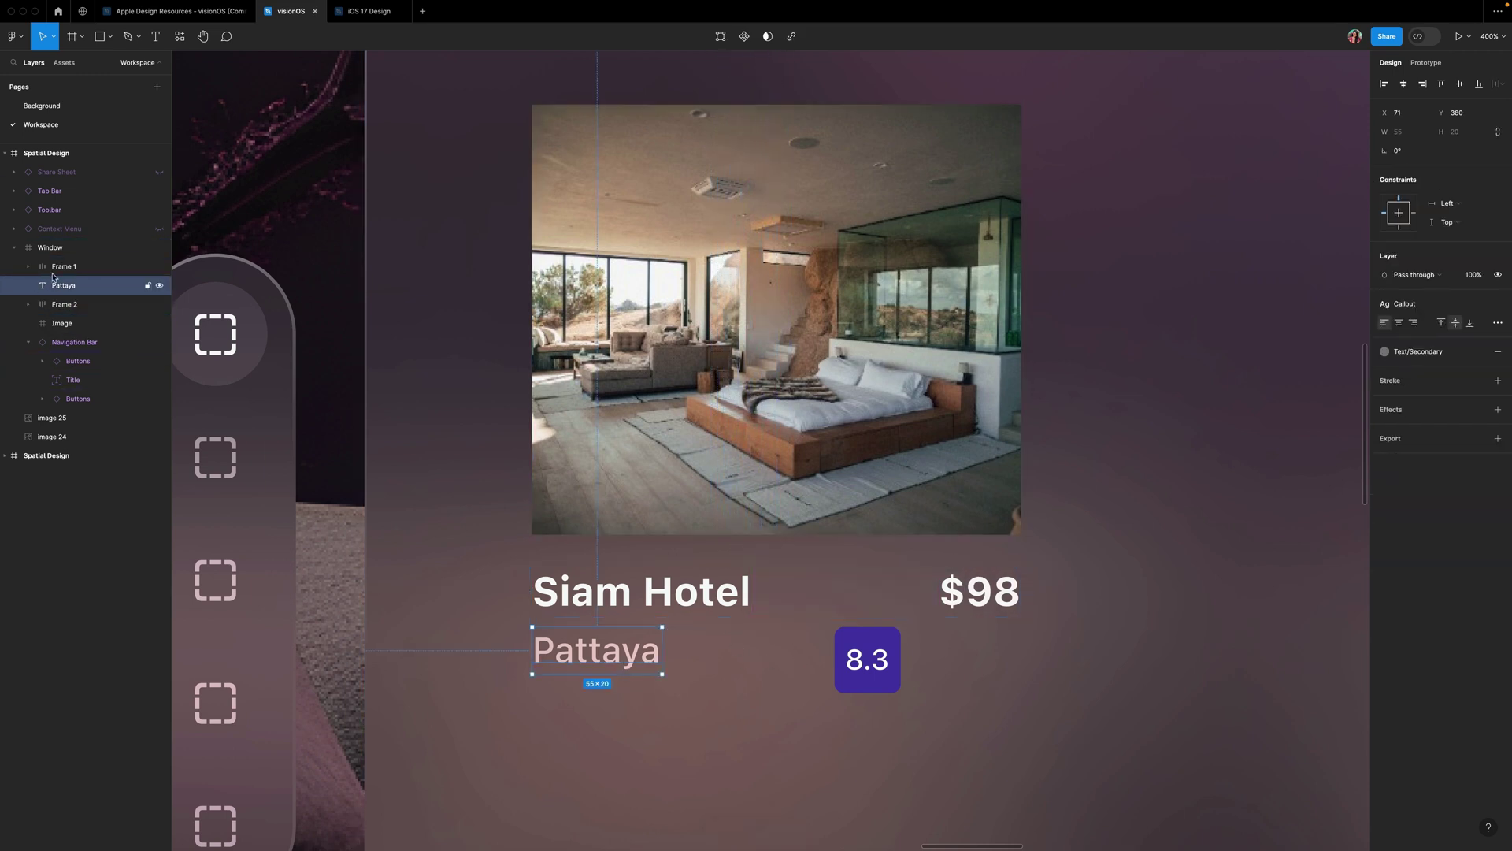
{"action": "left_click", "coordinate": [79, 270], "text": "shift"}
{"action": "key", "text": "shift+a"}
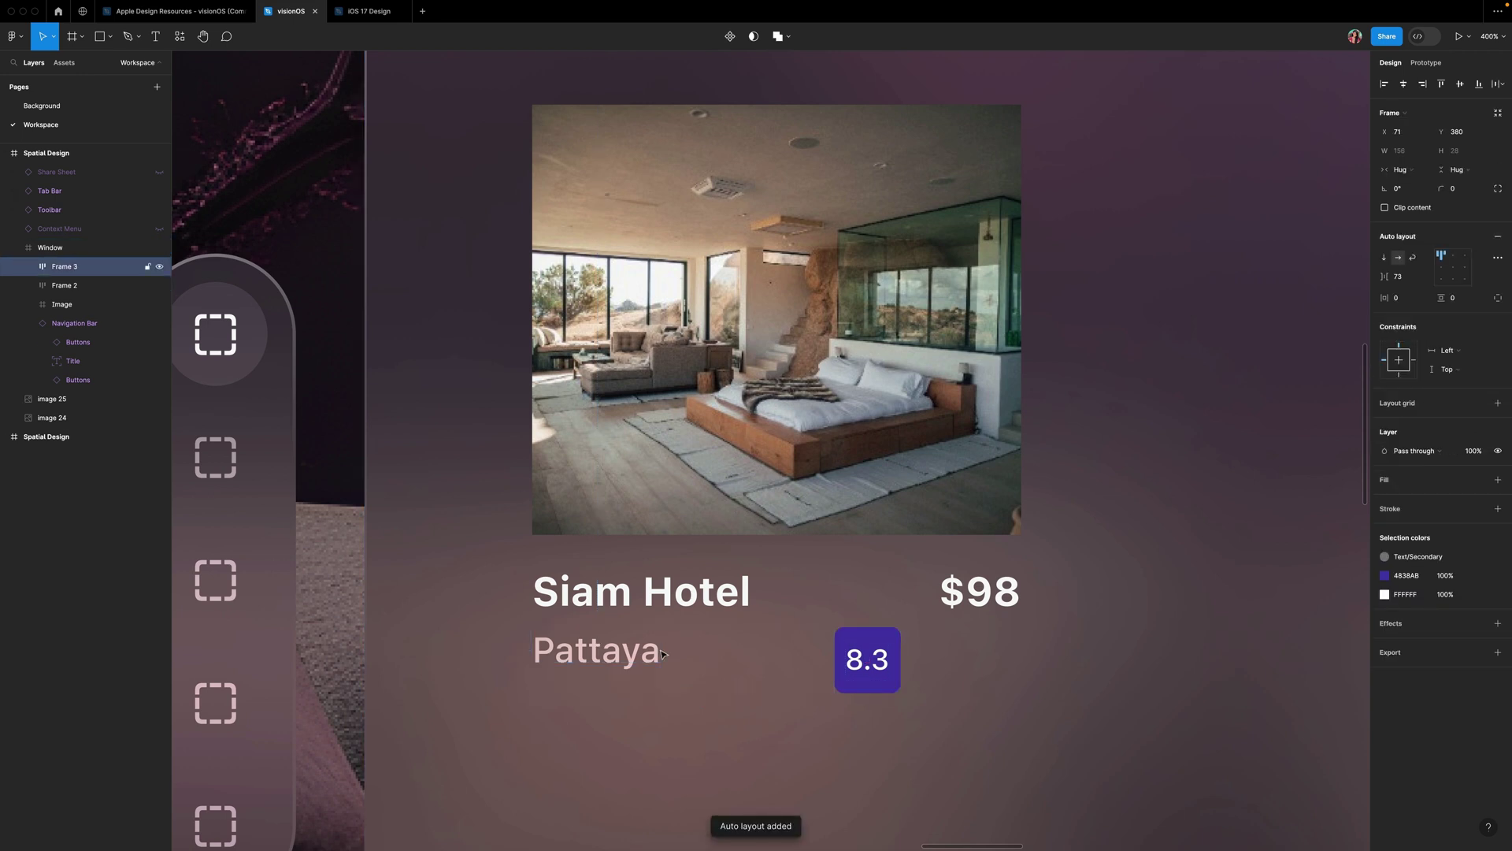
{"action": "left_click_drag", "start_coordinate": [754, 662], "coordinate": [844, 670]}
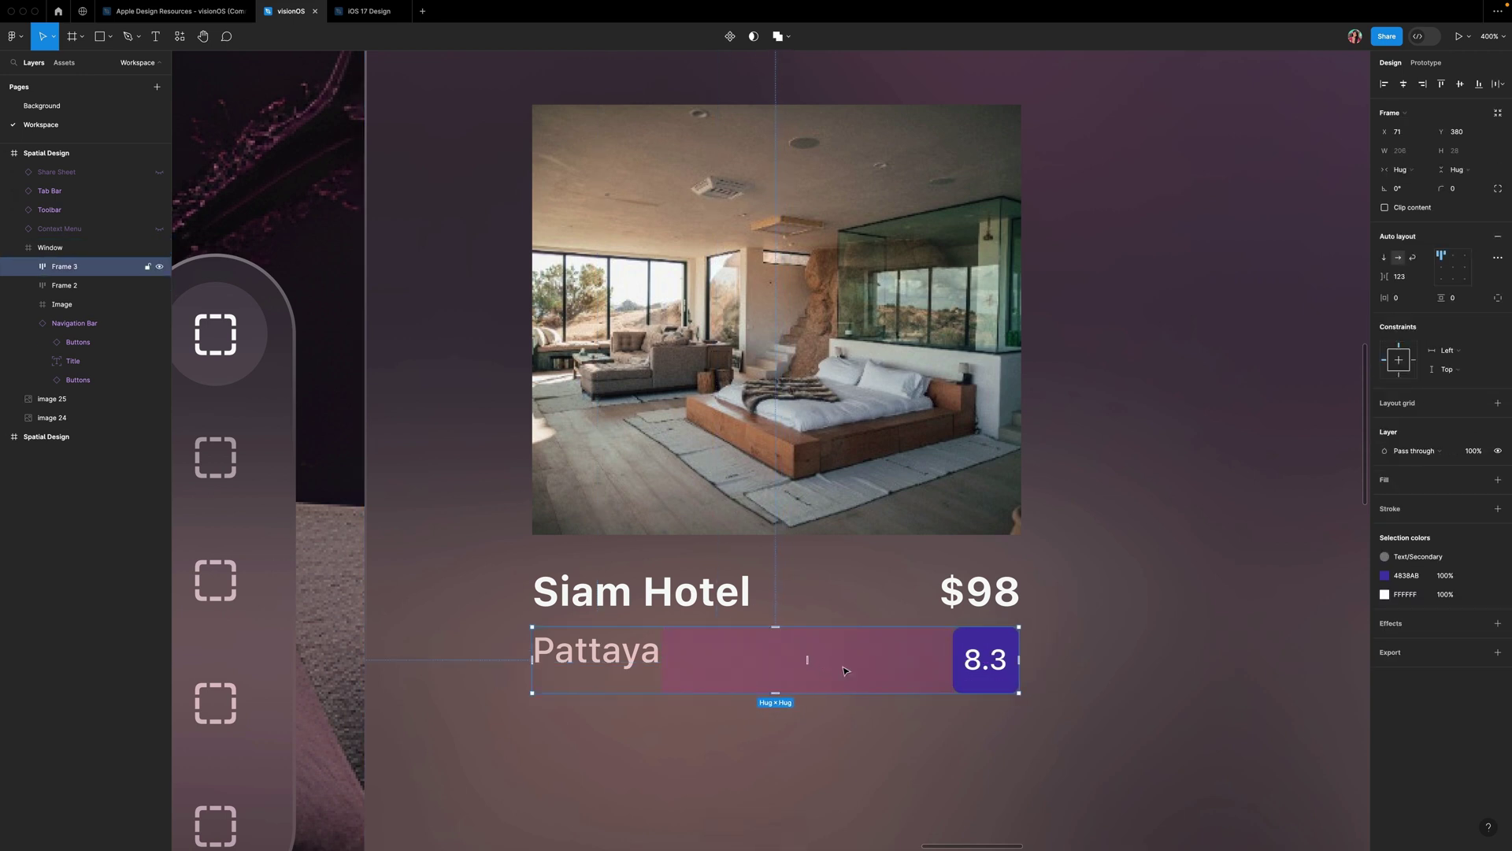
- Combine the name row and the location row in a vertical, centre-aligned auto layout frame and rename it Content
{"action": "left_click", "coordinate": [76, 287], "text": "shift"}
{"action": "key", "text": "shift+a"}
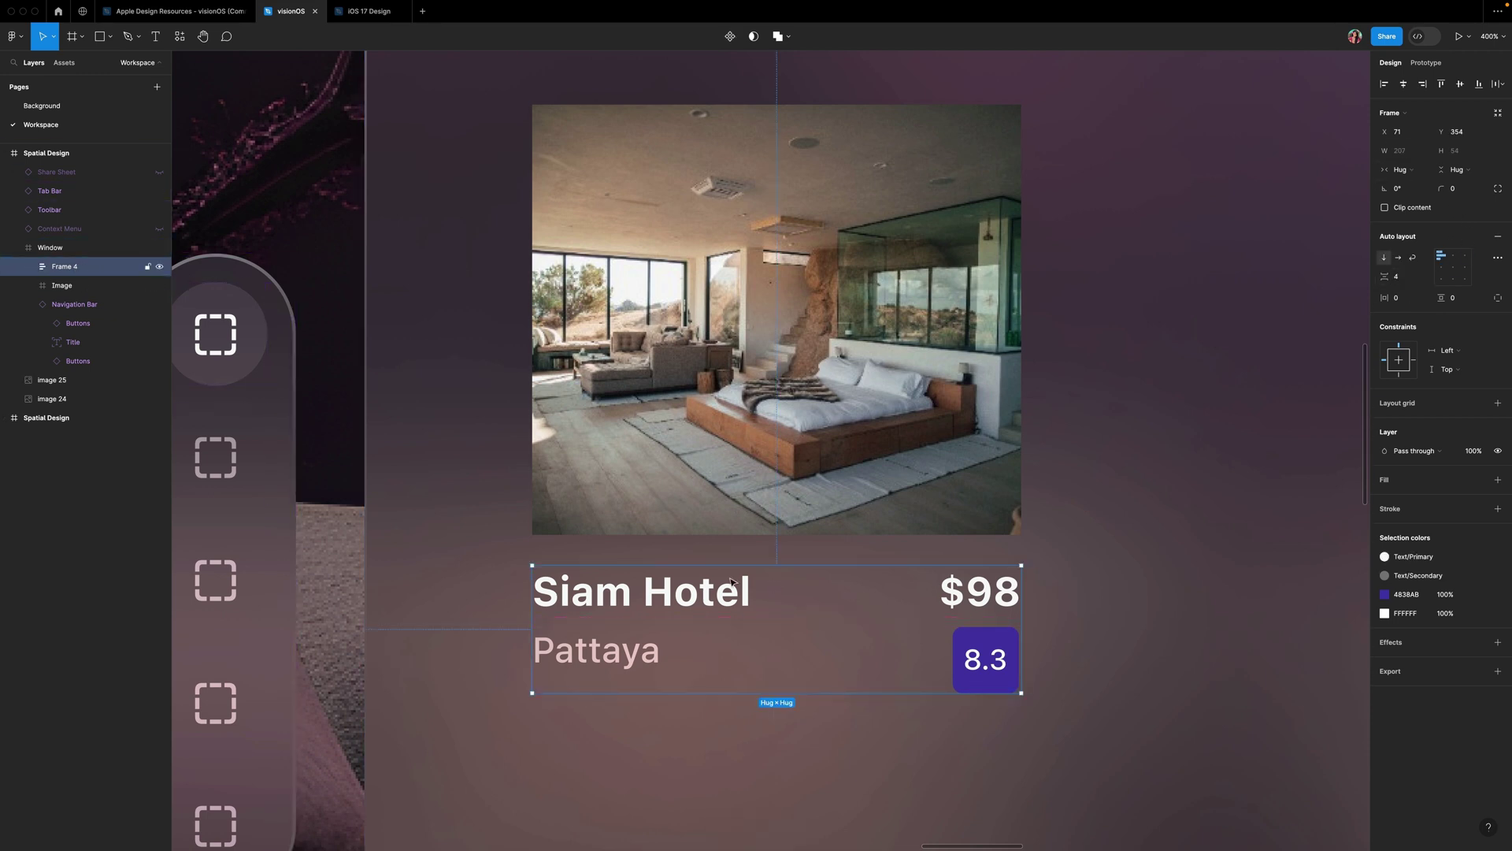
{"action": "left_click", "coordinate": [1453, 267]}
{"action": "double_click", "coordinate": [79, 269]}
{"action": "type", "text": "Content"}
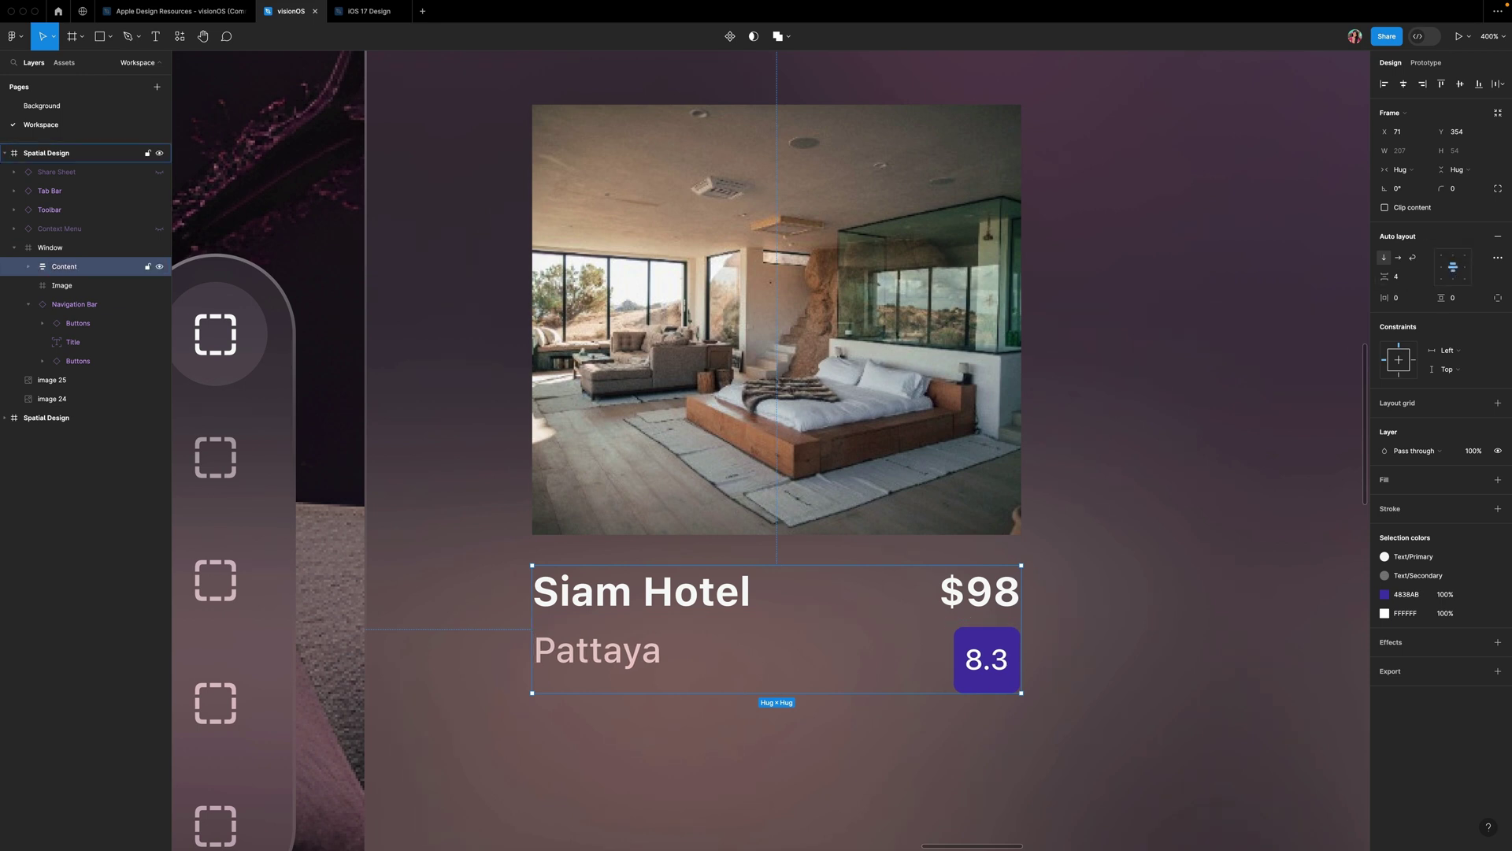
- Combine the Content frame and the hotel Image into one vertical auto layout frame
{"action": "key", "text": "Return"}
{"action": "left_click", "coordinate": [66, 287], "text": "shift"}
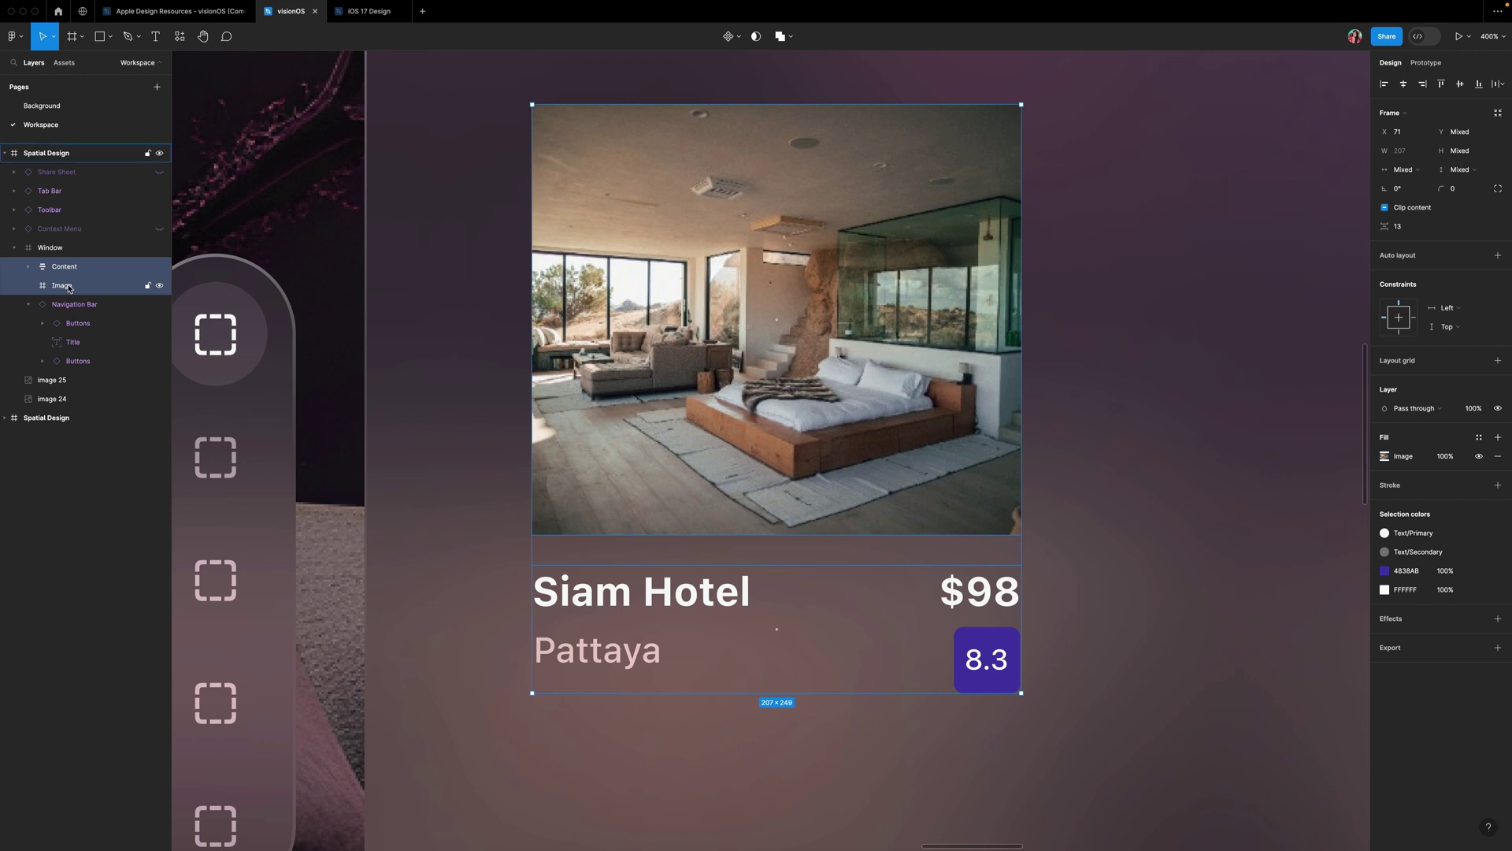
{"action": "key", "text": "shift+a"}
{"action": "scroll", "coordinate": [578, 598], "scroll_direction": "up", "scroll_amount": 2}
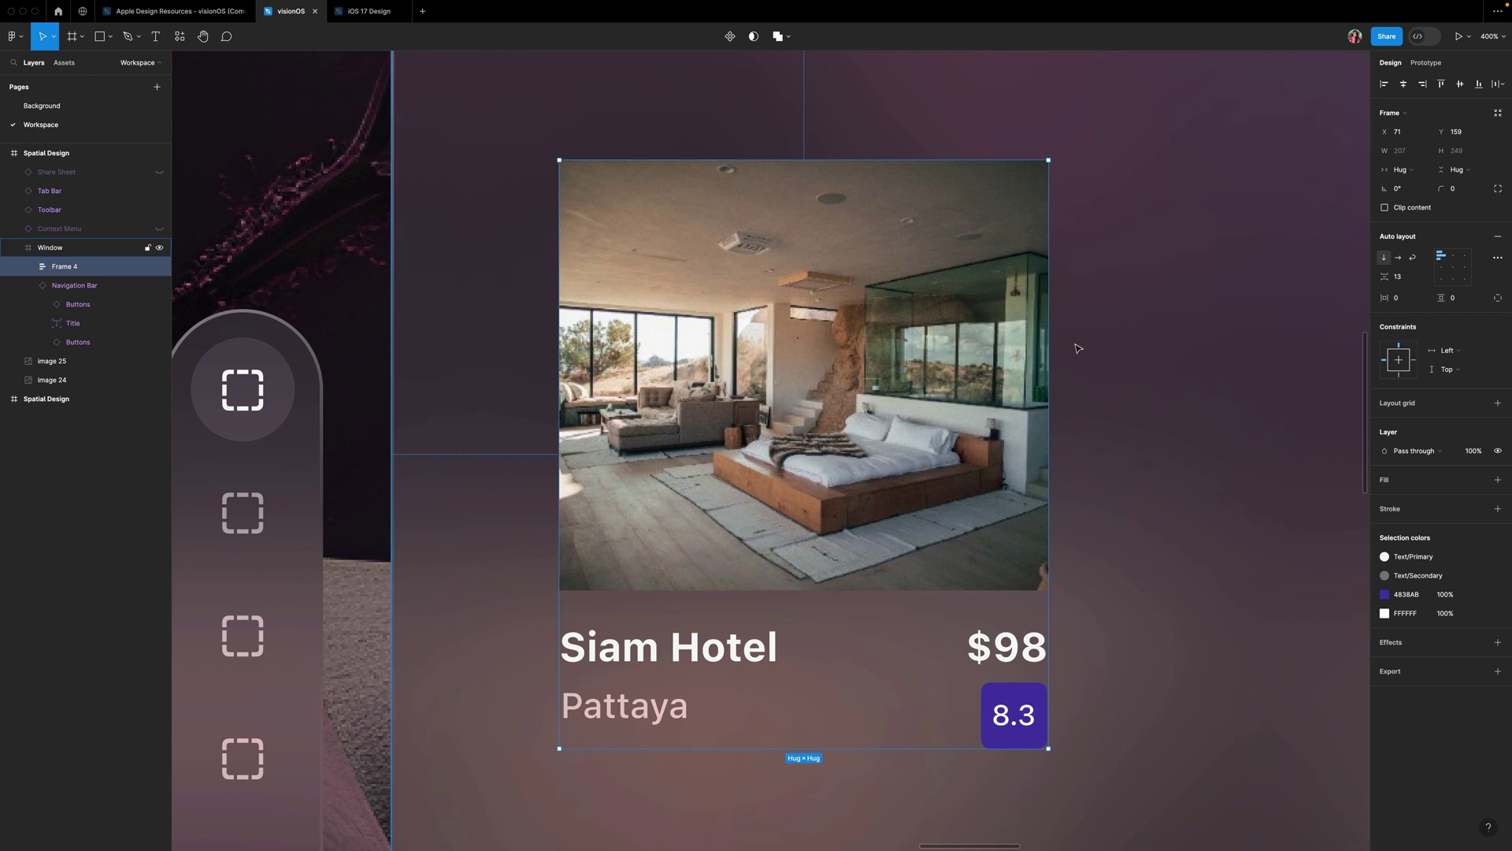
- Set the new card frame's item spacing and its horizontal and vertical padding to 10, and align its contents to the center
{"action": "left_click", "coordinate": [1402, 277]}
{"action": "type", "text": "10"}
{"action": "key", "text": "Tab"}
{"action": "type", "text": "10"}
{"action": "key", "text": "Tab"}
{"action": "type", "text": "10"}
{"action": "key", "text": "Tab"}
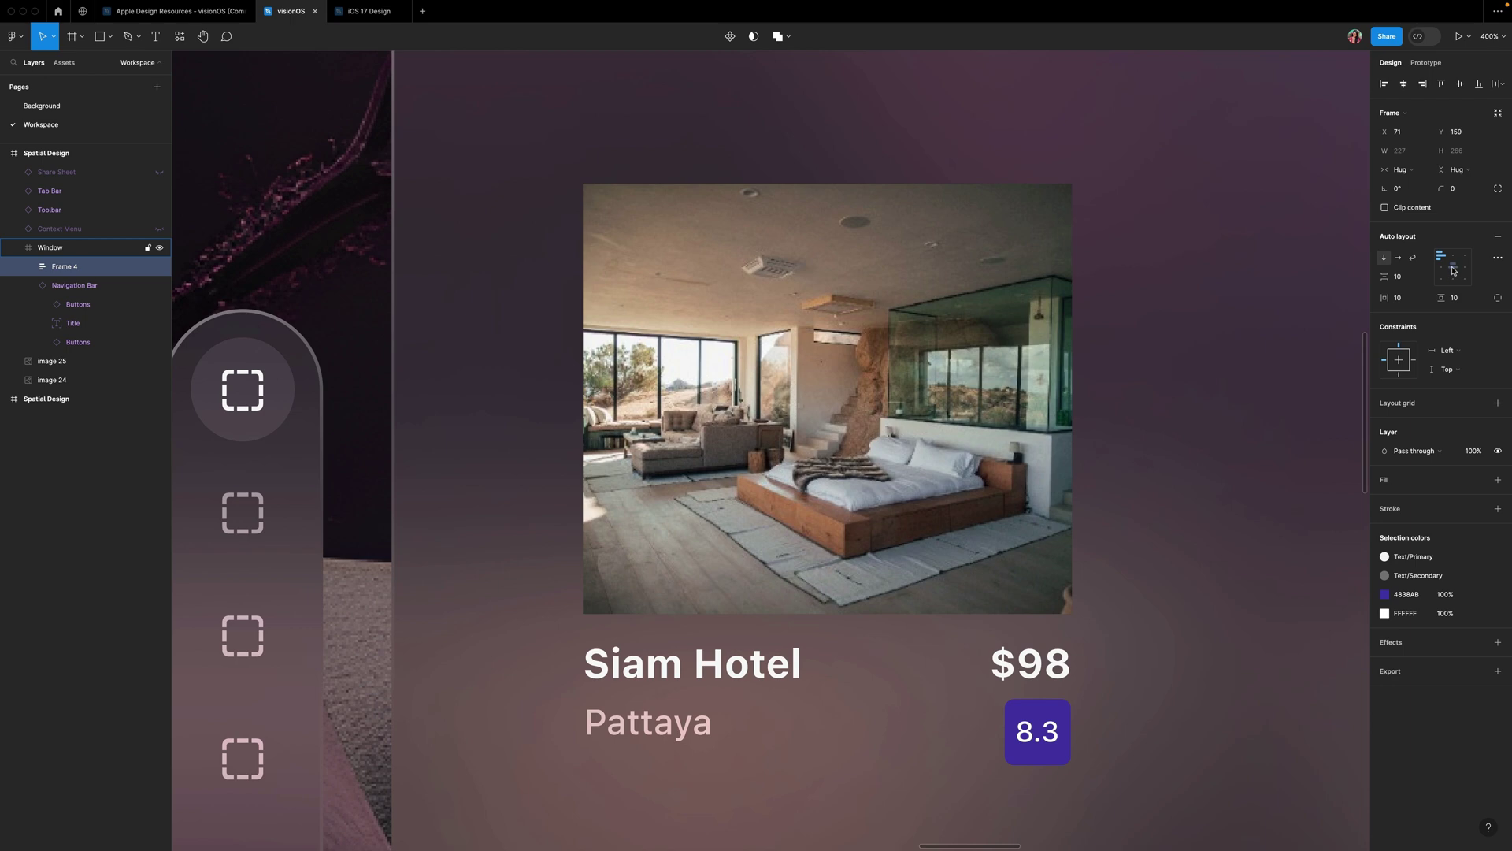
{"action": "scroll", "coordinate": [859, 758], "scroll_direction": "down", "scroll_amount": 1}
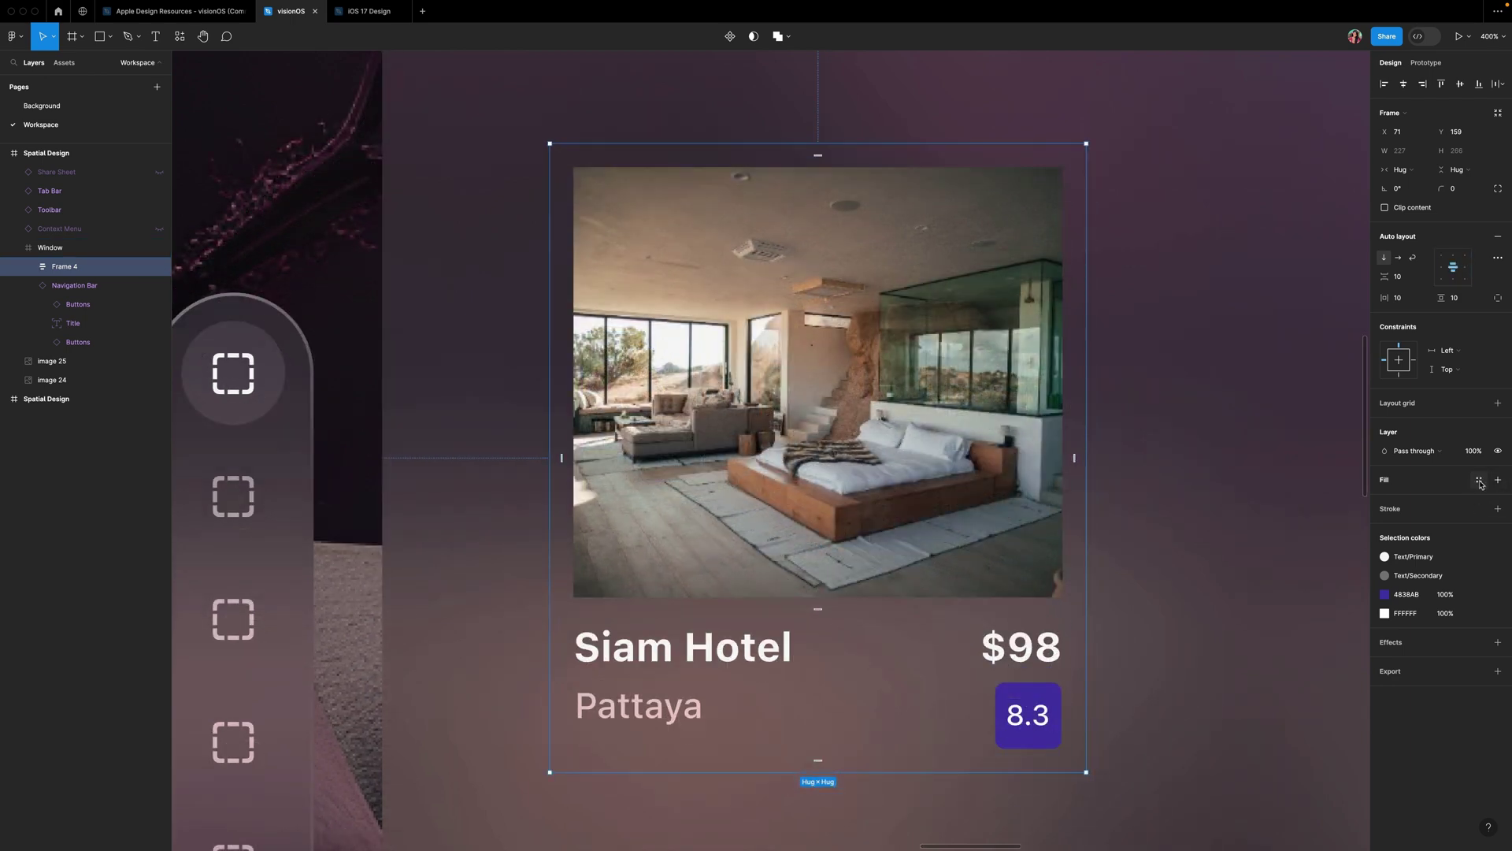
- Apply the Views/Lighter library style as the hotel card's fill
{"action": "left_click", "coordinate": [1479, 480]}
{"action": "scroll", "coordinate": [1290, 616], "scroll_direction": "down", "scroll_amount": 3}
{"action": "scroll", "coordinate": [1290, 616], "scroll_direction": "down", "scroll_amount": 6}
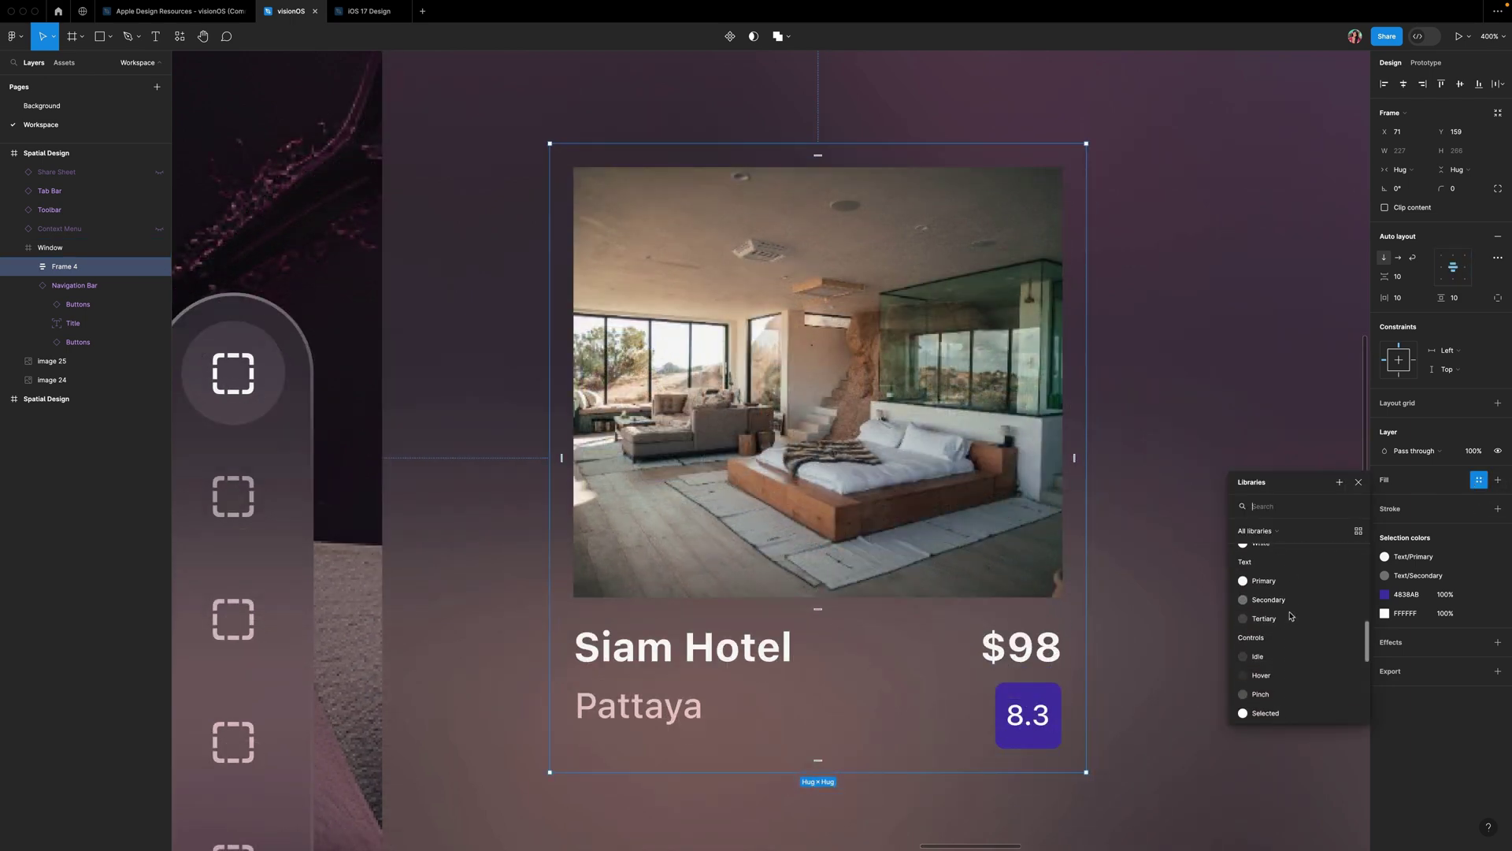
{"action": "scroll", "coordinate": [1291, 616], "scroll_direction": "down", "scroll_amount": 2}
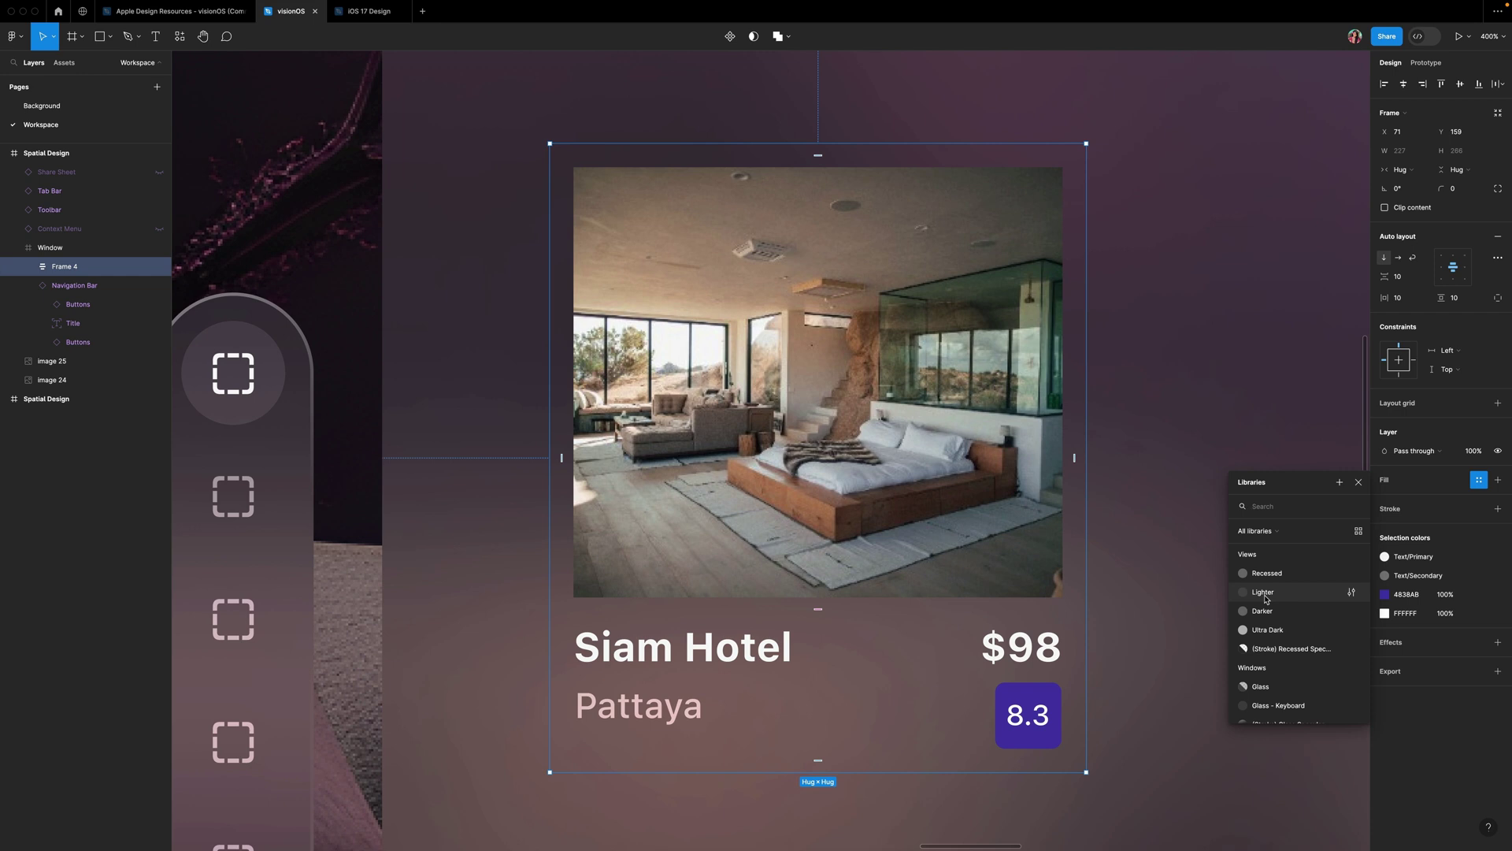
{"action": "left_click", "coordinate": [1263, 592]}
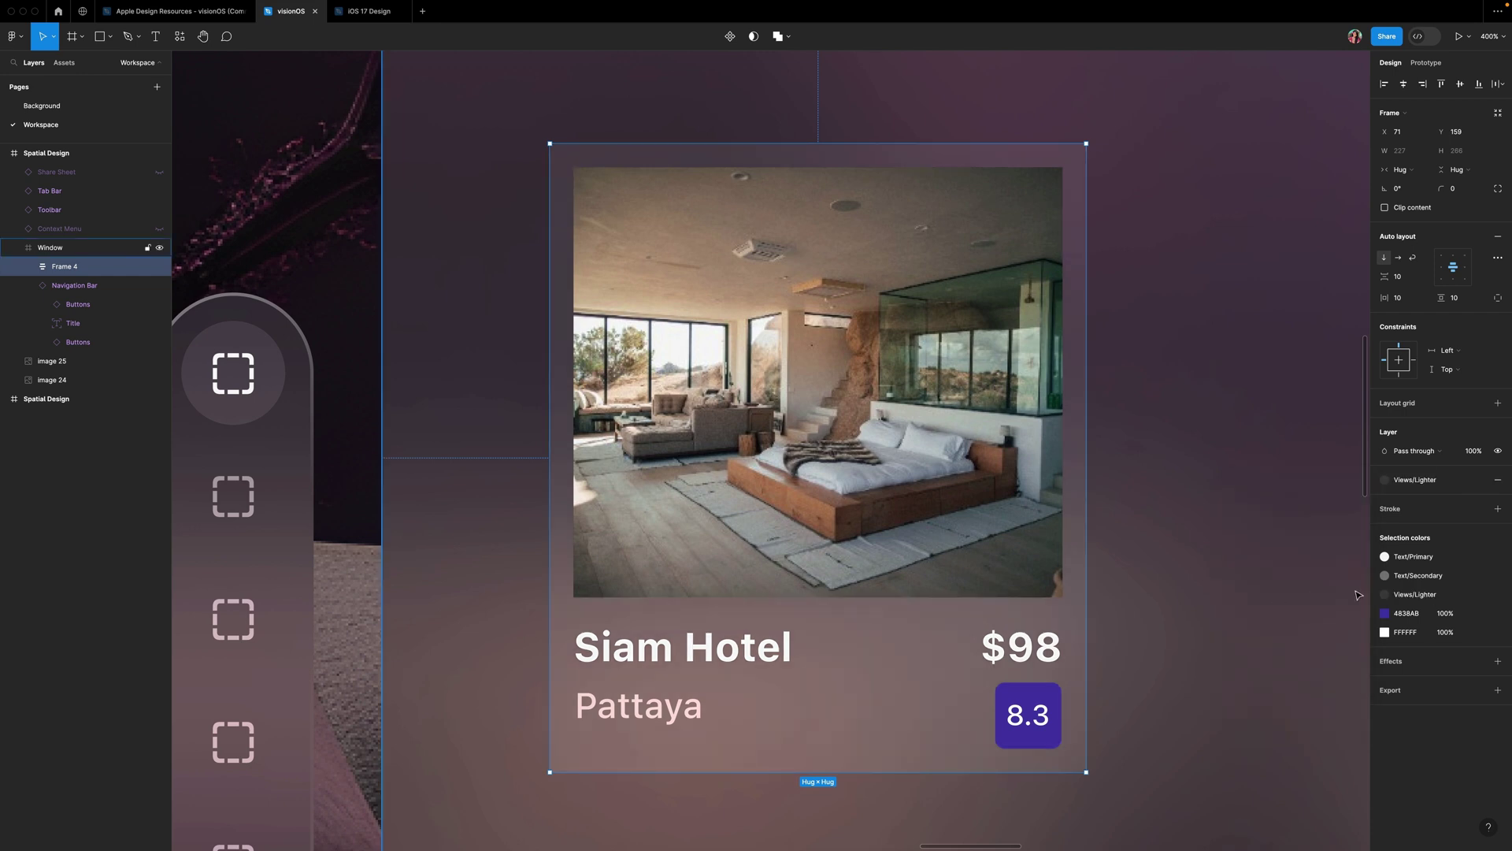
- Add a stroke to the hotel card using the Windows/(Stroke) Glass Specular library style
{"action": "left_click", "coordinate": [1498, 509]}
{"action": "left_click", "coordinate": [1479, 508]}
{"action": "type", "text": "stroke"}
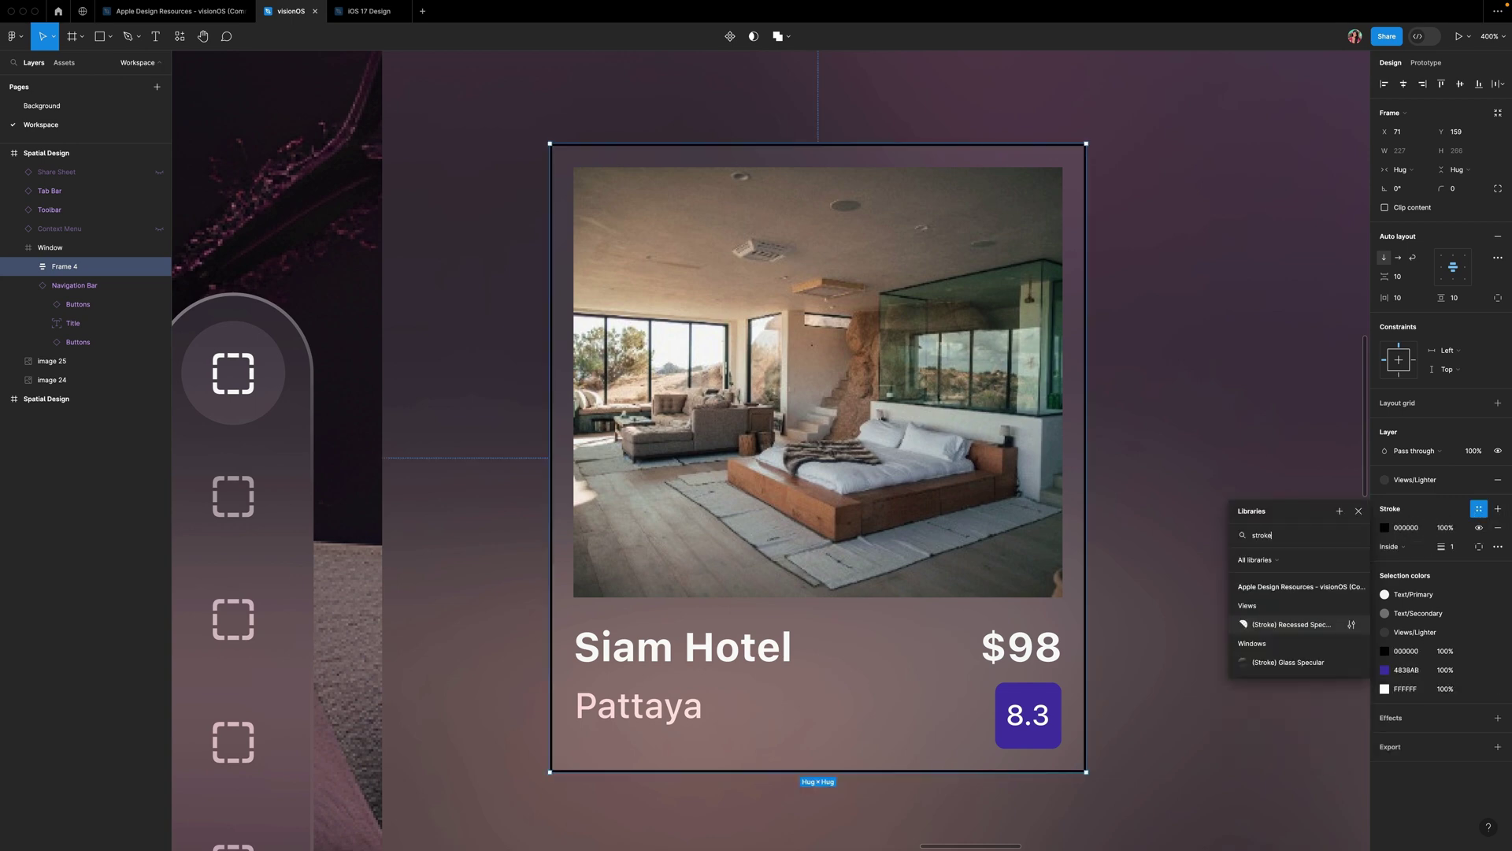
{"action": "left_click", "coordinate": [595, 347]}
{"action": "key", "text": "super+equal"}
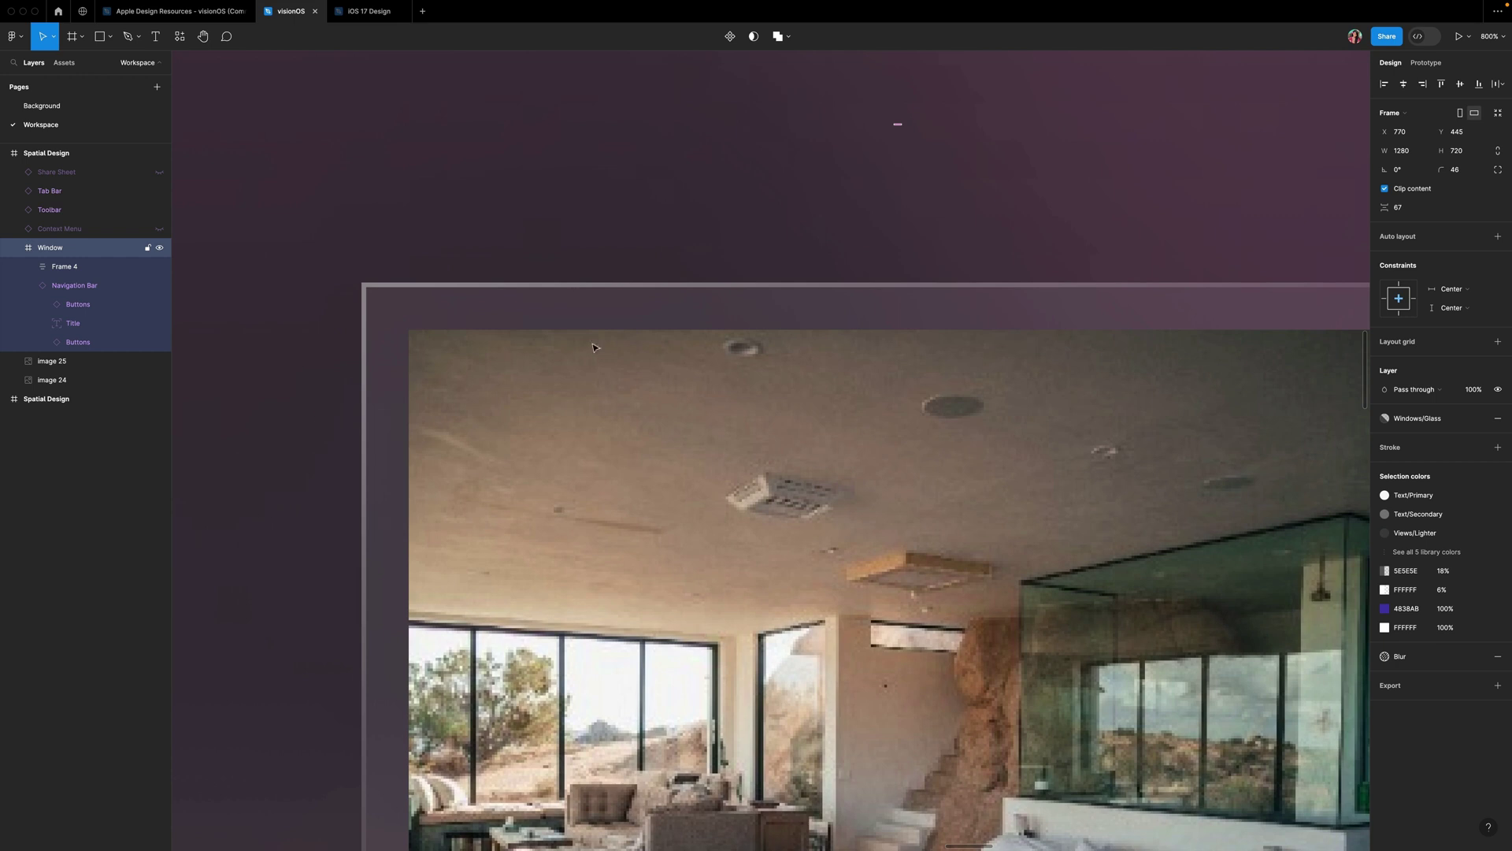
- Set the hotel card's corner radius to 20 and the corner radius of the image inside it to 10
{"action": "left_click", "coordinate": [476, 364]}
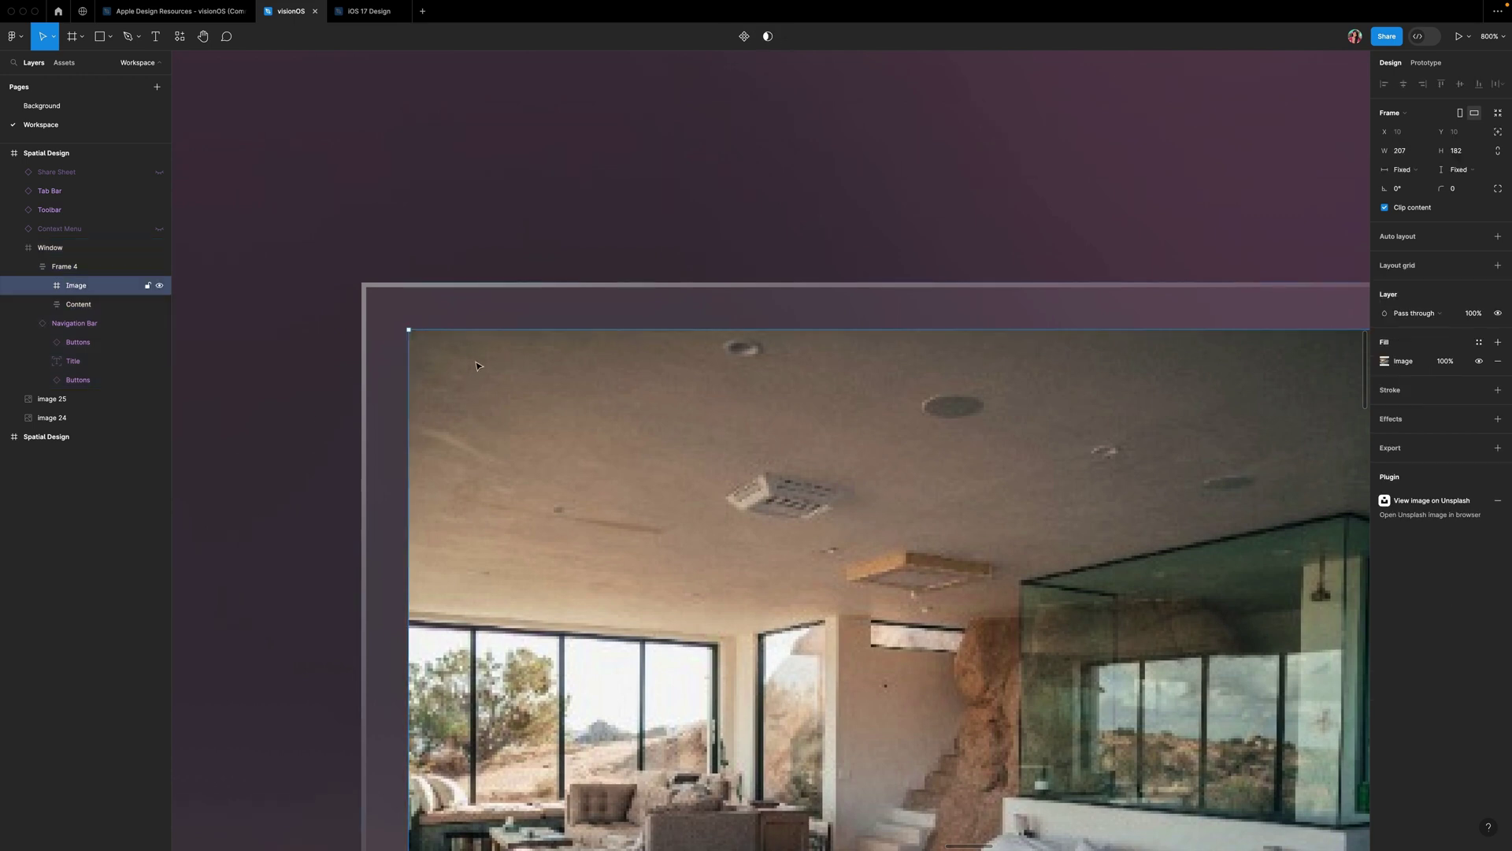
{"action": "left_click", "coordinate": [402, 294]}
{"action": "left_click", "coordinate": [1466, 191]}
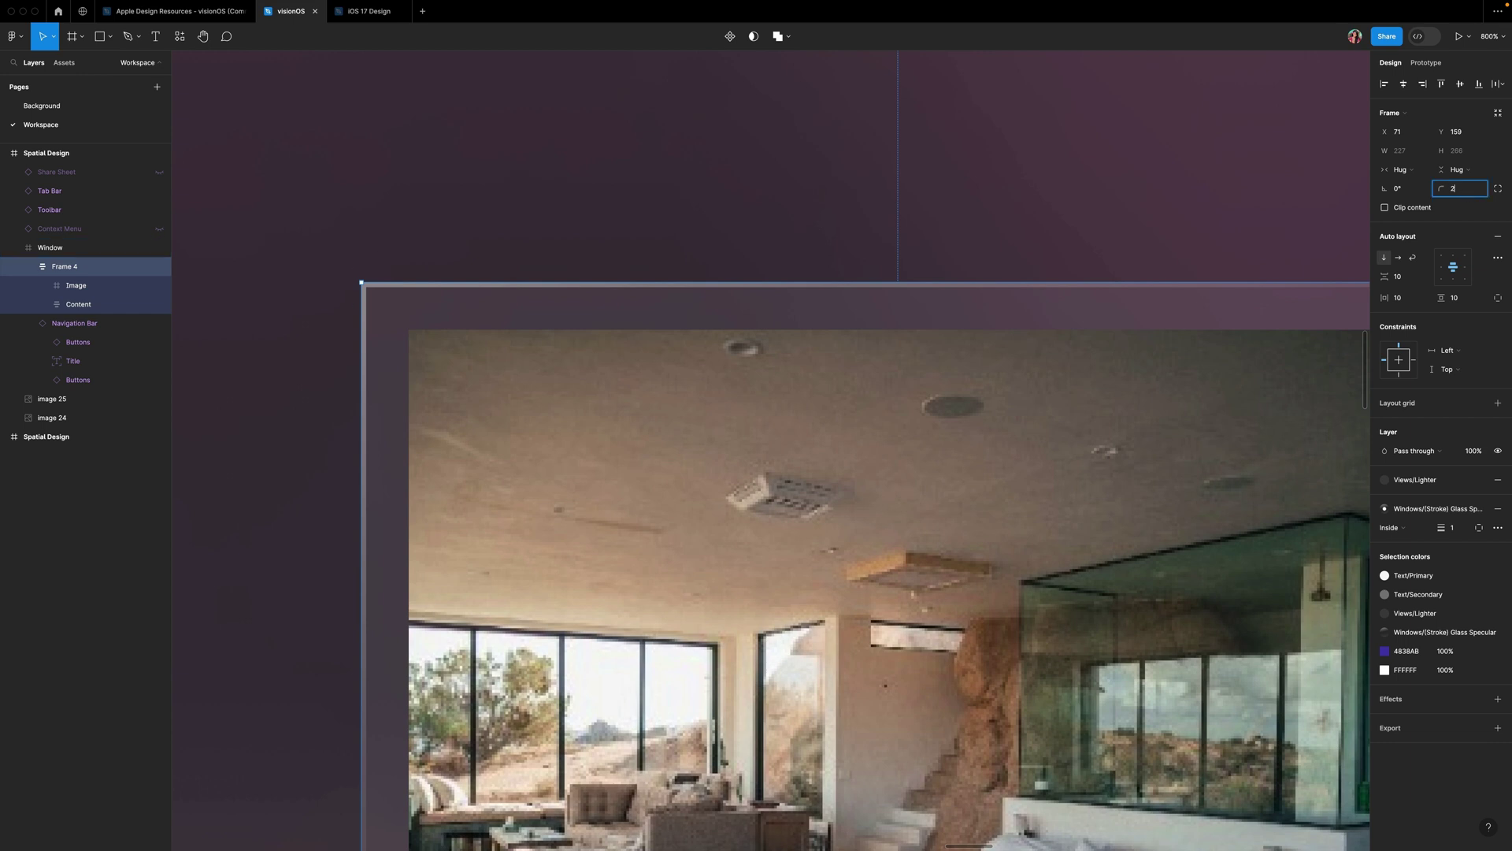
{"action": "key", "text": "Return"}
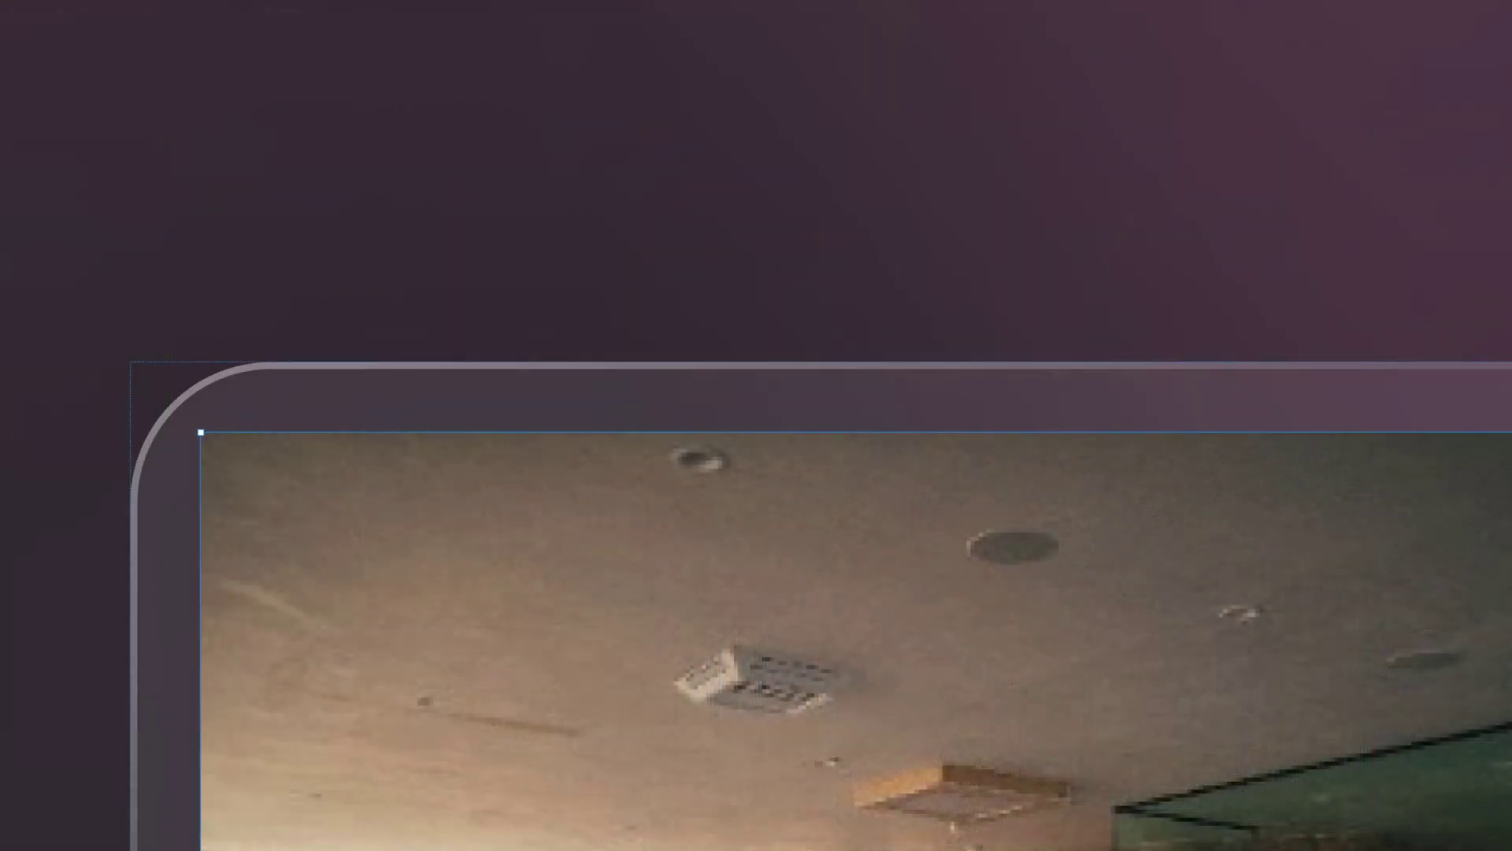
{"action": "key", "text": "Return"}
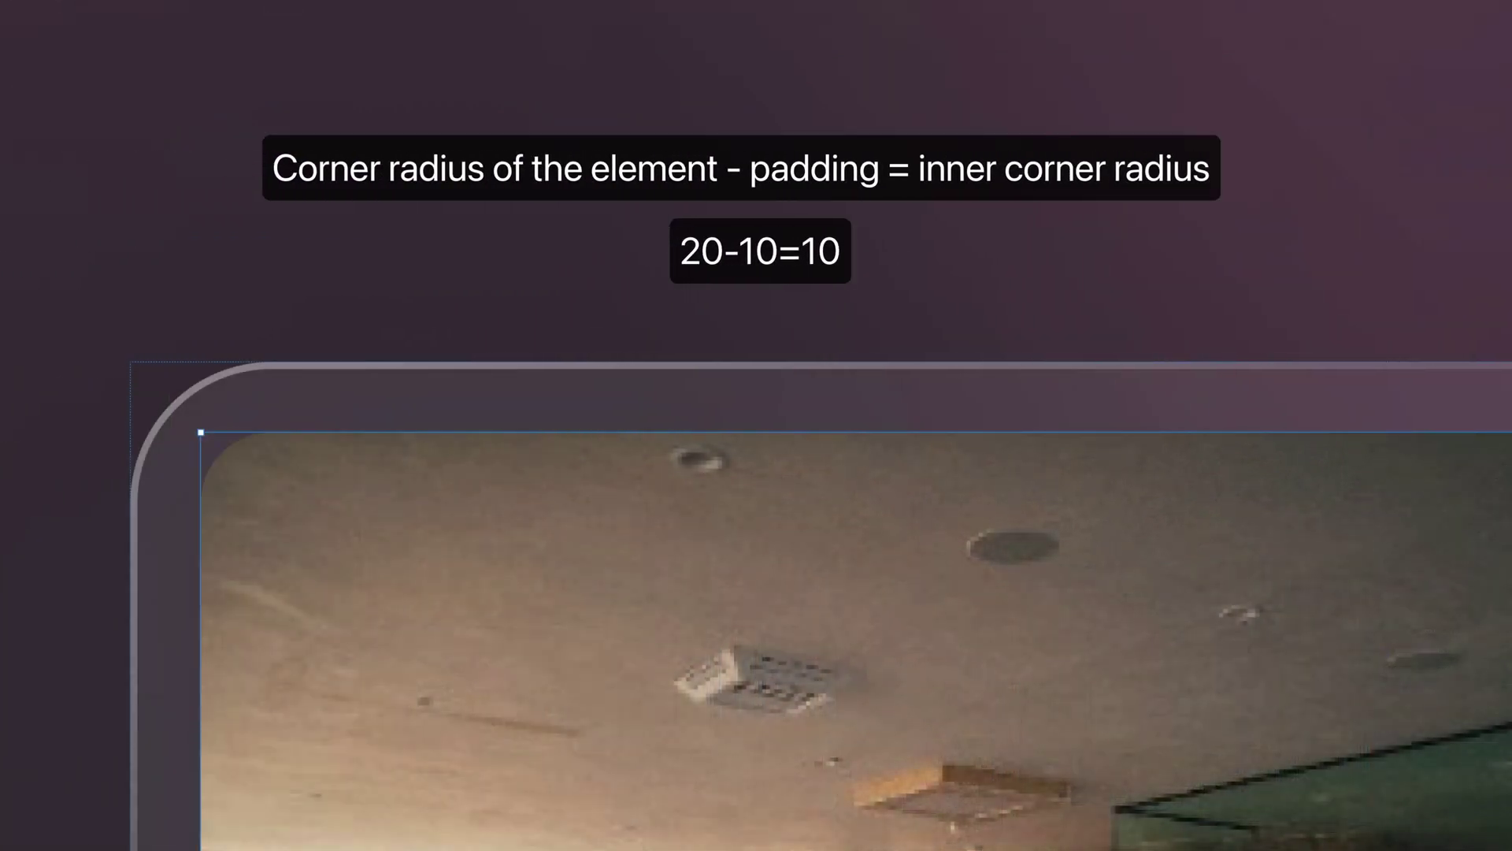
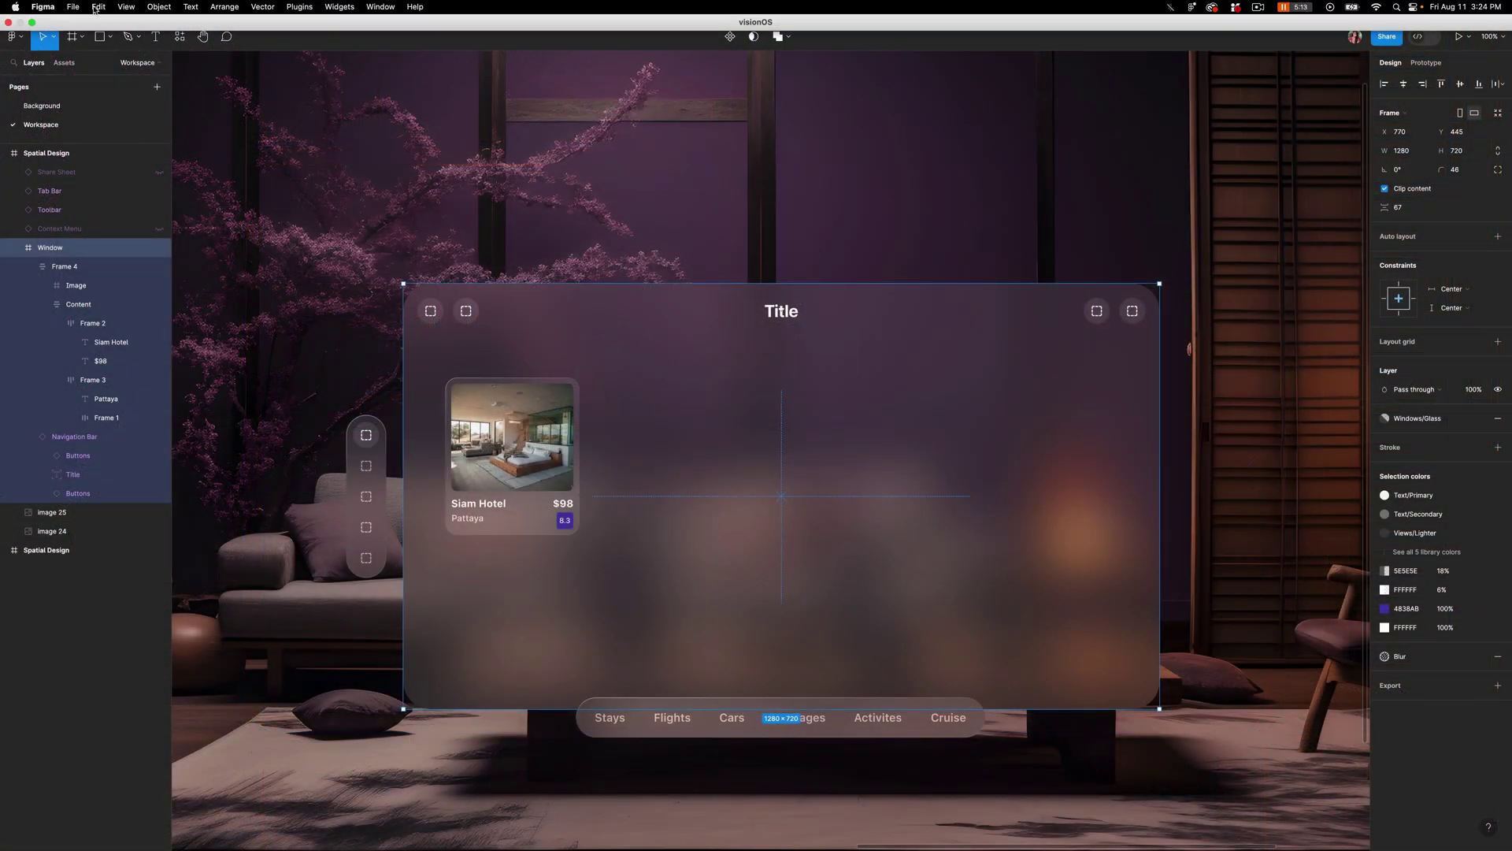
- Show the rulers and place vertical guides just inside the window's left edge, at 794, and just inside its right edge
{"action": "left_click", "coordinate": [122, 7]}
{"action": "left_click", "coordinate": [145, 49]}
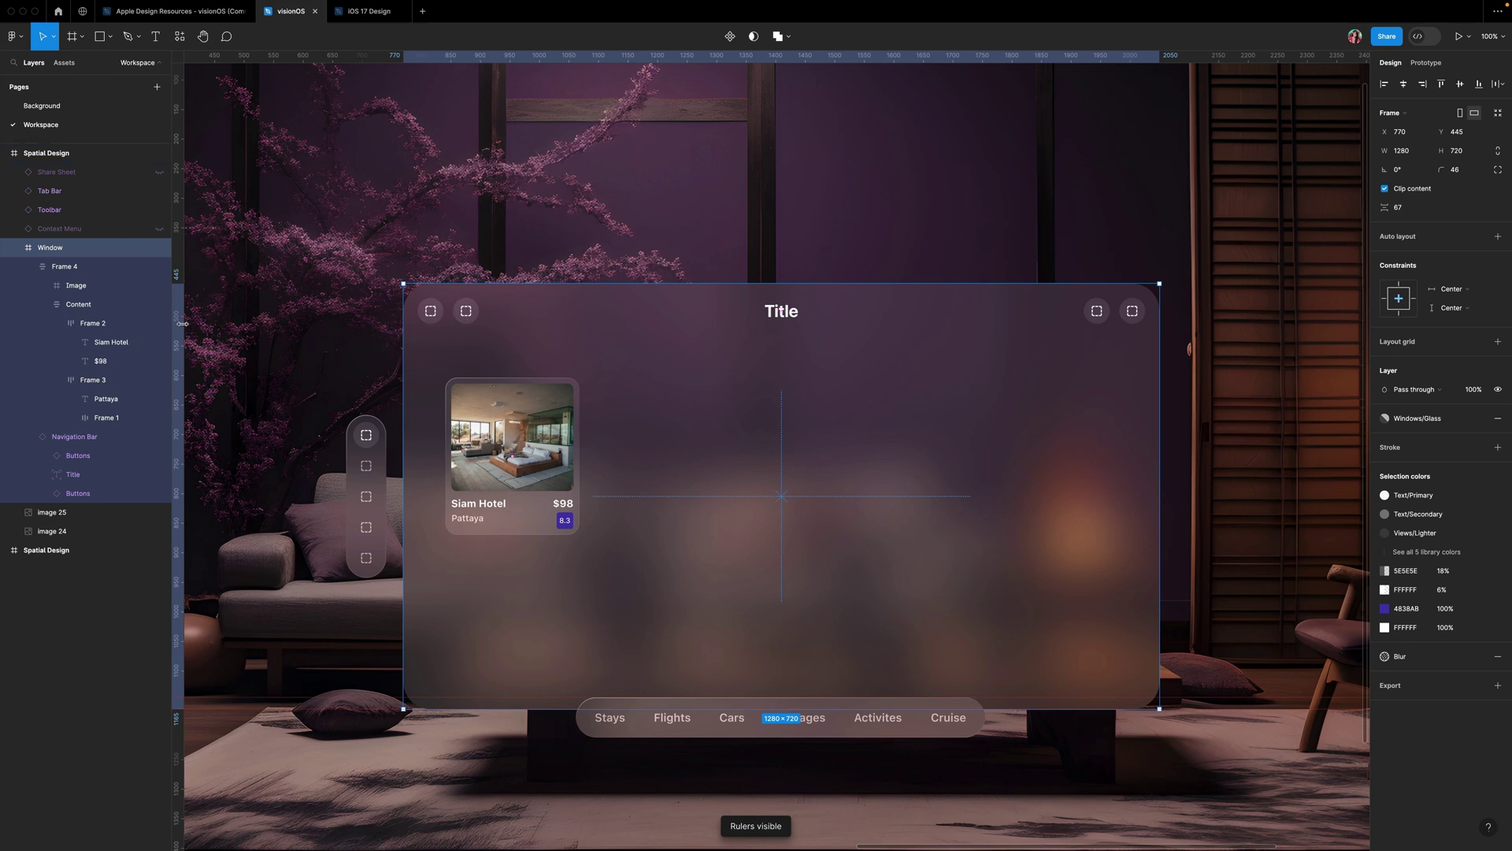
{"action": "left_click_drag", "start_coordinate": [179, 328], "coordinate": [417, 351]}
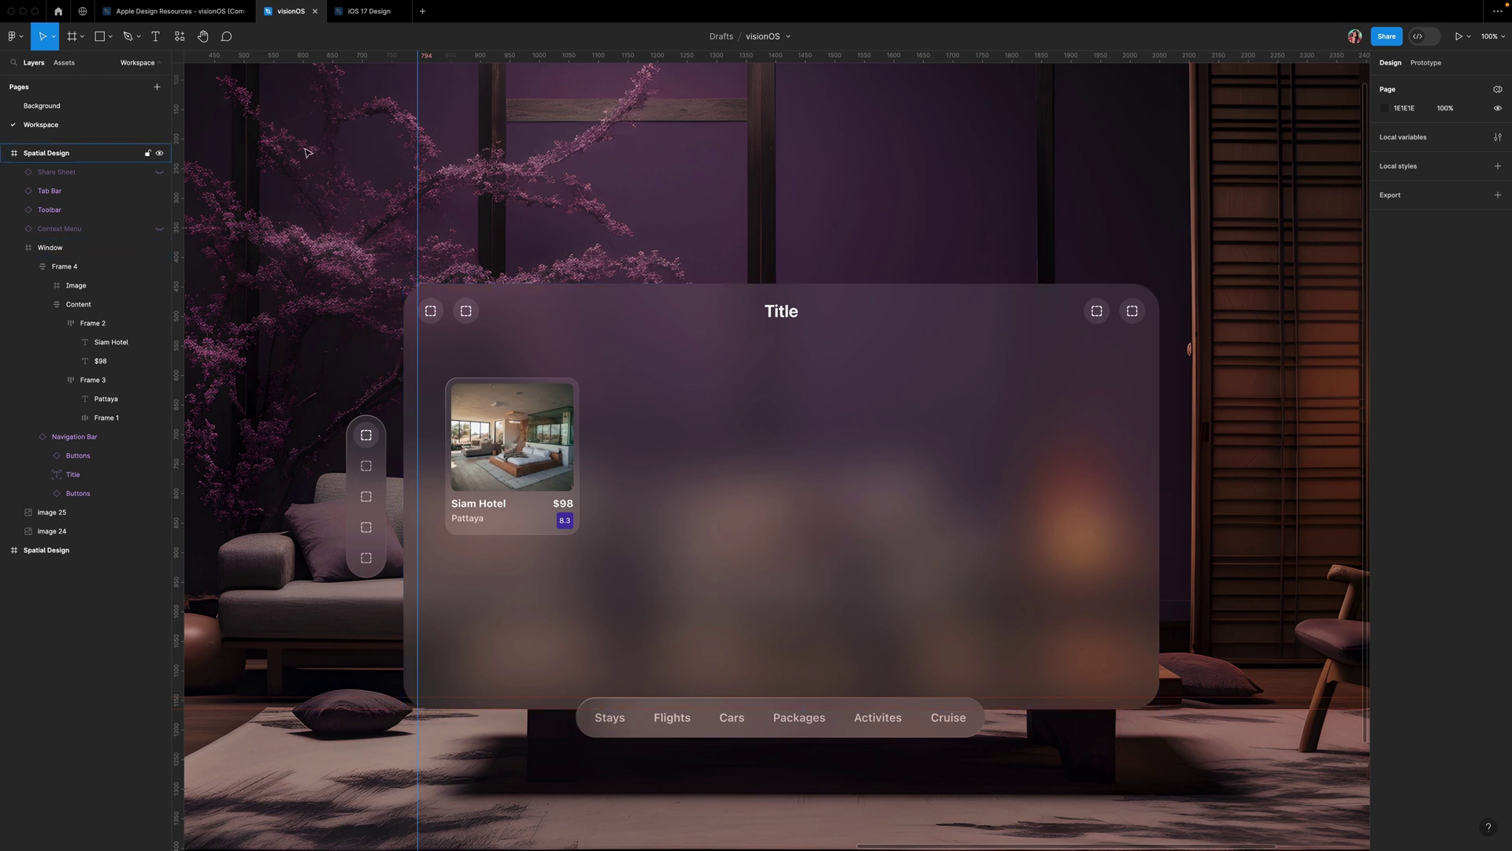
{"action": "left_click_drag", "start_coordinate": [180, 153], "coordinate": [1146, 293]}
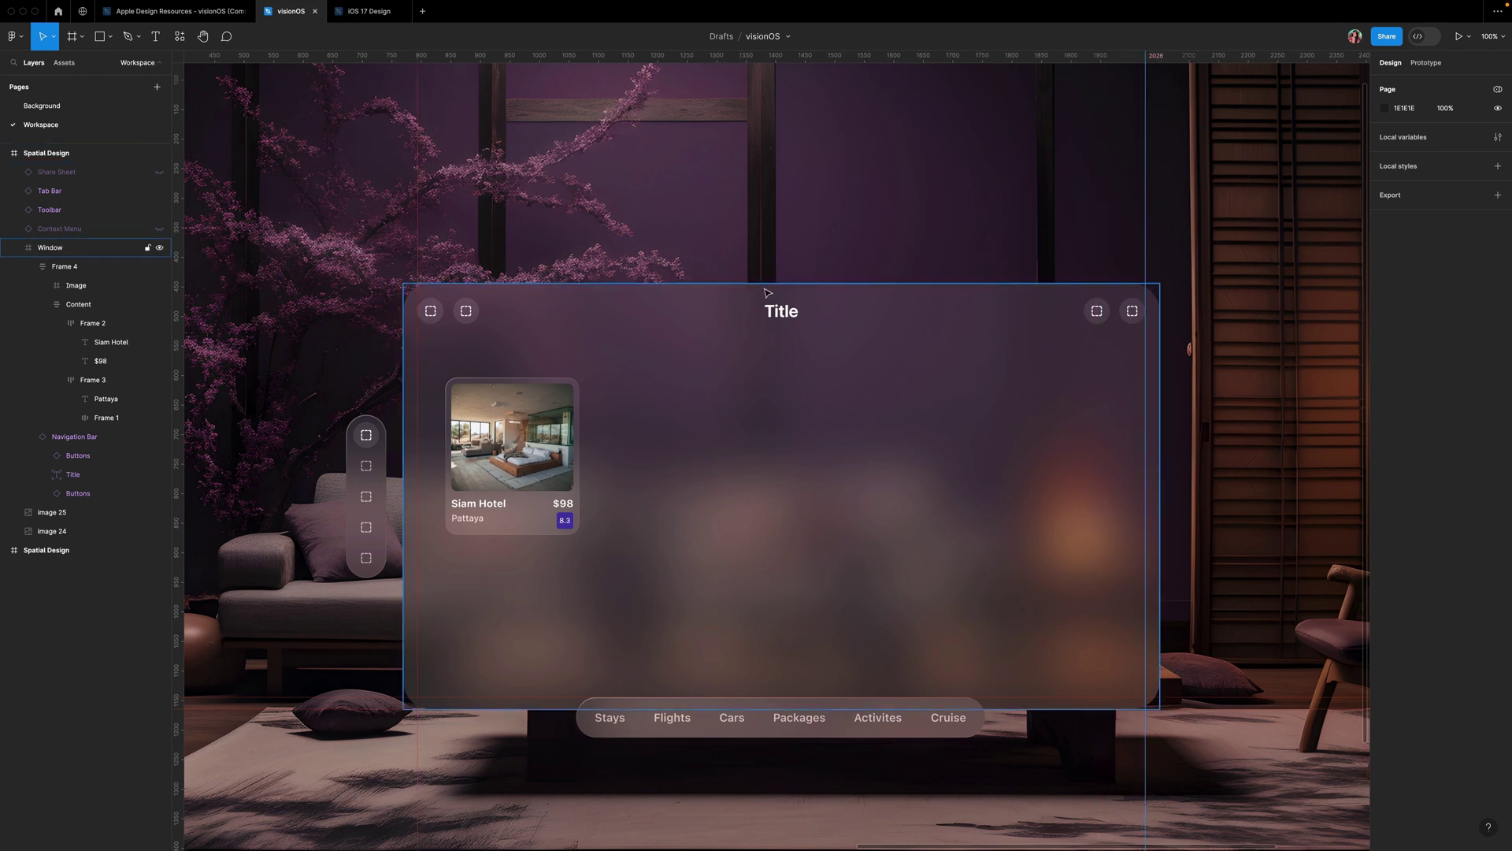
- Move the hotel card to the left guide, at X 24 and Y 158 in the window
{"action": "scroll", "coordinate": [767, 293], "scroll_direction": "down", "scroll_amount": 1}
{"action": "left_click_drag", "start_coordinate": [465, 414], "coordinate": [405, 411]}
{"action": "key", "text": "alt"}
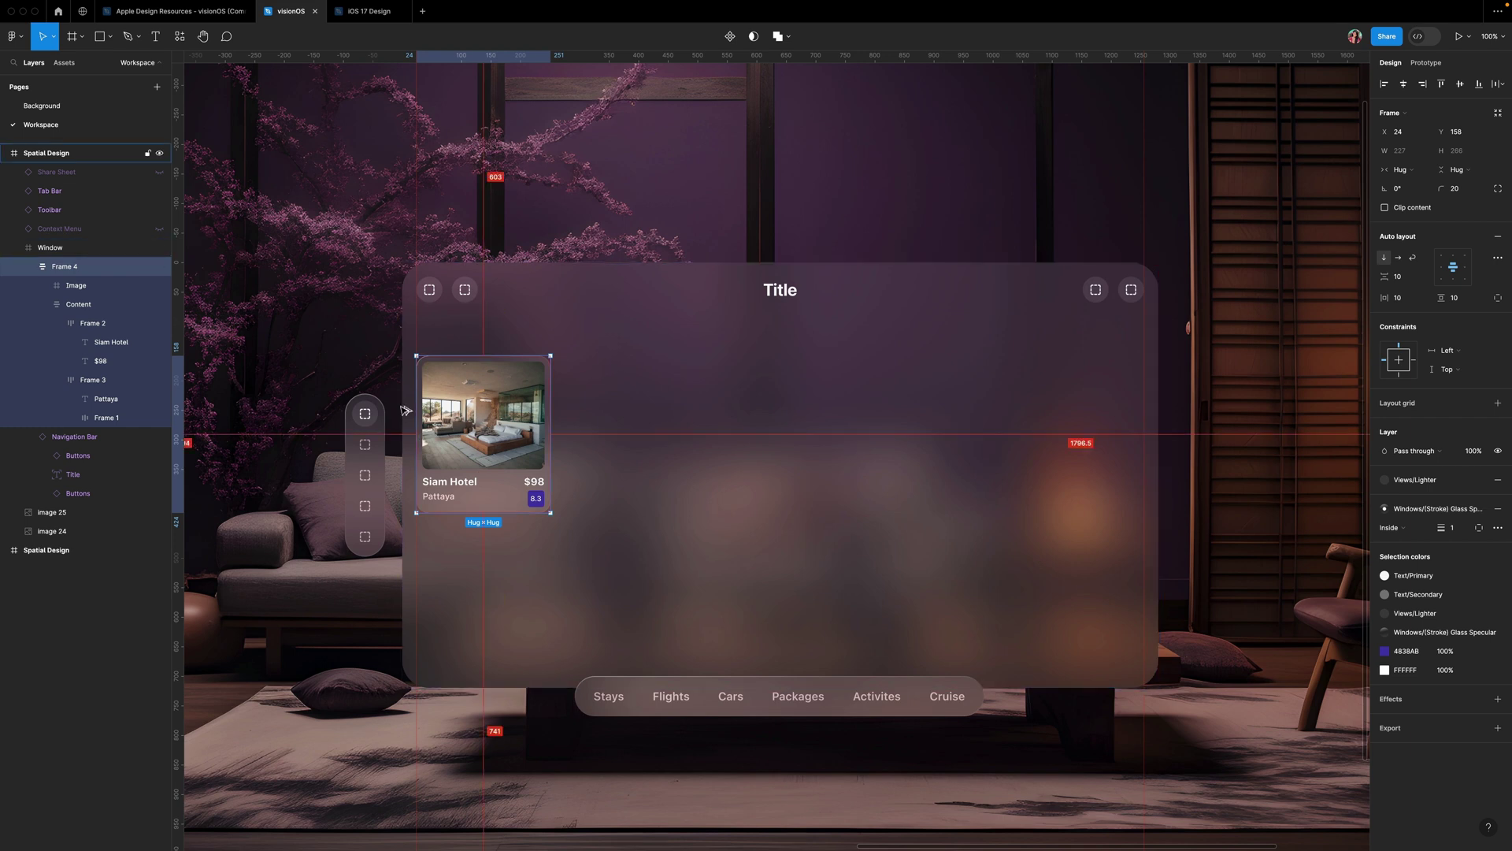
- Rename the card's frame as Hotel 1 and duplicate it four times to make Hotel 2 through Hotel 5
{"action": "double_click", "coordinate": [83, 267]}
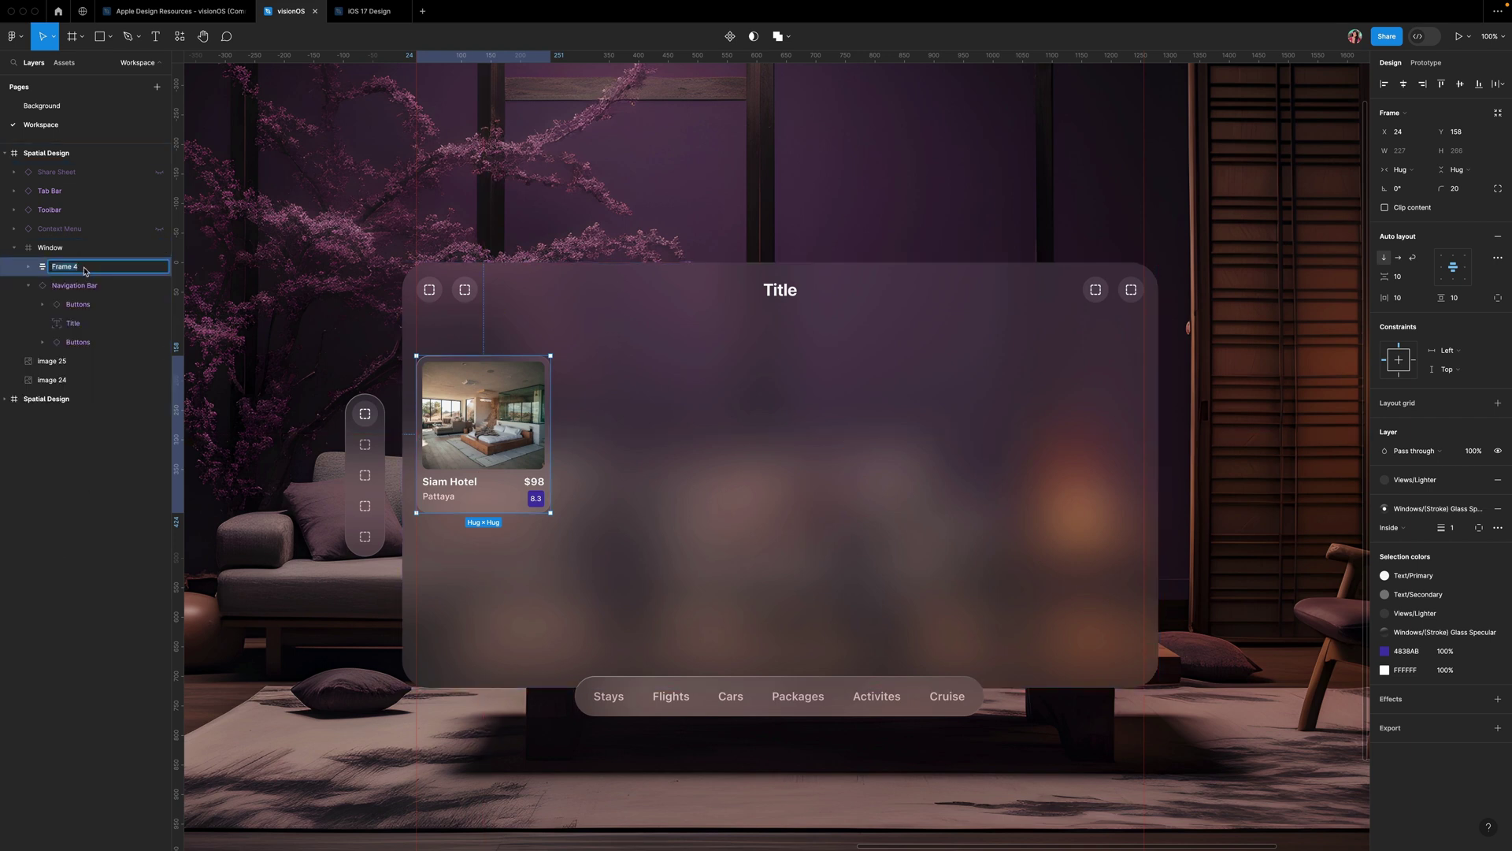
{"action": "type", "text": "Hotel 1"}
{"action": "key", "text": "Return"}
{"action": "key", "text": "super+d"}
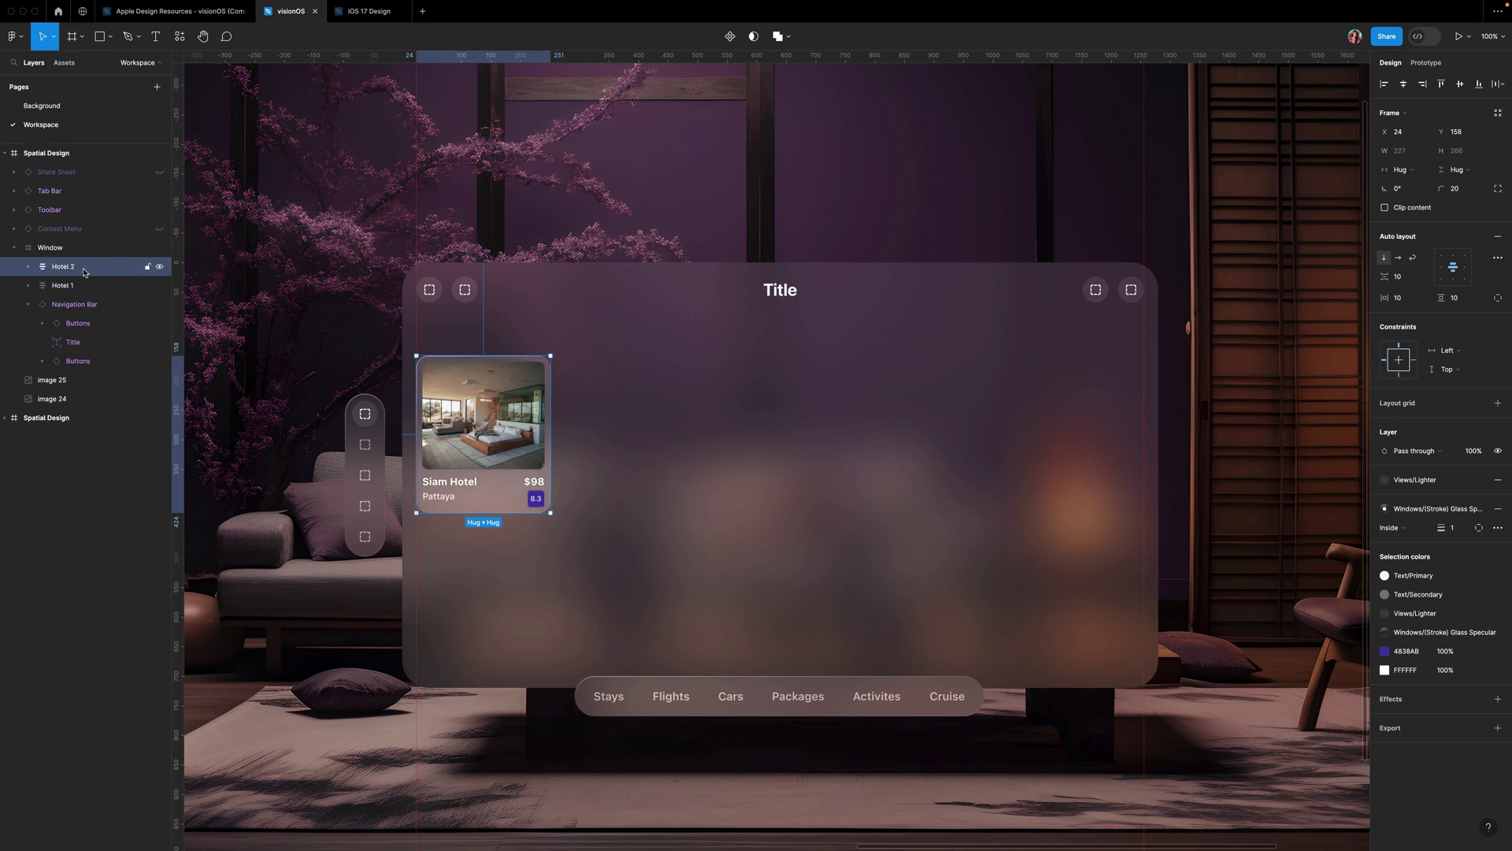
{"action": "key", "text": "super+d"}
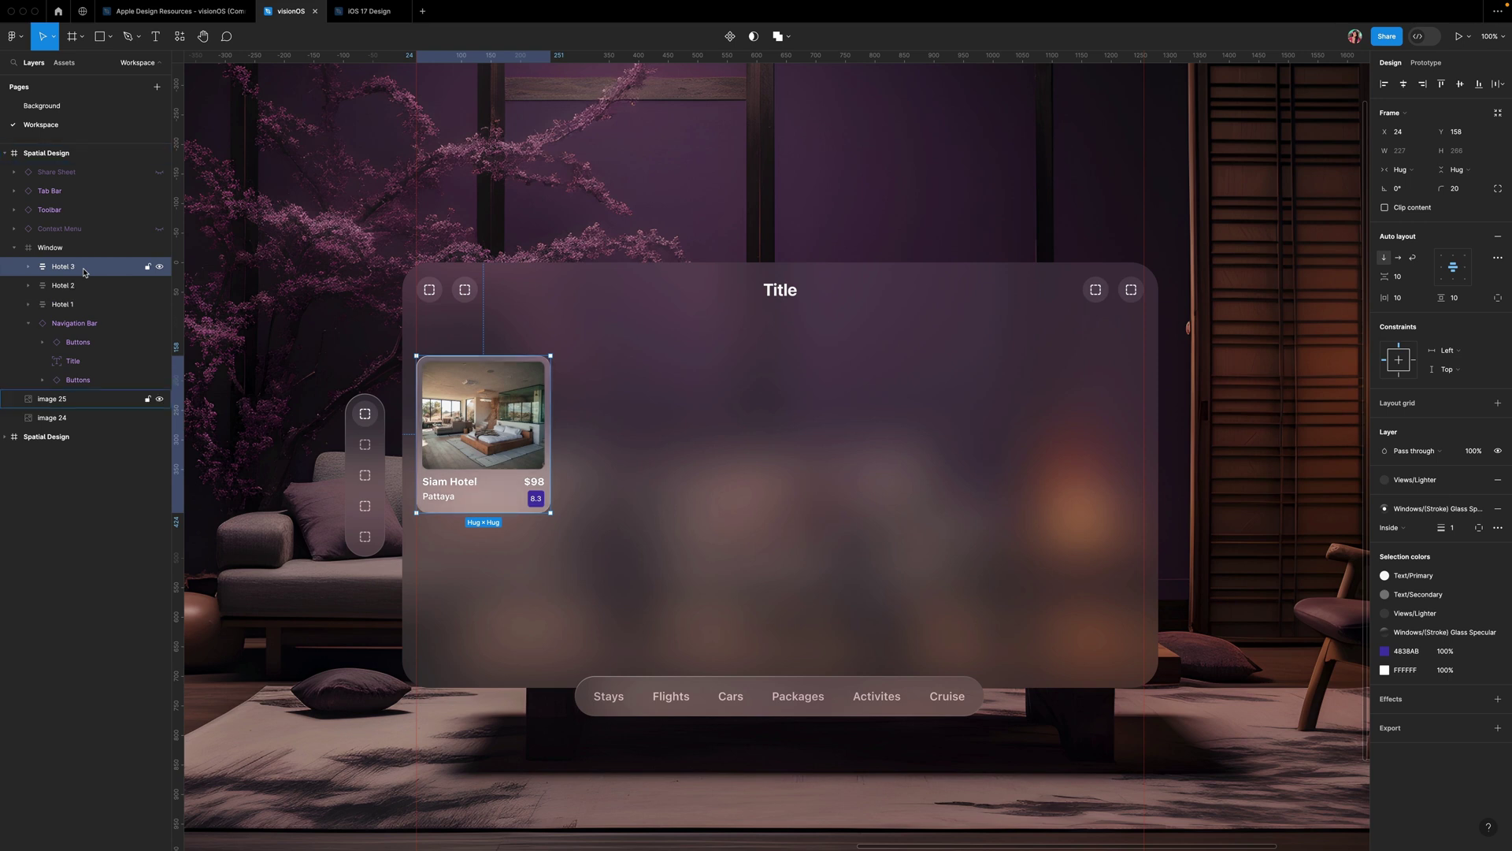
{"action": "key", "text": "super+d"}
{"action": "key", "text": "super+d"}
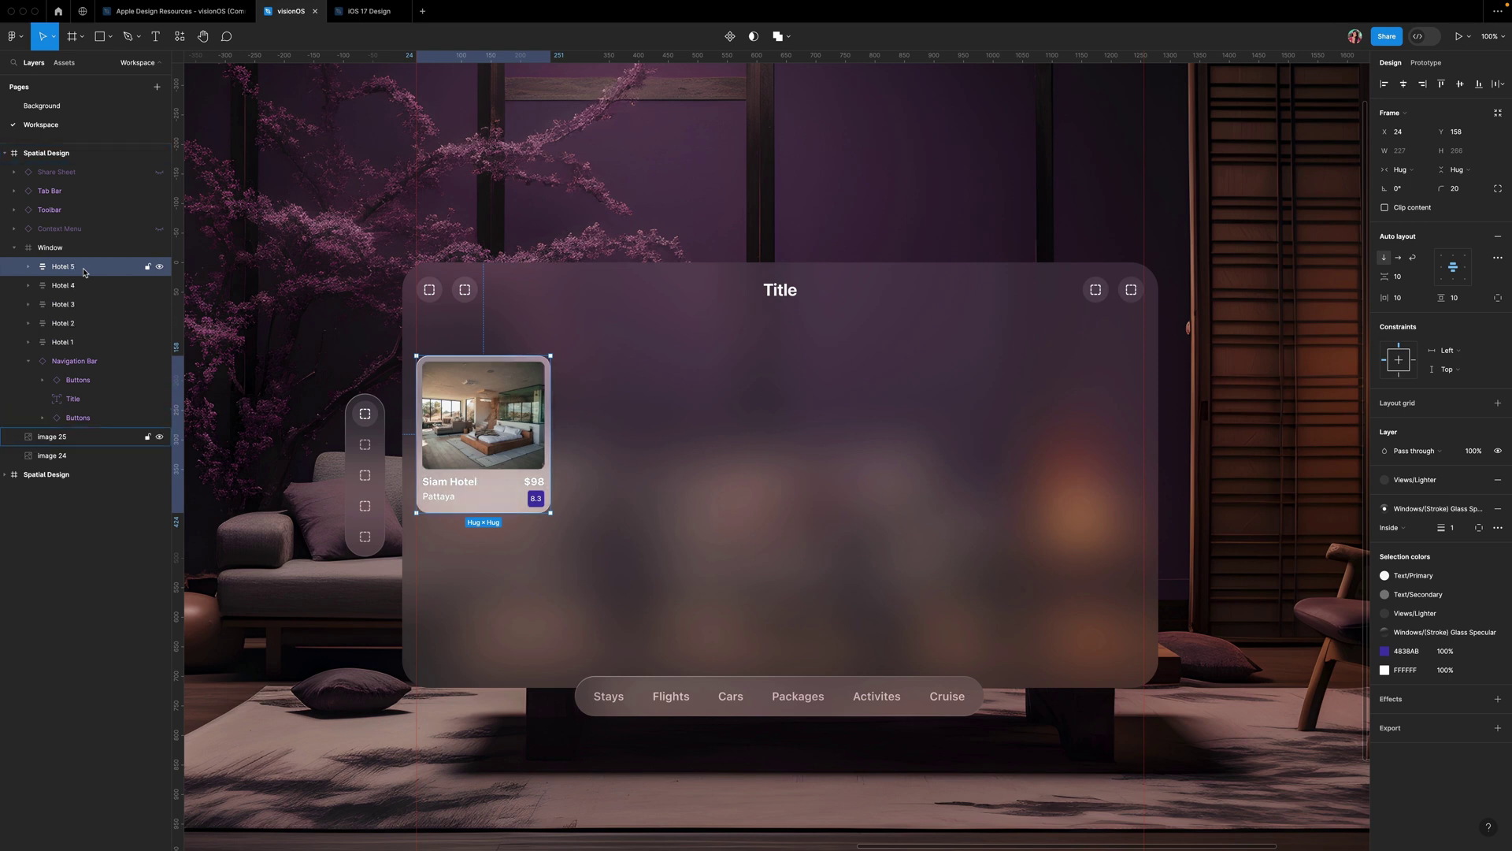
- Arrange all five hotel cards in a horizontal auto layout frame and widen the gaps between them
{"action": "left_click", "coordinate": [81, 304], "text": "shift"}
{"action": "left_click", "coordinate": [79, 342], "text": "shift"}
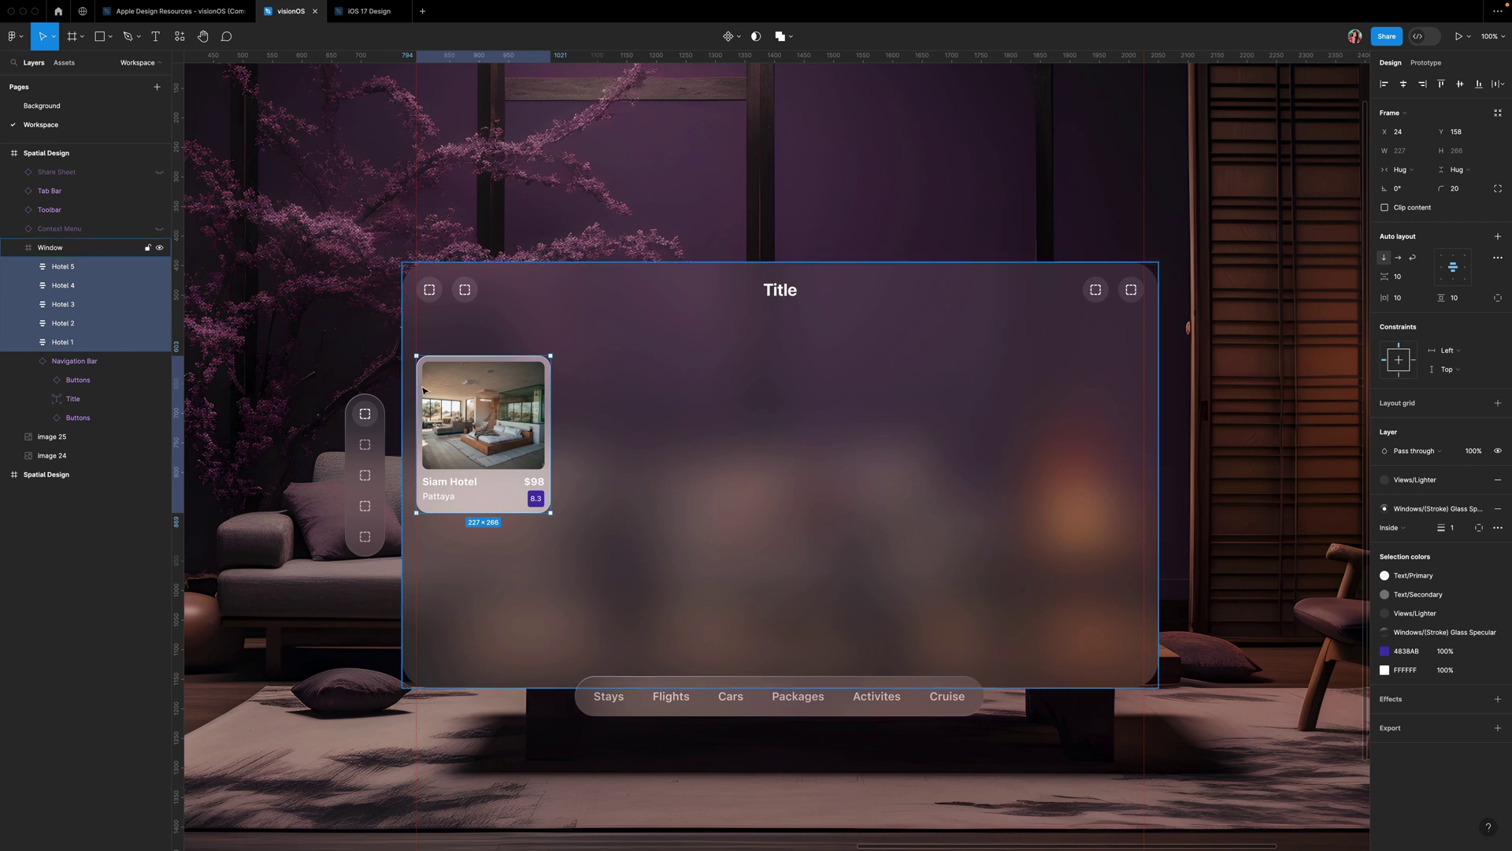
{"action": "right_click", "coordinate": [520, 408]}
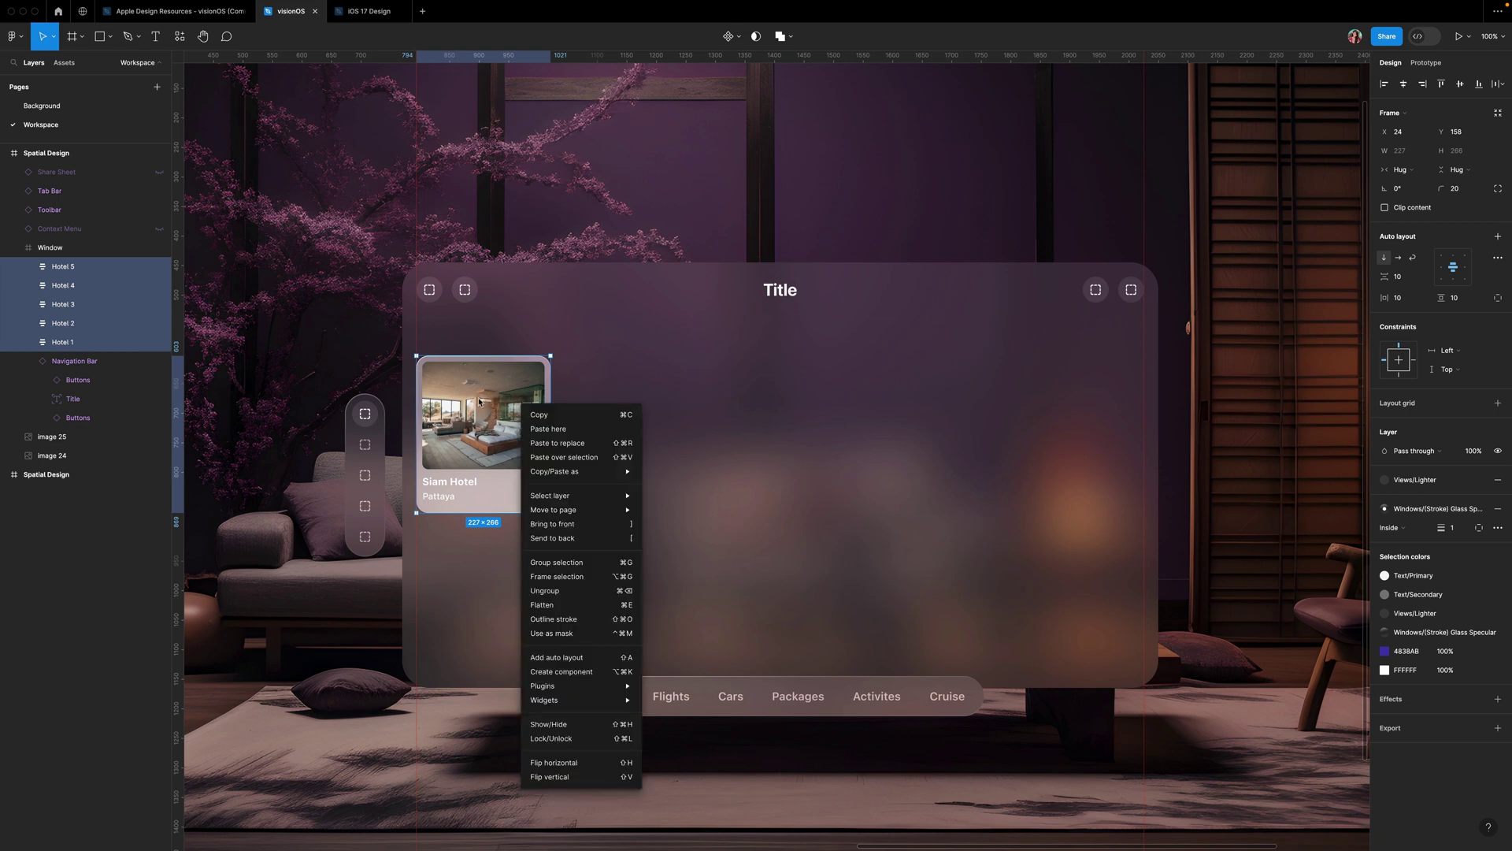
{"action": "key", "text": "Escape"}
{"action": "key", "text": "shift+a"}
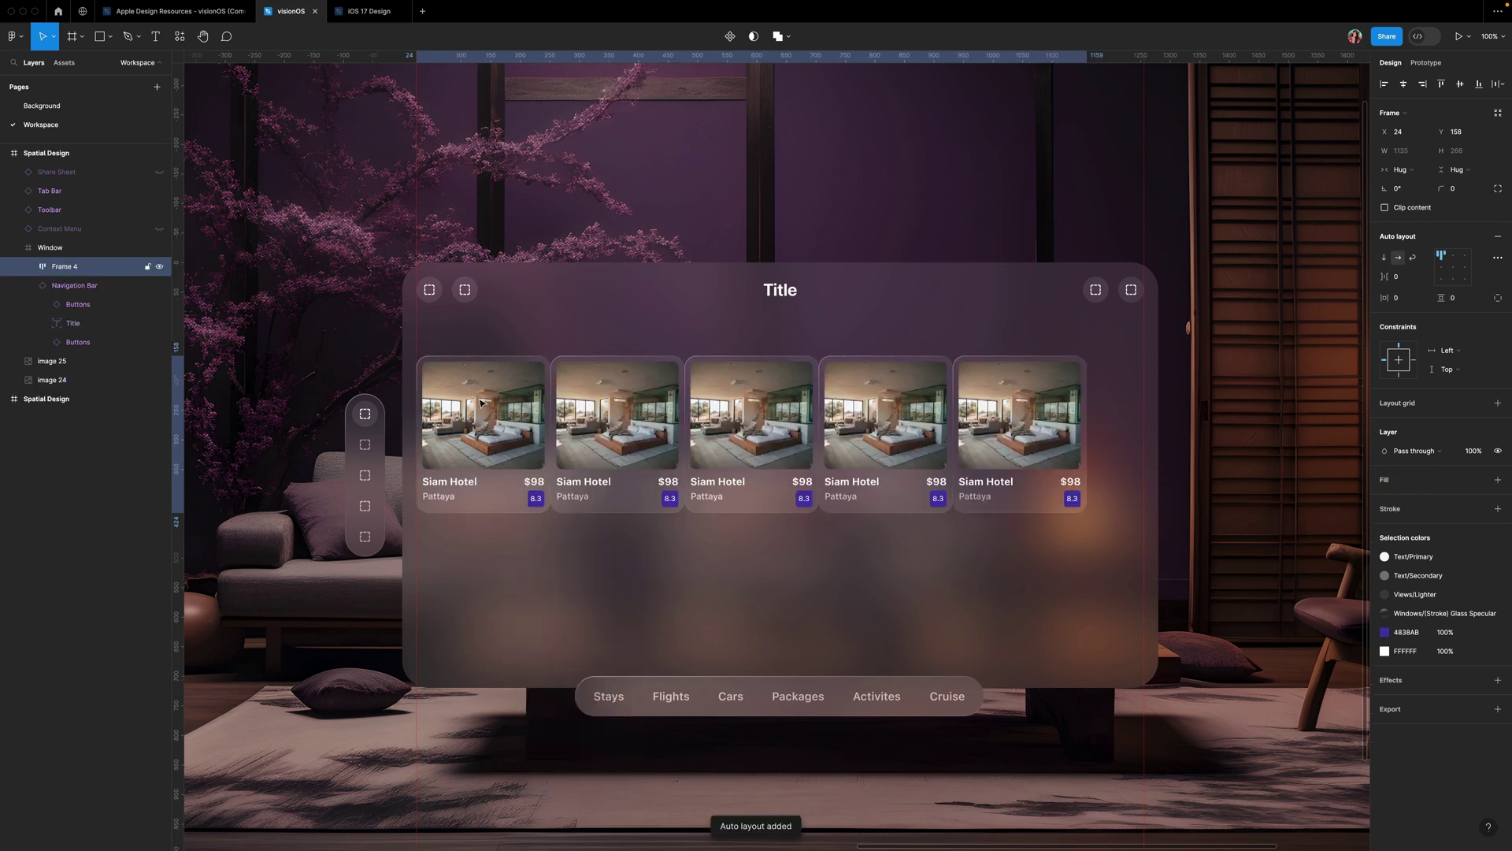
{"action": "scroll", "coordinate": [971, 417], "scroll_direction": "right", "scroll_amount": 1}
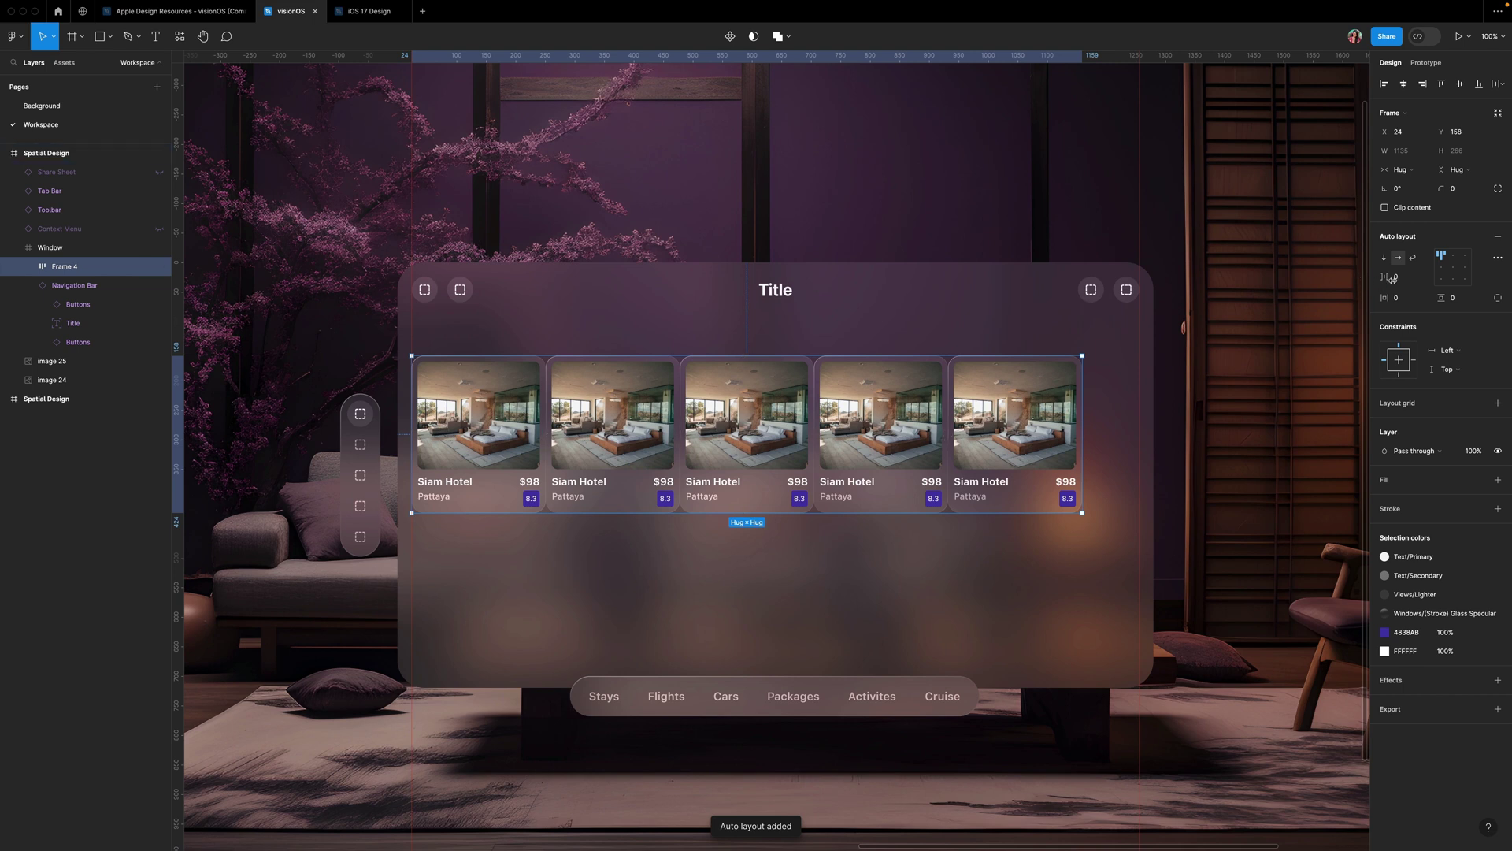
{"action": "left_click_drag", "start_coordinate": [949, 433], "coordinate": [998, 434]}
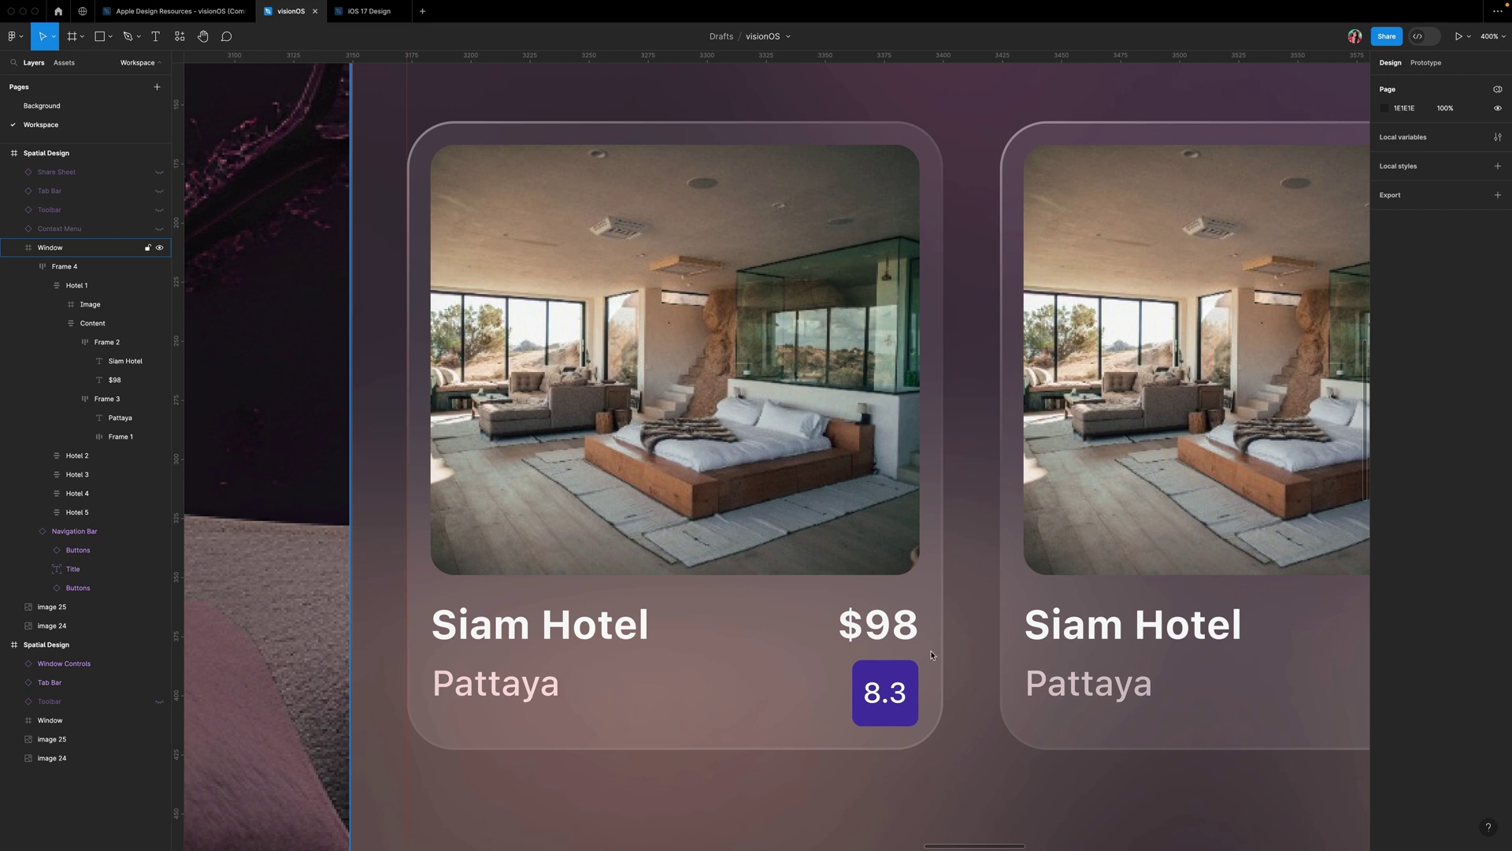
- Center-align the row holding Pattaya and the 8.3 rating in the first card, and set its width to Fill container
{"action": "left_click", "coordinate": [442, 703]}
{"action": "double_click", "coordinate": [442, 702]}
{"action": "double_click", "coordinate": [442, 703]}
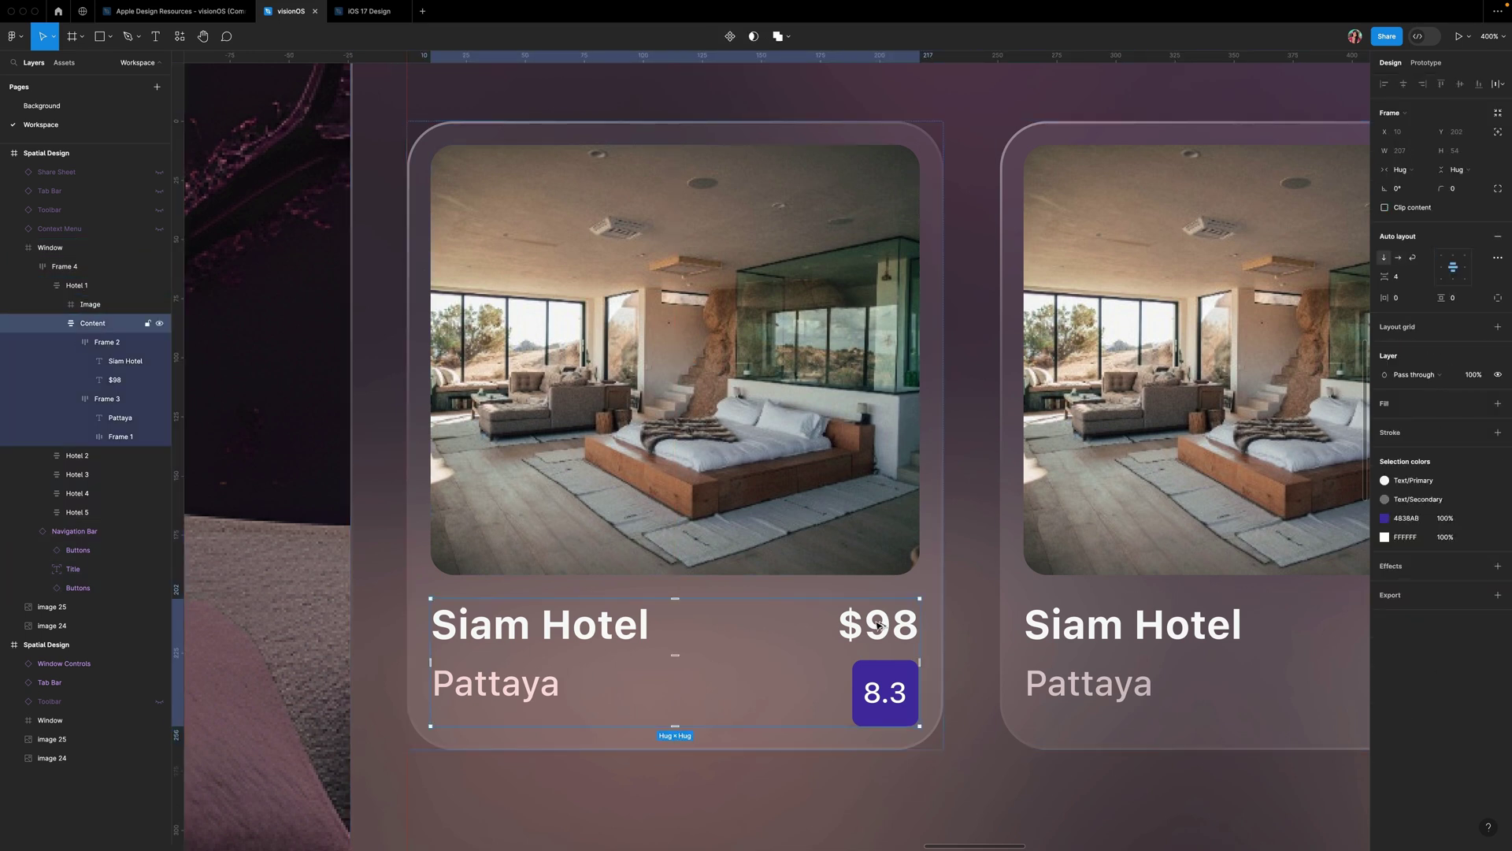
{"action": "left_click", "coordinate": [709, 689]}
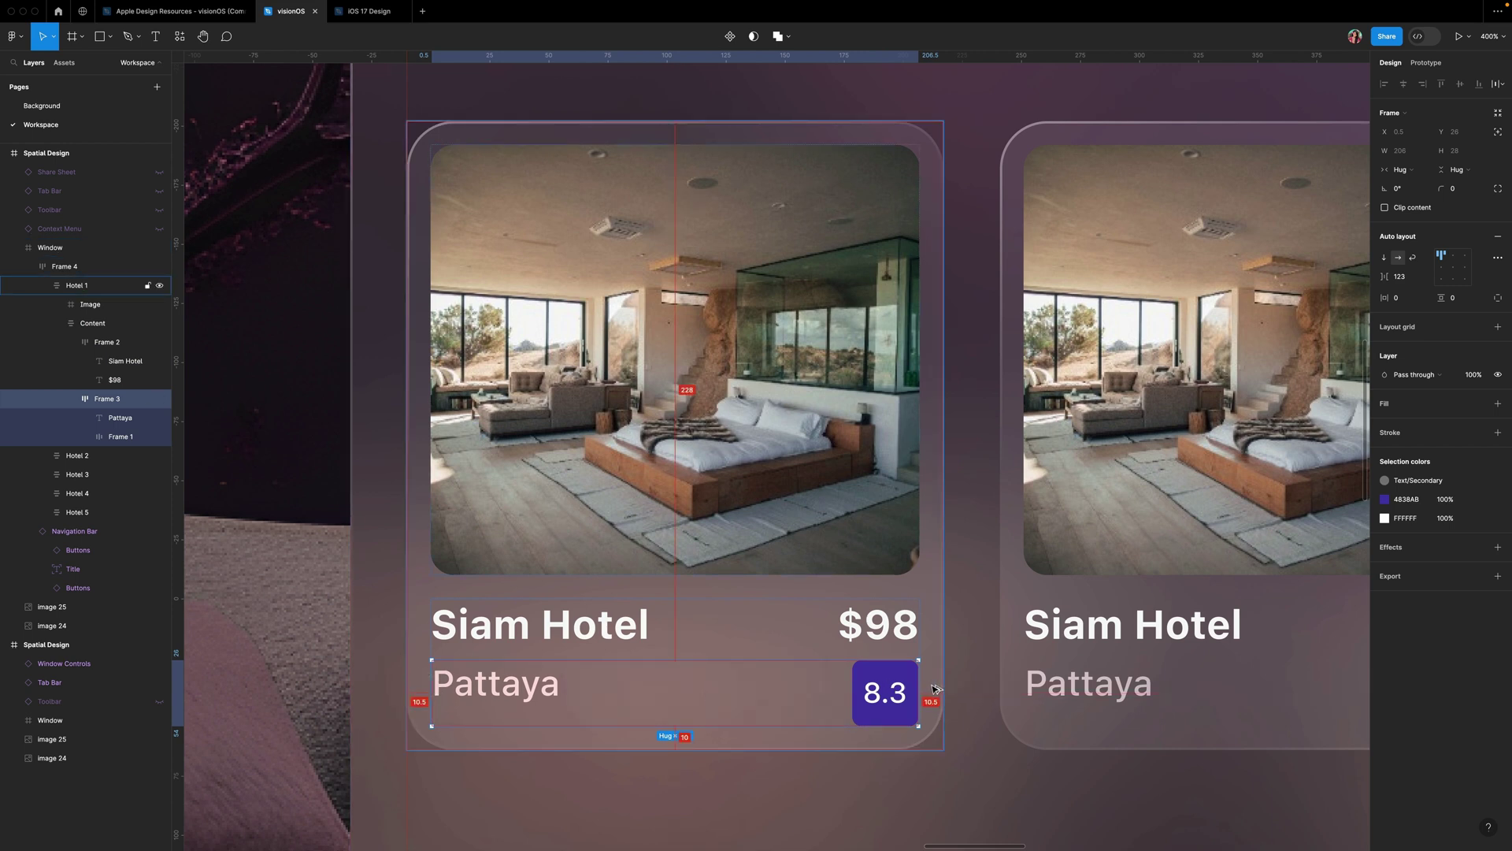
{"action": "left_click", "coordinate": [1454, 267]}
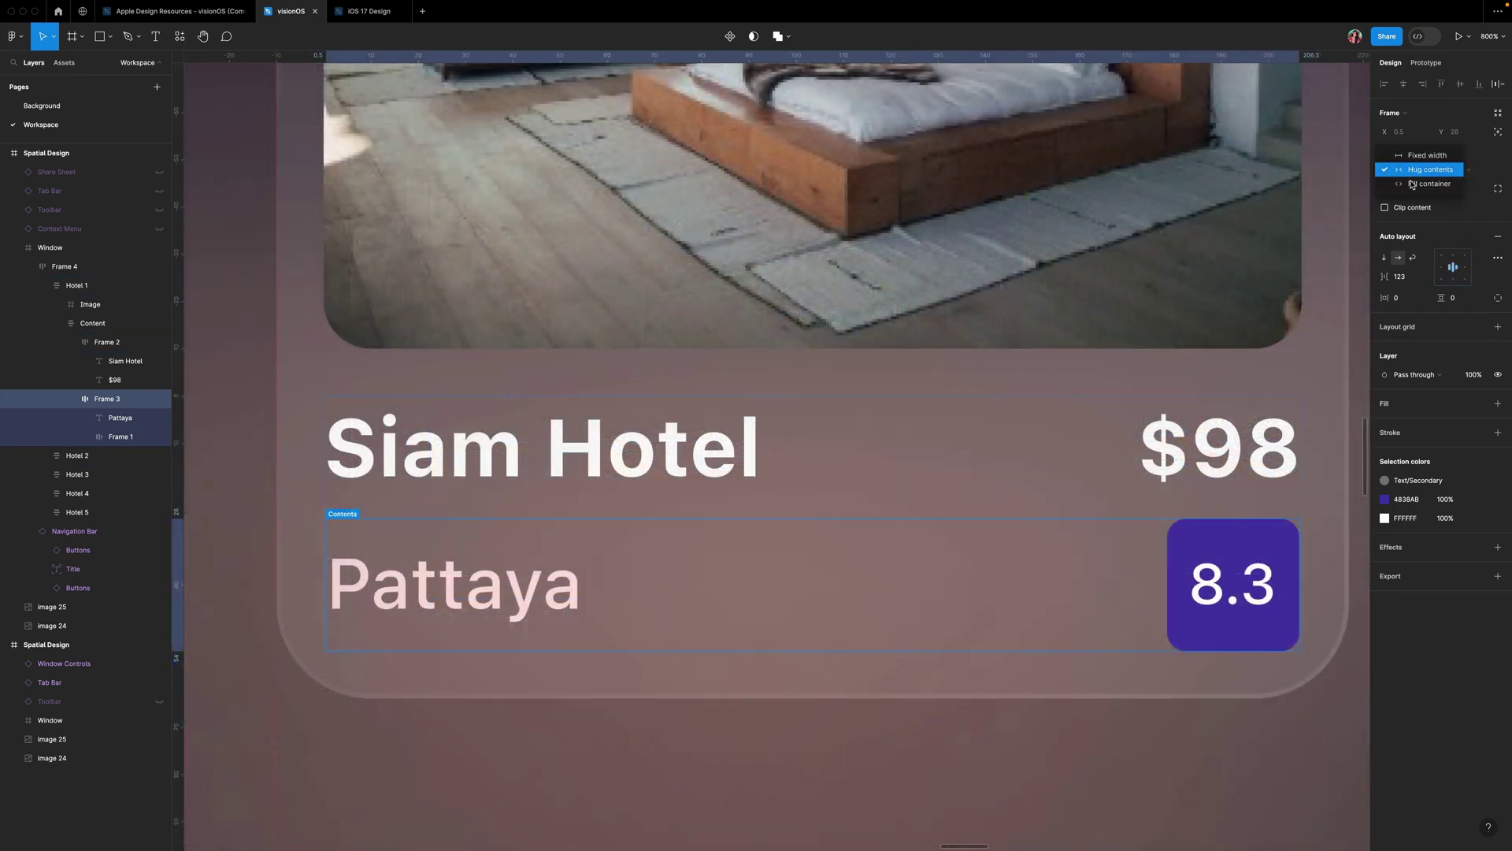
{"action": "left_click", "coordinate": [1400, 169]}
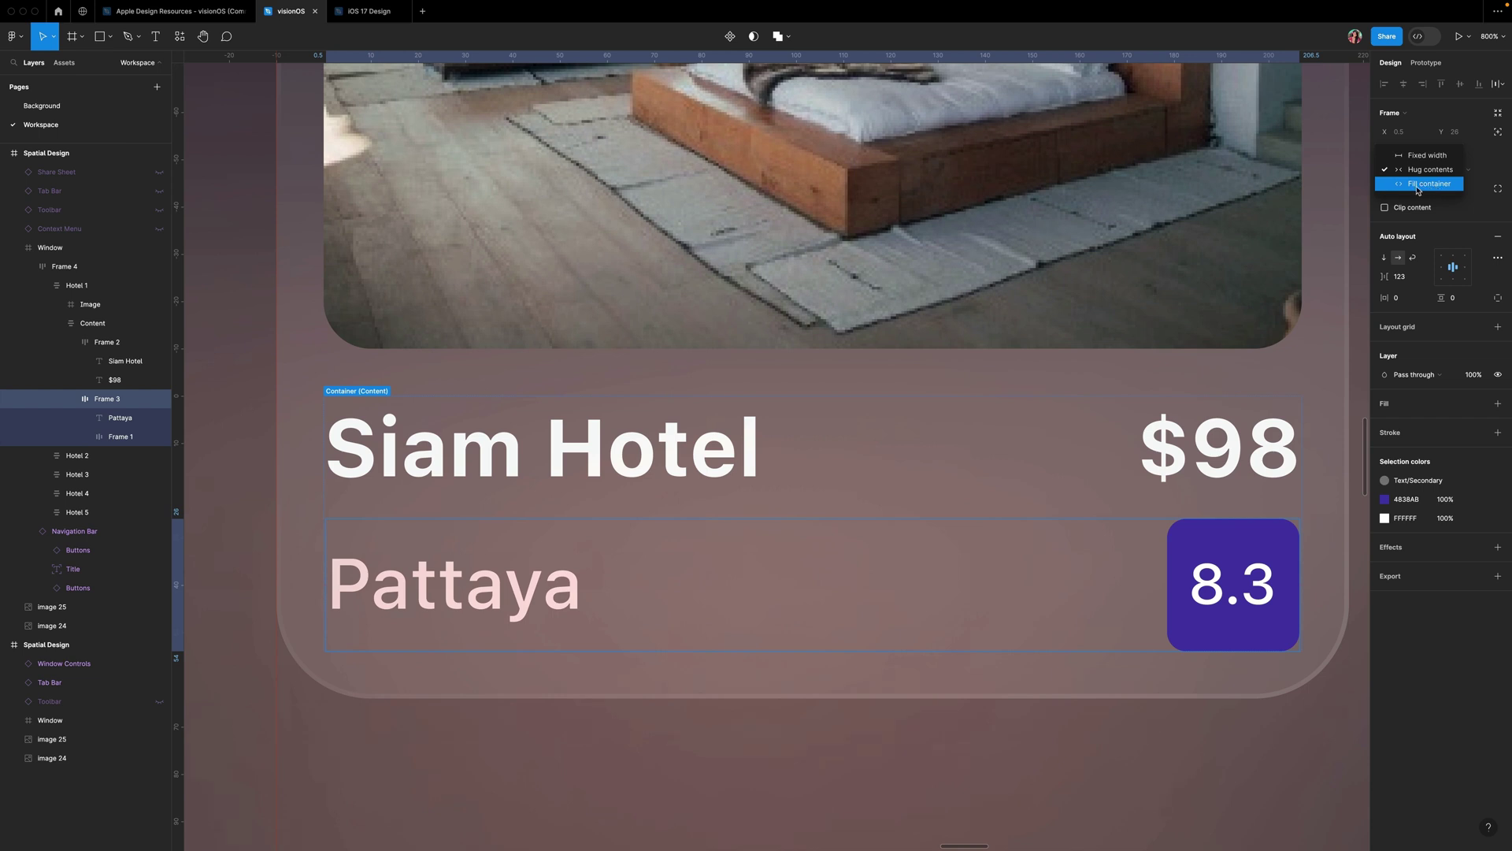
{"action": "left_click", "coordinate": [1428, 186]}
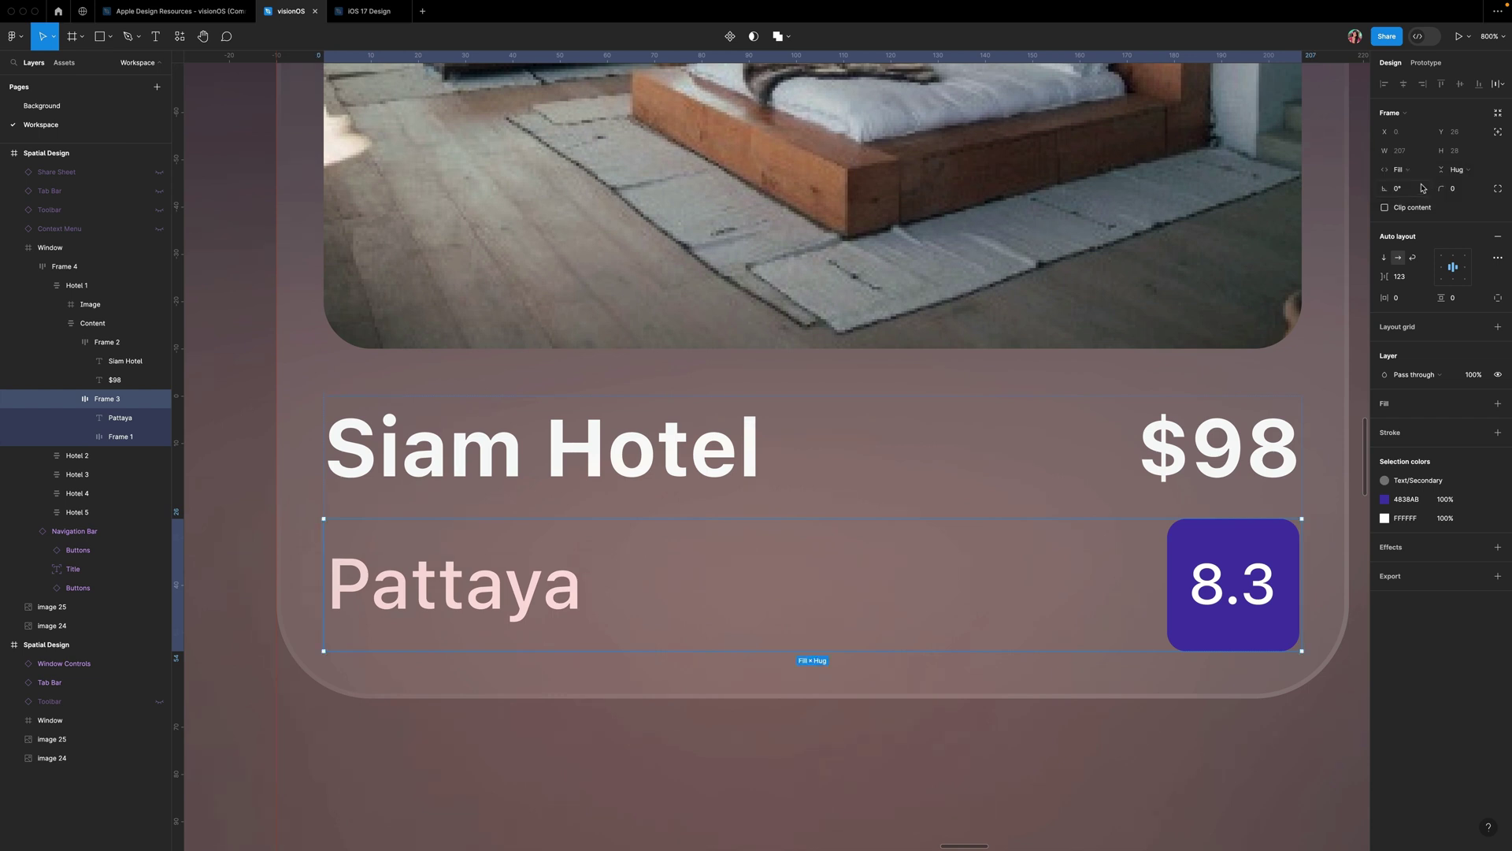
- Set the horizontal spacing of the Pattaya and rating row to Auto
{"action": "key", "text": "alt"}
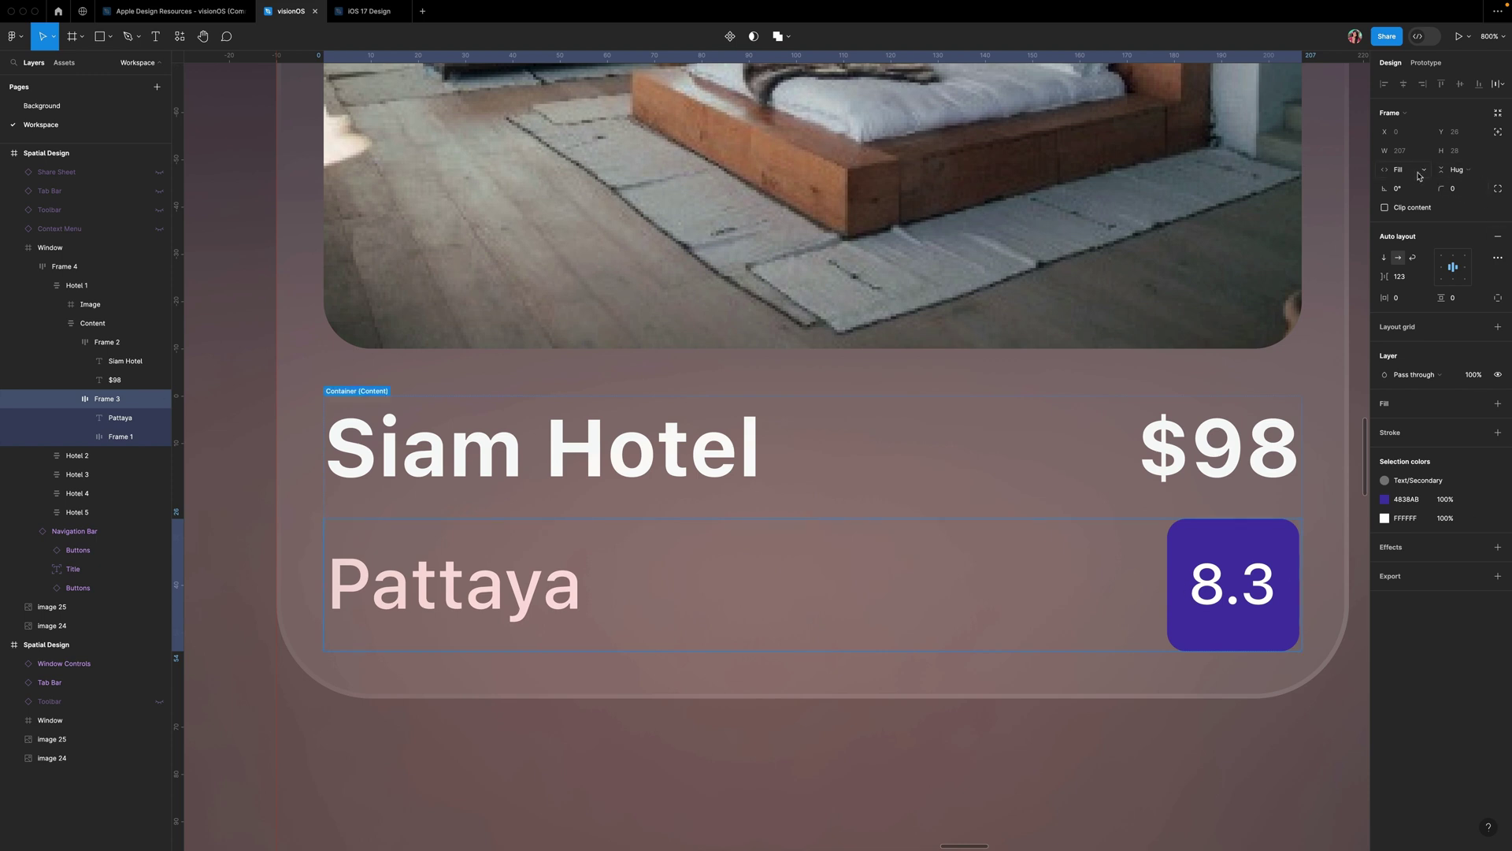
{"action": "left_click", "coordinate": [1426, 278]}
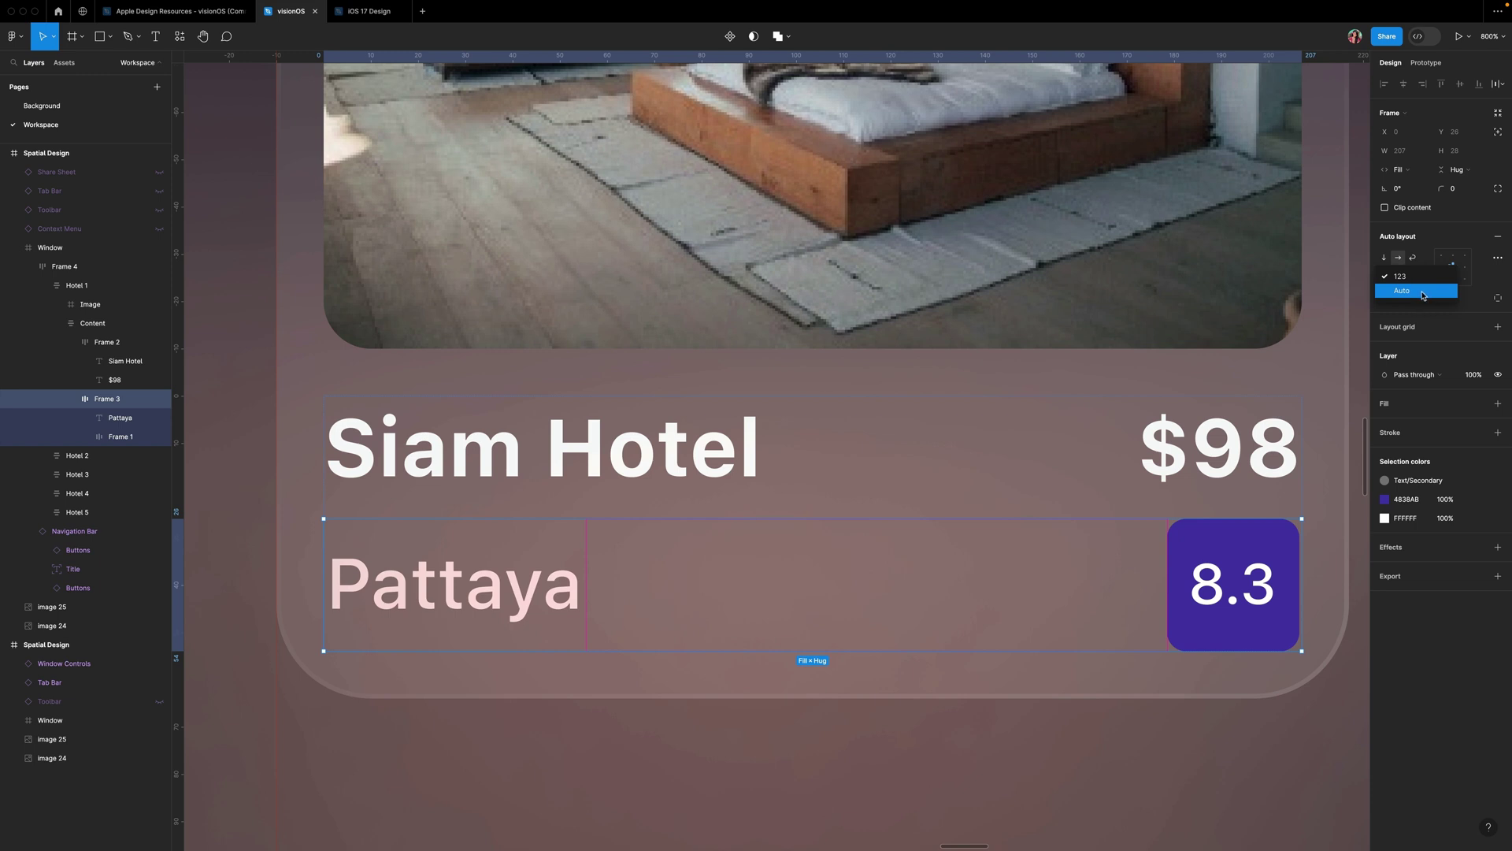
{"action": "left_click", "coordinate": [1423, 293]}
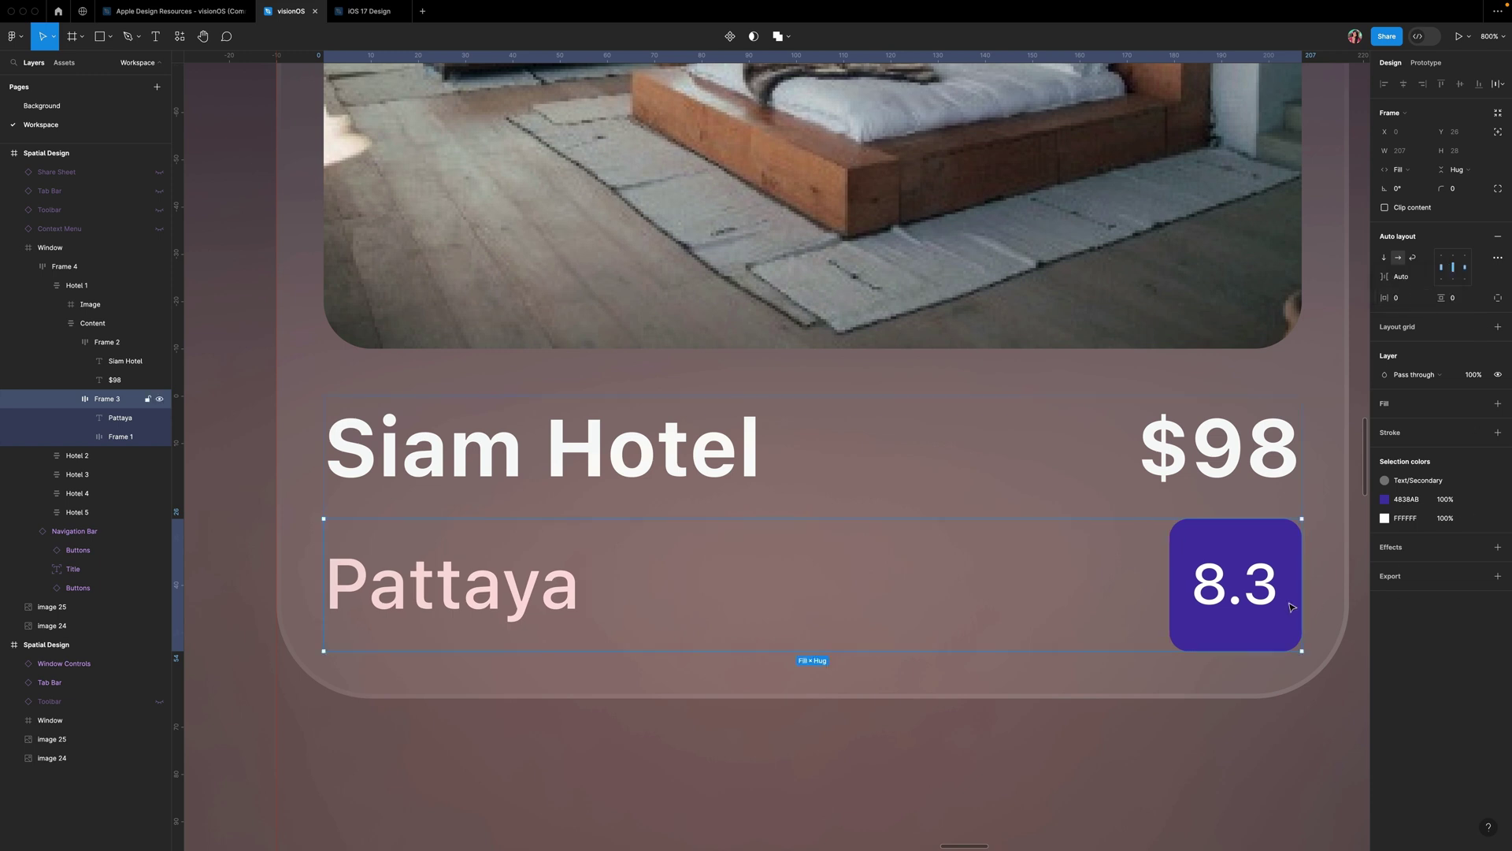
- Replace the Hotel 2 to Hotel 5 cards with copies of the updated Hotel 1 card
{"action": "scroll", "coordinate": [1335, 602], "scroll_direction": "left", "scroll_amount": 2}
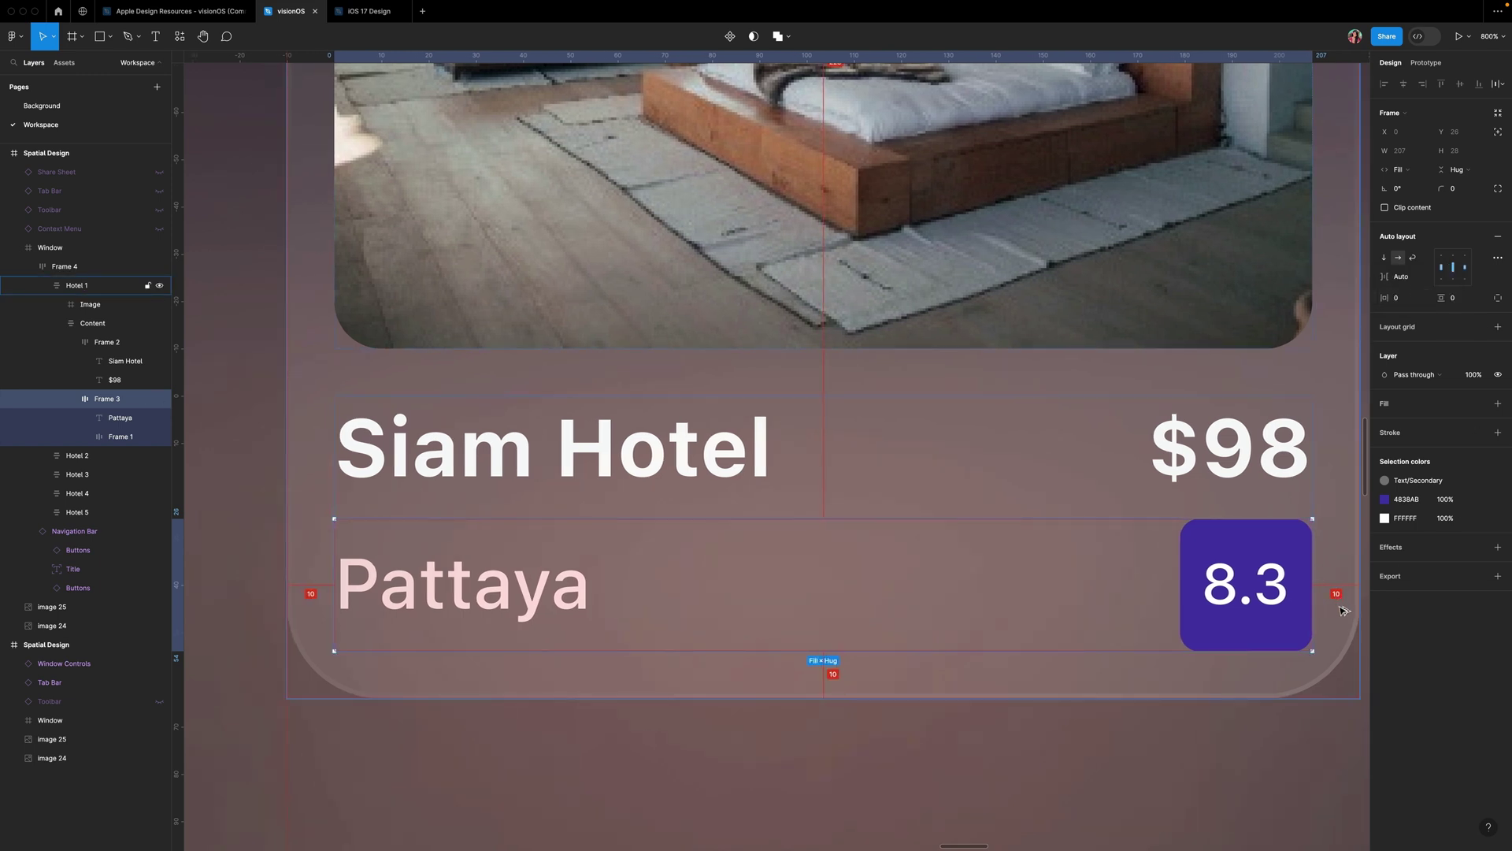
{"action": "scroll", "coordinate": [1341, 611], "scroll_direction": "right", "scroll_amount": 3}
{"action": "scroll", "coordinate": [1342, 611], "scroll_direction": "left", "scroll_amount": 1}
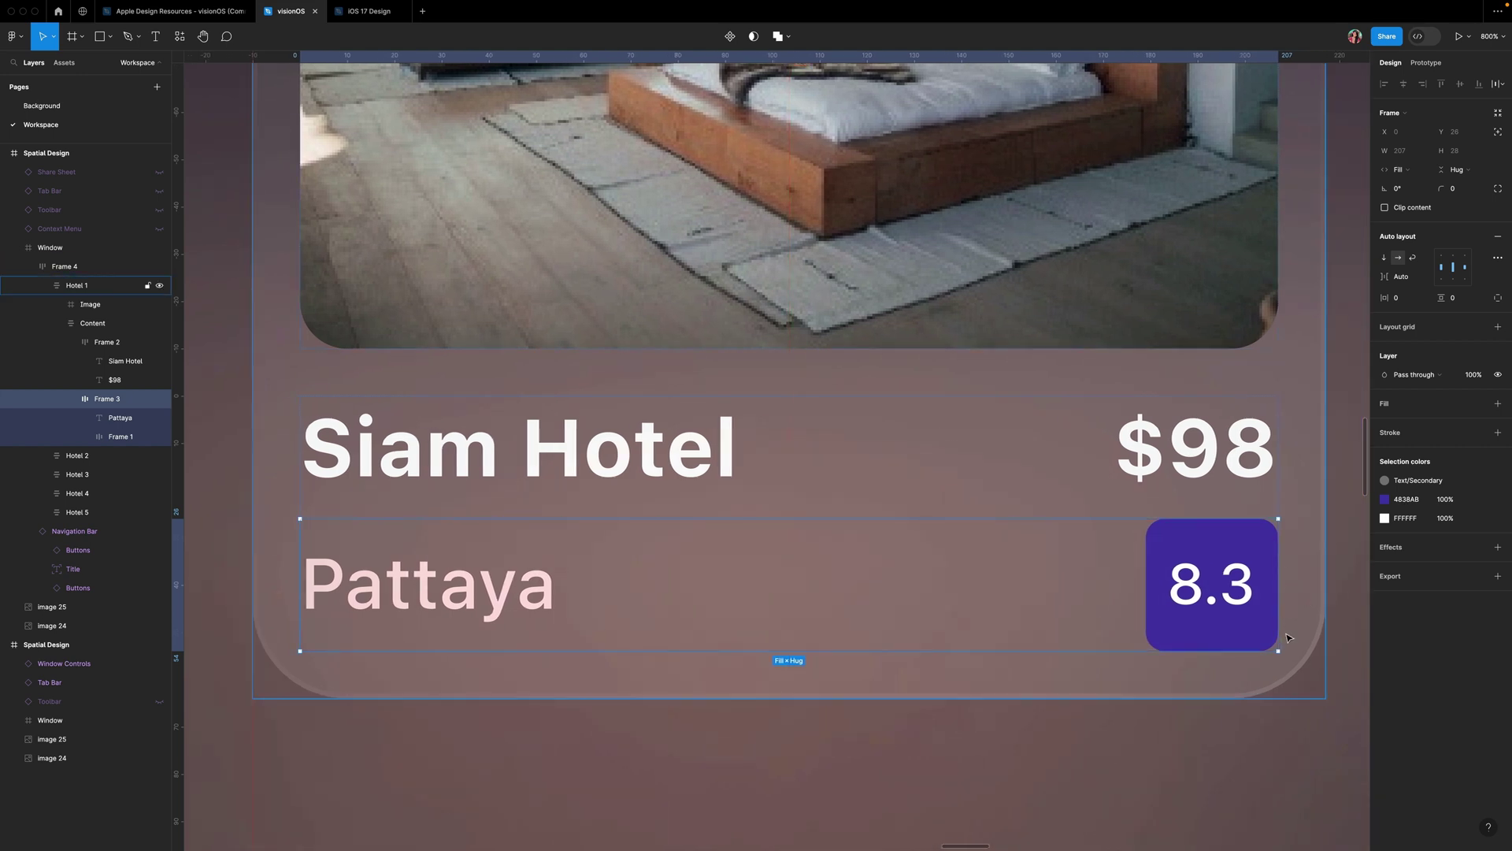
{"action": "scroll", "coordinate": [749, 769], "scroll_direction": "down", "scroll_amount": 10}
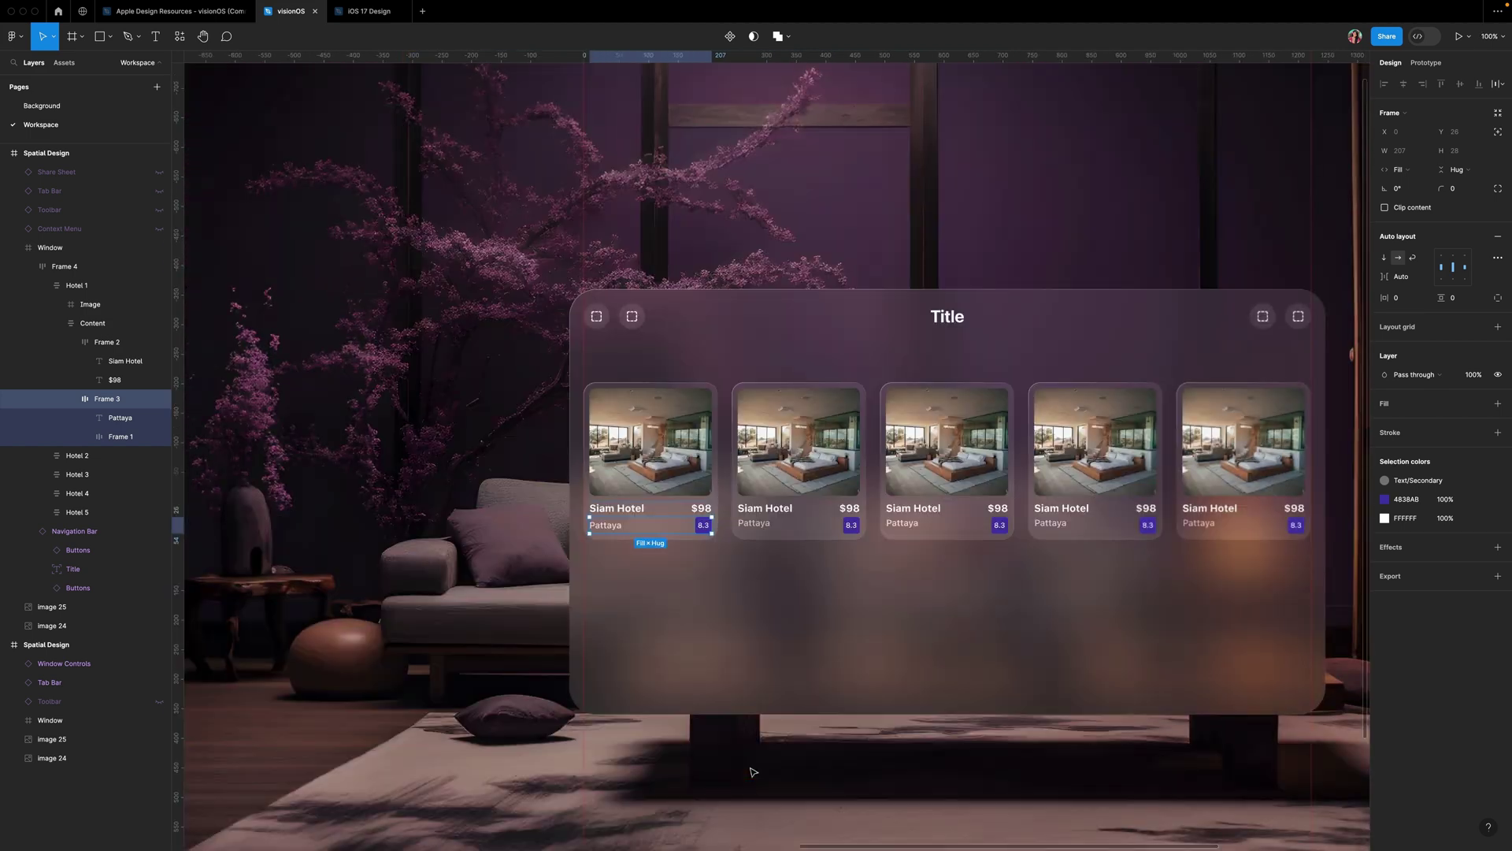
{"action": "scroll", "coordinate": [749, 770], "scroll_direction": "right", "scroll_amount": 5}
{"action": "right_click", "coordinate": [79, 284]}
{"action": "left_click", "coordinate": [76, 455]}
{"action": "left_click", "coordinate": [76, 475], "text": "shift"}
{"action": "left_click", "coordinate": [76, 494], "text": "shift"}
{"action": "left_click", "coordinate": [76, 512], "text": "shift"}
{"action": "right_click", "coordinate": [665, 461]}
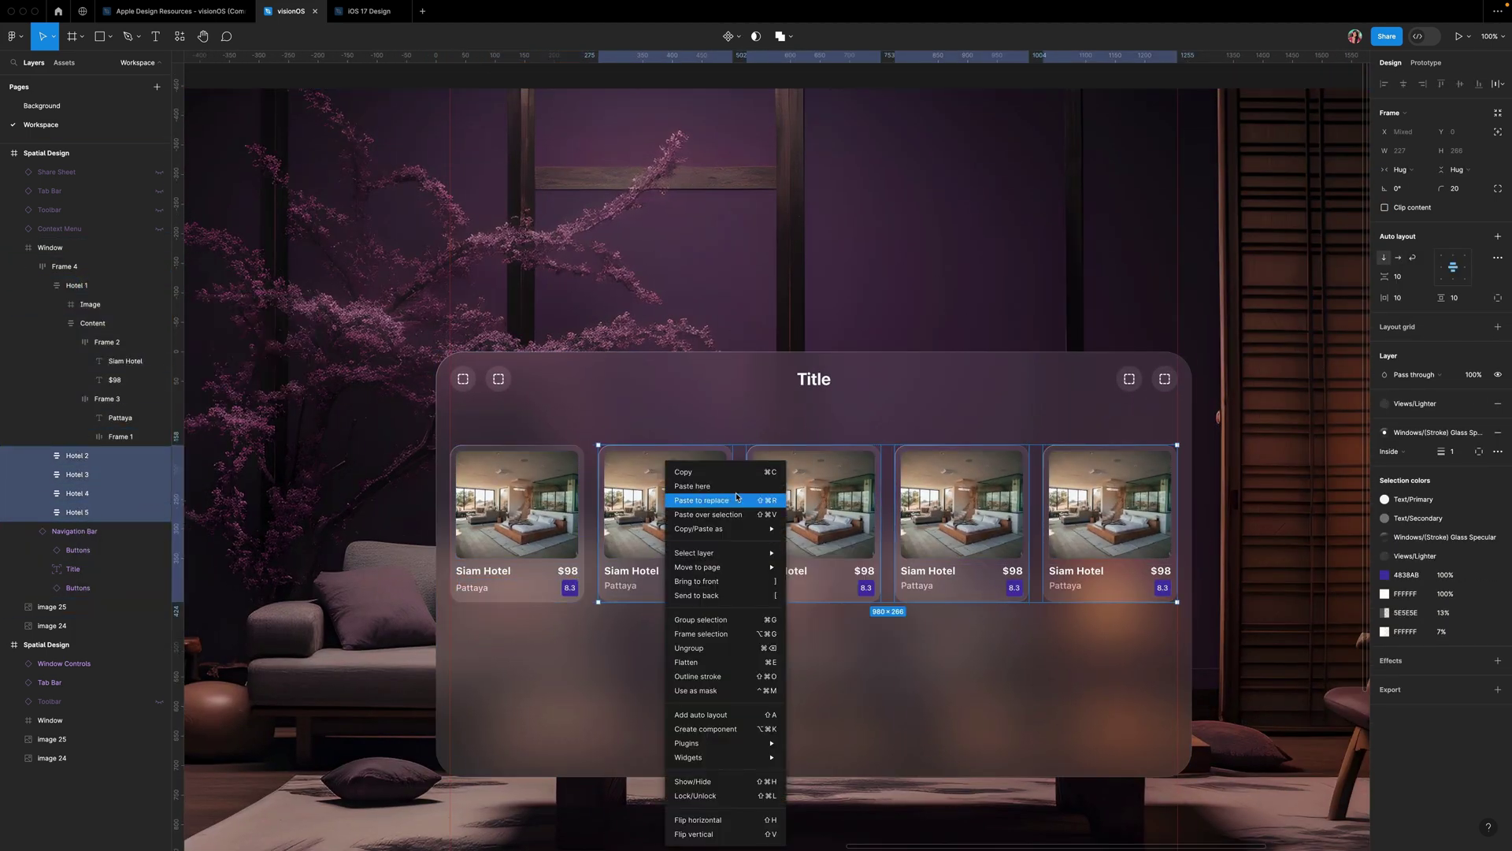
{"action": "left_click", "coordinate": [736, 497]}
{"action": "scroll", "coordinate": [950, 584], "scroll_direction": "down", "scroll_amount": 3}
{"action": "scroll", "coordinate": [951, 584], "scroll_direction": "right", "scroll_amount": 1}
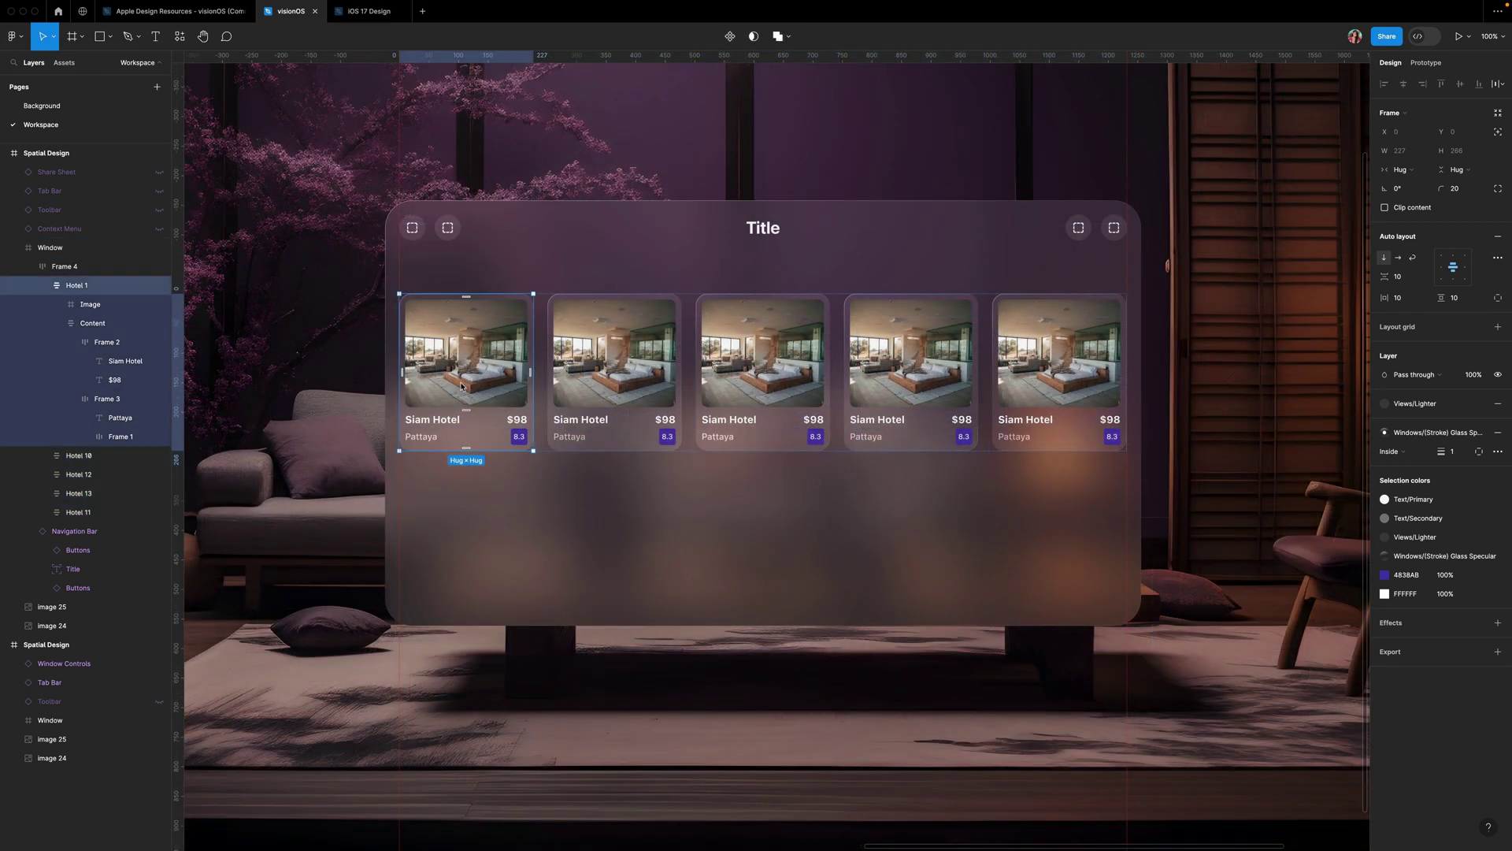
- Paste a copy of the Hotel 1 card into the window and place it below the first card at X 24, Y 443
{"action": "right_click", "coordinate": [435, 447]}
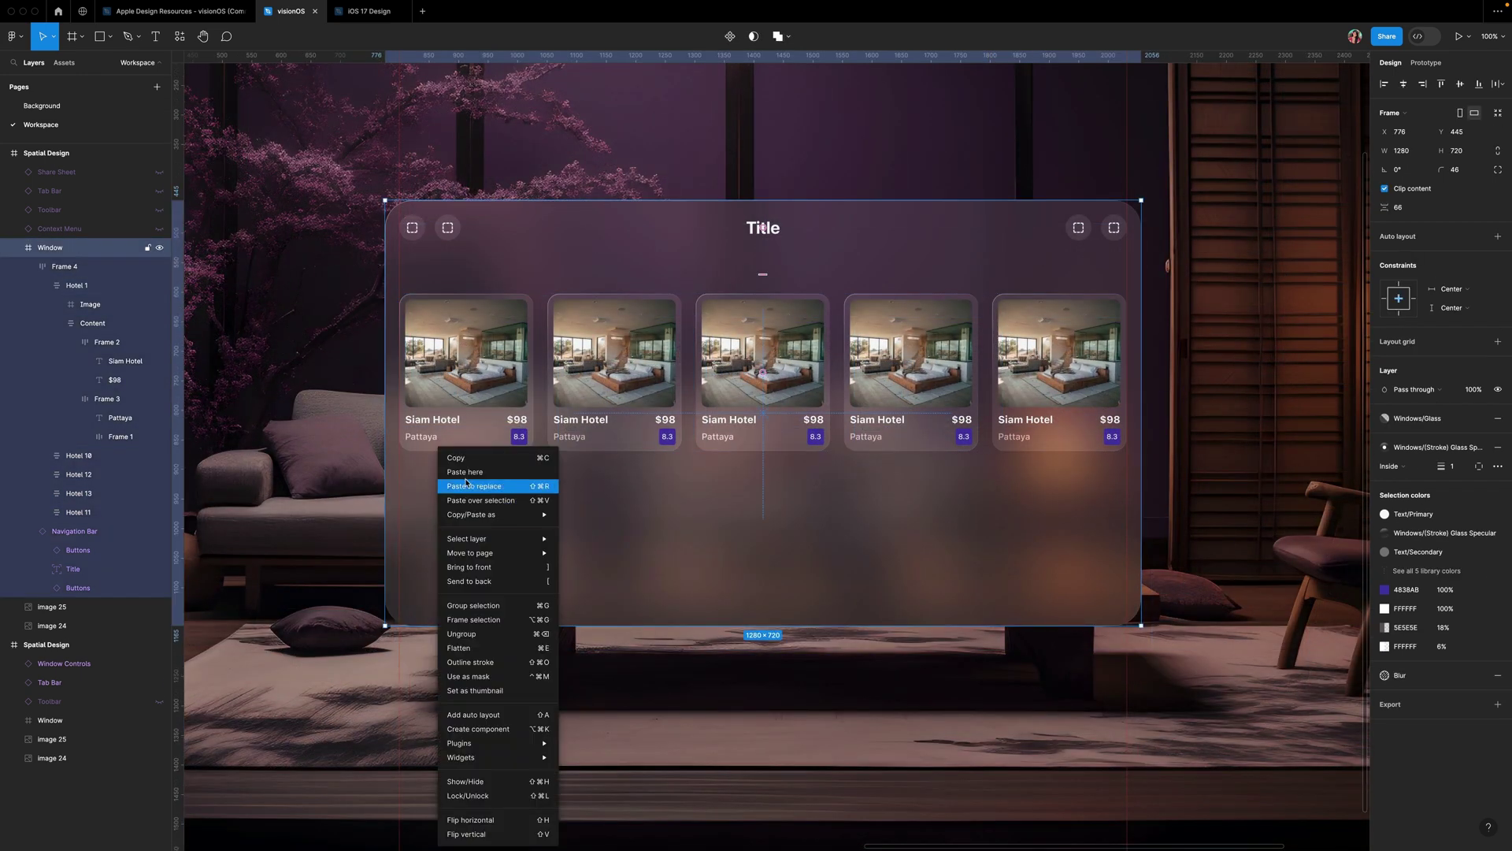
{"action": "left_click", "coordinate": [464, 471]}
{"action": "left_click_drag", "start_coordinate": [473, 541], "coordinate": [434, 490]}
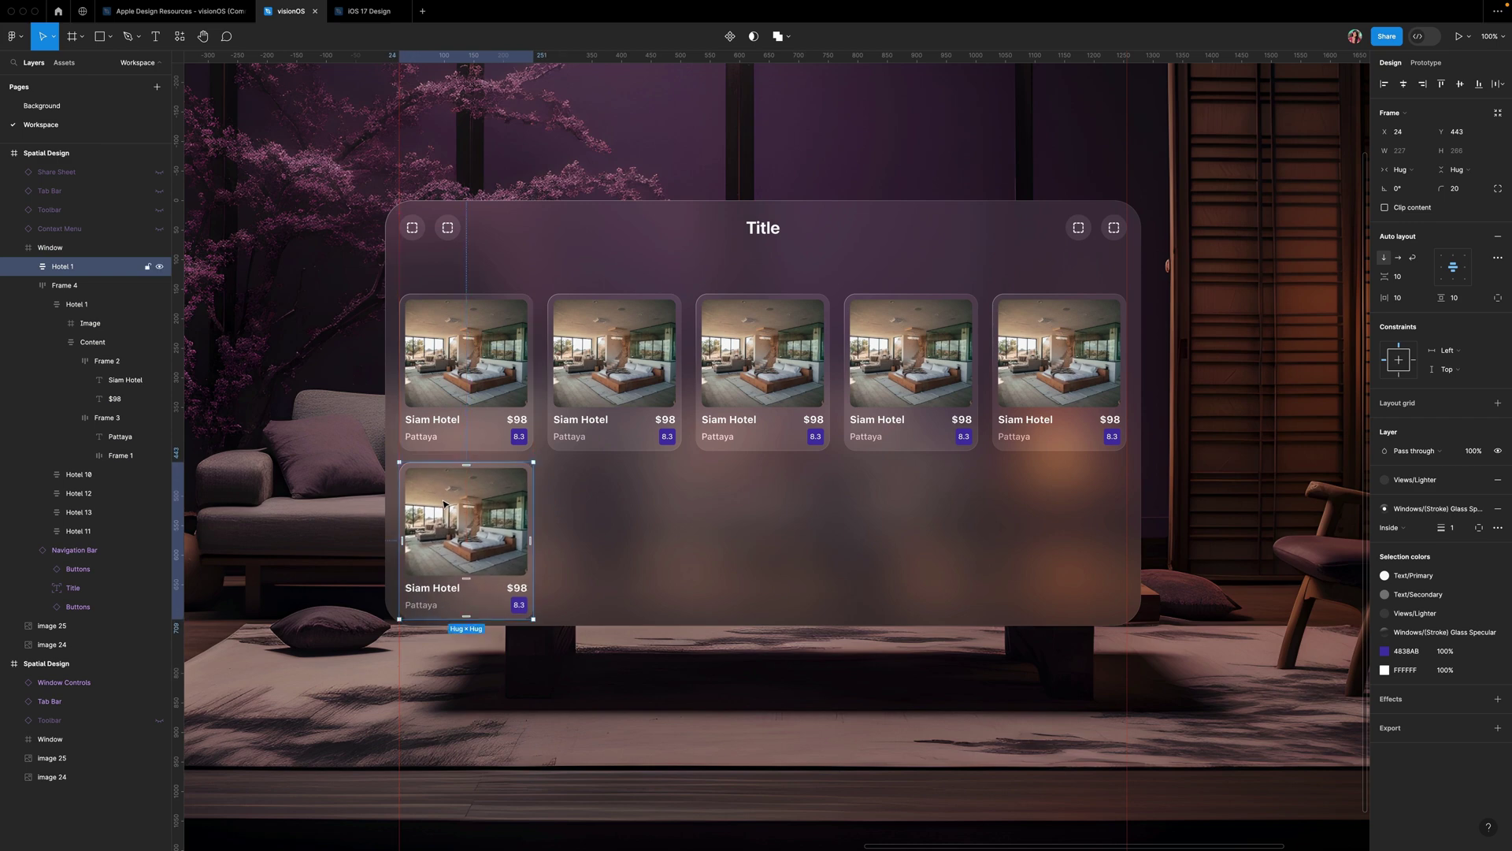
- Give the pasted Hotel 1 card a fixed size of 290 wide by 260 high
{"action": "scroll", "coordinate": [438, 496], "scroll_direction": "up", "scroll_amount": 5}
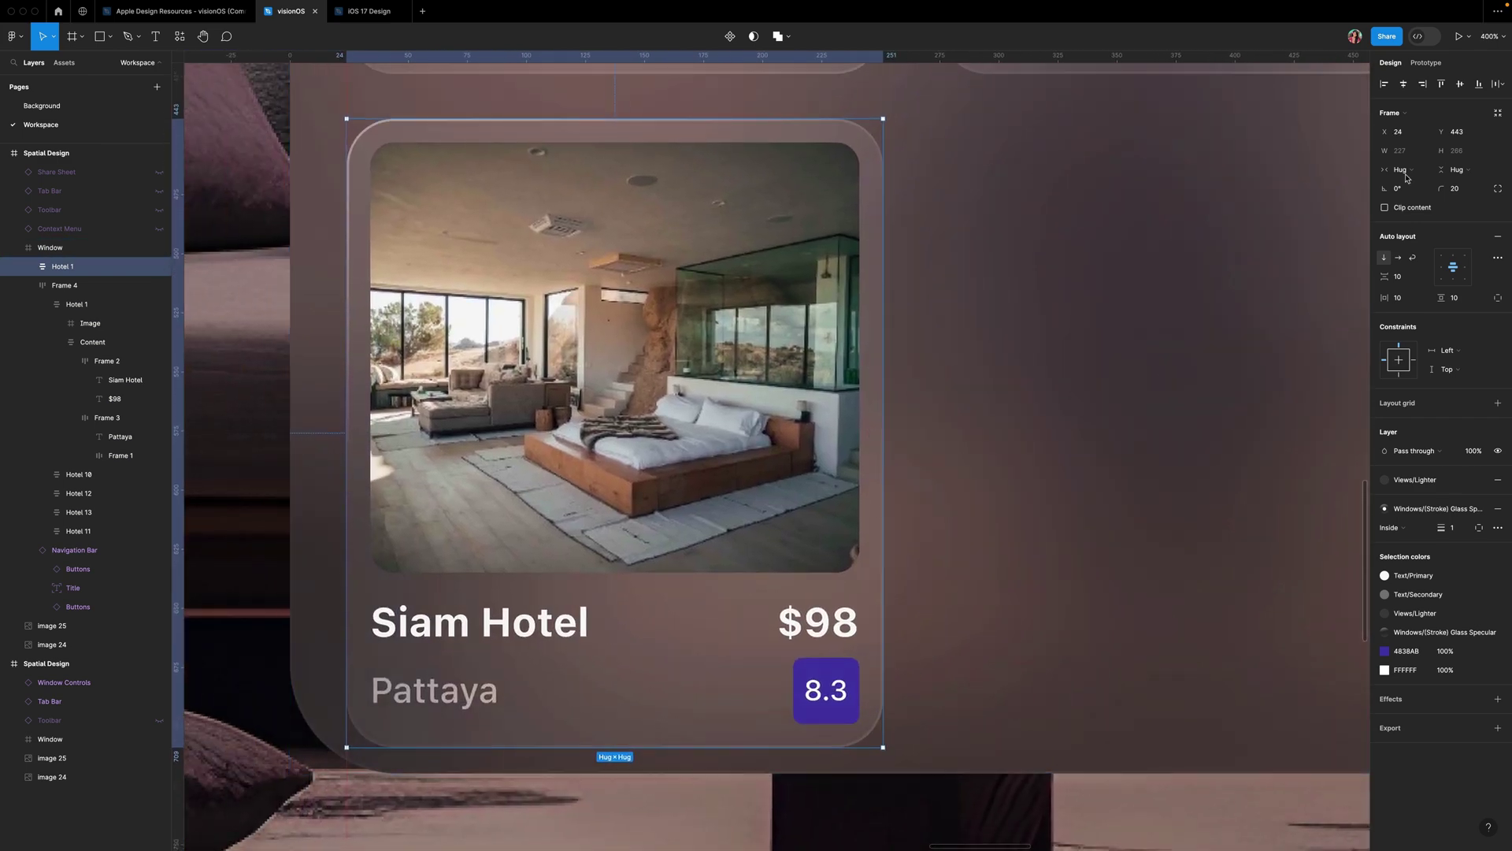
{"action": "left_click", "coordinate": [1409, 167]}
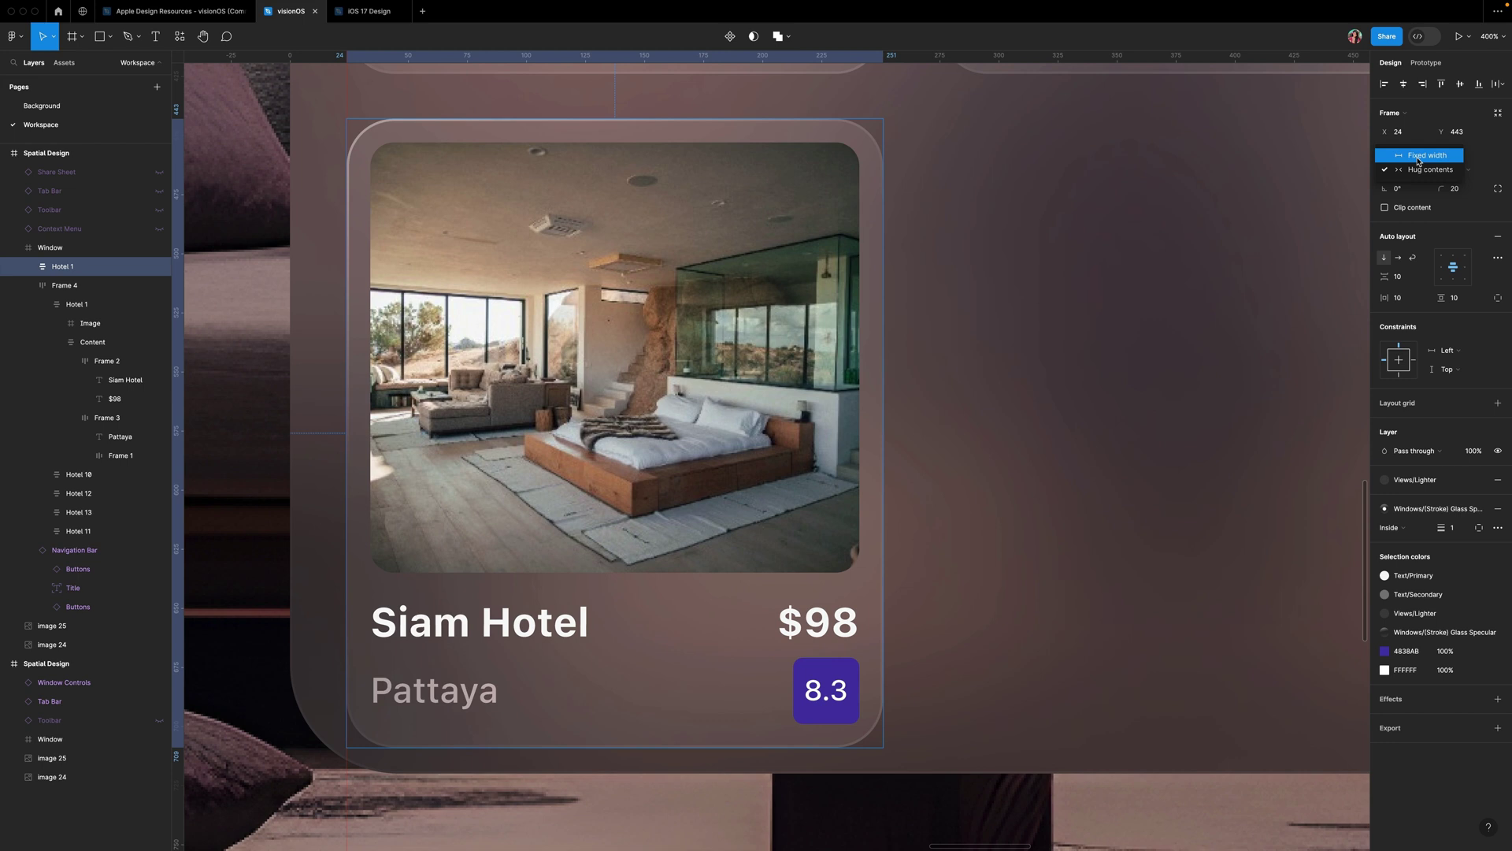
{"action": "left_click", "coordinate": [1410, 153]}
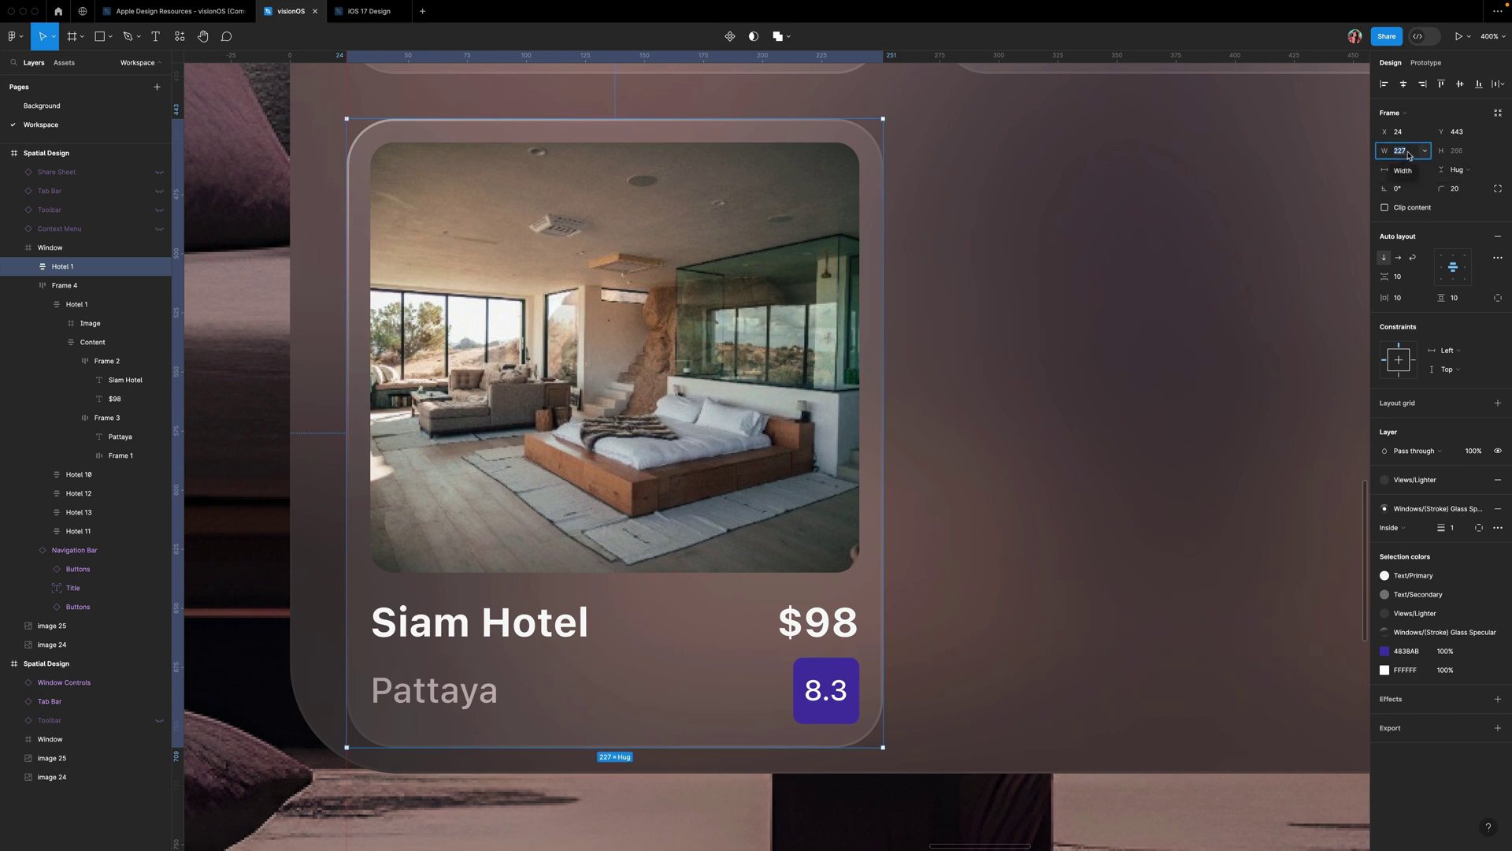
{"action": "type", "text": "290"}
{"action": "key", "text": "Tab"}
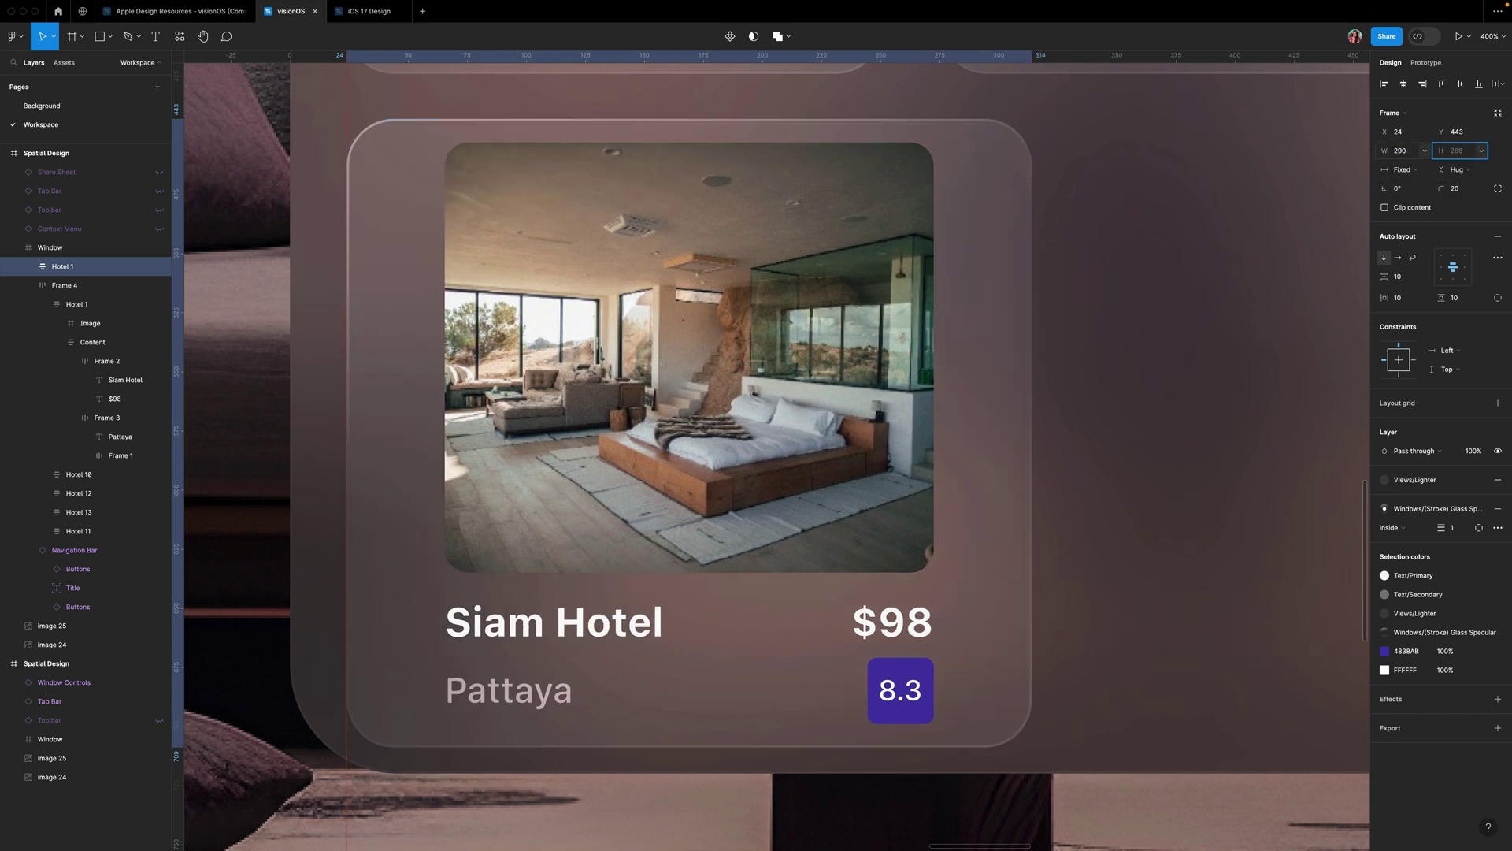
{"action": "key", "text": "Return"}
{"action": "left_click", "coordinate": [1463, 154]}
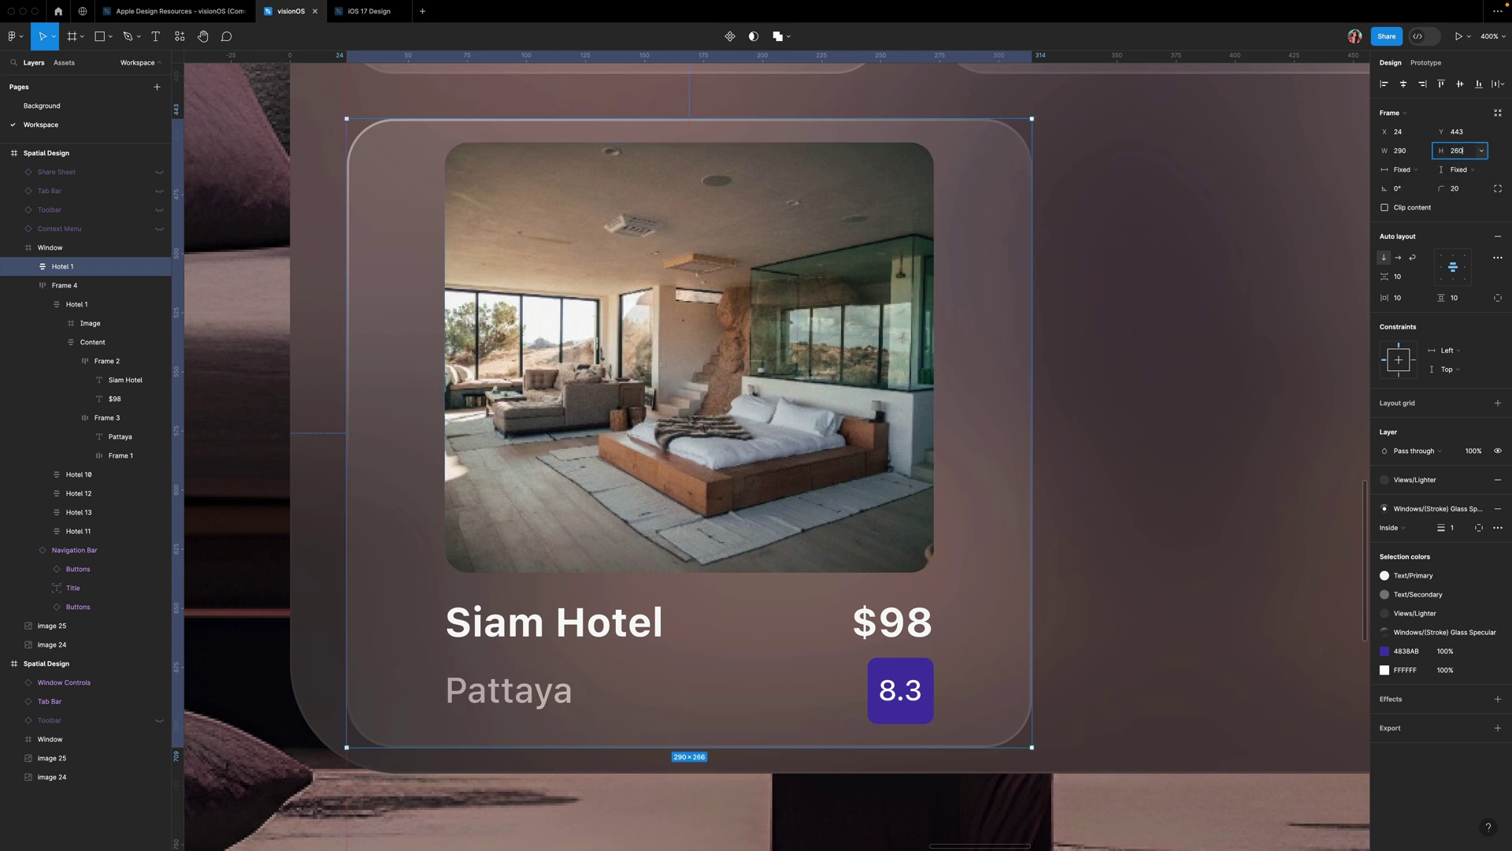
{"action": "key", "text": "Return"}
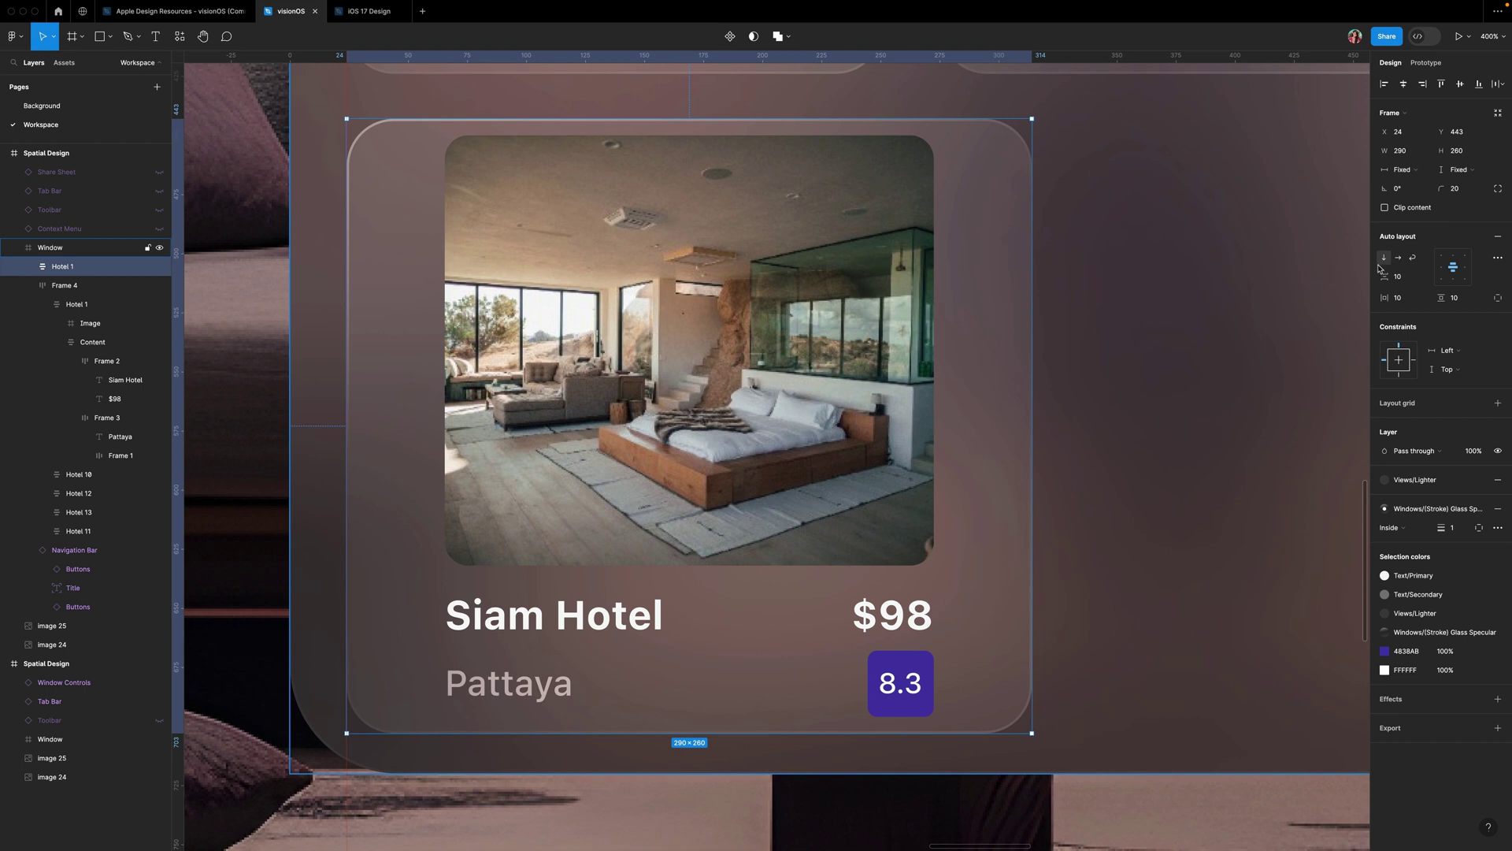
- Set the widths of the image and the Content frame in the wider card to Fill container
{"action": "left_click", "coordinate": [782, 307]}
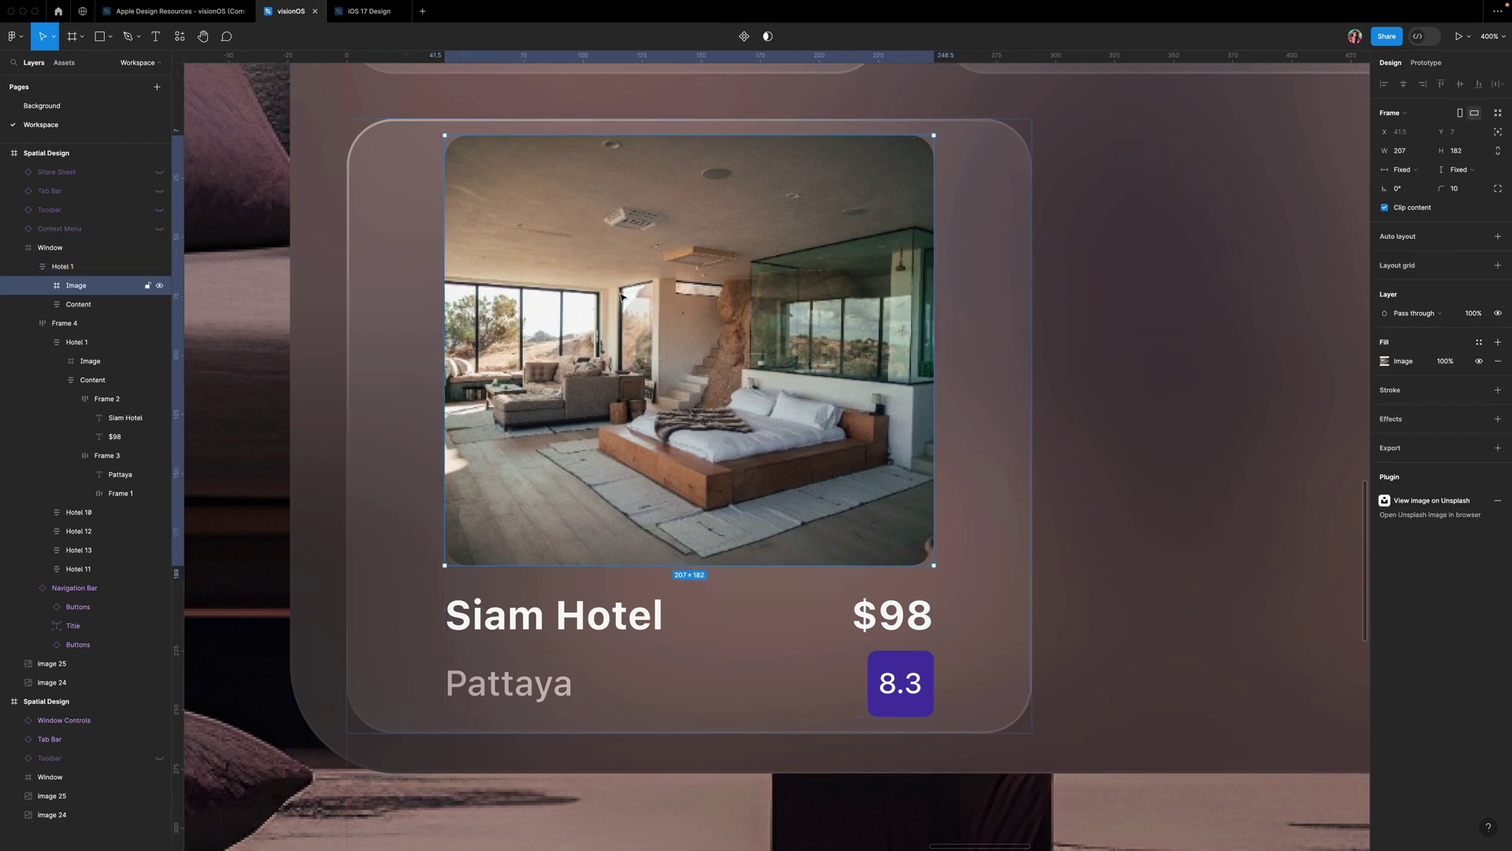
{"action": "left_click", "coordinate": [1402, 169]}
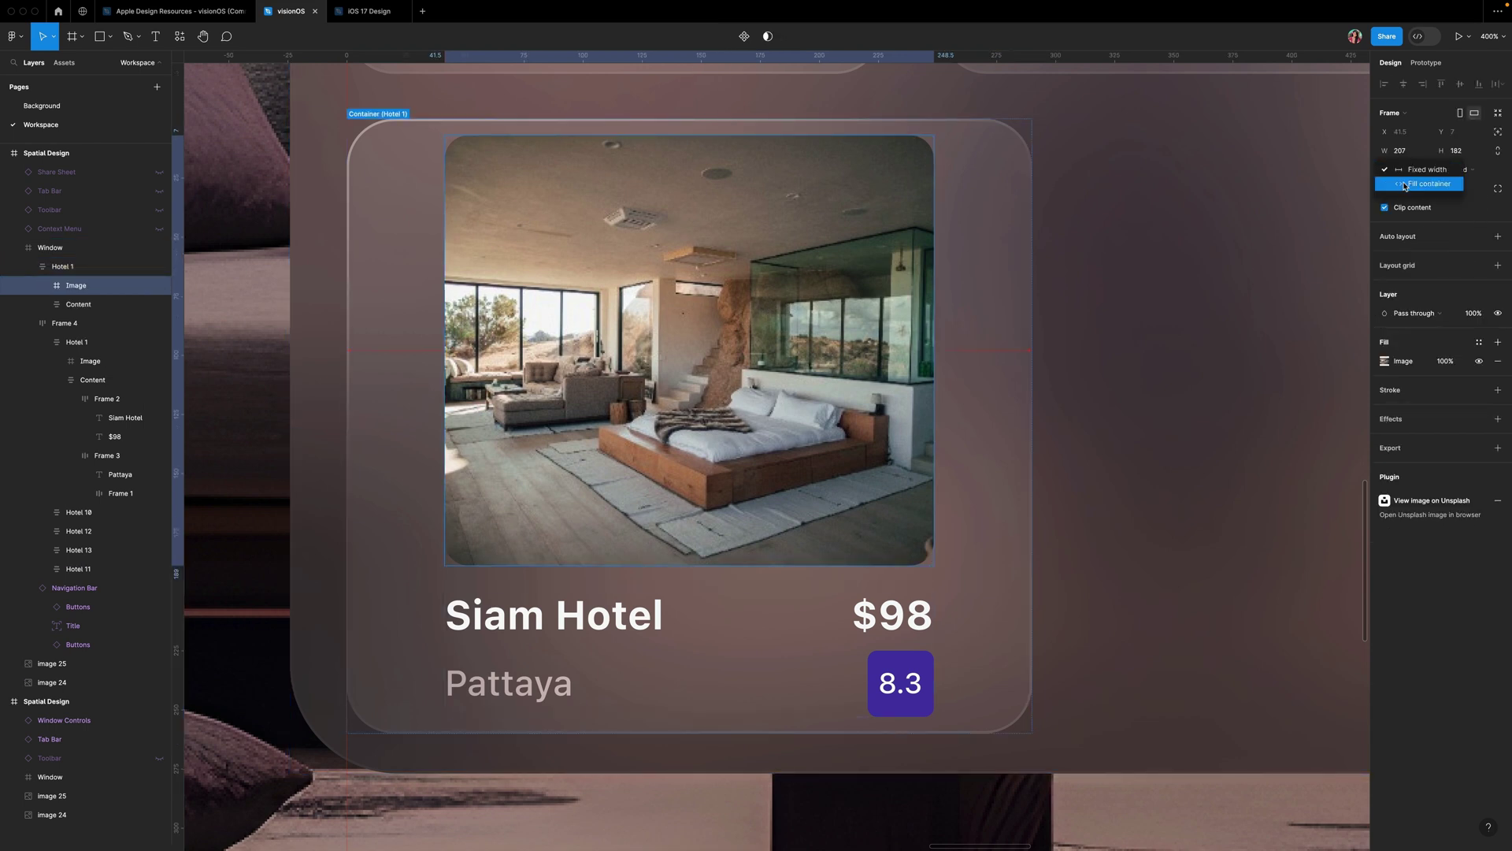
{"action": "left_click", "coordinate": [1405, 185]}
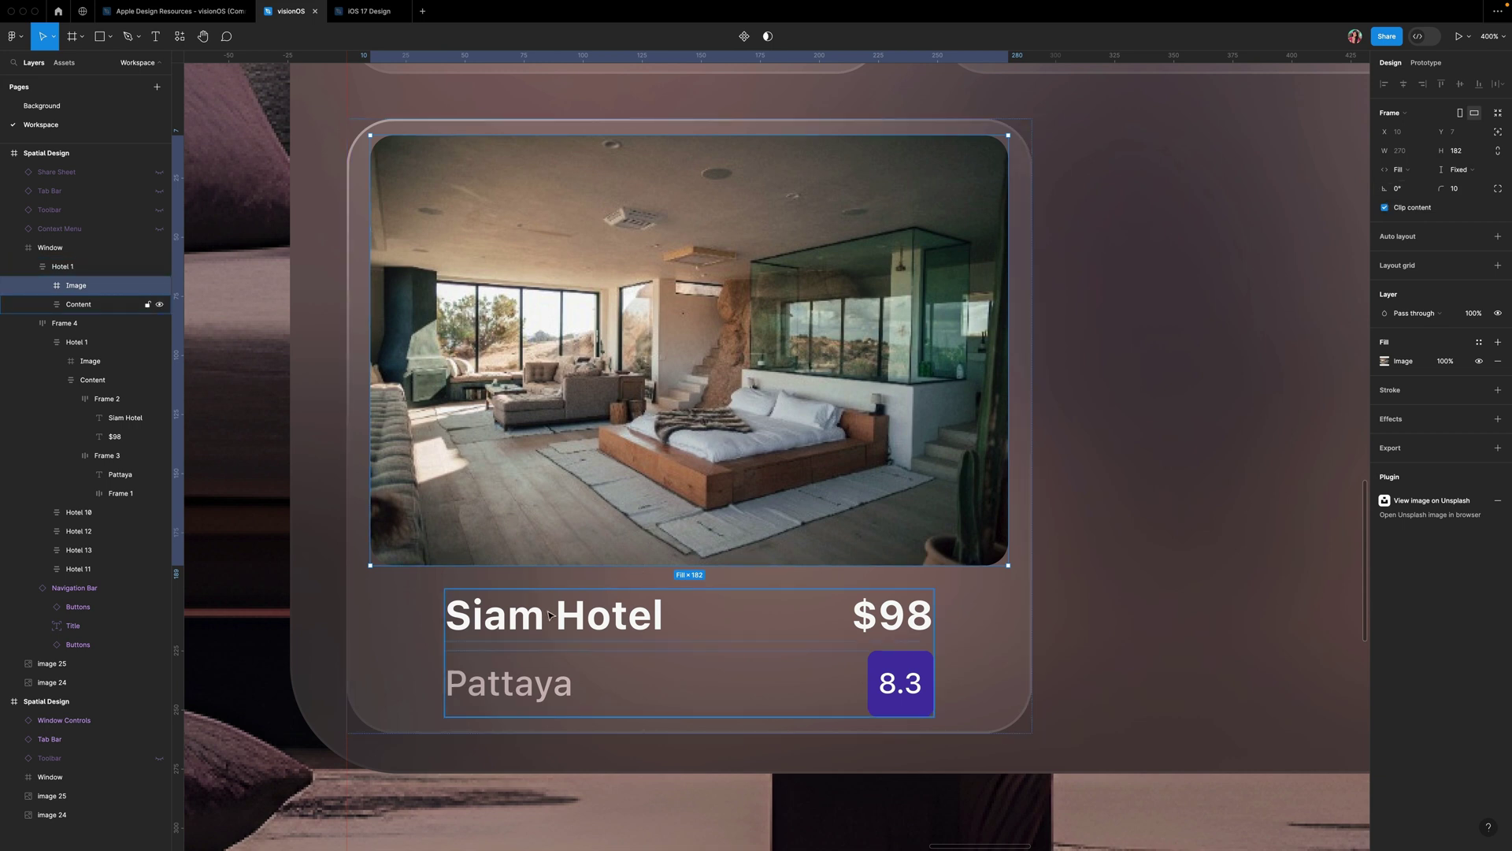
{"action": "left_click", "coordinate": [593, 608]}
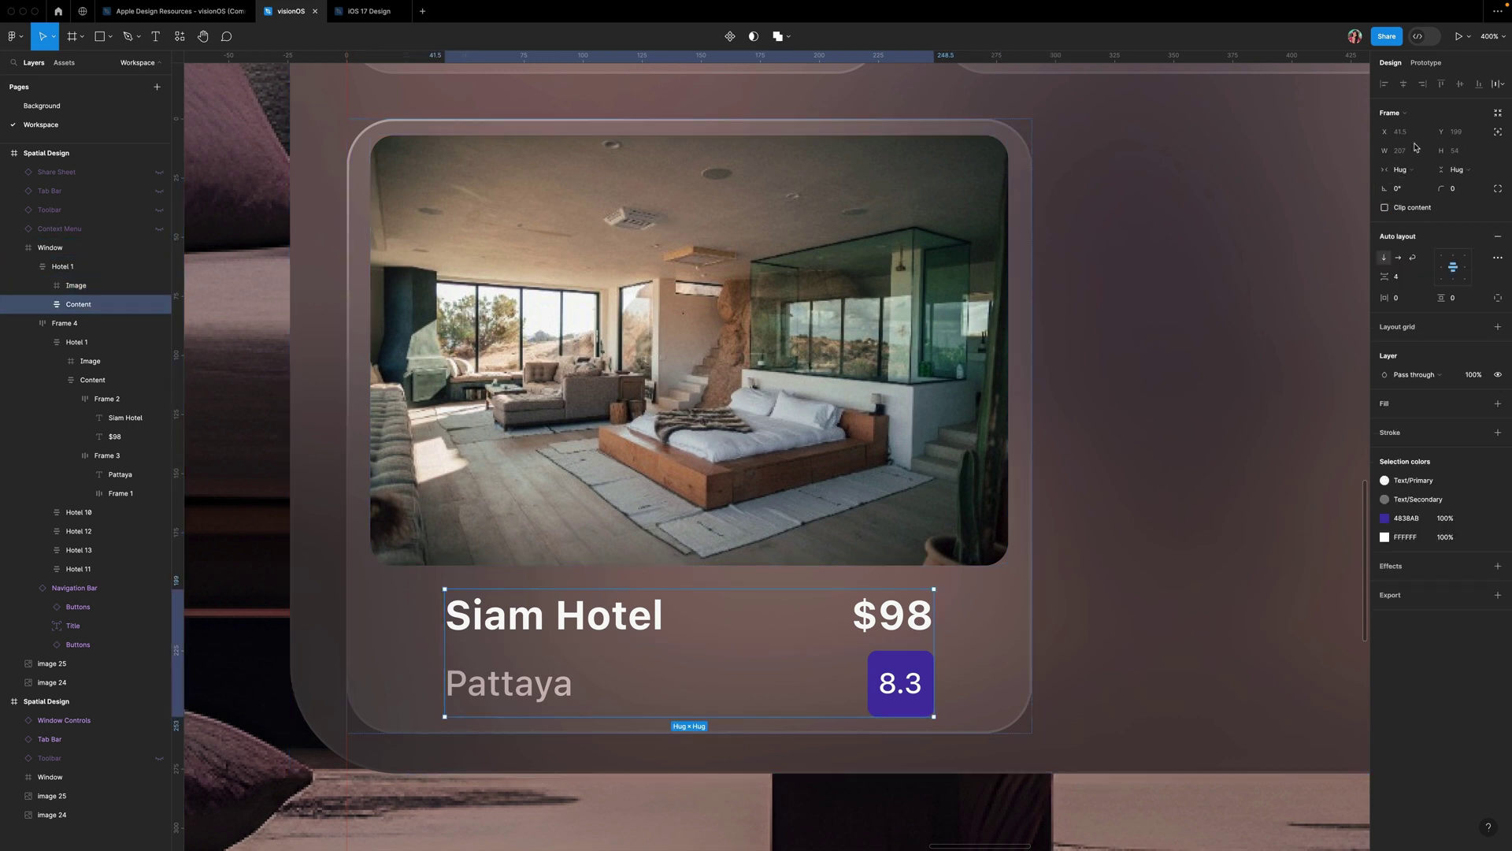
{"action": "left_click", "coordinate": [1401, 169]}
{"action": "left_click", "coordinate": [1415, 186]}
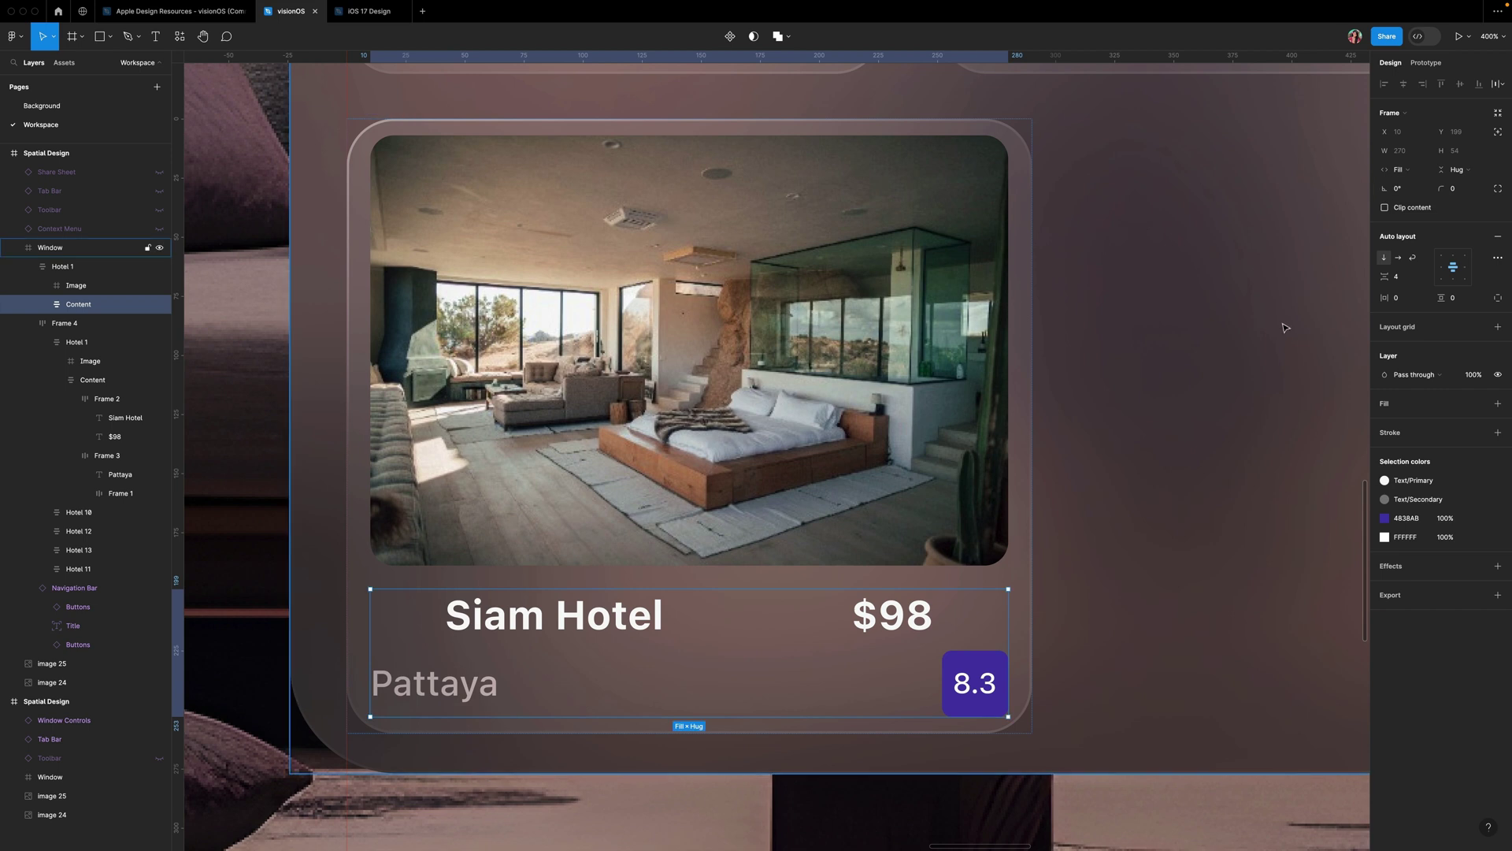
- Set the Siam Hotel and $98 row in the wider card to Fill container width with Auto horizontal spacing
{"action": "double_click", "coordinate": [463, 616]}
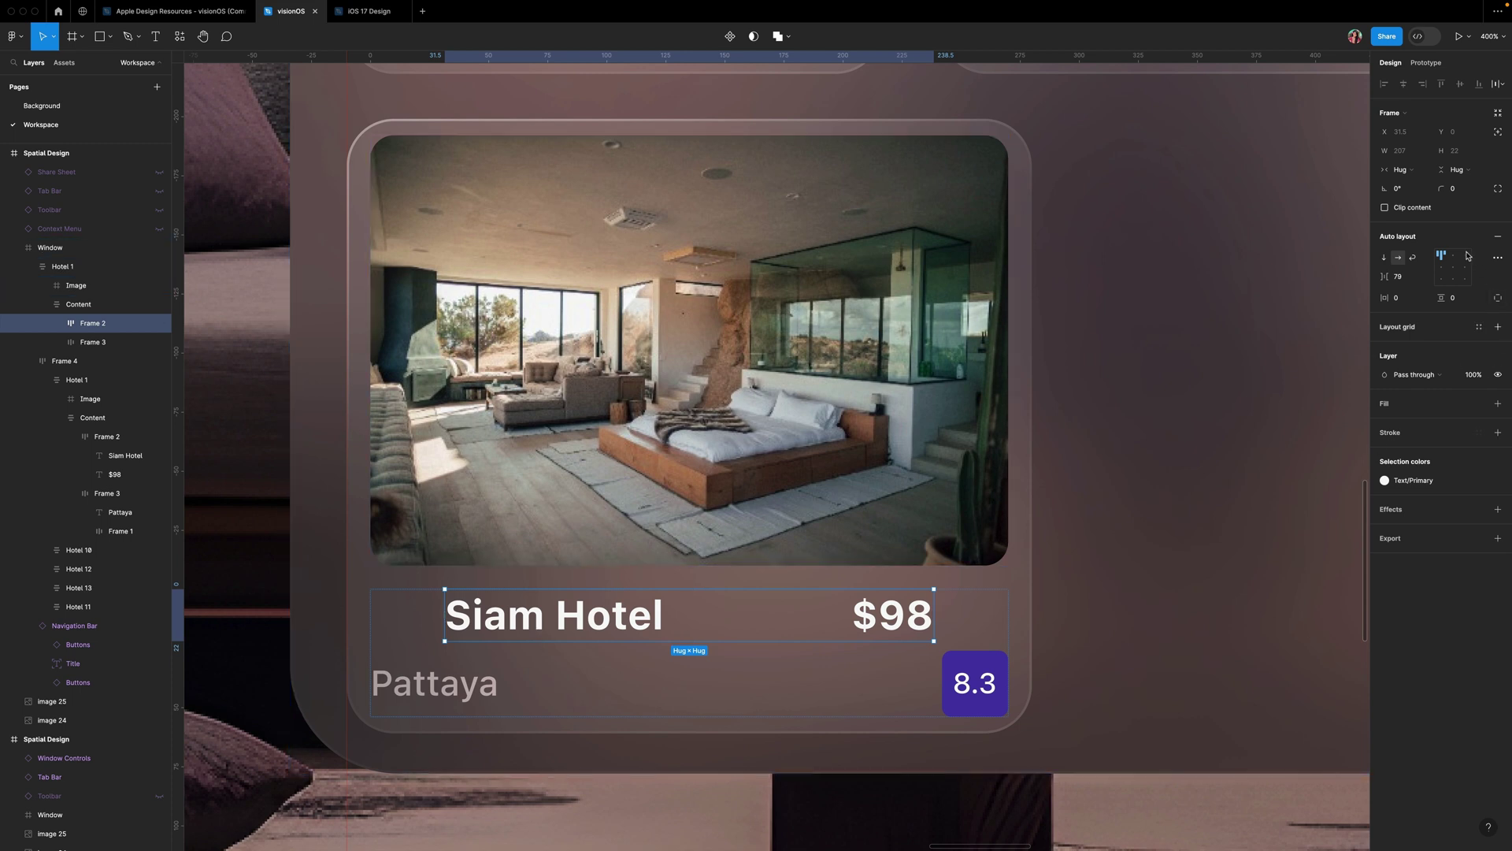
{"action": "left_click", "coordinate": [1403, 180]}
{"action": "left_click", "coordinate": [1410, 183]}
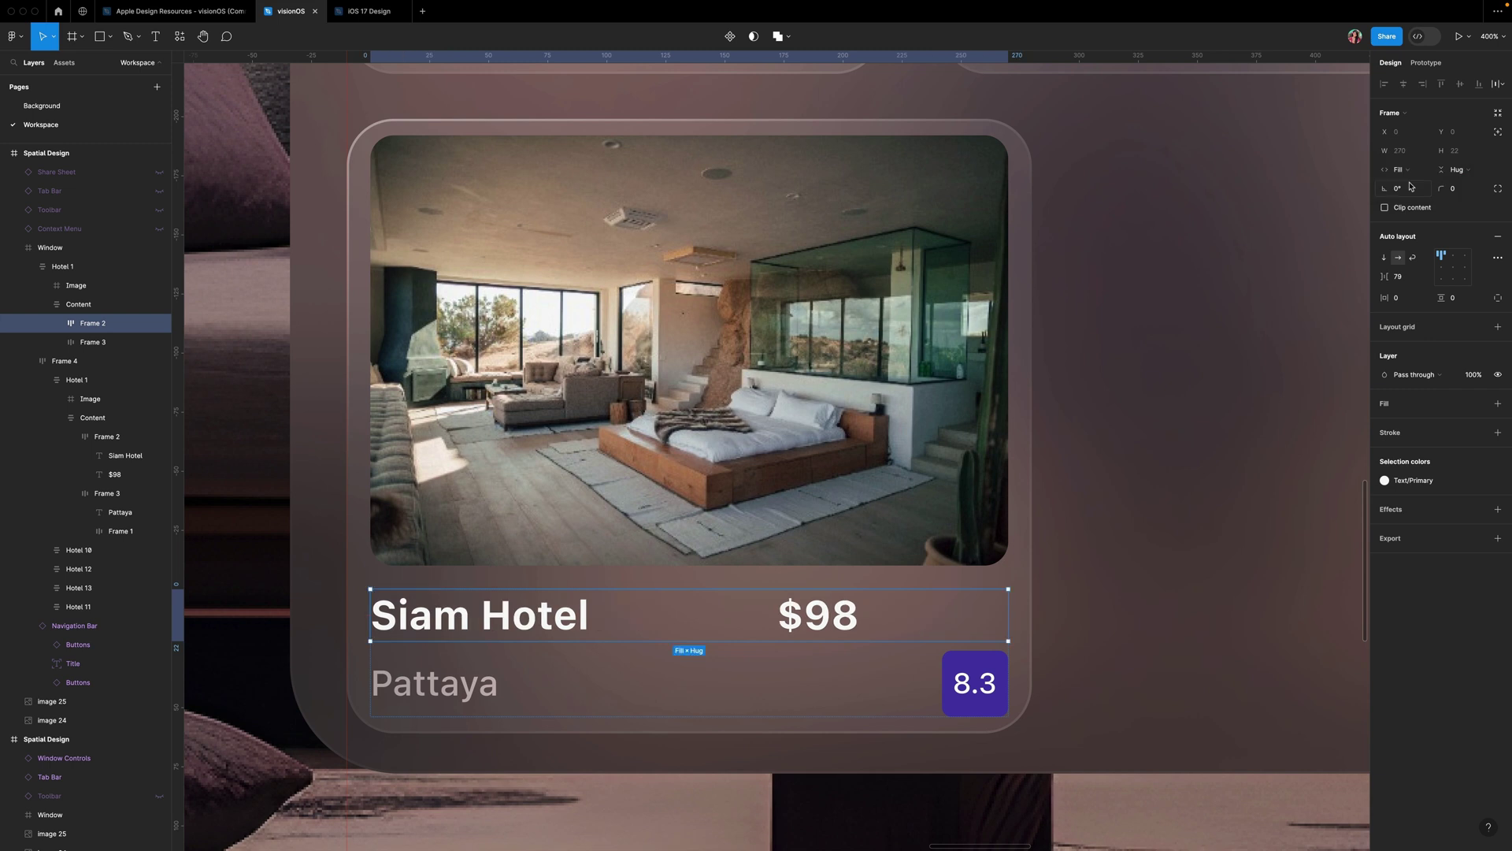
{"action": "left_click", "coordinate": [1423, 280]}
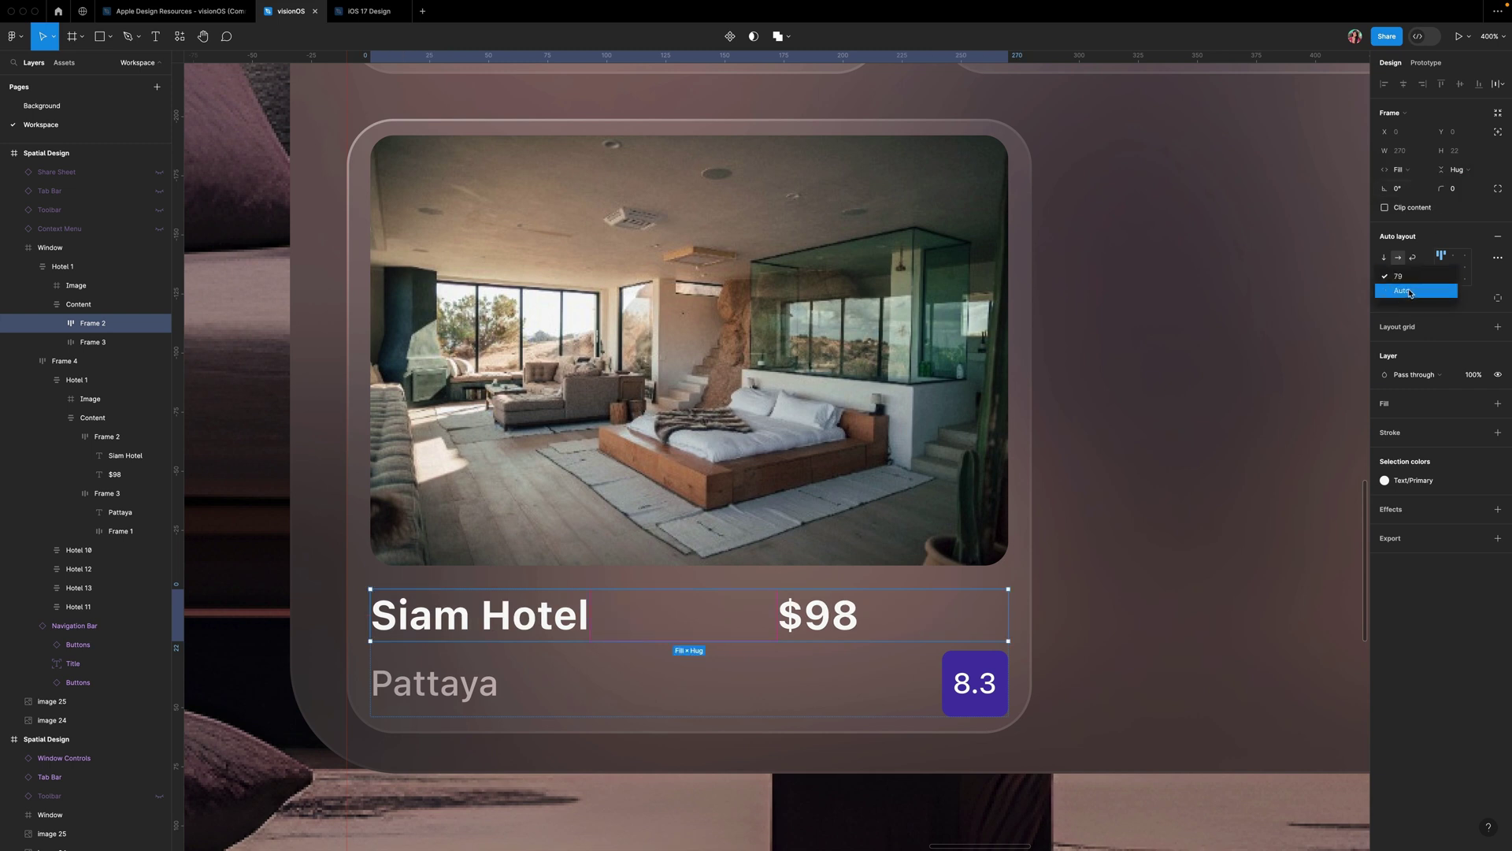
{"action": "left_click", "coordinate": [1410, 292]}
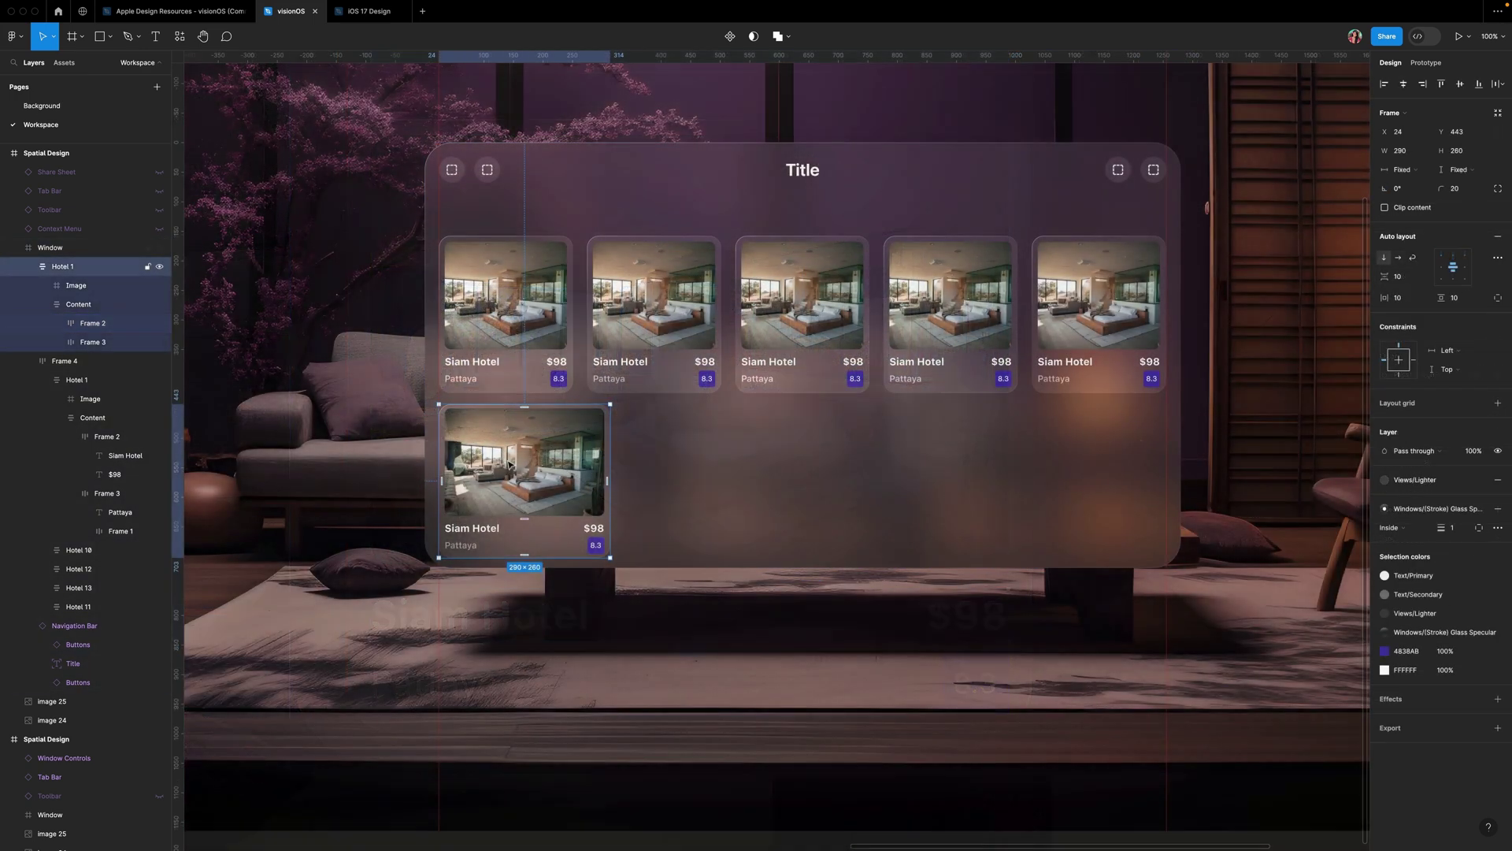
- Duplicate the wider card to make four and arrange them in a horizontal auto layout frame
{"action": "key", "text": "super+v"}
{"action": "key", "text": "super+v"}
{"action": "left_click", "coordinate": [49, 455], "text": "shift"}
{"action": "left_click", "coordinate": [63, 550], "text": "shift"}
{"action": "key", "text": "shift+a"}
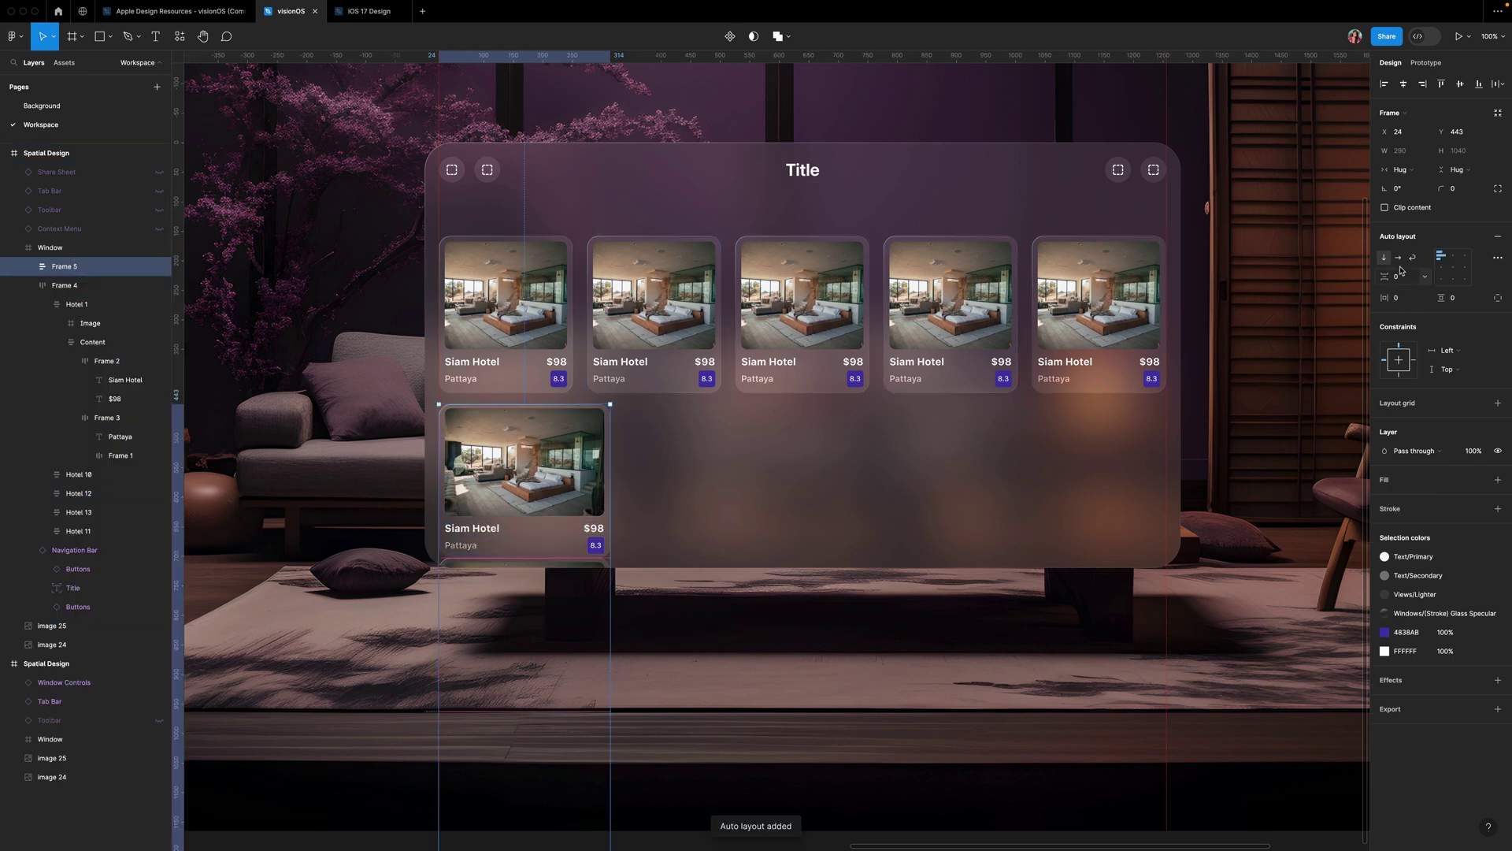
{"action": "left_click", "coordinate": [1398, 258]}
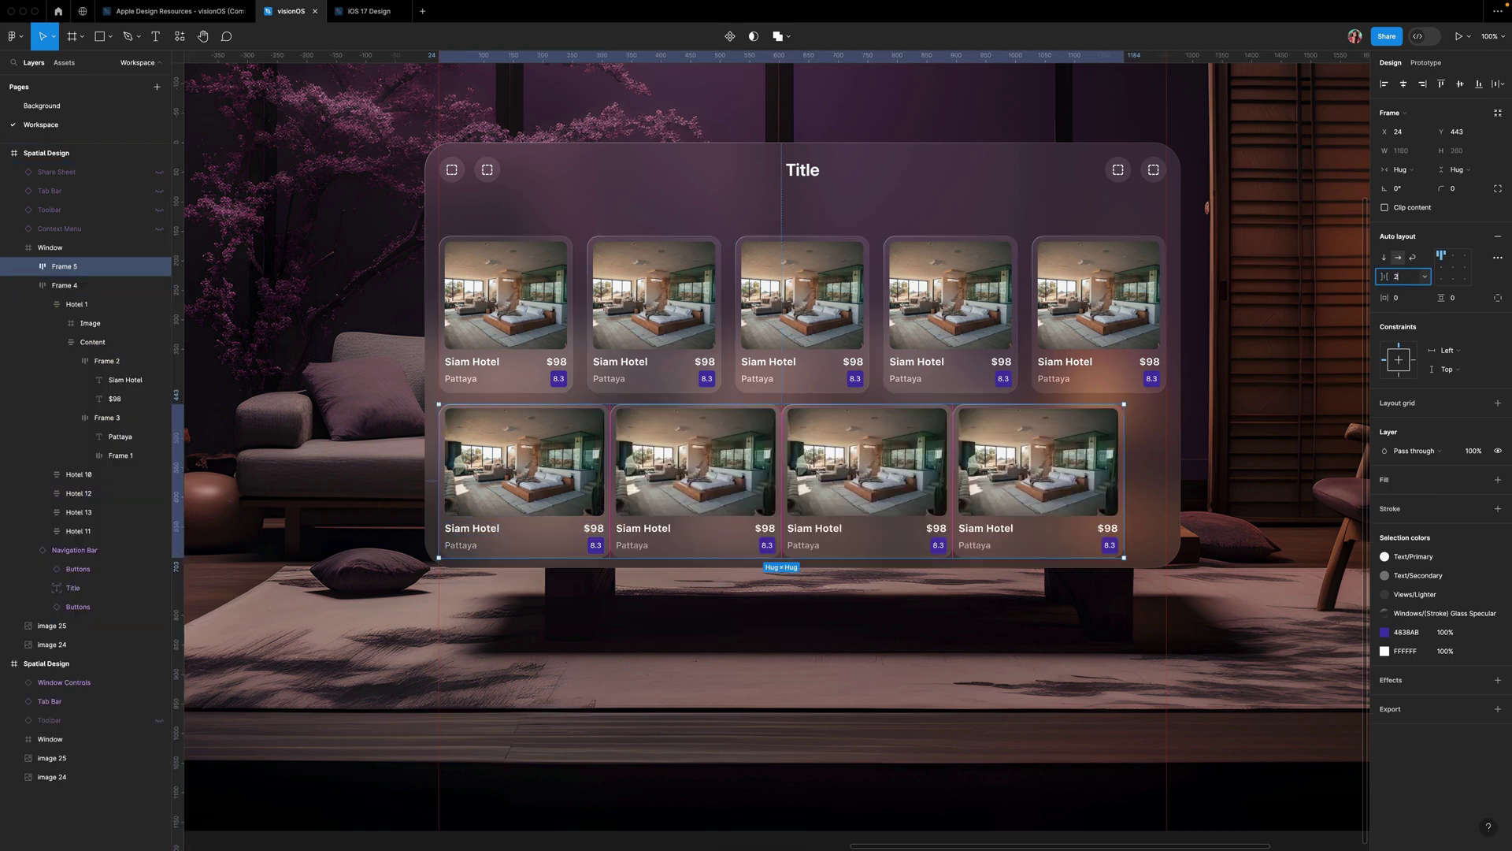
- Add the heading "We have found over 10,000 hotels for your stay in Thailand" above the first card row, with auto-width resizing
{"action": "scroll", "coordinate": [503, 127], "scroll_direction": "up", "scroll_amount": 5}
{"action": "key", "text": "t"}
{"action": "mouse_move", "coordinate": [331, 355]}
{"action": "left_mouse_down"}
{"action": "mouse_move", "coordinate": [464, 383]}
{"action": "mouse_move", "coordinate": [755, 398]}
{"action": "left_mouse_up"}
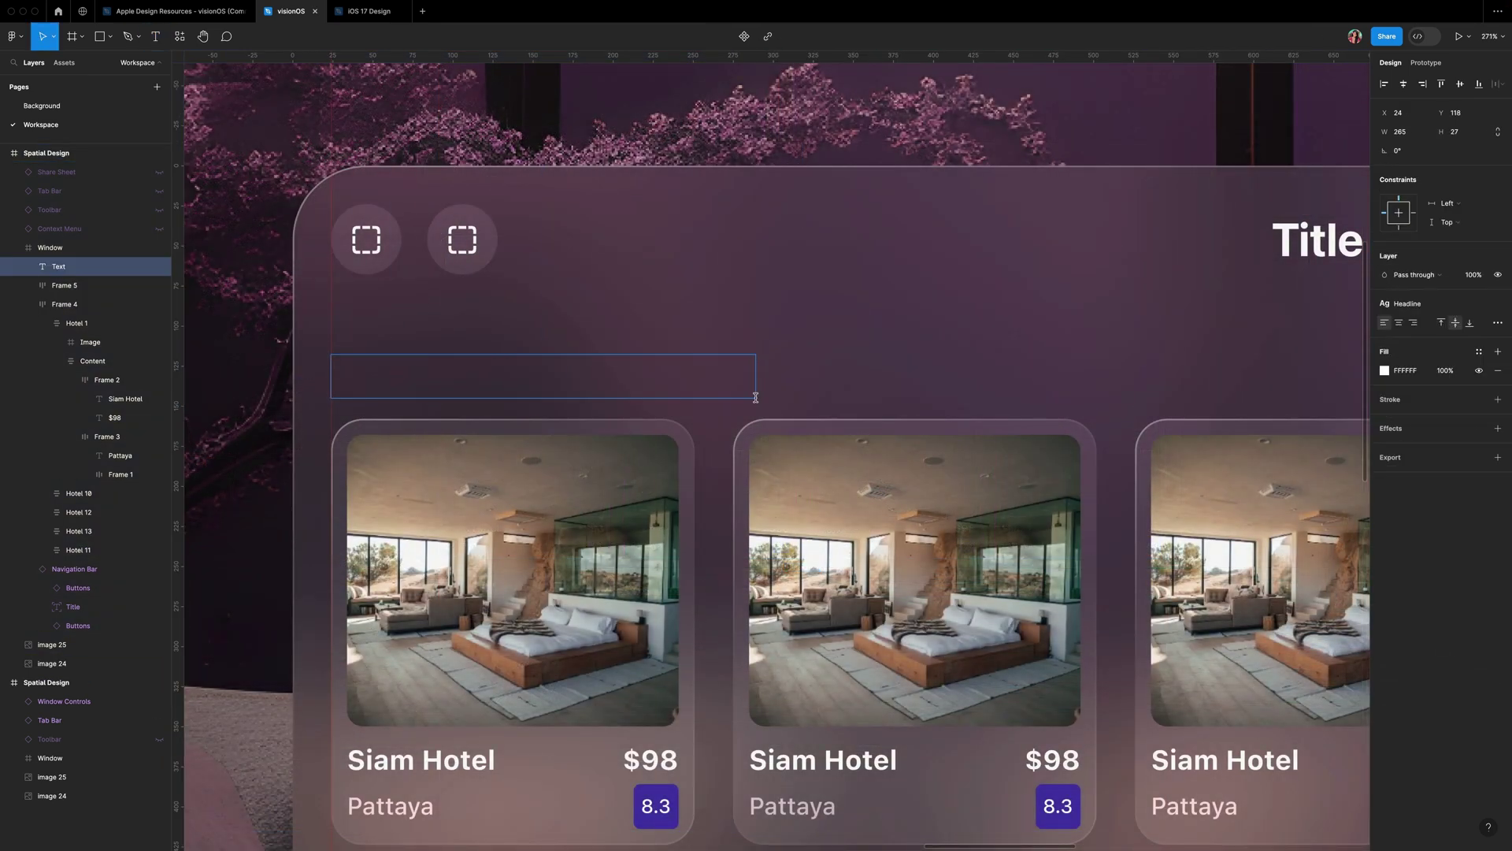
{"action": "type", "text": "We have"}
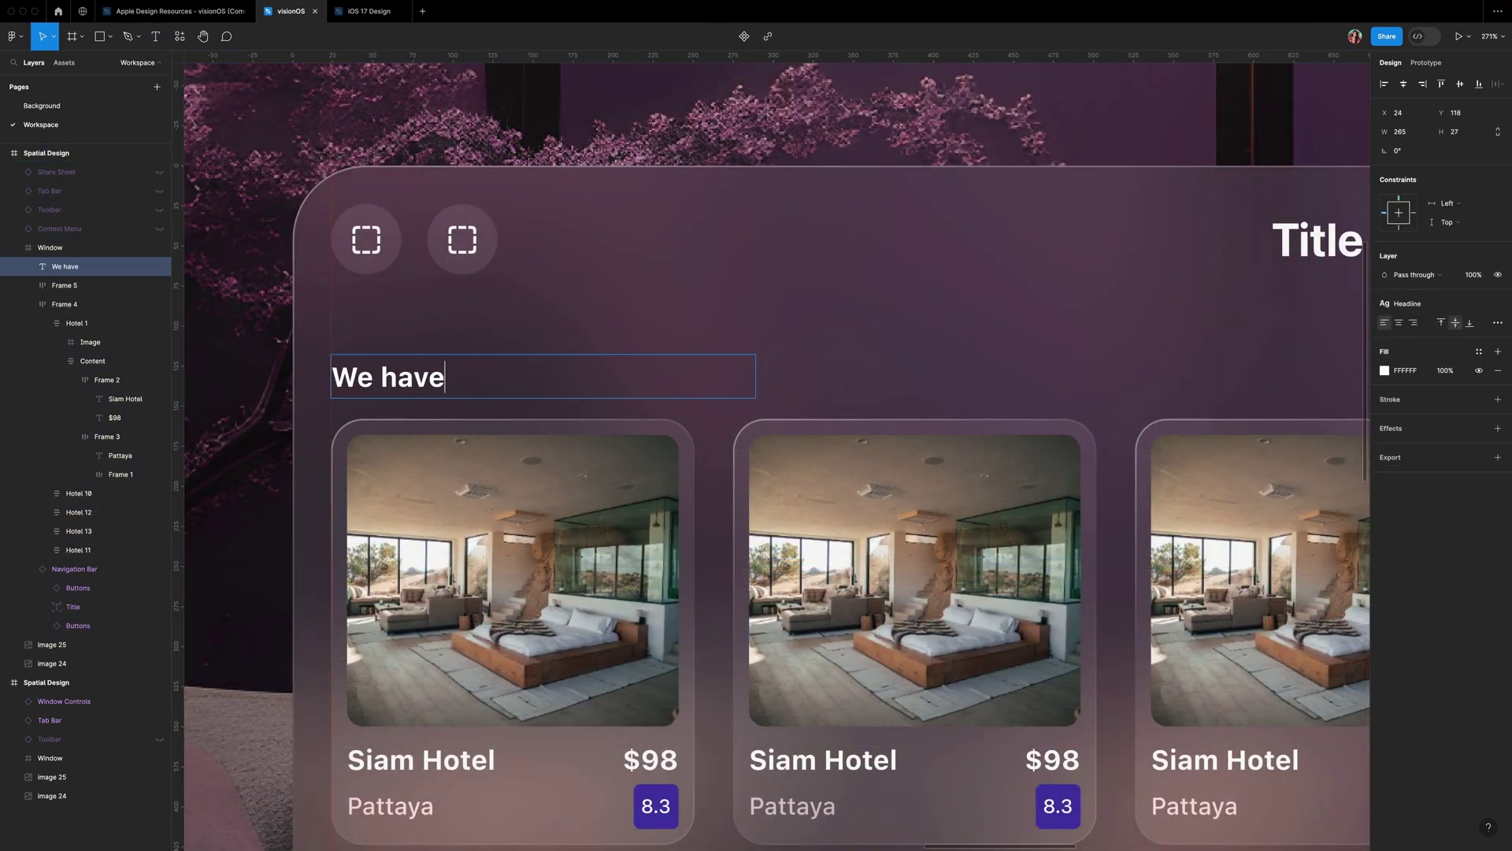
{"action": "type", "text": " found over 10,000 "}
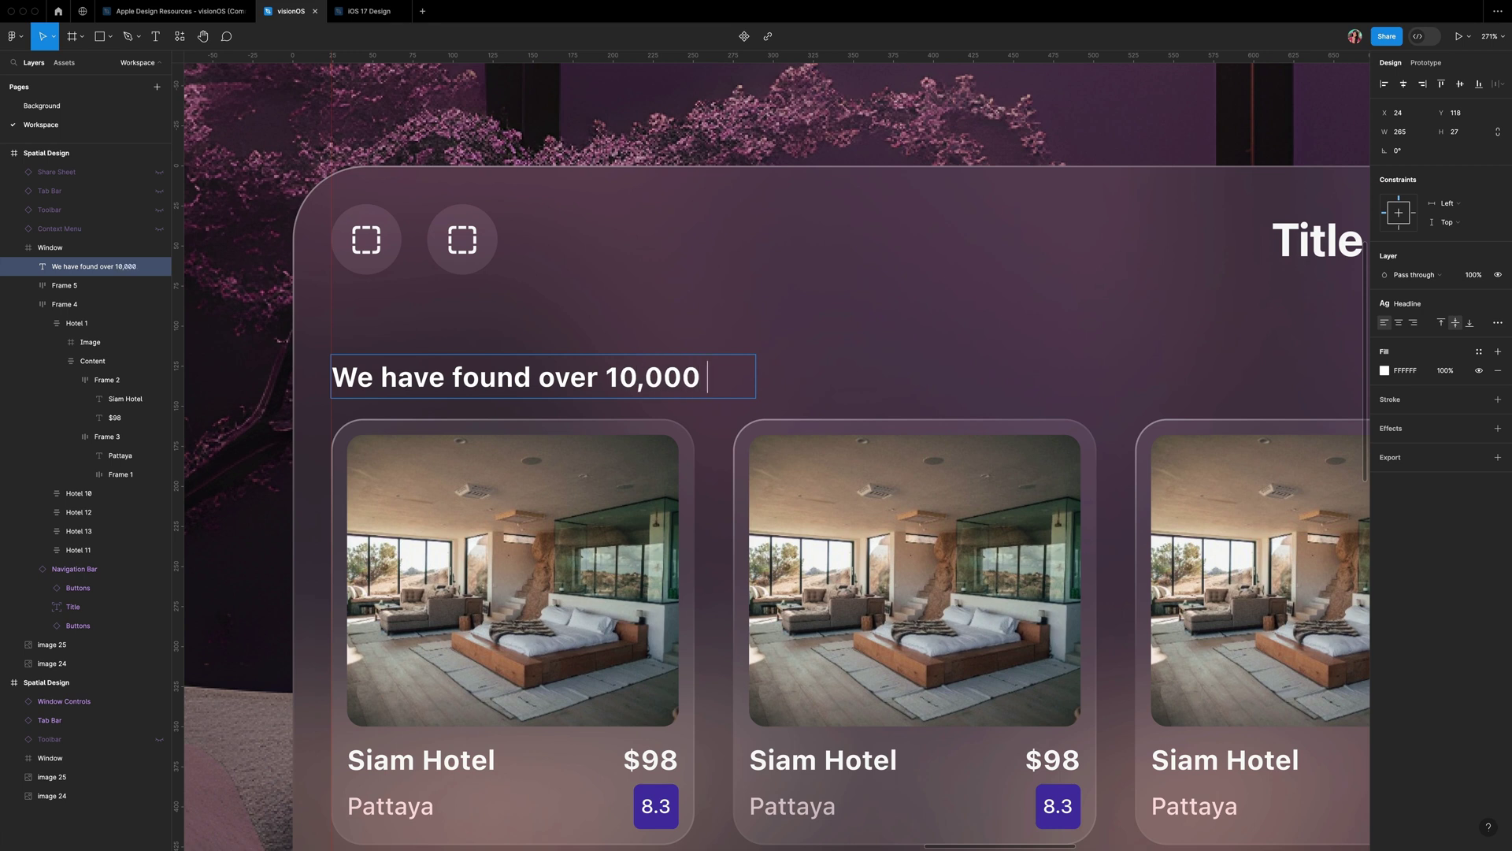
{"action": "type", "text": "hotels for your"}
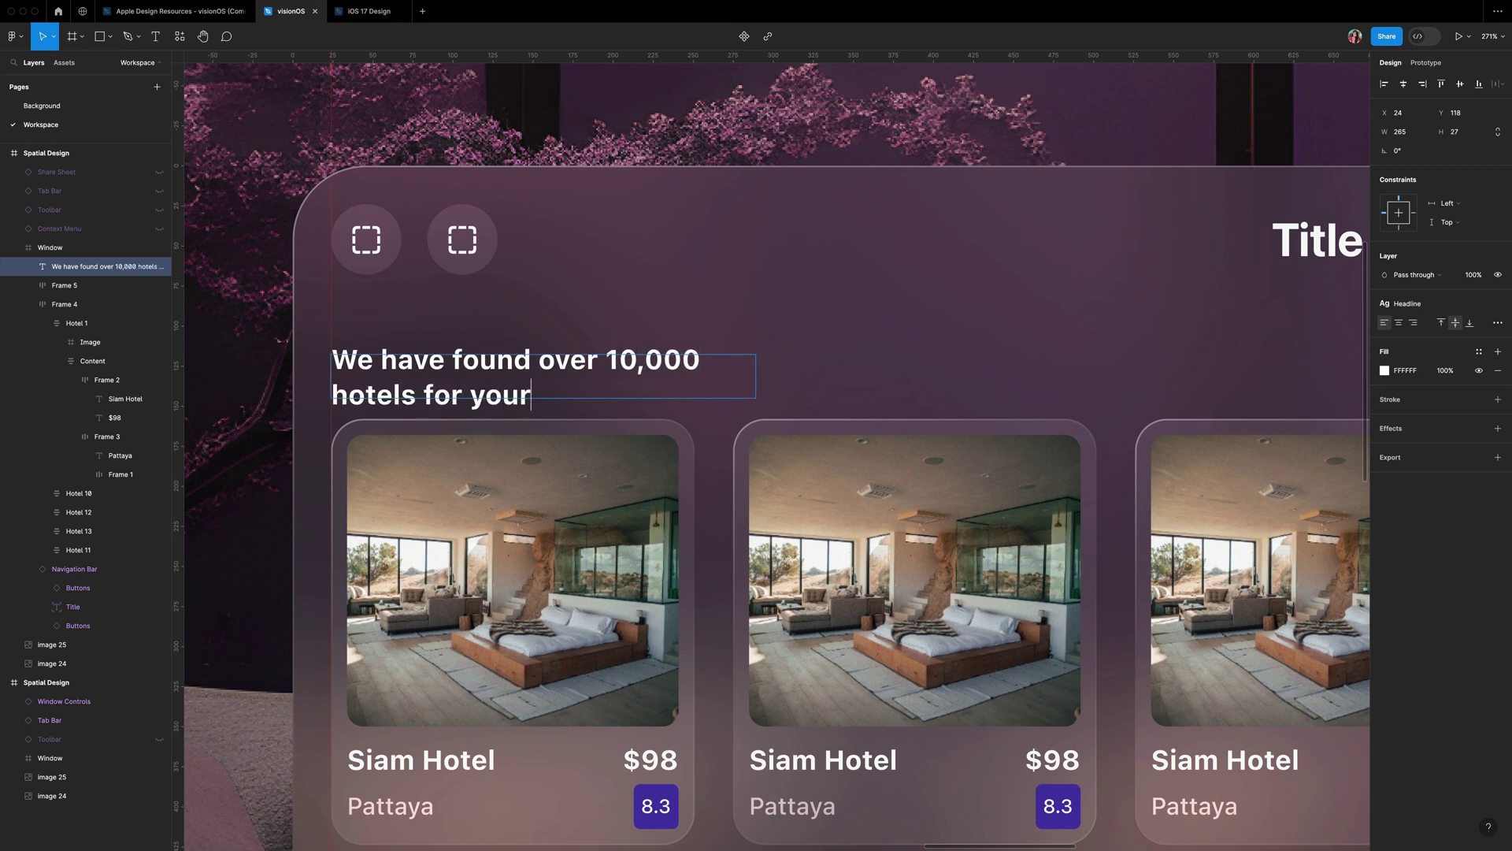
{"action": "type", "text": " stay in Thailand"}
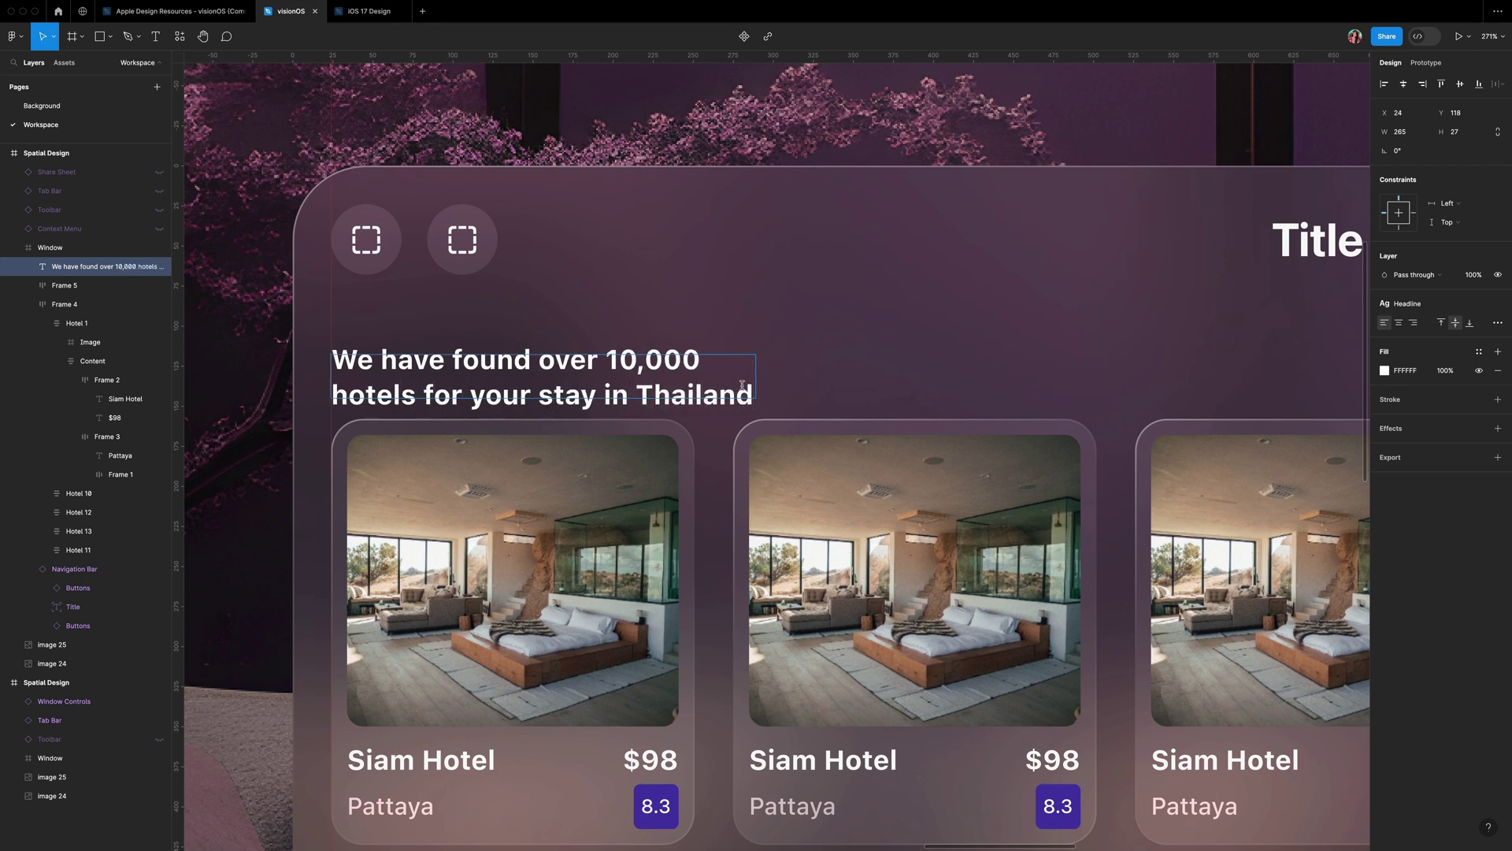
{"action": "left_click", "coordinate": [1497, 322]}
{"action": "left_click", "coordinate": [1330, 427]}
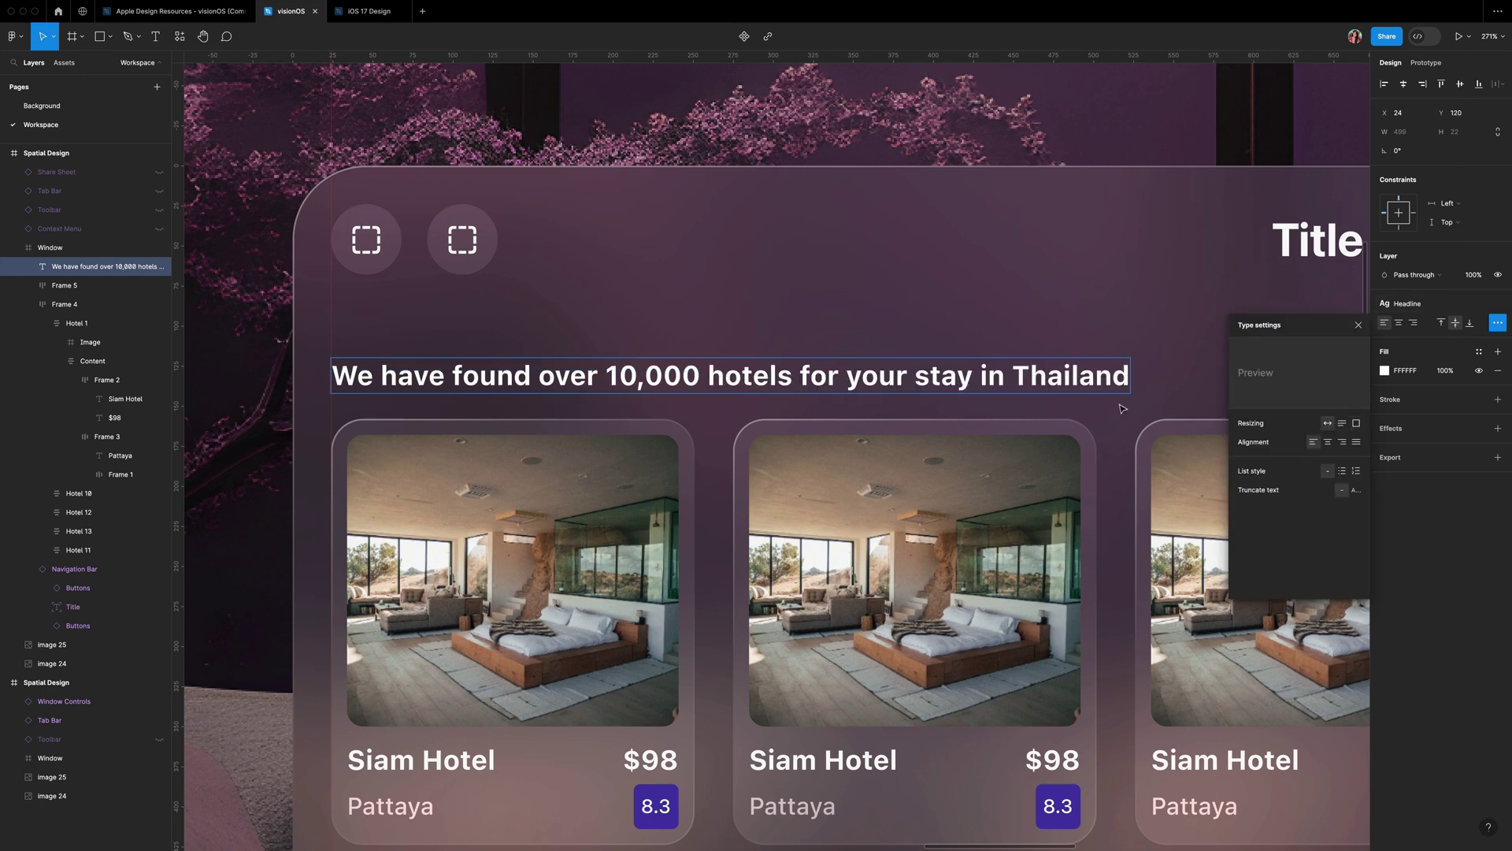
- Apply the Title3 text style to the whole heading above the hotel cards
{"action": "left_click", "coordinate": [1410, 303]}
{"action": "key", "text": "shift+Left"}
{"action": "key", "text": "shift+Left"}
{"action": "key", "text": "shift+Left"}
{"action": "key", "text": "shift+Left"}
{"action": "key", "text": "shift+Left"}
{"action": "key", "text": "shift+Left"}
{"action": "key", "text": "shift+Left"}
{"action": "left_click", "coordinate": [337, 366], "text": "shift"}
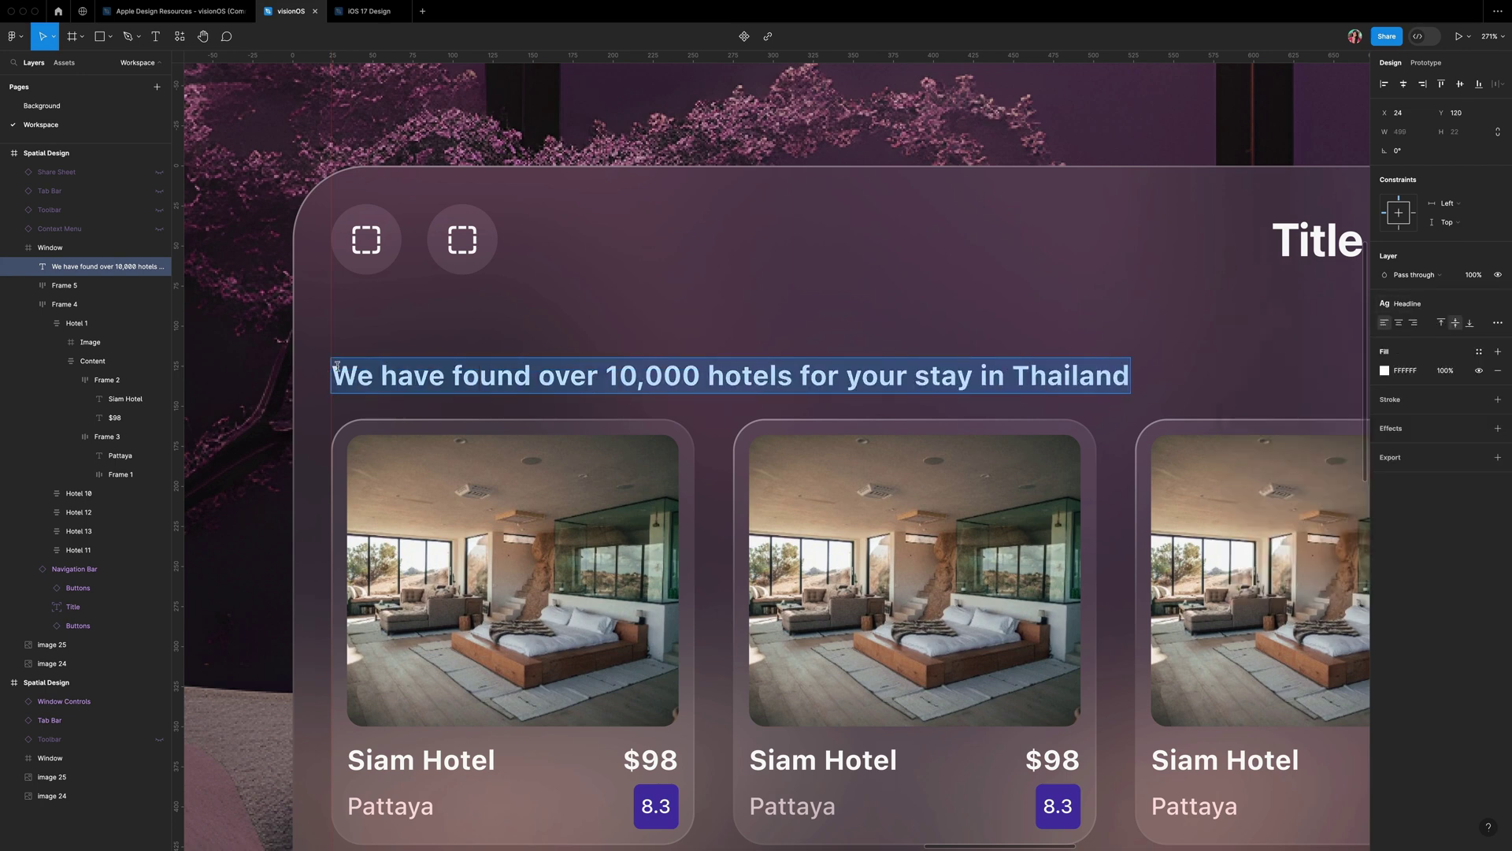
{"action": "left_click", "coordinate": [1479, 299]}
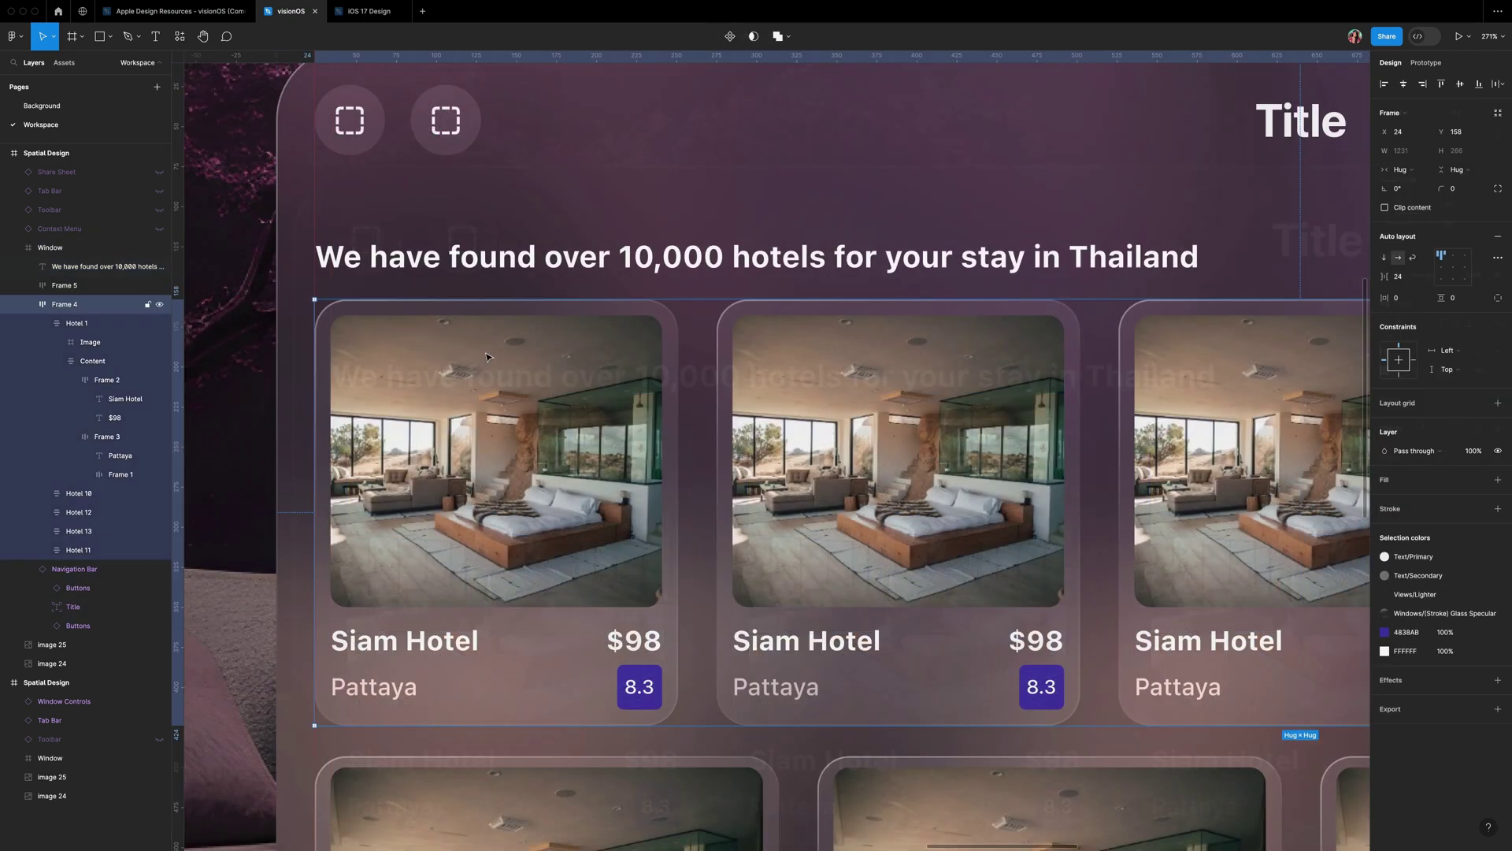
- Try to wrap the heading and the first row of hotel cards in one vertical auto layout frame
{"action": "left_click", "coordinate": [37, 305]}
{"action": "left_click", "coordinate": [450, 264], "text": "shift"}
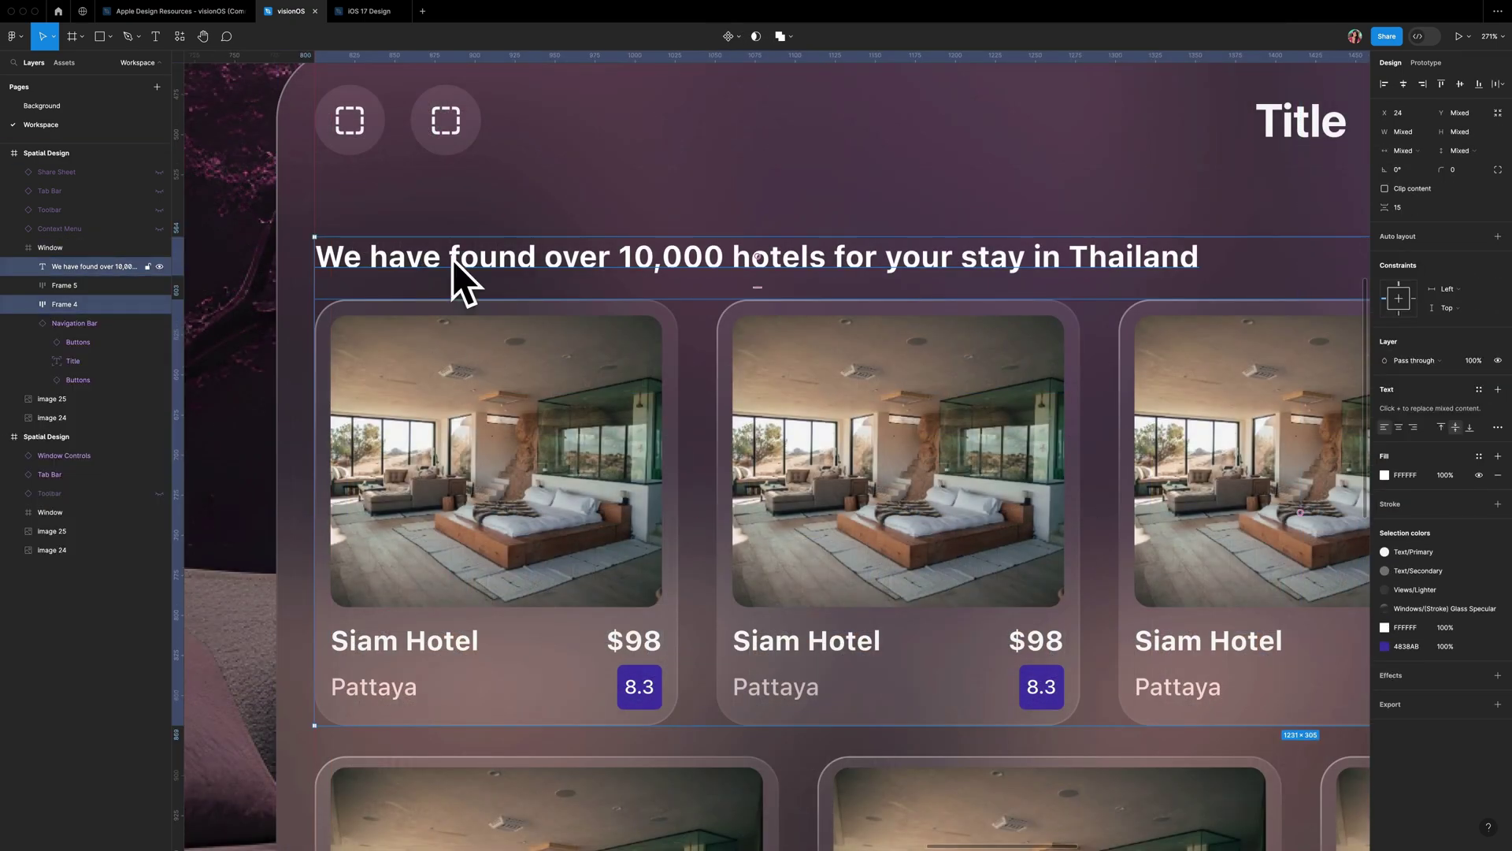
{"action": "scroll", "coordinate": [563, 296], "scroll_direction": "up", "scroll_amount": 3}
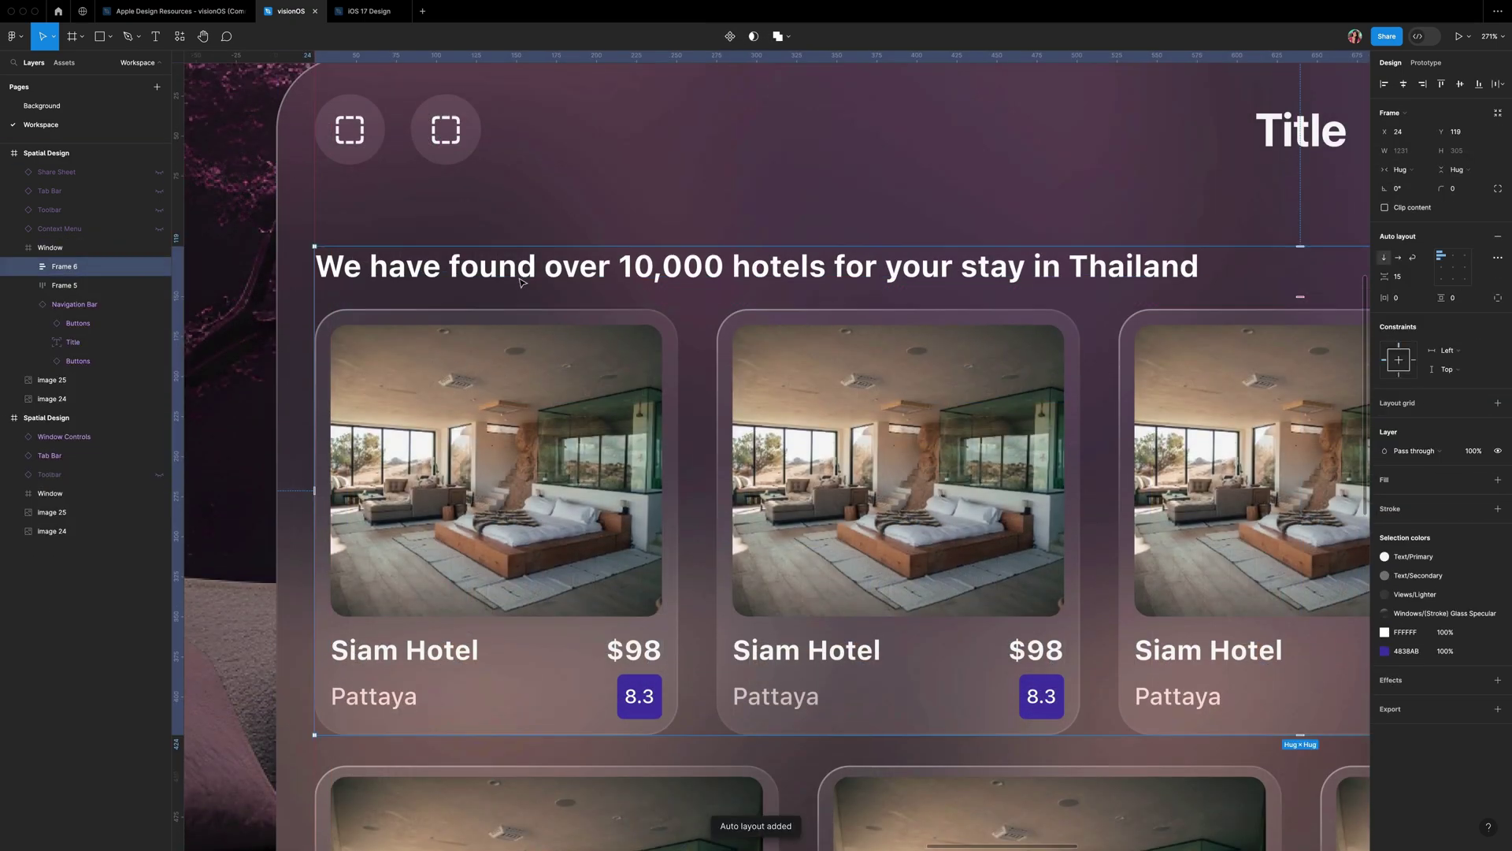
{"action": "left_click", "coordinate": [563, 296]}
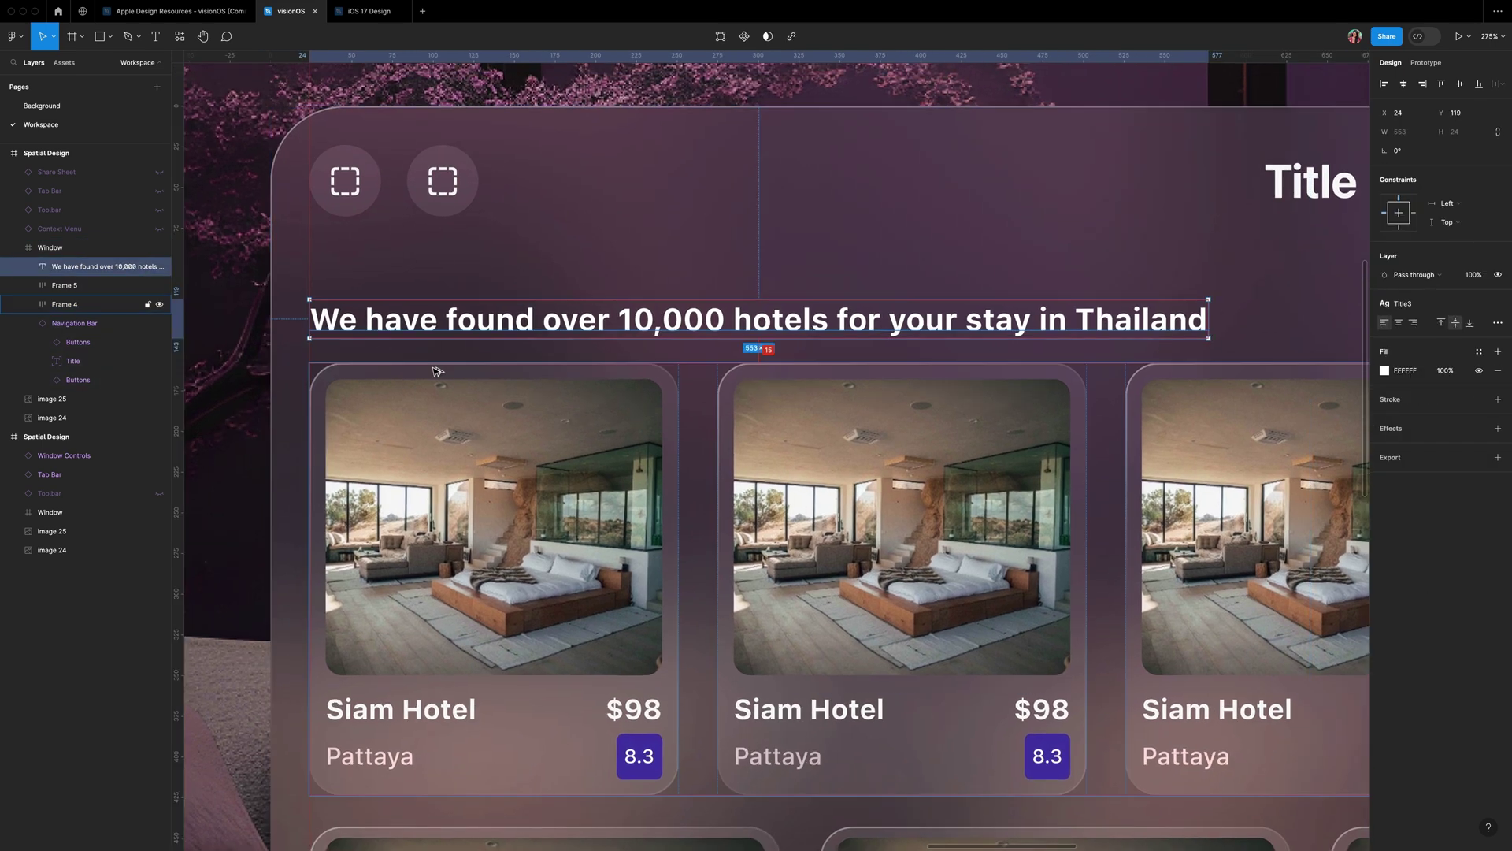
- Nudge the hotel results heading up to Y 110 above the first card row
{"action": "scroll", "coordinate": [437, 372], "scroll_direction": "up", "scroll_amount": 1}
{"action": "key", "text": "Up"}
{"action": "key", "text": "Up"}
{"action": "key", "text": "Up"}
{"action": "key", "text": "Up"}
{"action": "key", "text": "Up"}
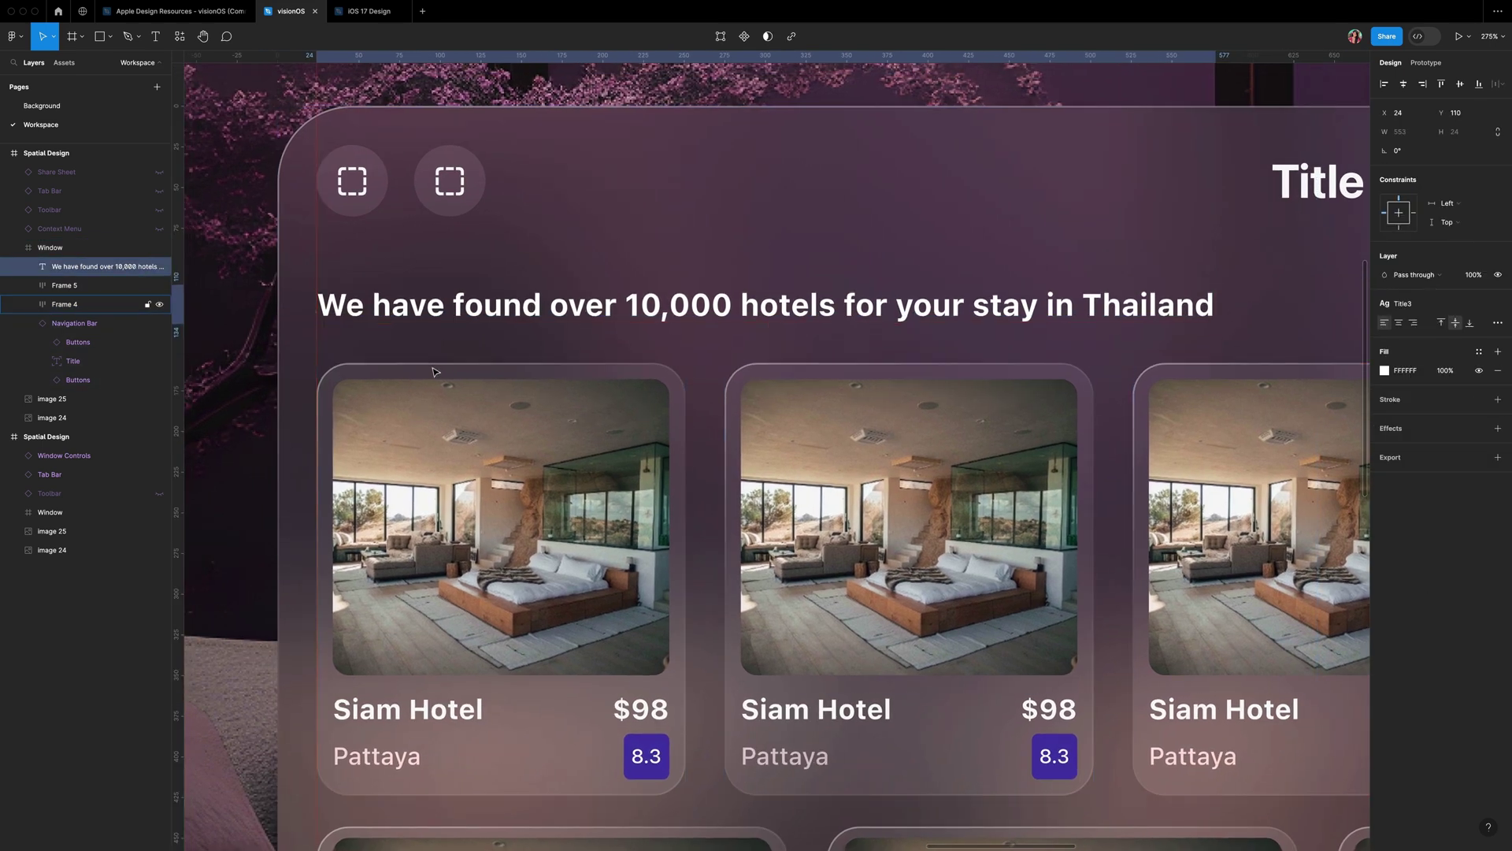
- Wrap the results heading and the first card row in a frame and name it "Section 1"
{"action": "left_click", "coordinate": [373, 395]}
{"action": "left_click", "coordinate": [450, 293], "text": "shift"}
{"action": "right_click", "coordinate": [435, 304]}
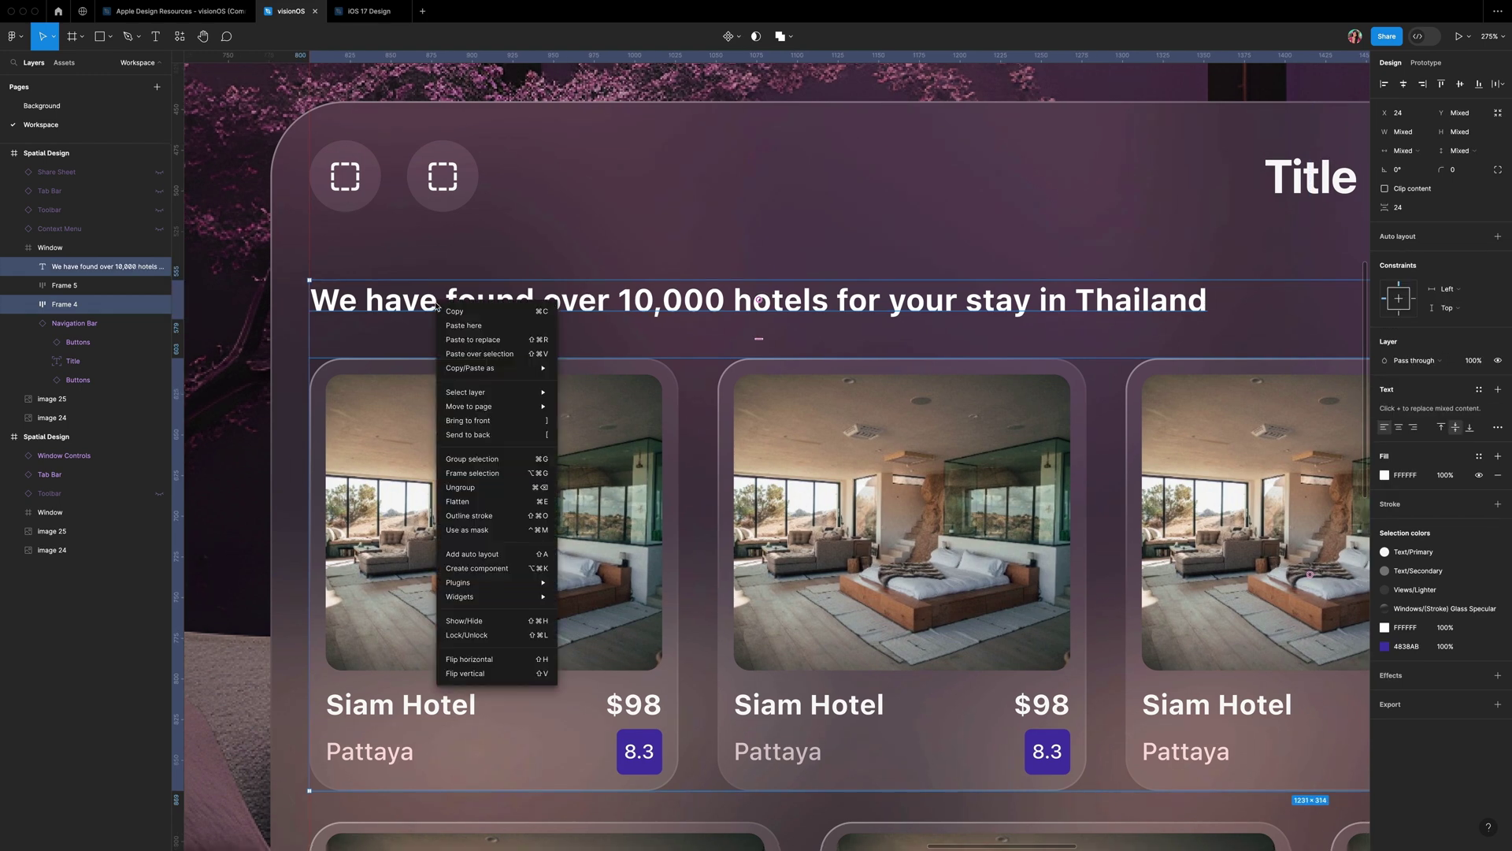
{"action": "left_click", "coordinate": [480, 461]}
{"action": "double_click", "coordinate": [63, 267]}
{"action": "type", "text": "S"}
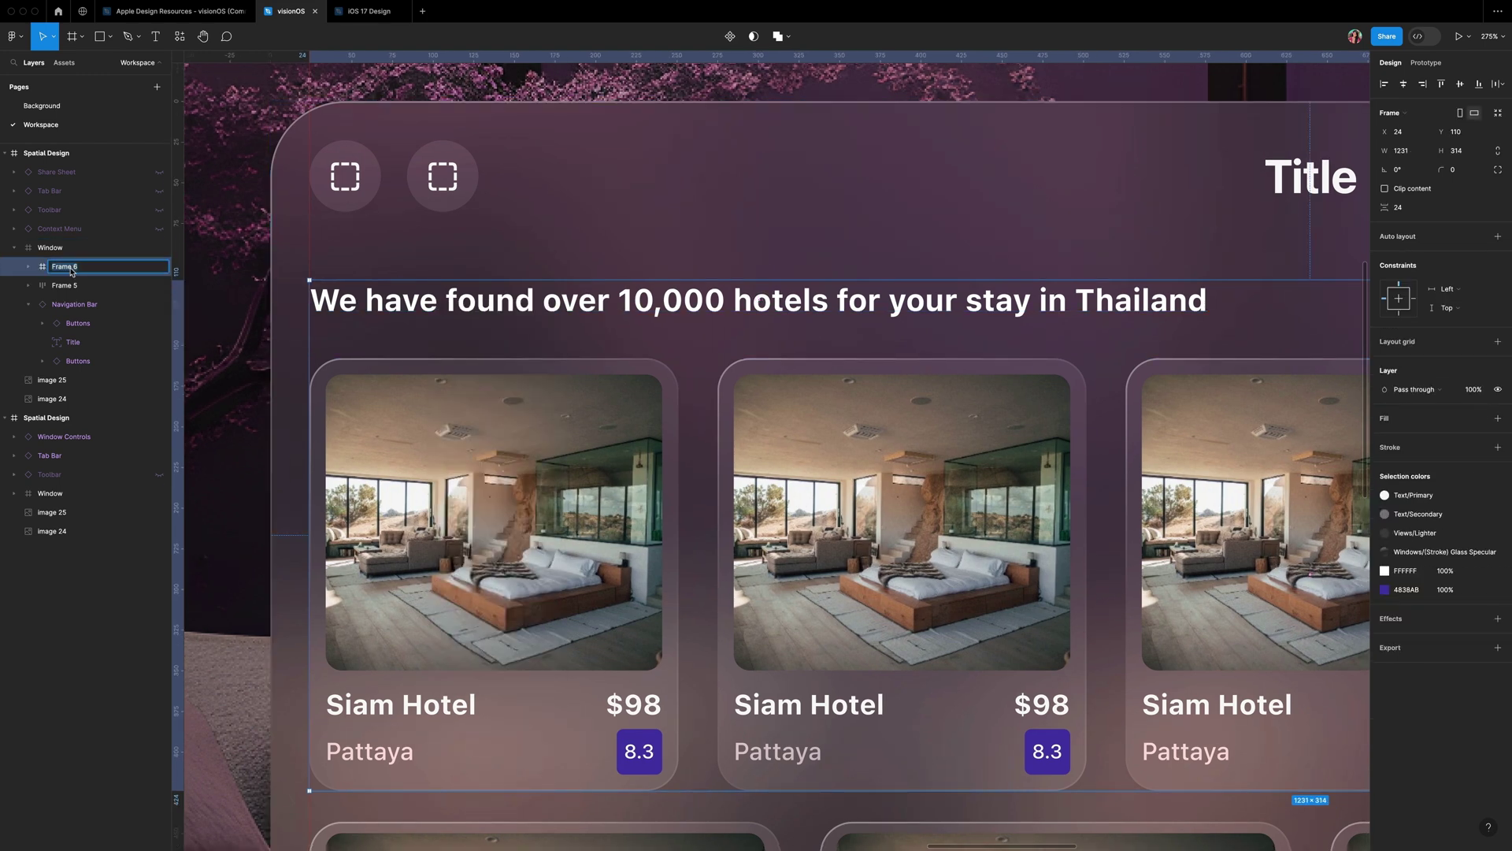
{"action": "type", "text": "ection 1"}
{"action": "key", "text": "Return"}
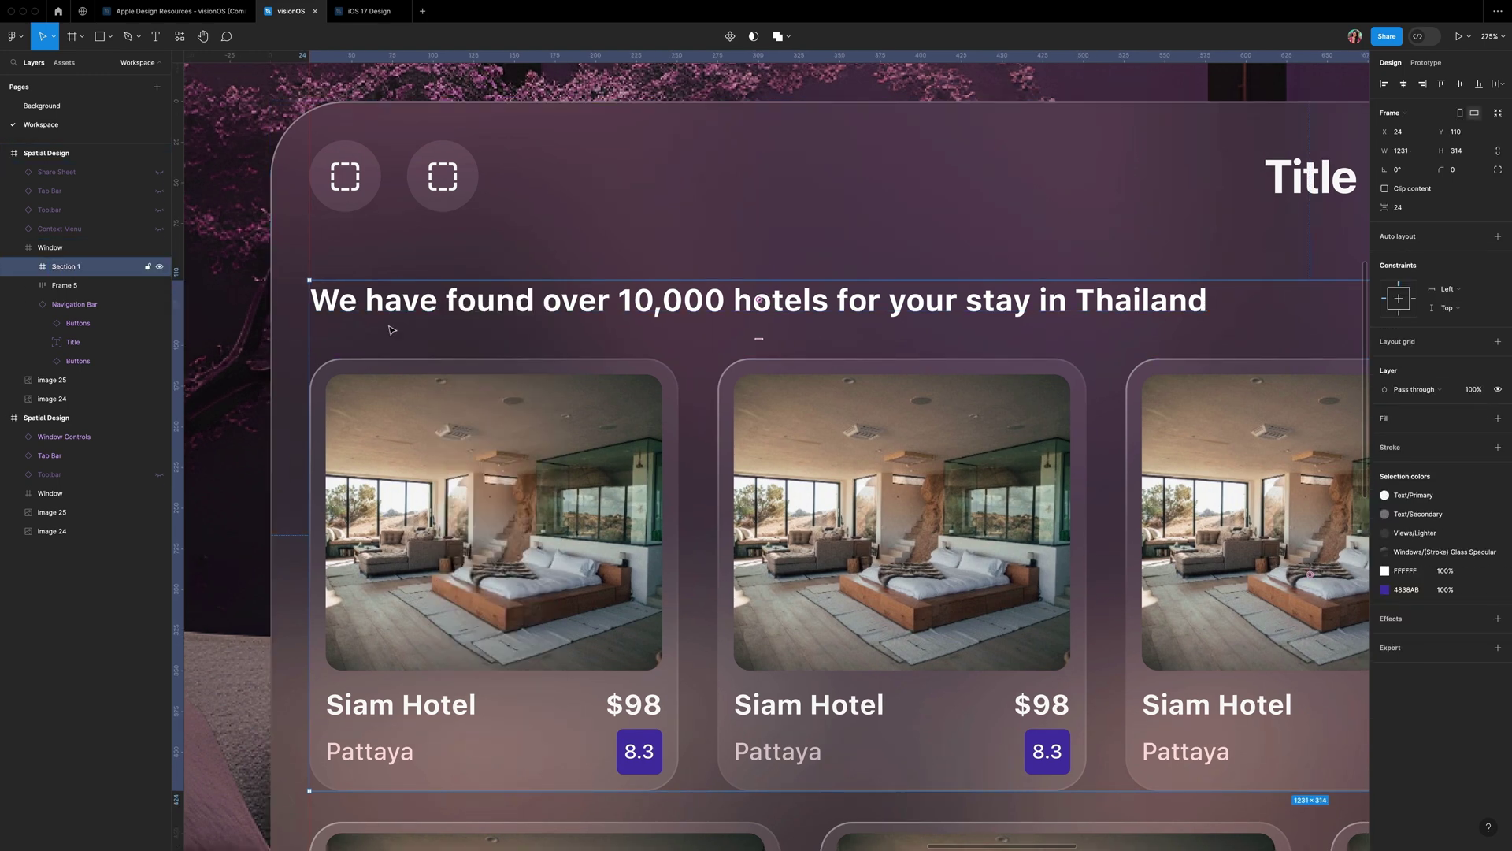
- Move Section 1 up by 20 px to open space above the second card row
{"action": "scroll", "coordinate": [390, 329], "scroll_direction": "down", "scroll_amount": 2}
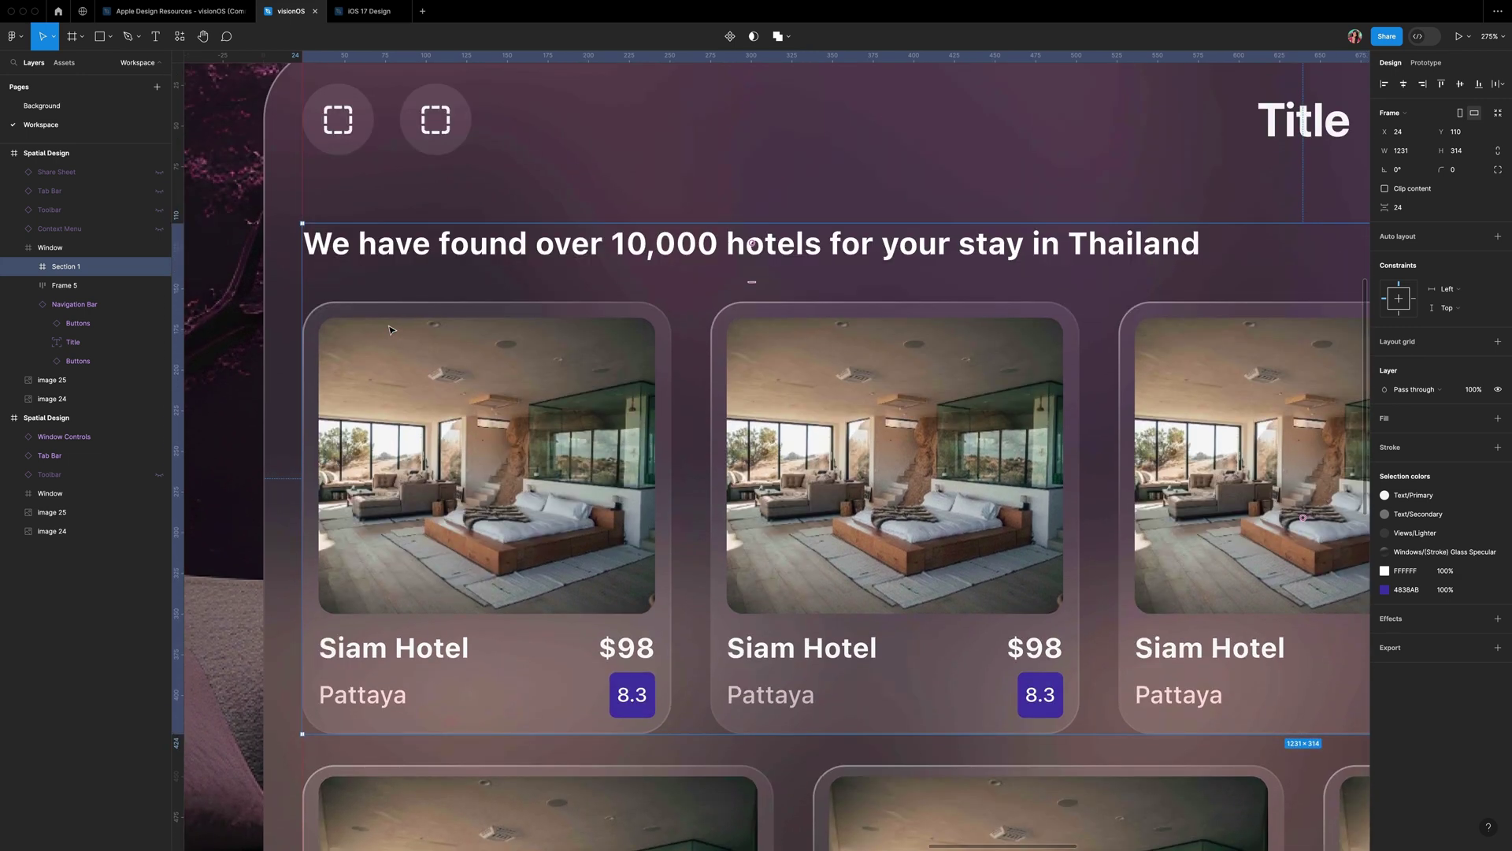
{"action": "key", "text": "shift+Up"}
{"action": "key", "text": "shift+Up"}
- Add the heading "The most recommended" between the two card rows, with auto-width resizing
{"action": "scroll", "coordinate": [617, 333], "scroll_direction": "down", "scroll_amount": 10}
{"action": "scroll", "coordinate": [617, 333], "scroll_direction": "up", "scroll_amount": 4}
{"action": "key", "text": "t"}
{"action": "left_click_drag", "start_coordinate": [298, 434], "coordinate": [548, 469]}
{"action": "type", "text": "Top recomm"}
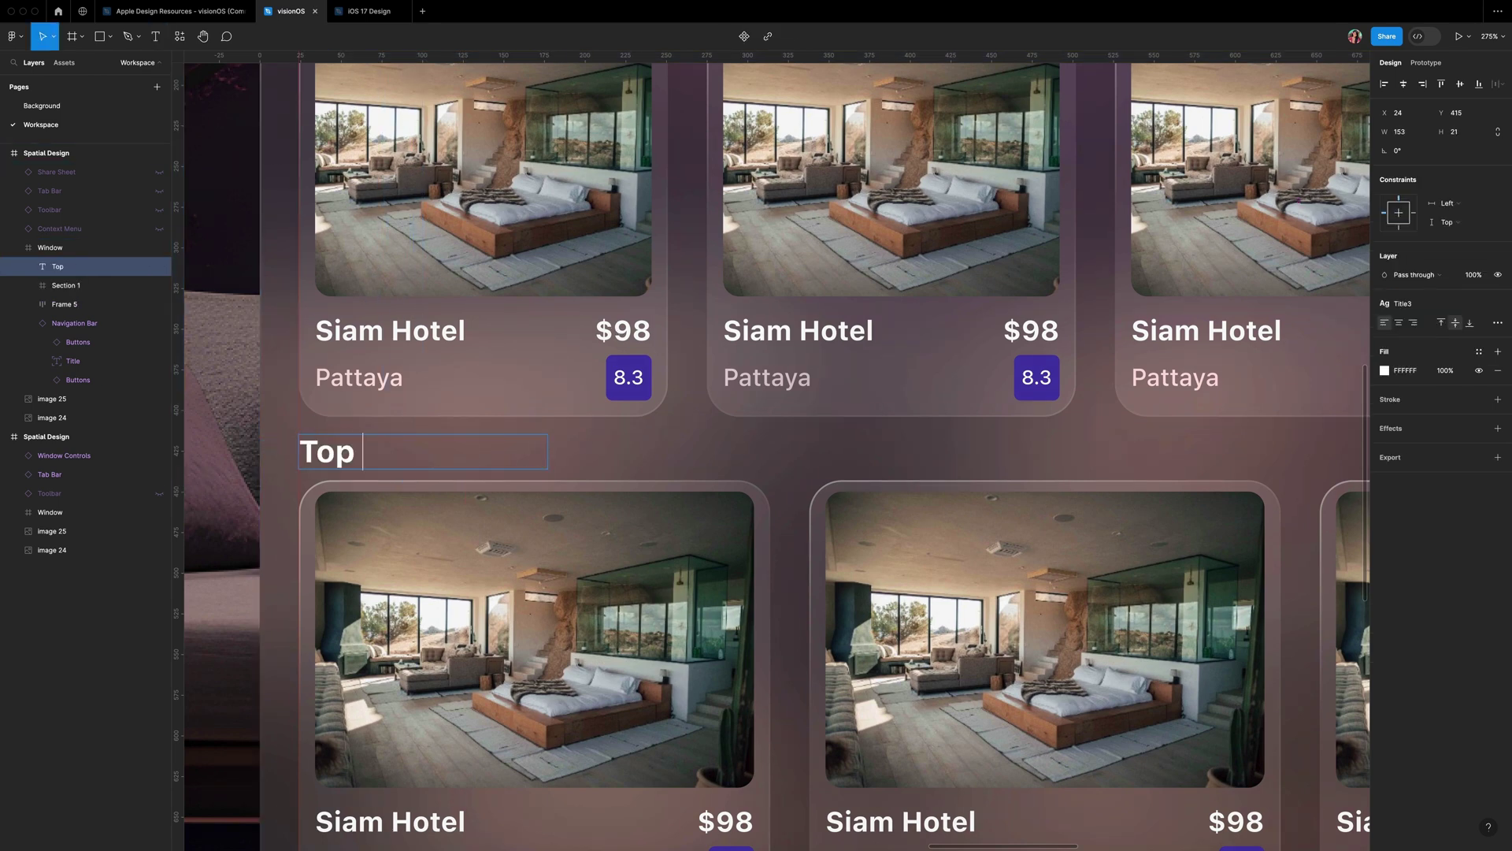
{"action": "key", "text": "BackSpace"}
{"action": "key", "text": "BackSpace"}
{"action": "key", "text": "BackSpace"}
{"action": "key", "text": "BackSpace"}
{"action": "key", "text": "BackSpace"}
{"action": "key", "text": "BackSpace"}
{"action": "key", "text": "BackSpace"}
{"action": "key", "text": "BackSpace"}
{"action": "key", "text": "BackSpace"}
{"action": "type", "text": "he mo"}
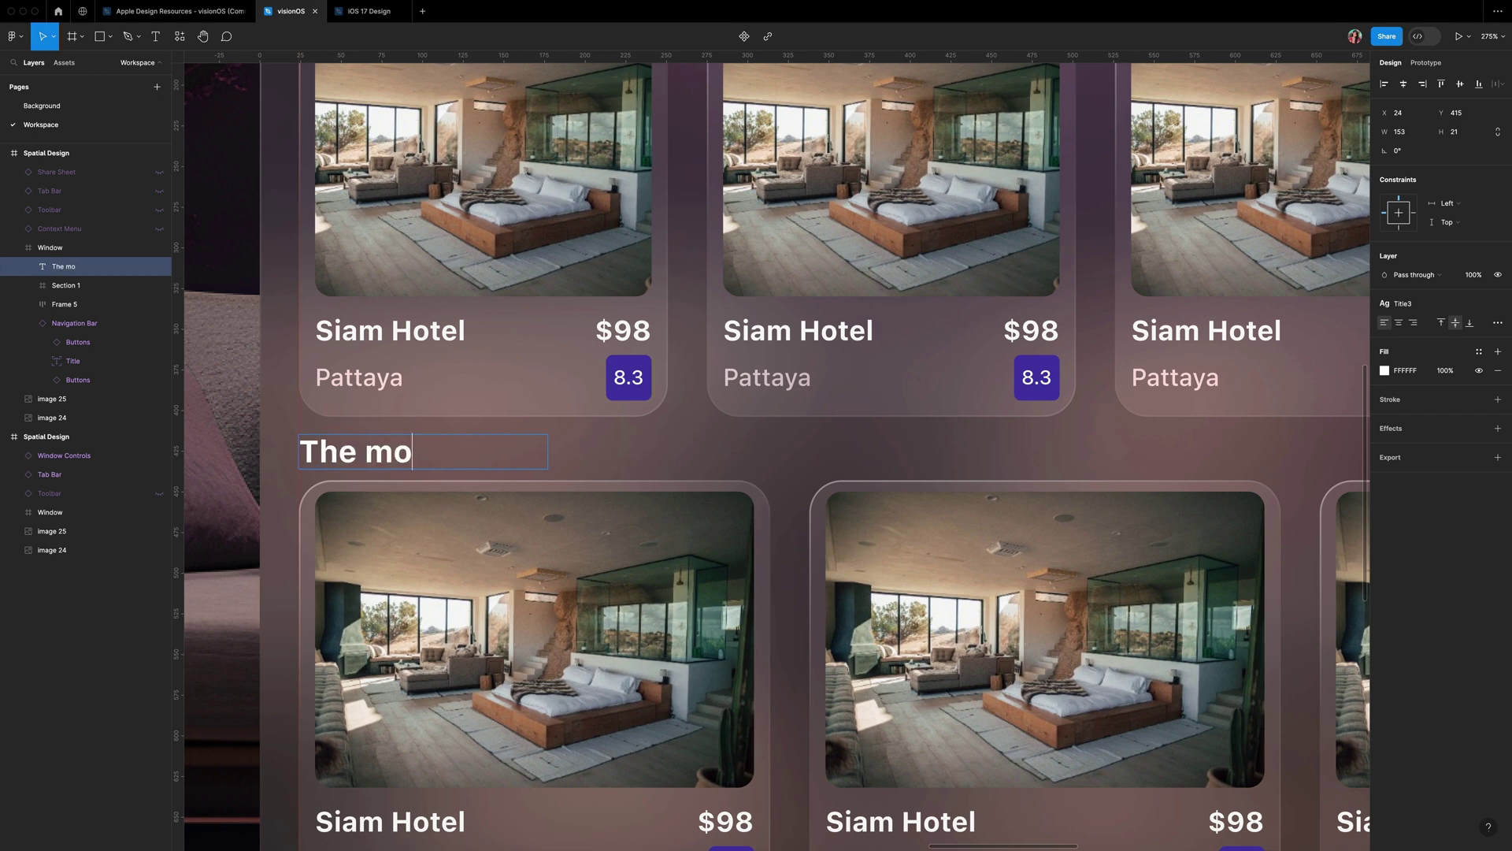
{"action": "type", "text": "st recommended"}
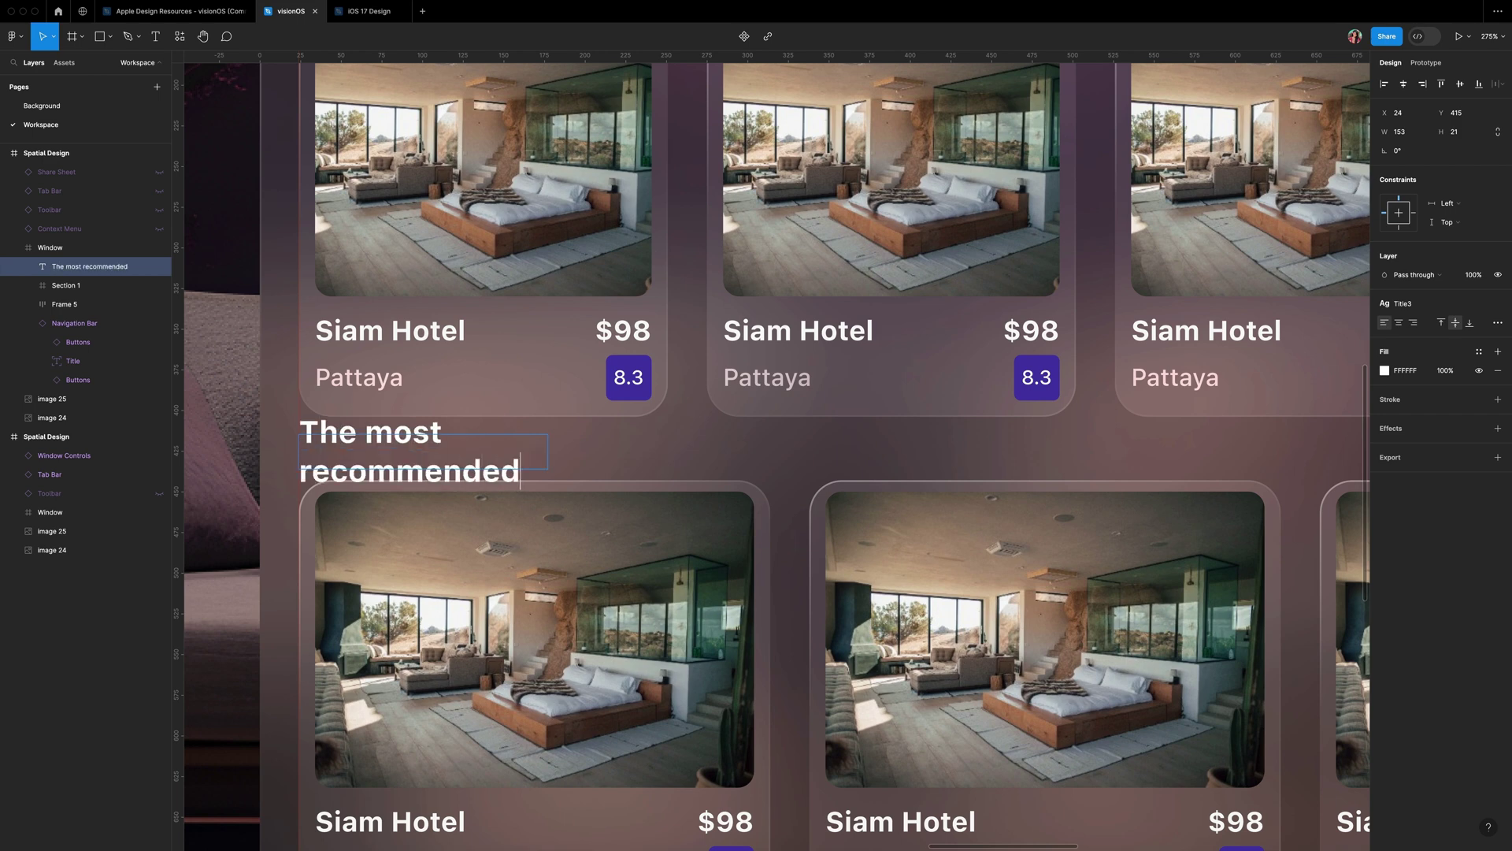
{"action": "left_click", "coordinate": [1497, 323]}
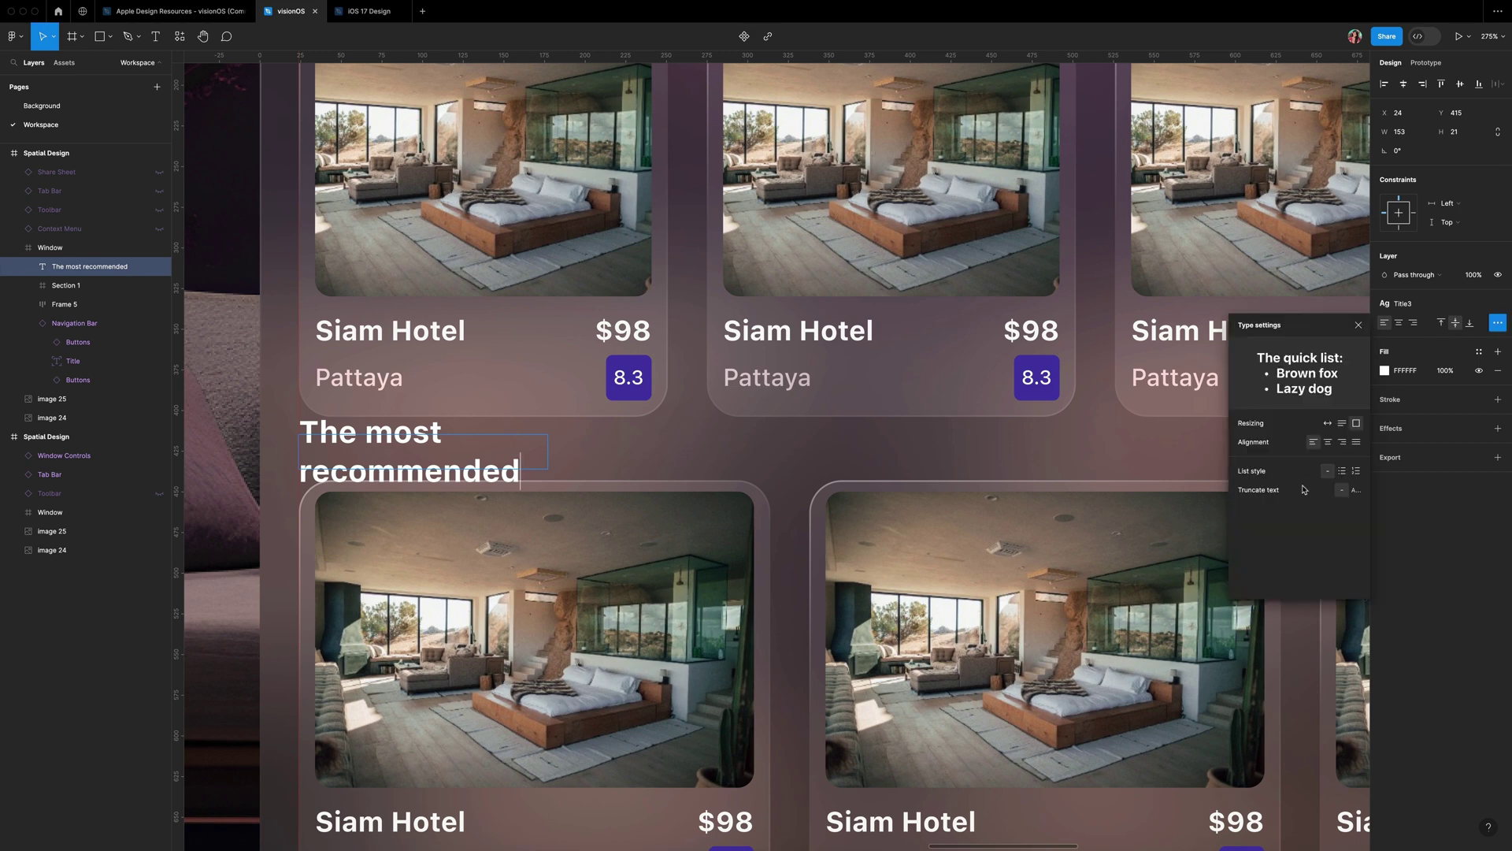
{"action": "left_click", "coordinate": [1328, 423]}
- Lower the second card row slightly, then frame it together with its heading as "Section 2"
{"action": "left_click", "coordinate": [389, 599]}
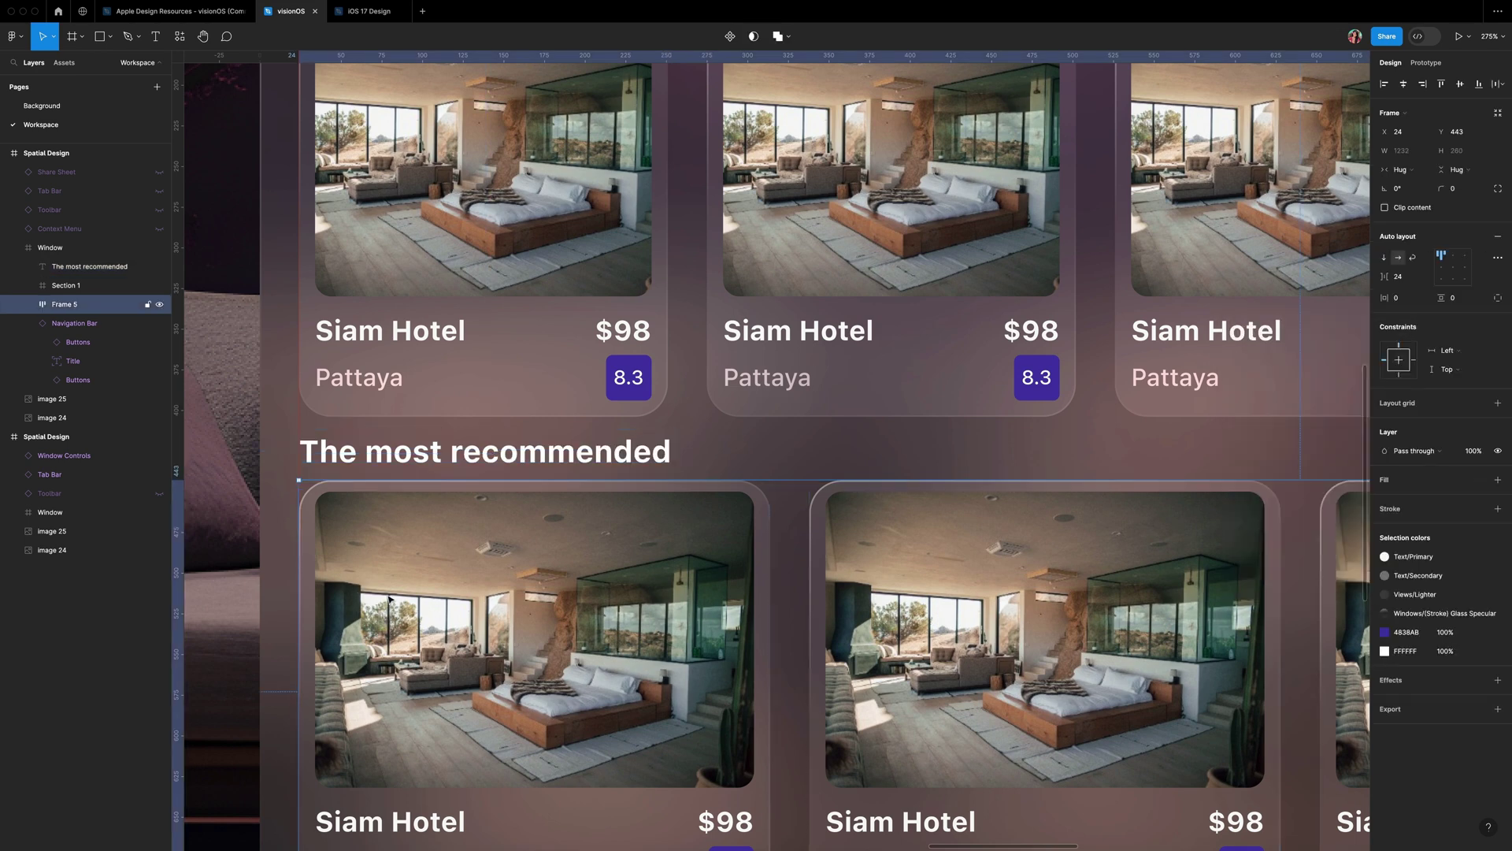
{"action": "left_click", "coordinate": [398, 463]}
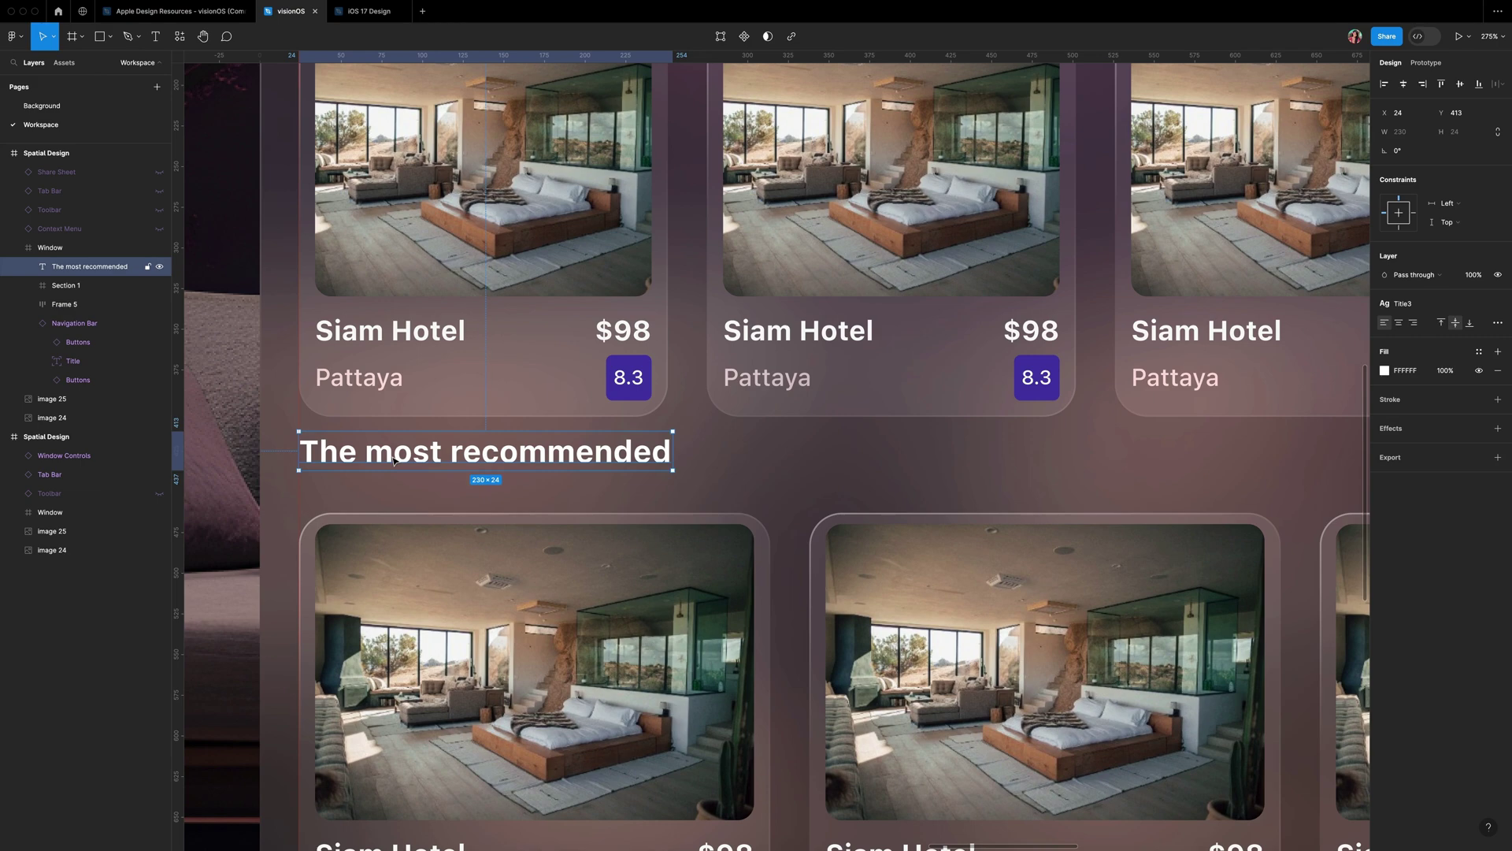
{"action": "left_click", "coordinate": [471, 567], "text": "shift"}
{"action": "right_click", "coordinate": [370, 454]}
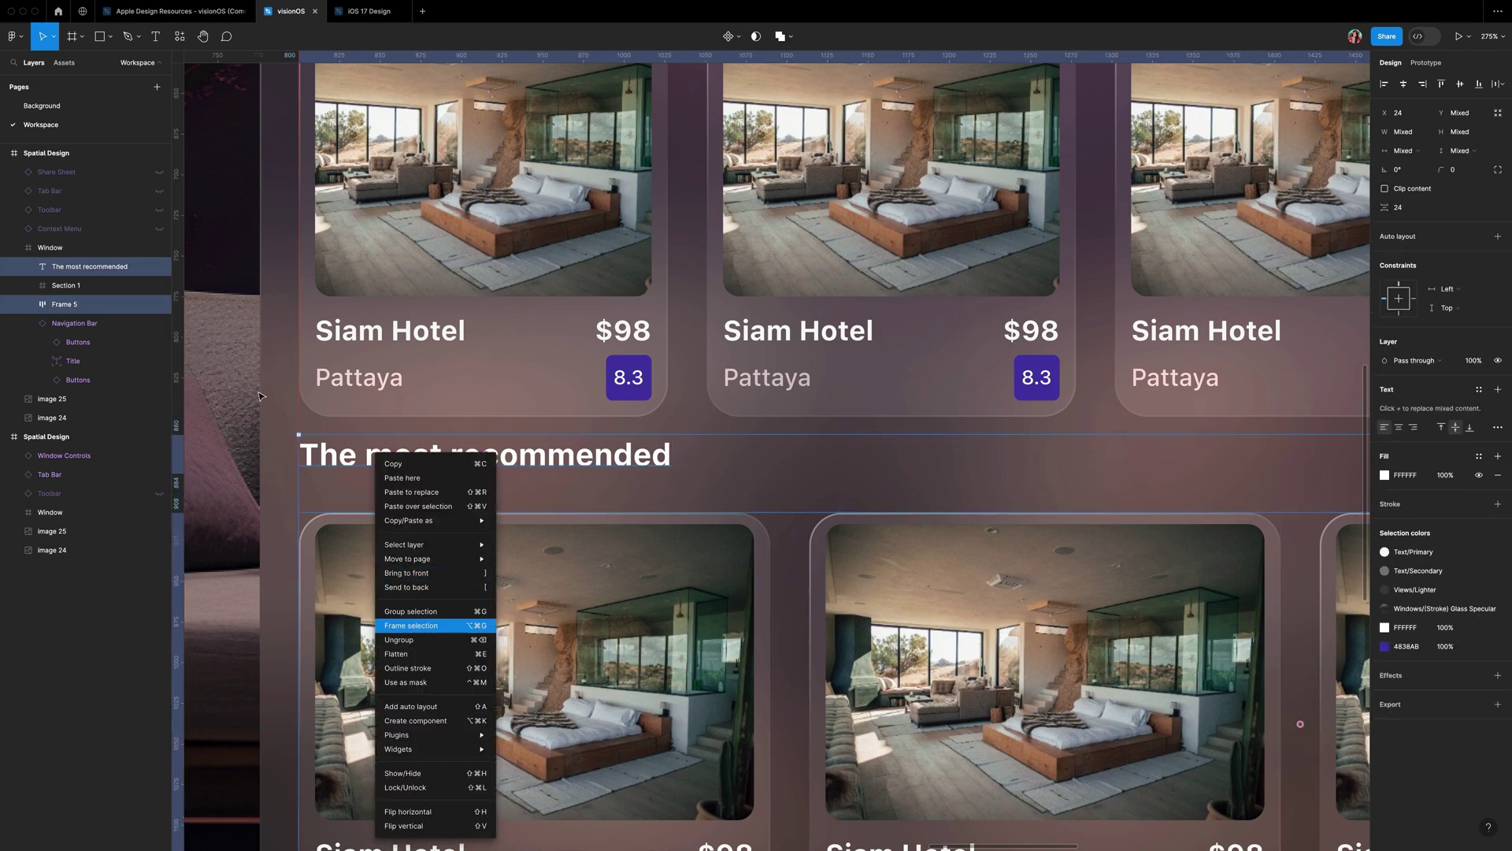
{"action": "left_click", "coordinate": [399, 631]}
{"action": "double_click", "coordinate": [64, 267]}
{"action": "type", "text": "sEction 2"}
{"action": "key", "text": "Return"}
- Set the vertical spacing between Section 1 and Section 2 to 32 and move both down, leaving room under the navigation bar
{"action": "key", "text": "shift+0"}
{"action": "left_click", "coordinate": [64, 286], "text": "shift"}
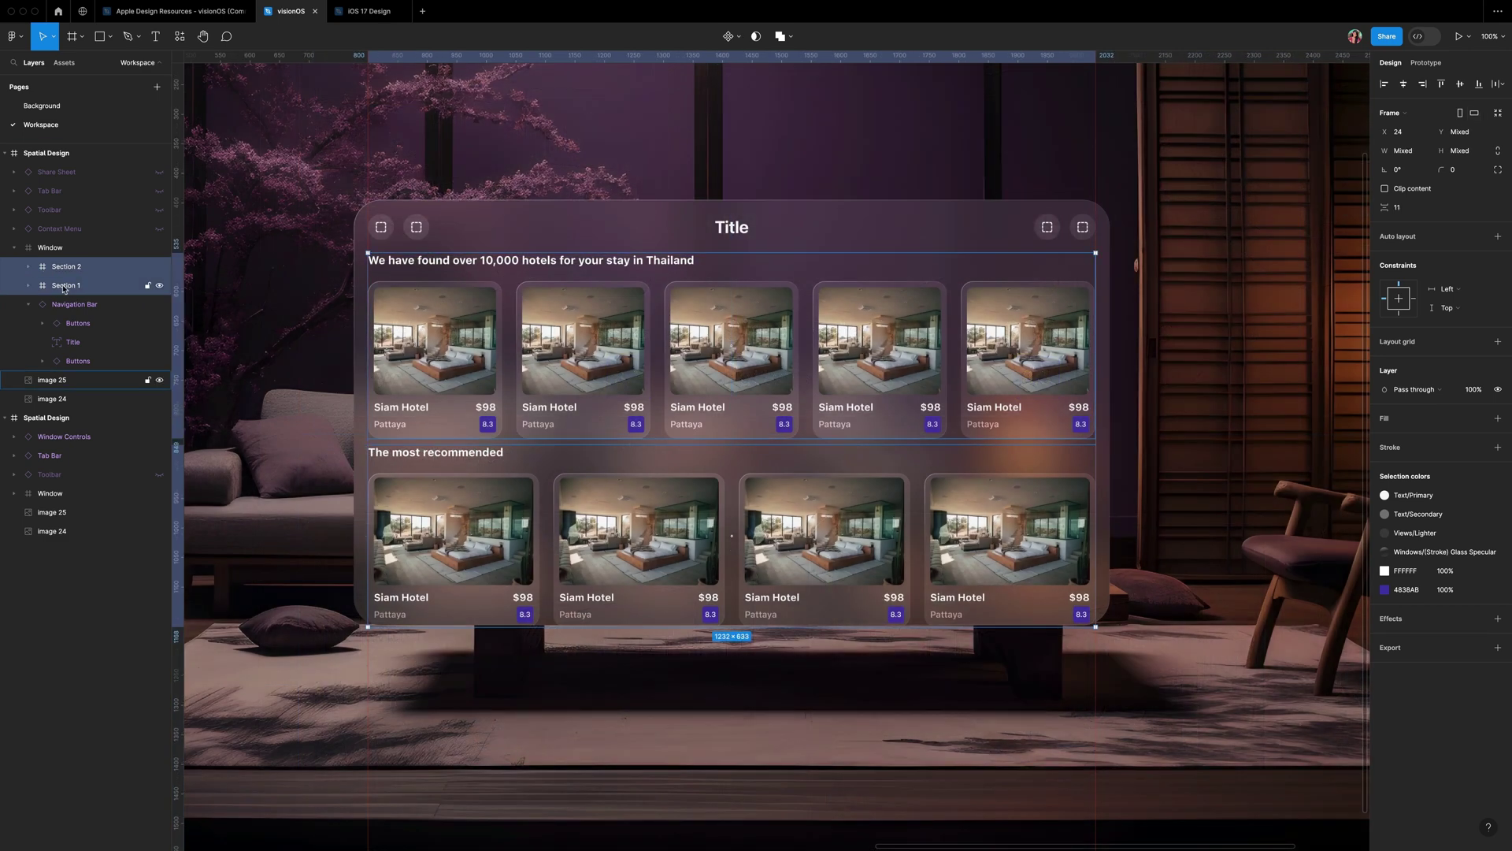
{"action": "left_click_drag", "start_coordinate": [729, 443], "coordinate": [728, 445]}
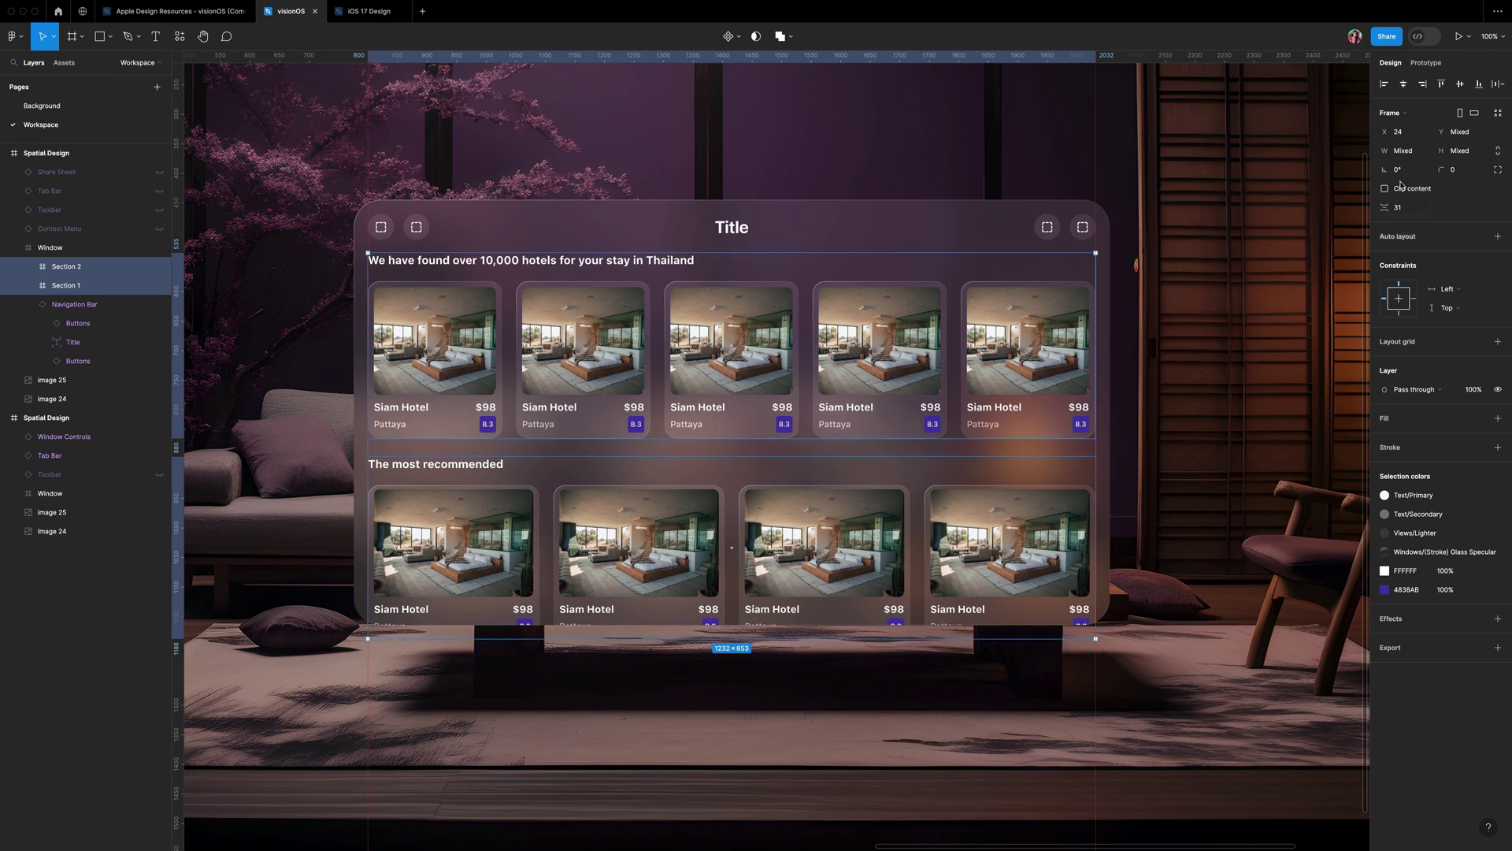
{"action": "type", "text": "32"}
{"action": "key", "text": "Return"}
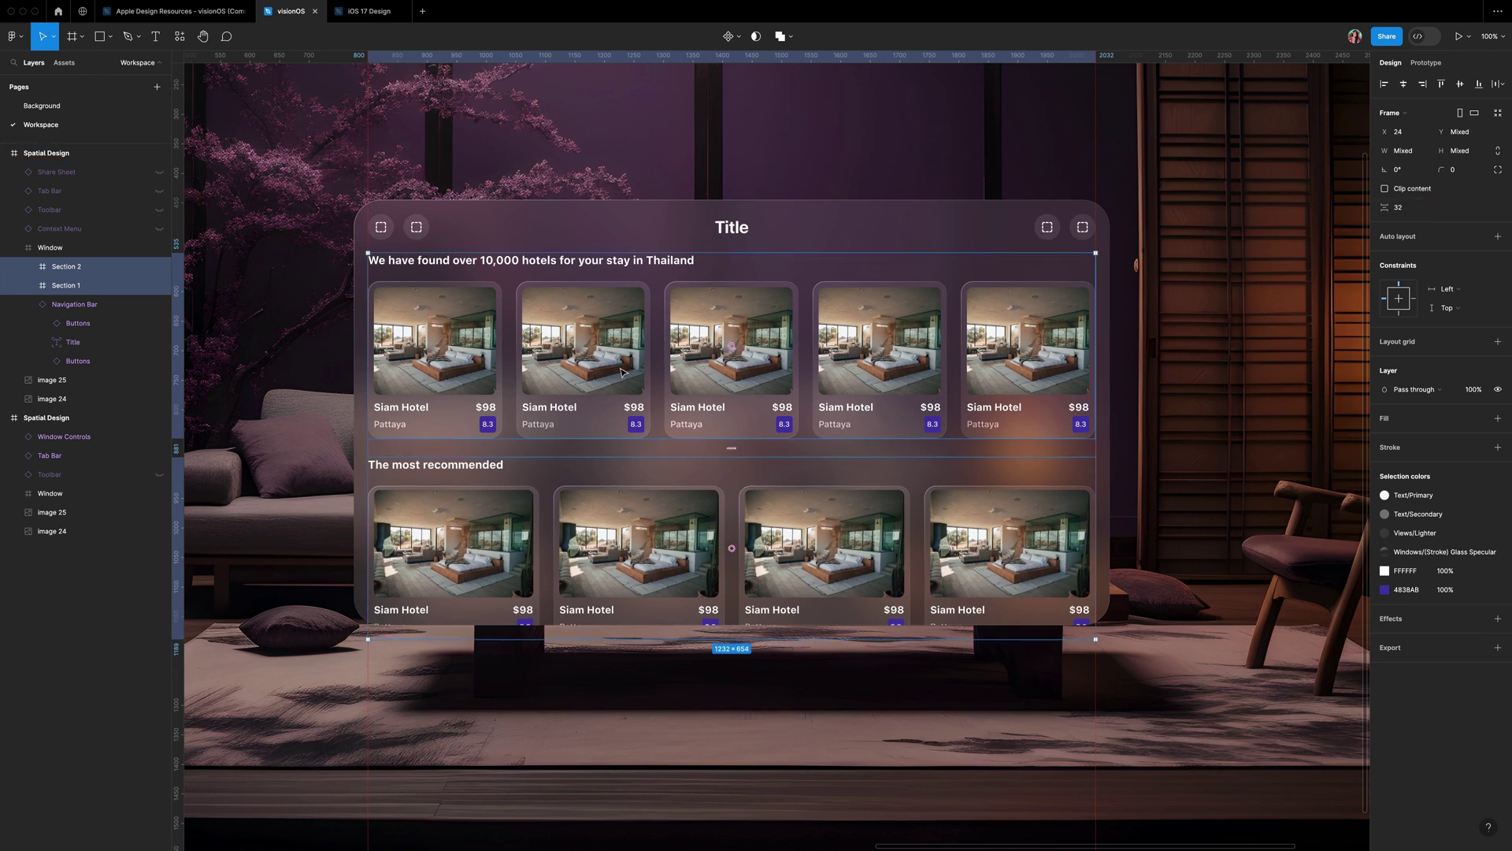
{"action": "left_click_drag", "start_coordinate": [622, 343], "coordinate": [623, 386]}
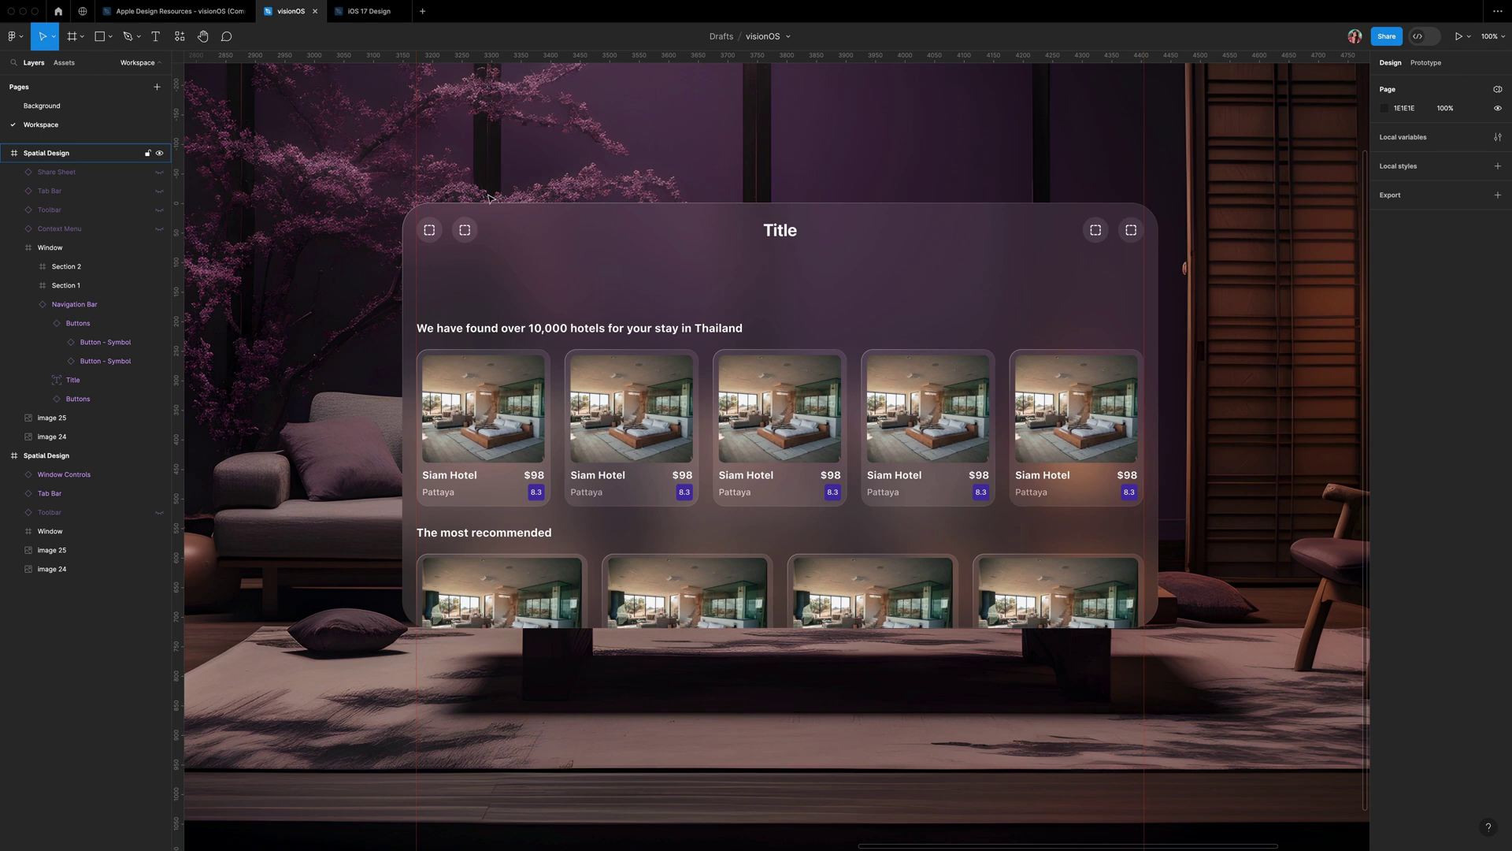
- Copy the first symbol button from the navigation bar into the window and place it above the results heading
{"action": "double_click", "coordinate": [435, 230]}
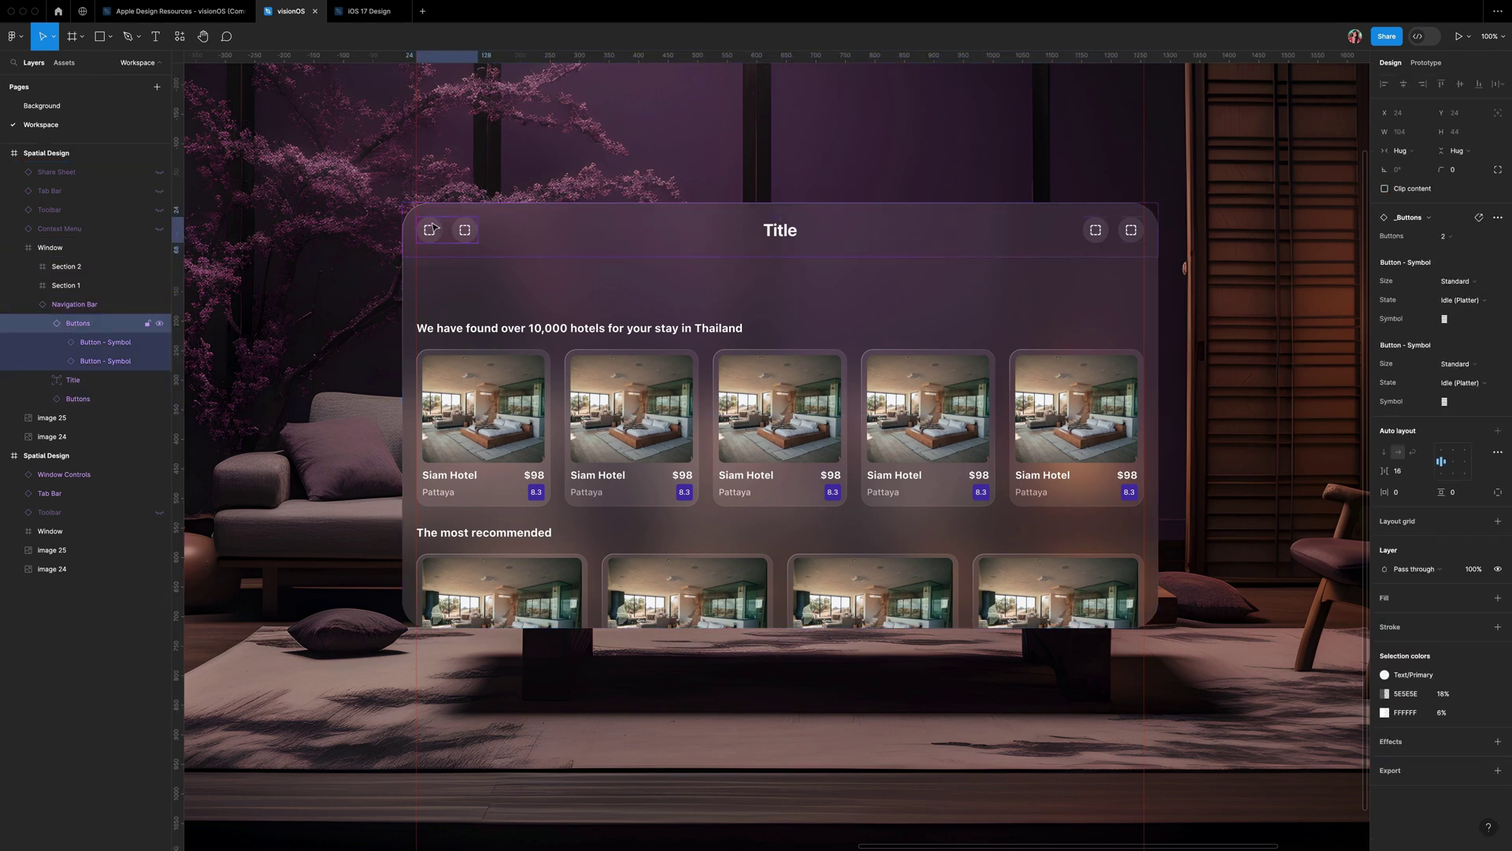
{"action": "left_click", "coordinate": [434, 229]}
{"action": "right_click", "coordinate": [432, 230]}
{"action": "left_click", "coordinate": [473, 238]}
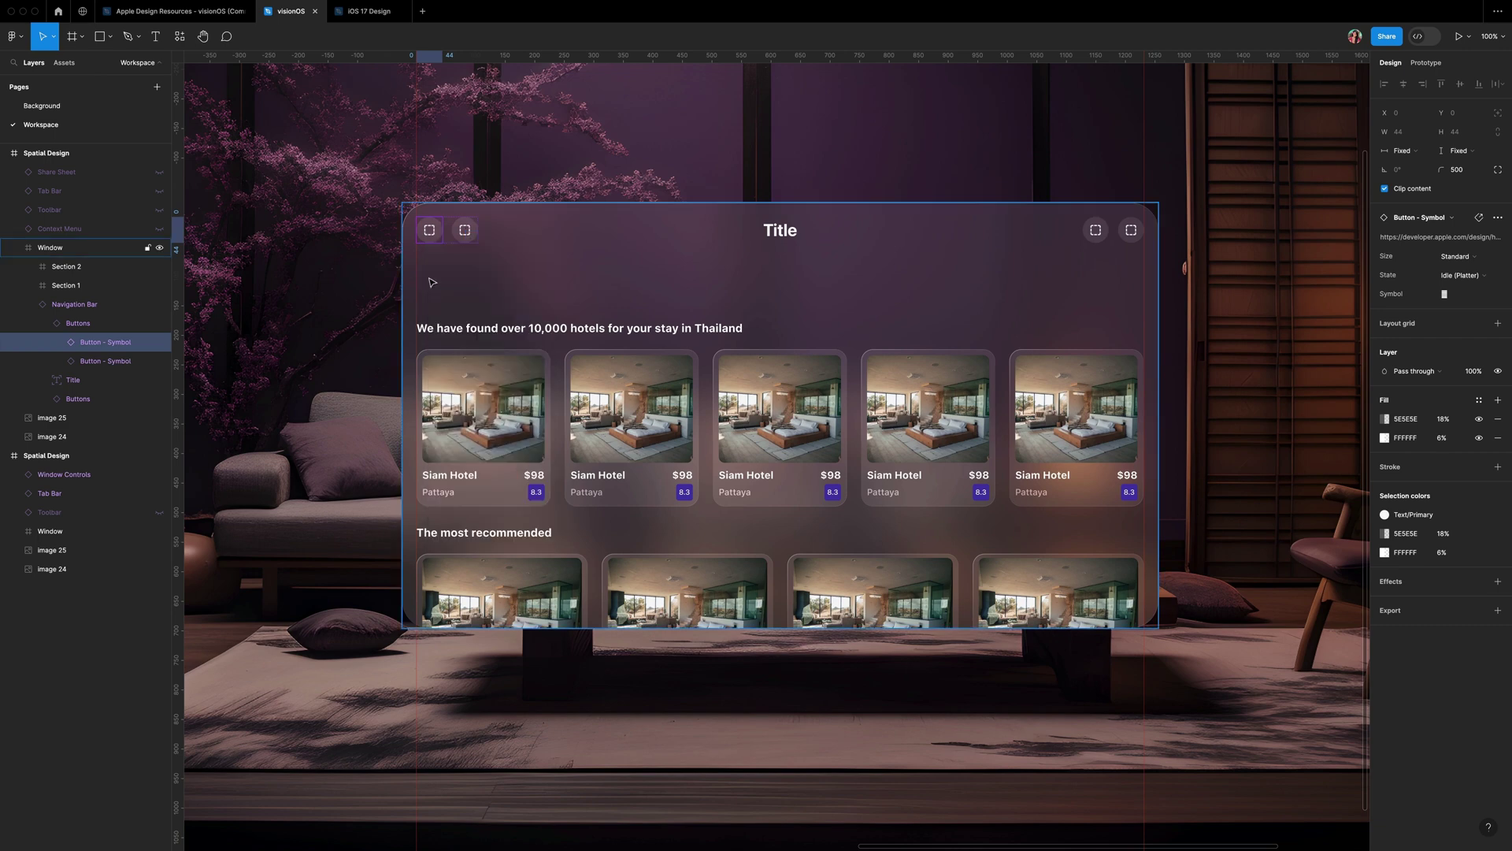
{"action": "right_click", "coordinate": [435, 277]}
{"action": "left_click", "coordinate": [474, 300]}
{"action": "key", "text": "ctrl+v"}
{"action": "left_click_drag", "start_coordinate": [475, 314], "coordinate": [441, 285]}
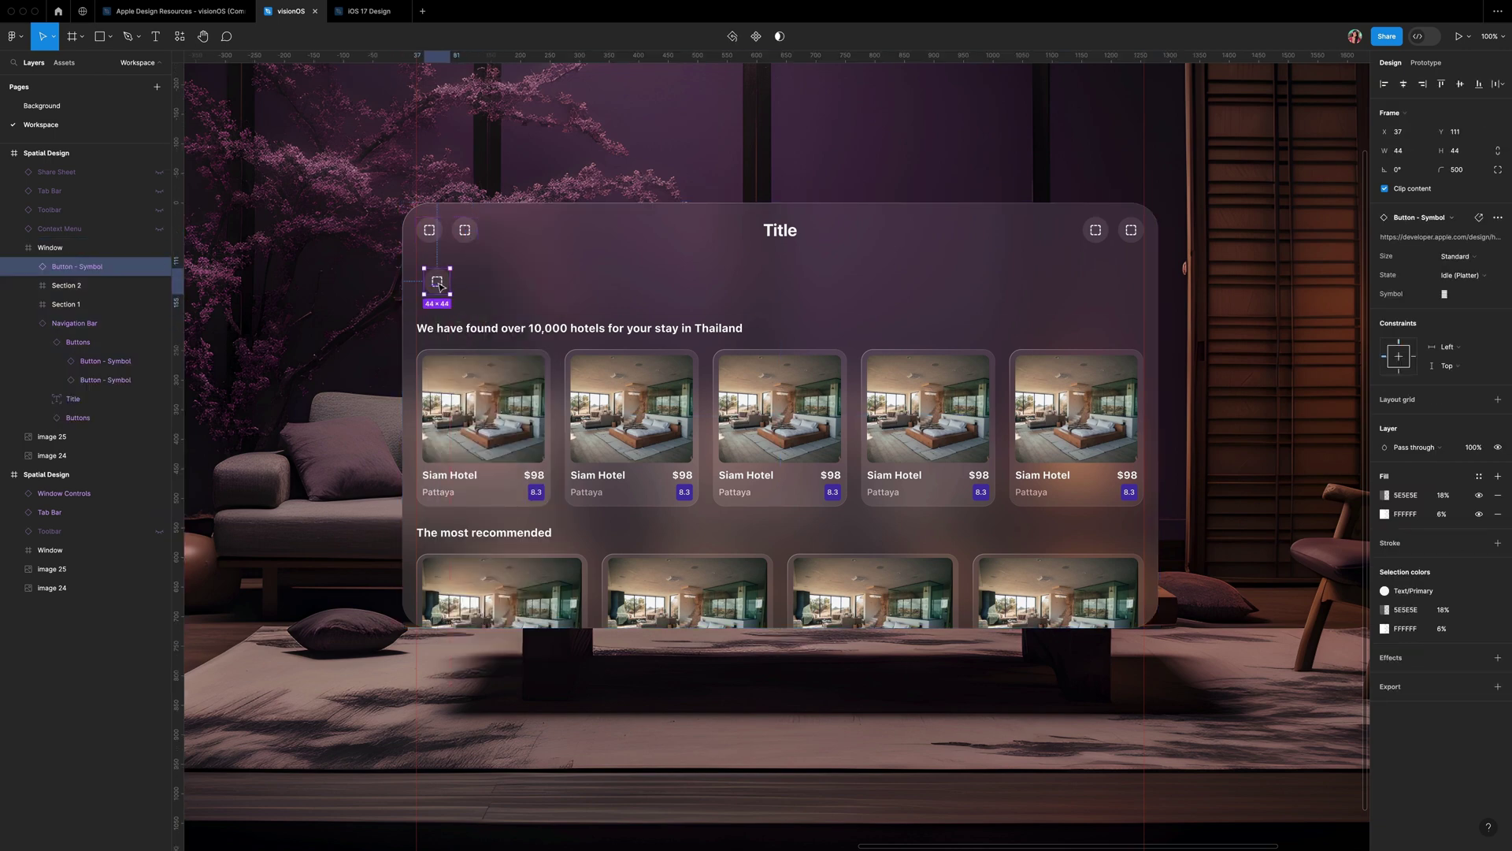
- Wrap the copied button in an auto layout frame named "Icon" with horizontal and vertical padding of 8
{"action": "scroll", "coordinate": [441, 286], "scroll_direction": "up", "scroll_amount": 10}
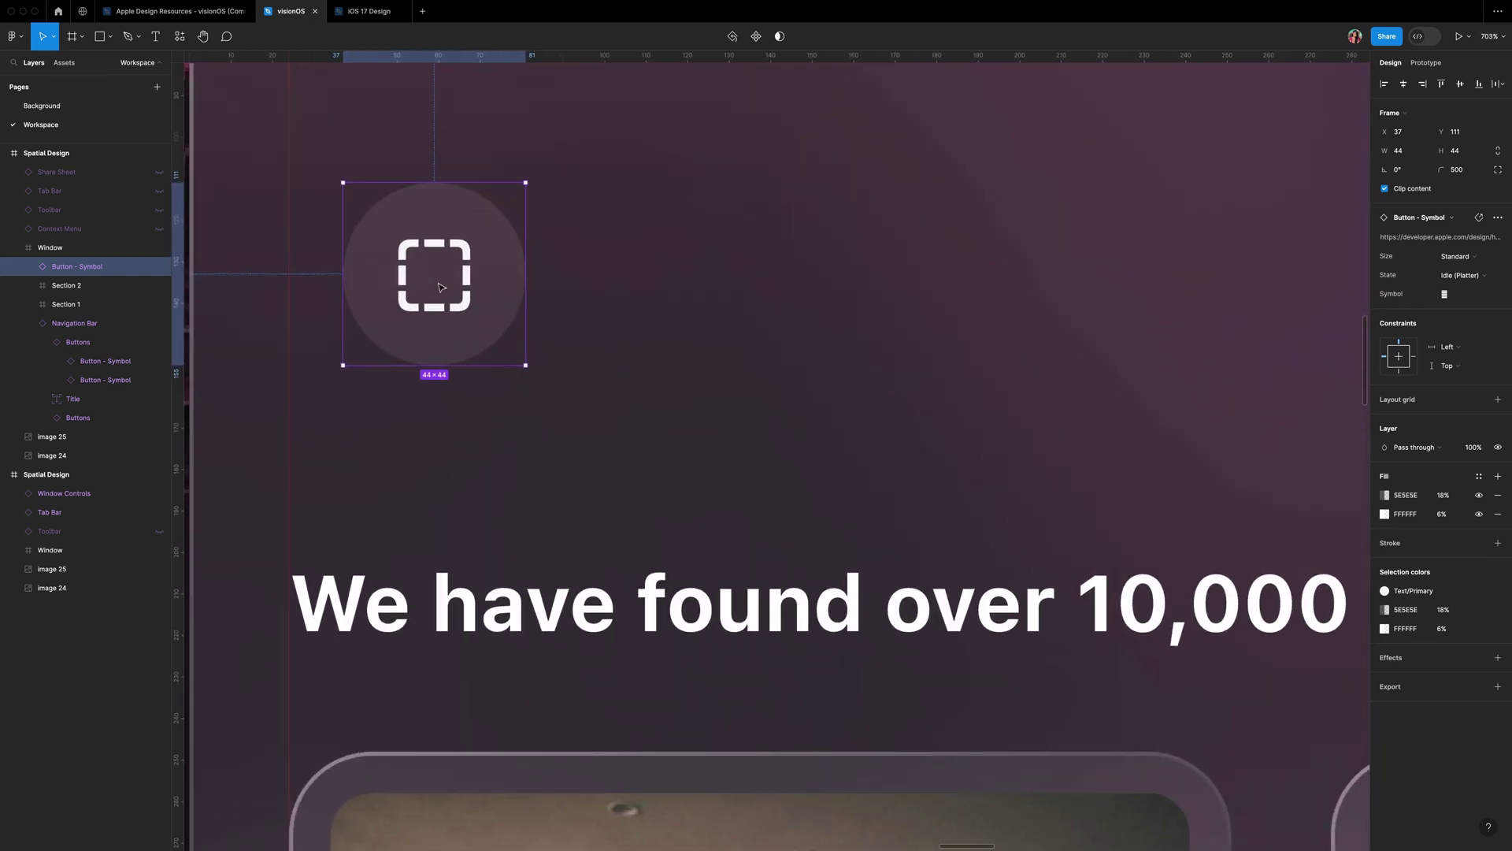
{"action": "scroll", "coordinate": [441, 286], "scroll_direction": "up", "scroll_amount": 2}
{"action": "scroll", "coordinate": [441, 287], "scroll_direction": "right", "scroll_amount": 1}
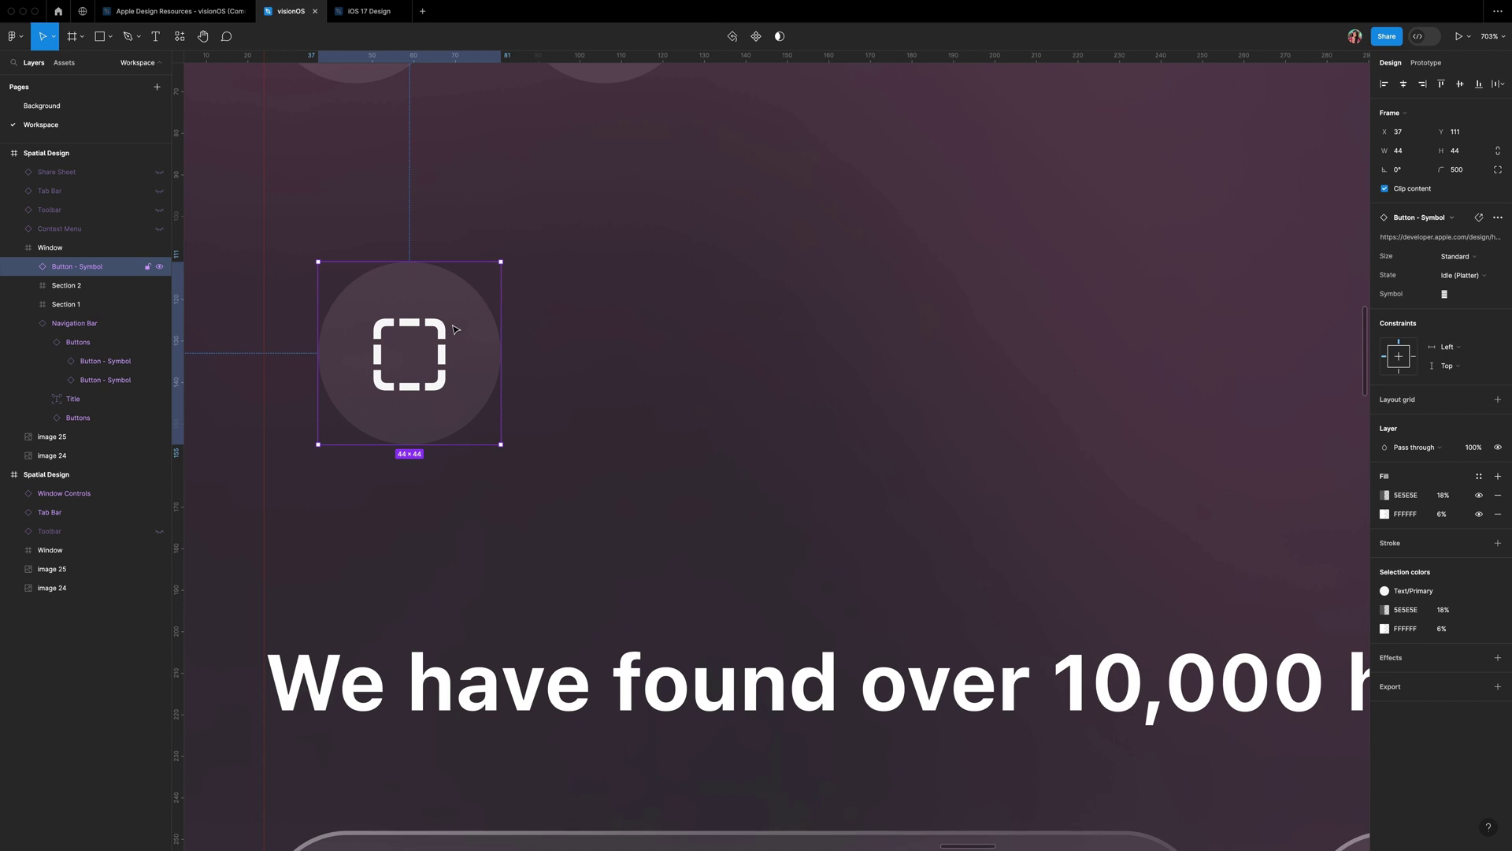
{"action": "key", "text": "shift+a"}
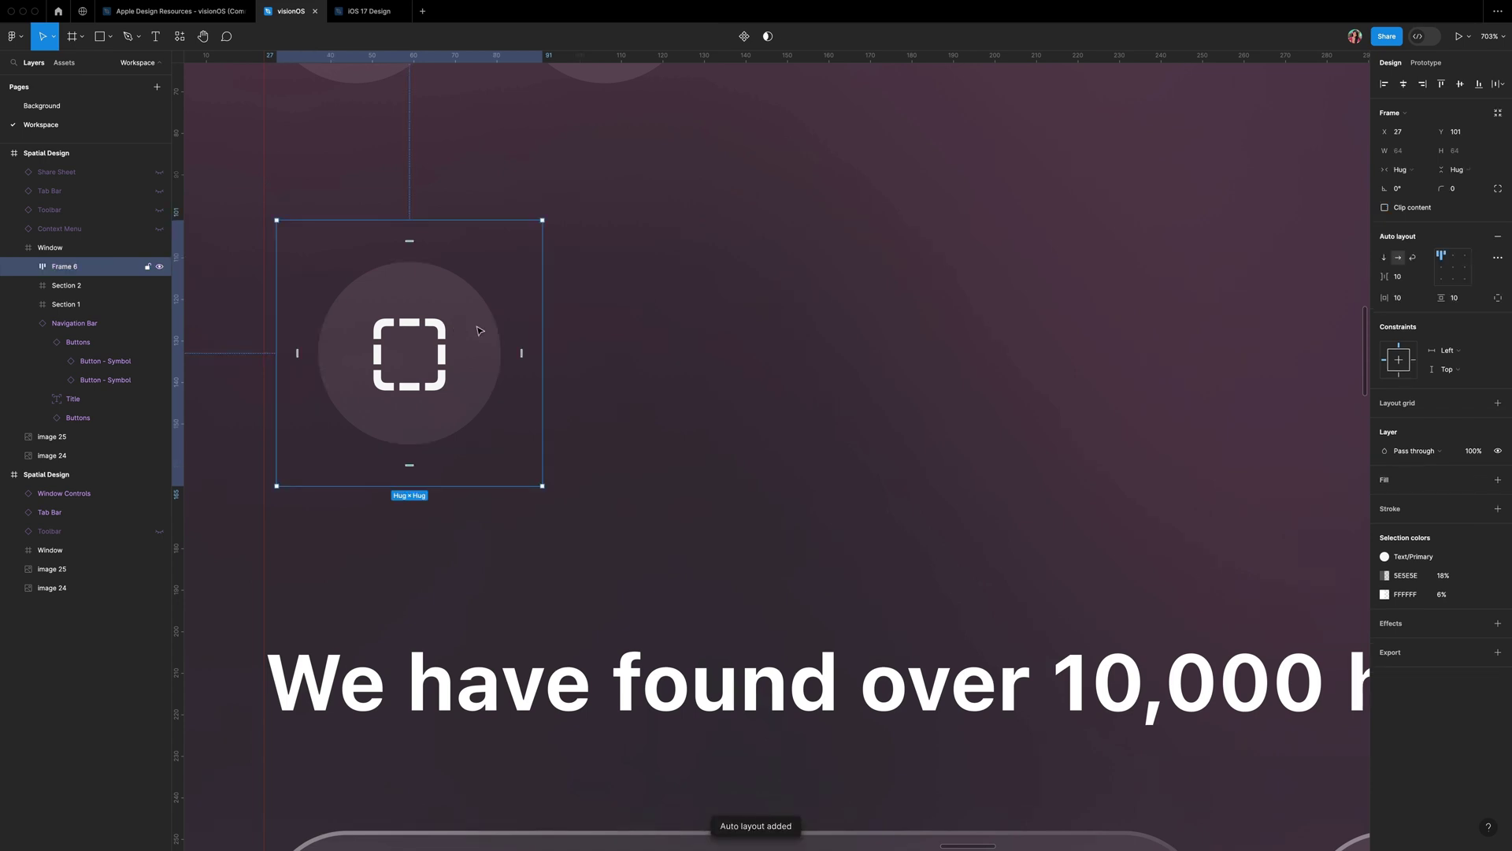
{"action": "double_click", "coordinate": [82, 267]}
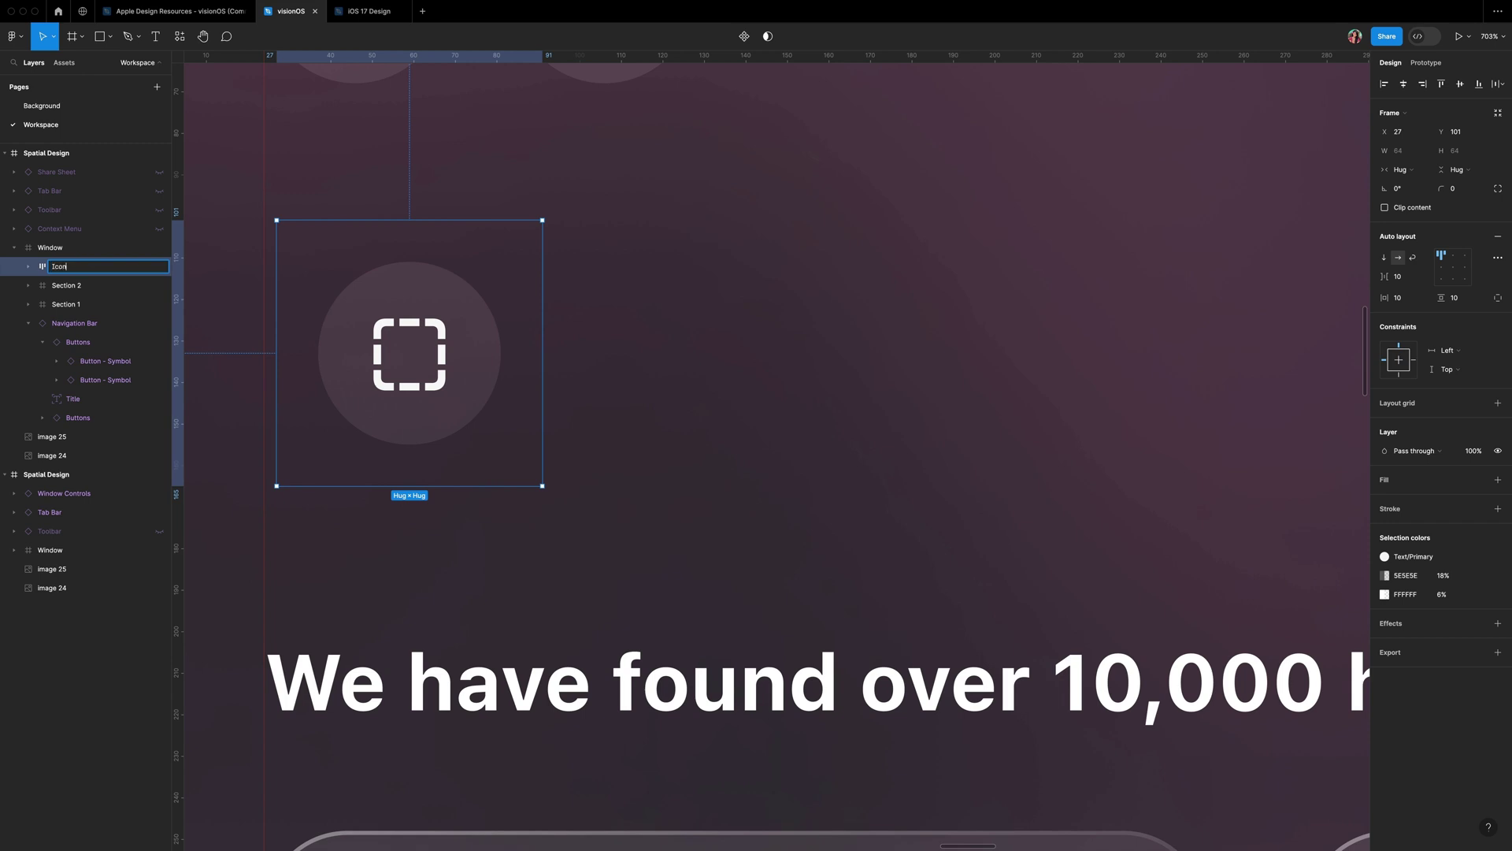
{"action": "left_click", "coordinate": [1406, 299]}
{"action": "type", "text": "8"}
{"action": "left_click", "coordinate": [1463, 300]}
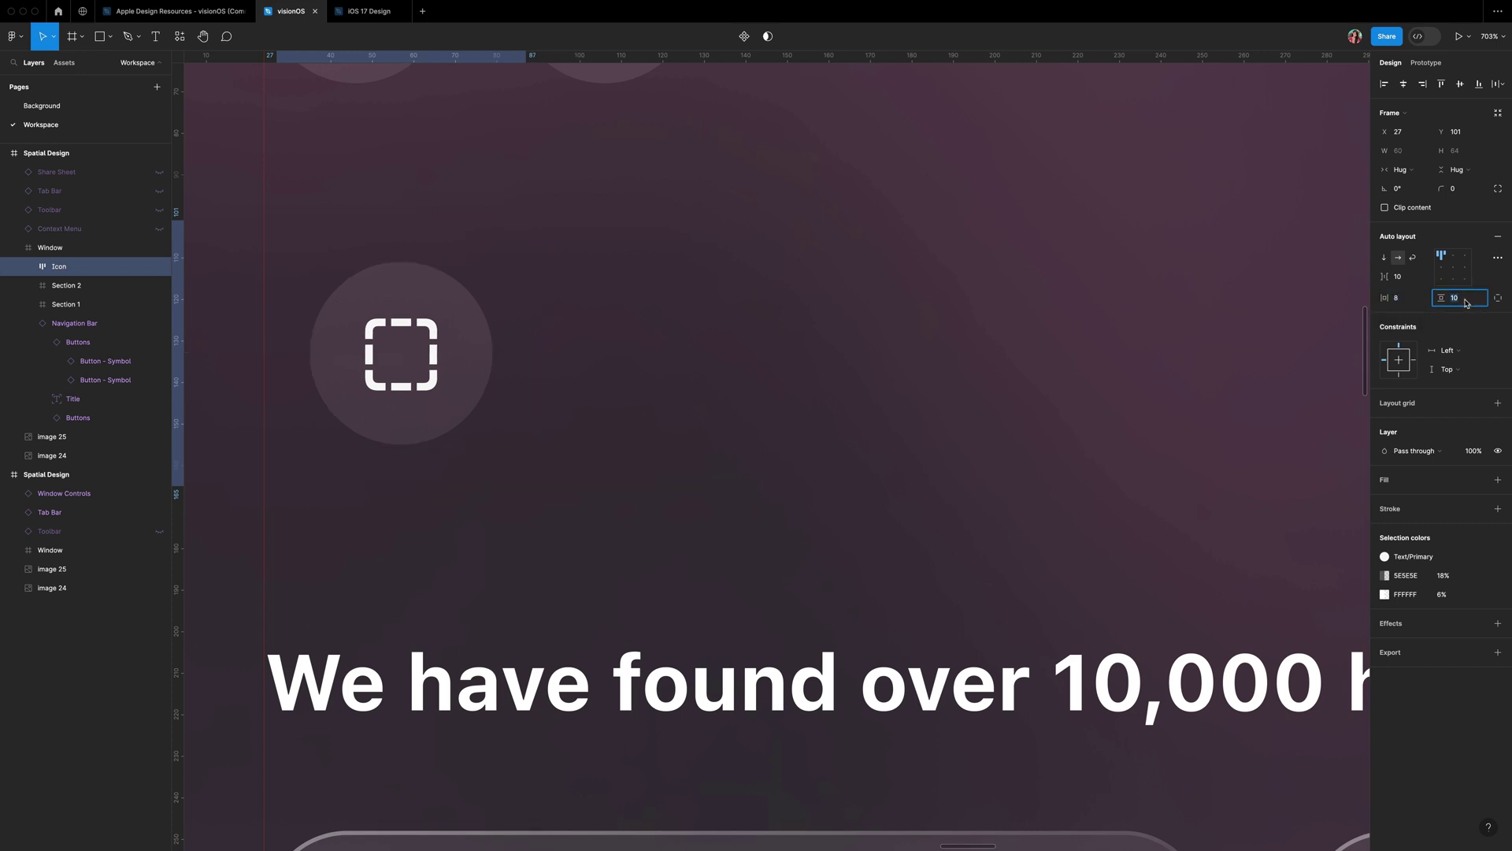
{"action": "type", "text": "8"}
{"action": "key", "text": "Return"}
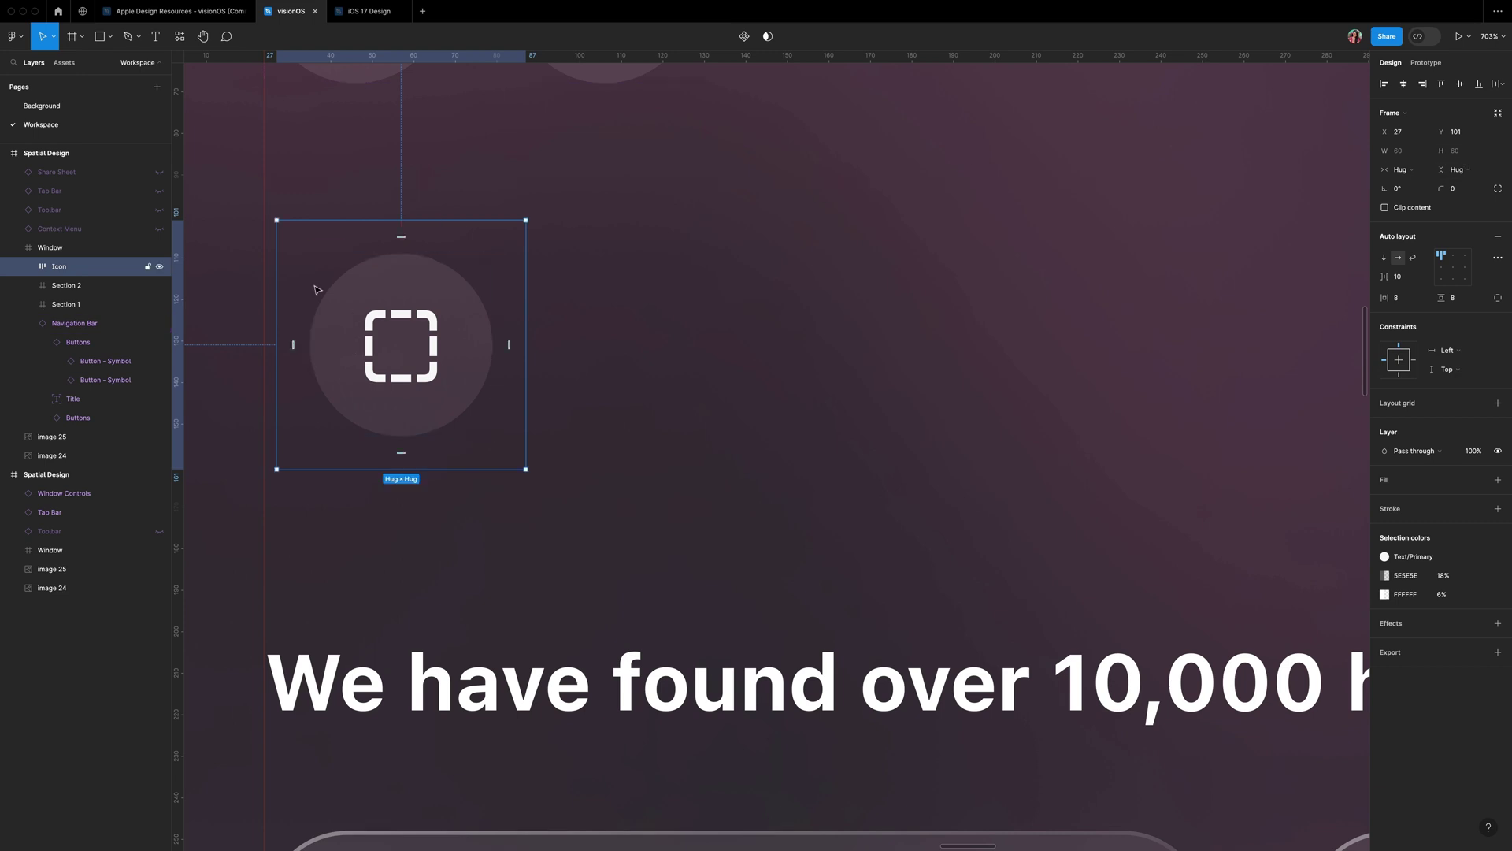
- Add the text "Going to" beside the icon, with auto-width resizing
{"action": "scroll", "coordinate": [815, 166], "scroll_direction": "right", "scroll_amount": 1}
{"action": "key", "text": "Escape"}
{"action": "key", "text": "t"}
{"action": "left_click_drag", "start_coordinate": [516, 251], "coordinate": [750, 293]}
{"action": "type", "text": "Going to"}
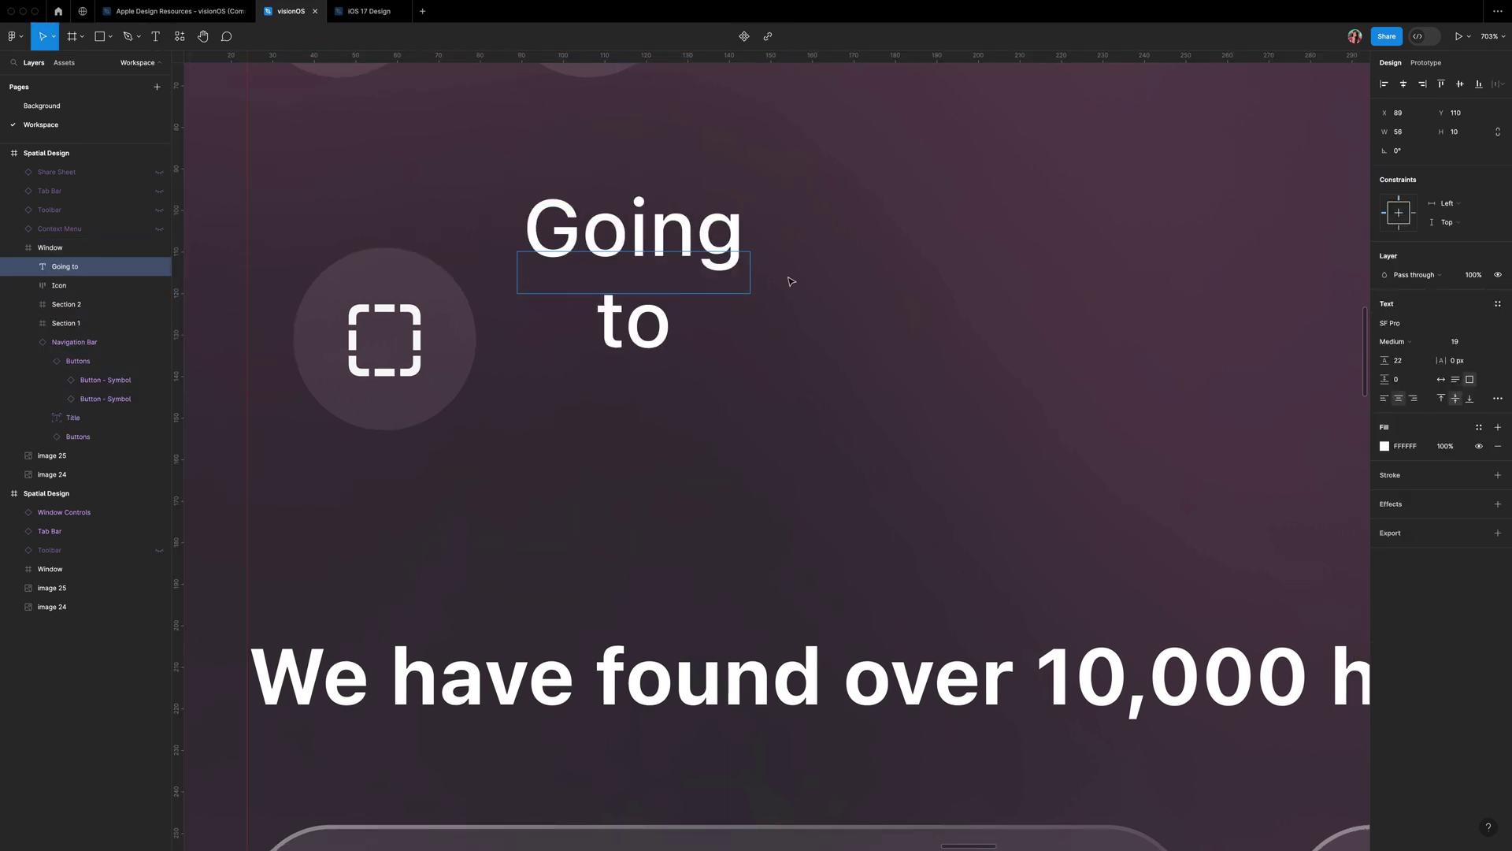
{"action": "key", "text": "shift+alt+Left"}
{"action": "key", "text": "Escape"}
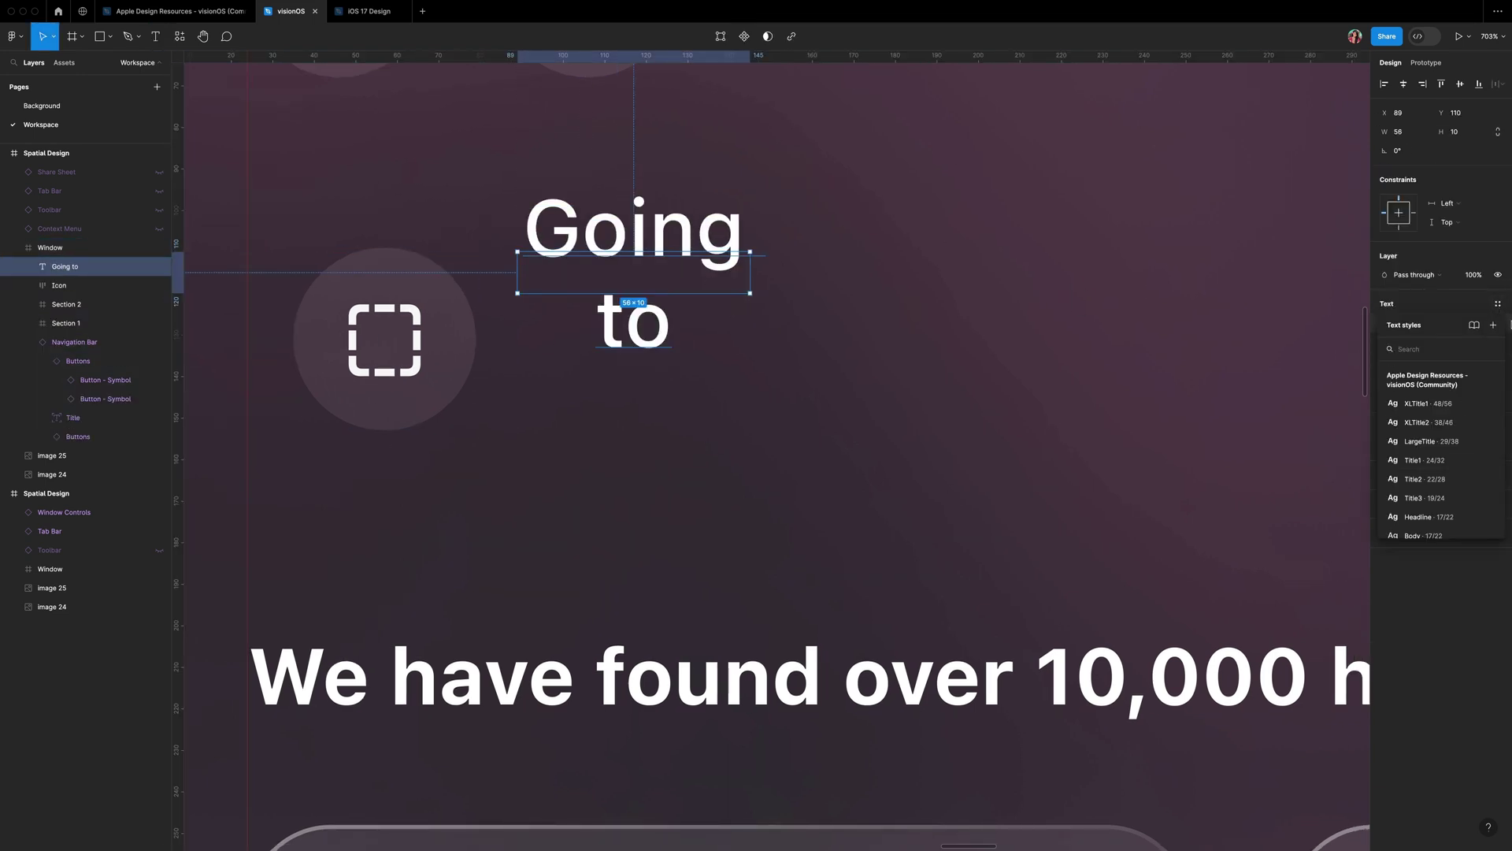
{"action": "left_click", "coordinate": [1442, 380]}
- Apply the Footnote text style and the Text/Secondary color to the "Going to" label
{"action": "left_click", "coordinate": [1497, 304]}
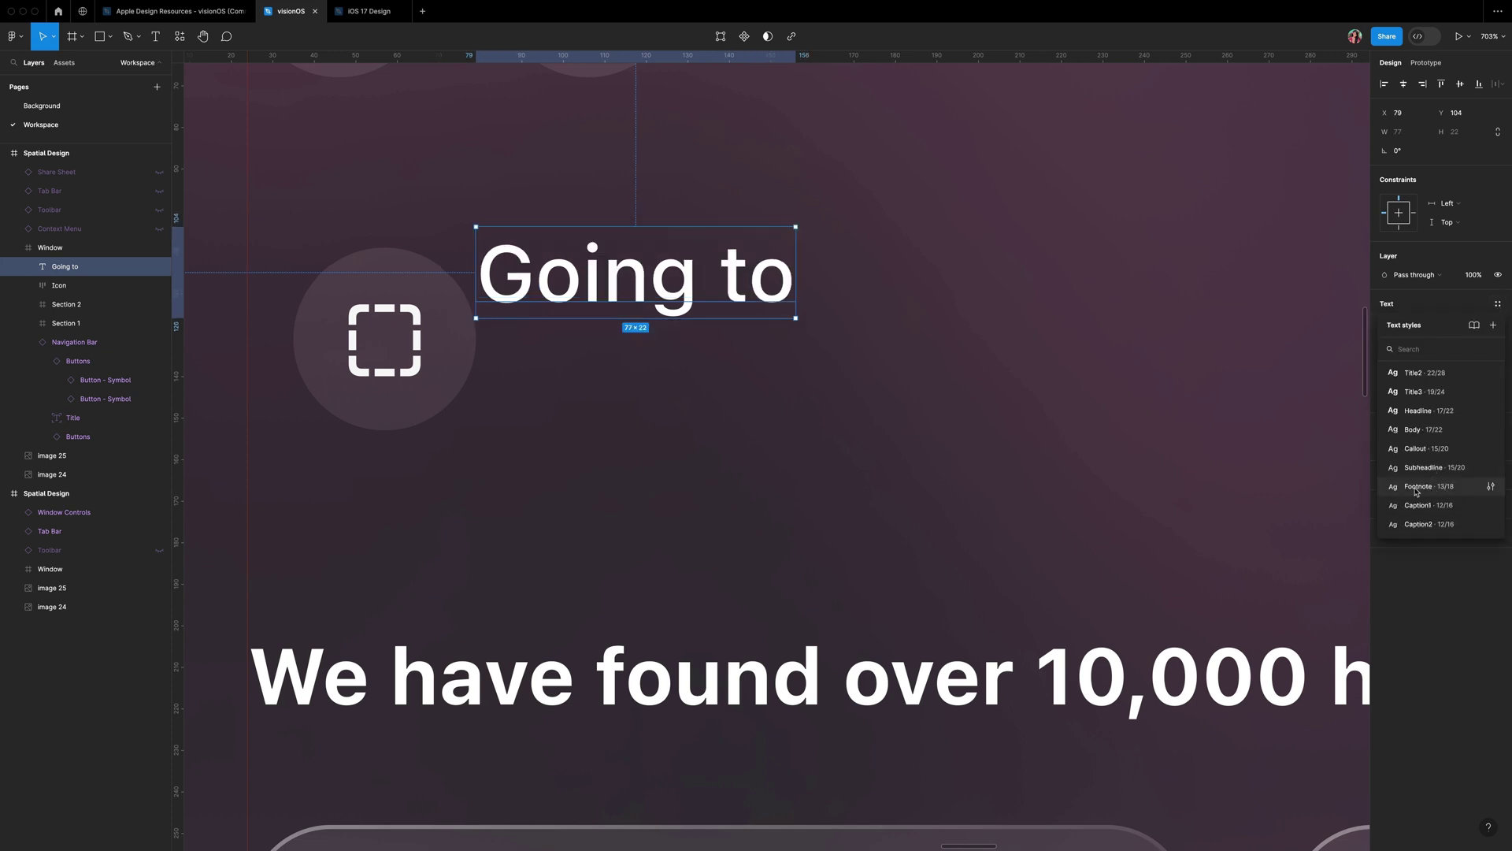
{"action": "left_click", "coordinate": [1417, 487]}
{"action": "key", "text": "Return"}
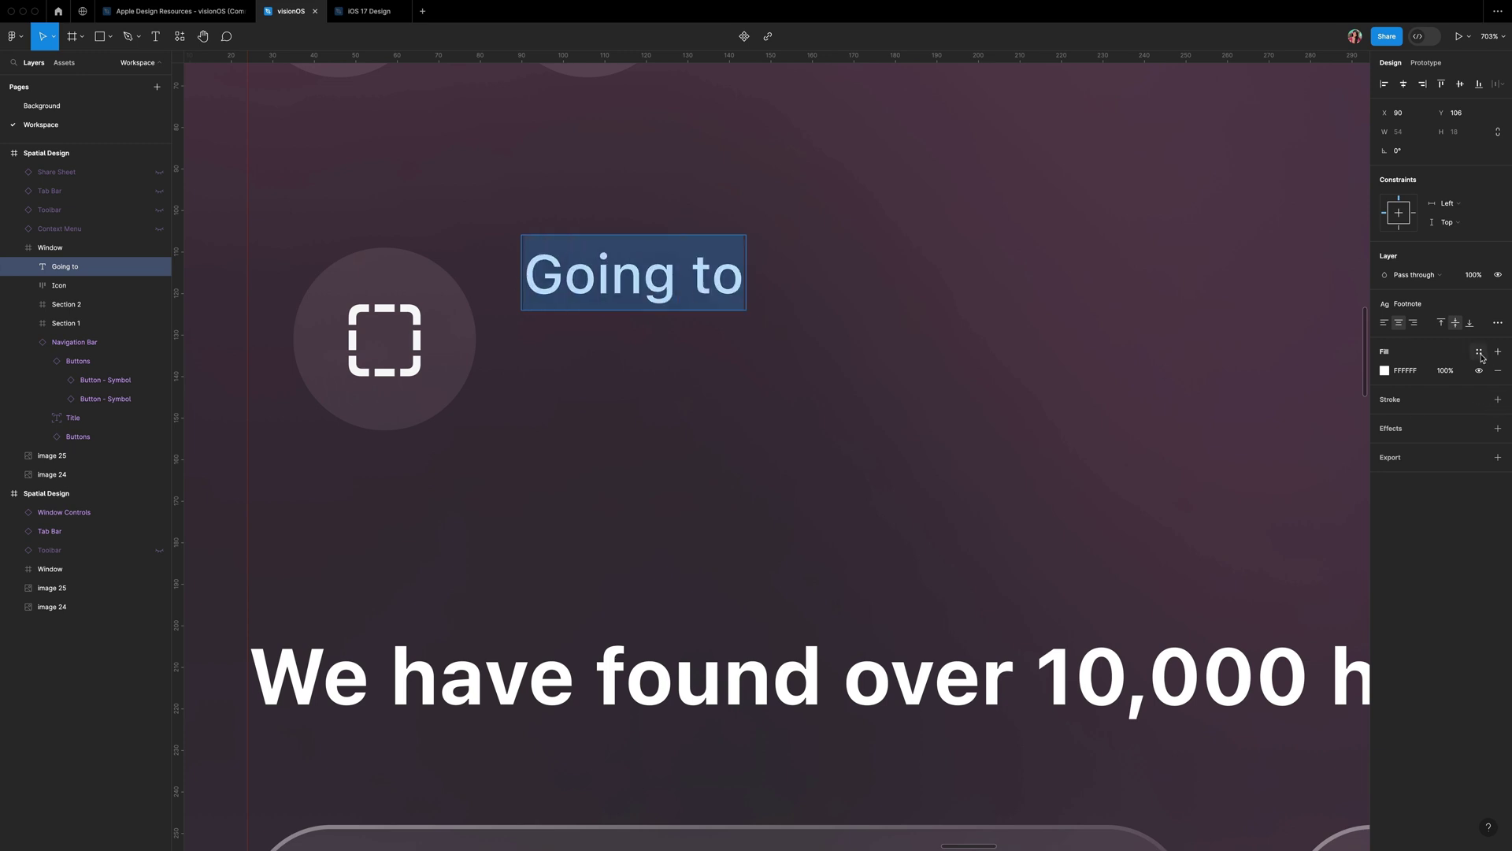
{"action": "left_click", "coordinate": [1481, 352]}
{"action": "scroll", "coordinate": [1292, 489], "scroll_direction": "down", "scroll_amount": 3}
{"action": "left_click", "coordinate": [1277, 518]}
{"action": "key", "text": "Escape"}
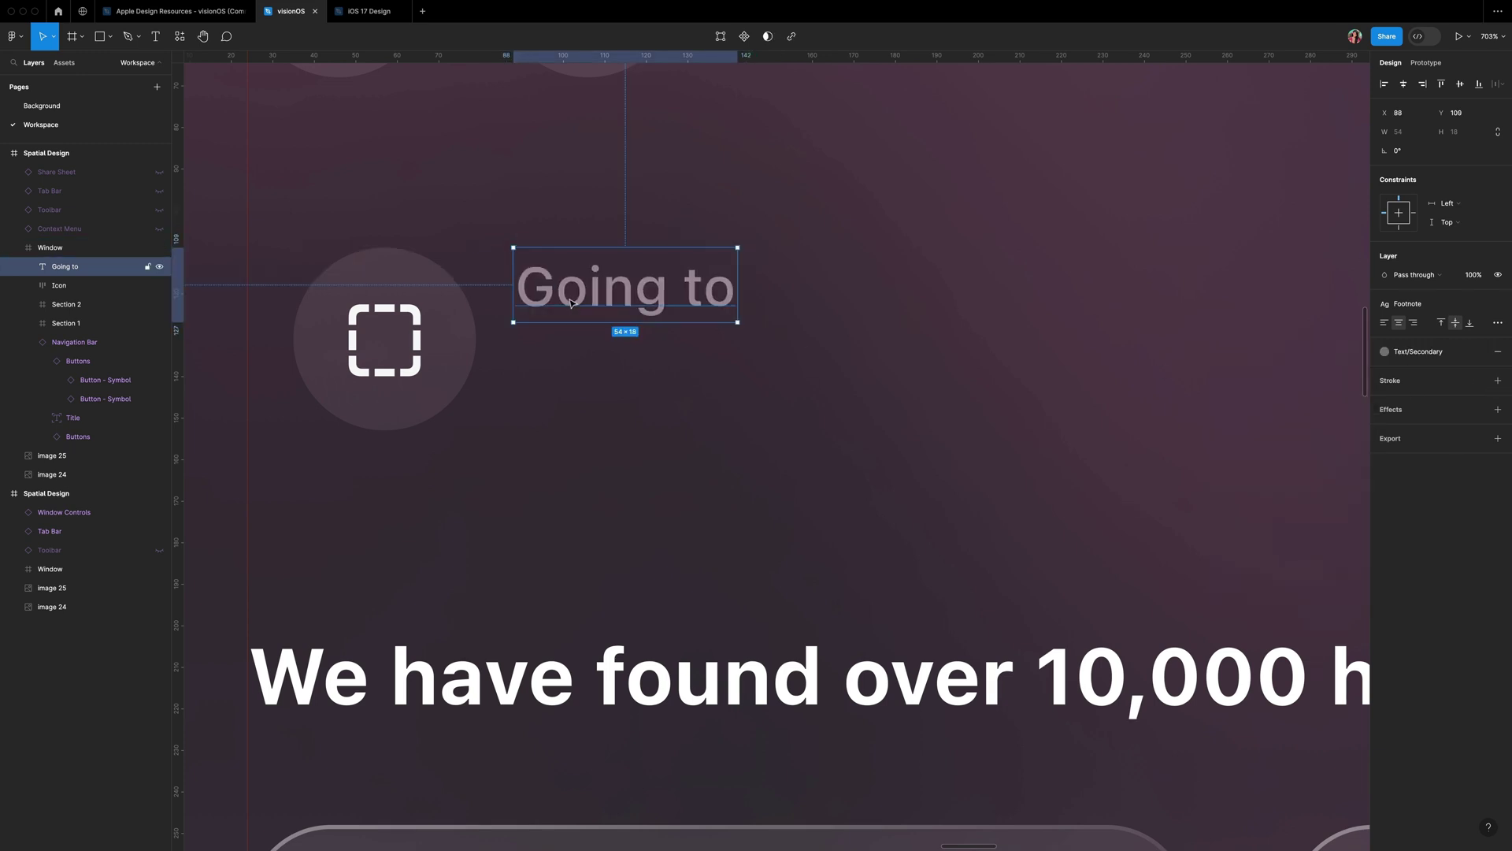
- Duplicate the "Going to" label directly below itself and change the copy's text to "Thailand"
{"action": "left_click_drag", "start_coordinate": [571, 303], "coordinate": [571, 385]}
{"action": "key", "text": "Return"}
{"action": "type", "text": "thAI"}
{"action": "key", "text": "ctrl+a"}
{"action": "type", "text": "Thailand"}
{"action": "key", "text": "ctrl+a"}
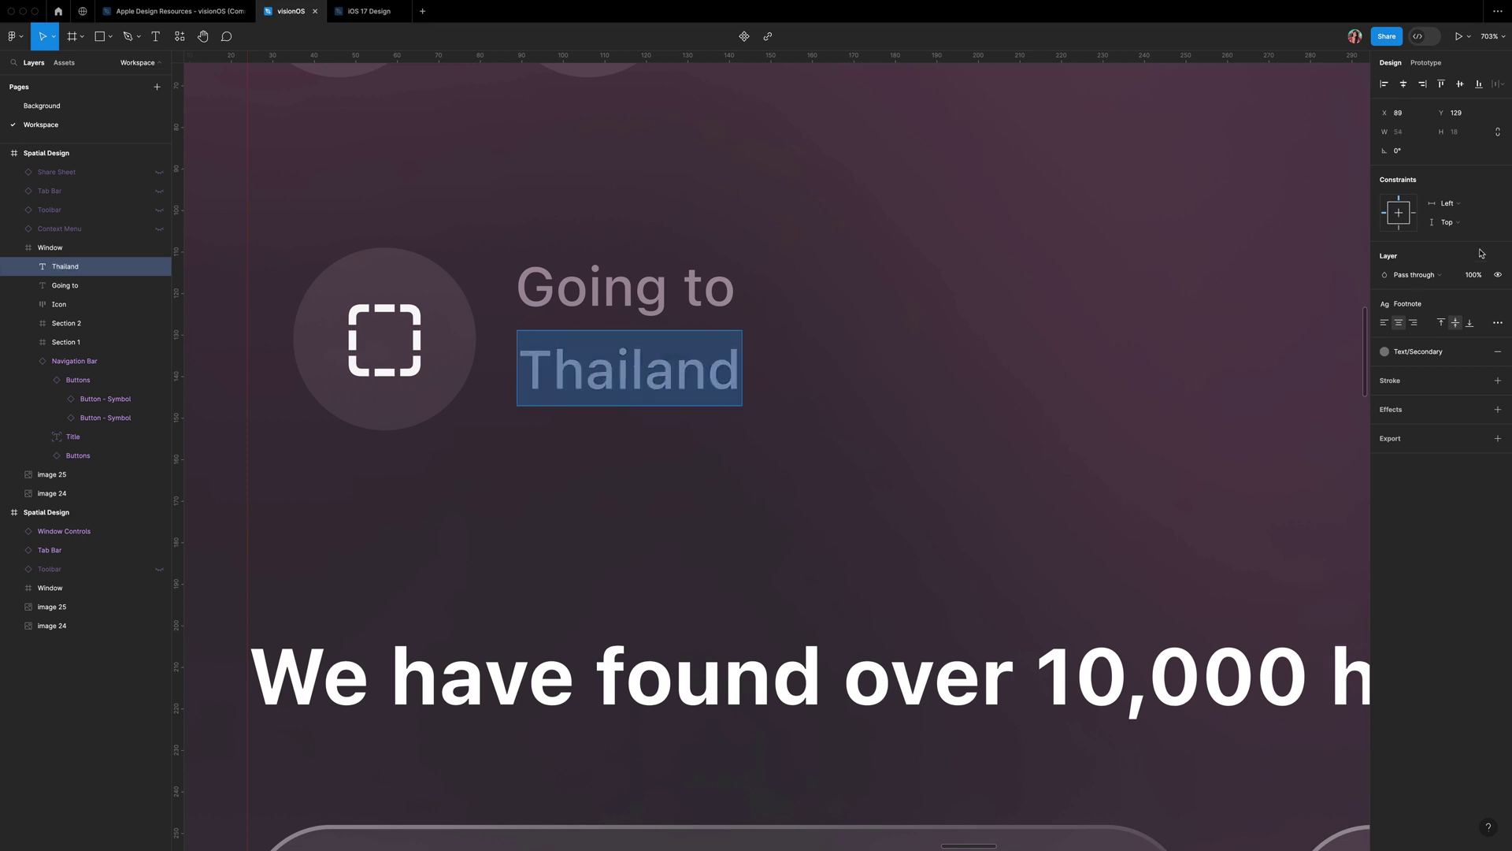
- Apply the Body text style and the Text/Primary color to the "Thailand" text
{"action": "left_click", "coordinate": [1407, 304]}
{"action": "left_click", "coordinate": [1416, 427]}
{"action": "left_click", "coordinate": [1448, 361]}
{"action": "left_click", "coordinate": [1292, 516]}
{"action": "key", "text": "Escape"}
- Stack the "Going to" and "Thailand" labels in a vertical, left-aligned auto layout with spacing 4 and name it Destination
{"action": "left_click_drag", "start_coordinate": [567, 372], "coordinate": [576, 372]}
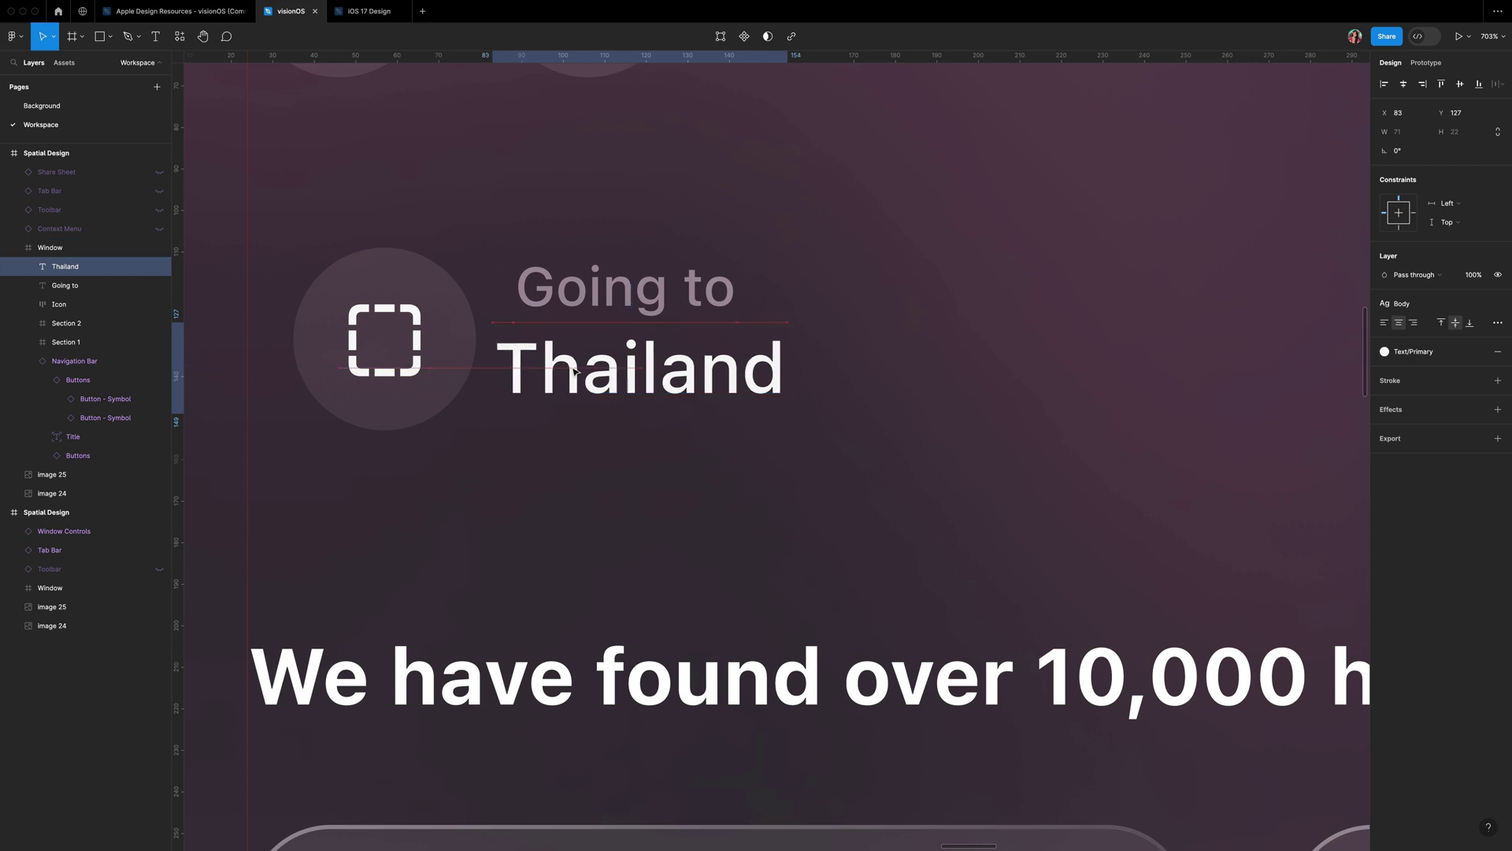
{"action": "left_click", "coordinate": [572, 297], "text": "shift"}
{"action": "key", "text": "shift+a"}
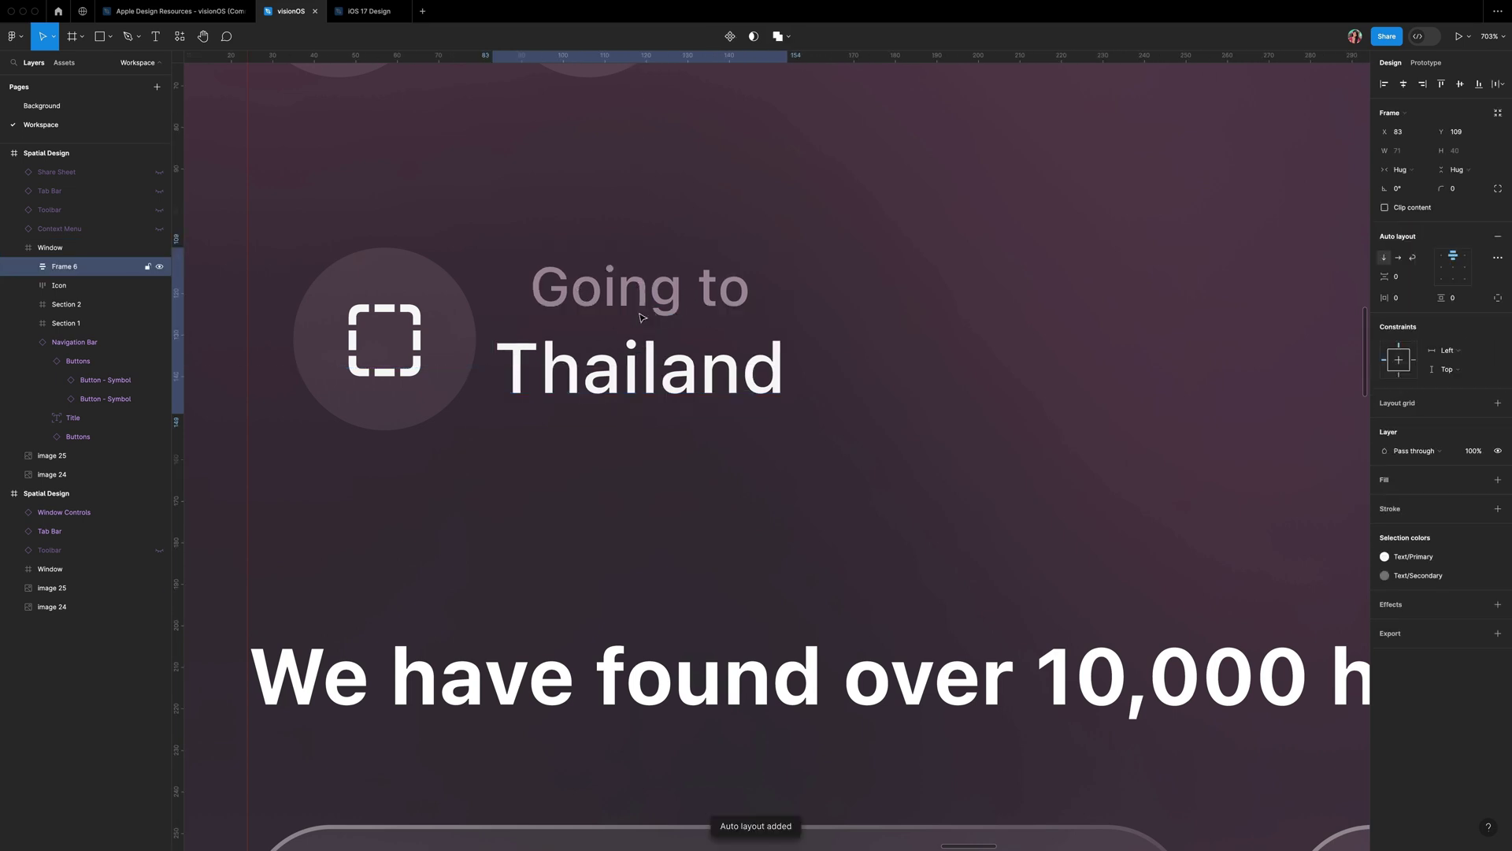
{"action": "left_click", "coordinate": [1442, 269]}
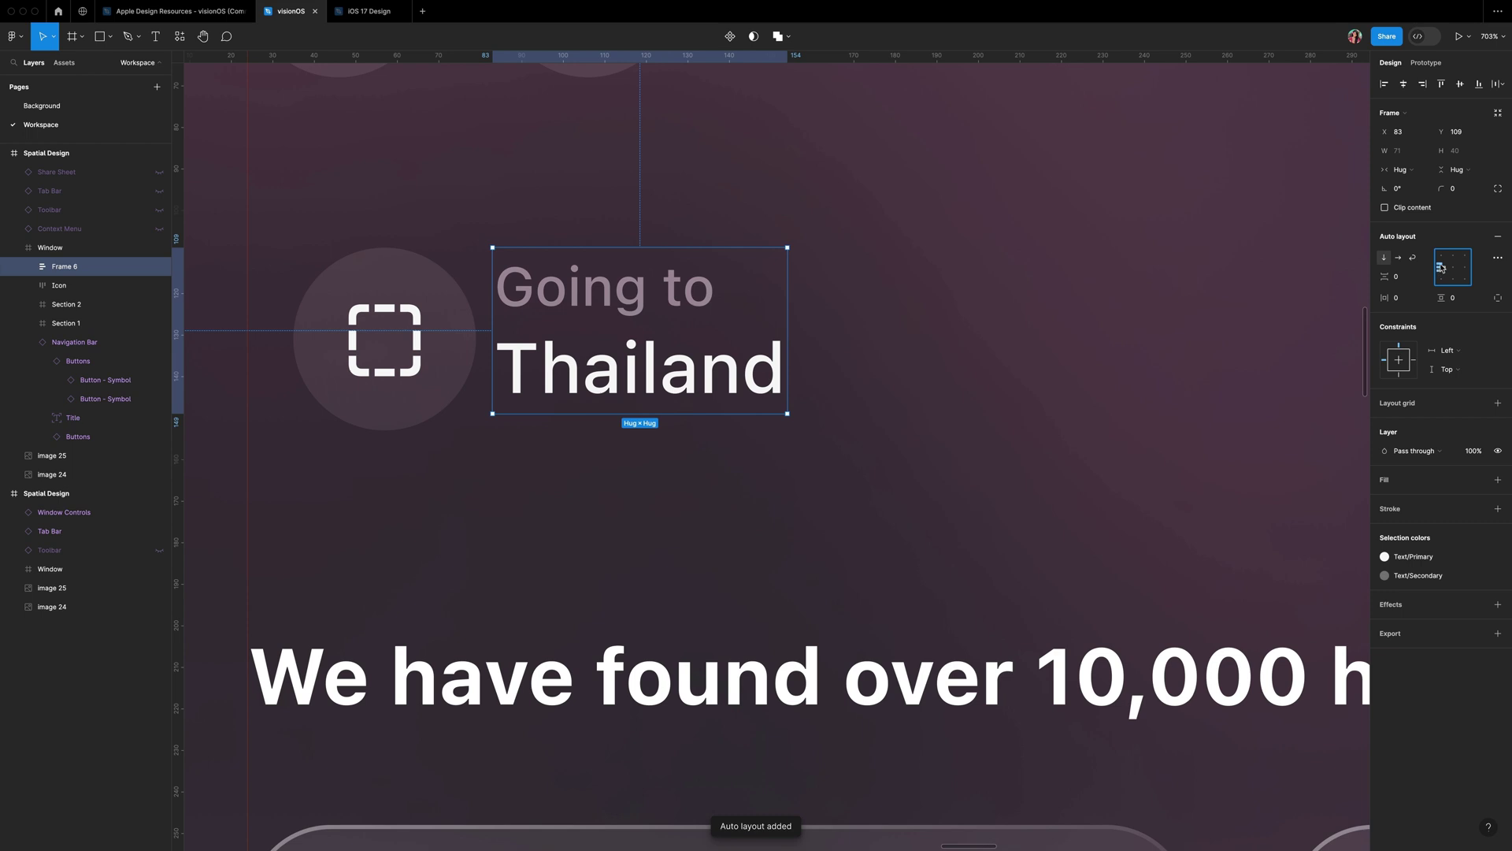
{"action": "left_click", "coordinate": [1408, 278]}
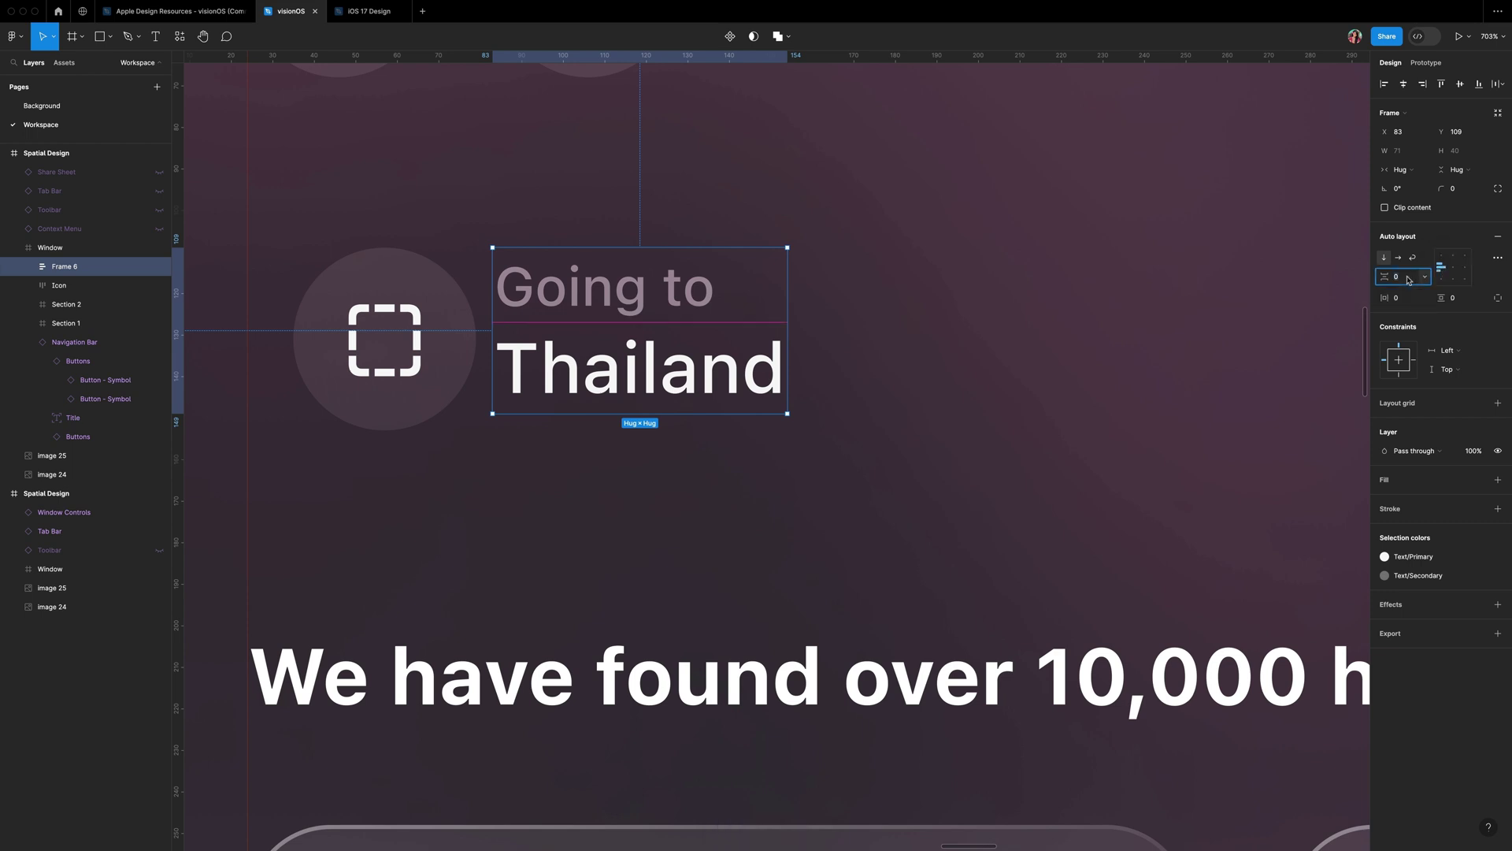
{"action": "type", "text": "4"}
{"action": "key", "text": "Return"}
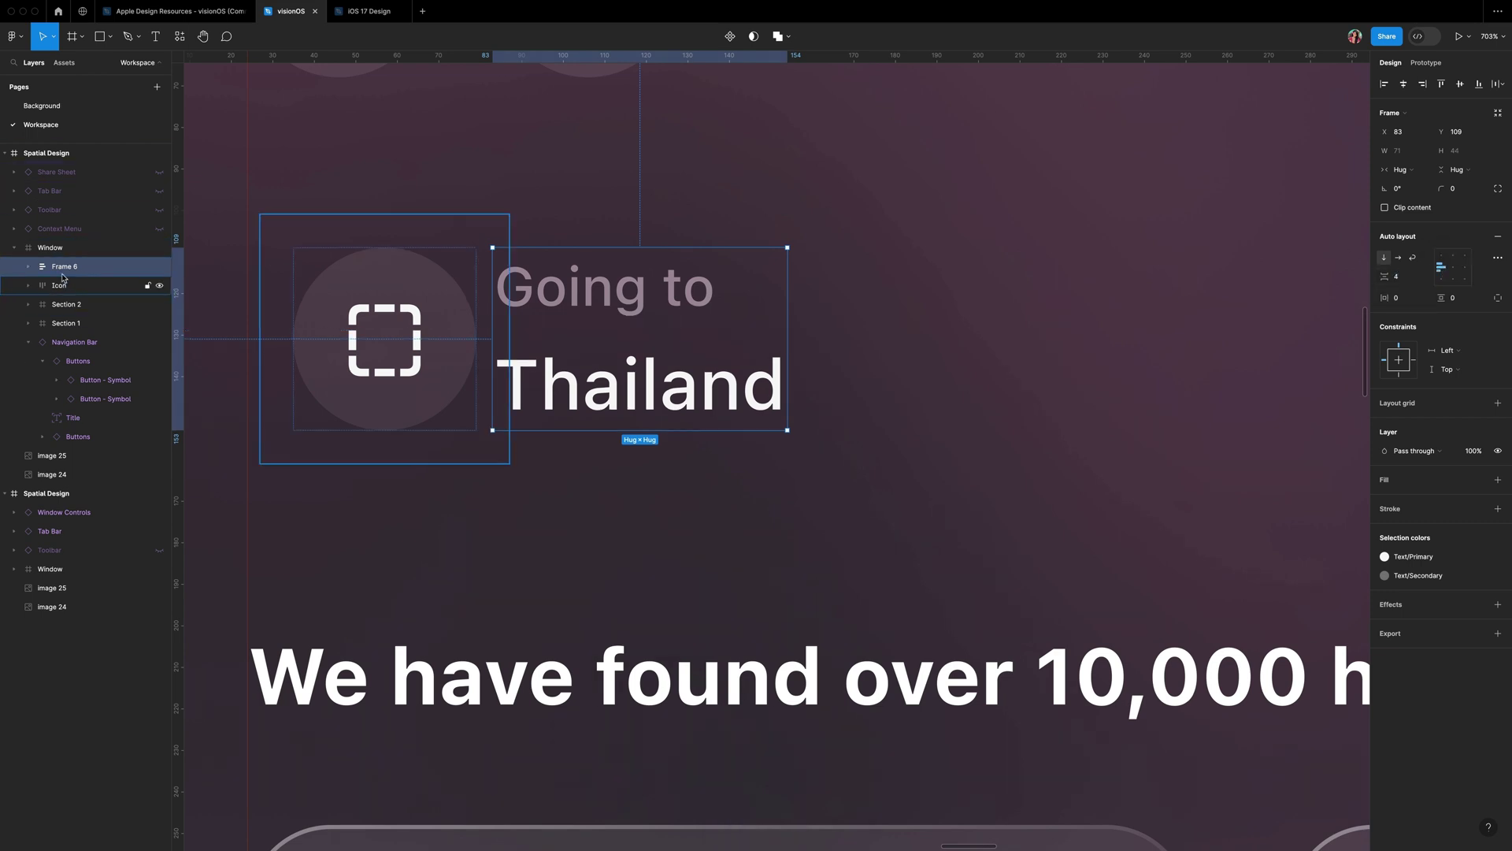
{"action": "double_click", "coordinate": [67, 268]}
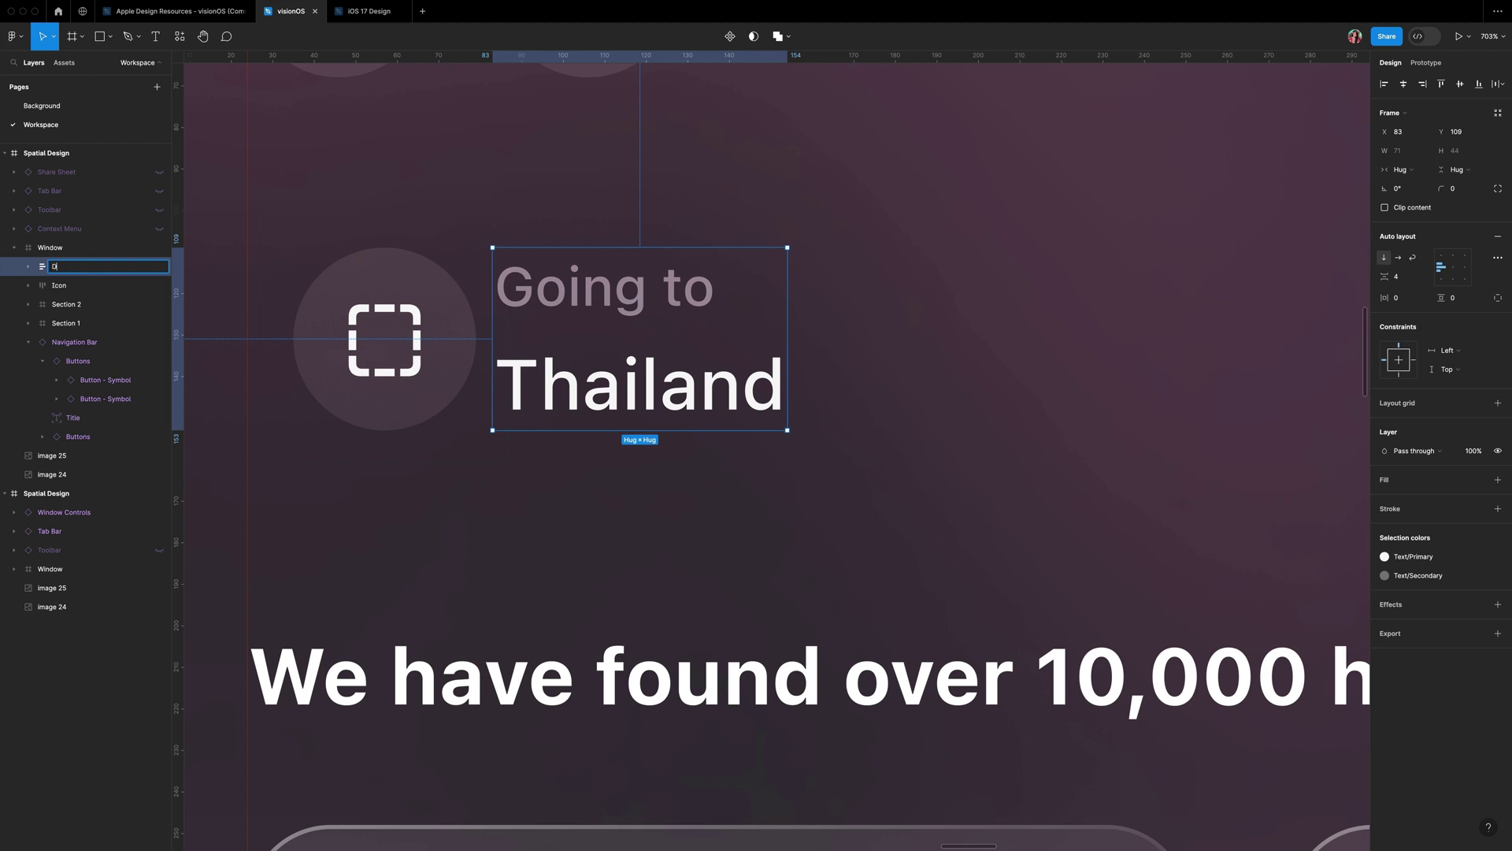
{"action": "key", "text": "Return"}
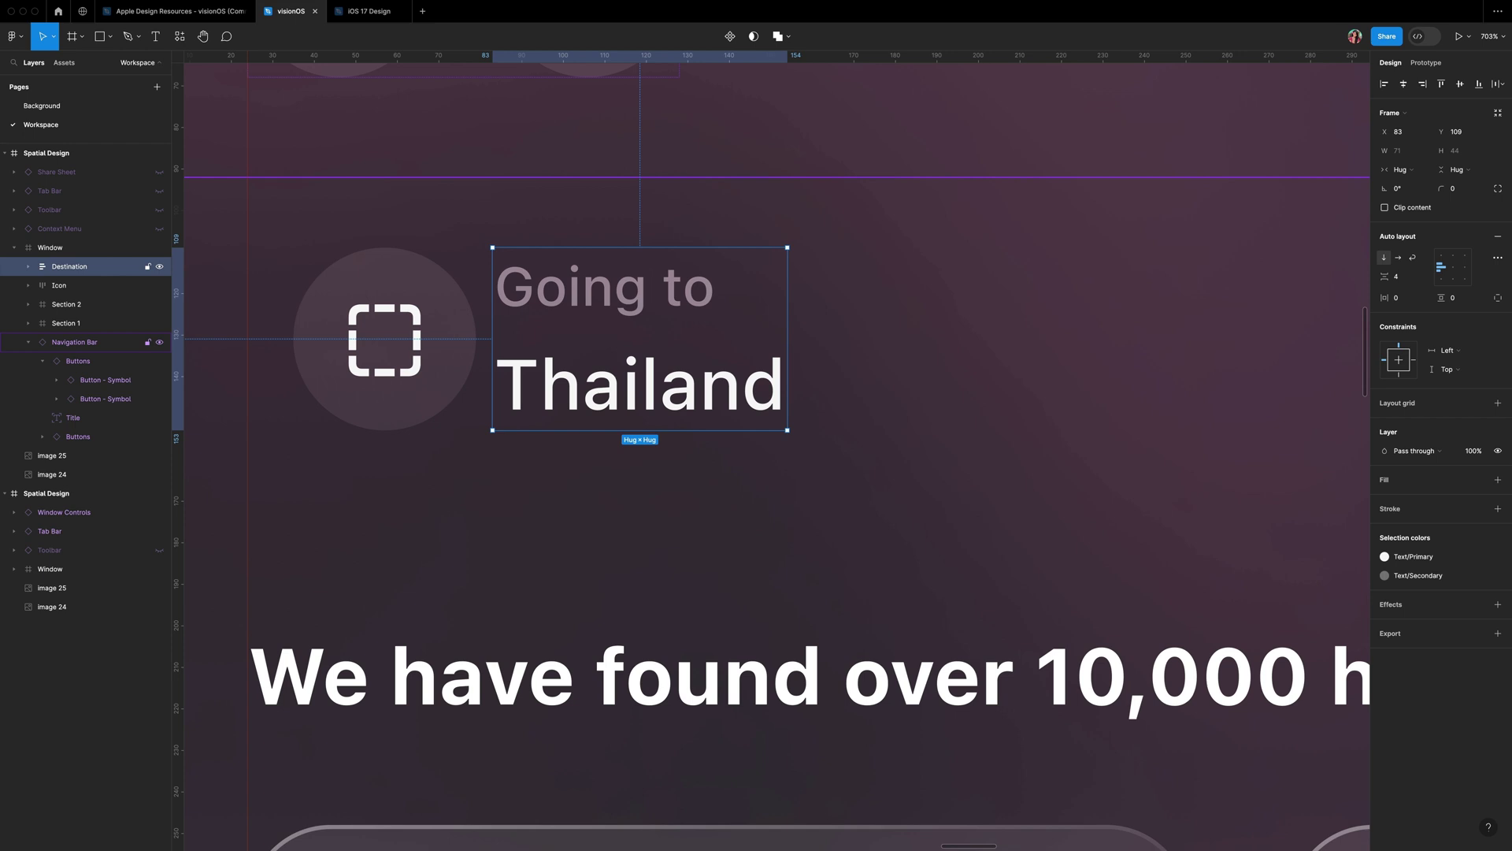
- Combine the Destination frame and the Icon frame in a horizontal auto layout and set its width to 291
{"action": "left_click", "coordinate": [63, 284], "text": "shift"}
{"action": "key", "text": "shift+a"}
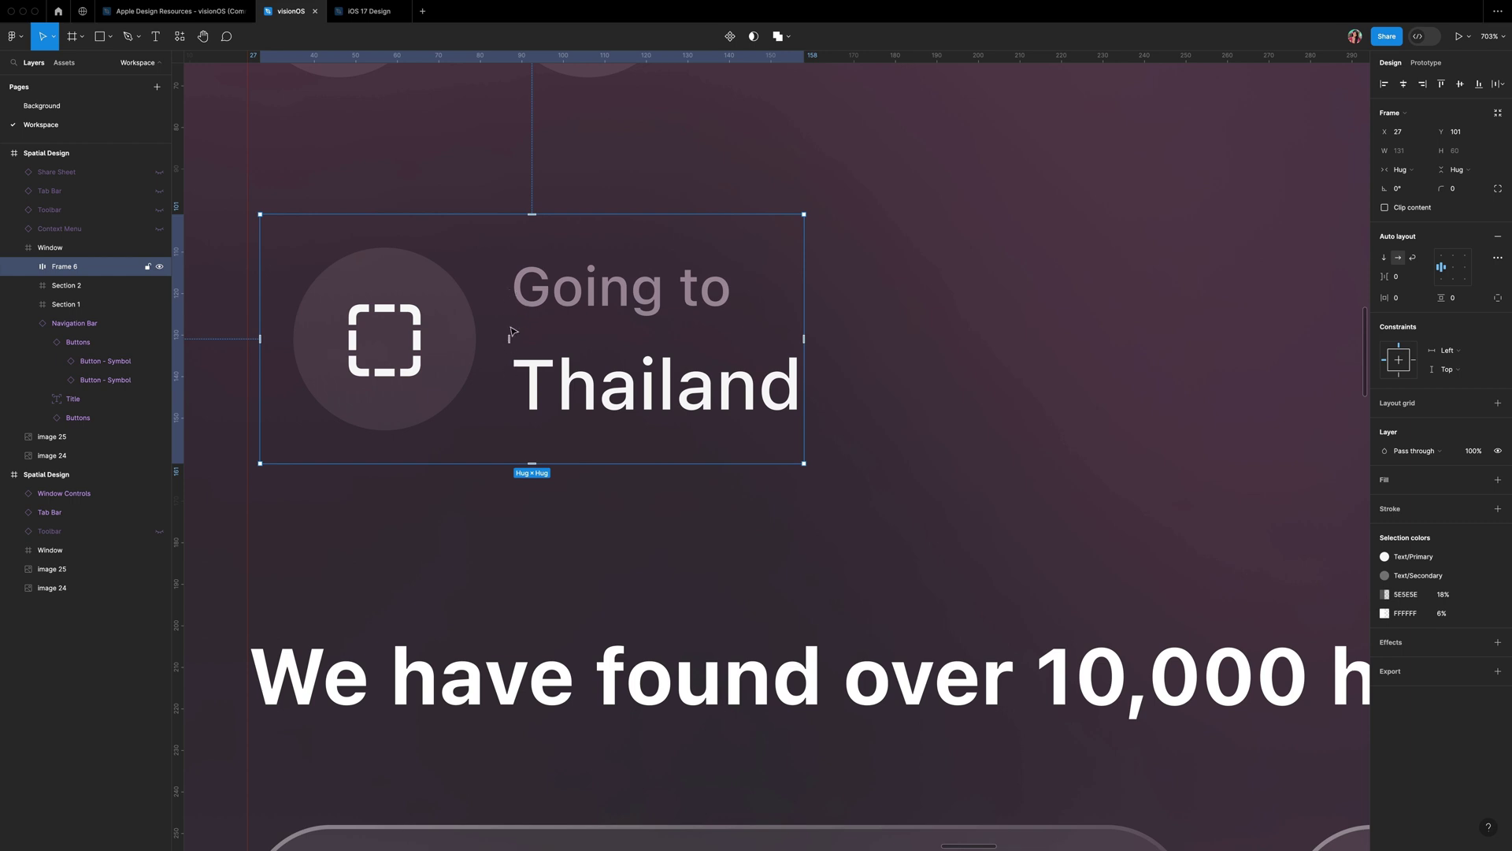
{"action": "left_click", "coordinate": [1424, 150]}
{"action": "left_click", "coordinate": [1418, 156]}
{"action": "type", "text": "291"}
{"action": "key", "text": "Return"}
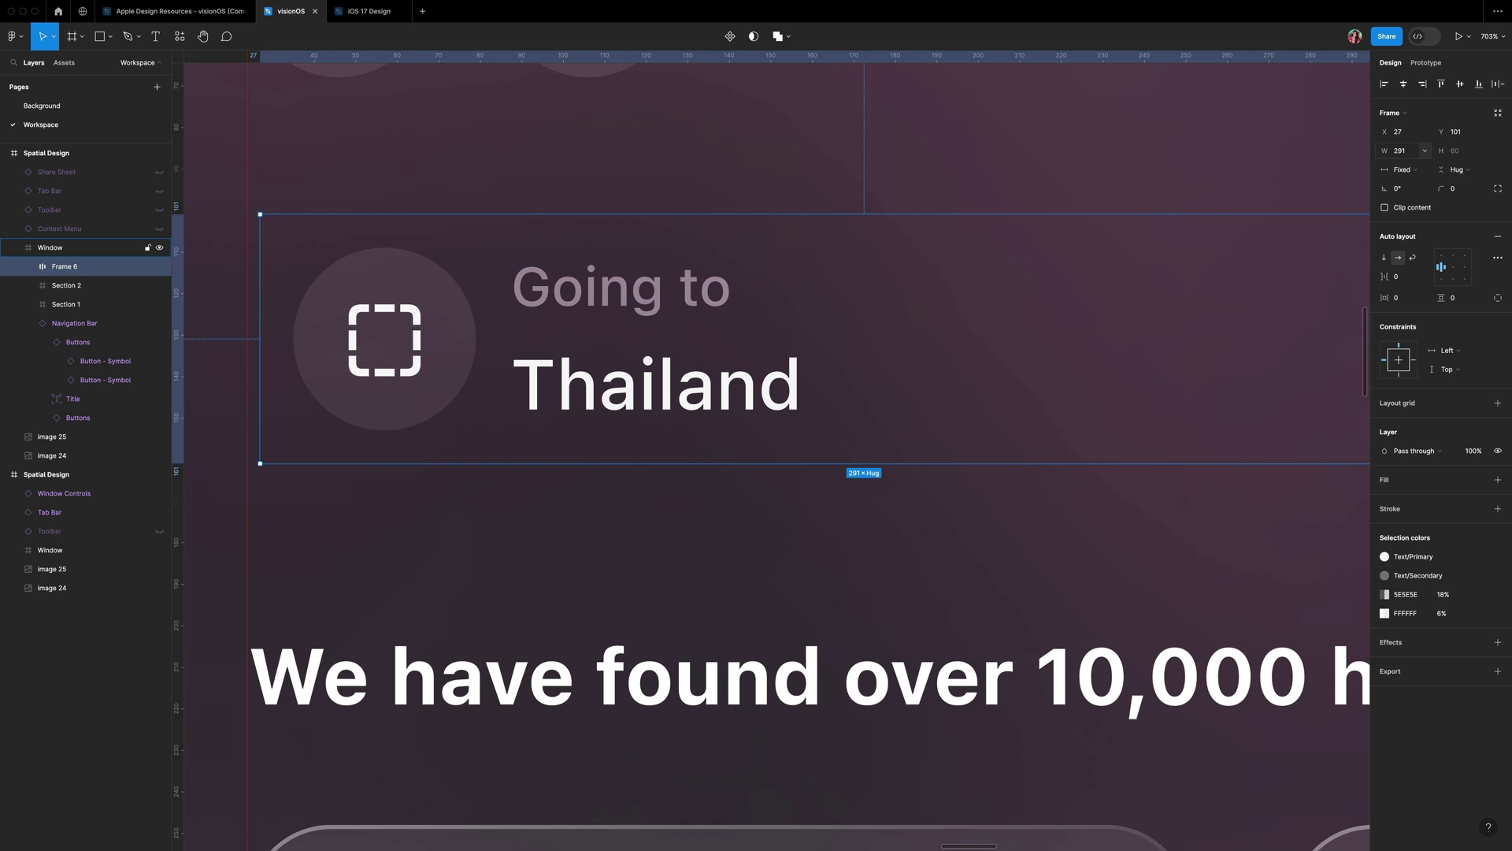
- Apply the Views/Lighter fill to the destination field and set its corner radius to 100
{"action": "scroll", "coordinate": [990, 200], "scroll_direction": "down", "scroll_amount": 5}
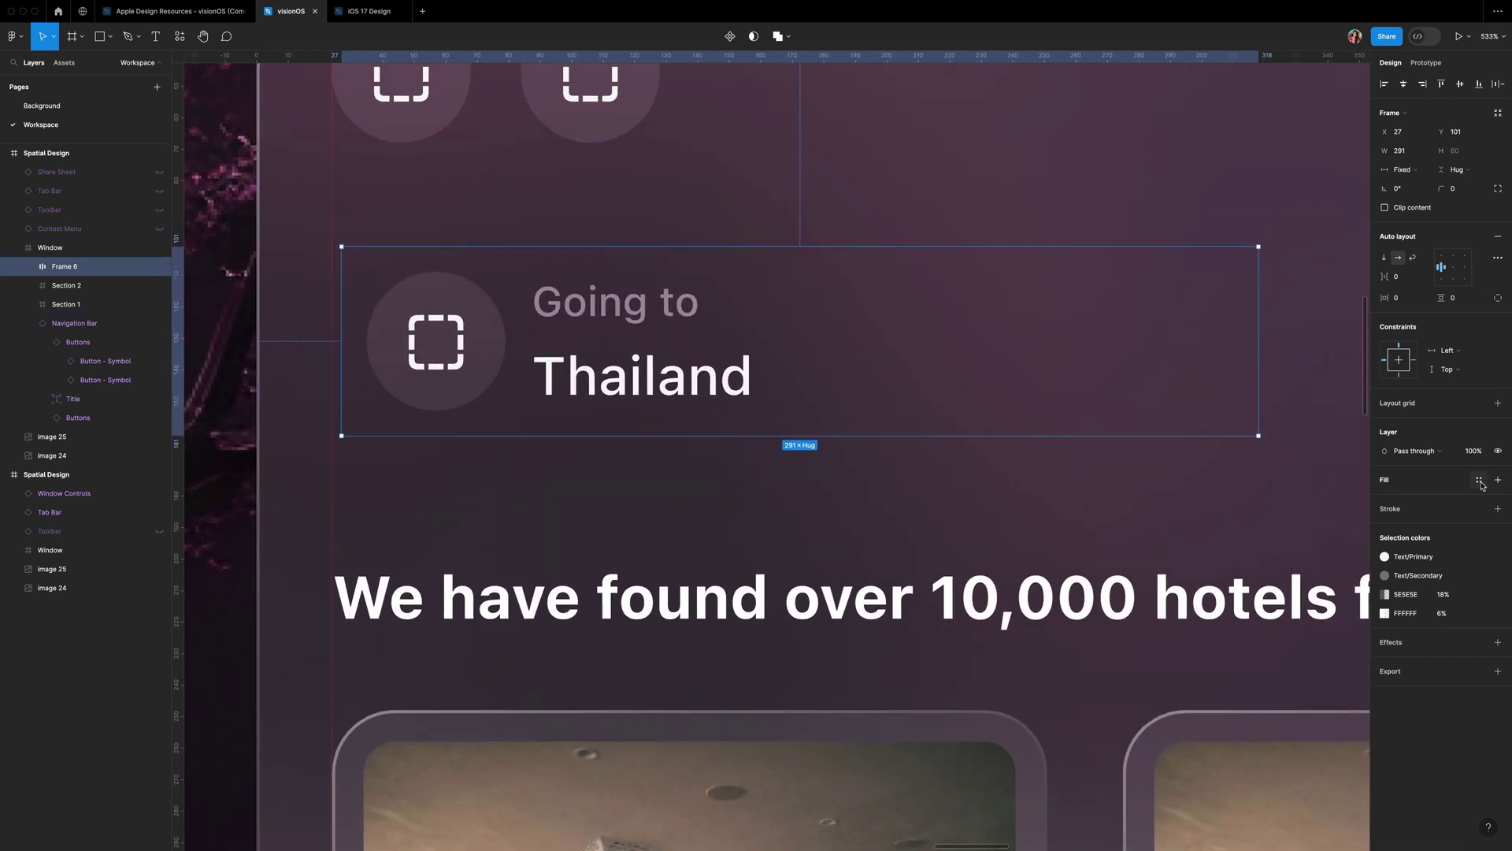
{"action": "left_click", "coordinate": [1480, 480]}
{"action": "type", "text": "LIGHT"}
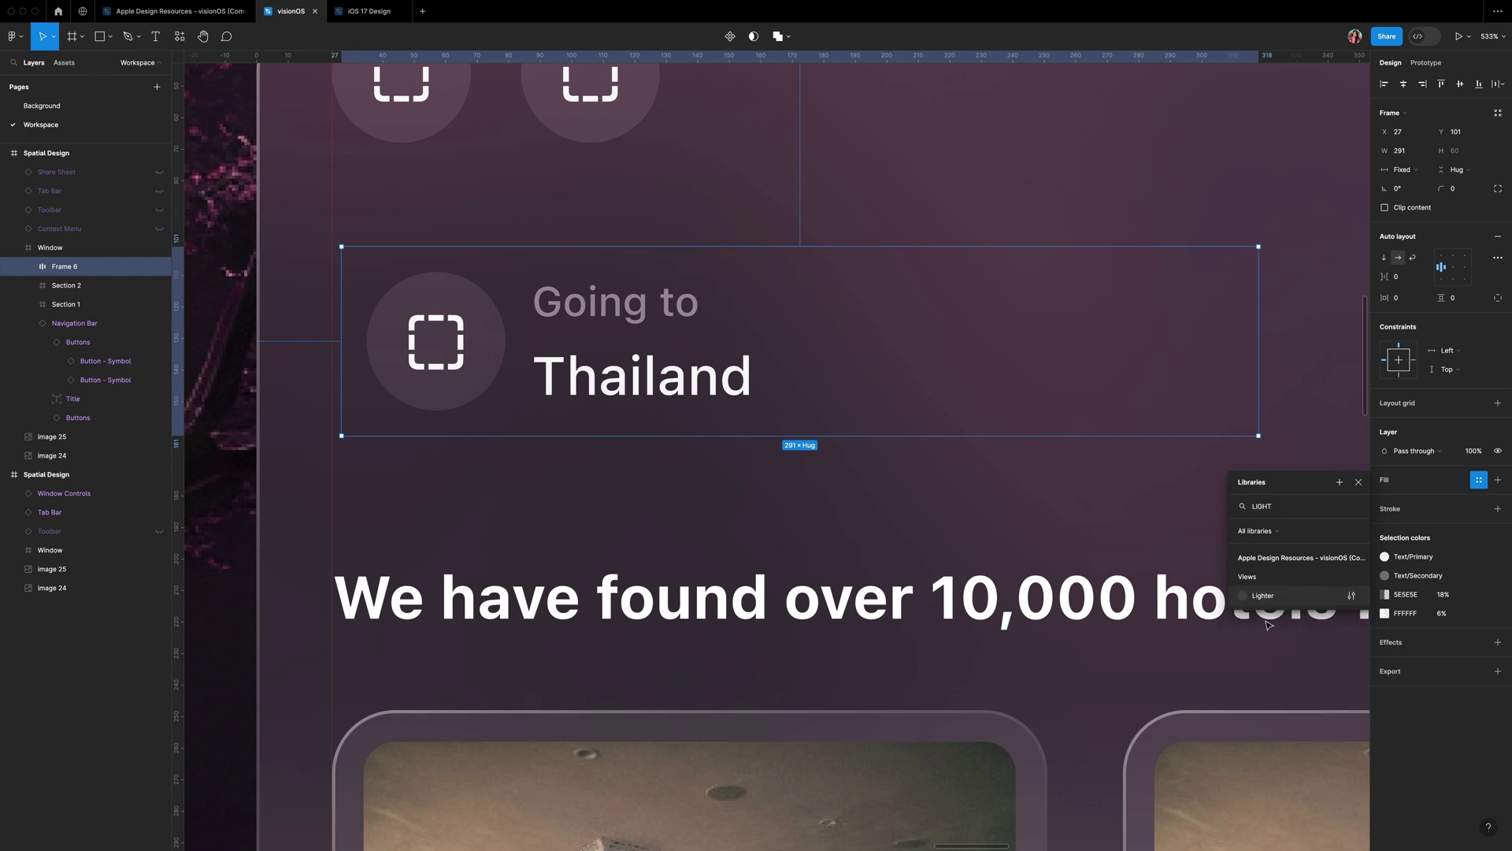
{"action": "left_click", "coordinate": [1264, 596]}
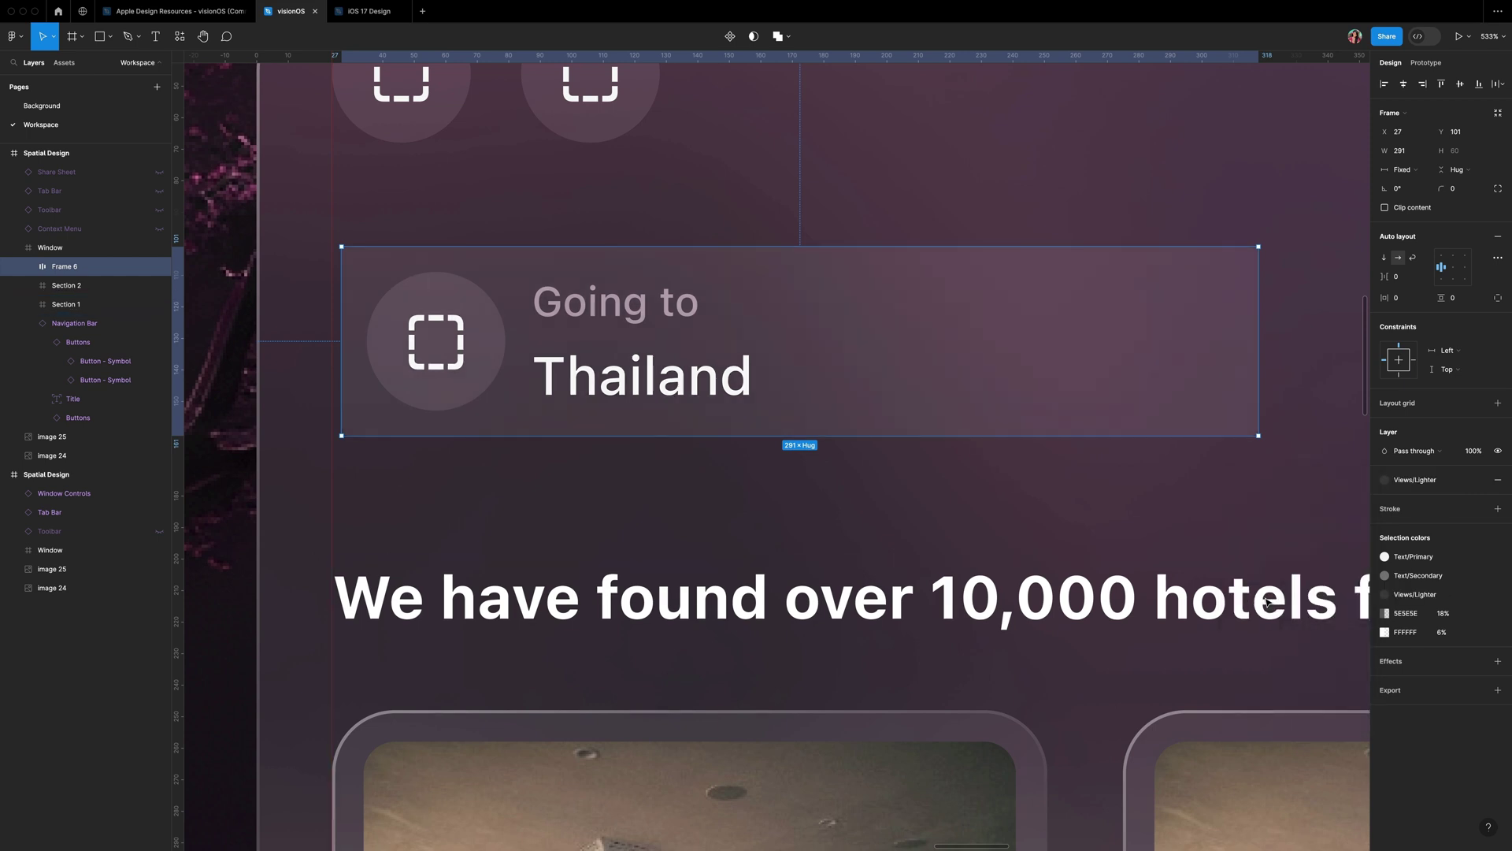
{"action": "left_click", "coordinate": [1464, 189]}
{"action": "key", "text": "Return"}
{"action": "left_click", "coordinate": [850, 516]}
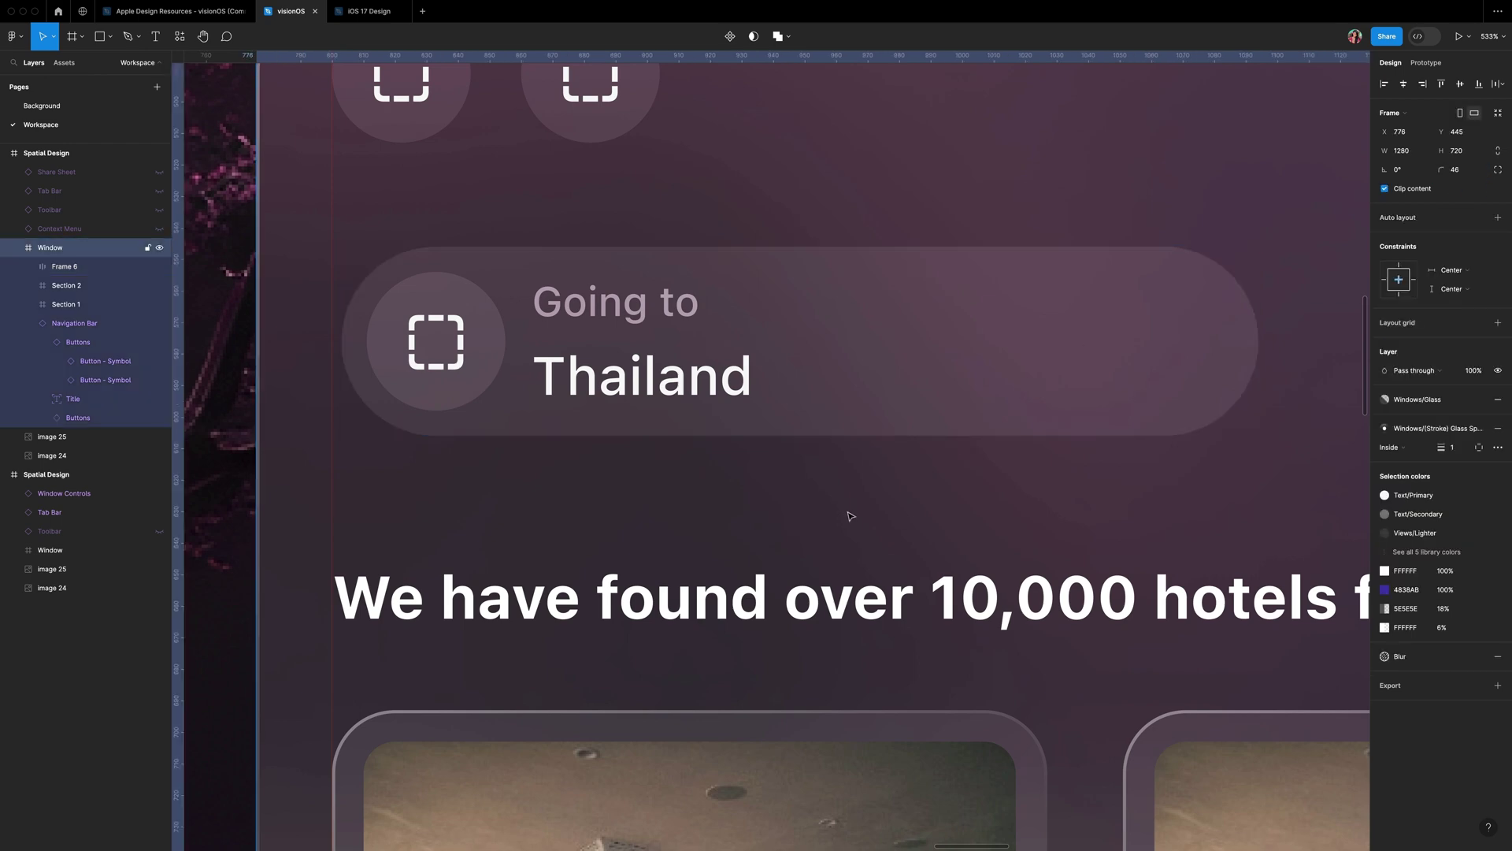
- Duplicate the destination field three times within the Window frame
{"action": "key", "text": "shift+2"}
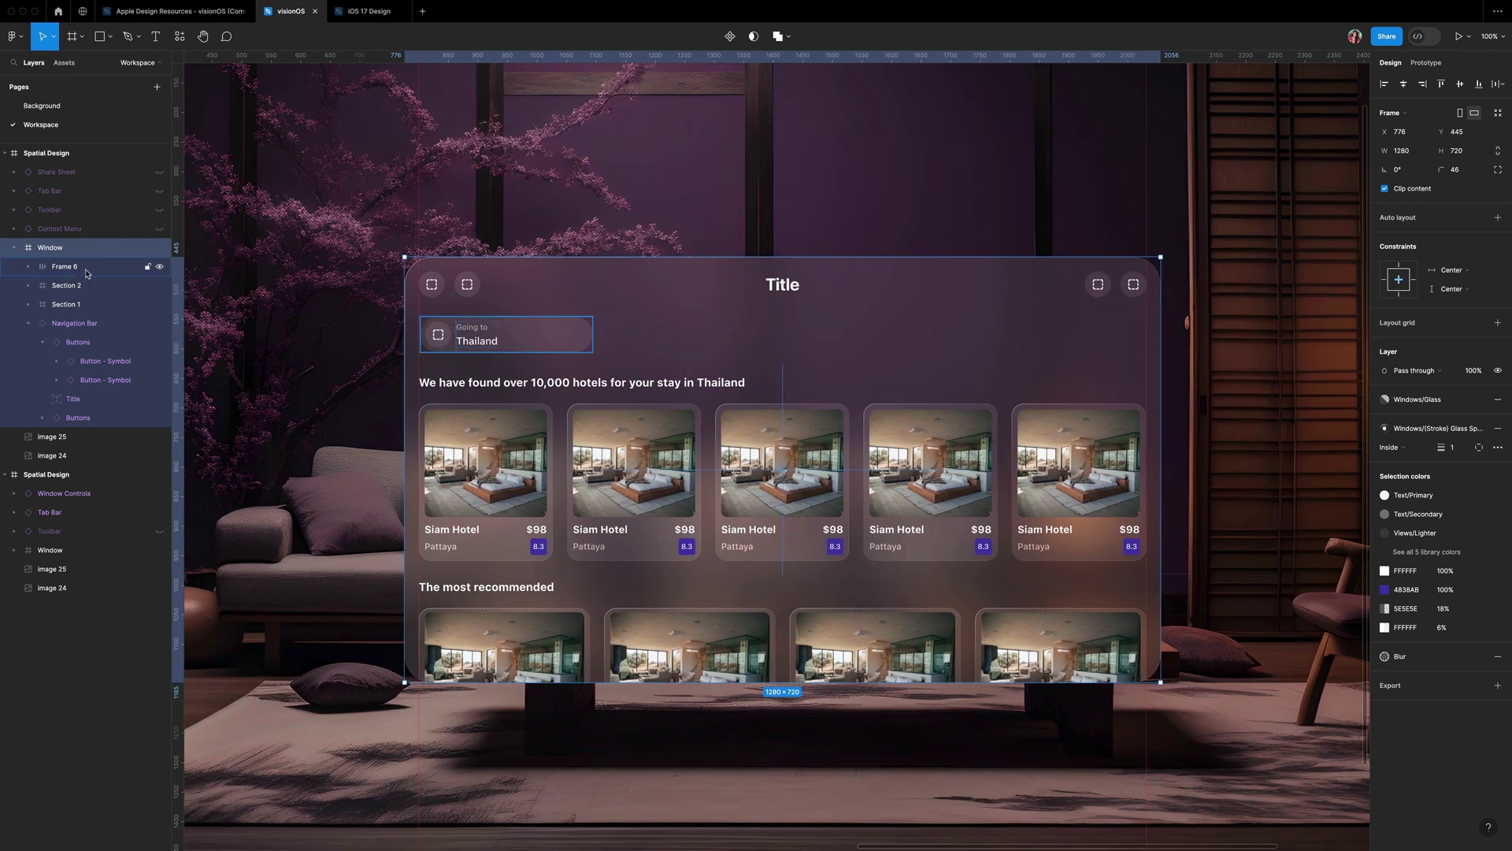
{"action": "left_click", "coordinate": [87, 273]}
{"action": "key", "text": "ctrl+d"}
{"action": "key", "text": "ctrl+d"}
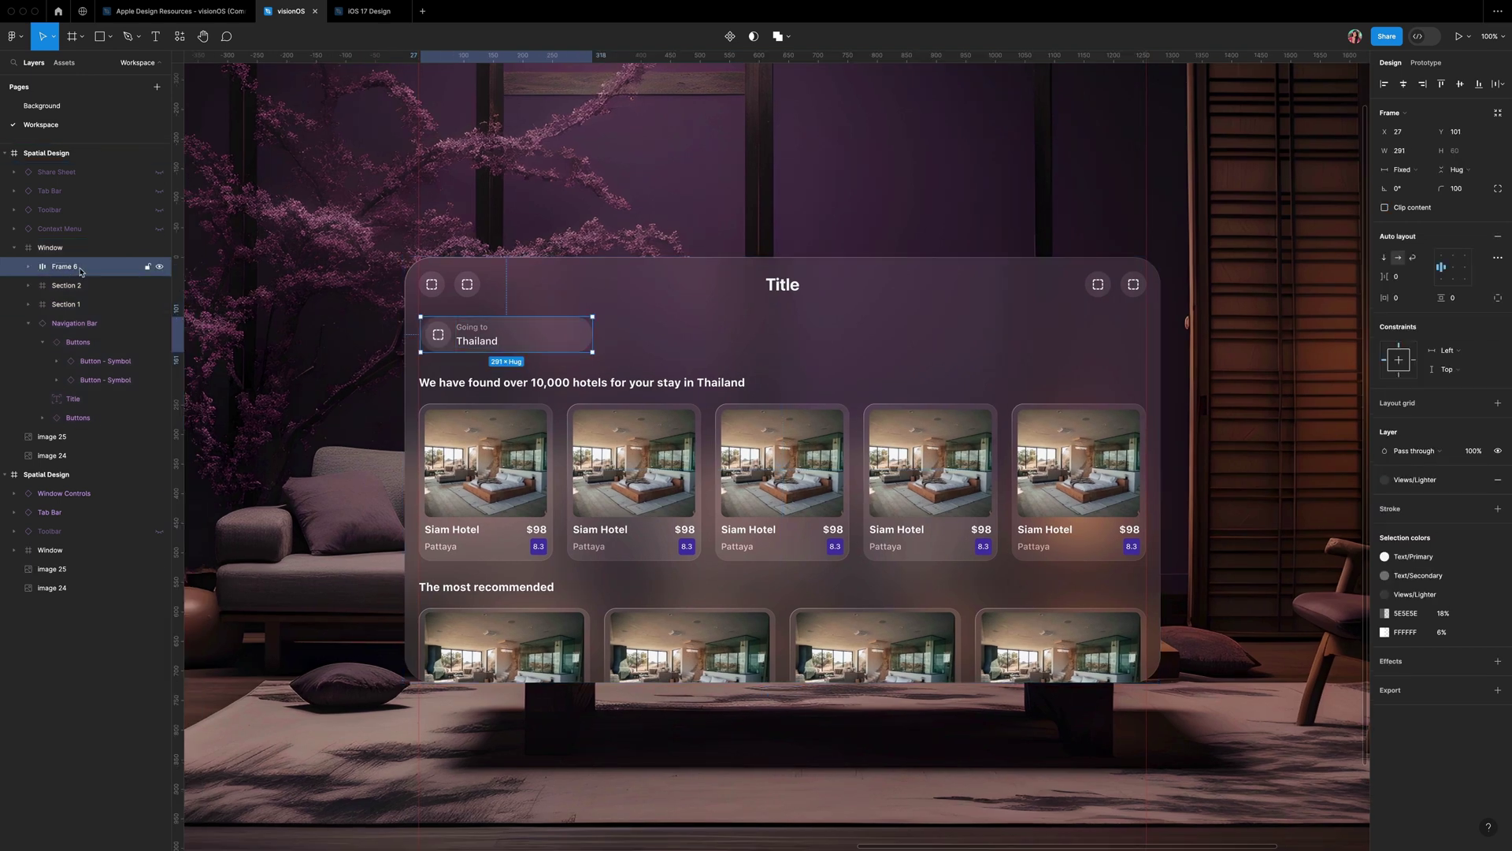
- Arrange the four destination fields in a horizontal auto layout row with spacing 16
{"action": "left_click", "coordinate": [65, 304], "text": "shift"}
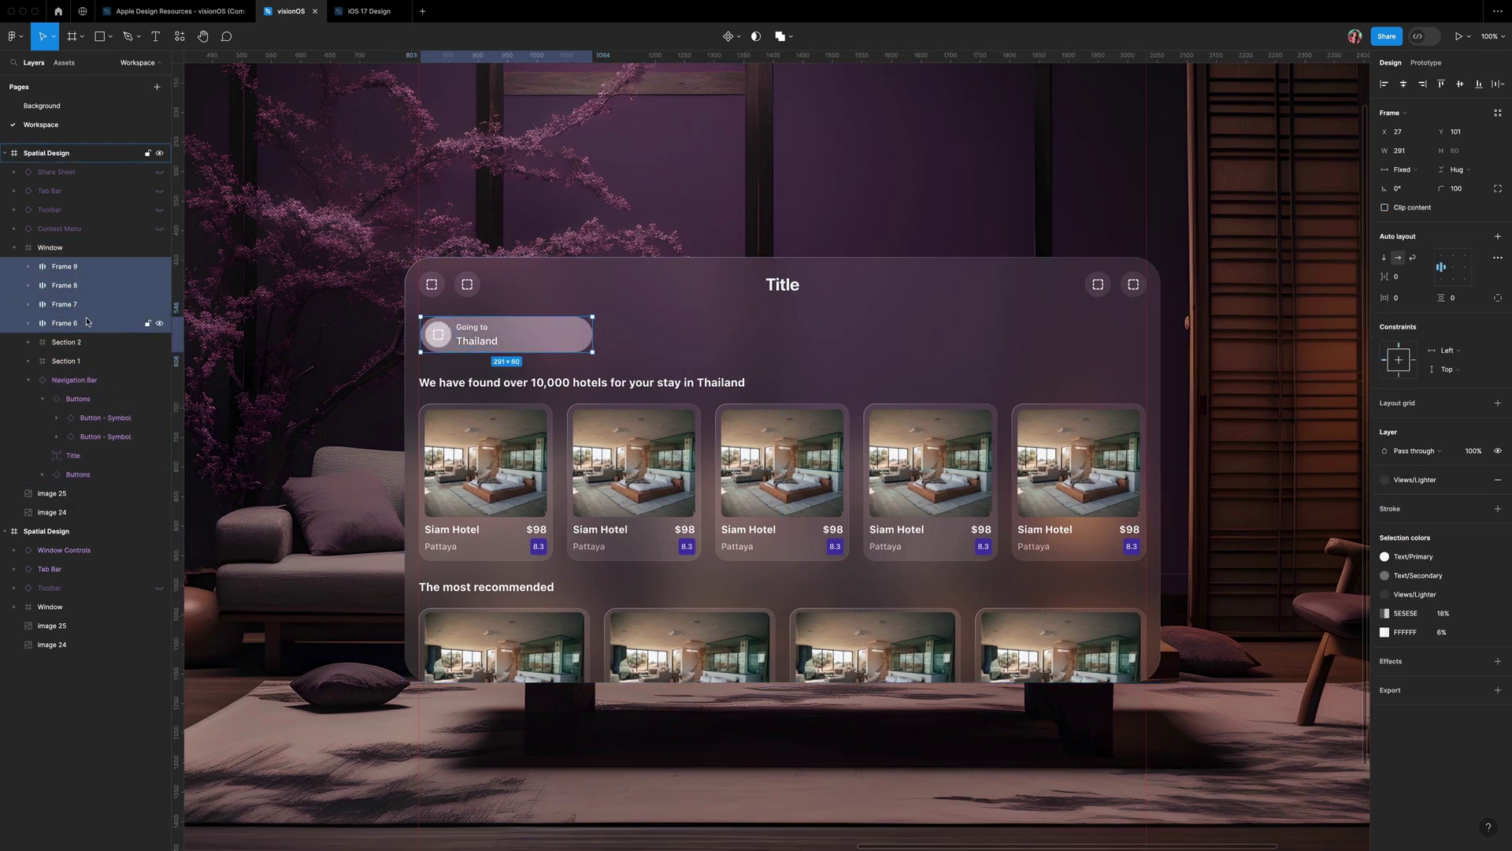
{"action": "key", "text": "shift+a"}
{"action": "left_click", "coordinate": [1399, 259]}
{"action": "left_click", "coordinate": [1406, 281]}
{"action": "type", "text": "1"}
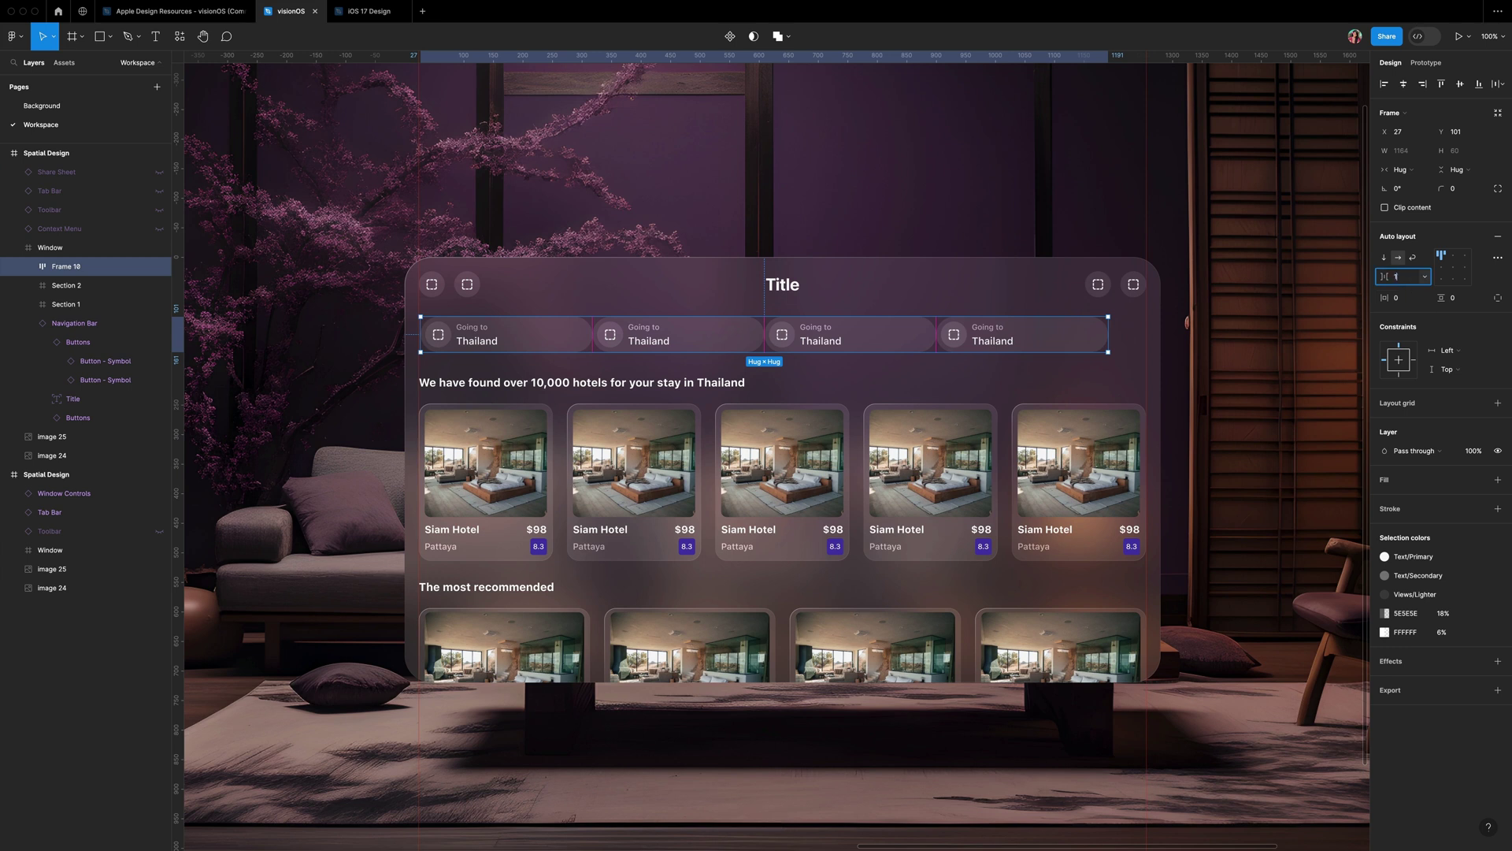
{"action": "type", "text": "6"}
{"action": "key", "text": "Return"}
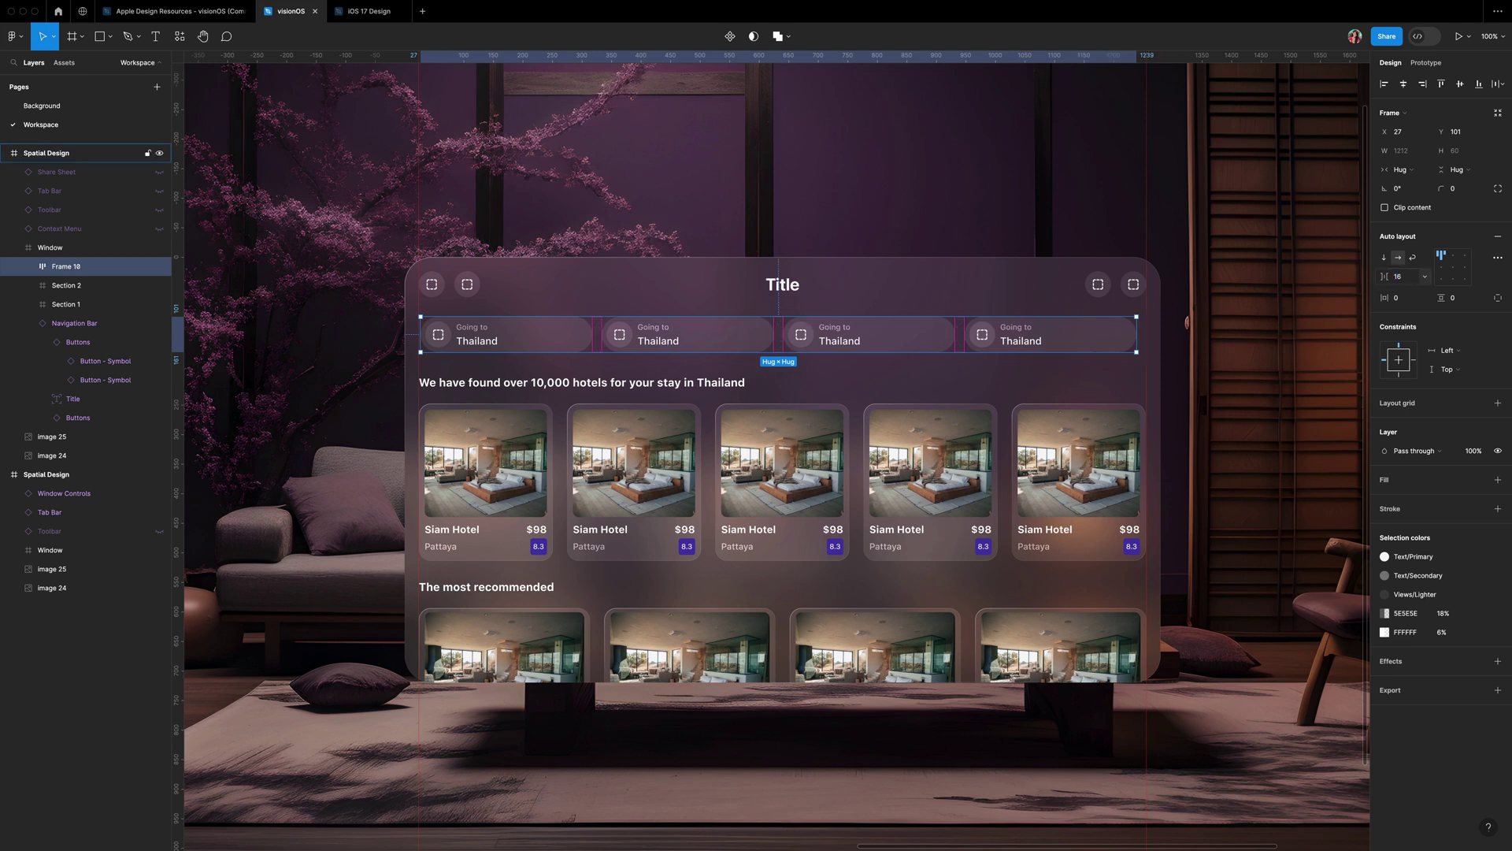
- Set the row's horizontal and vertical padding to 10 and center its contents
{"action": "left_click", "coordinate": [1402, 300]}
{"action": "type", "text": "10"}
{"action": "key", "text": "Tab"}
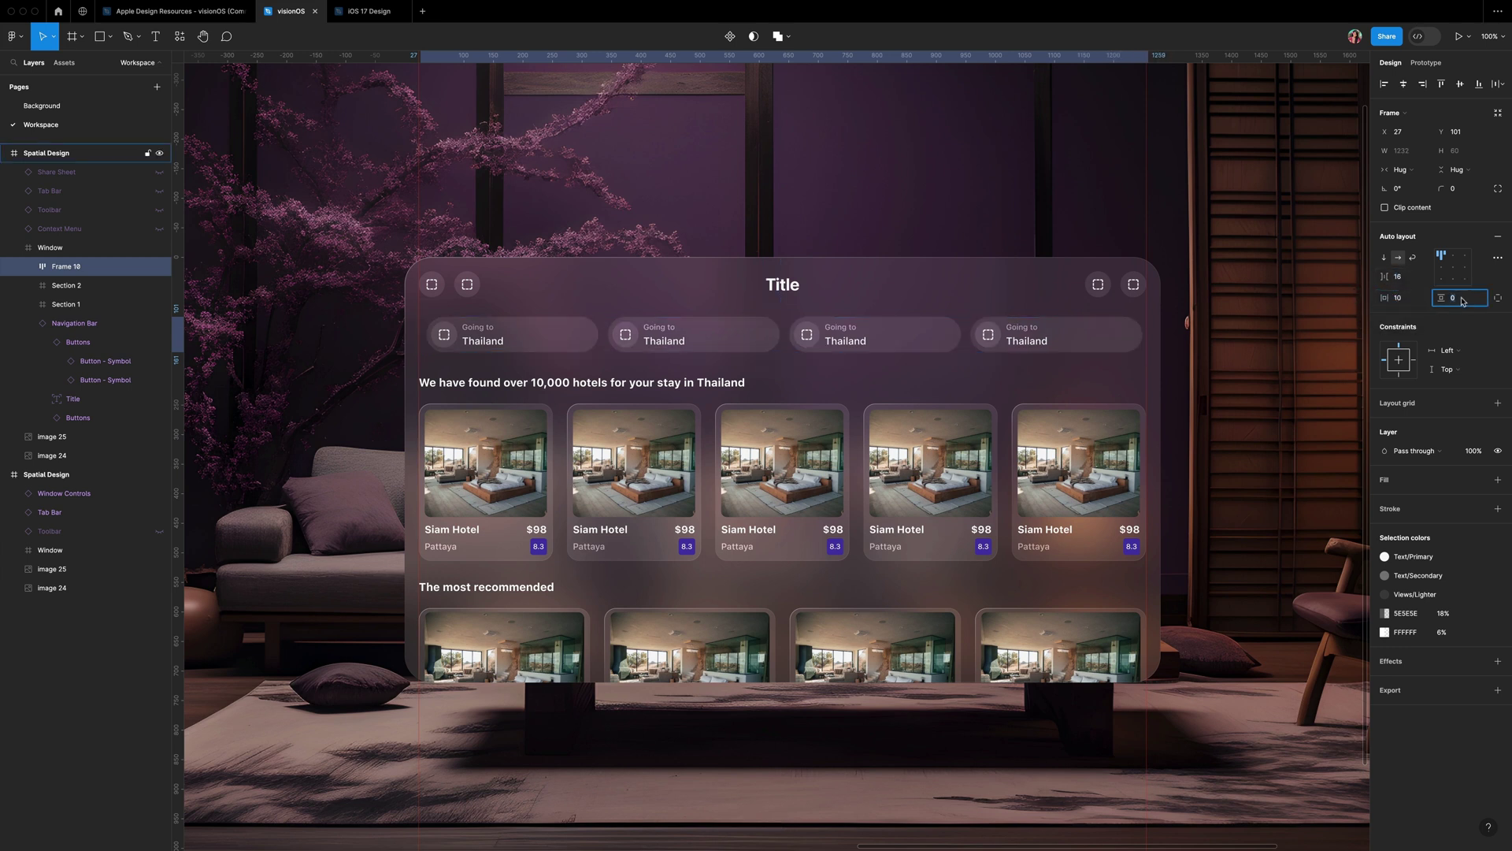
{"action": "type", "text": "10"}
{"action": "key", "text": "Return"}
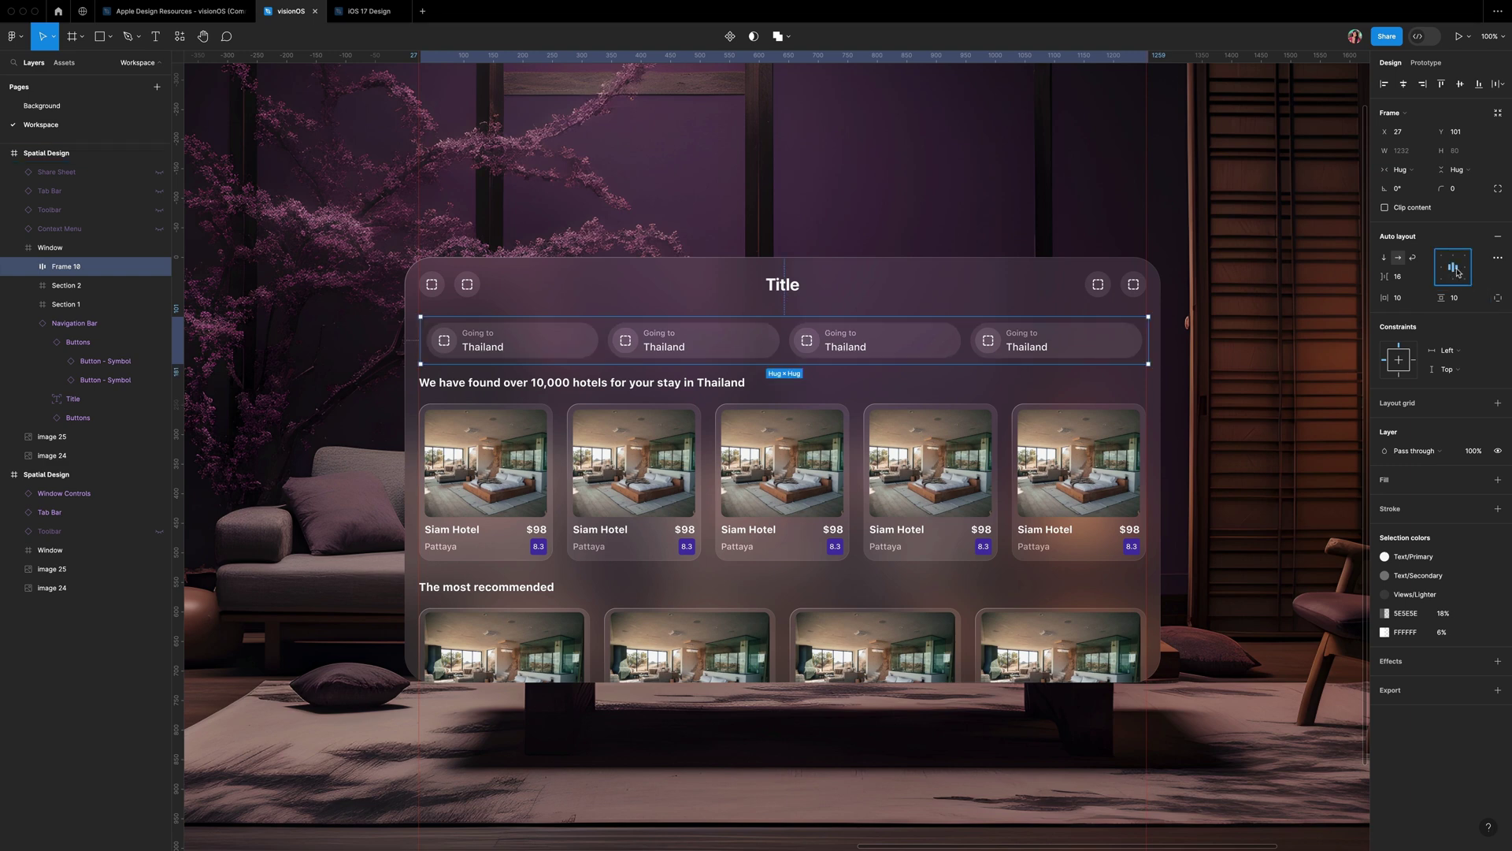
- Apply the Views/Darker fill to the search bar row and compare the row with and without it
{"action": "left_click", "coordinate": [1478, 480]}
{"action": "scroll", "coordinate": [1290, 622], "scroll_direction": "down", "scroll_amount": 5}
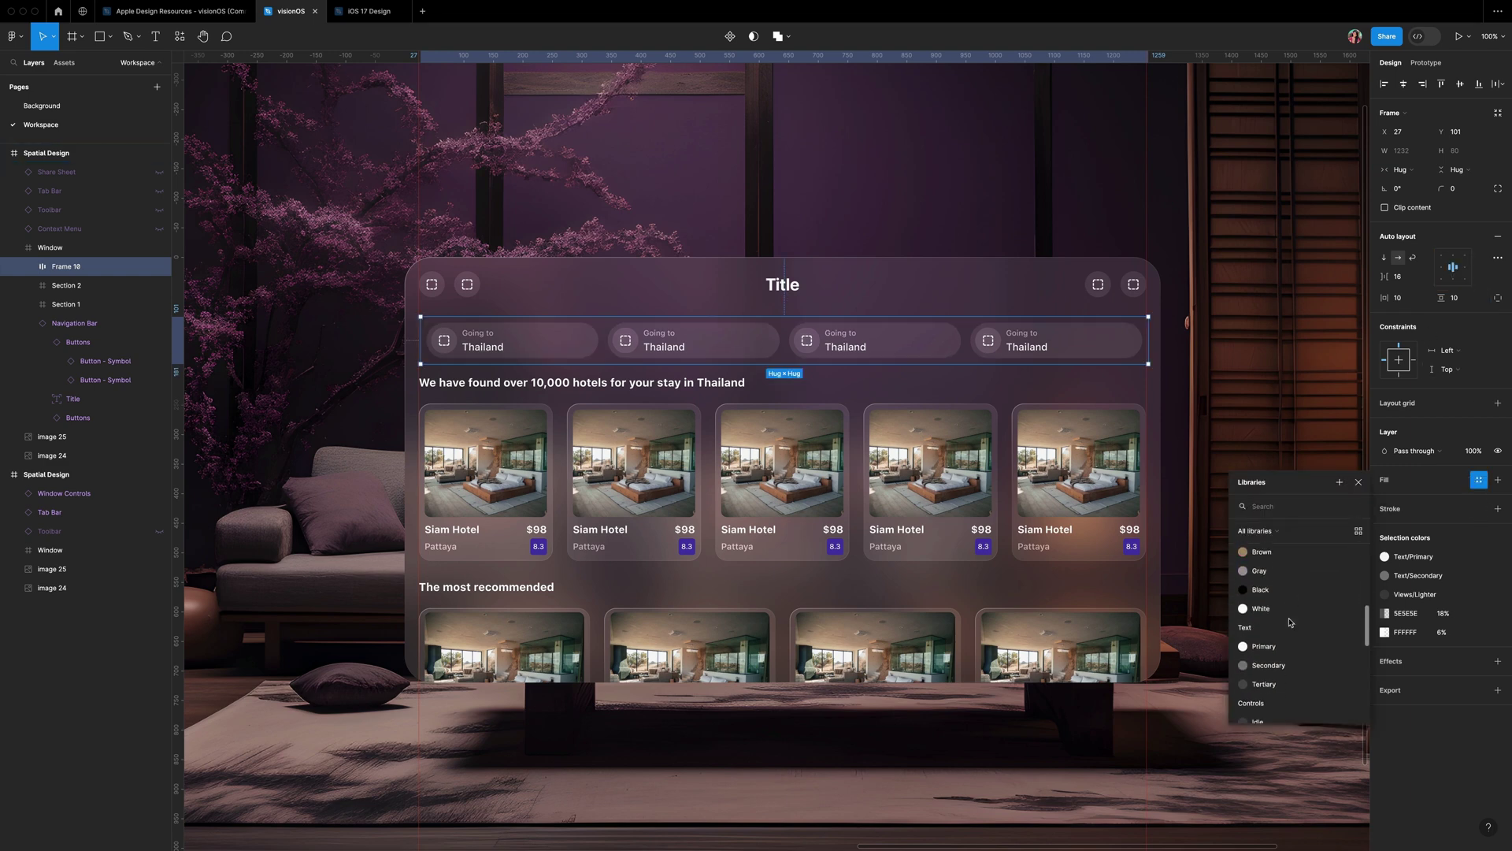
{"action": "left_click", "coordinate": [1268, 634]}
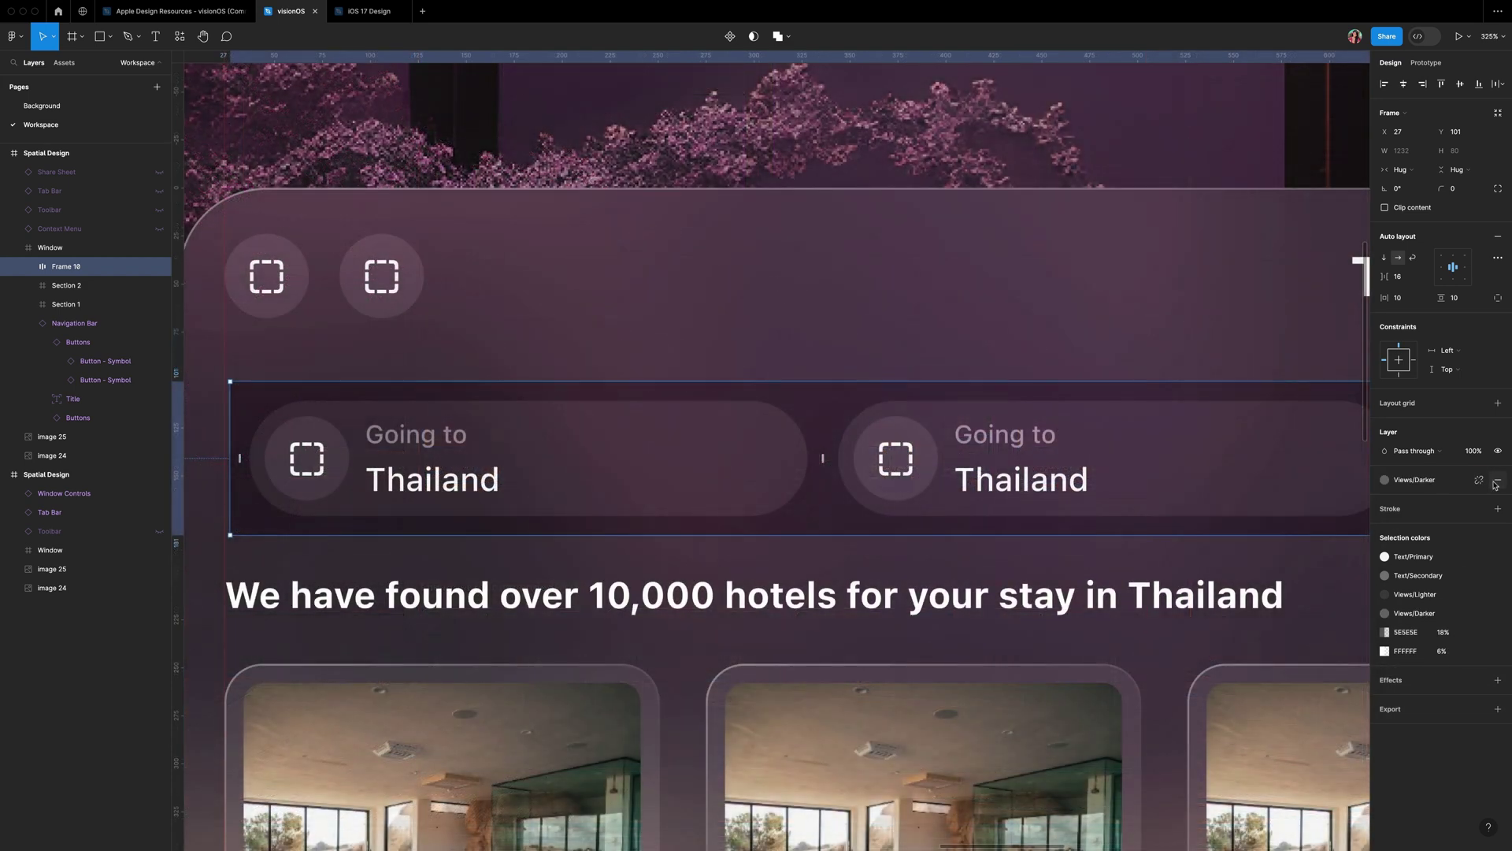
{"action": "left_click", "coordinate": [1495, 482]}
{"action": "left_click", "coordinate": [1496, 481]}
{"action": "left_click", "coordinate": [1495, 482]}
{"action": "left_click", "coordinate": [1496, 481]}
- Set the corner radius of the search bar row to 100
{"action": "type", "text": "100"}
{"action": "key", "text": "Return"}
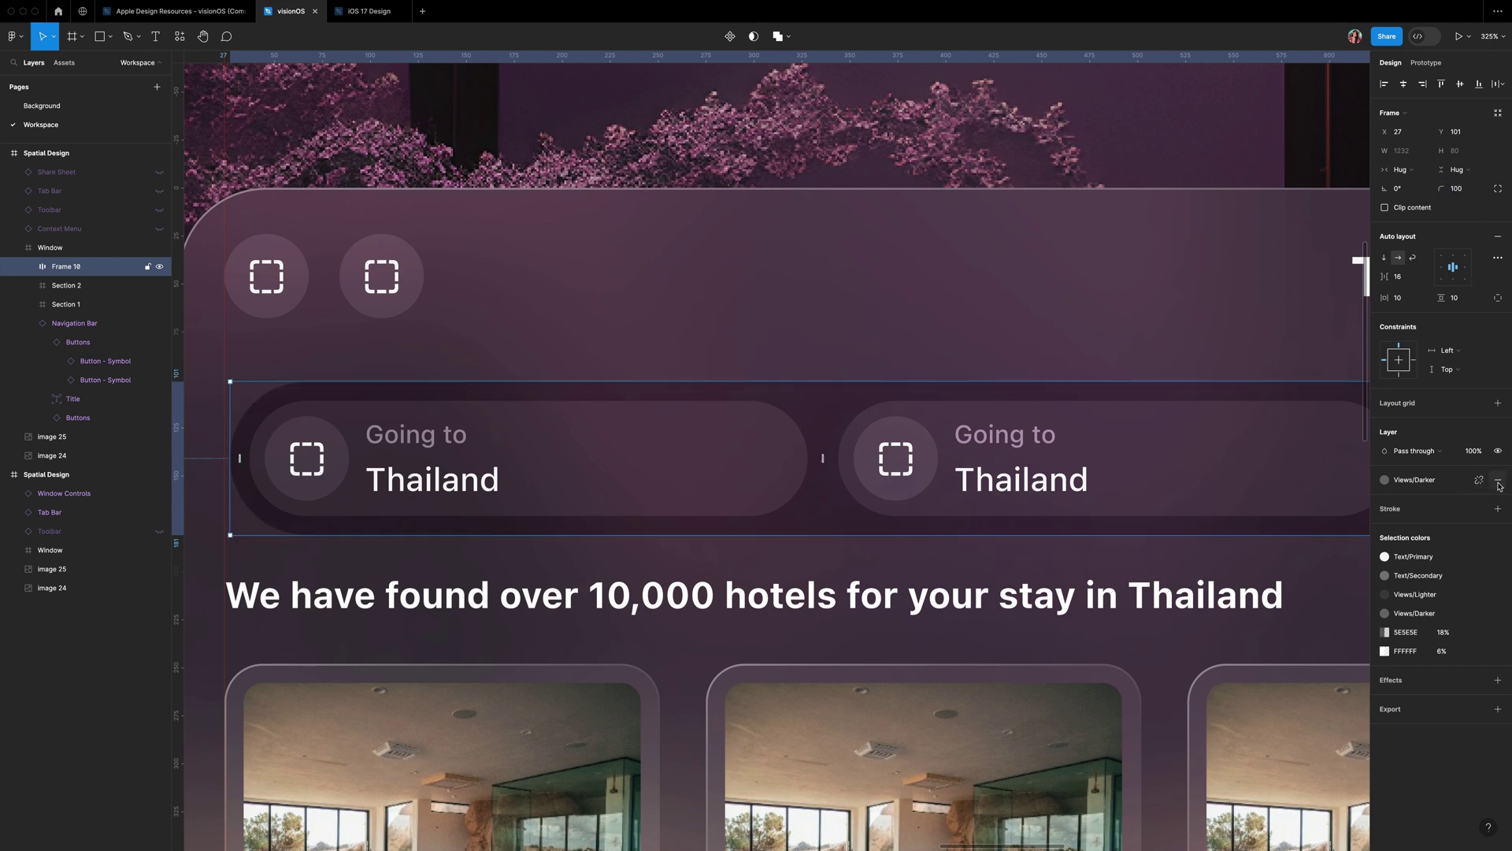
{"action": "left_click", "coordinate": [1461, 189]}
{"action": "type", "text": "0"}
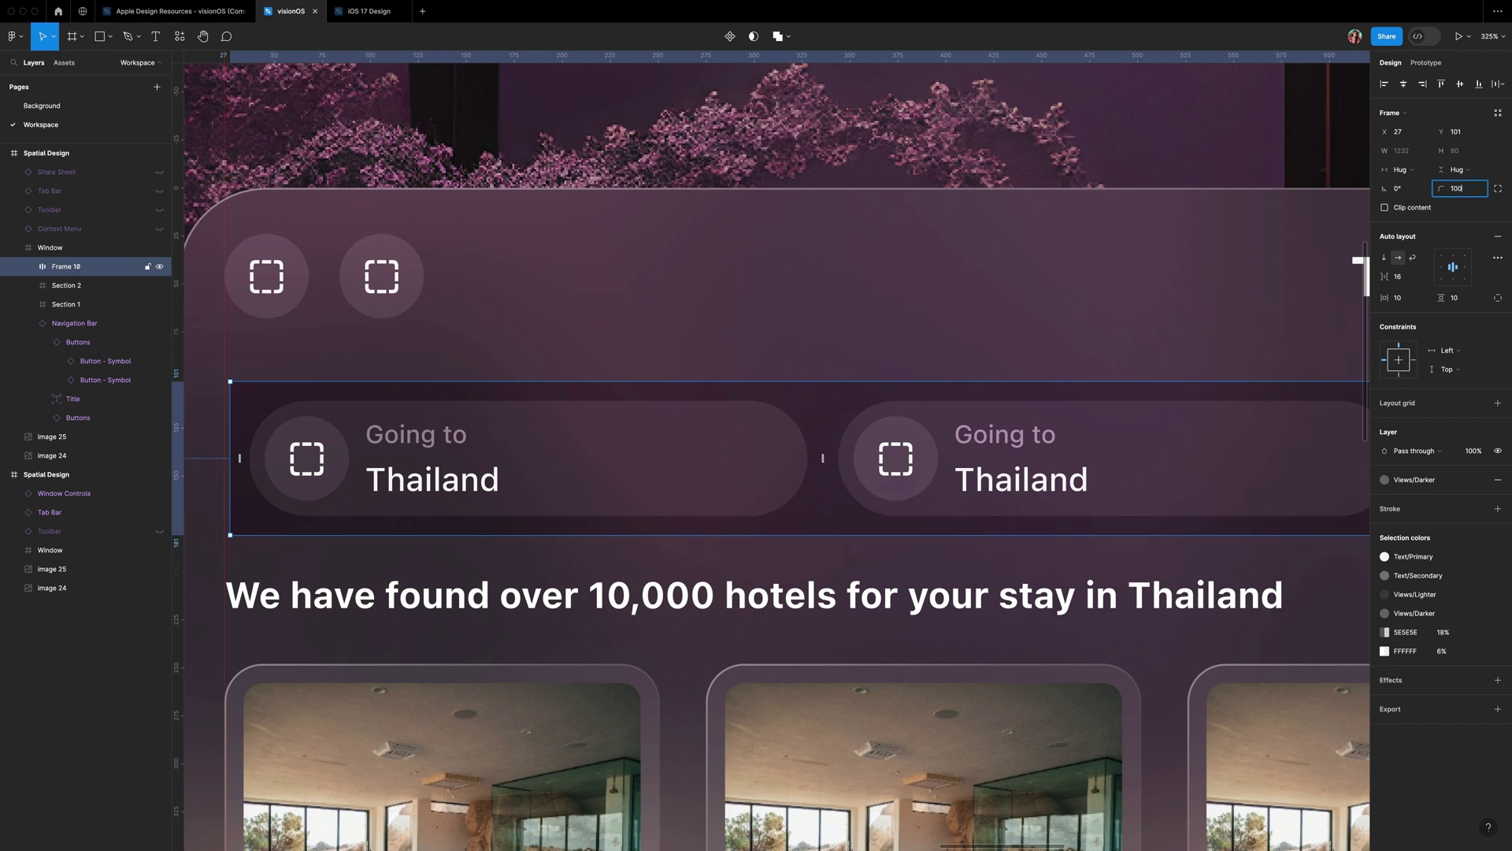
{"action": "key", "text": "Return"}
- Inspect the search bar row across its full width for shape and alignment with the hotel cards
{"action": "scroll", "coordinate": [1068, 283], "scroll_direction": "down", "scroll_amount": 5}
{"action": "scroll", "coordinate": [1067, 283], "scroll_direction": "up", "scroll_amount": 3}
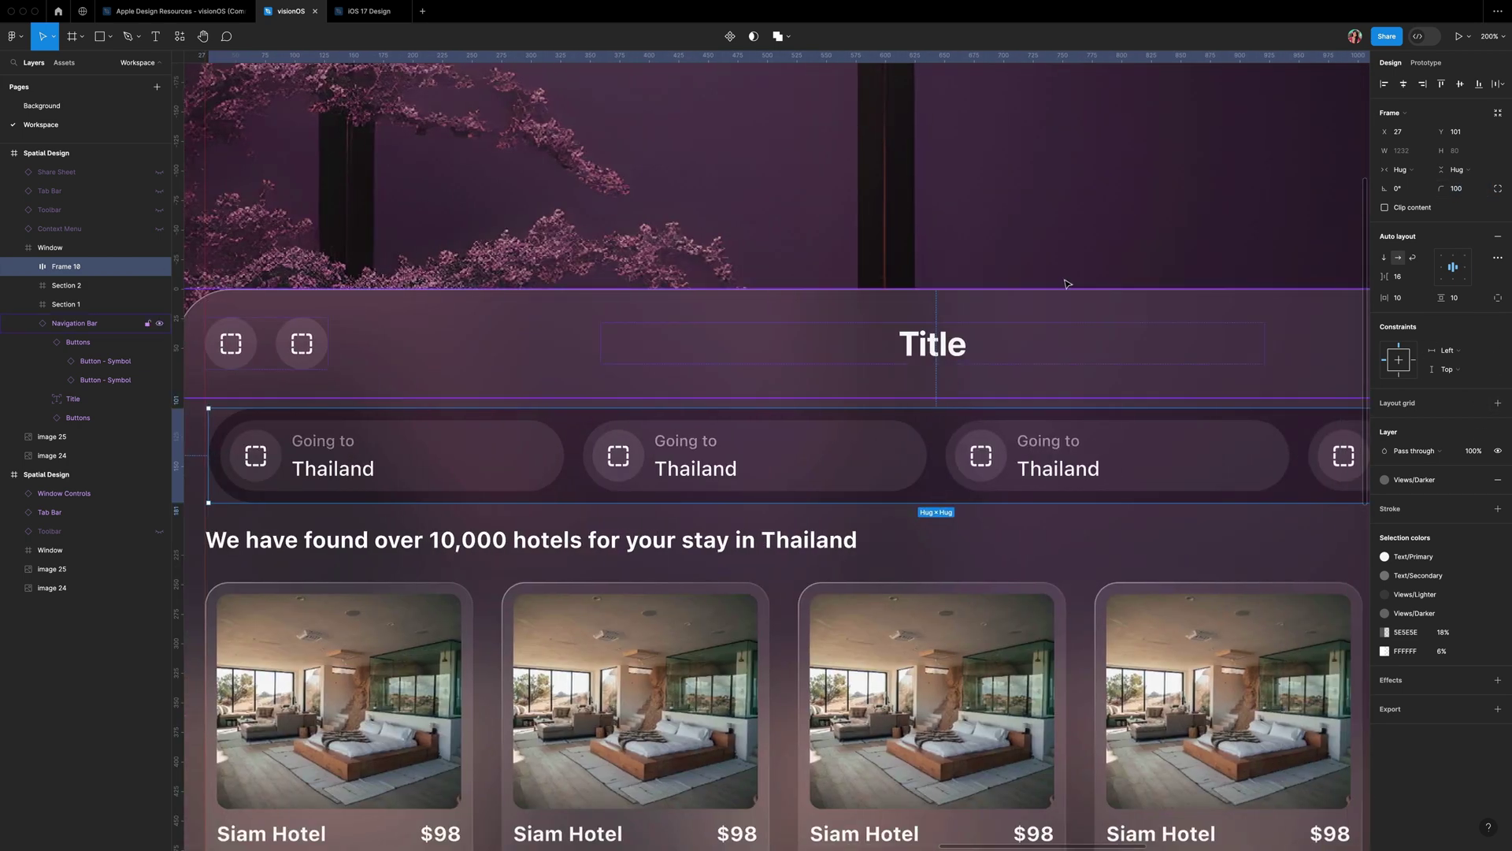
{"action": "left_click", "coordinate": [1056, 274]}
{"action": "scroll", "coordinate": [966, 244], "scroll_direction": "left", "scroll_amount": 2}
{"action": "scroll", "coordinate": [1020, 254], "scroll_direction": "right", "scroll_amount": 5}
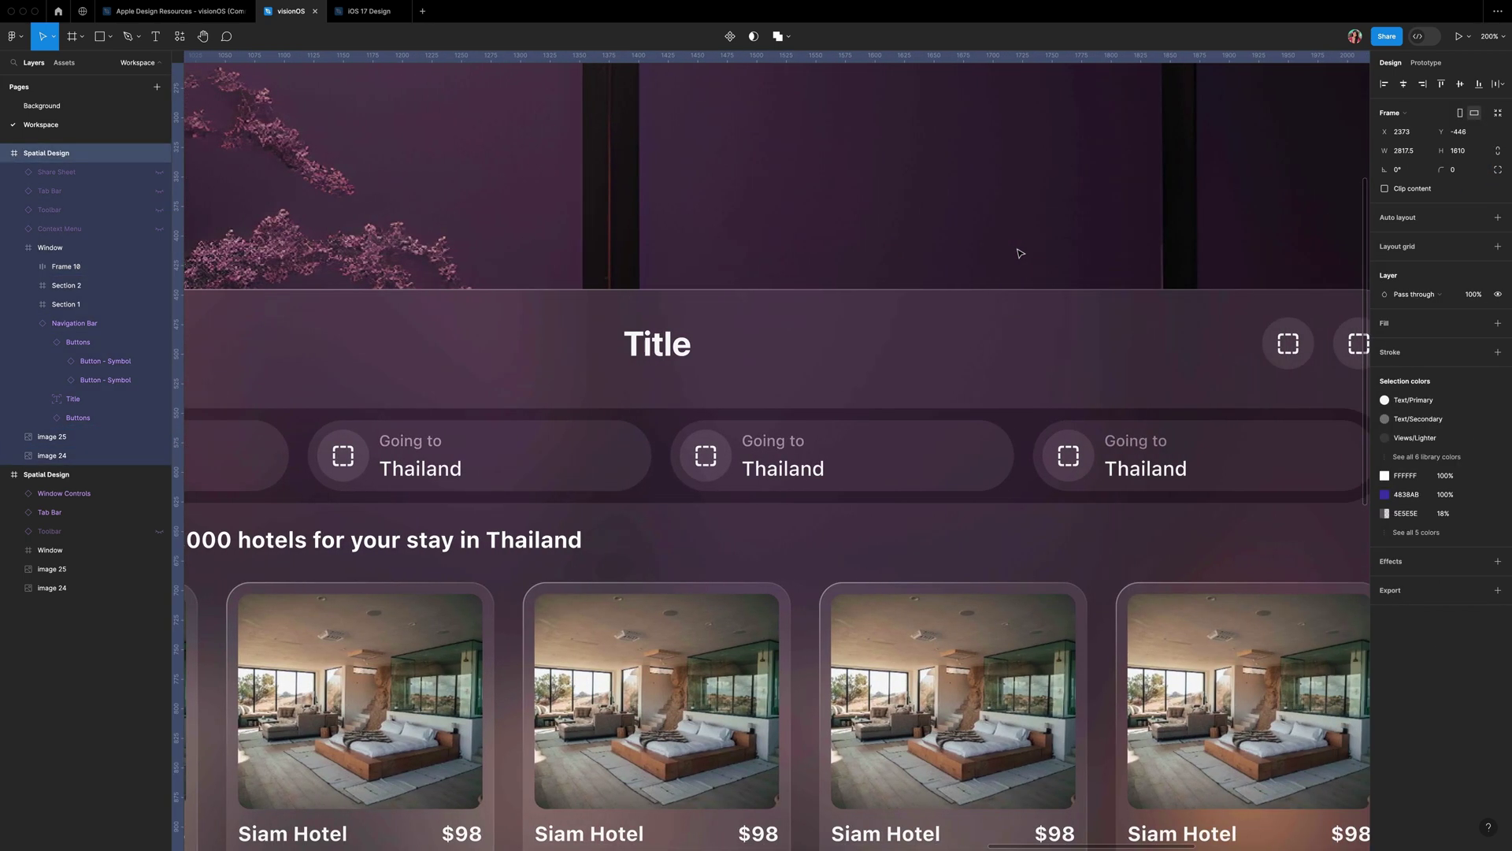
{"action": "scroll", "coordinate": [1020, 254], "scroll_direction": "right", "scroll_amount": 3}
{"action": "scroll", "coordinate": [398, 467], "scroll_direction": "left", "scroll_amount": 6}
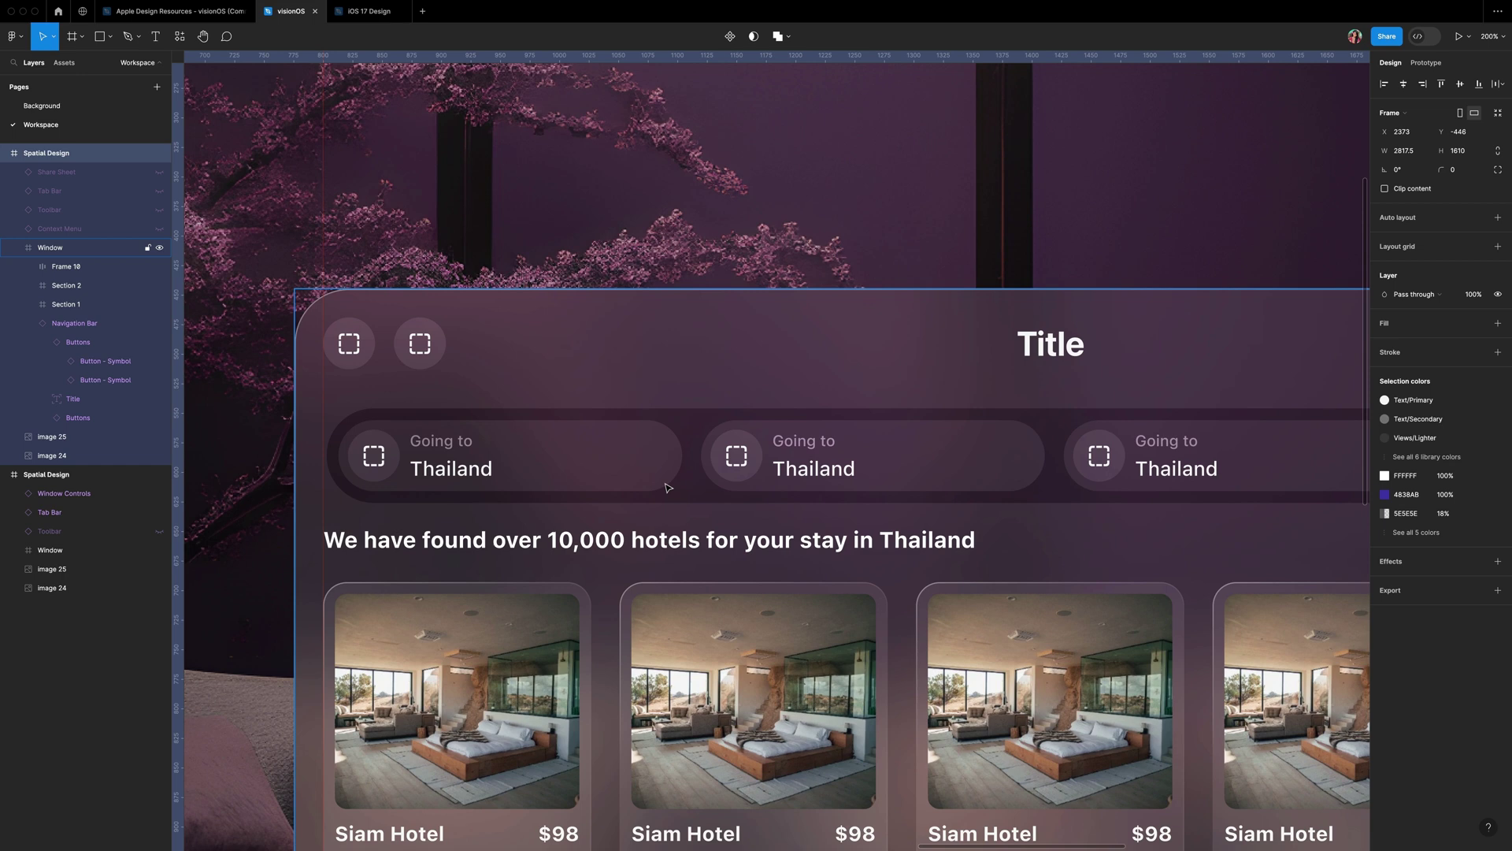
- Remove the background fills from the icon buttons in all four search bar fields
{"action": "left_click", "coordinate": [367, 455]}
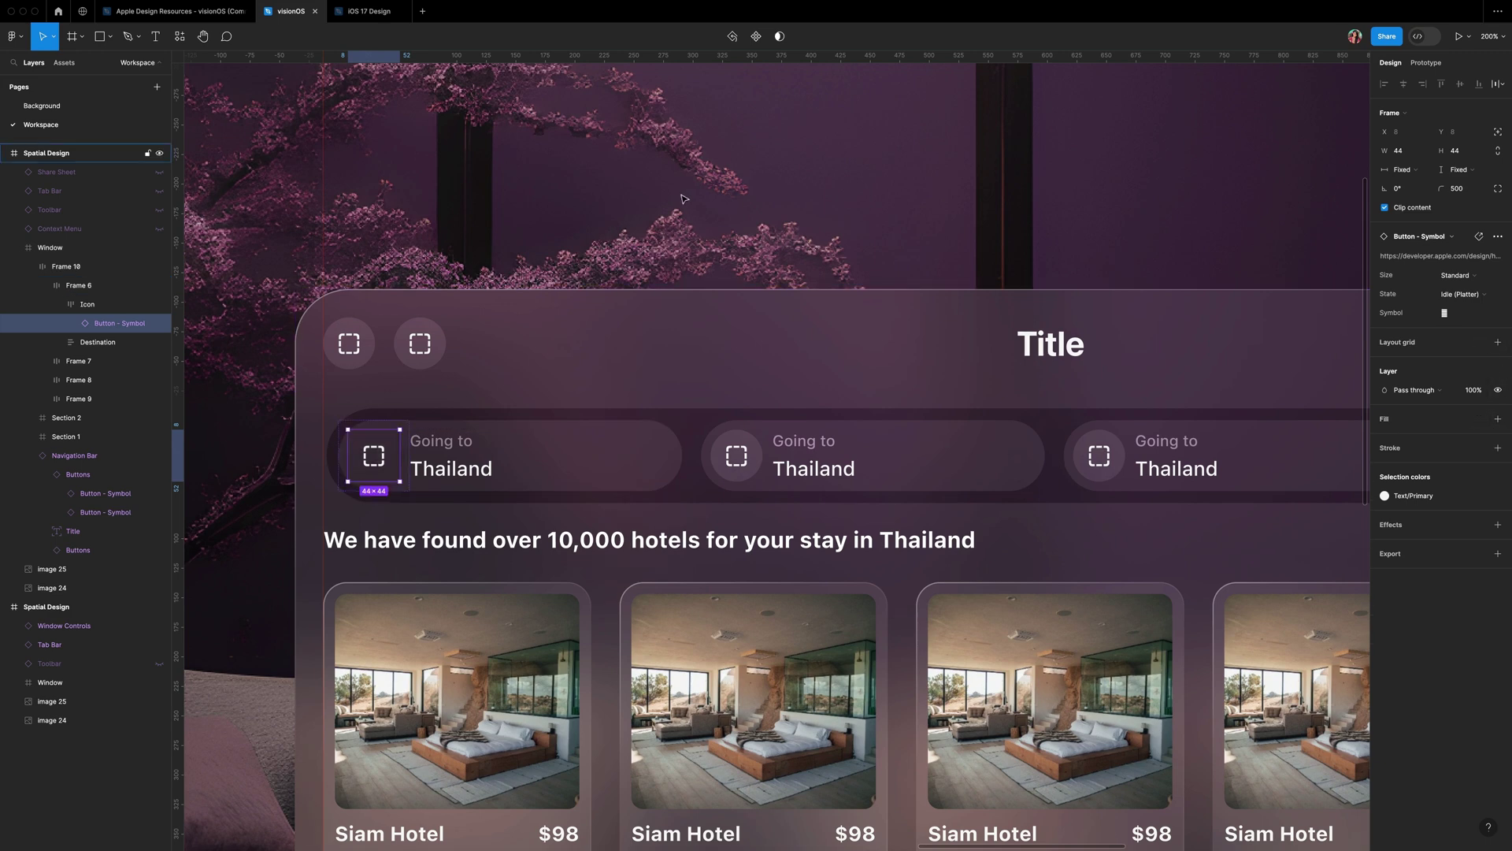
{"action": "left_click", "coordinate": [362, 449]}
{"action": "scroll", "coordinate": [732, 443], "scroll_direction": "right", "scroll_amount": 1}
{"action": "left_click", "coordinate": [733, 443]}
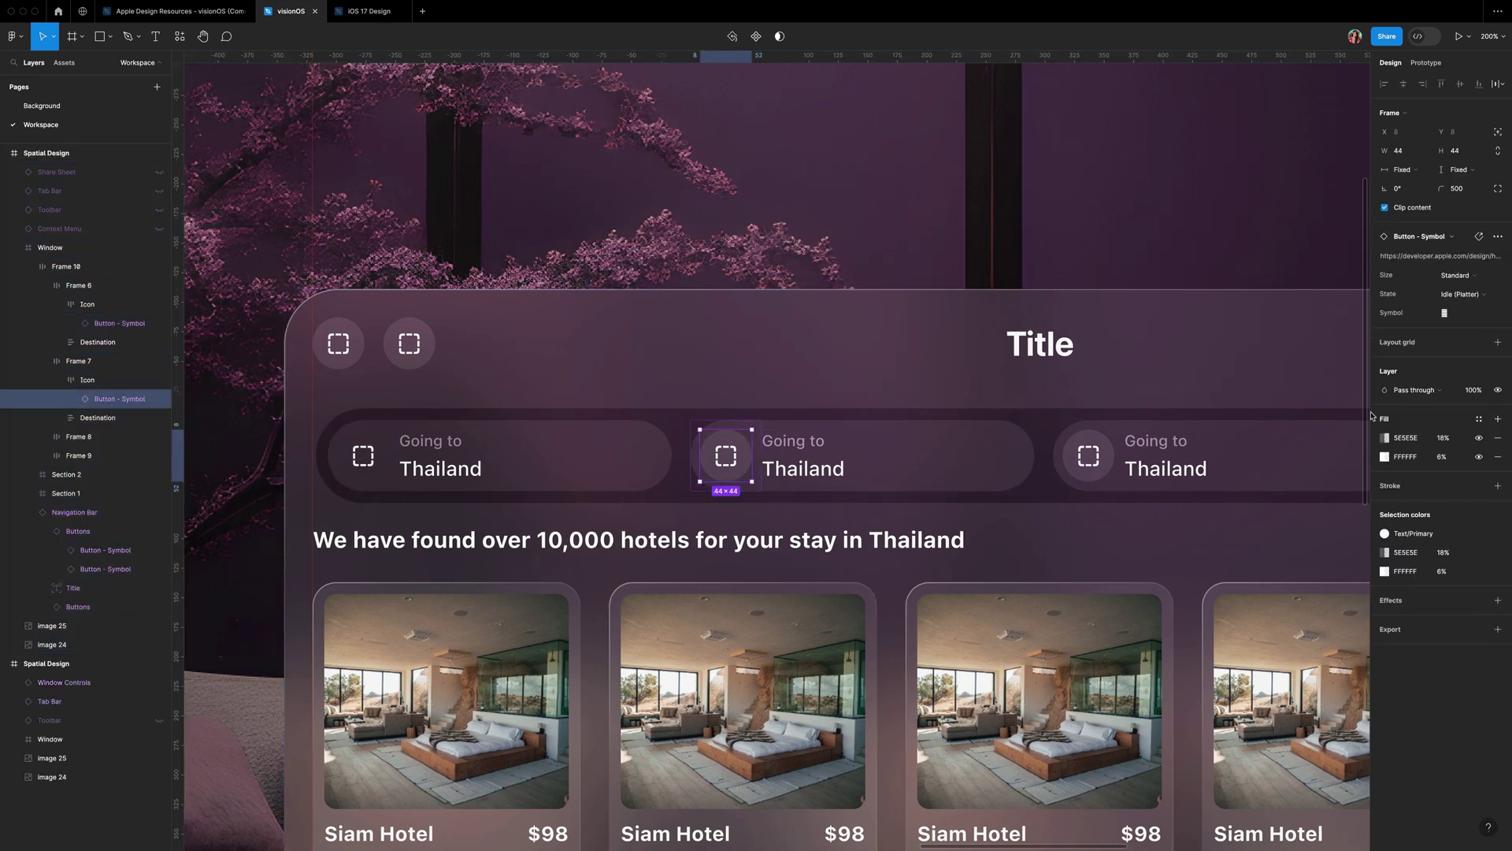
{"action": "scroll", "coordinate": [1234, 433], "scroll_direction": "right", "scroll_amount": 5}
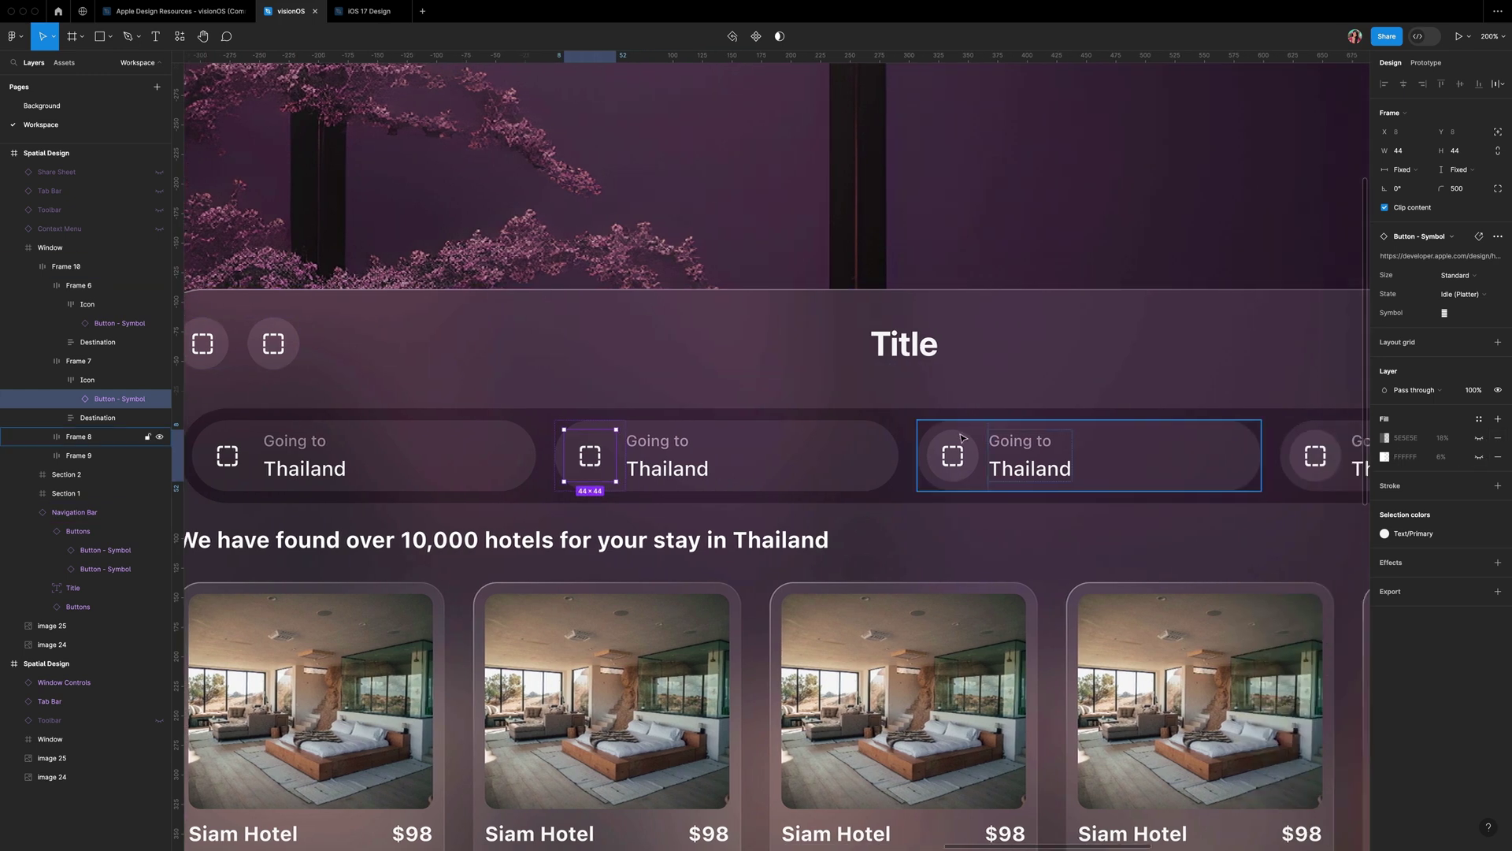
{"action": "left_click", "coordinate": [953, 455]}
{"action": "scroll", "coordinate": [1144, 410], "scroll_direction": "right", "scroll_amount": 3}
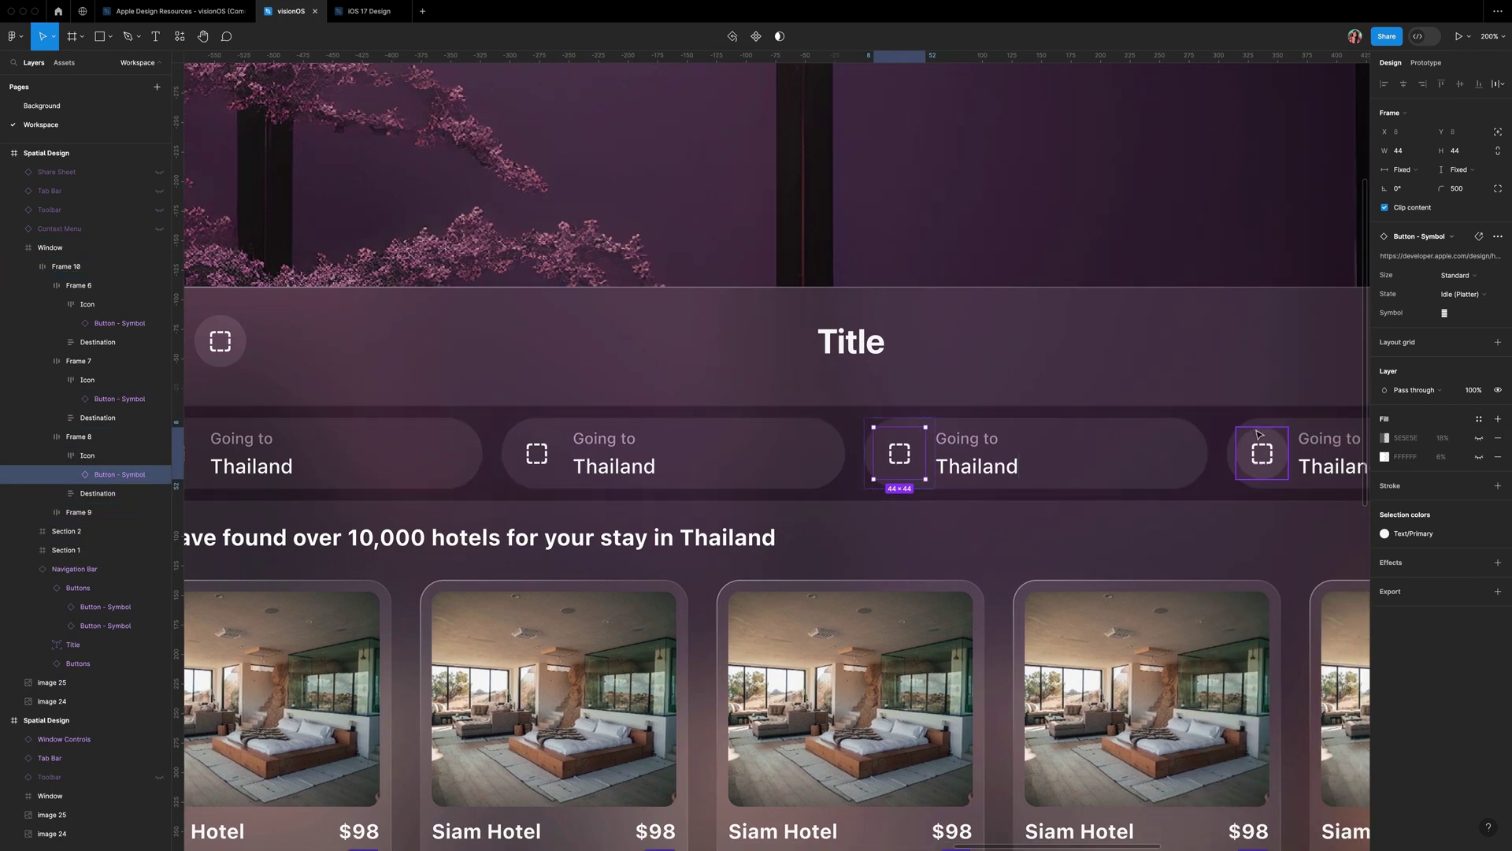
{"action": "left_click", "coordinate": [1262, 453]}
{"action": "left_click", "coordinate": [1128, 263]}
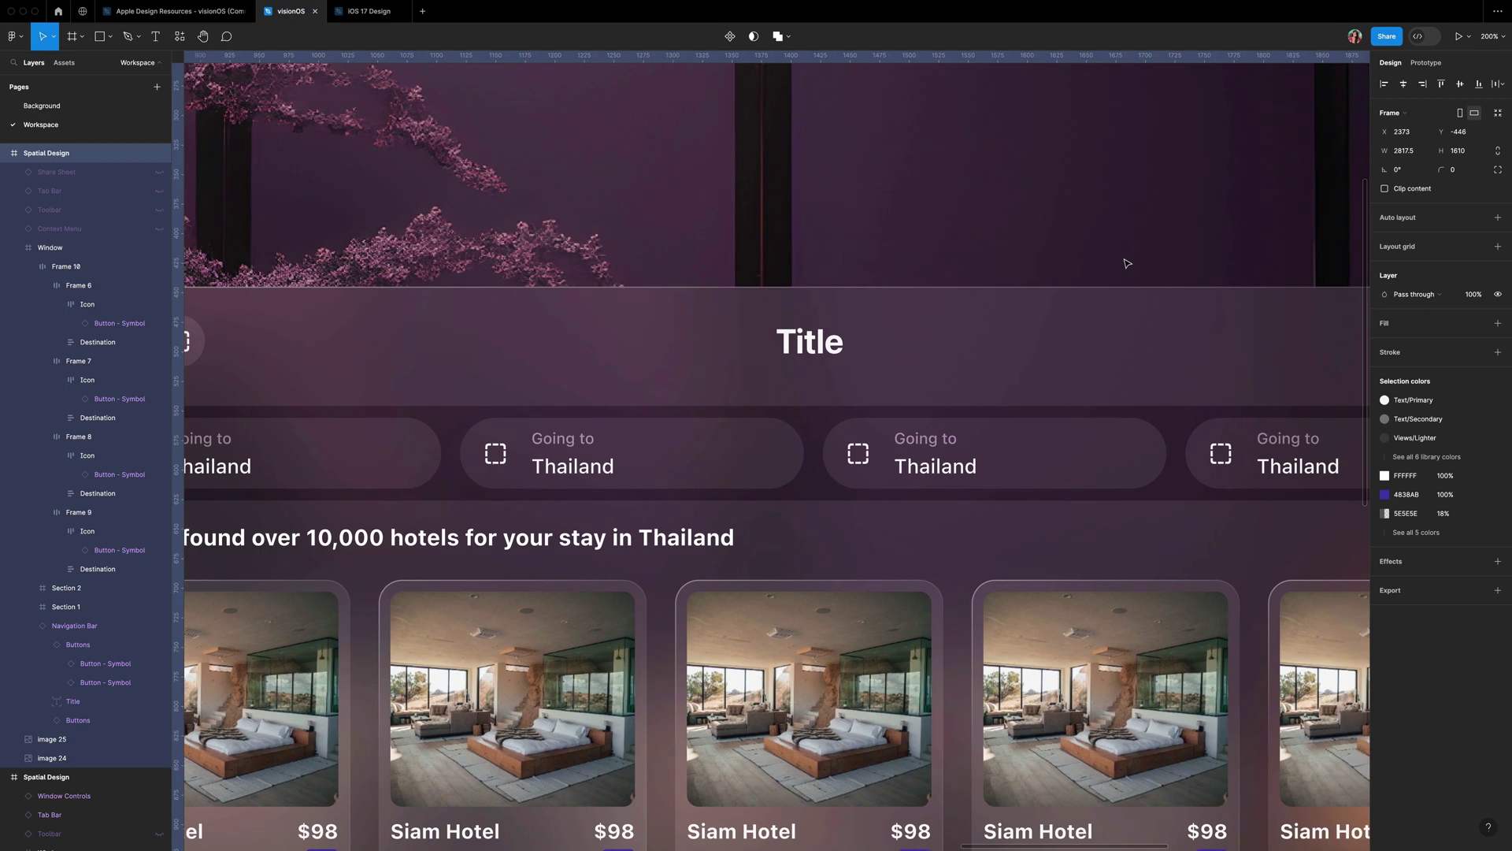
{"action": "key", "text": "shift+0"}
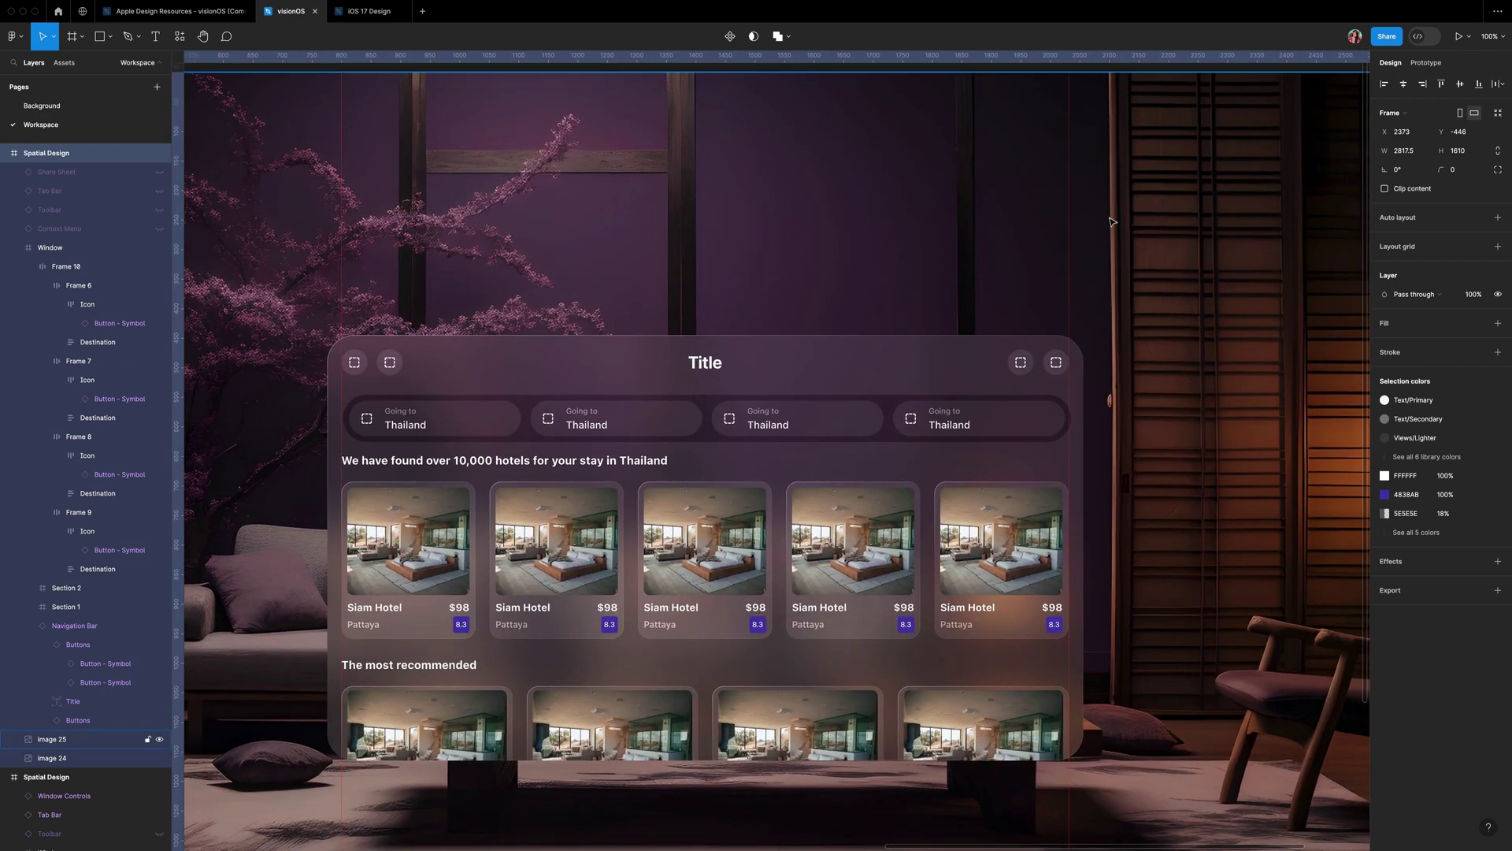
- Look through both pages of installed apps in Launchpad and close it
{"action": "key", "text": "F4"}
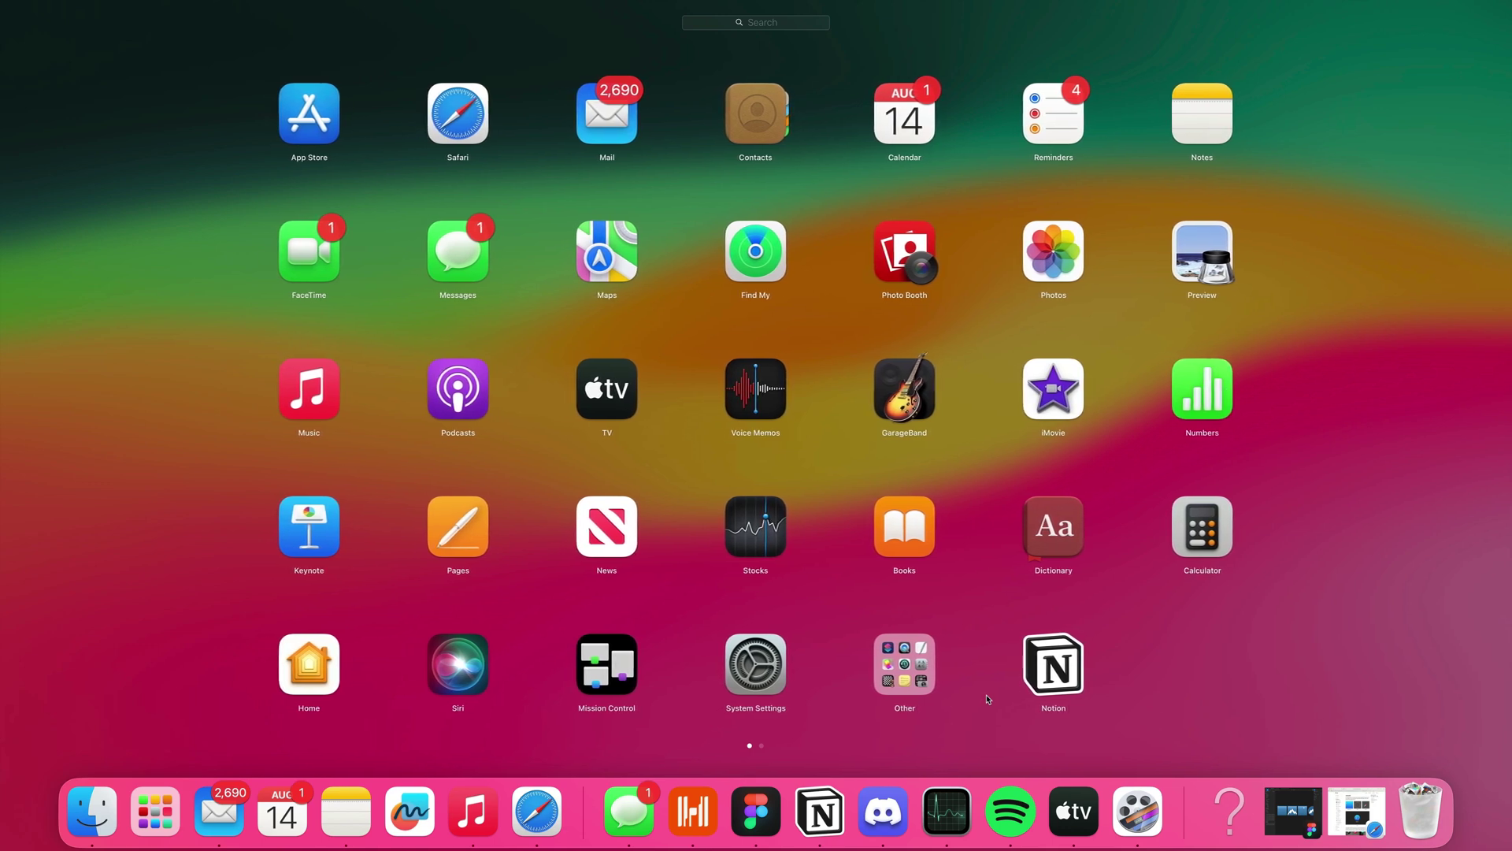
{"action": "scroll", "coordinate": [987, 699], "scroll_direction": "right", "scroll_amount": 5}
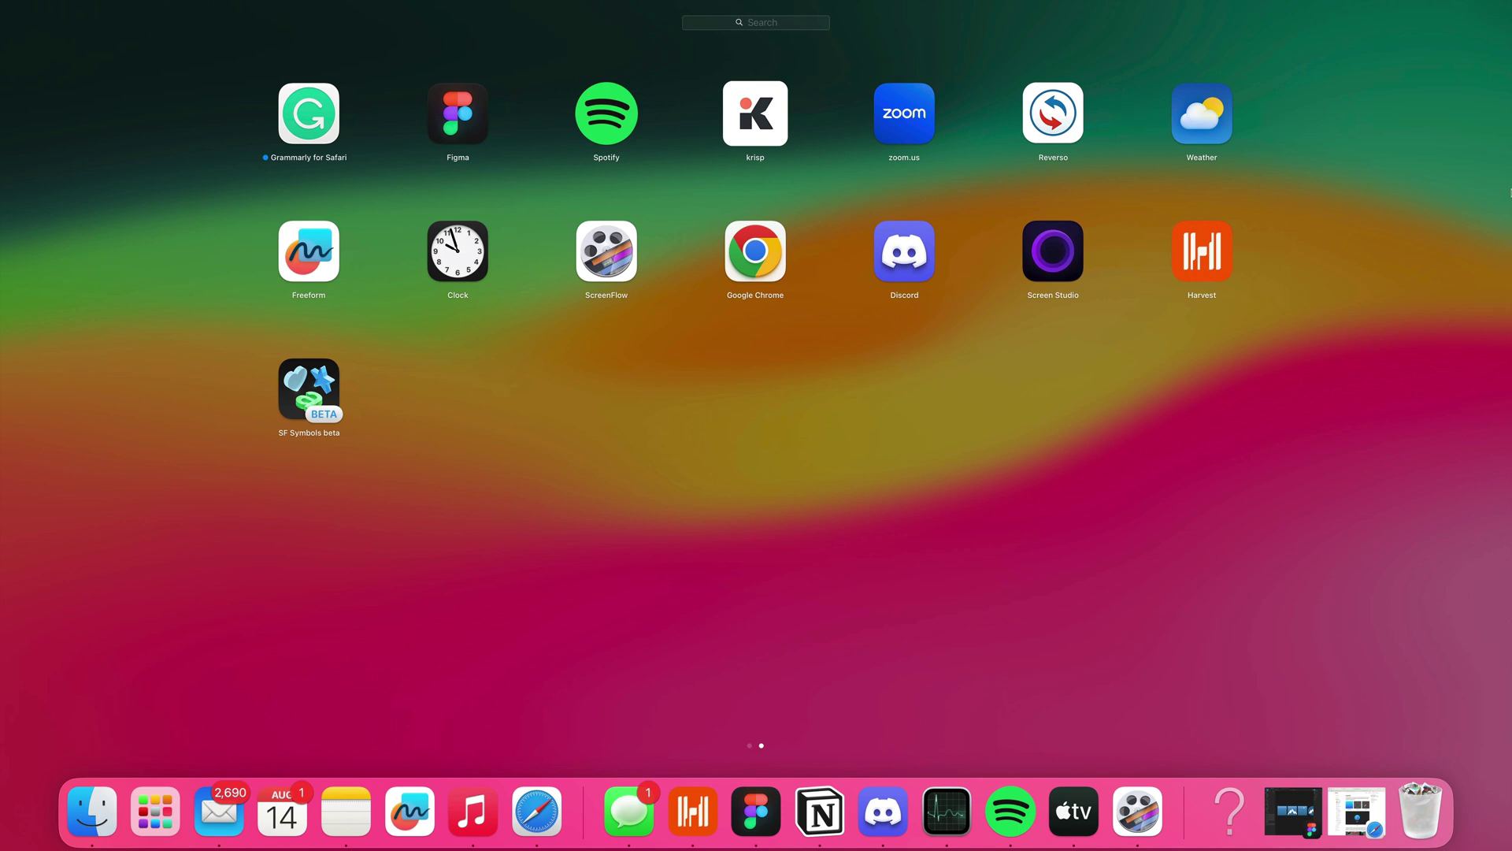
{"action": "left_click", "coordinate": [1280, 141]}
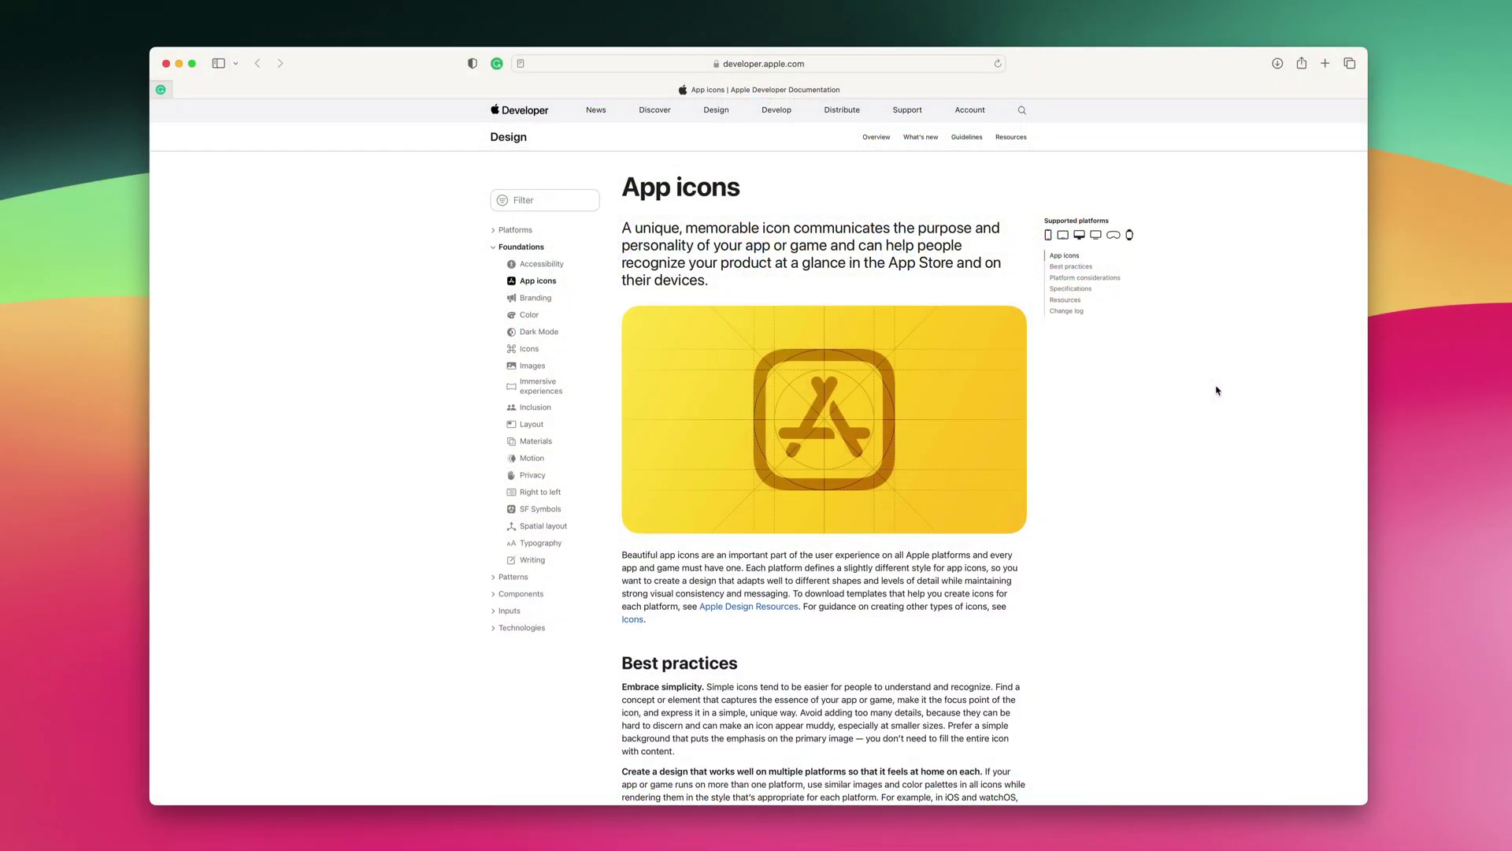
- Read the App icons guidelines in Safari down to the visionOS section on background and upper icon layers
{"action": "scroll", "coordinate": [1216, 390], "scroll_direction": "down", "scroll_amount": 5}
{"action": "scroll", "coordinate": [1217, 390], "scroll_direction": "down", "scroll_amount": 5}
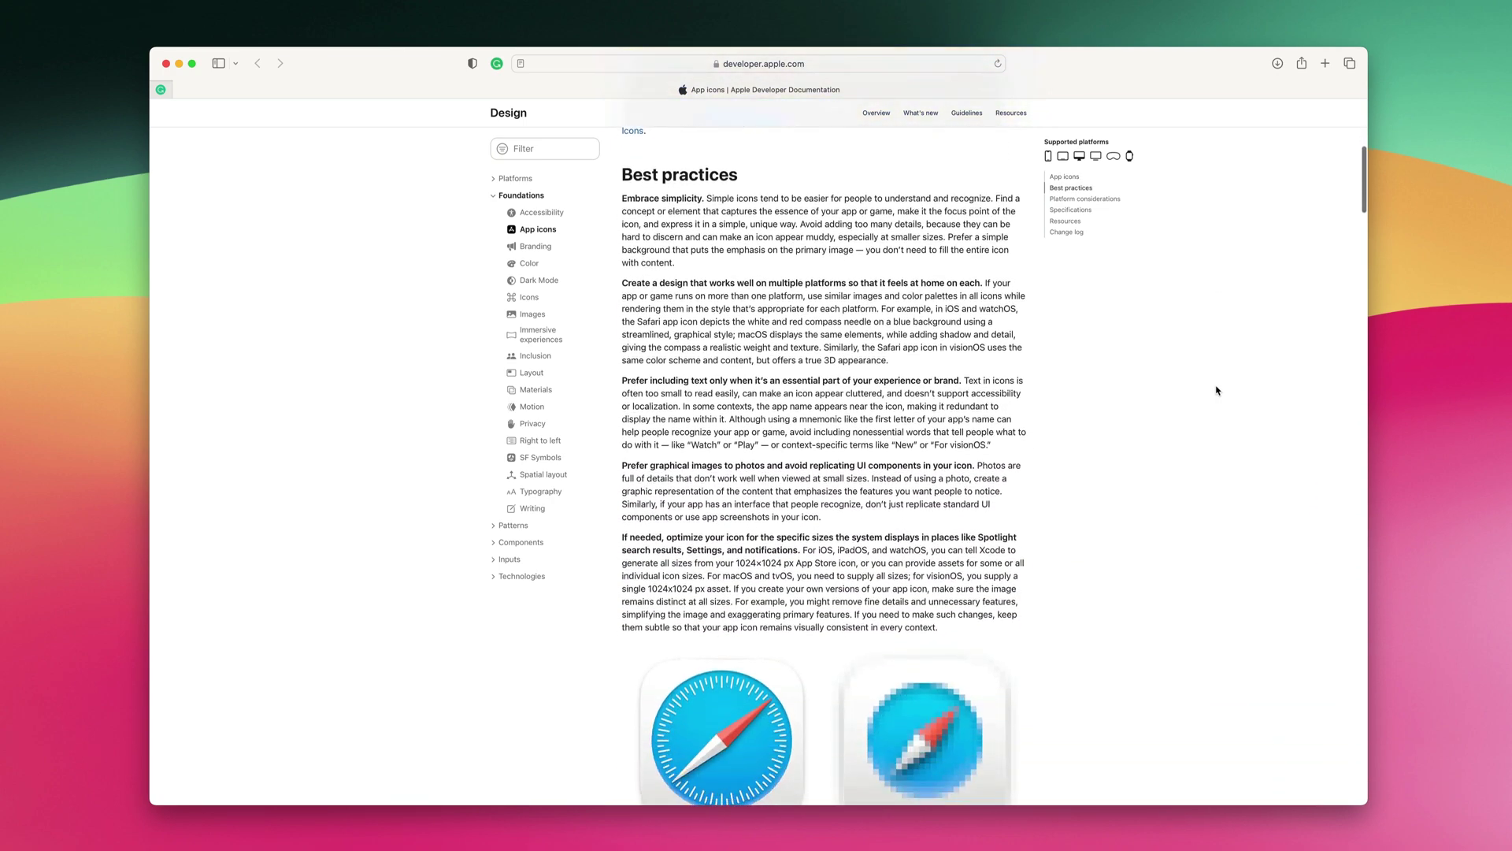
{"action": "scroll", "coordinate": [1216, 390], "scroll_direction": "down", "scroll_amount": 5}
{"action": "scroll", "coordinate": [1216, 390], "scroll_direction": "down", "scroll_amount": 6}
{"action": "scroll", "coordinate": [1216, 390], "scroll_direction": "down", "scroll_amount": 9}
{"action": "scroll", "coordinate": [1216, 390], "scroll_direction": "down", "scroll_amount": 6}
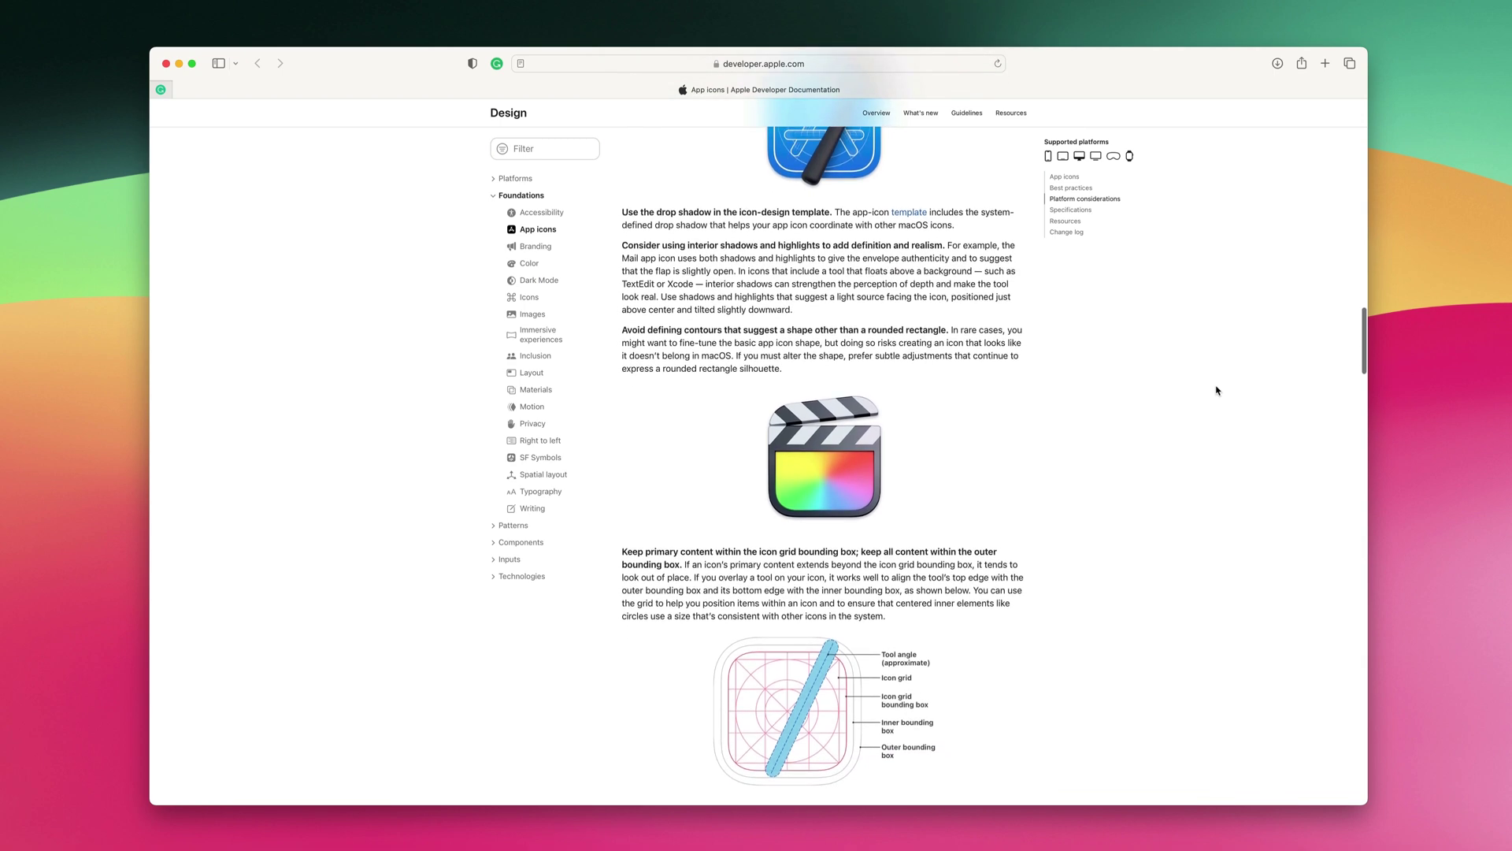
{"action": "scroll", "coordinate": [1216, 390], "scroll_direction": "down", "scroll_amount": 13}
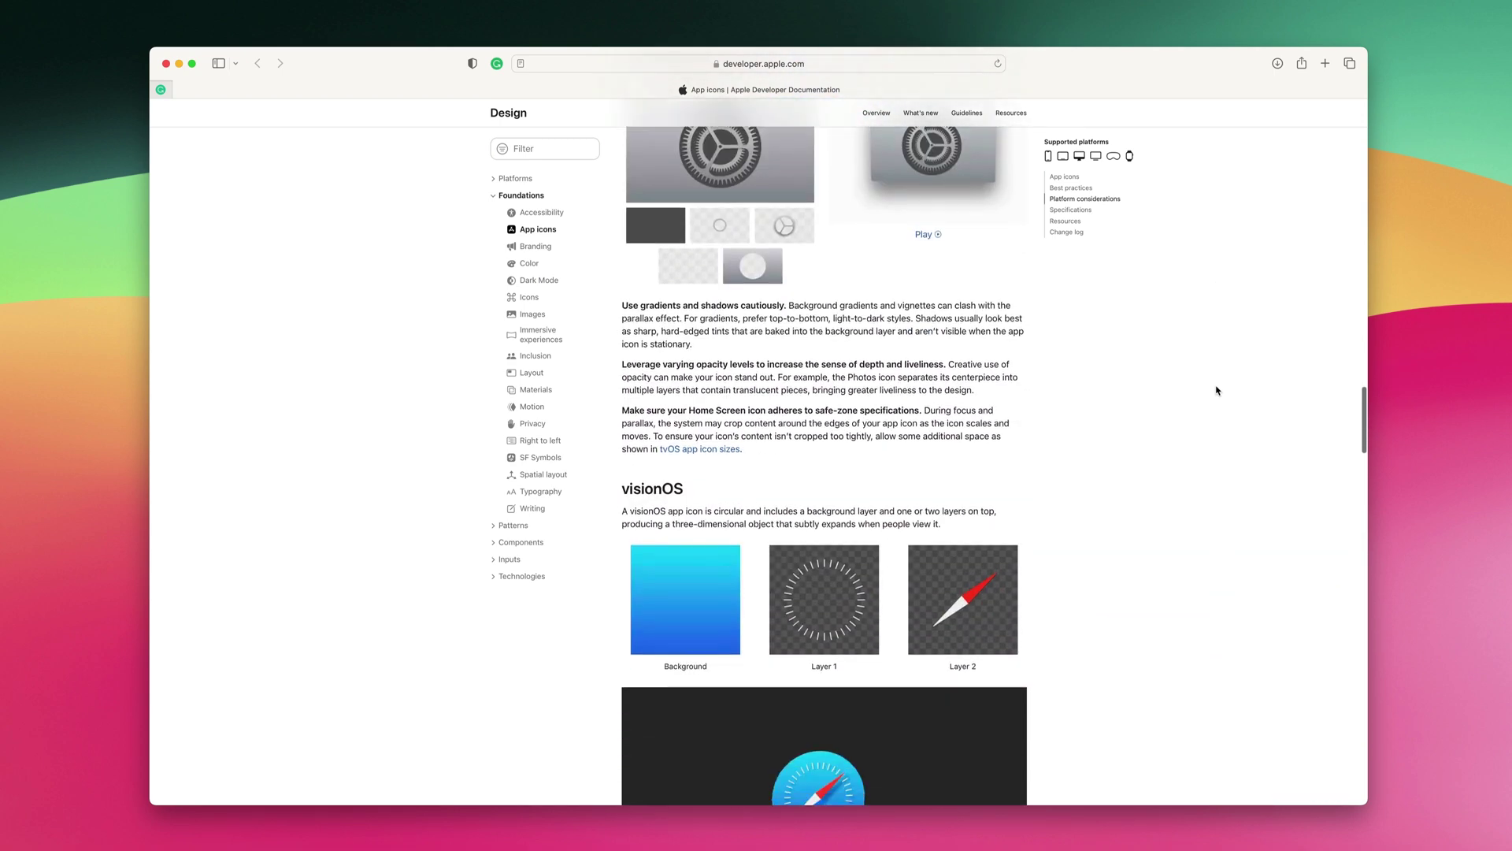
{"action": "scroll", "coordinate": [1216, 390], "scroll_direction": "down", "scroll_amount": 5}
{"action": "scroll", "coordinate": [1217, 390], "scroll_direction": "down", "scroll_amount": 1}
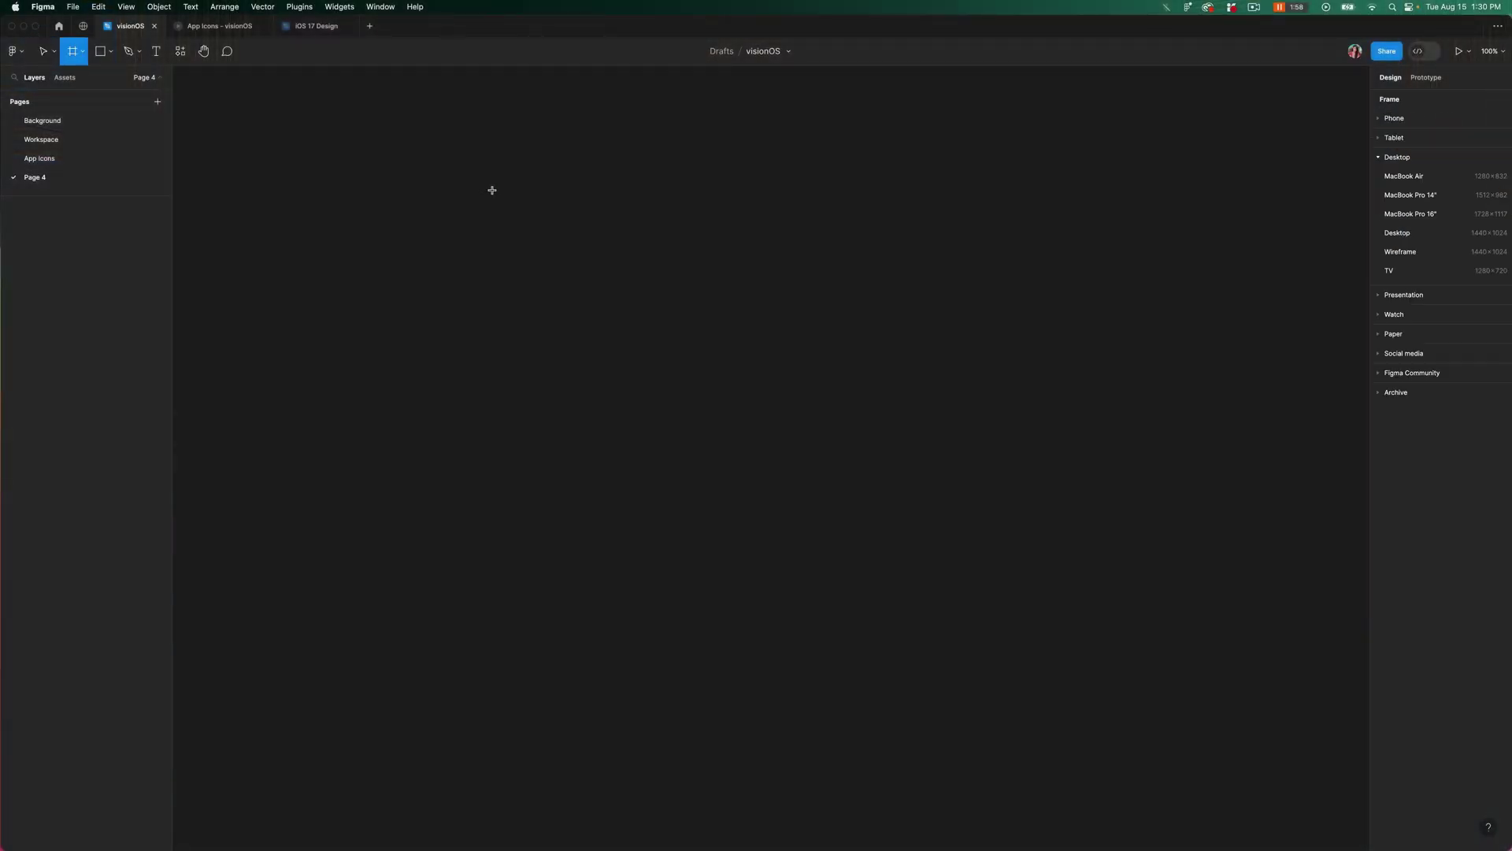
- Draw a frame on the empty Page 4 in Figma and set its size to 1024 × 1024
{"action": "left_click_drag", "start_coordinate": [492, 189], "coordinate": [1072, 730]}
{"action": "left_click", "coordinate": [1414, 167]}
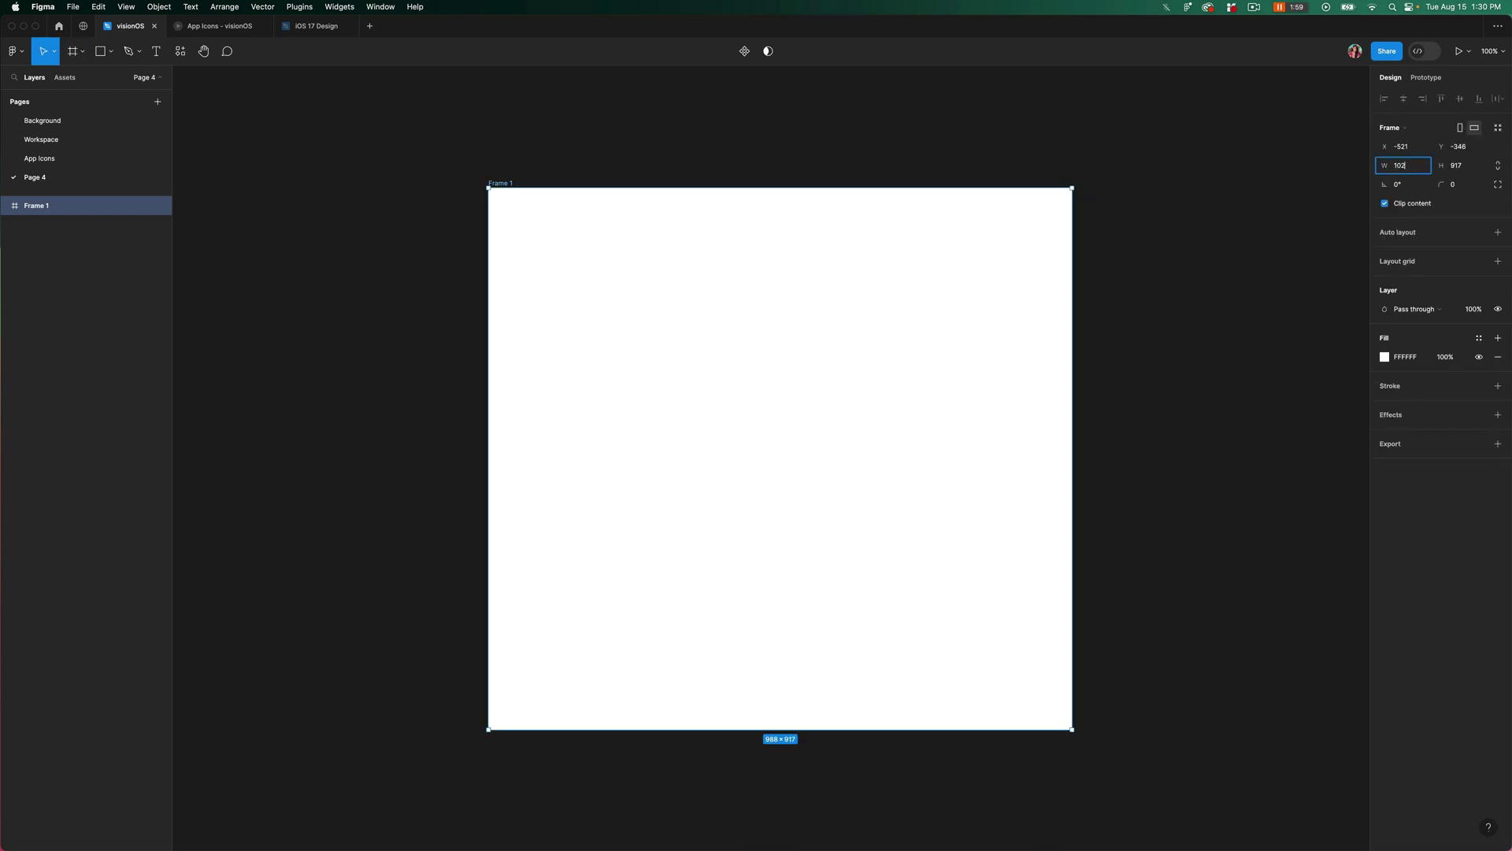
{"action": "key", "text": "Tab"}
{"action": "type", "text": "1"}
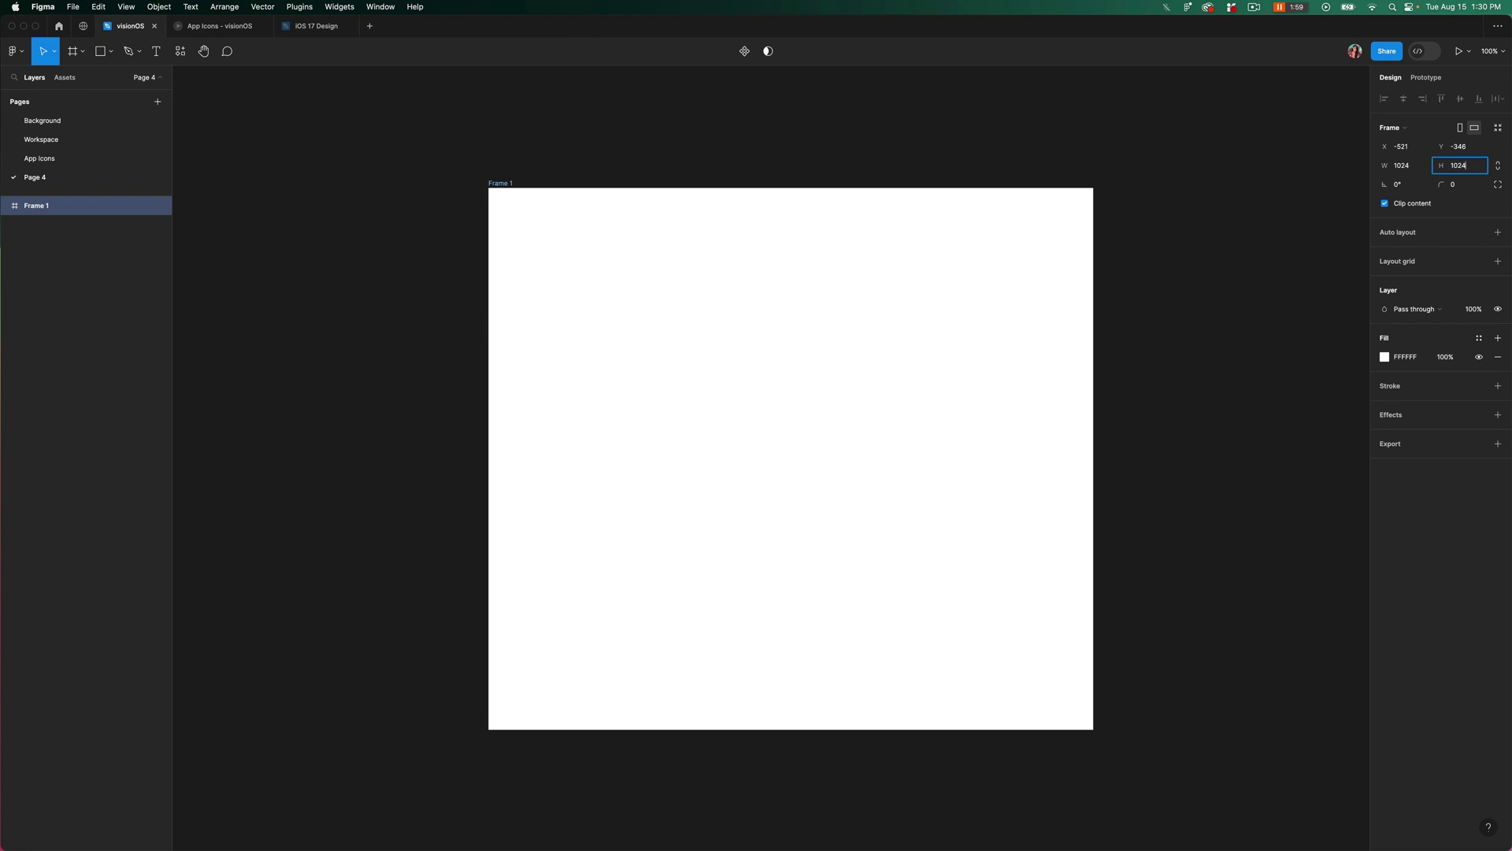
{"action": "type", "text": "024"}
{"action": "key", "text": "Return"}
{"action": "scroll", "coordinate": [731, 307], "scroll_direction": "down", "scroll_amount": 1}
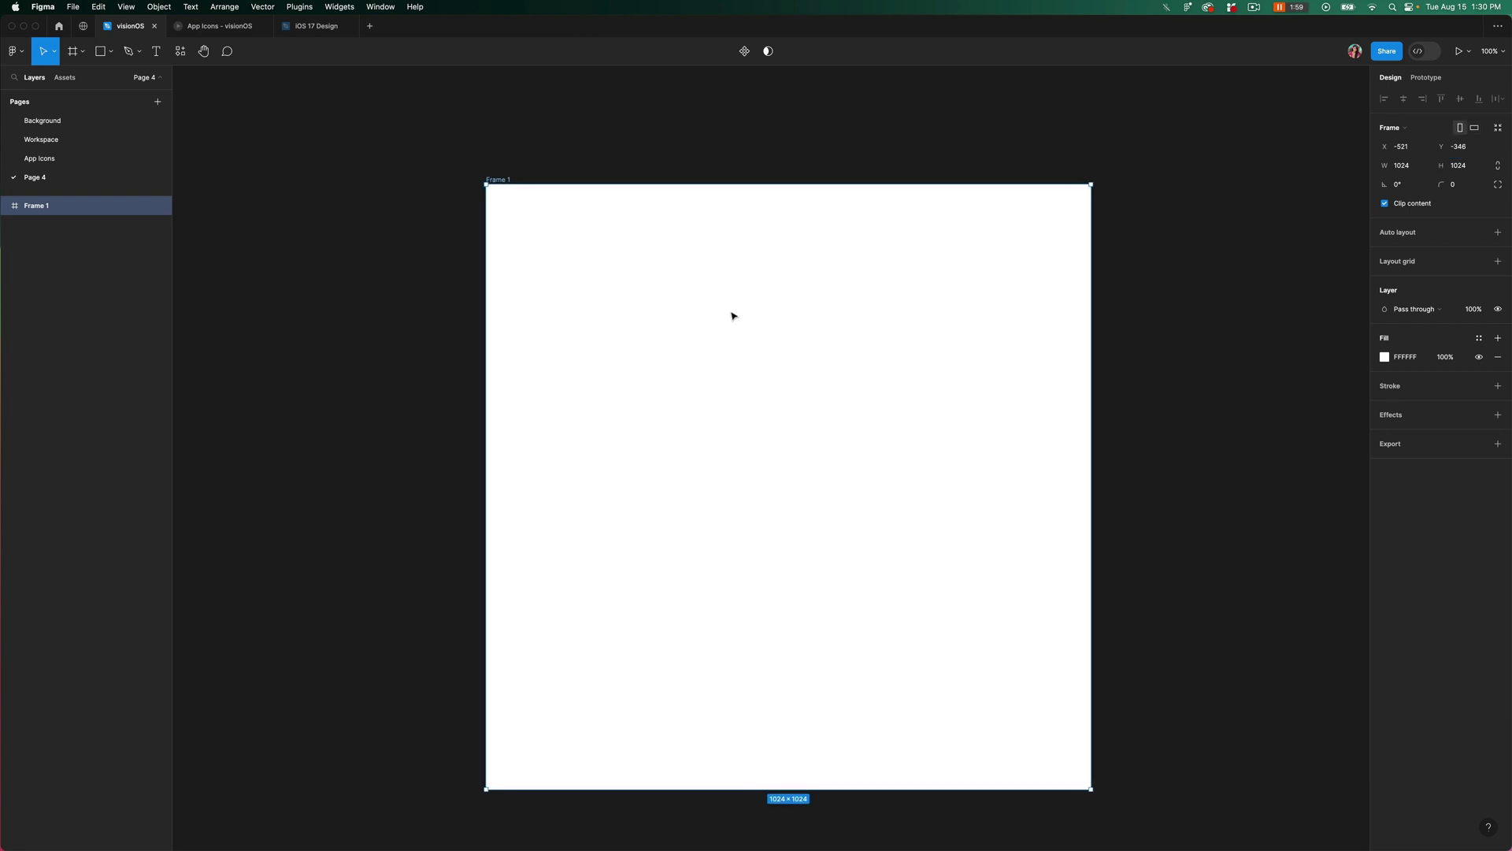
- Rename the square frame as Background
{"action": "double_click", "coordinate": [489, 179]}
{"action": "key", "text": "BackSpace"}
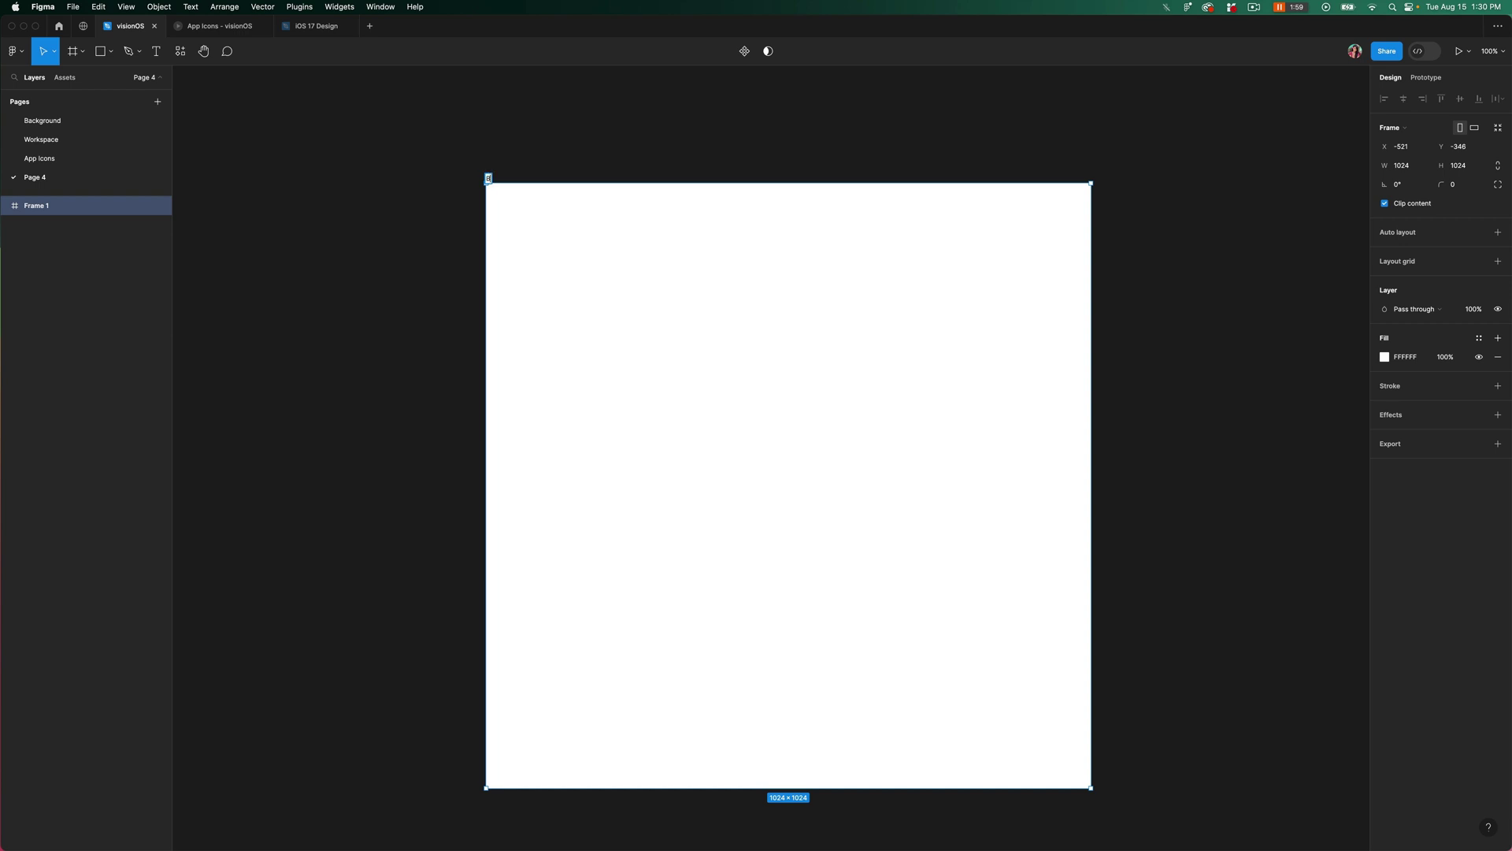
{"action": "key", "text": "Return"}
- Fill the Background frame with the blue document color 2E6E9F and duplicate the frame as Layer 1
{"action": "left_click", "coordinate": [1385, 359]}
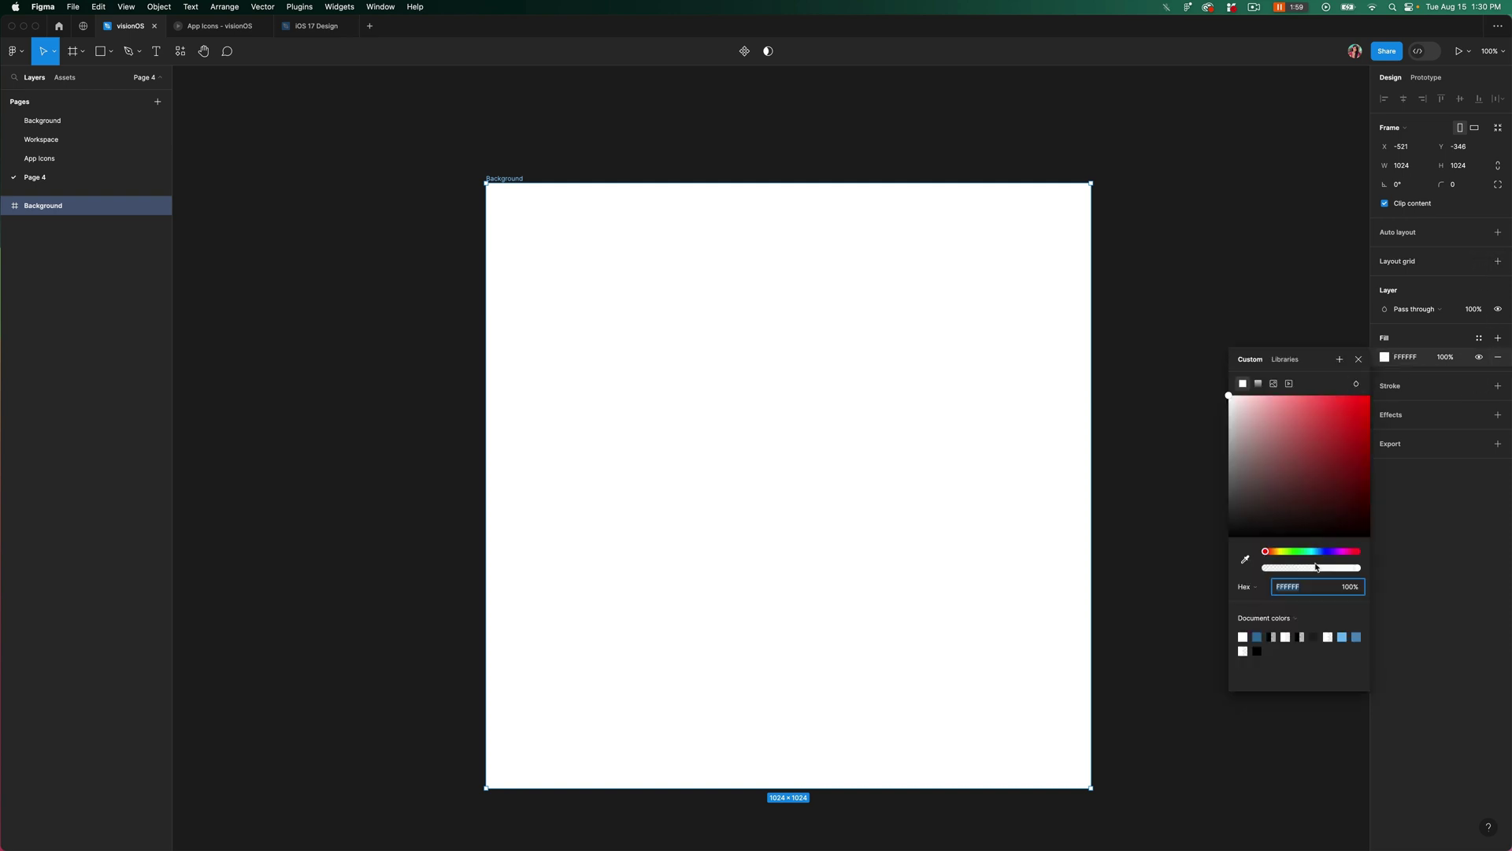
{"action": "left_click", "coordinate": [1258, 636]}
{"action": "key", "text": "super+d"}
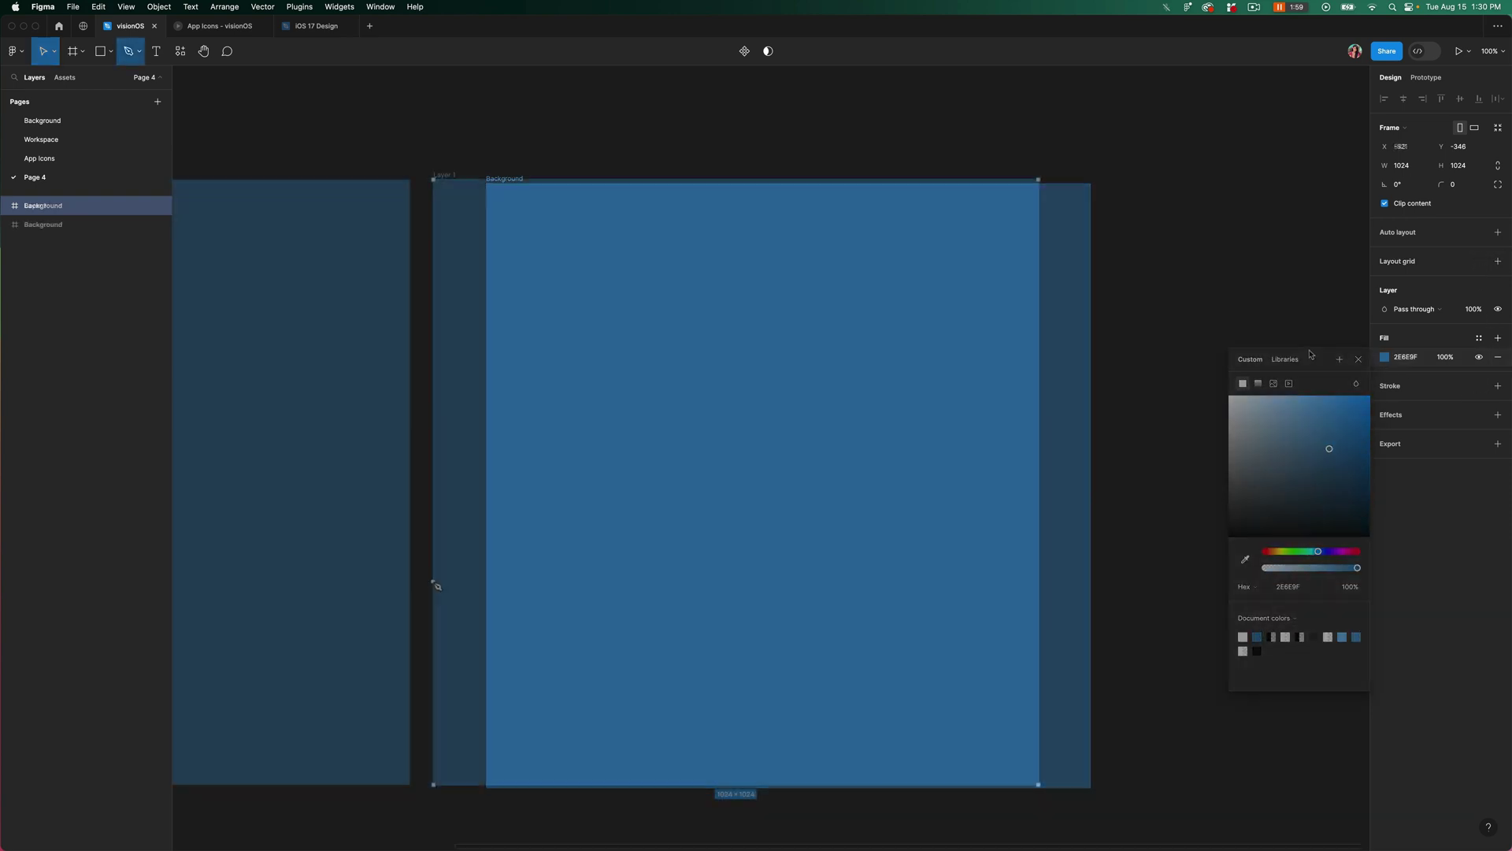
- Draw a closed mountain range with four peaks across Layer 1 using the Pen tool, with a D9D9D9 fill and no stroke
{"action": "key", "text": "p"}
{"action": "left_click", "coordinate": [434, 578]}
{"action": "left_click", "coordinate": [546, 423]}
{"action": "left_click", "coordinate": [603, 481]}
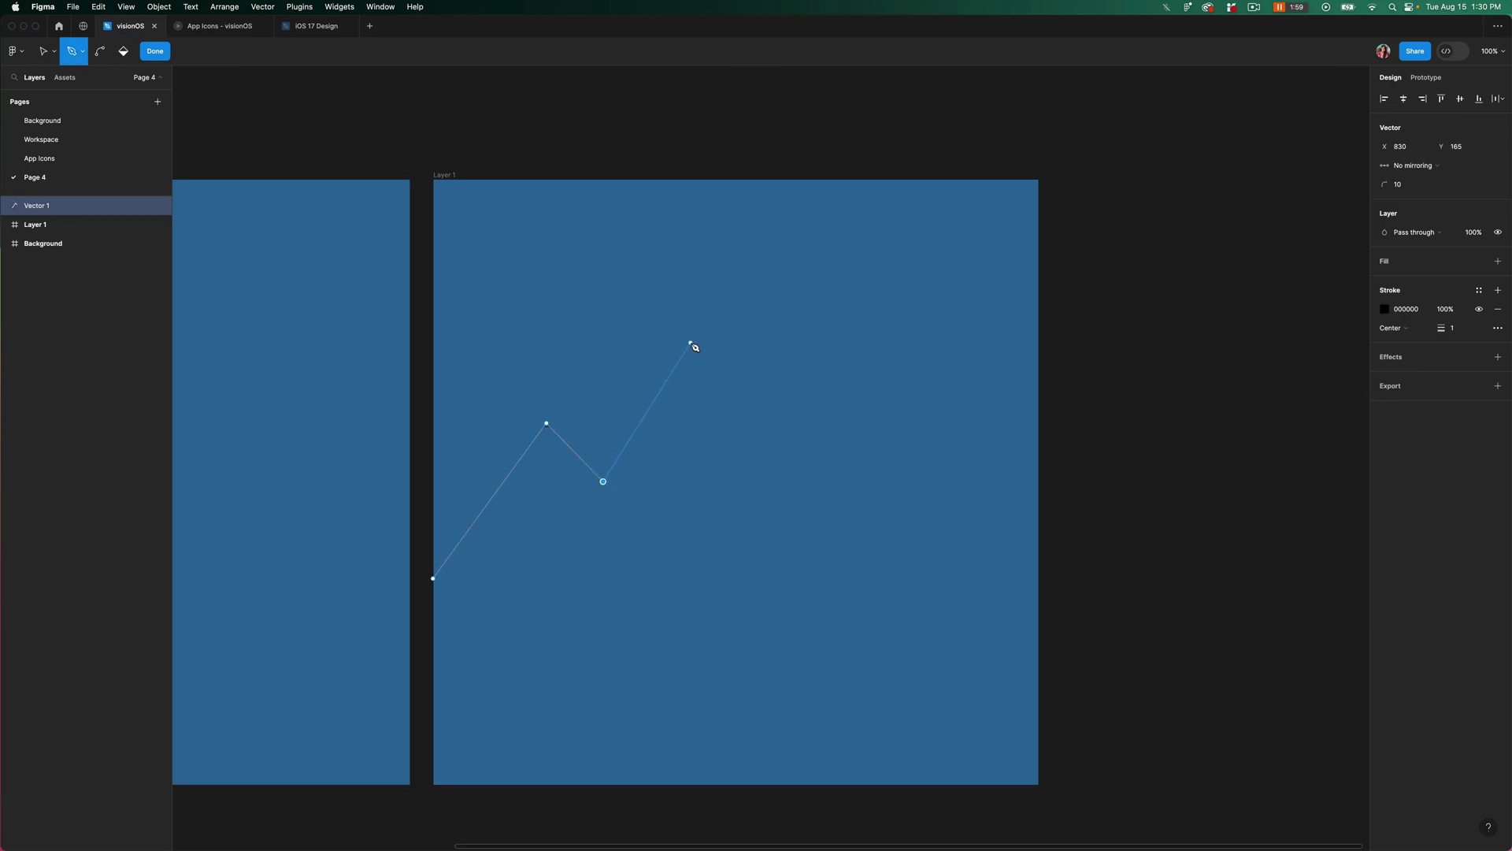
{"action": "left_click", "coordinate": [754, 447]}
{"action": "left_click", "coordinate": [800, 370]}
{"action": "left_click", "coordinate": [911, 550]}
{"action": "left_click", "coordinate": [952, 474]}
{"action": "left_click", "coordinate": [1038, 587]}
{"action": "left_click", "coordinate": [1038, 783]}
{"action": "left_click", "coordinate": [433, 784]}
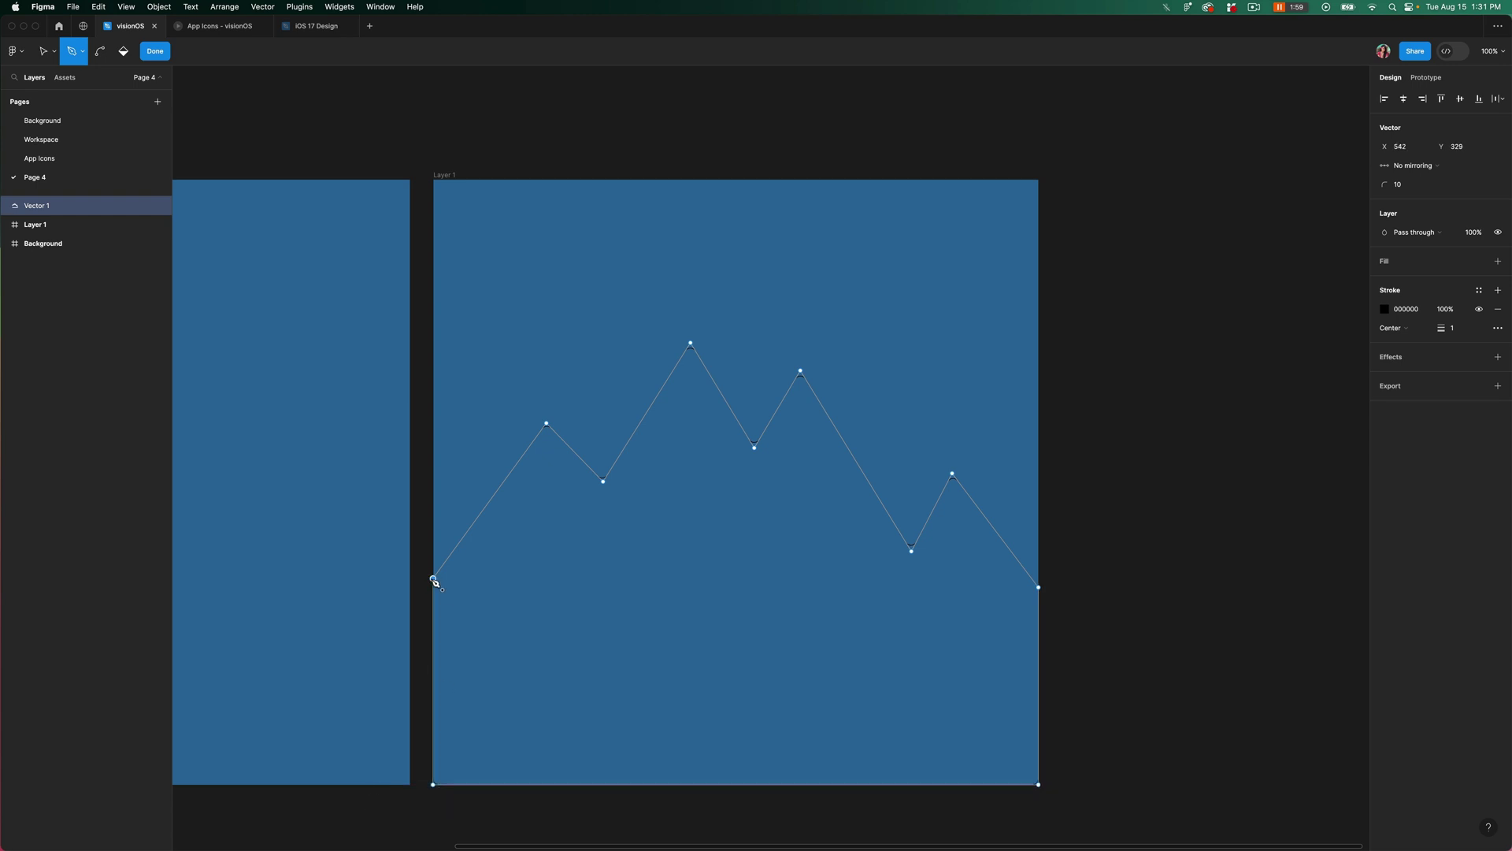
{"action": "left_click", "coordinate": [1499, 262]}
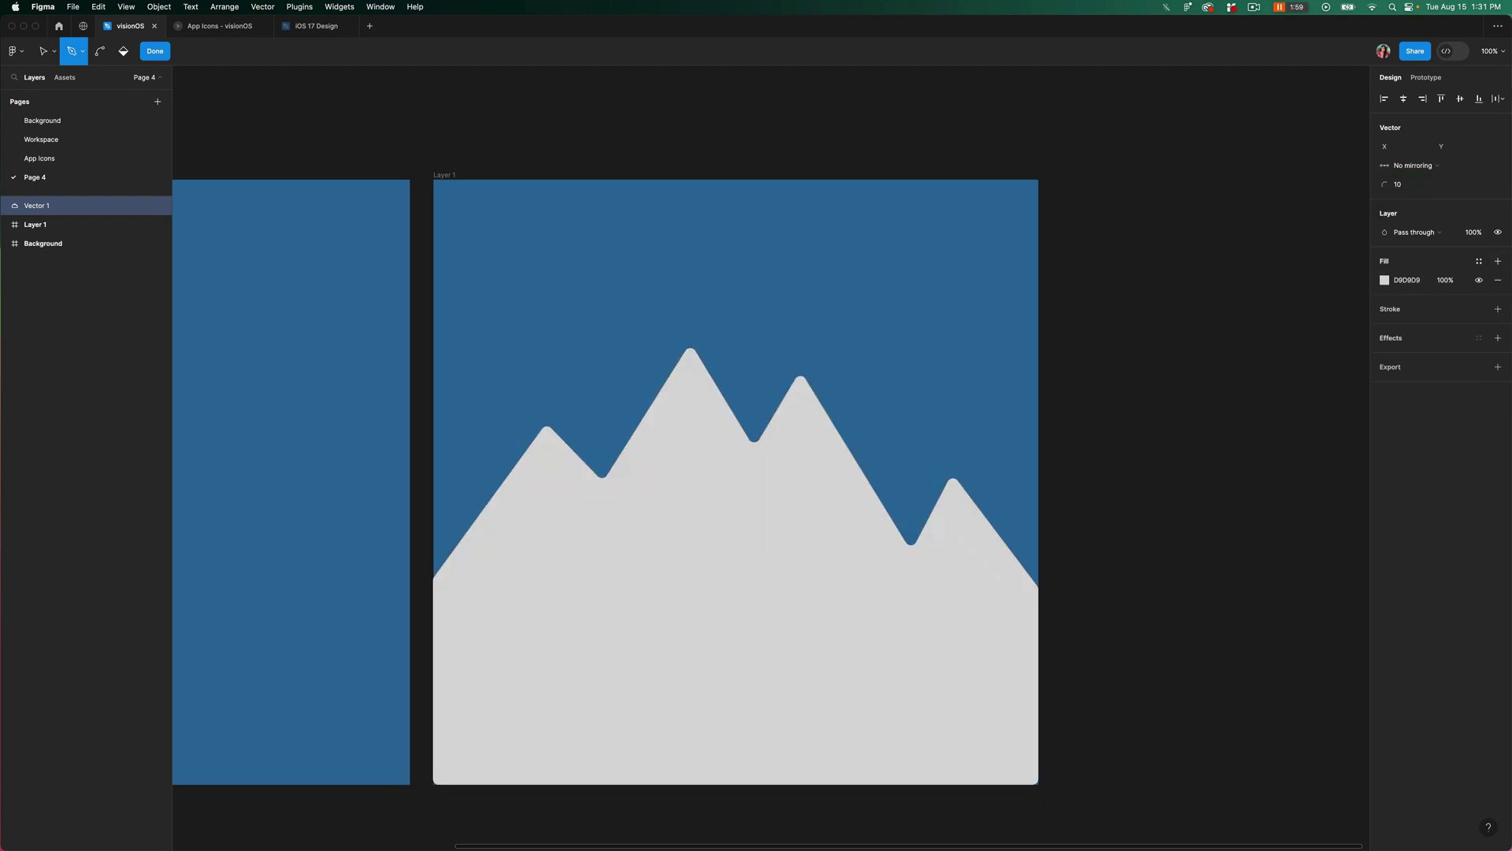
{"action": "key", "text": "Escape"}
- Duplicate the mountain shape and move the copy straight down to Y 90
{"action": "key", "text": "shift+Down"}
{"action": "key", "text": "shift+Down"}
{"action": "key", "text": "shift+Down"}
{"action": "key", "text": "shift+Down"}
{"action": "key", "text": "shift+Down"}
{"action": "key", "text": "shift+Down"}
{"action": "key", "text": "shift+Down"}
{"action": "key", "text": "shift+Down"}
{"action": "key", "text": "shift+Down"}
{"action": "key", "text": "shift+Down"}
{"action": "key", "text": "shift+Down"}
{"action": "key", "text": "shift+Down"}
{"action": "key", "text": "shift+Down"}
{"action": "key", "text": "shift+Down"}
{"action": "key", "text": "shift+Down"}
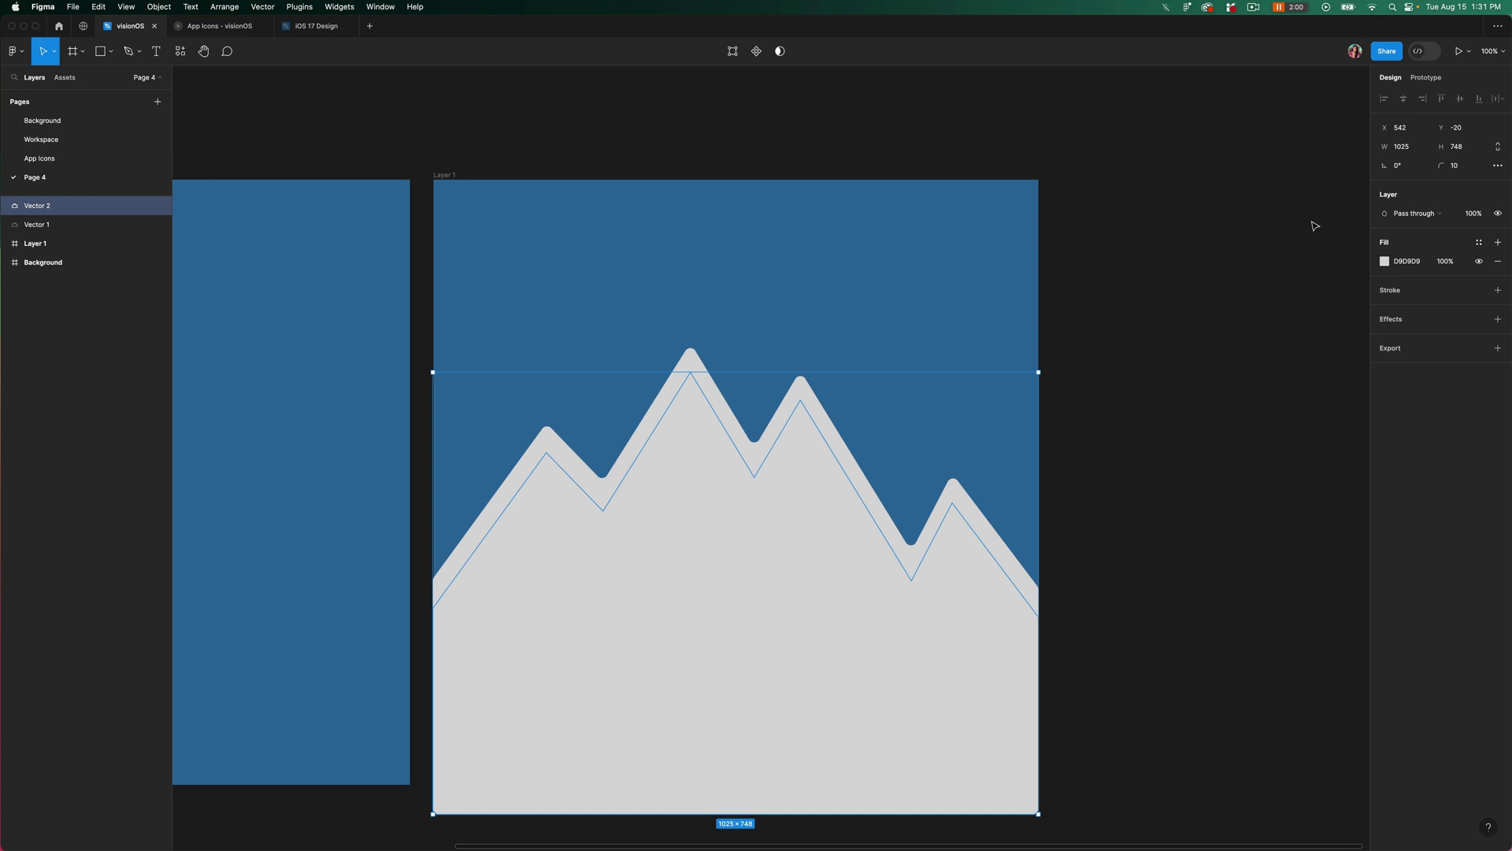
- Fill the lower mountain copy with the frame's blue 2E6E9F and subtract it from the original shape
{"action": "key", "text": "i"}
{"action": "left_click", "coordinate": [850, 307]}
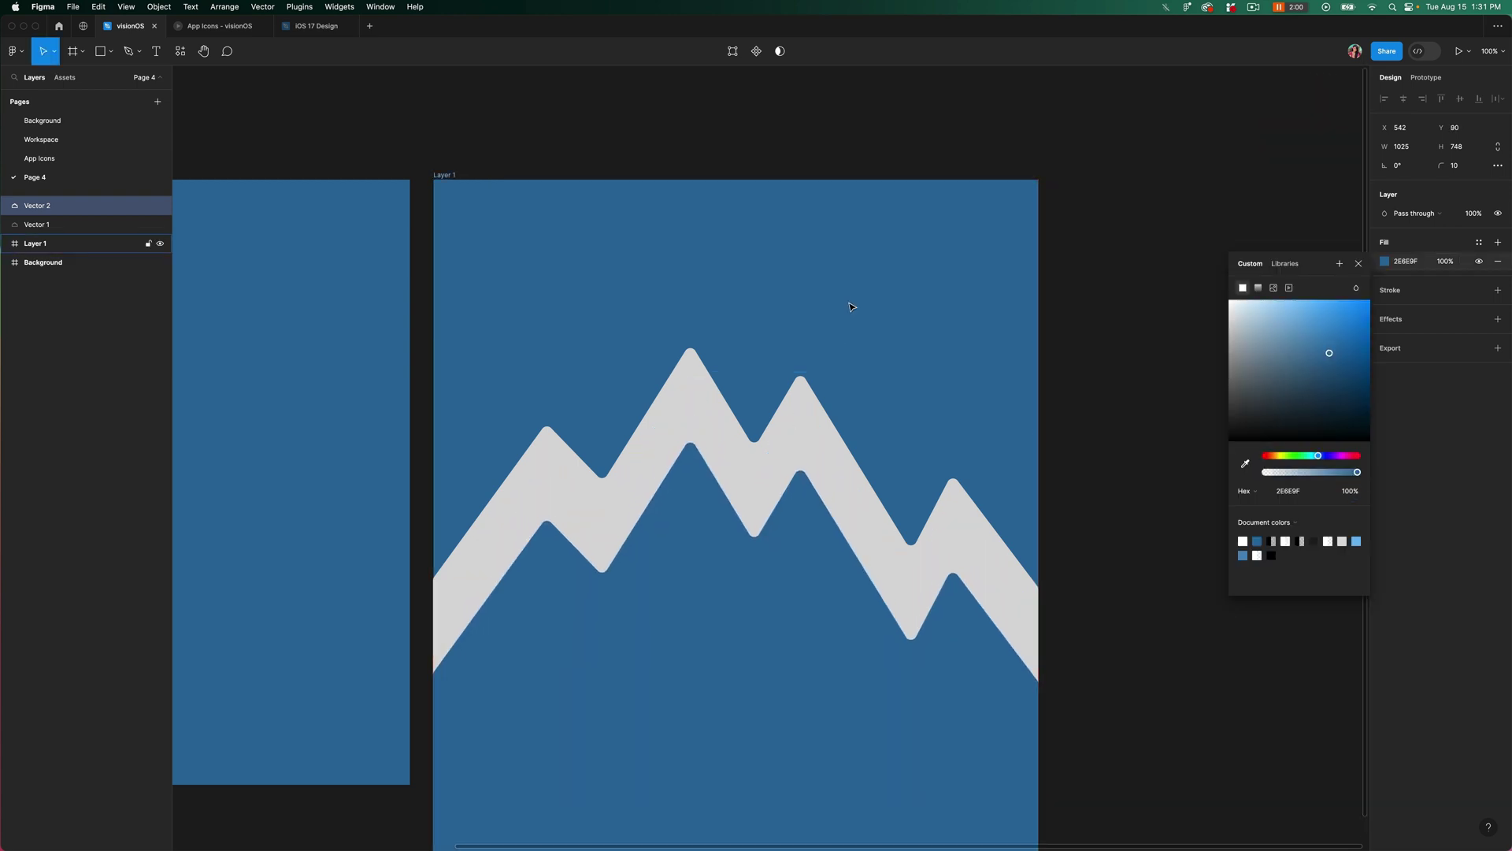
{"action": "left_click", "coordinate": [47, 225], "text": "shift"}
{"action": "left_click", "coordinate": [787, 52]}
{"action": "left_click", "coordinate": [776, 100]}
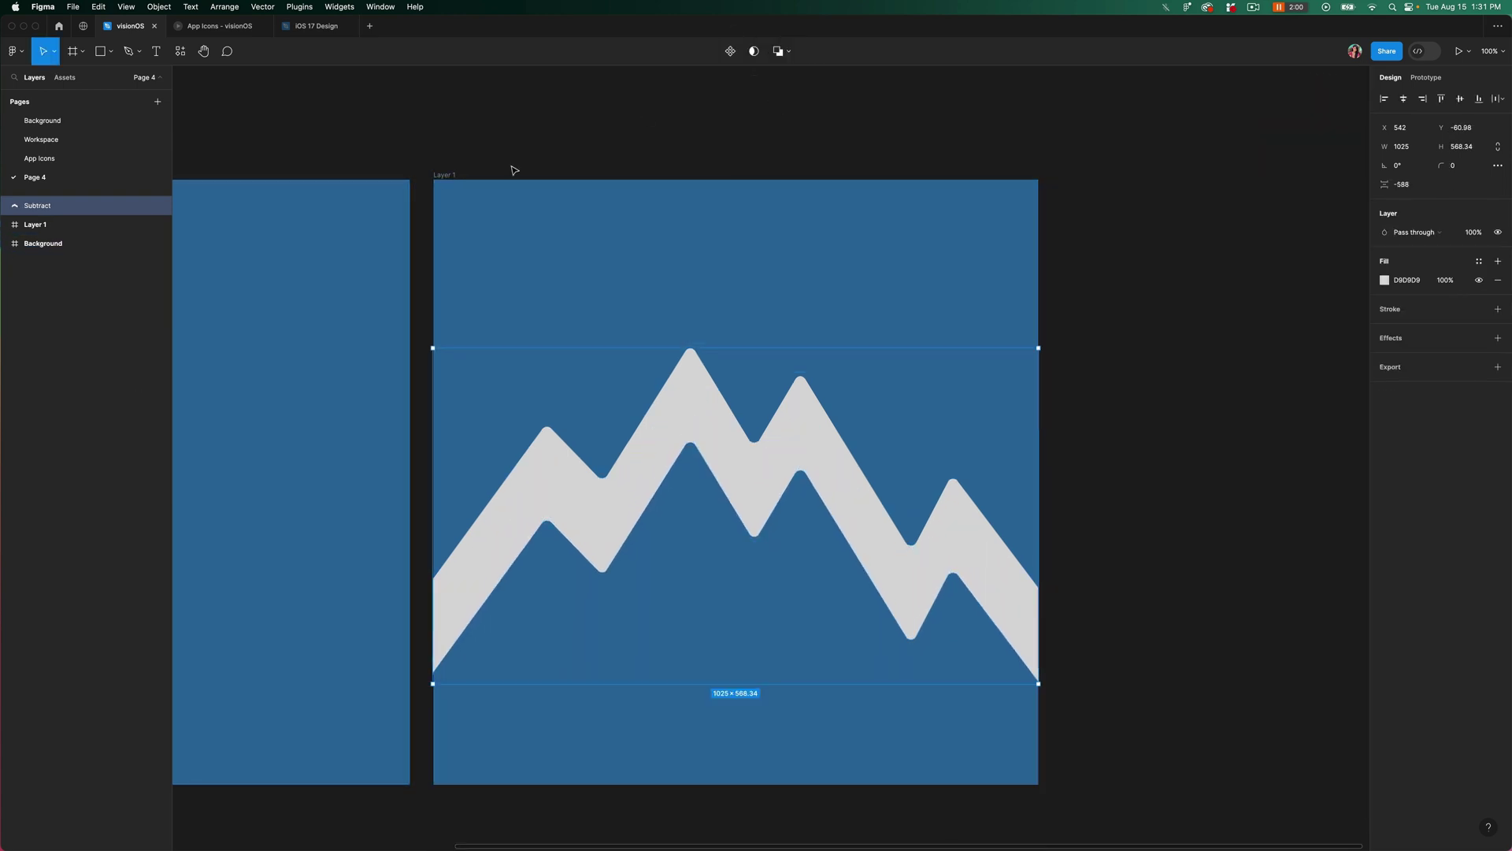
- Review the Layer 1 and Layer 3 frames of the app icon one after the other
{"action": "left_click", "coordinate": [444, 174]}
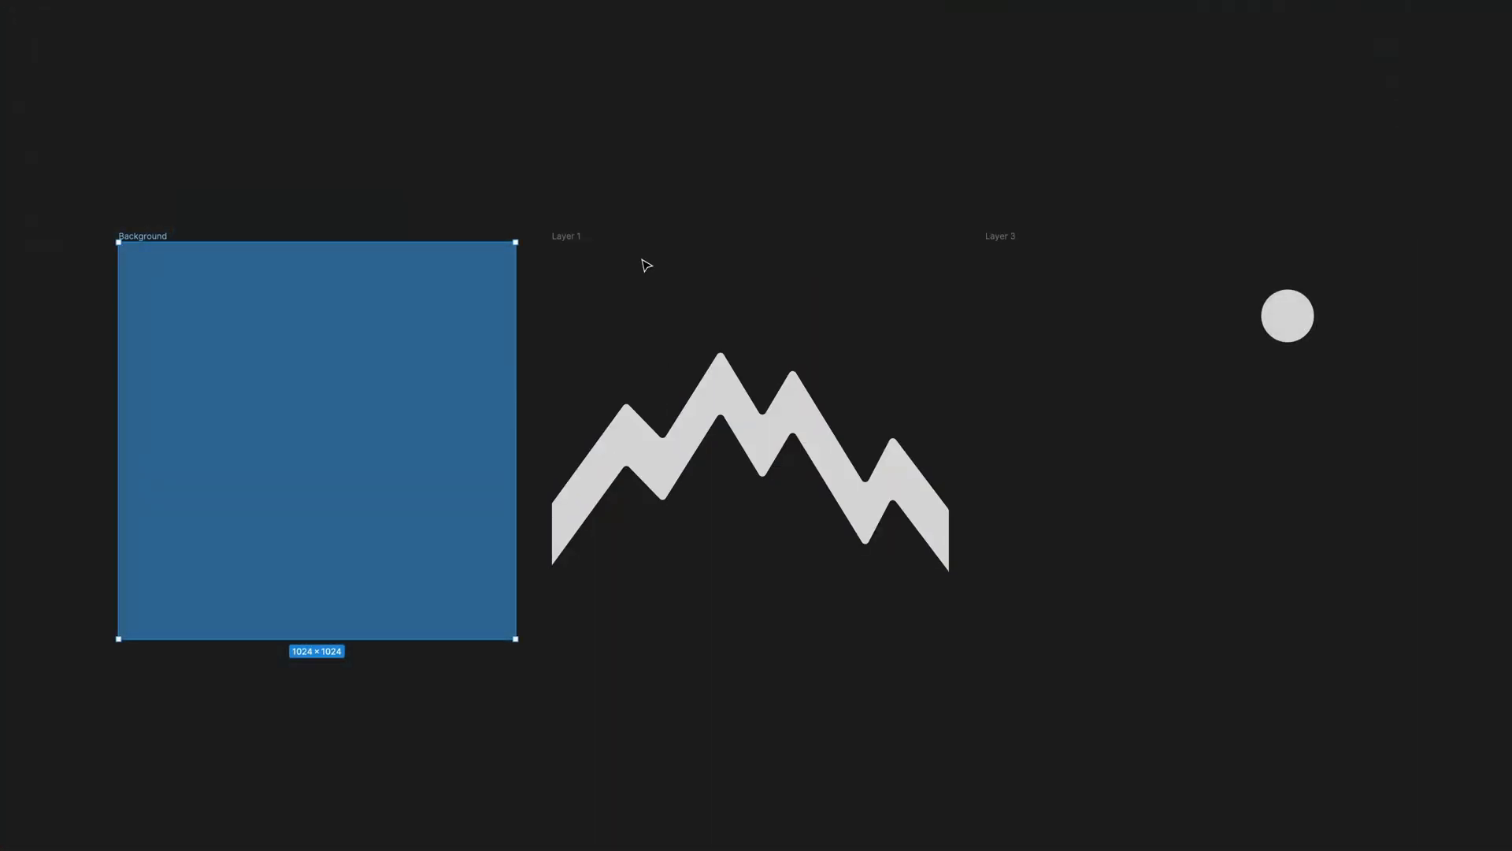
{"action": "left_click", "coordinate": [575, 237]}
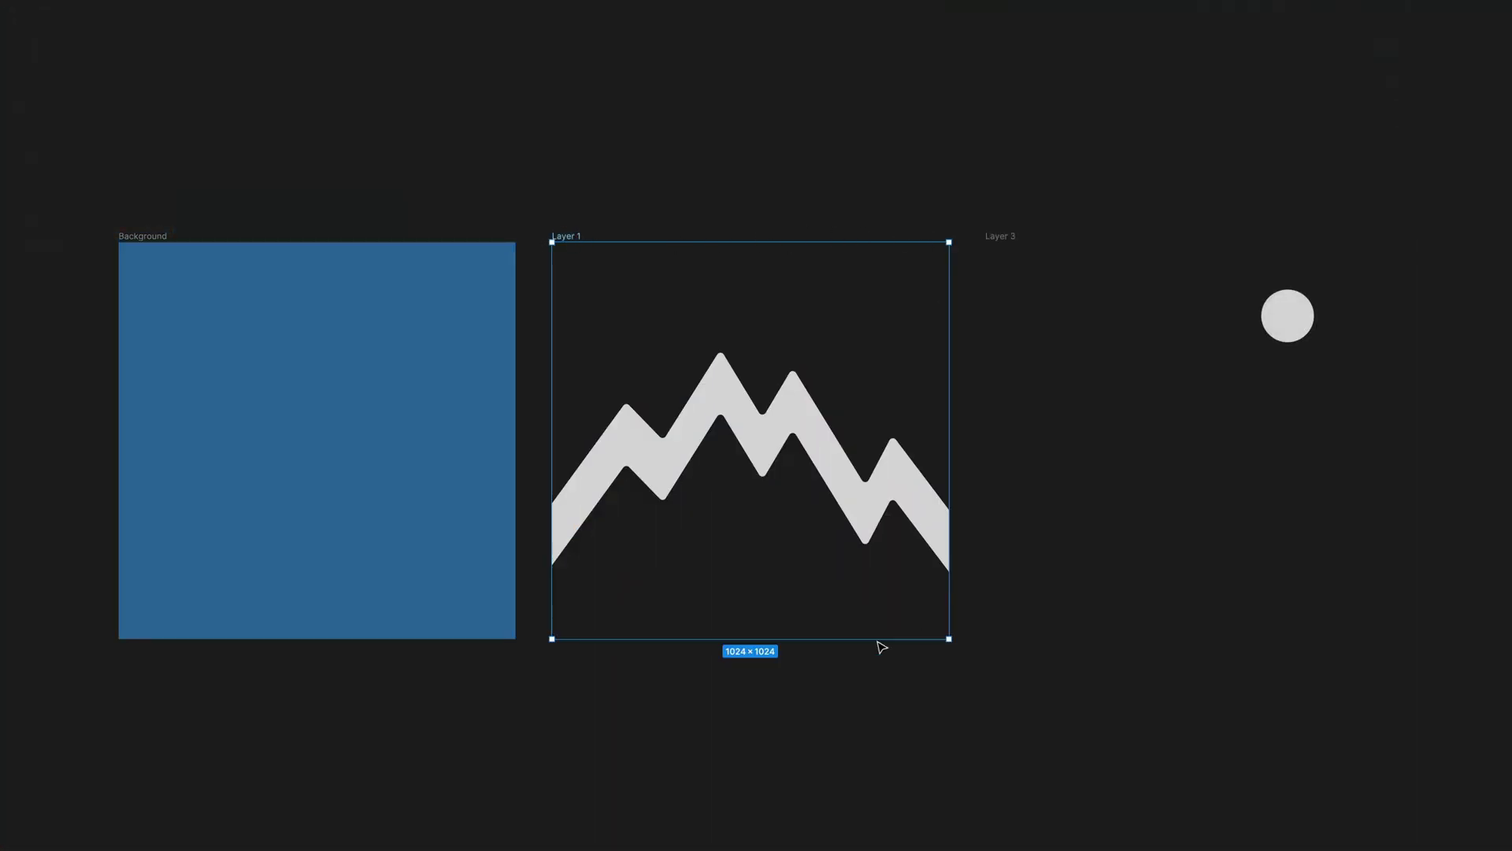
{"action": "left_click", "coordinate": [997, 237]}
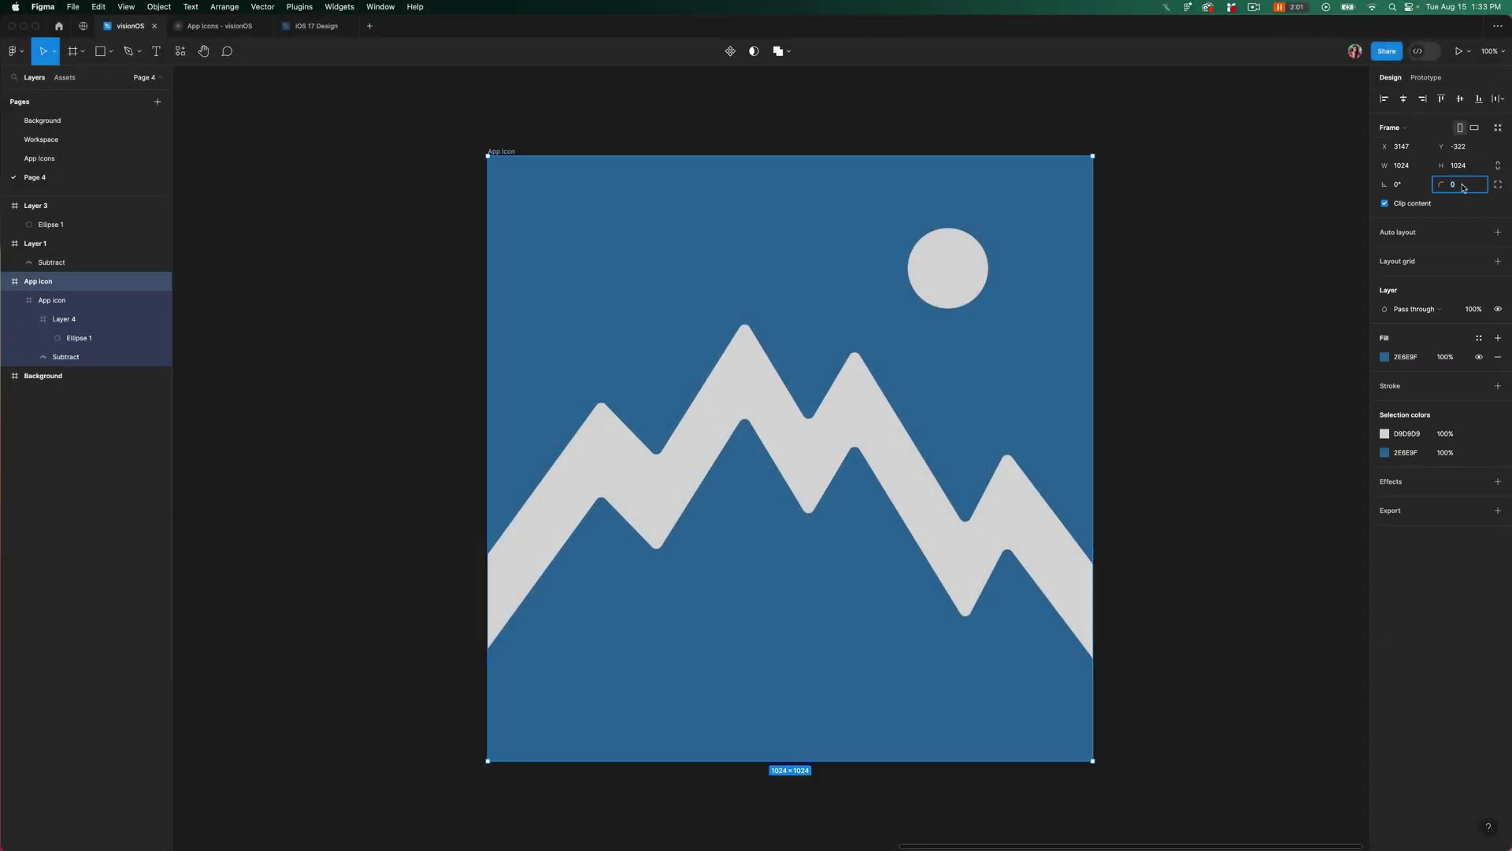
- Set the corner radius of the combined App icon frame to 600
{"action": "type", "text": "600"}
{"action": "key", "text": "Return"}
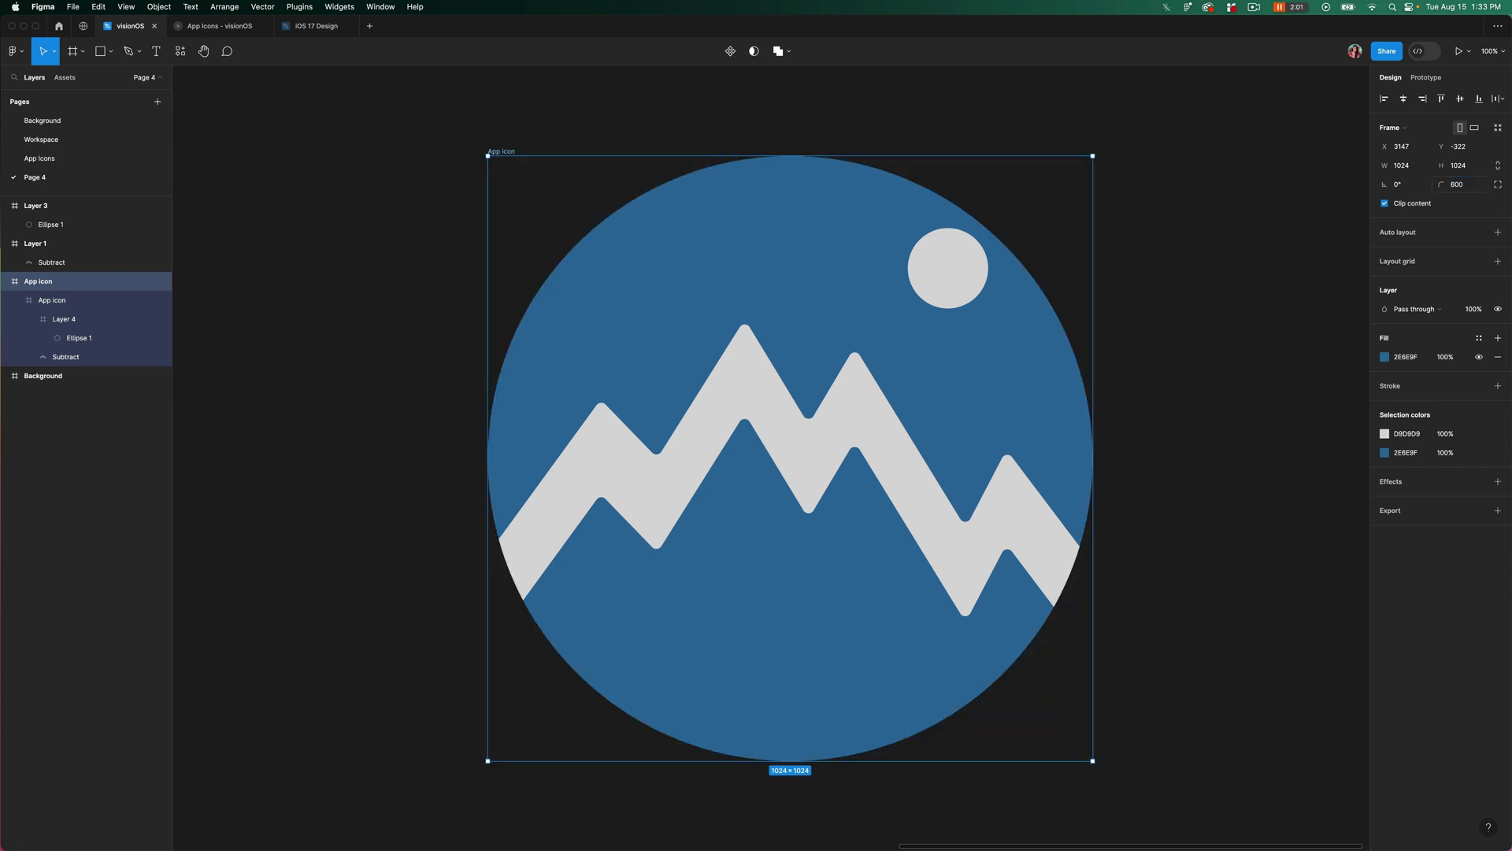
{"action": "left_click", "coordinate": [1241, 335]}
- Move the circle in the App icon inward to X 692, Y 152
{"action": "left_click", "coordinate": [954, 279]}
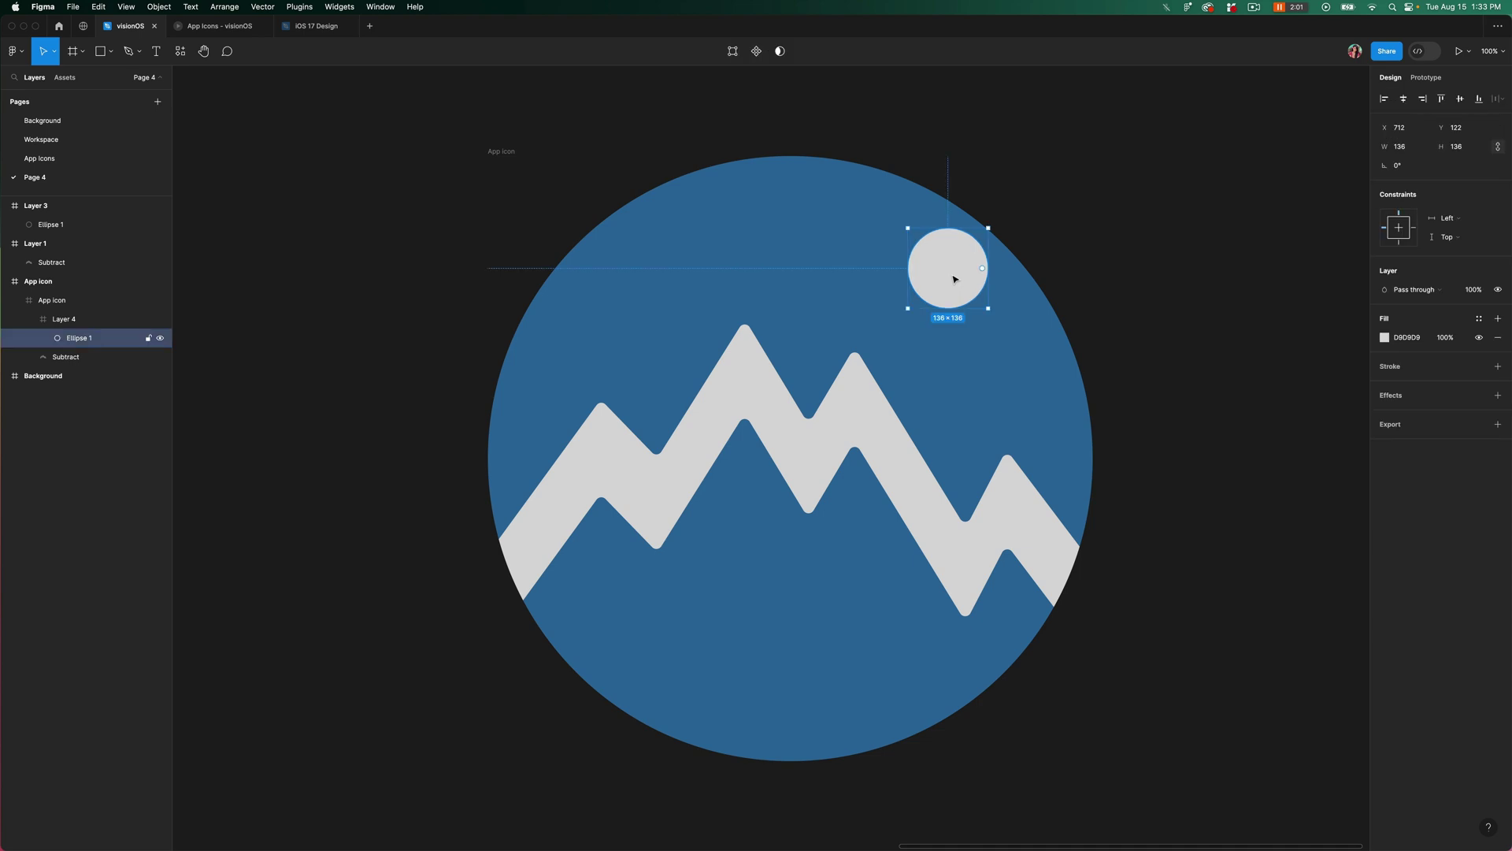
{"action": "key", "text": "shift+Left"}
{"action": "key", "text": "shift+Down"}
{"action": "key", "text": "shift+Down"}
{"action": "key", "text": "shift+Down"}
{"action": "key", "text": "shift+Left"}
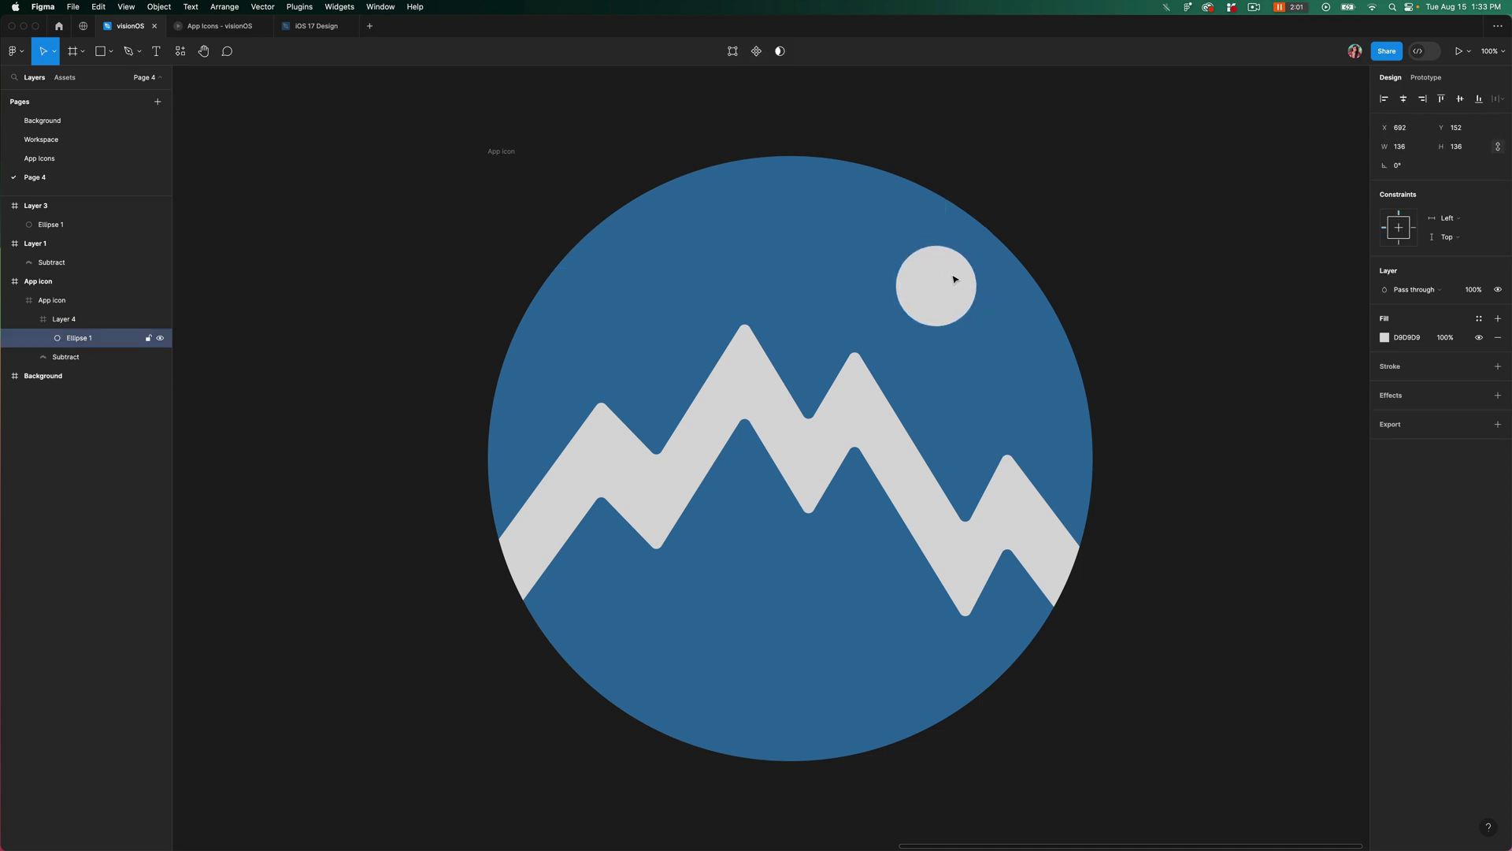
{"action": "left_click", "coordinate": [1239, 207]}
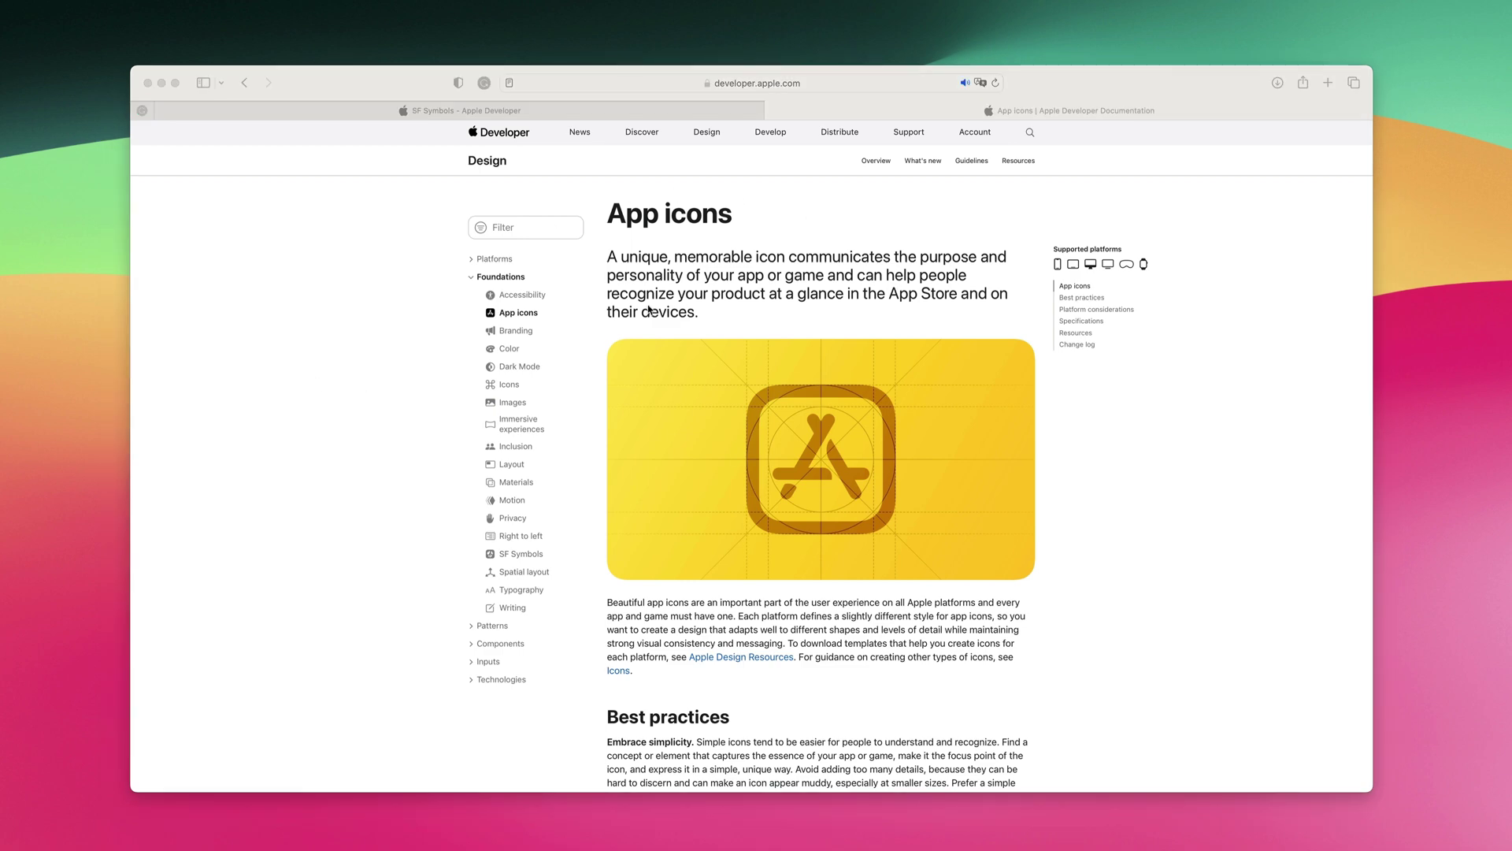
- Review the visionOS part of the App icons guidelines and the SF Symbols 5 page in Safari
{"action": "scroll", "coordinate": [865, 466], "scroll_direction": "down", "scroll_amount": 20}
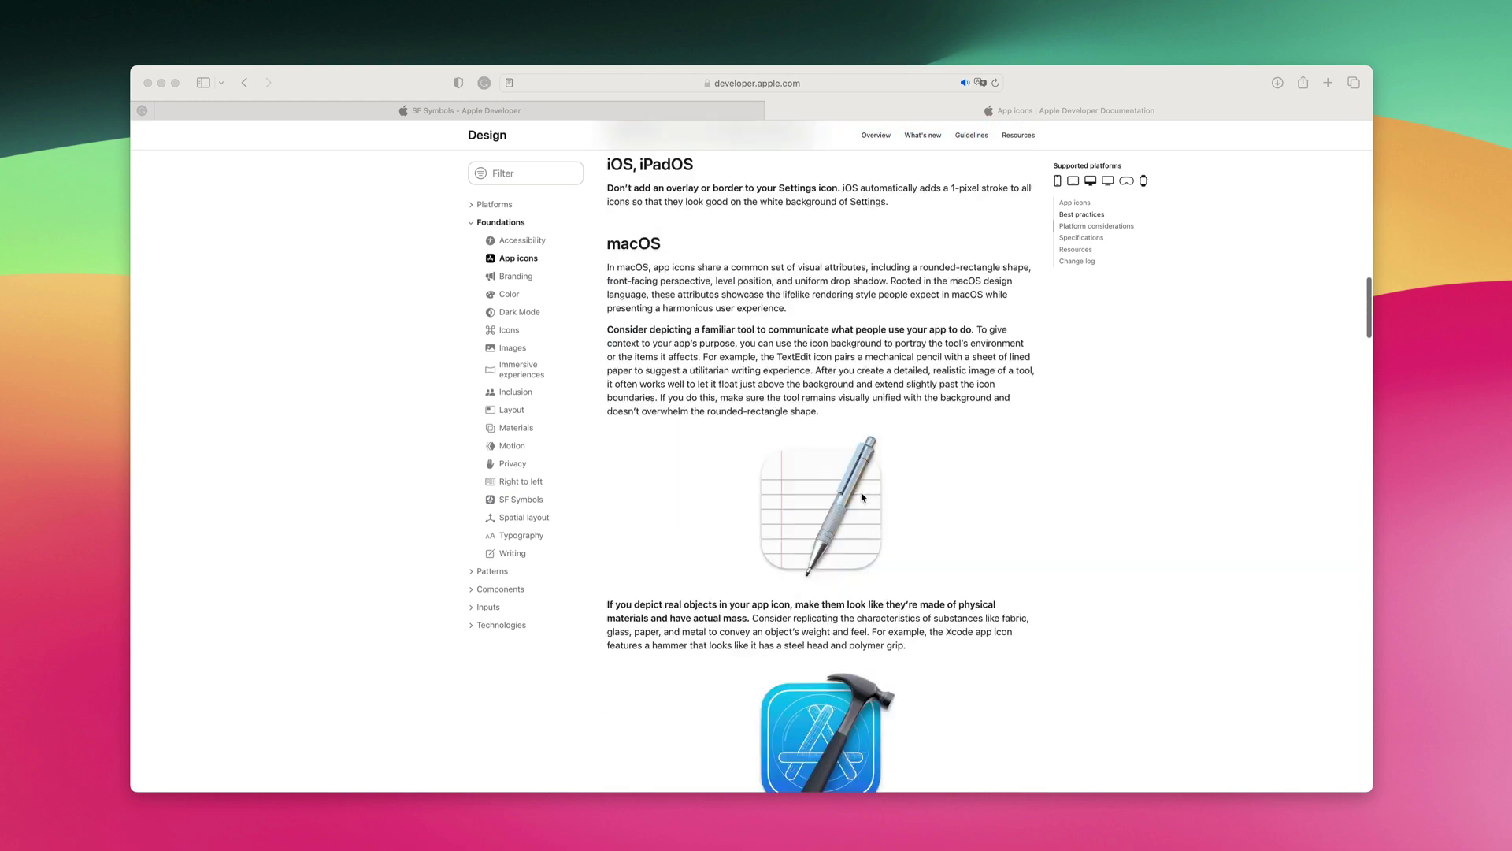
{"action": "scroll", "coordinate": [865, 499], "scroll_direction": "down", "scroll_amount": 15}
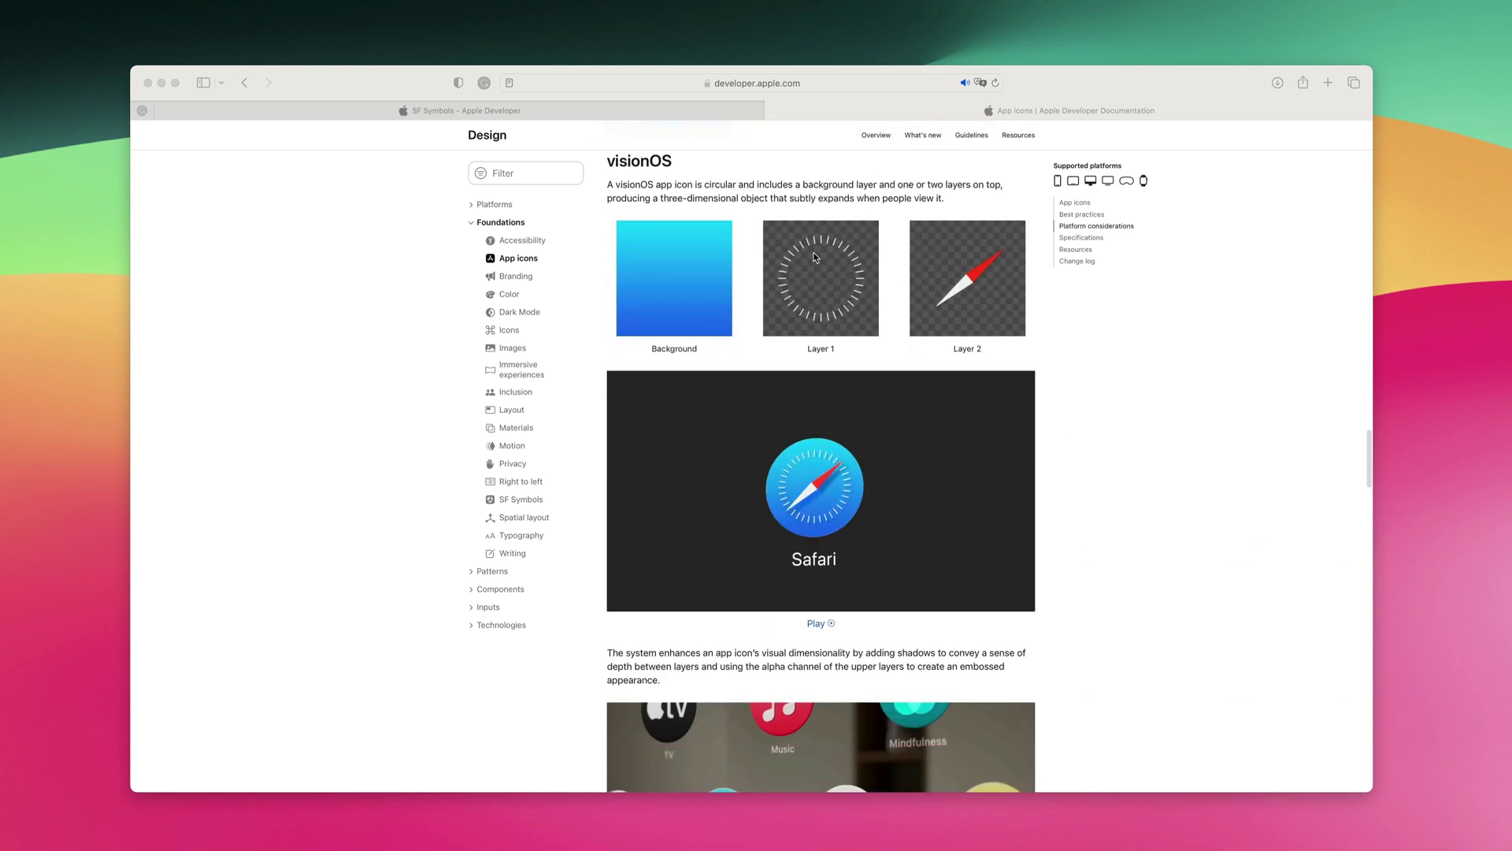
{"action": "left_click", "coordinate": [560, 111]}
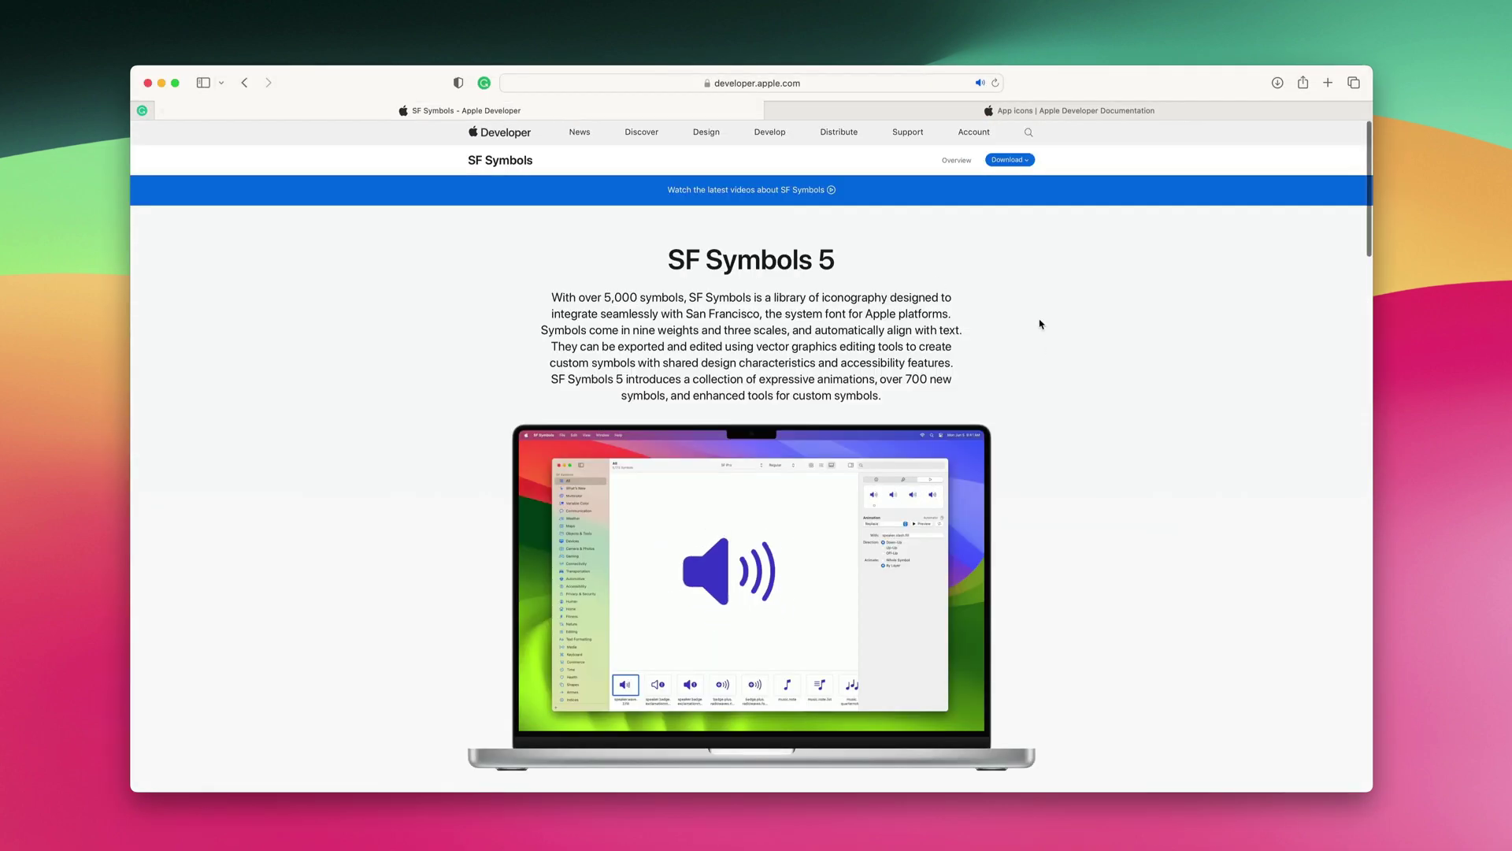
{"action": "scroll", "coordinate": [975, 333], "scroll_direction": "down", "scroll_amount": 2}
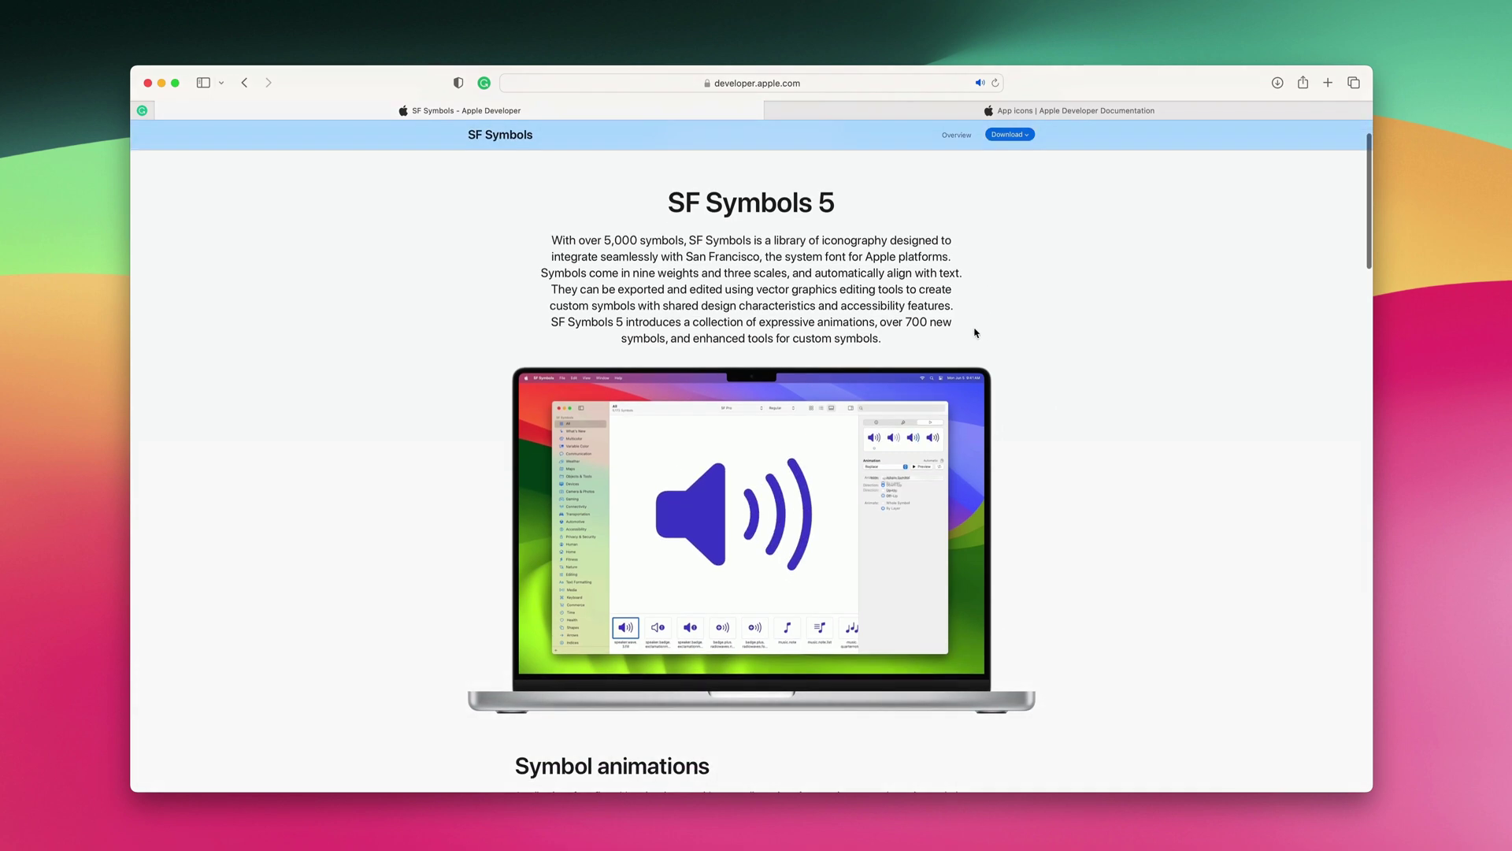
{"action": "scroll", "coordinate": [976, 333], "scroll_direction": "down", "scroll_amount": 12}
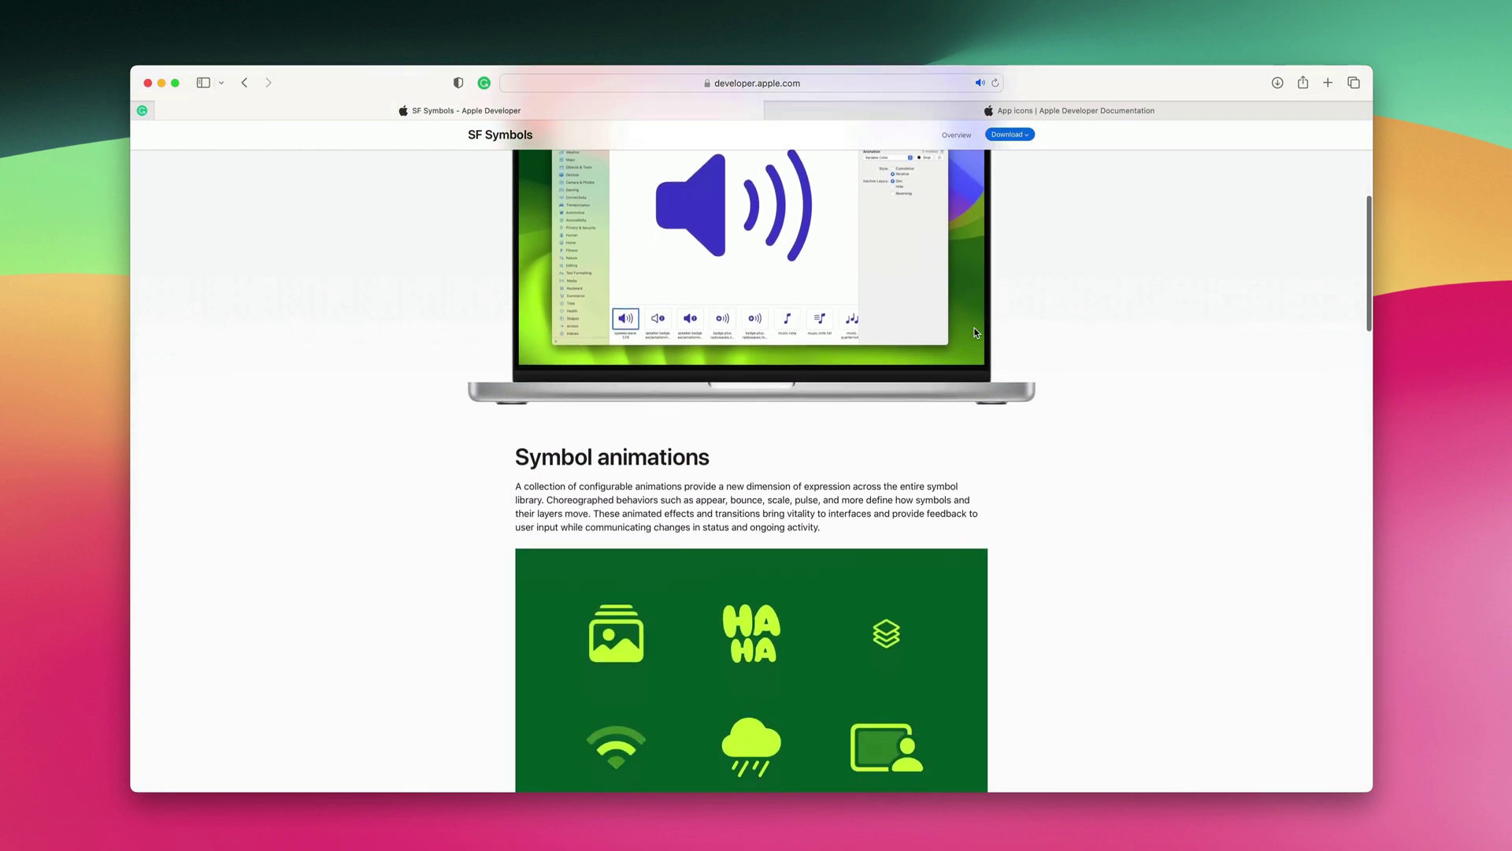
{"action": "scroll", "coordinate": [975, 332], "scroll_direction": "down", "scroll_amount": 15}
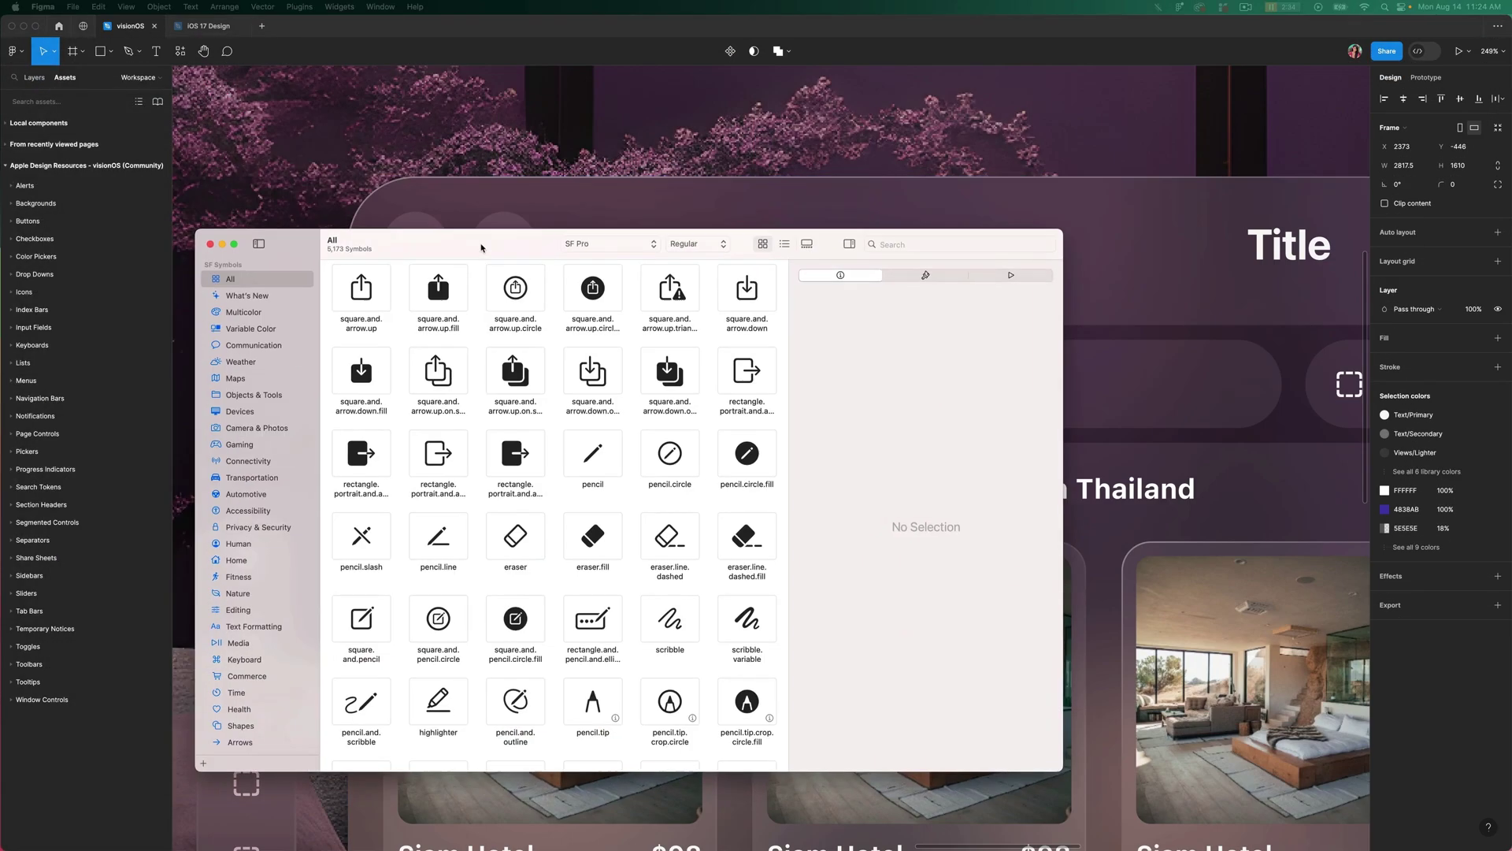
- Search SF Symbols for "globe" and copy the globe.americas.fill symbol
{"action": "type", "text": "globe"}
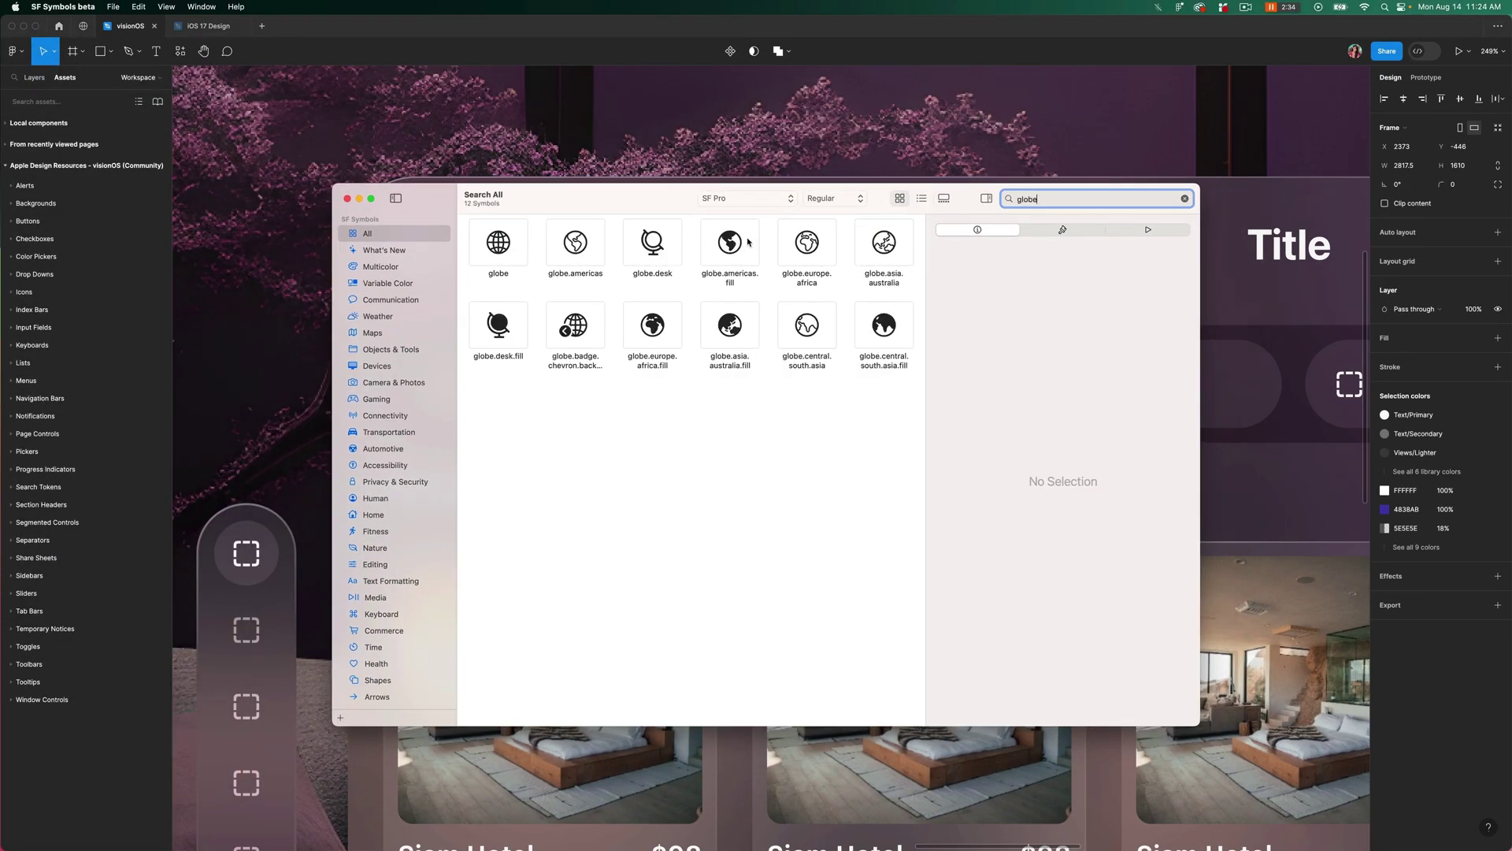
{"action": "right_click", "coordinate": [731, 243]}
{"action": "left_click", "coordinate": [756, 248]}
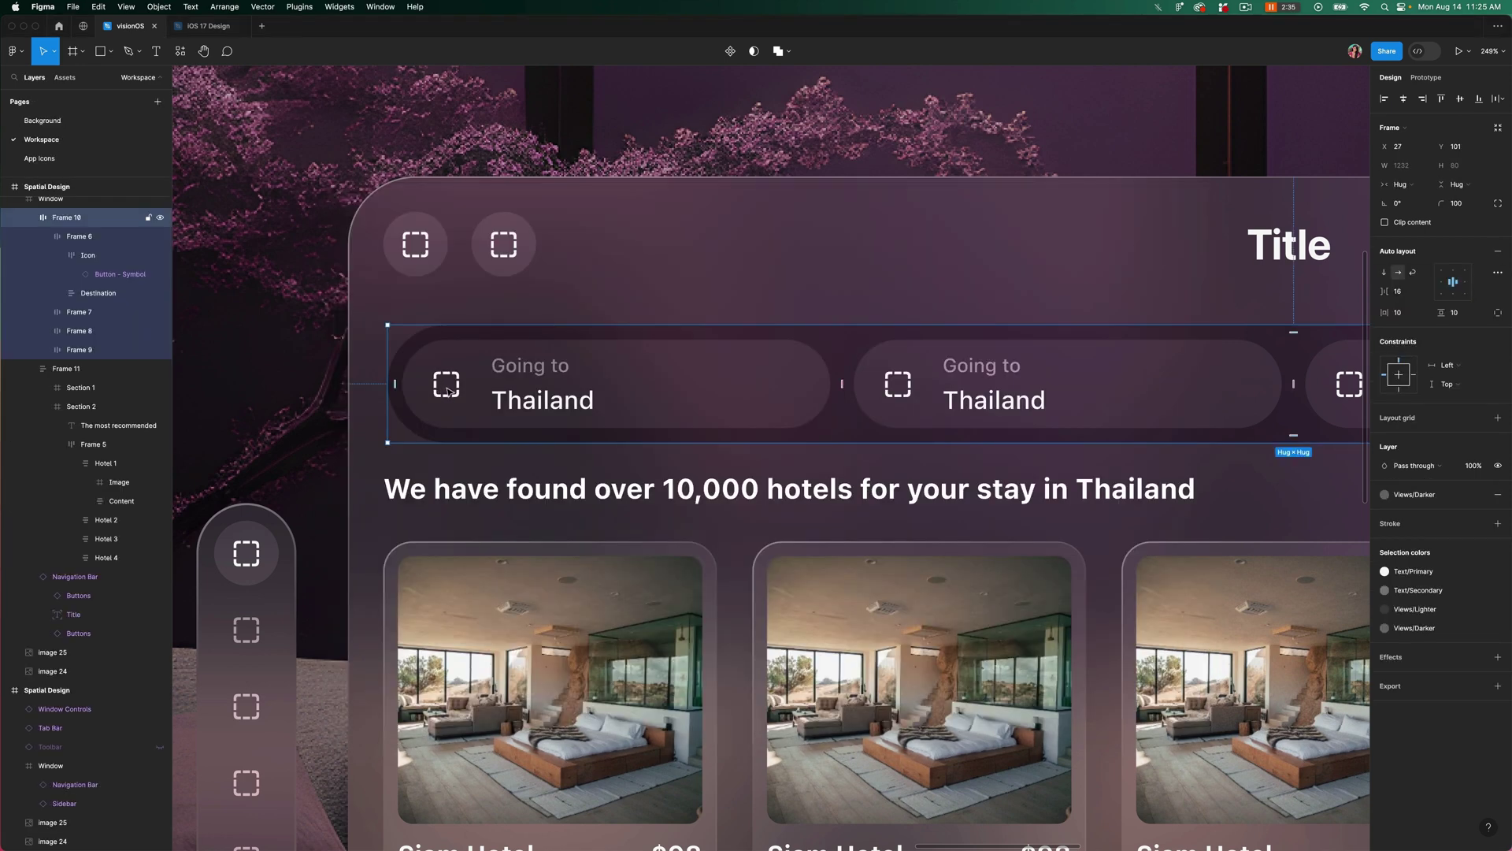
- Replace the placeholder symbol in the "Going to" search field with the copied globe.americas.fill symbol
{"action": "double_click", "coordinate": [449, 390]}
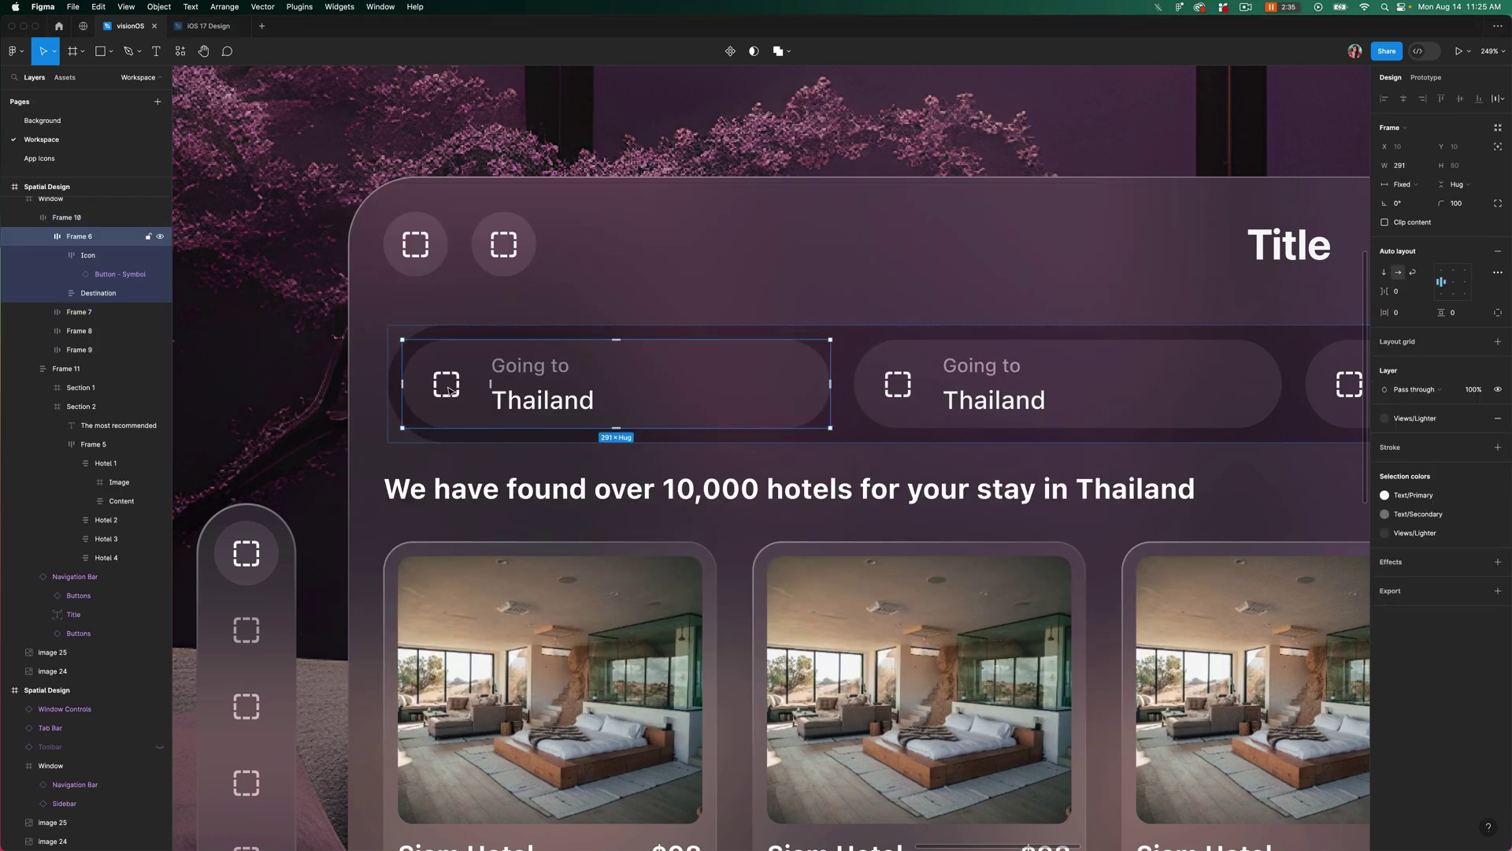
{"action": "double_click", "coordinate": [447, 389]}
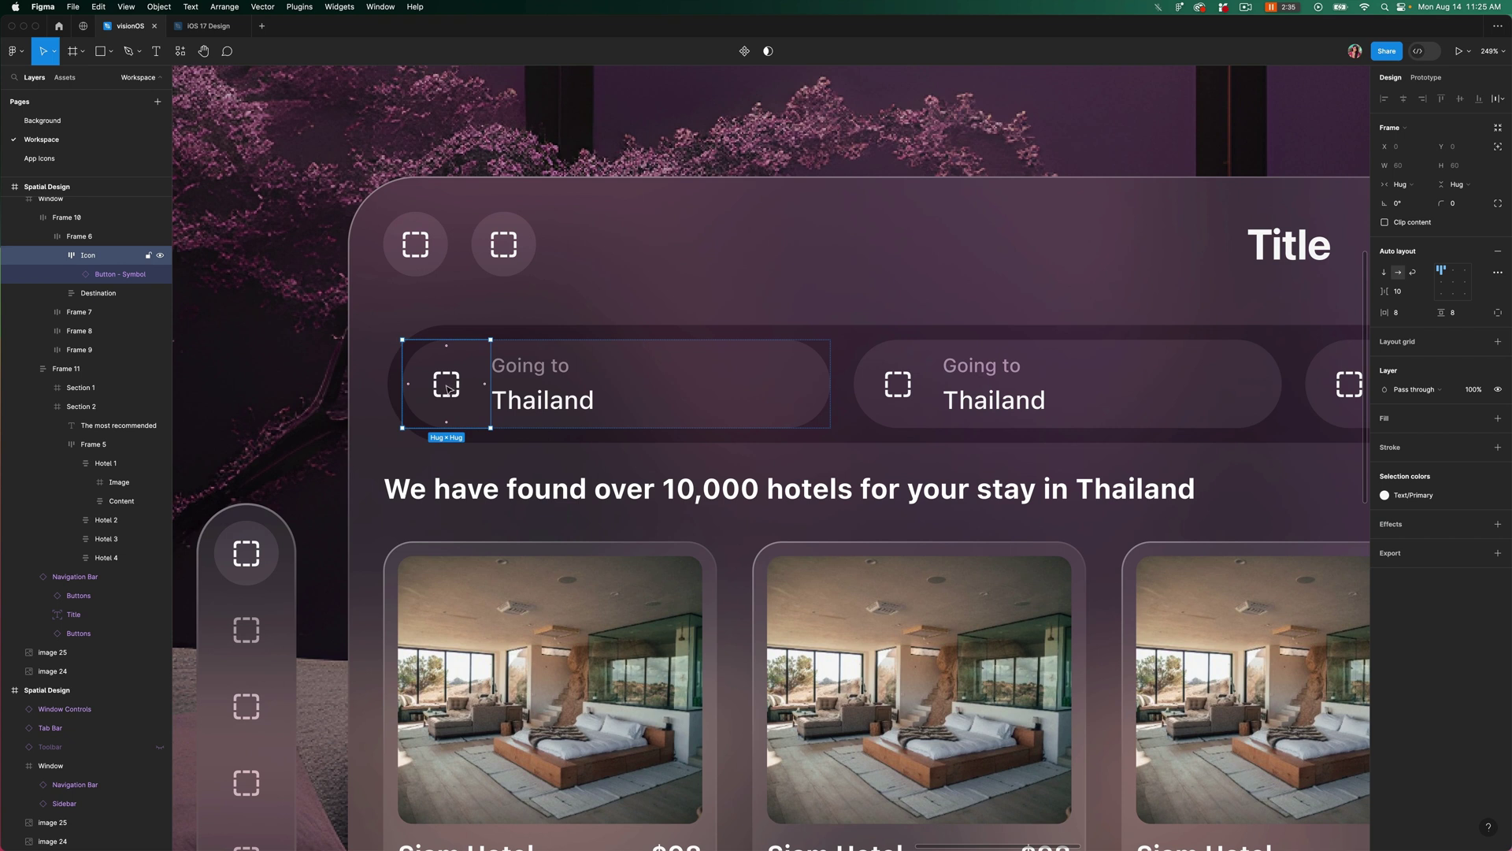
{"action": "double_click", "coordinate": [448, 389]}
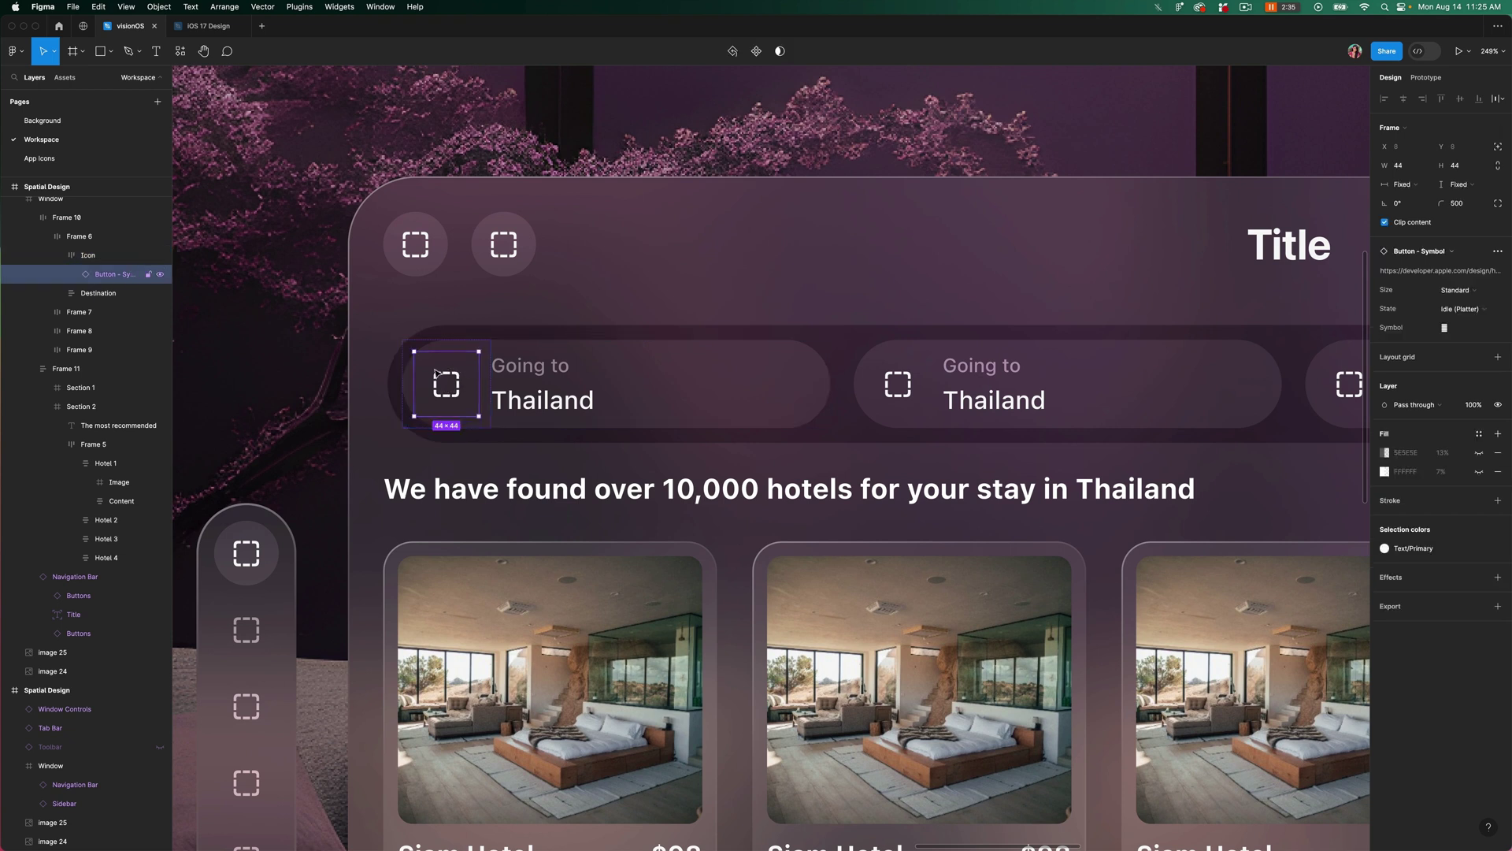
{"action": "left_click", "coordinate": [1464, 331]}
{"action": "key", "text": "super+v"}
{"action": "key", "text": "Return"}
- Switch to SF Symbols, search for "date" and copy the calendar symbol
{"action": "scroll", "coordinate": [990, 398], "scroll_direction": "right", "scroll_amount": 5}
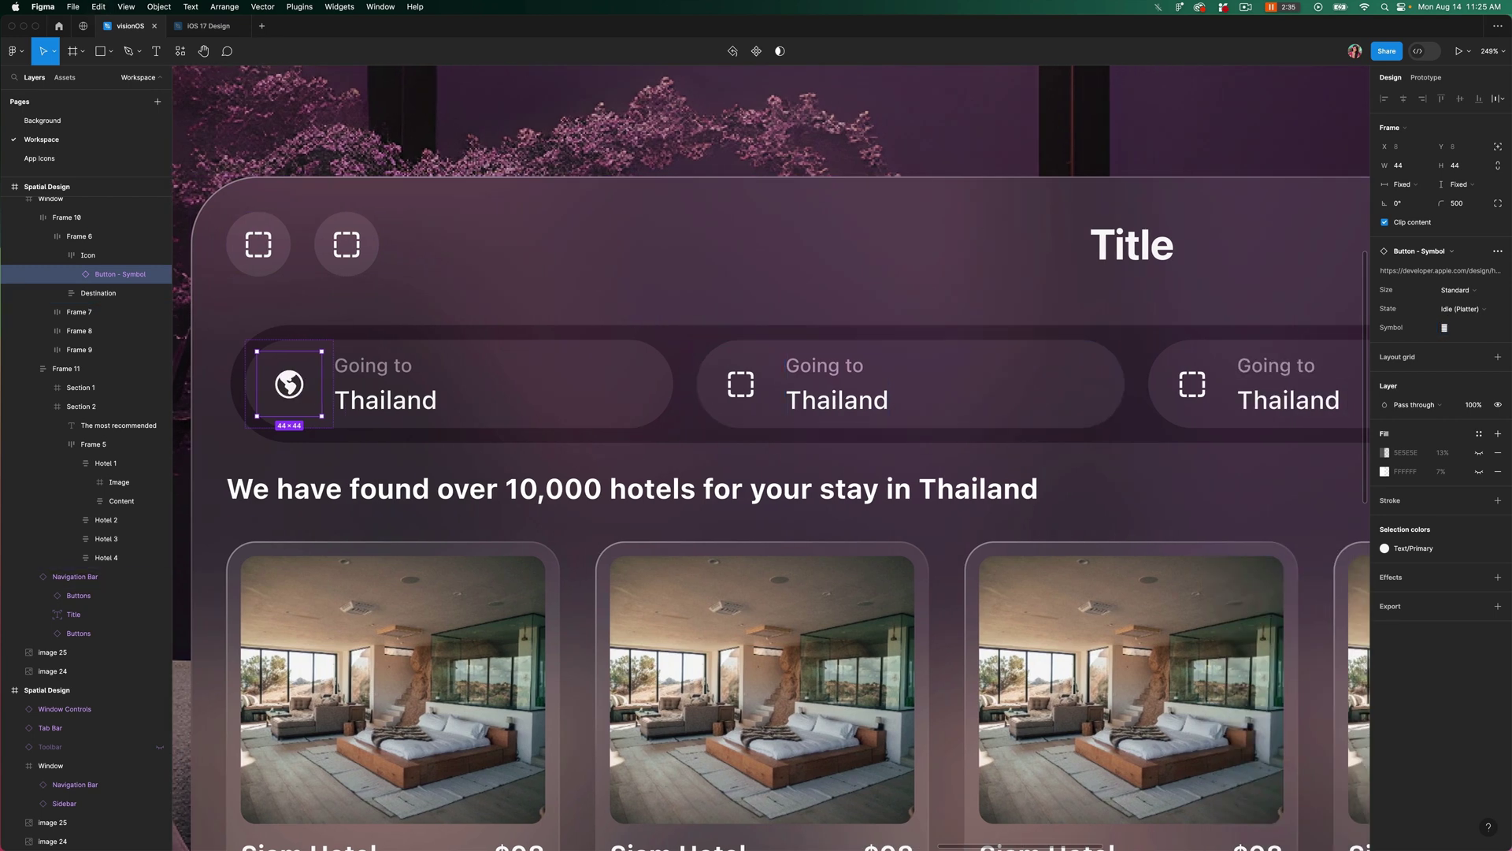
{"action": "key", "text": "super+Tab"}
{"action": "type", "text": "date"}
{"action": "right_click", "coordinate": [499, 239]}
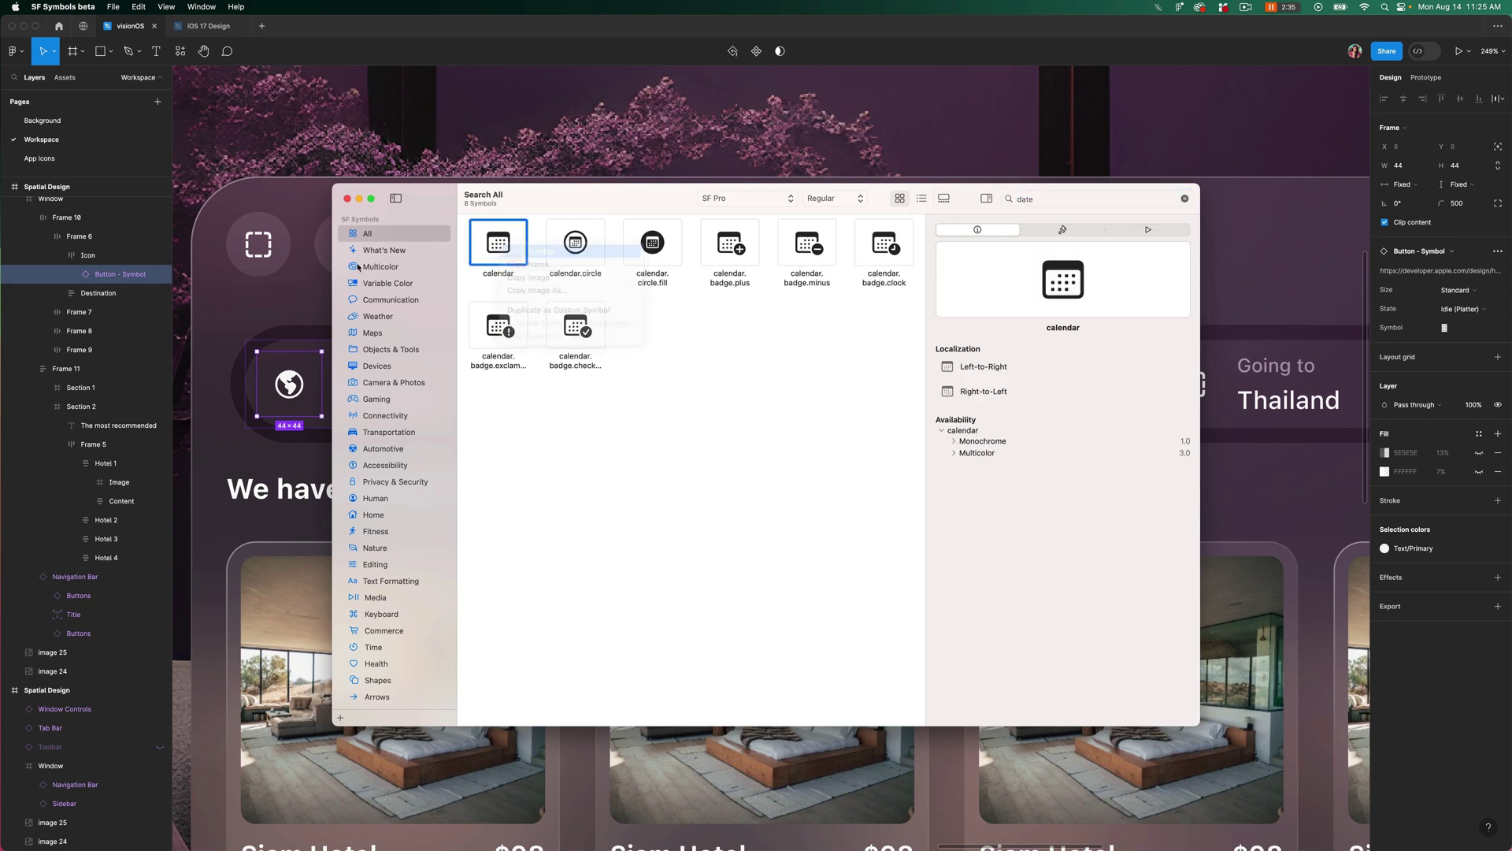
{"action": "left_click", "coordinate": [526, 251]}
- Back in Figma, replace the second search field's placeholder symbol with the copied calendar symbol
{"action": "key", "text": "super+Tab"}
{"action": "left_click", "coordinate": [741, 384]}
{"action": "double_click", "coordinate": [741, 384]}
{"action": "key", "text": "super+v"}
{"action": "key", "text": "Return"}
- Change the second search field's label to "Date" and its value to "Aug 17-sept 17"
{"action": "scroll", "coordinate": [709, 394], "scroll_direction": "right", "scroll_amount": 4}
{"action": "double_click", "coordinate": [670, 365]}
{"action": "type", "text": "Date"}
{"action": "double_click", "coordinate": [729, 397]}
{"action": "type", "text": "Aug"}
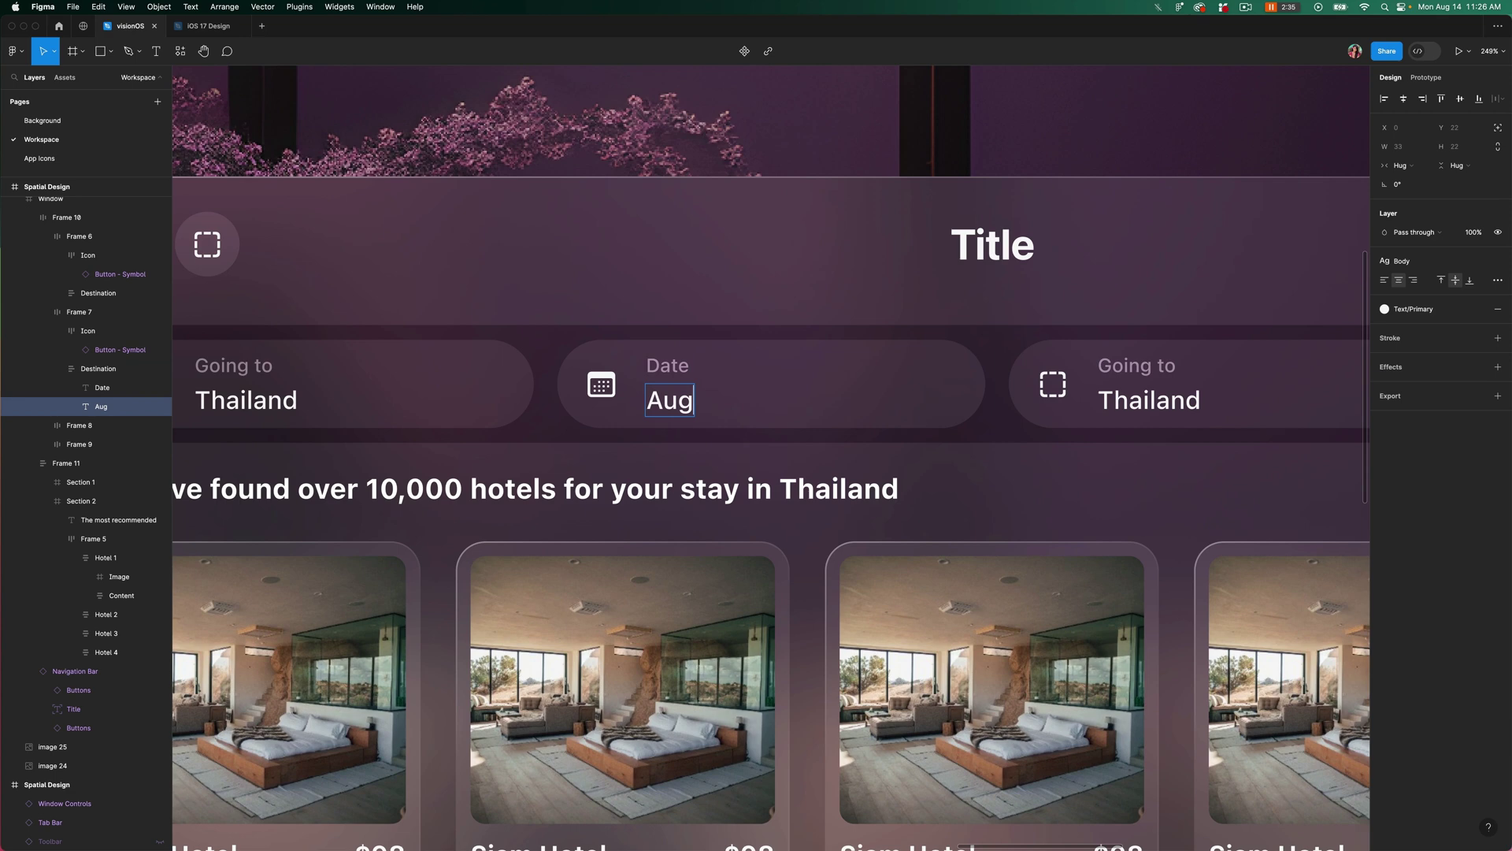
{"action": "type", "text": " 17-sept 17"}
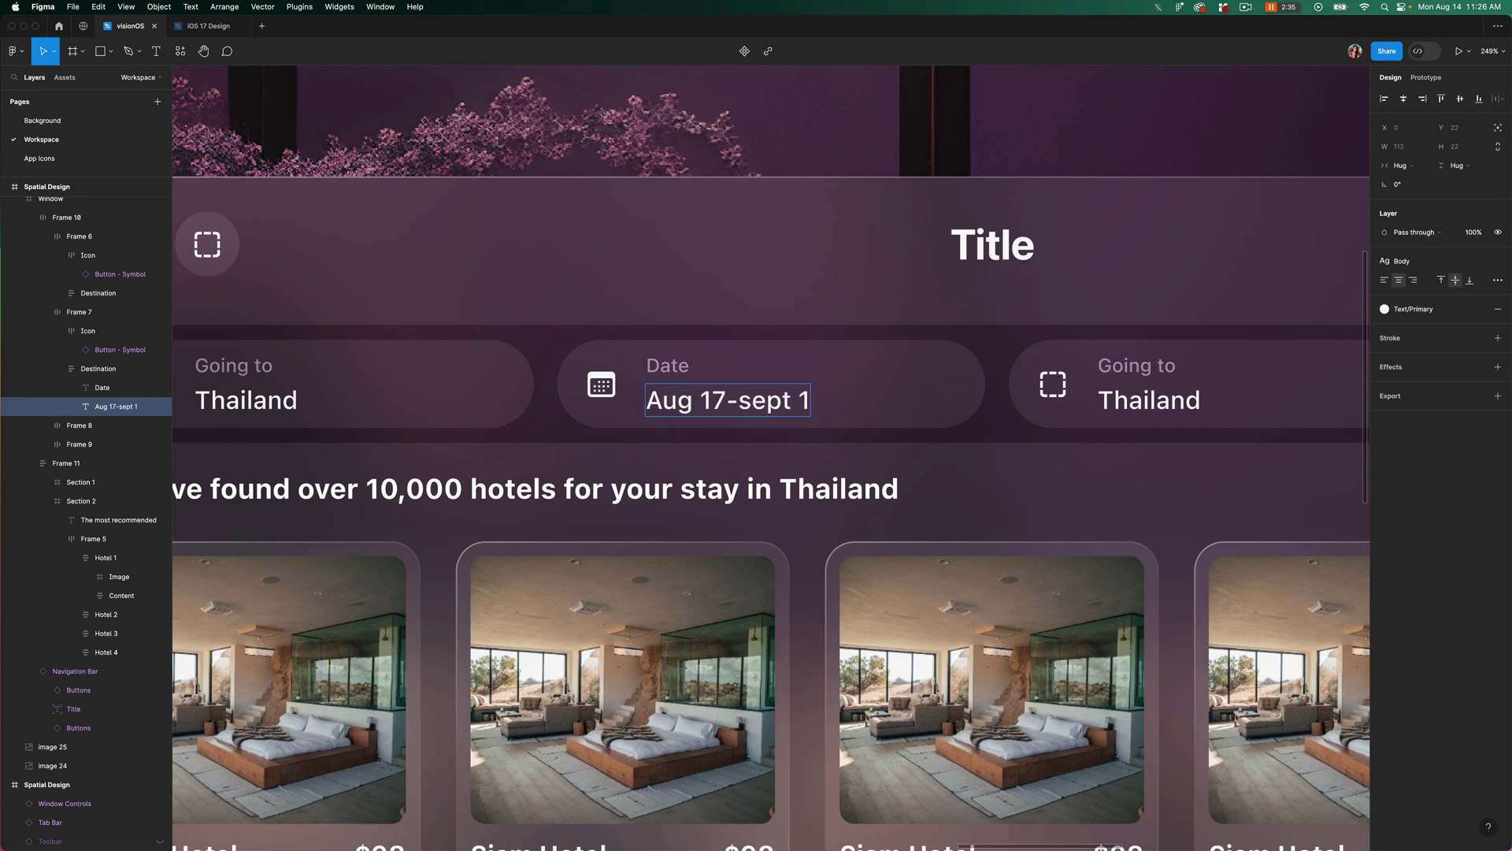
{"action": "key", "text": "Escape"}
- Switch to SF Symbols, search for "person" and copy the person.fill symbol
{"action": "scroll", "coordinate": [772, 457], "scroll_direction": "right", "scroll_amount": 4}
{"action": "key", "text": "super+Tab"}
{"action": "triple_click", "coordinate": [1040, 202]}
{"action": "type", "text": "person"}
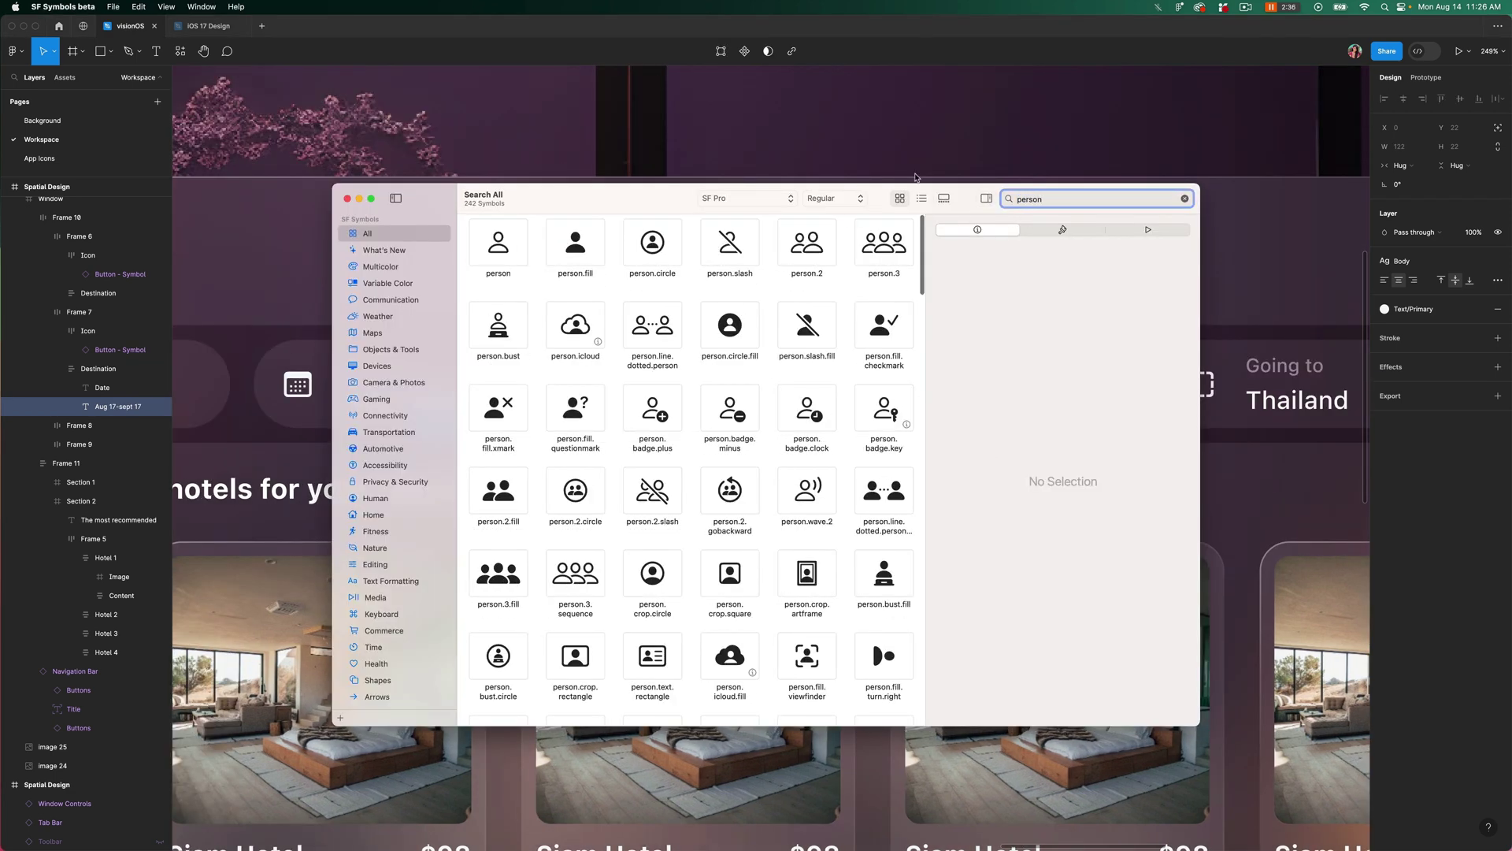
{"action": "right_click", "coordinate": [575, 240]}
{"action": "left_click", "coordinate": [540, 231]}
- Back in Figma, replace the third search field's placeholder symbol with the copied person.fill symbol
{"action": "key", "text": "super+Tab"}
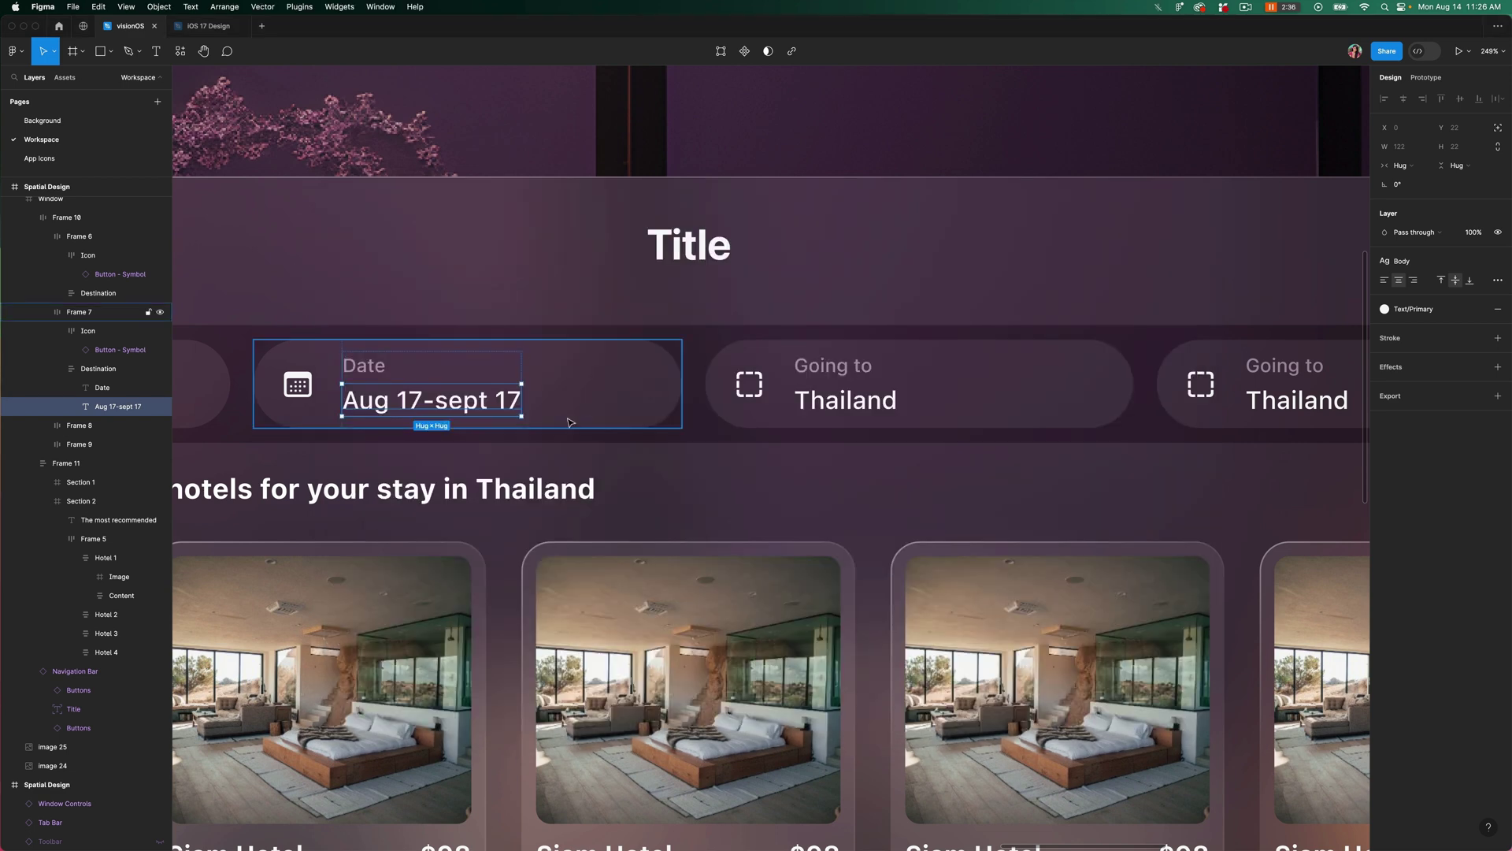
{"action": "left_click", "coordinate": [749, 383]}
{"action": "left_click", "coordinate": [1466, 328]}
{"action": "key", "text": "super+v"}
- Change the third search field's label to "Passenger" and its value to "2 passengers"
{"action": "double_click", "coordinate": [833, 365]}
{"action": "type", "text": "Passenger"}
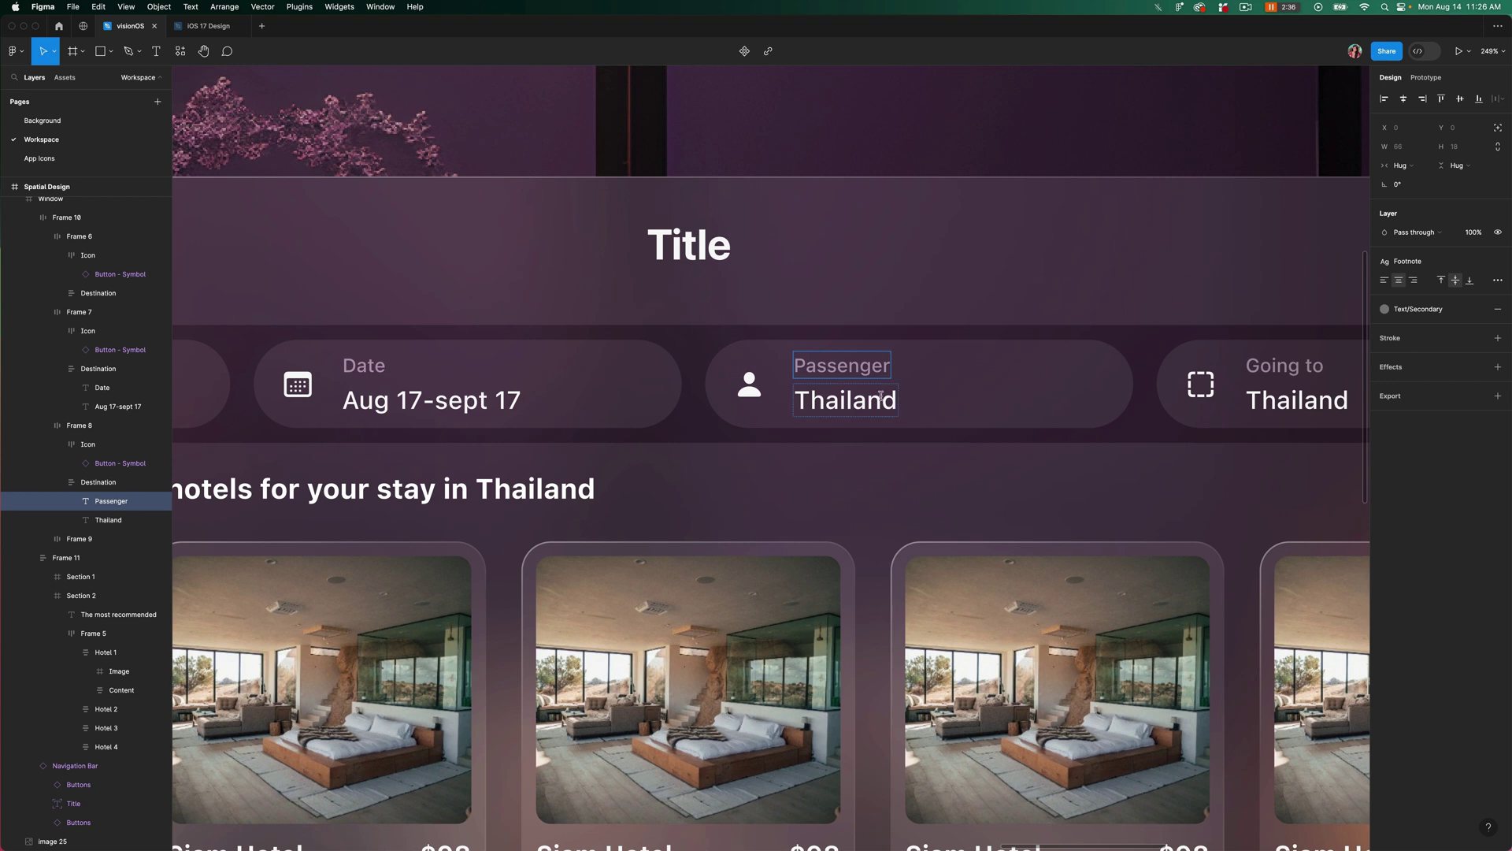
{"action": "key", "text": "Escape"}
{"action": "key", "text": "Tab"}
{"action": "key", "text": "Return"}
{"action": "type", "text": "2 passengers"}
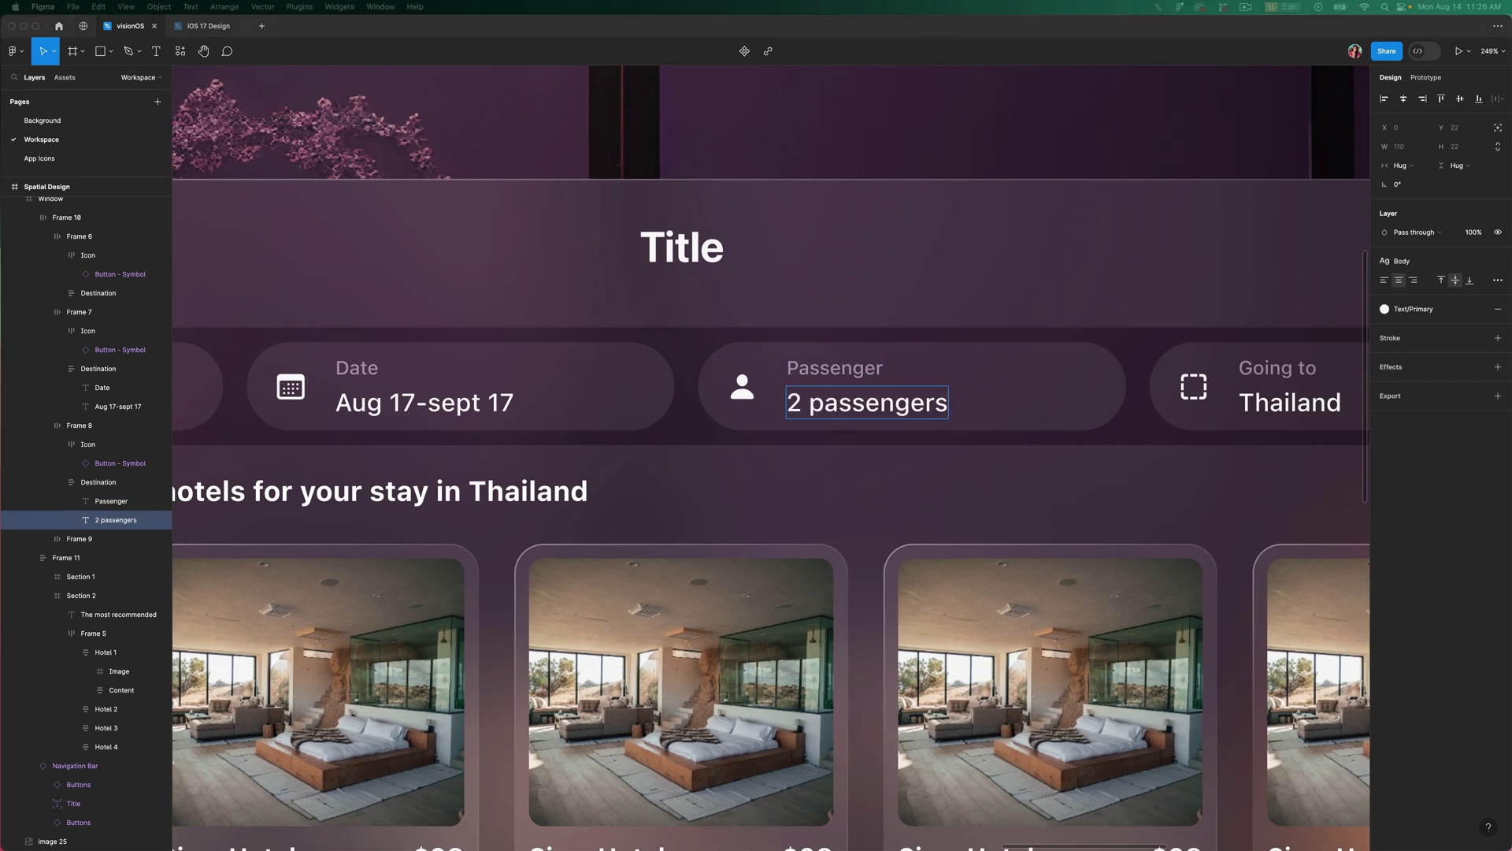
- Switch to SF Symbols, search for "bed" and copy the filled double bed symbol
{"action": "scroll", "coordinate": [811, 340], "scroll_direction": "right", "scroll_amount": 5}
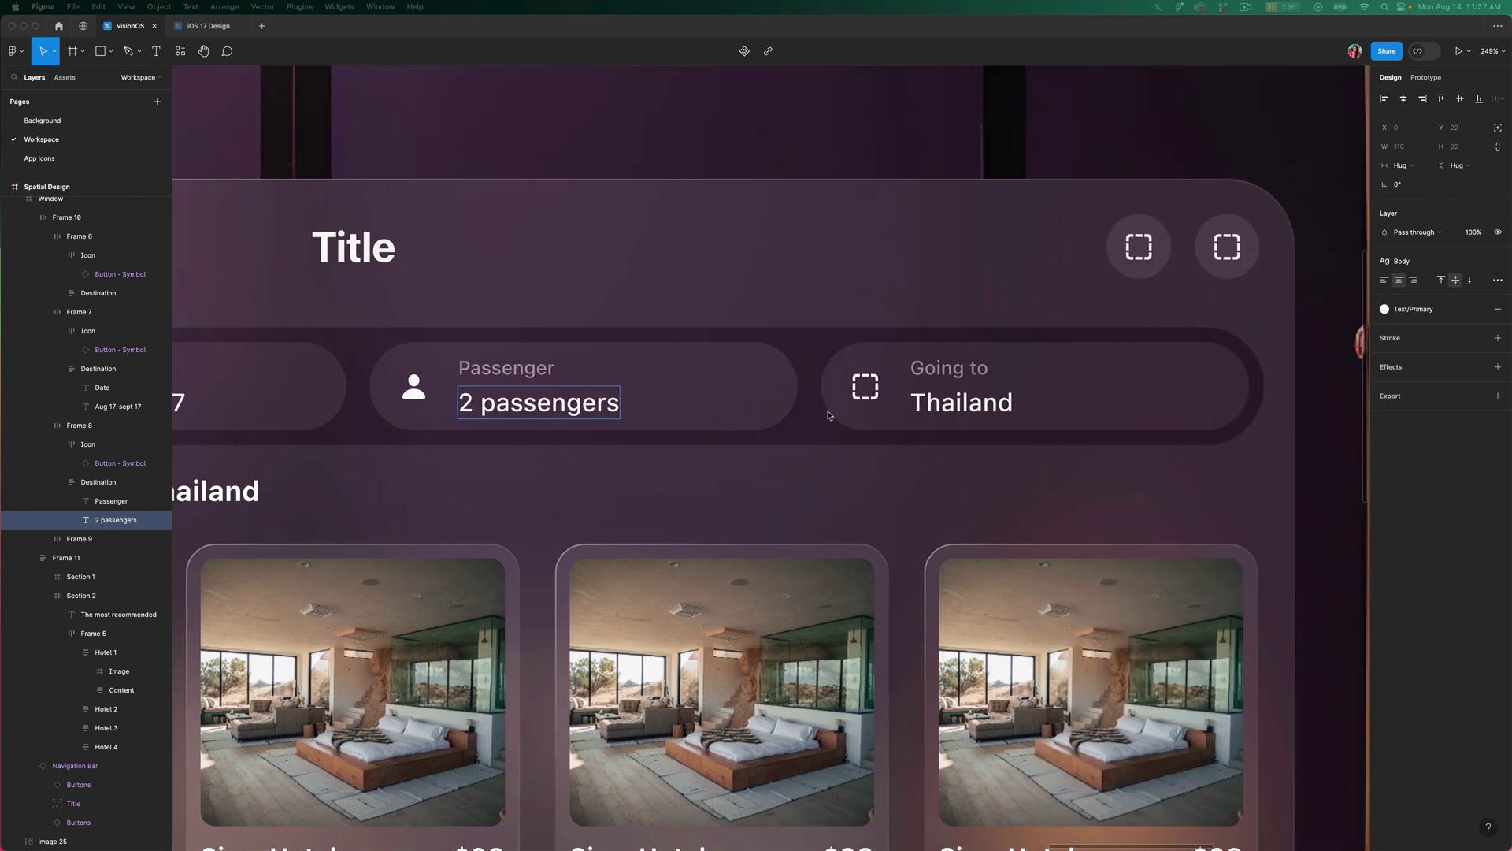
{"action": "key", "text": "super+Tab"}
{"action": "key", "text": "super+a"}
{"action": "type", "text": "bed"}
{"action": "right_click", "coordinate": [560, 236]}
{"action": "left_click", "coordinate": [587, 247]}
- Back in Figma, replace the fourth search field's placeholder symbol with the copied bed symbol
{"action": "key", "text": "super+Tab"}
{"action": "left_click", "coordinate": [865, 386]}
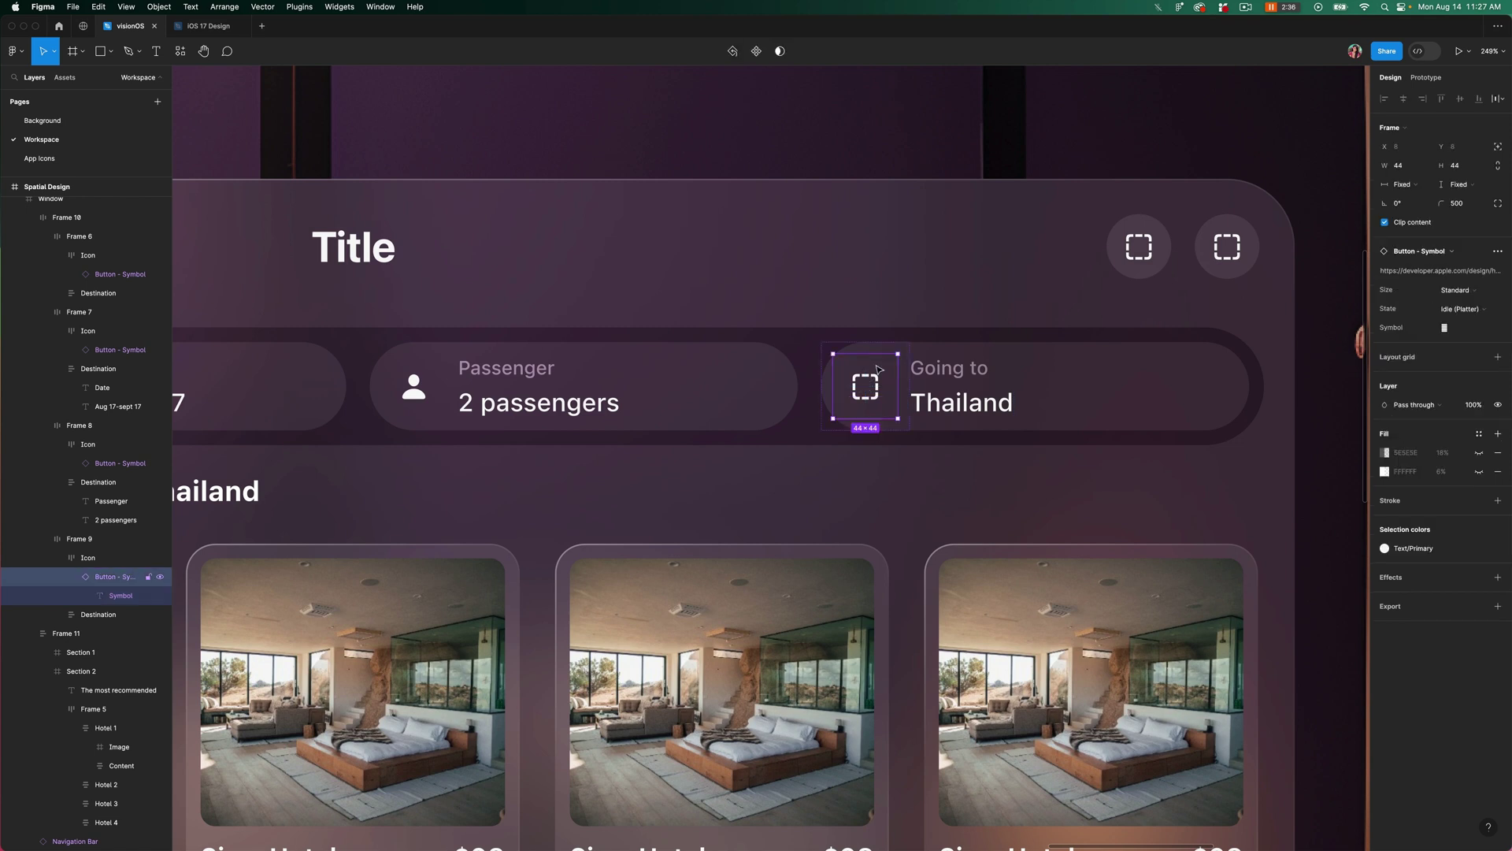
{"action": "key", "text": "super+v"}
- Change the fourth search field's label to "Room" and its value to "1 room"
{"action": "double_click", "coordinate": [1028, 368]}
{"action": "type", "text": "Room"}
{"action": "double_click", "coordinate": [1040, 403]}
{"action": "type", "text": "1 room"}
{"action": "left_click", "coordinate": [946, 157]}
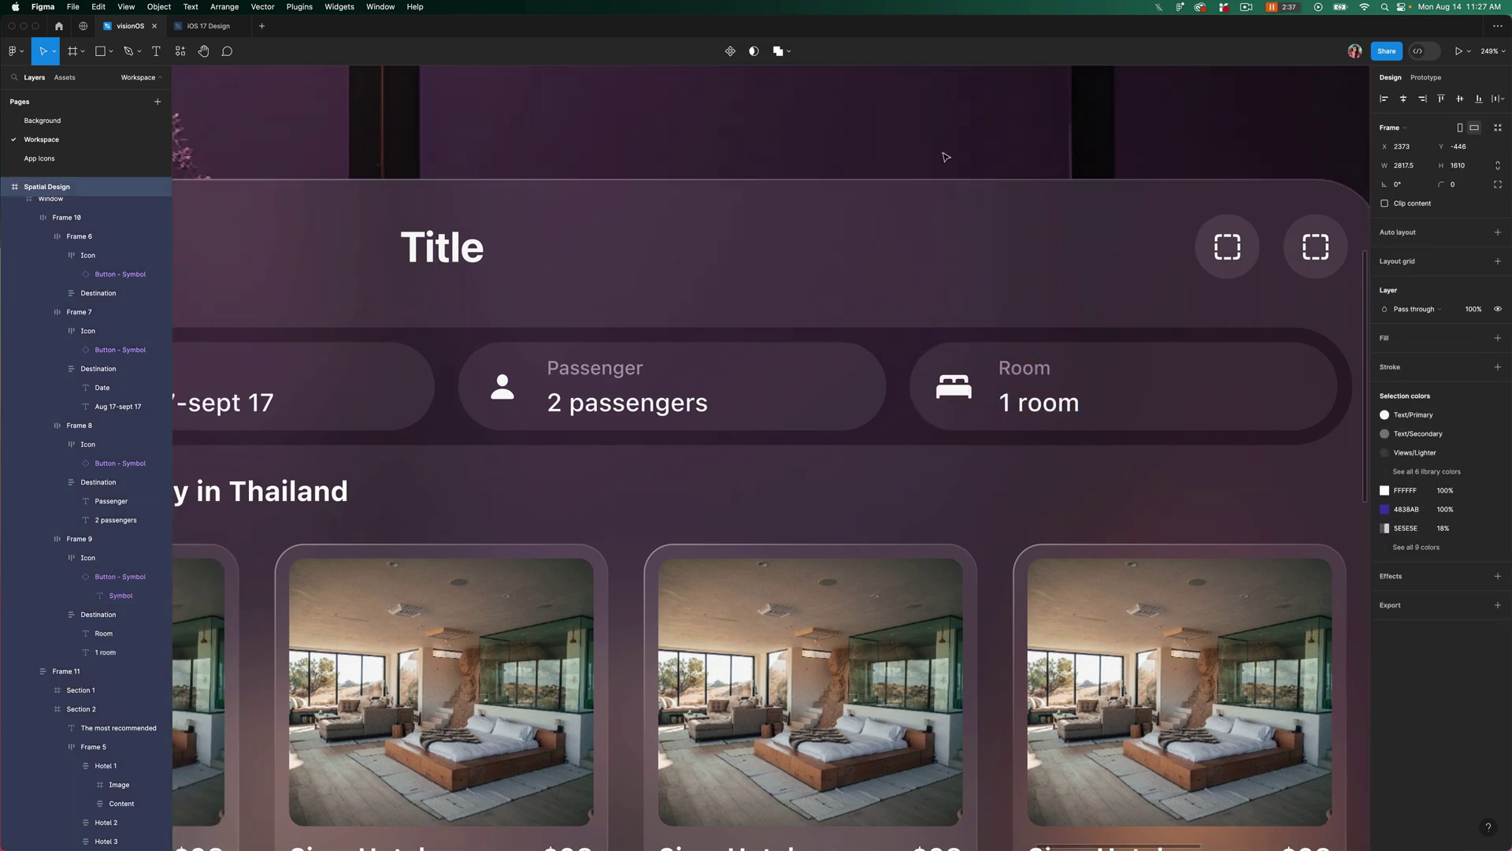
- Set the state of the Toolbar's first item, Stays, to Selected
{"action": "scroll", "coordinate": [946, 157], "scroll_direction": "left", "scroll_amount": 10}
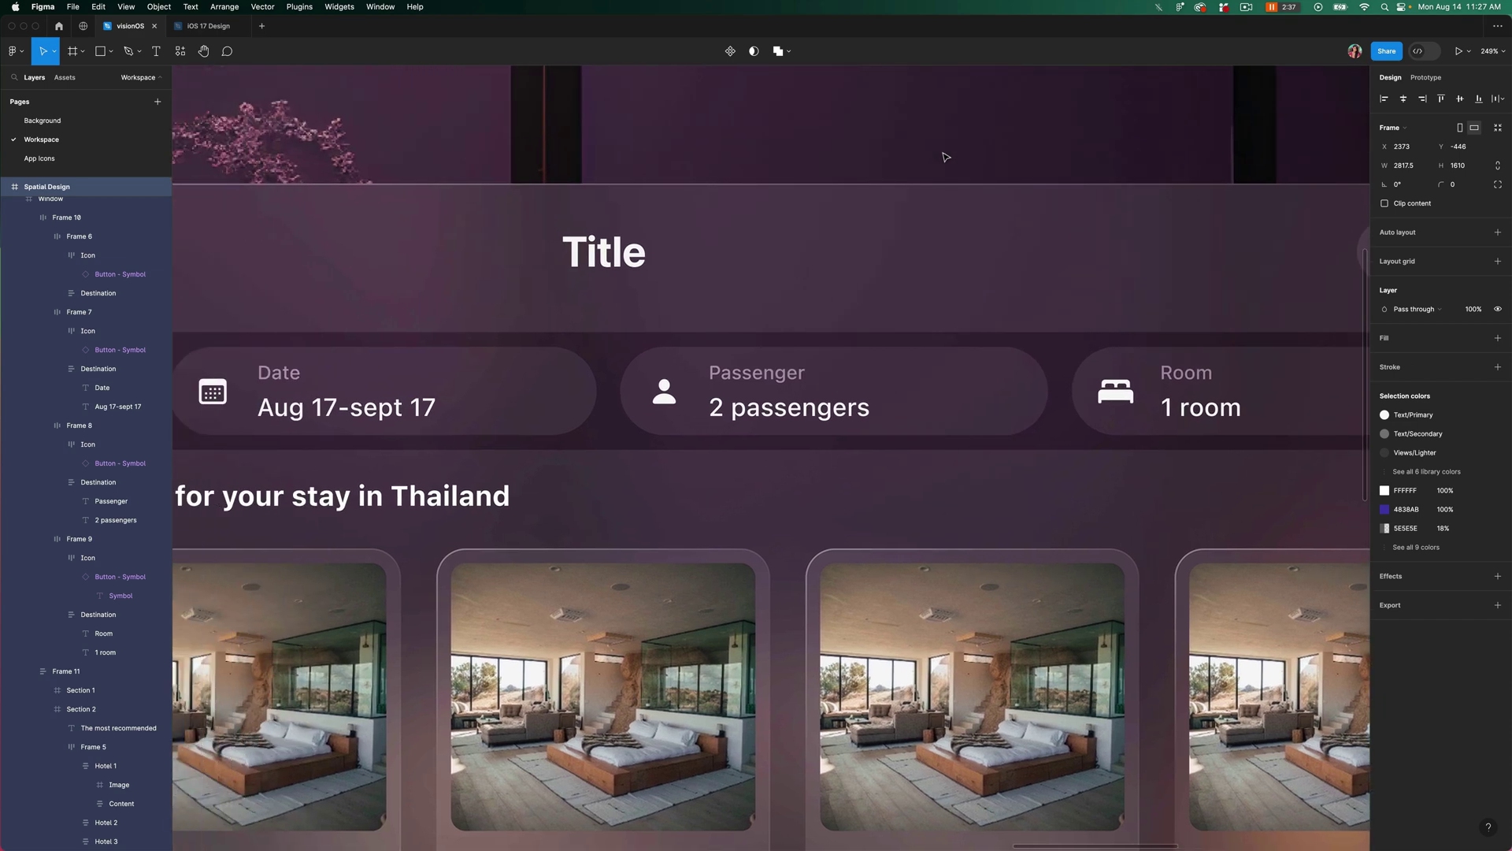
{"action": "scroll", "coordinate": [946, 157], "scroll_direction": "left", "scroll_amount": 15}
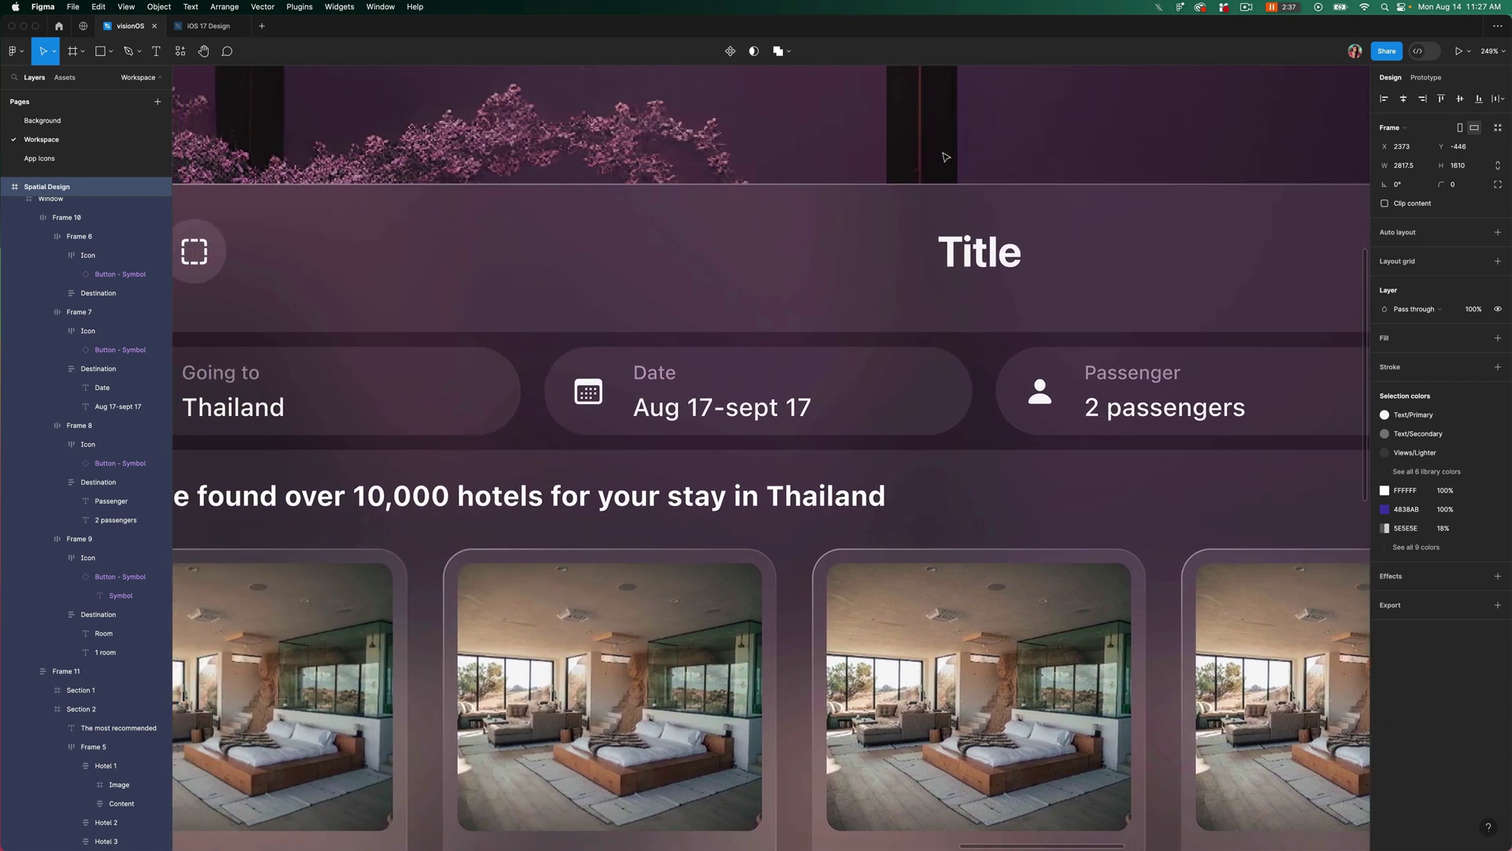
{"action": "scroll", "coordinate": [946, 157], "scroll_direction": "left", "scroll_amount": 2}
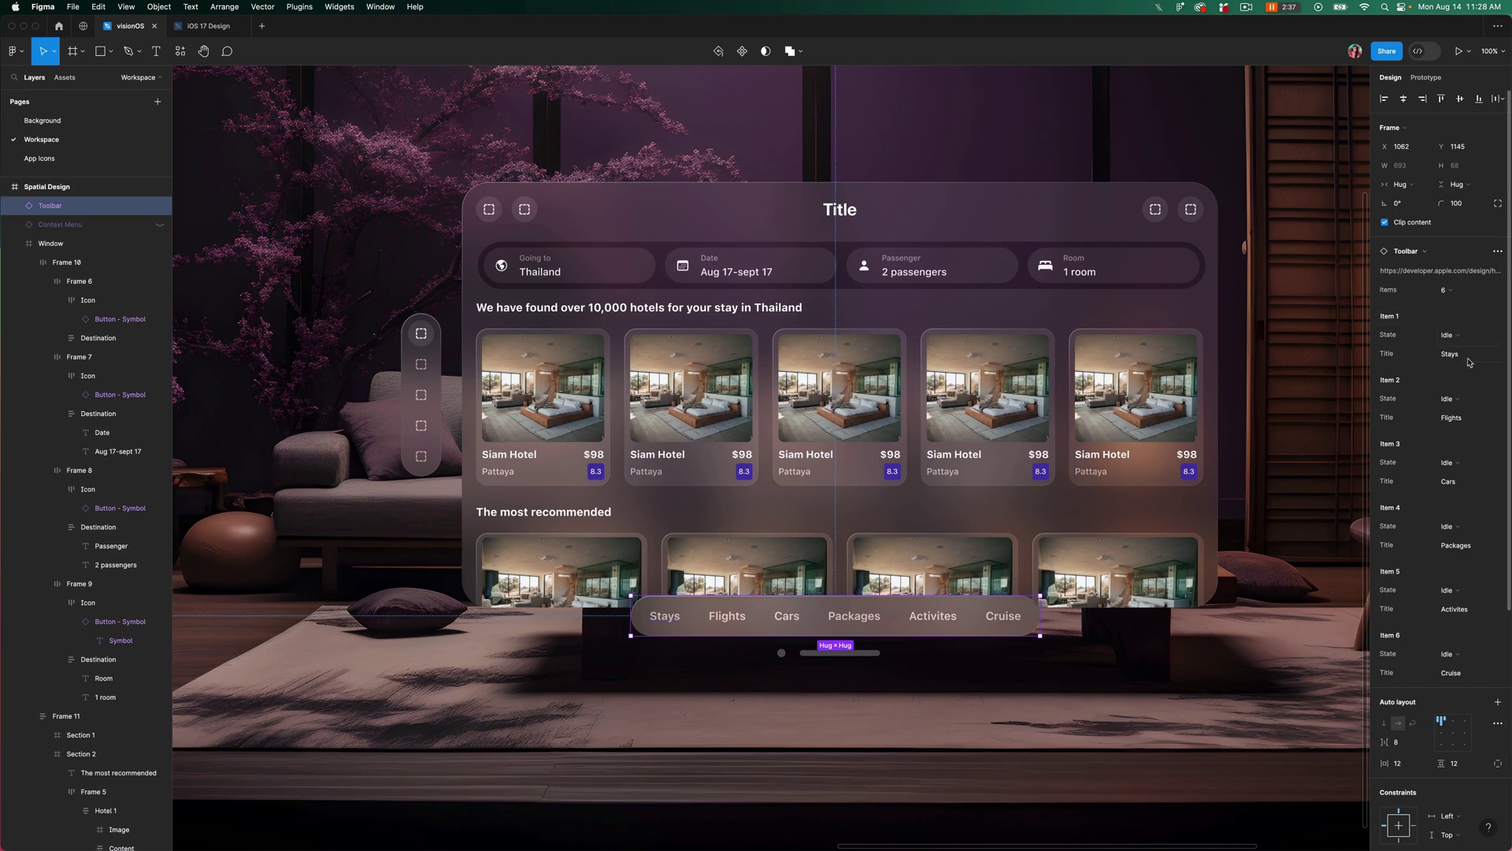
{"action": "left_click", "coordinate": [1453, 335]}
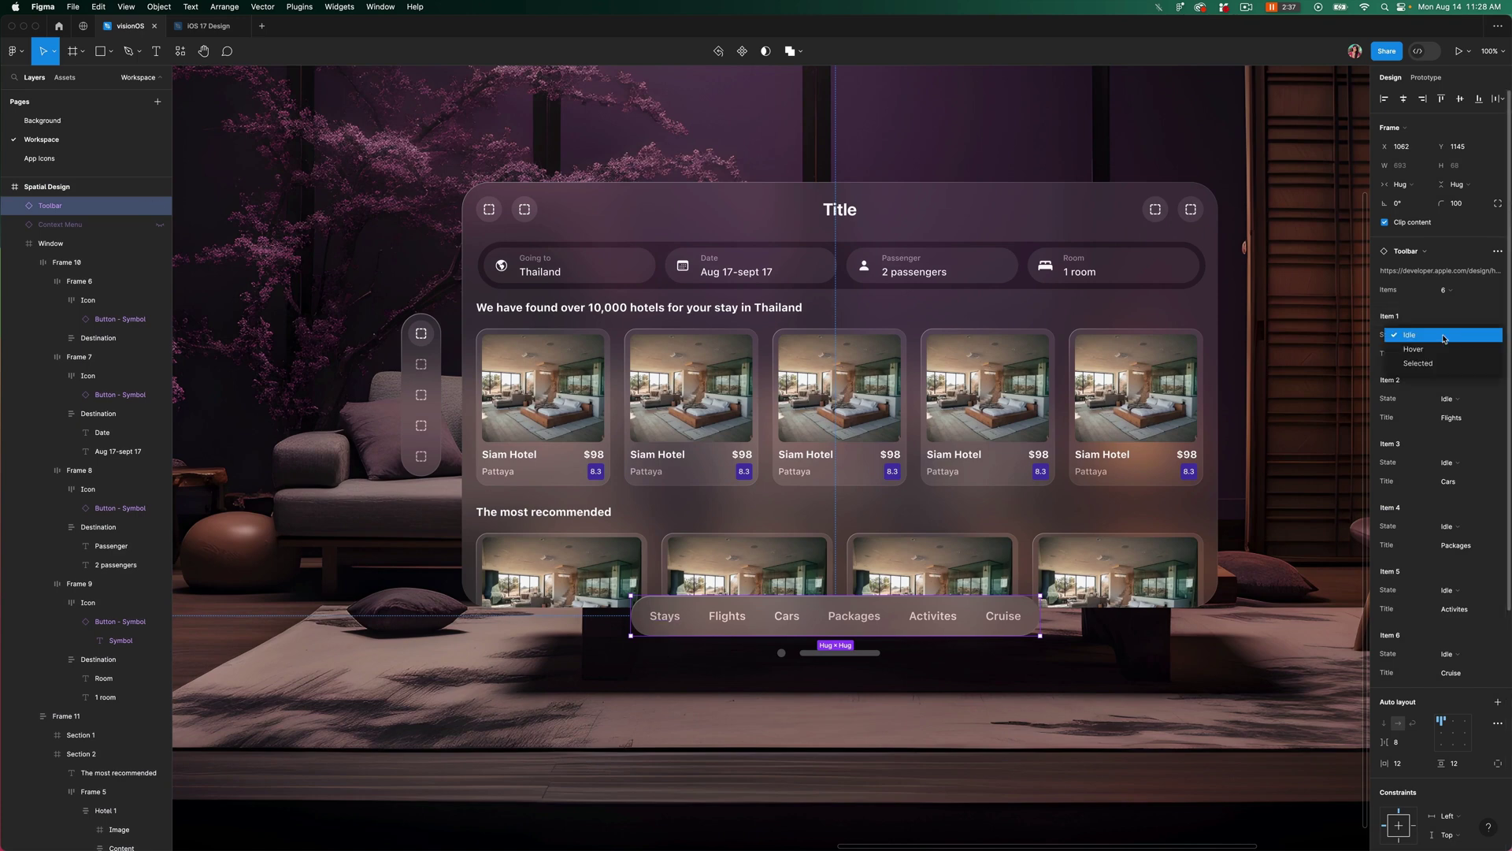
{"action": "left_click", "coordinate": [1409, 364]}
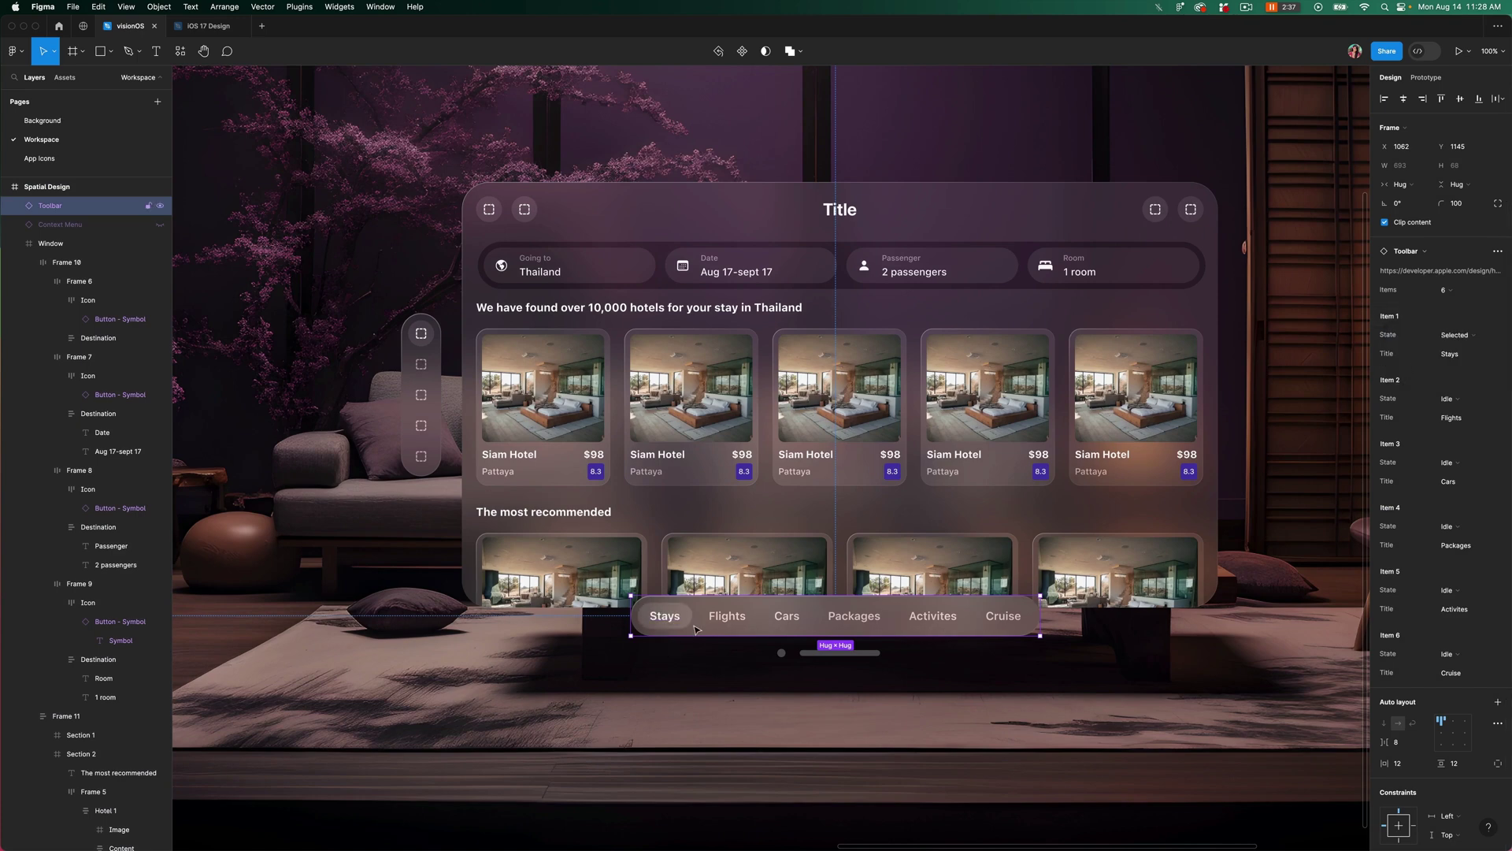
- Set the Navigation Bar's title to "Stays"
{"action": "left_click", "coordinate": [829, 215]}
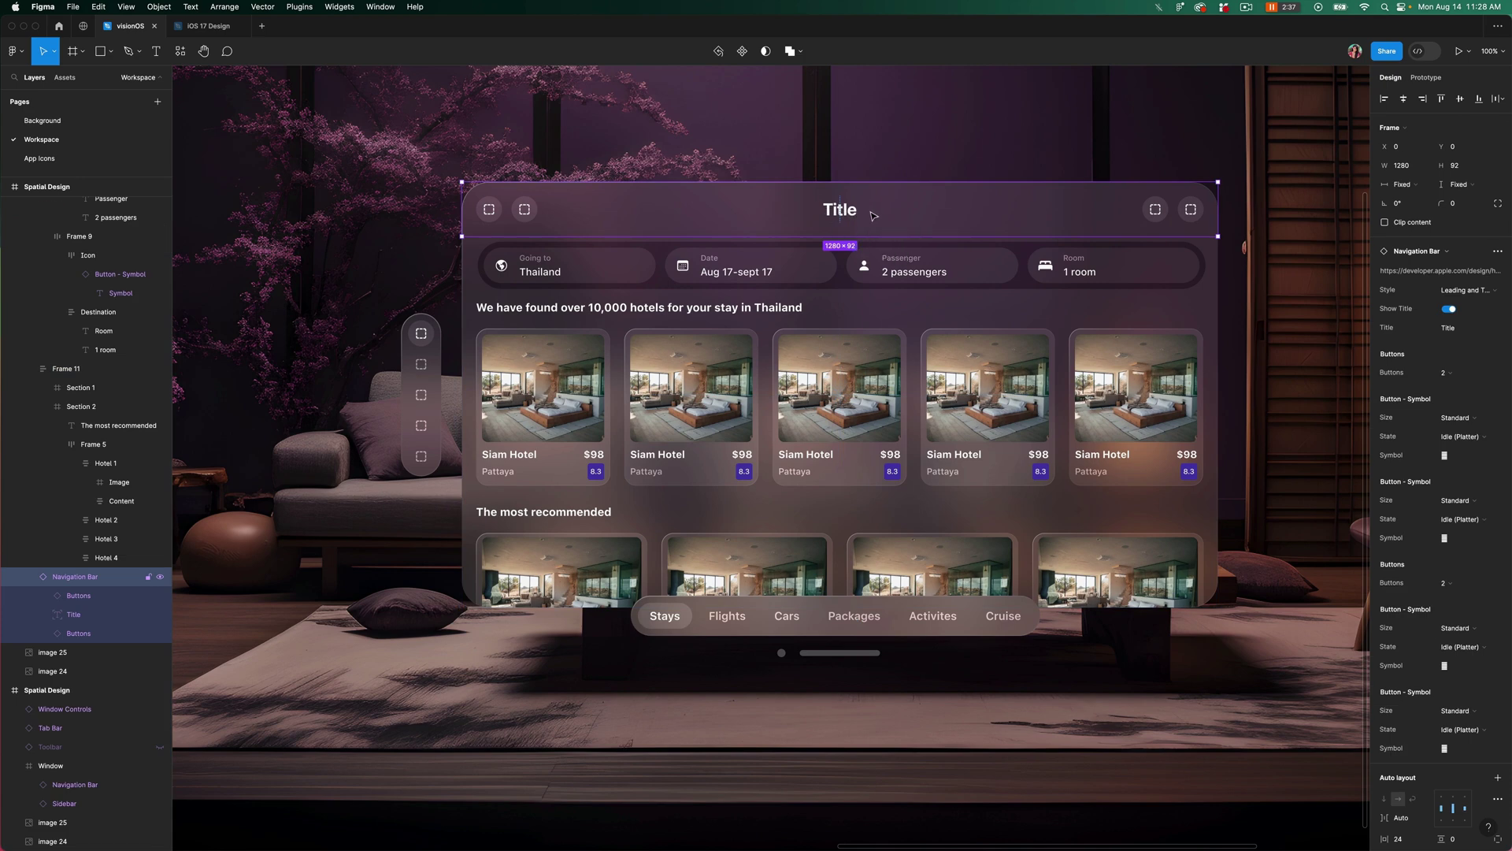
{"action": "left_click", "coordinate": [1459, 329]}
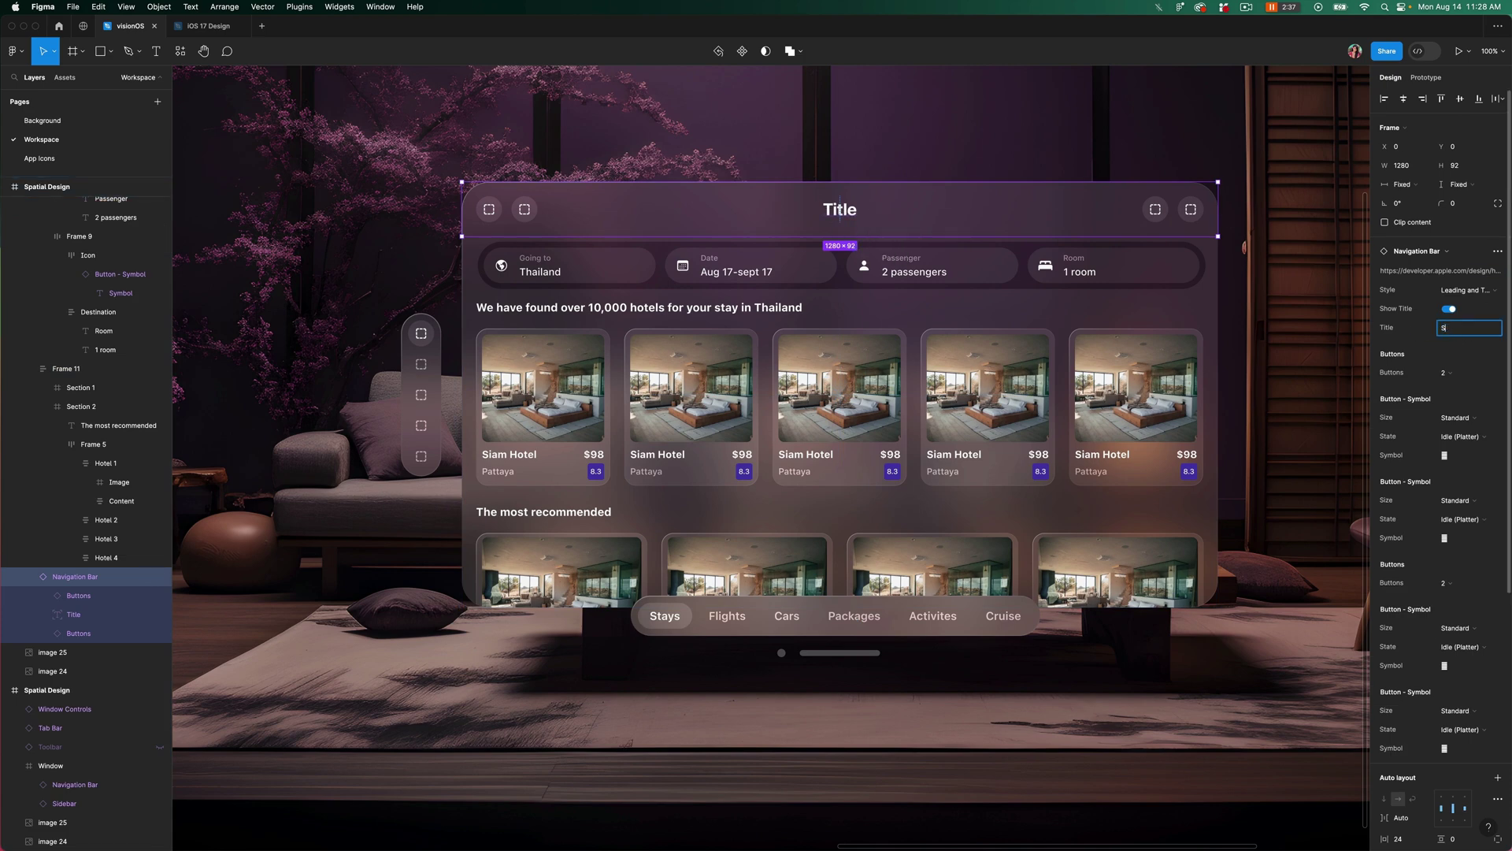
{"action": "key", "text": "Return"}
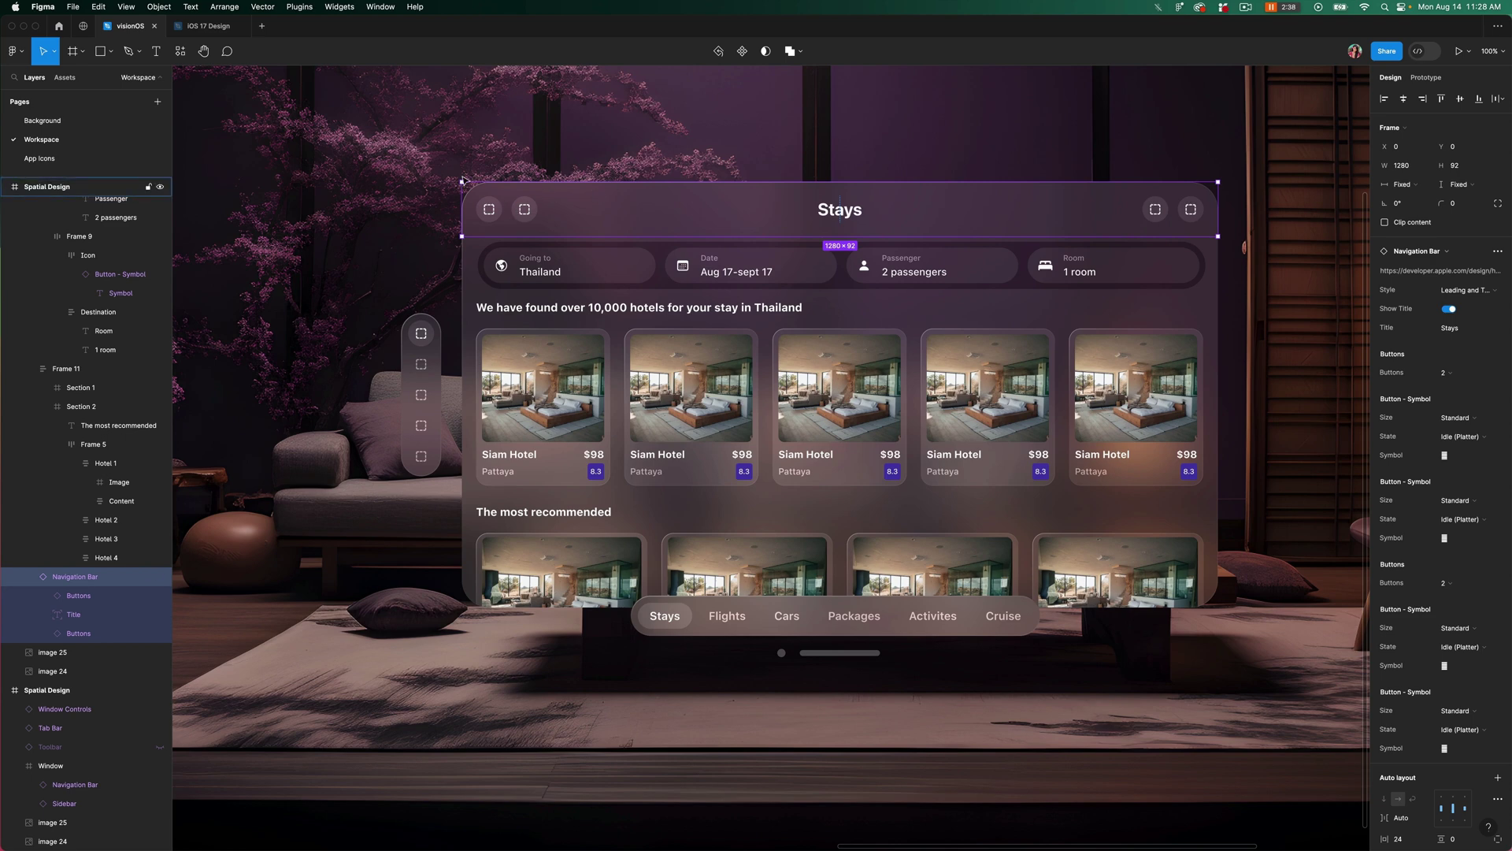
- Turn off the pixel grid for the close-up view of the navigation bar's leading buttons
{"action": "scroll", "coordinate": [551, 205], "scroll_direction": "up", "scroll_amount": 10}
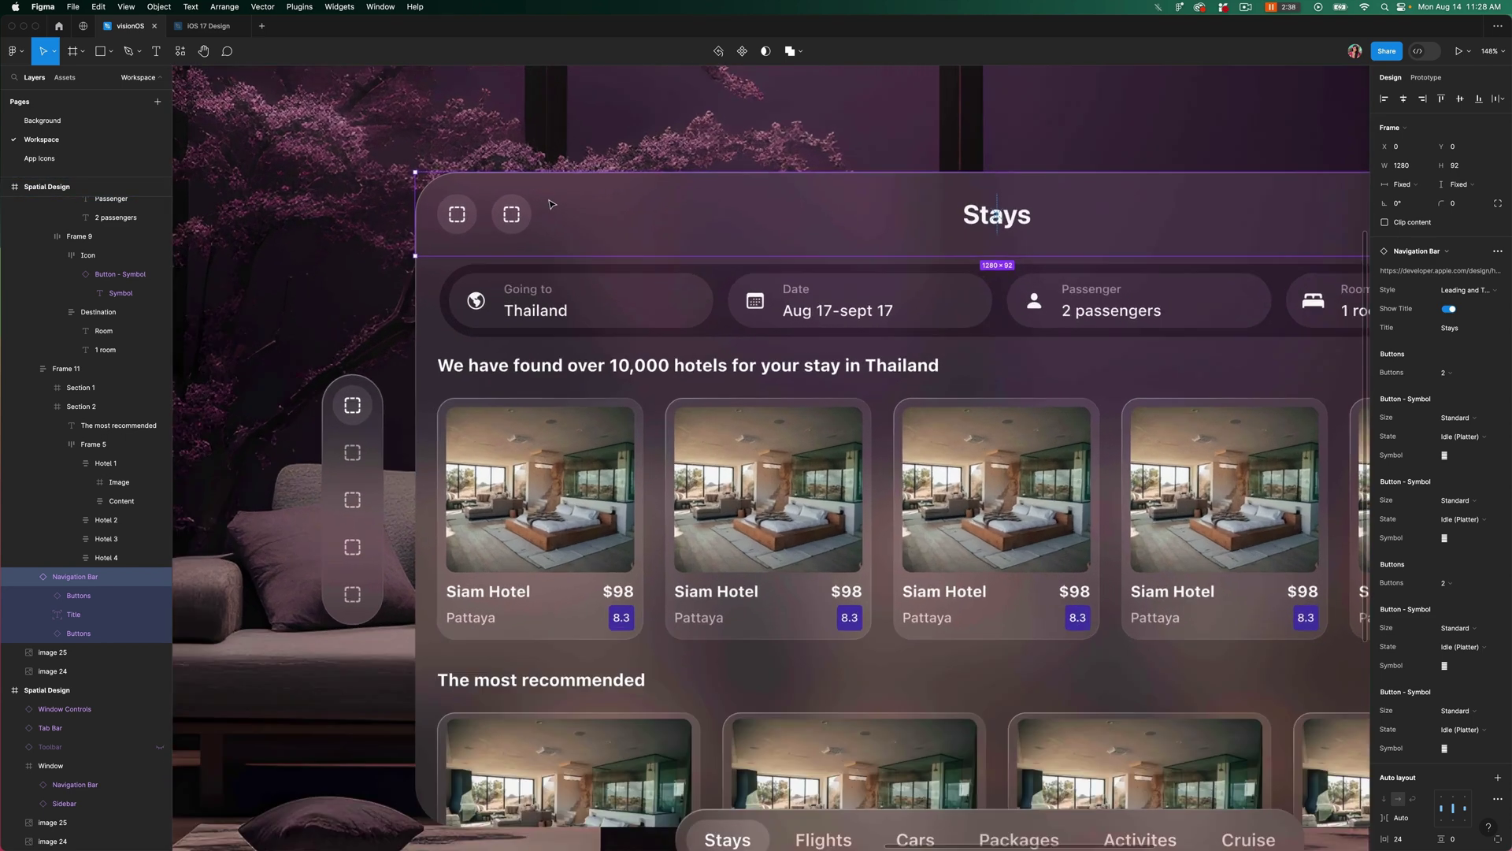
{"action": "scroll", "coordinate": [551, 204], "scroll_direction": "up", "scroll_amount": 2}
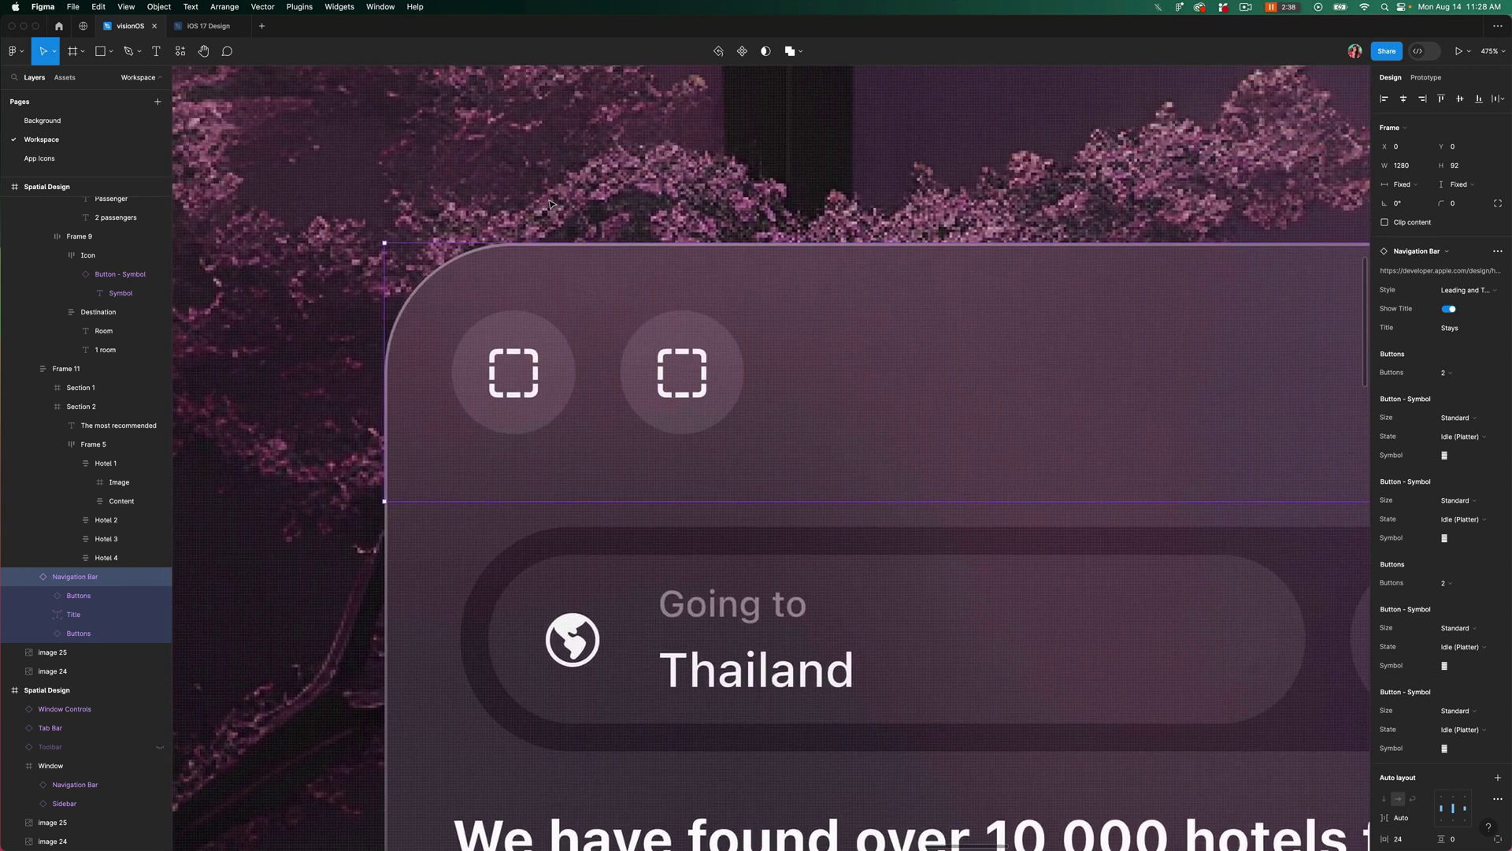
{"action": "left_click", "coordinate": [126, 7]}
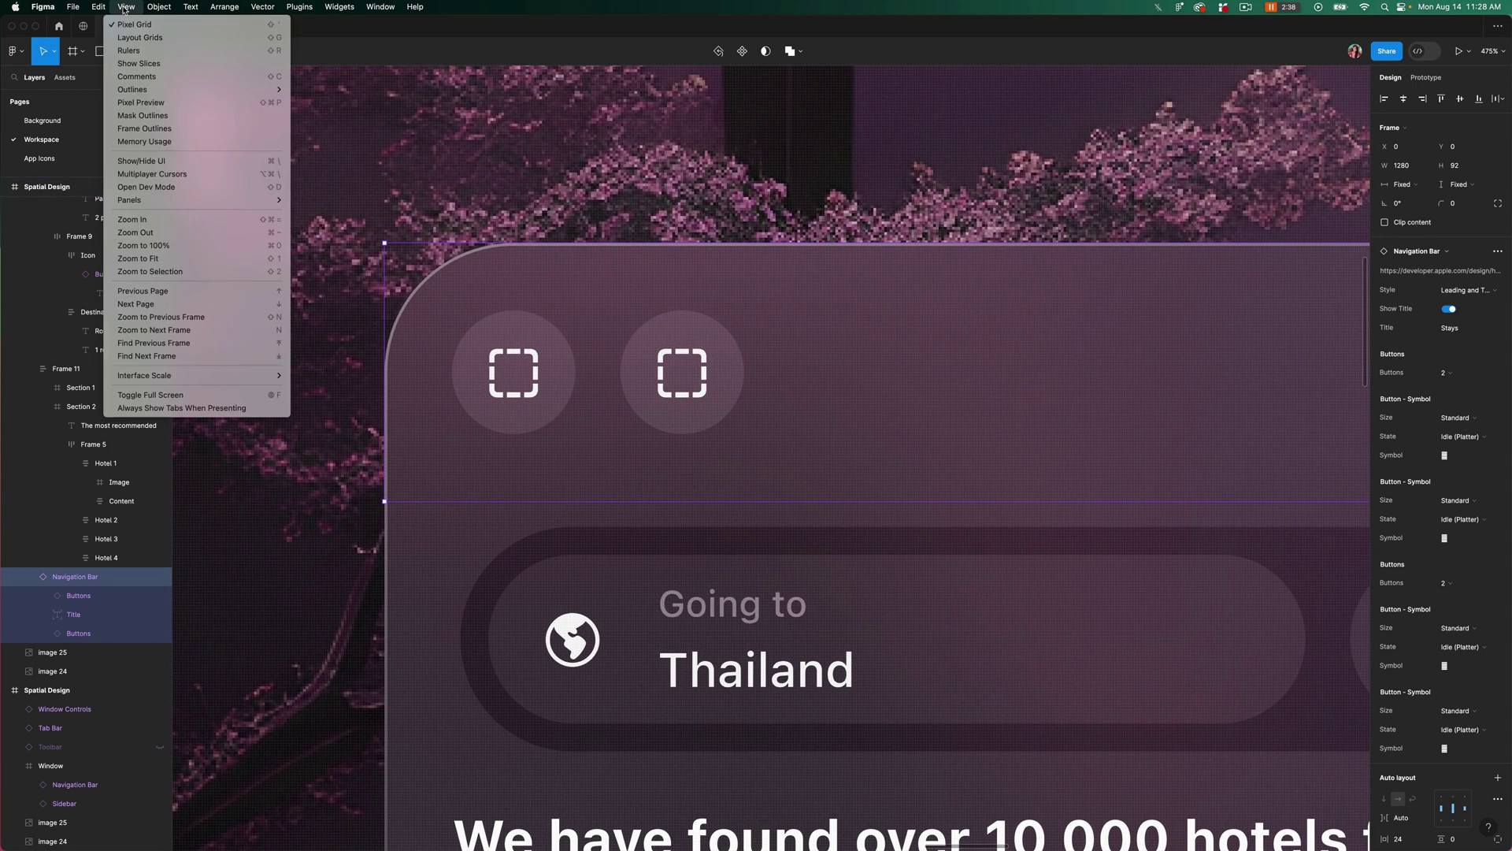
{"action": "left_click", "coordinate": [141, 30]}
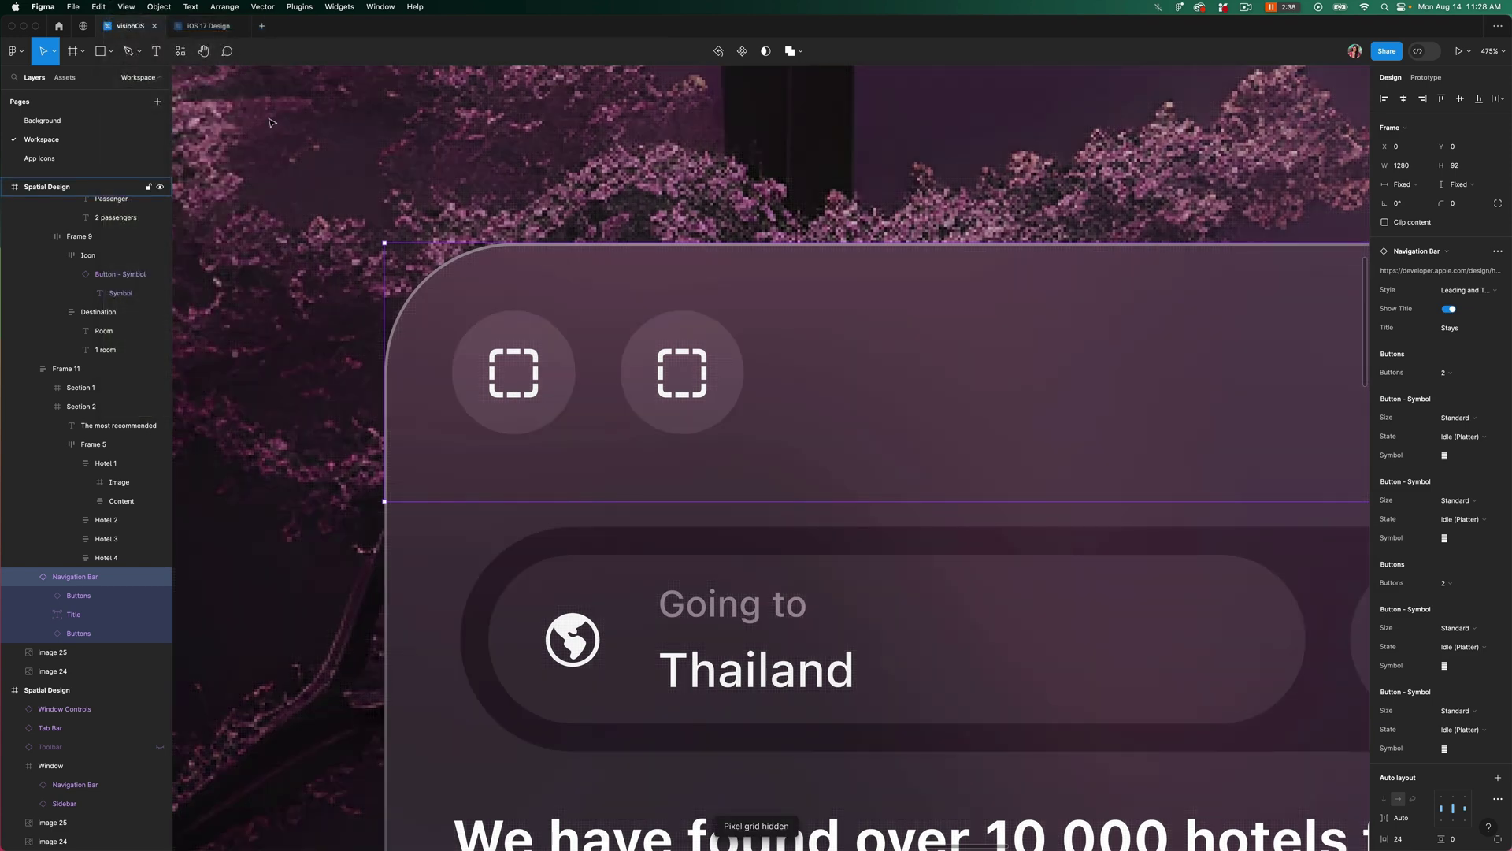
- Copy slider.horizontal.3 from the Editing category of SF Symbols and use it for the navigation bar's first leading button in Figma
{"action": "key", "text": "super+Tab"}
{"action": "scroll", "coordinate": [654, 530], "scroll_direction": "down", "scroll_amount": 5}
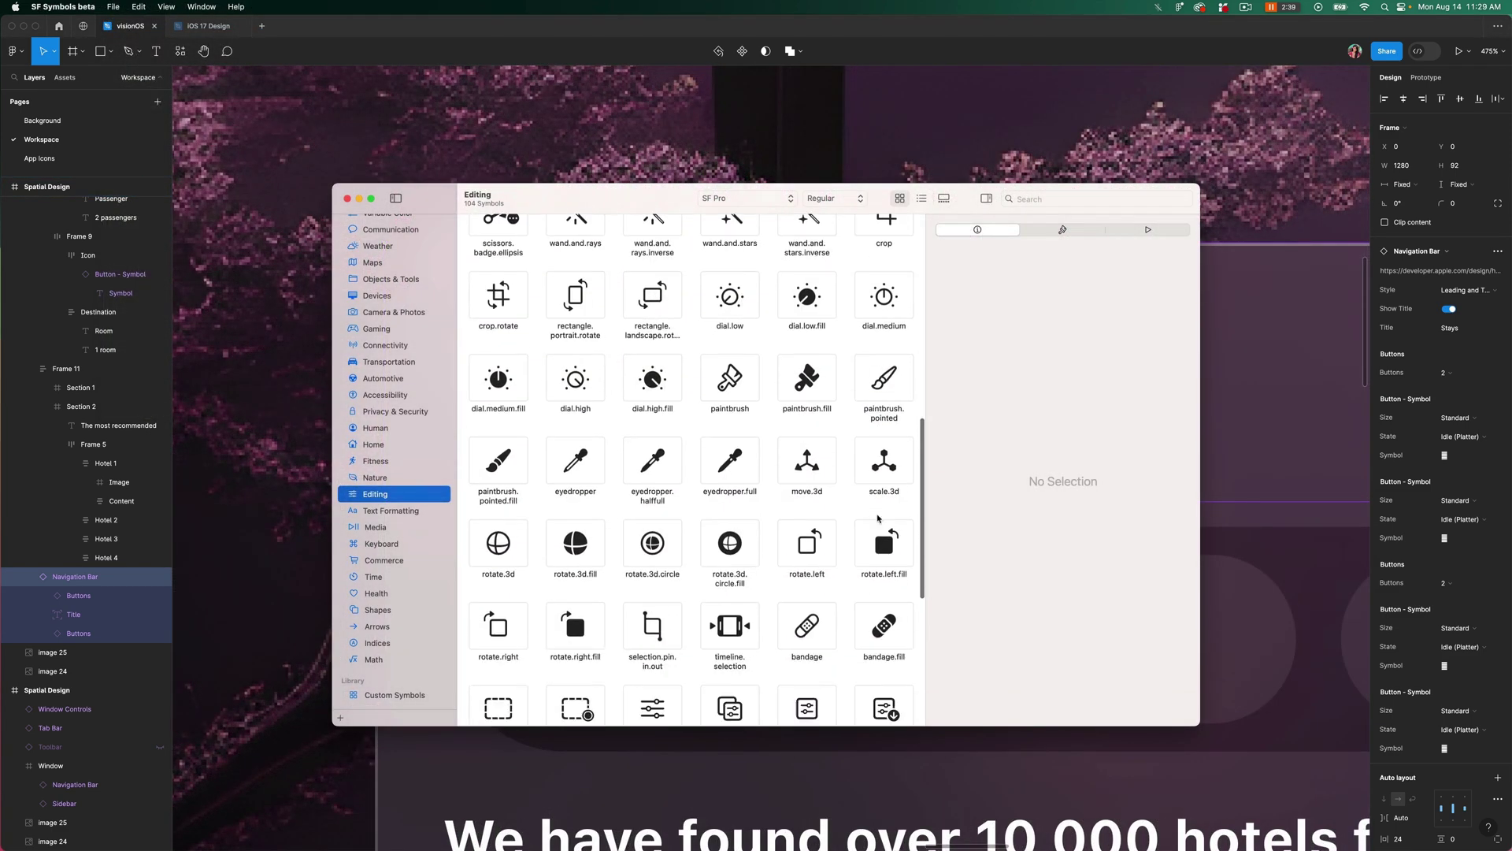
{"action": "right_click", "coordinate": [660, 537]}
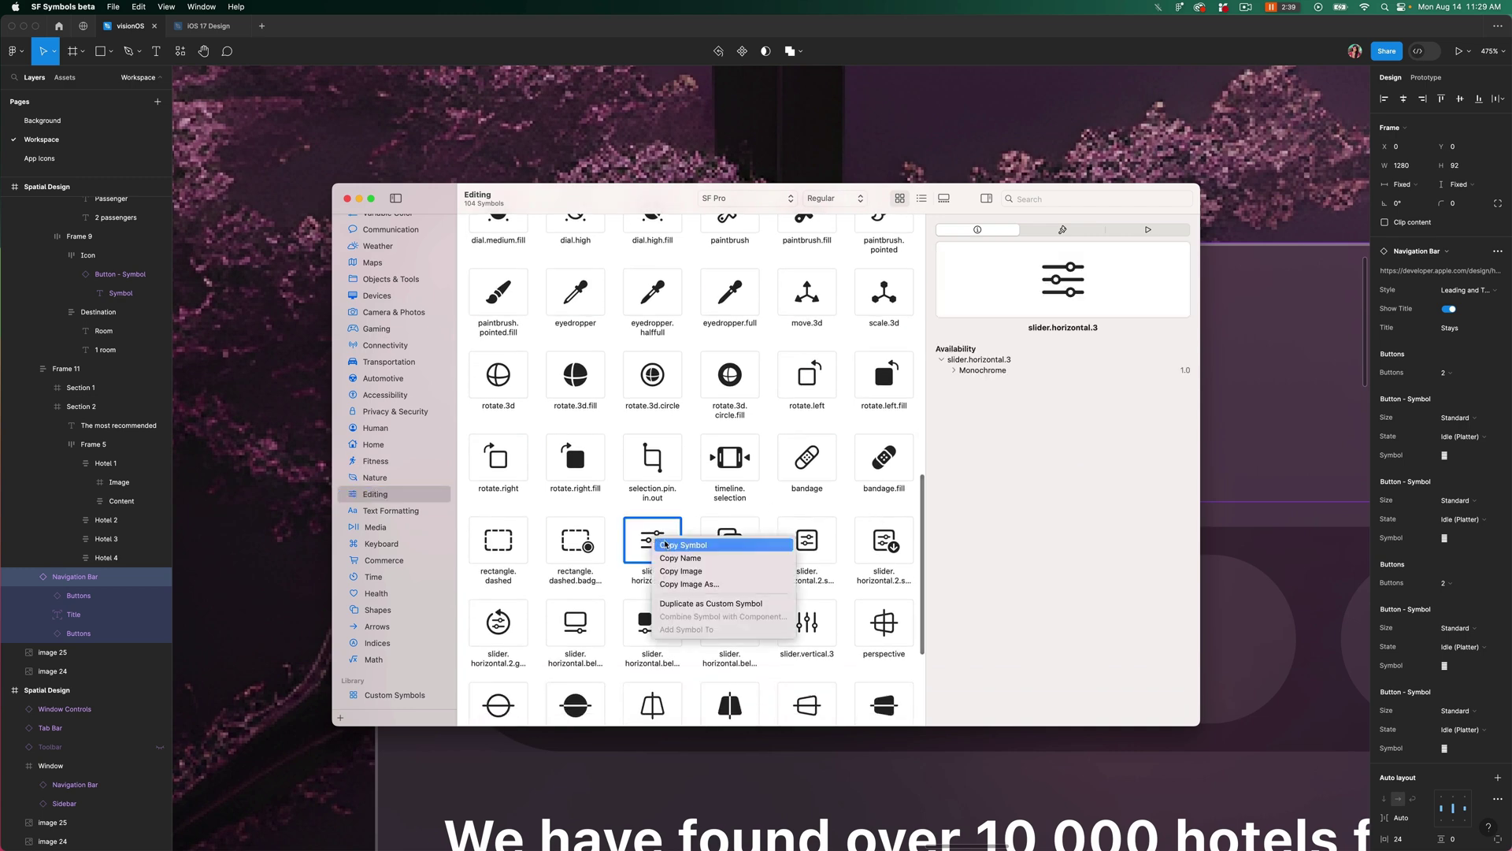
{"action": "key", "text": "Escape"}
{"action": "key", "text": "super+f"}
{"action": "type", "text": "line"}
{"action": "key", "text": "super+Tab"}
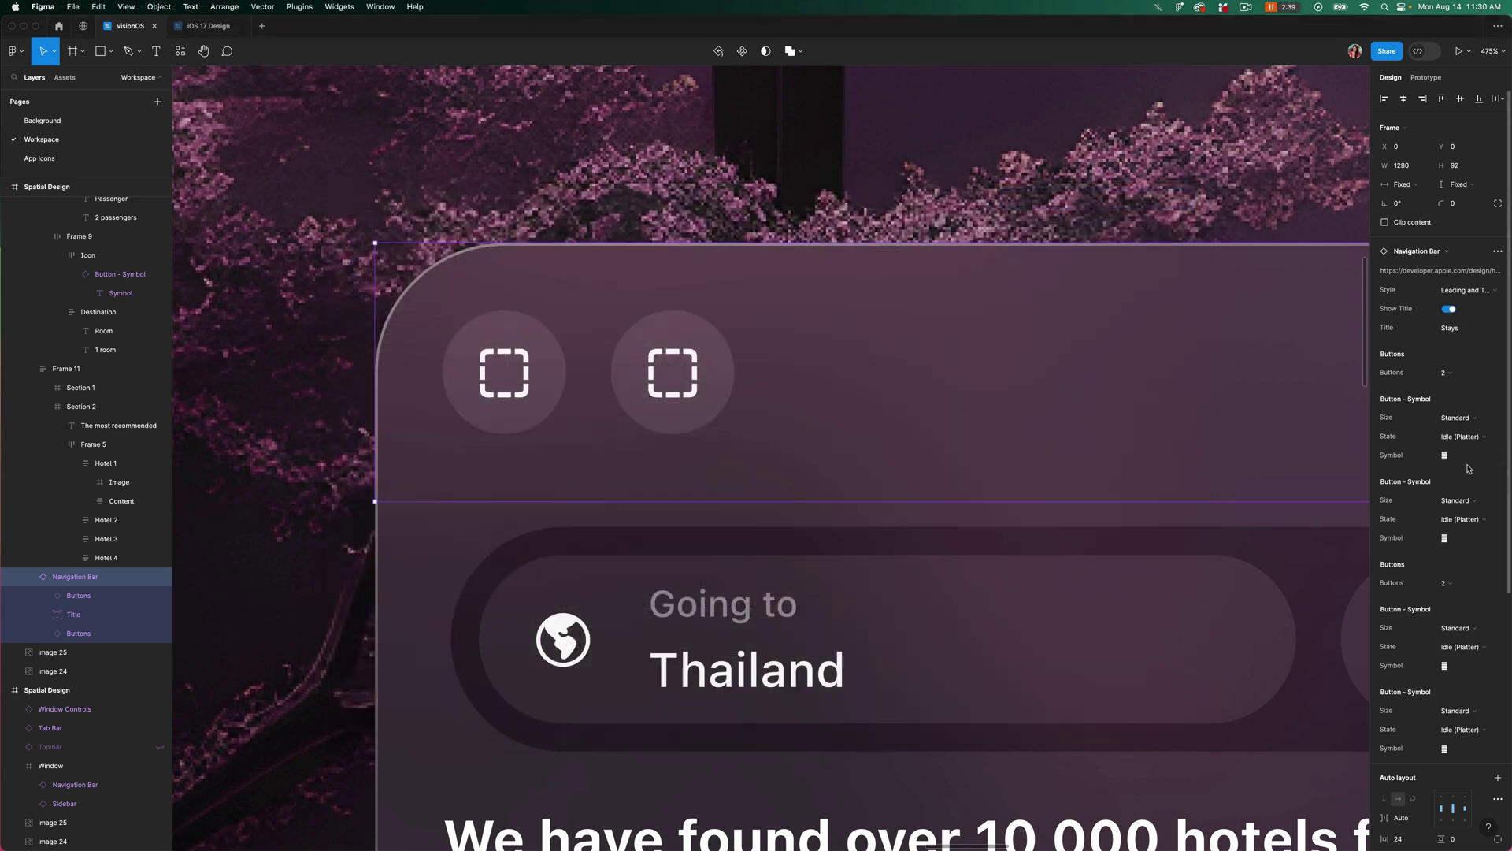
{"action": "left_click", "coordinate": [1465, 456]}
{"action": "key", "text": "super+v"}
- Replace the placeholder in the navigation bar's second leading button with a symbol copied from SF Symbols
{"action": "key", "text": "super+Tab"}
{"action": "key", "text": "super+Tab"}
{"action": "left_click", "coordinate": [1444, 538]}
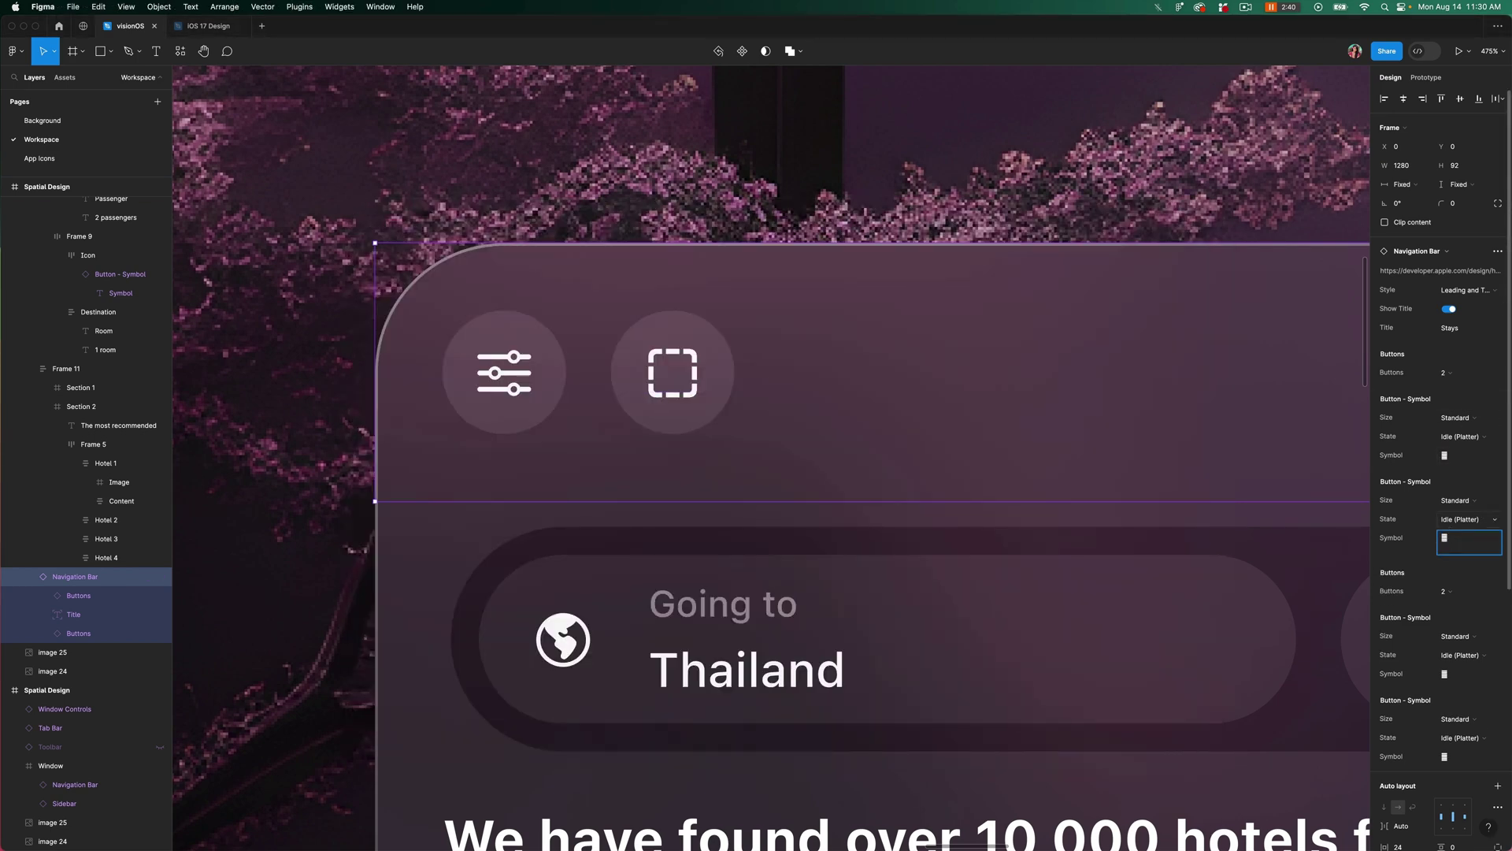
{"action": "key", "text": "super+v"}
{"action": "left_click", "coordinate": [1132, 395]}
- Detach the navigation bar's last trailing button from its component instance
{"action": "scroll", "coordinate": [1132, 394], "scroll_direction": "right", "scroll_amount": 15}
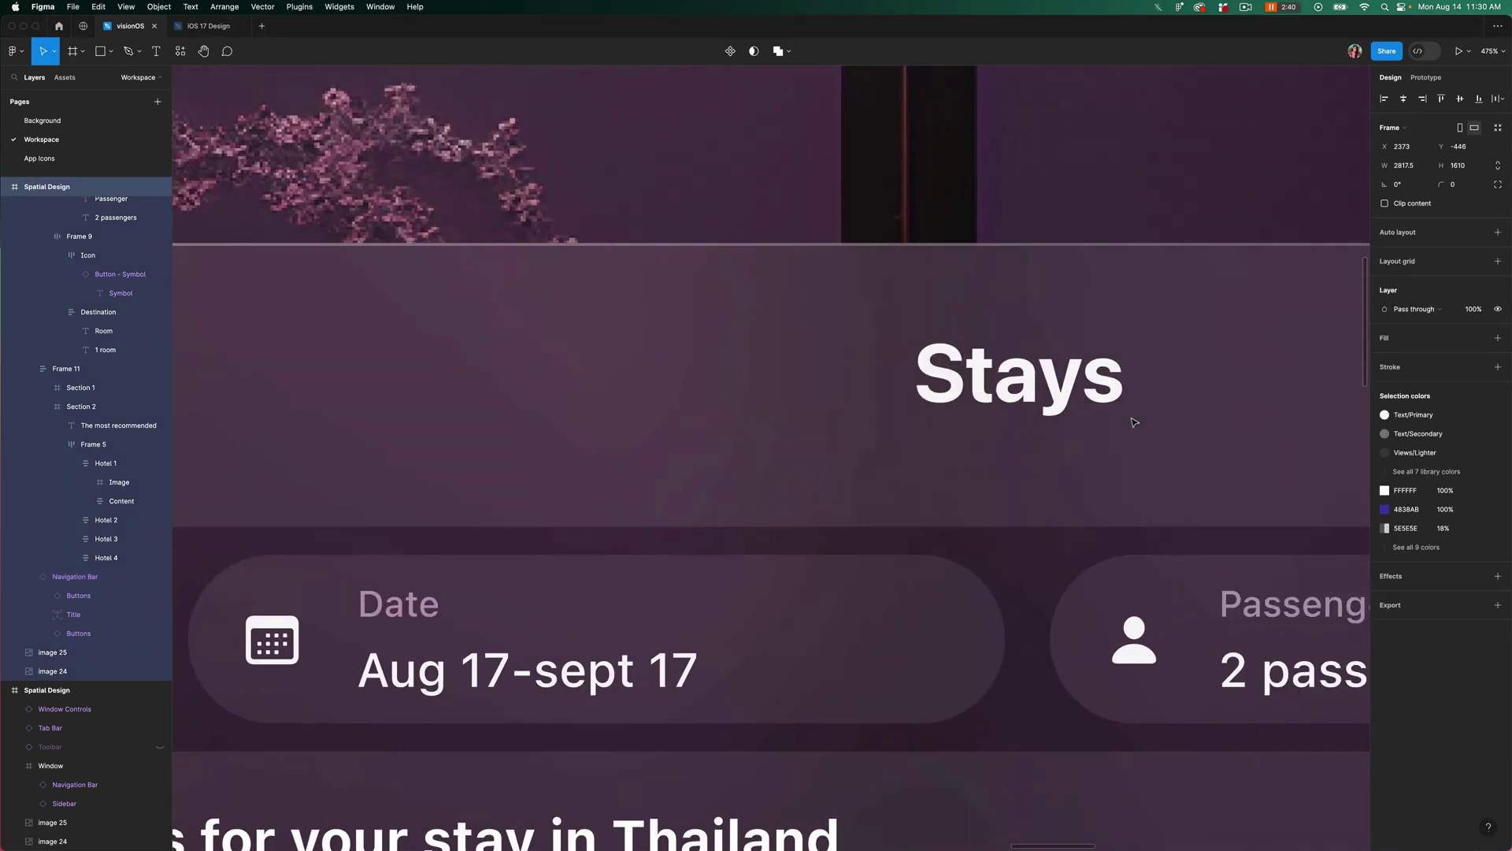
{"action": "key", "text": "Escape"}
{"action": "left_click", "coordinate": [1040, 372], "text": "super"}
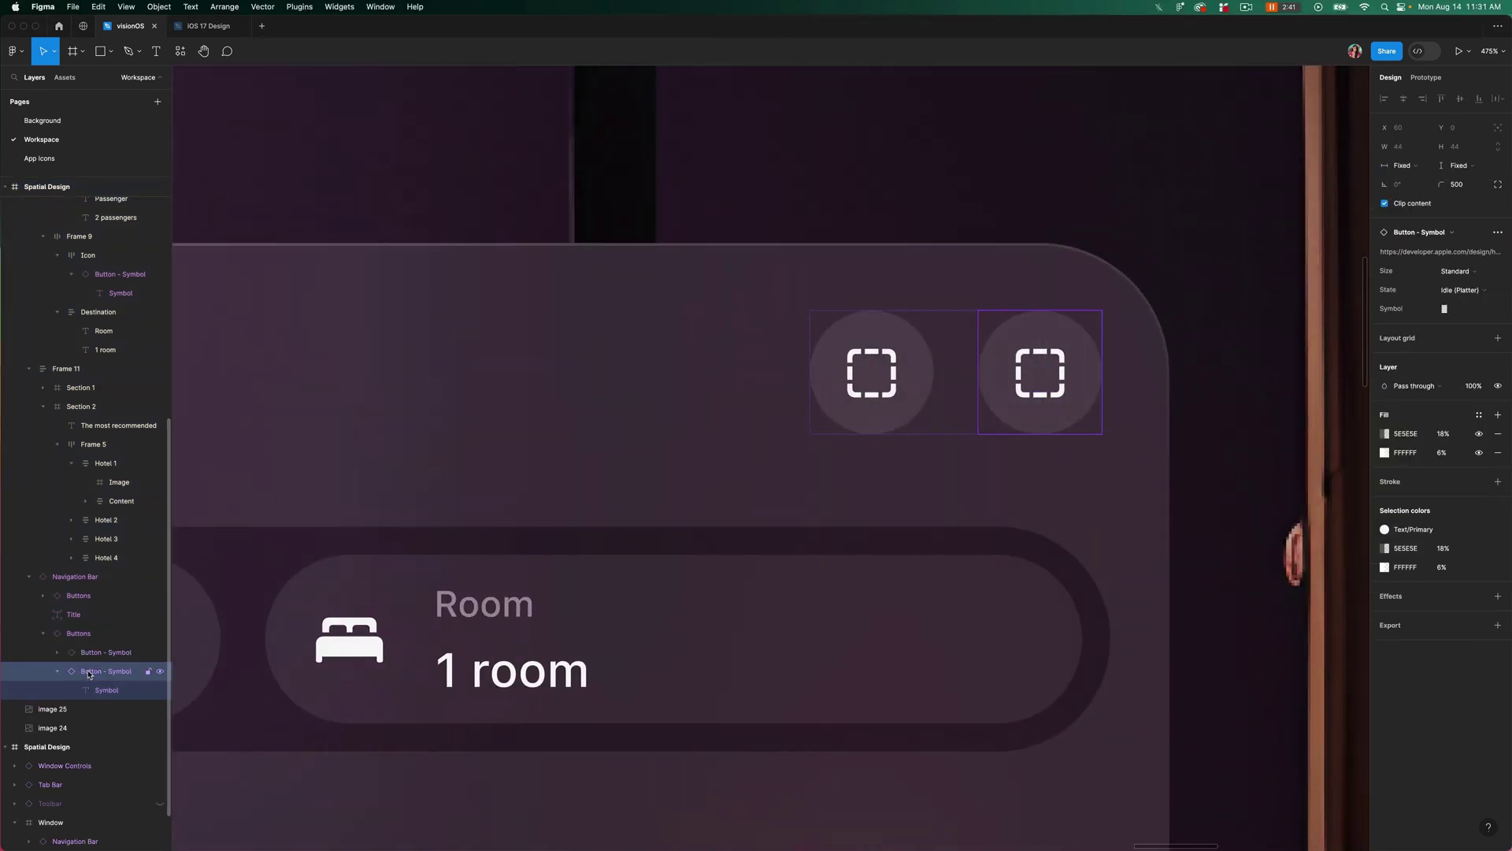
{"action": "right_click", "coordinate": [1035, 373]}
{"action": "left_click", "coordinate": [1090, 545]}
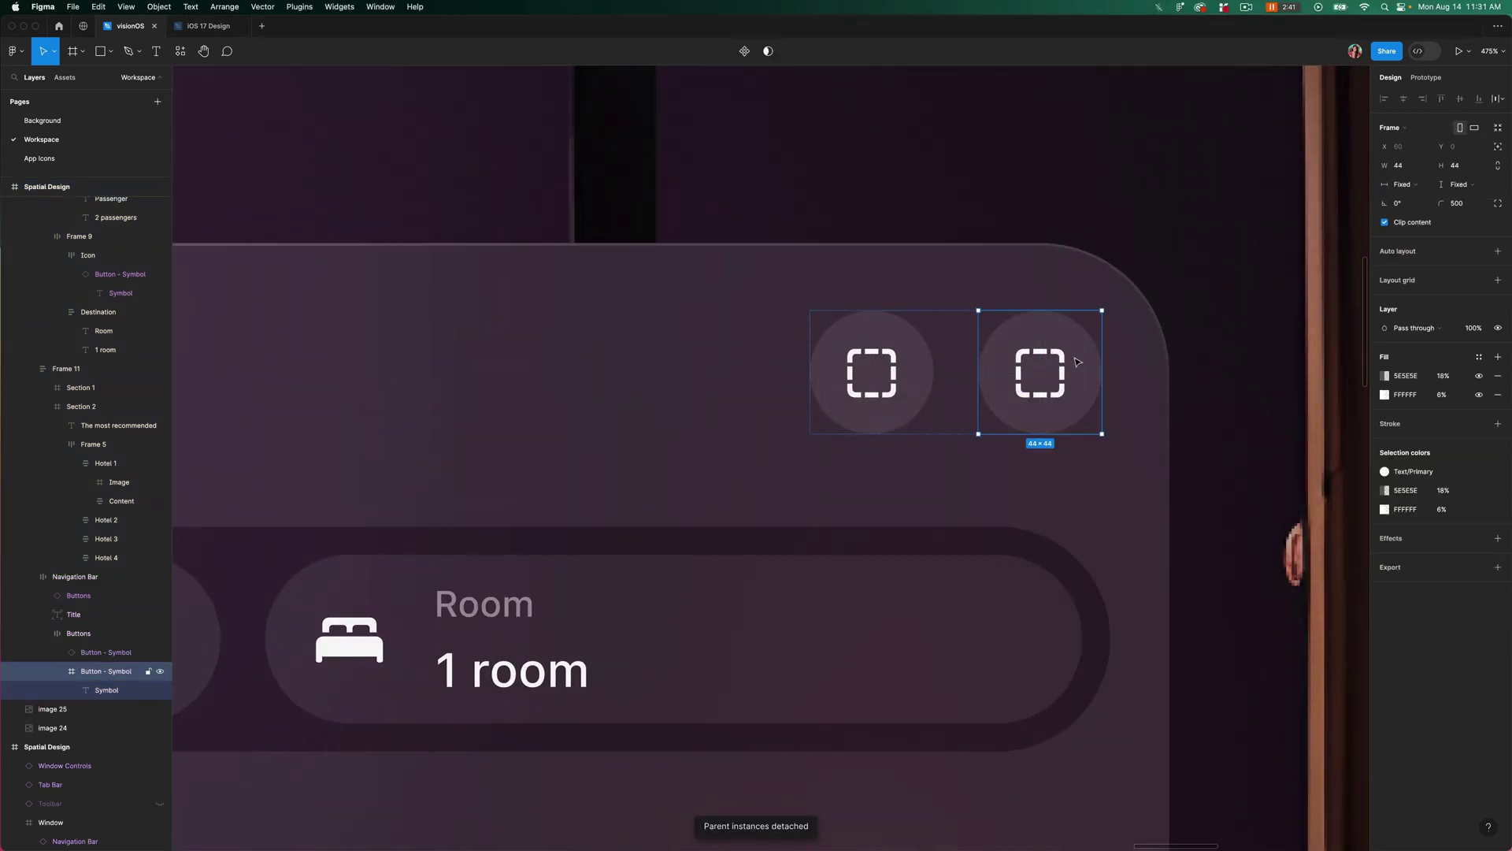
- Fill the detached trailing button with the pink-background portrait from Unsplash's portrait results
{"action": "right_click", "coordinate": [1074, 339]}
{"action": "left_click", "coordinate": [1046, 431]}
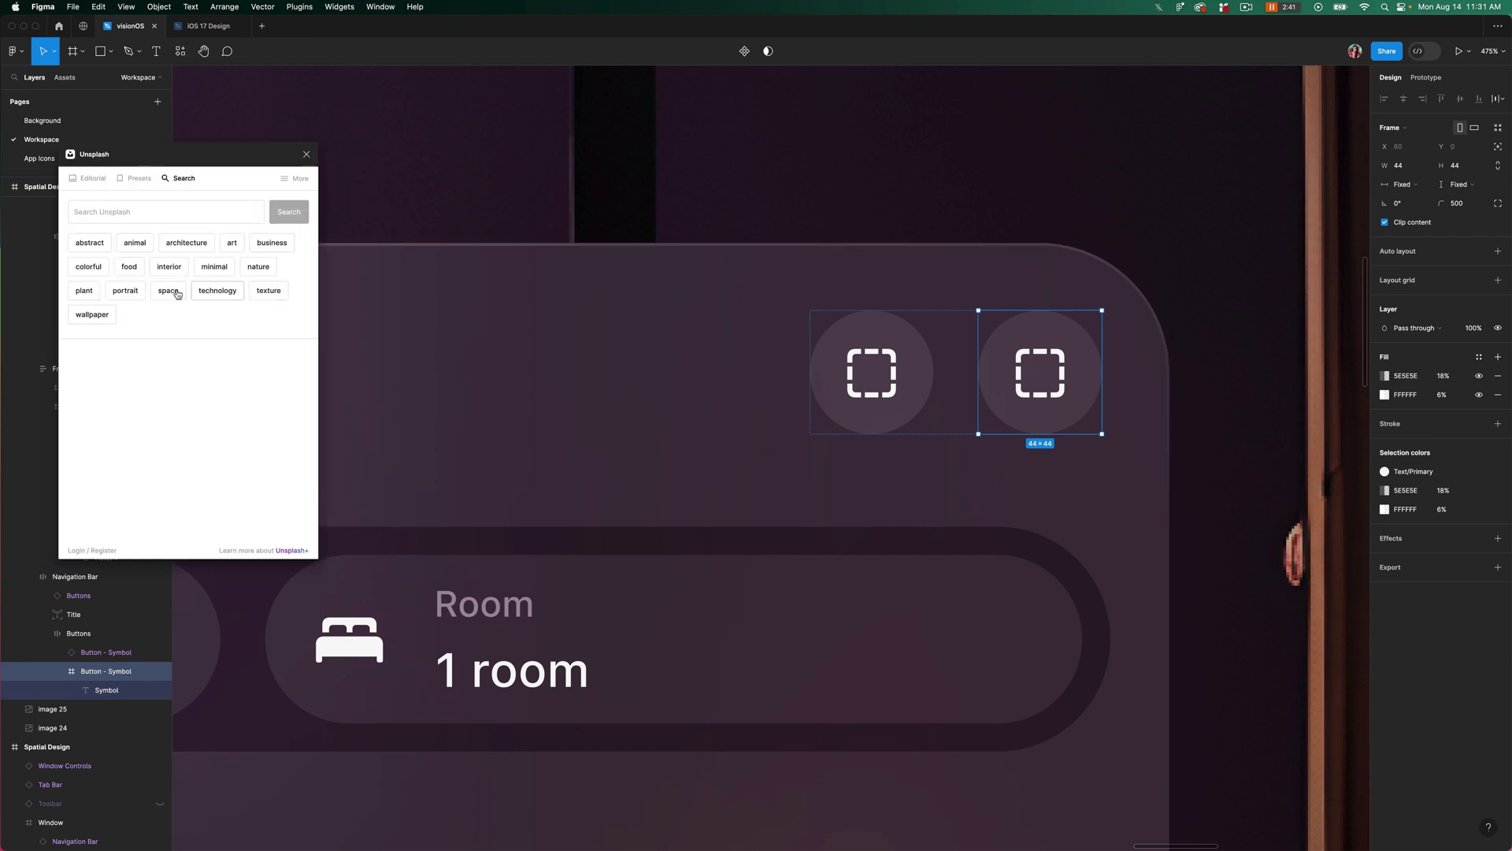
{"action": "left_click", "coordinate": [125, 290]}
{"action": "scroll", "coordinate": [147, 282], "scroll_direction": "down", "scroll_amount": 3}
{"action": "scroll", "coordinate": [146, 281], "scroll_direction": "down", "scroll_amount": 1}
{"action": "left_click", "coordinate": [170, 319]}
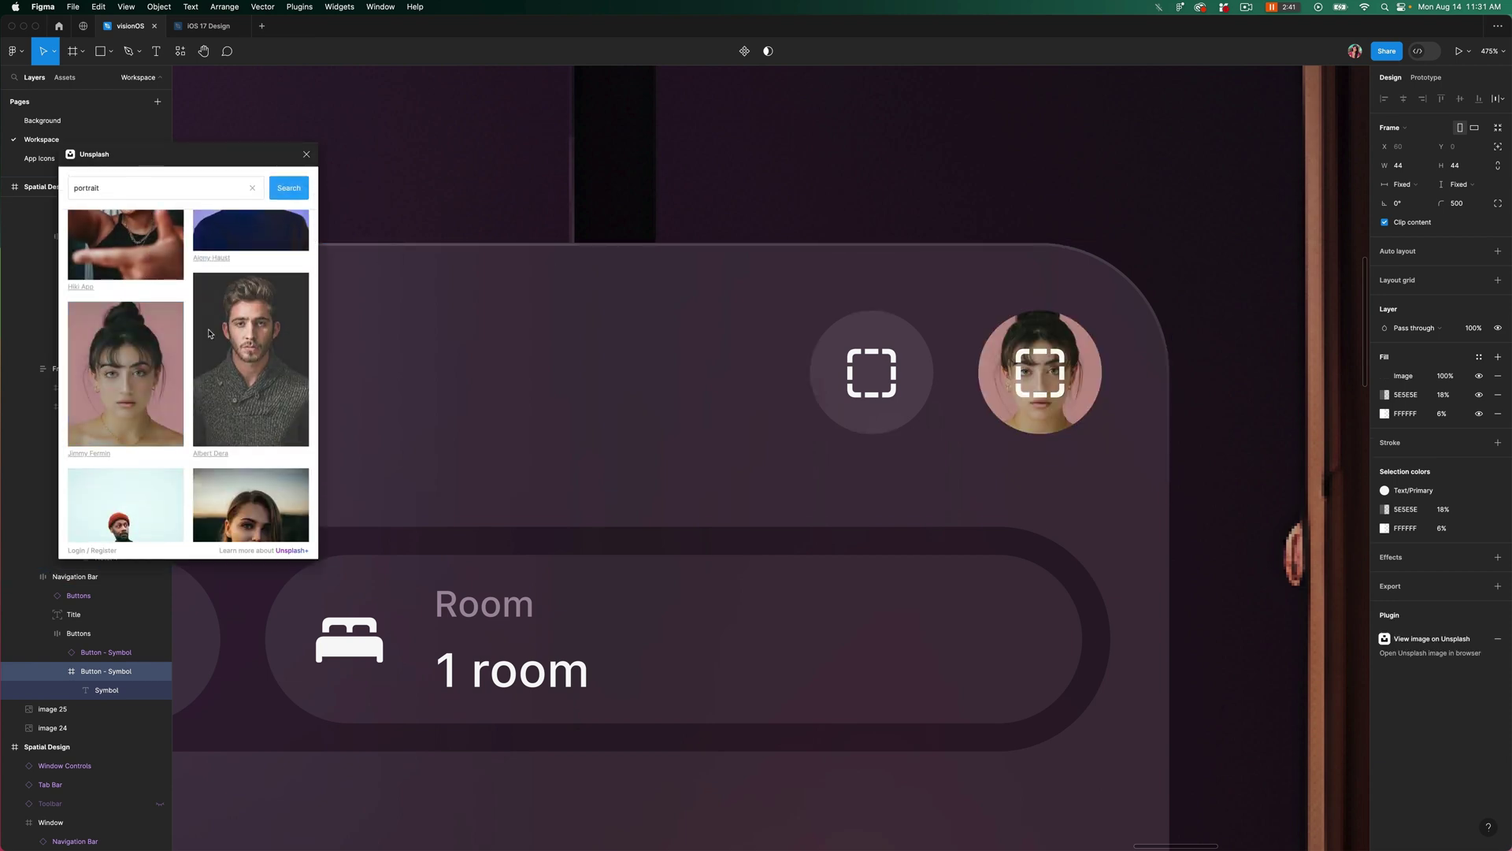
- Close the Unsplash results and delete the placeholder symbol covering the portrait in the detached trailing button
{"action": "left_click", "coordinate": [307, 154]}
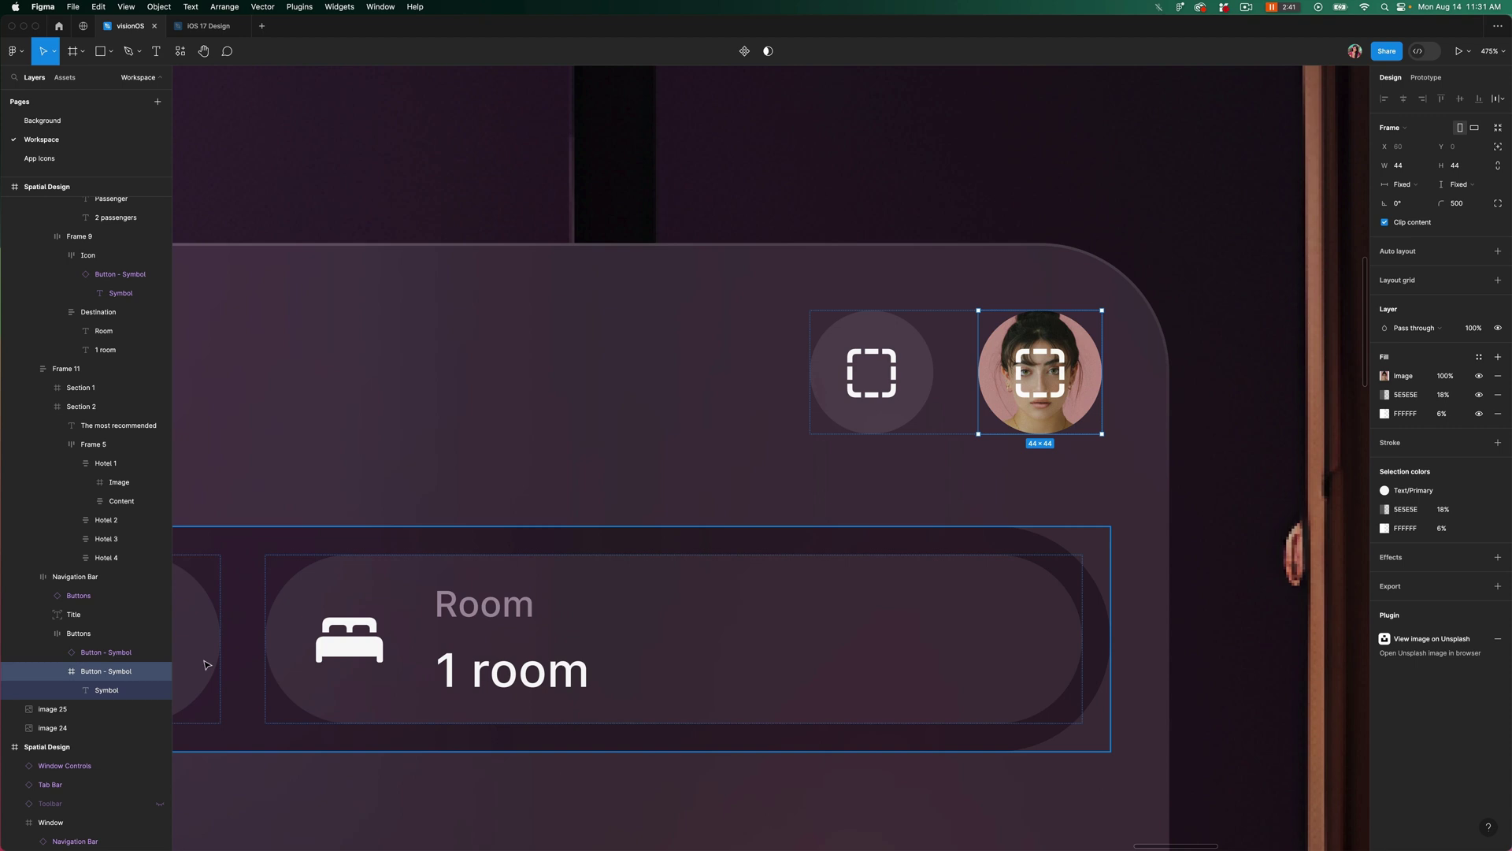
{"action": "left_click", "coordinate": [110, 691]}
{"action": "key", "text": "Delete"}
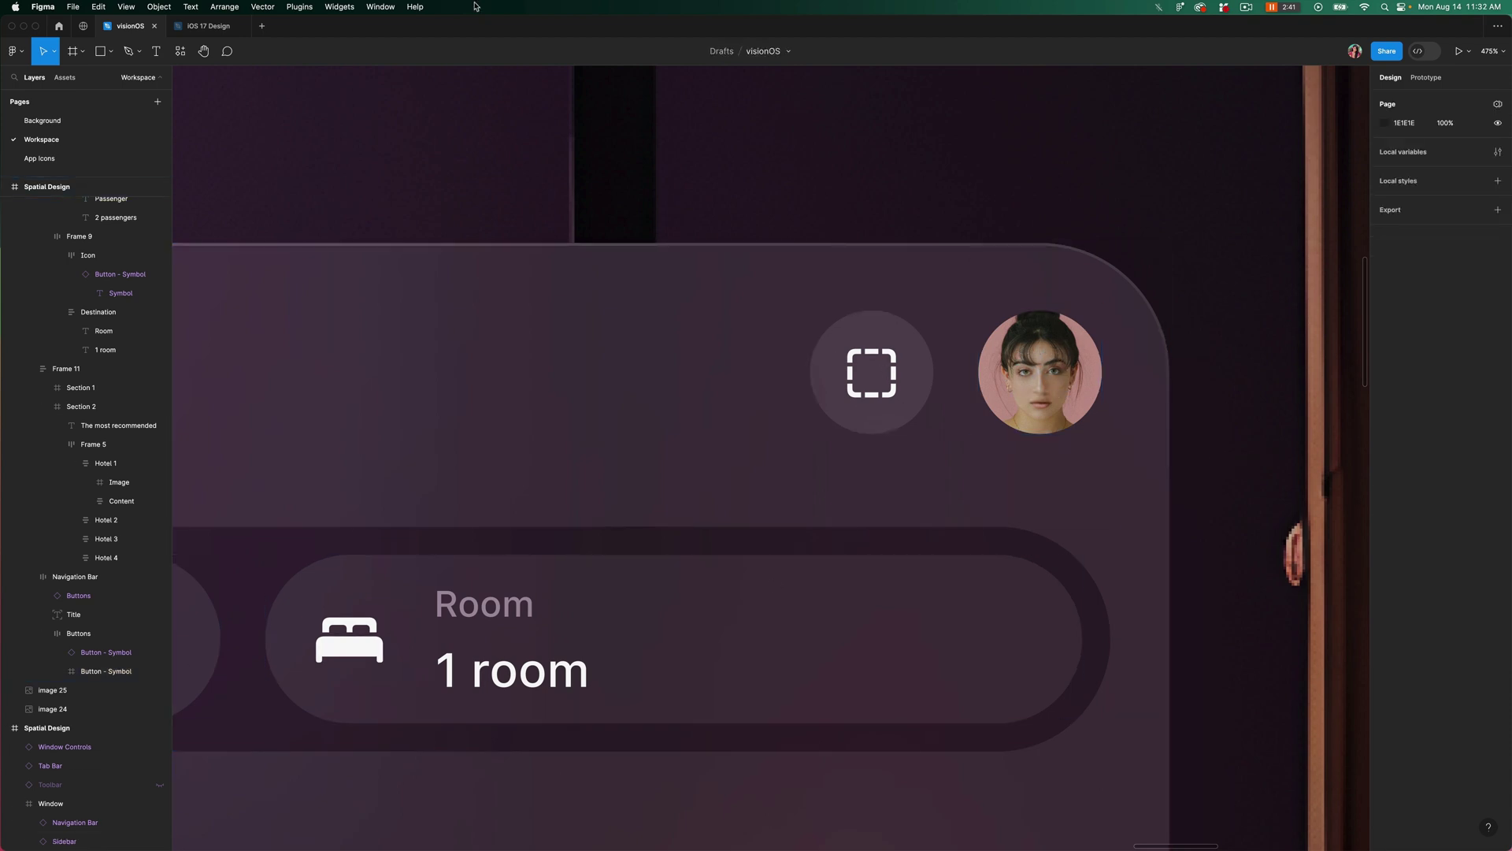
- Copy a bell symbol from SF Symbols and use it in Figma for the navigation bar's first trailing button
{"action": "key", "text": "super+Tab"}
{"action": "left_click", "coordinate": [903, 258]}
{"action": "key", "text": "Down"}
{"action": "key", "text": "super+Tab"}
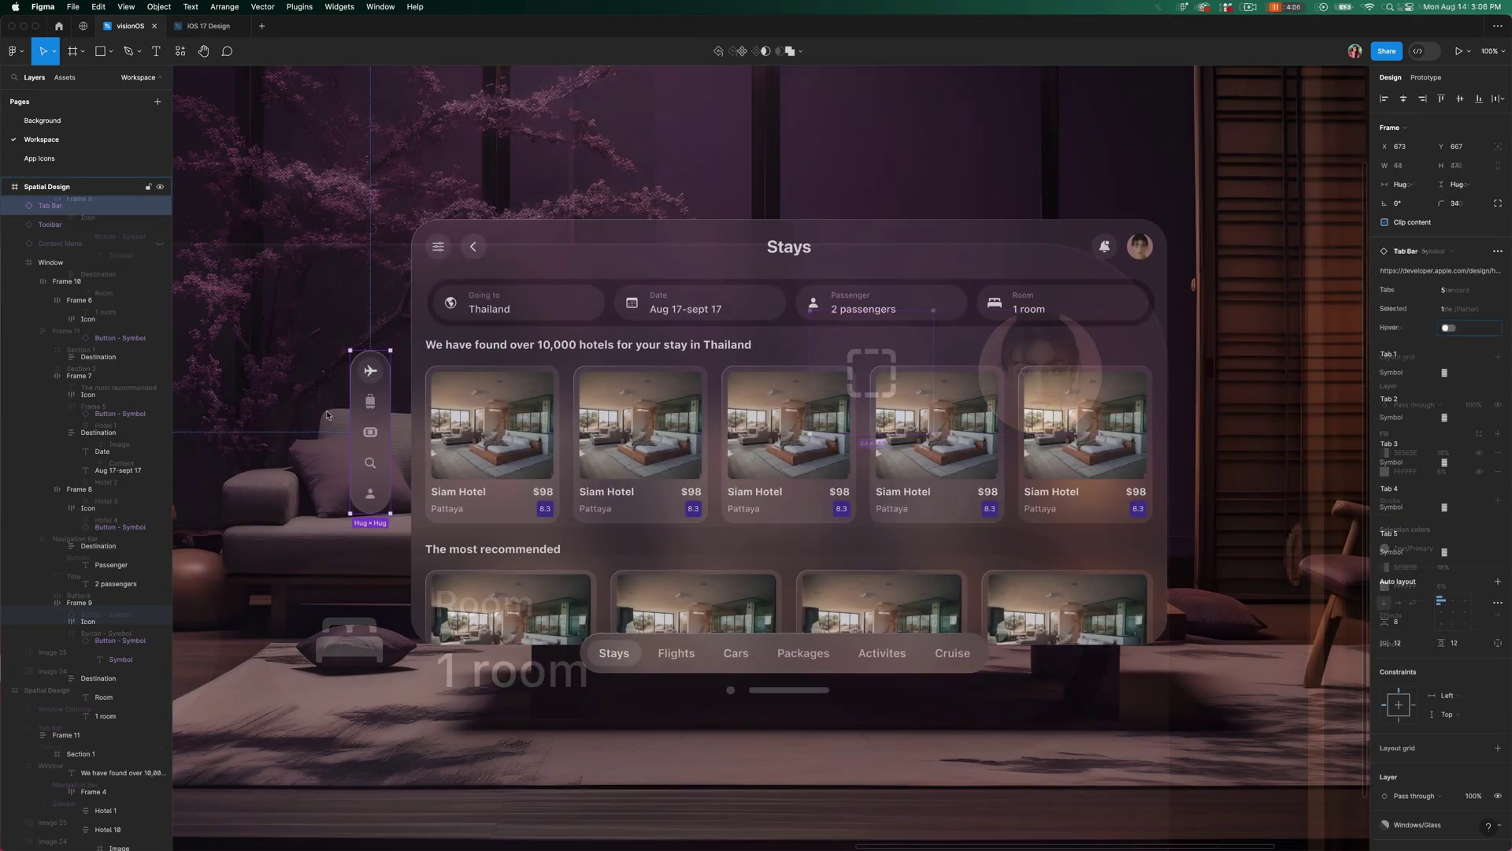
- Undo the vertical tab bar's symbol replacements until all five tabs hold placeholders again
{"action": "key", "text": "super+z"}
{"action": "key", "text": "super+z"}
{"action": "key", "text": "super+z"}
{"action": "key", "text": "super+z"}
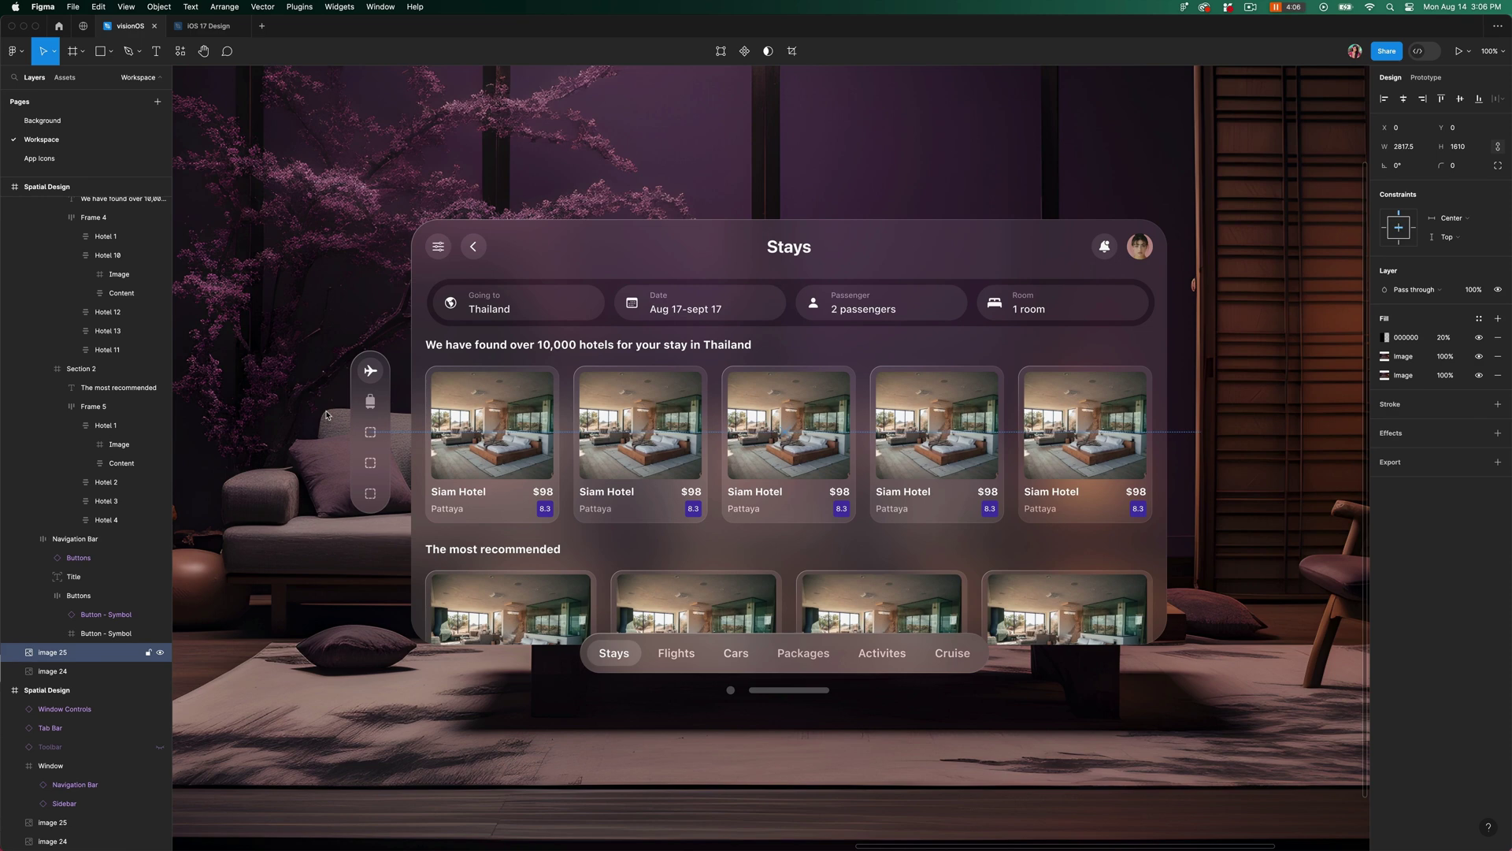
{"action": "key", "text": "super+z"}
{"action": "key", "text": "super+z"}
{"action": "key", "text": "super+z"}
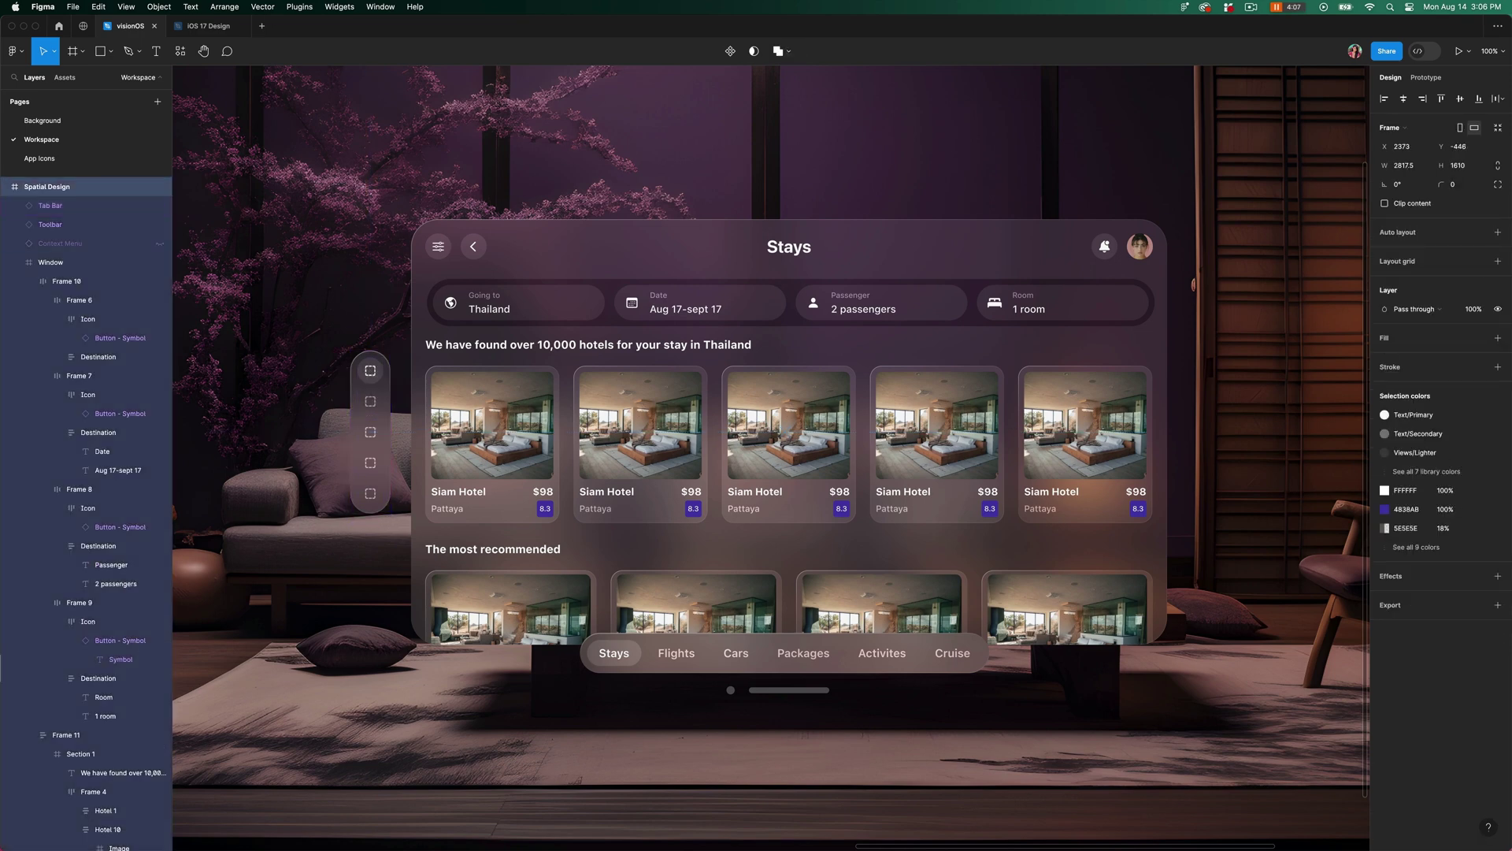
- Copy mappin.and.ellipse from the SF Symbols results for "map" and paste it as the tab bar's Tab 1 symbol in Figma
{"action": "scroll", "coordinate": [723, 249], "scroll_direction": "up", "scroll_amount": 5}
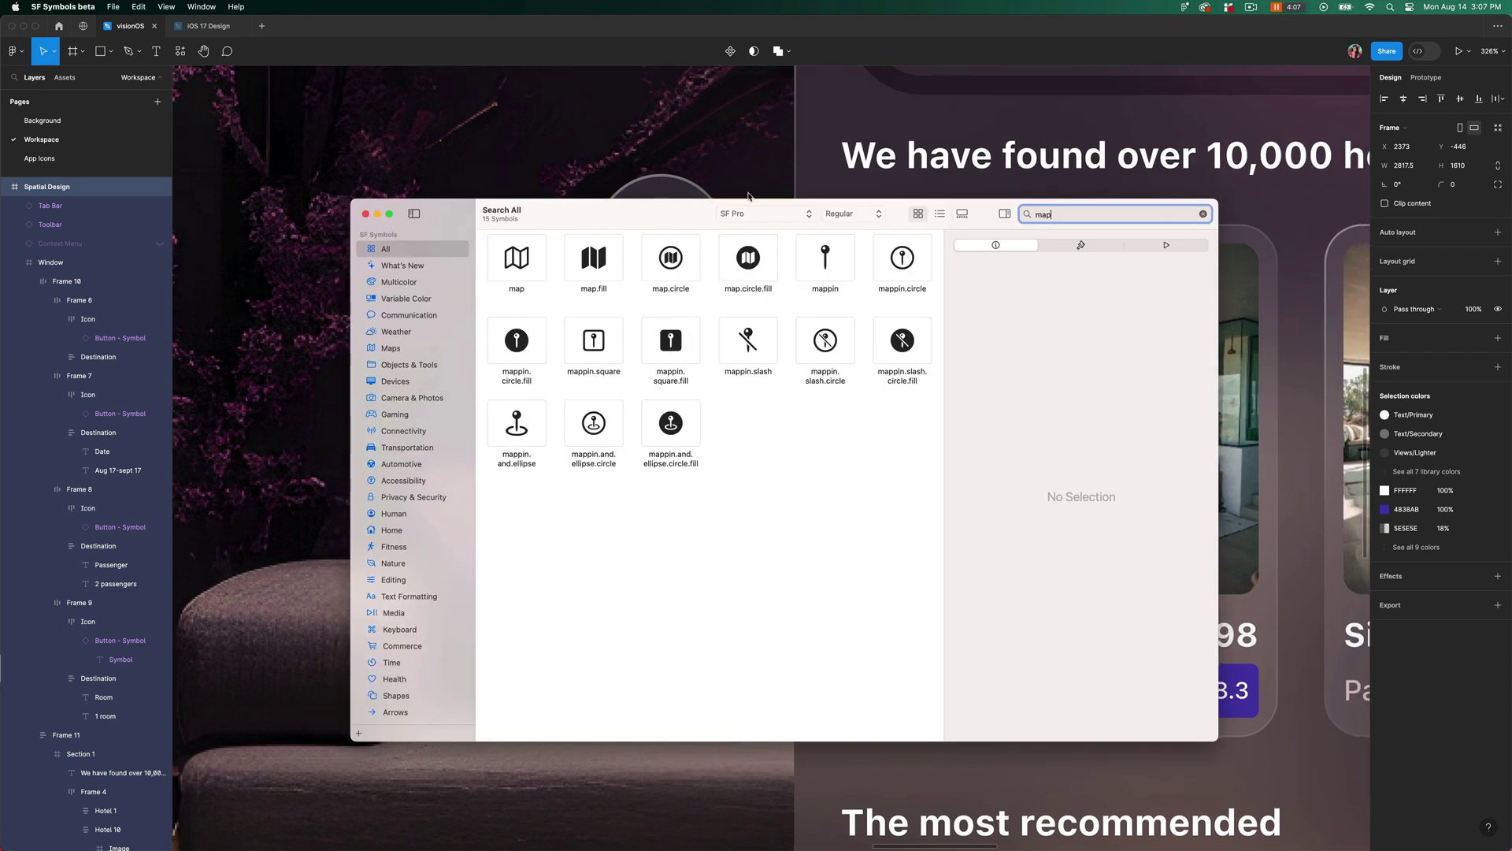
{"action": "right_click", "coordinate": [501, 409]}
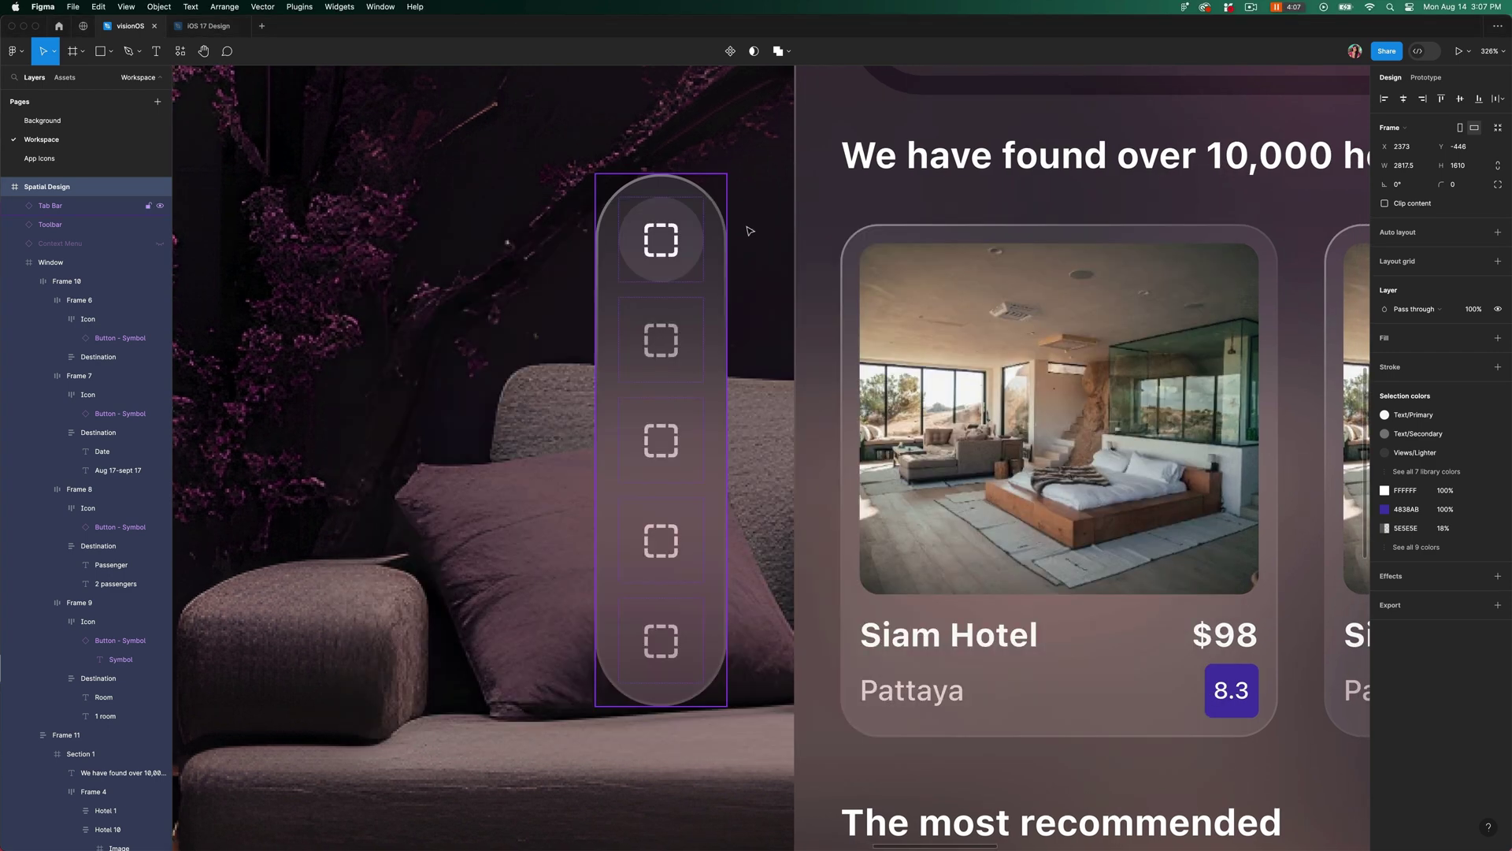
{"action": "left_click", "coordinate": [717, 232]}
{"action": "left_click", "coordinate": [1445, 372]}
{"action": "key", "text": "super+v"}
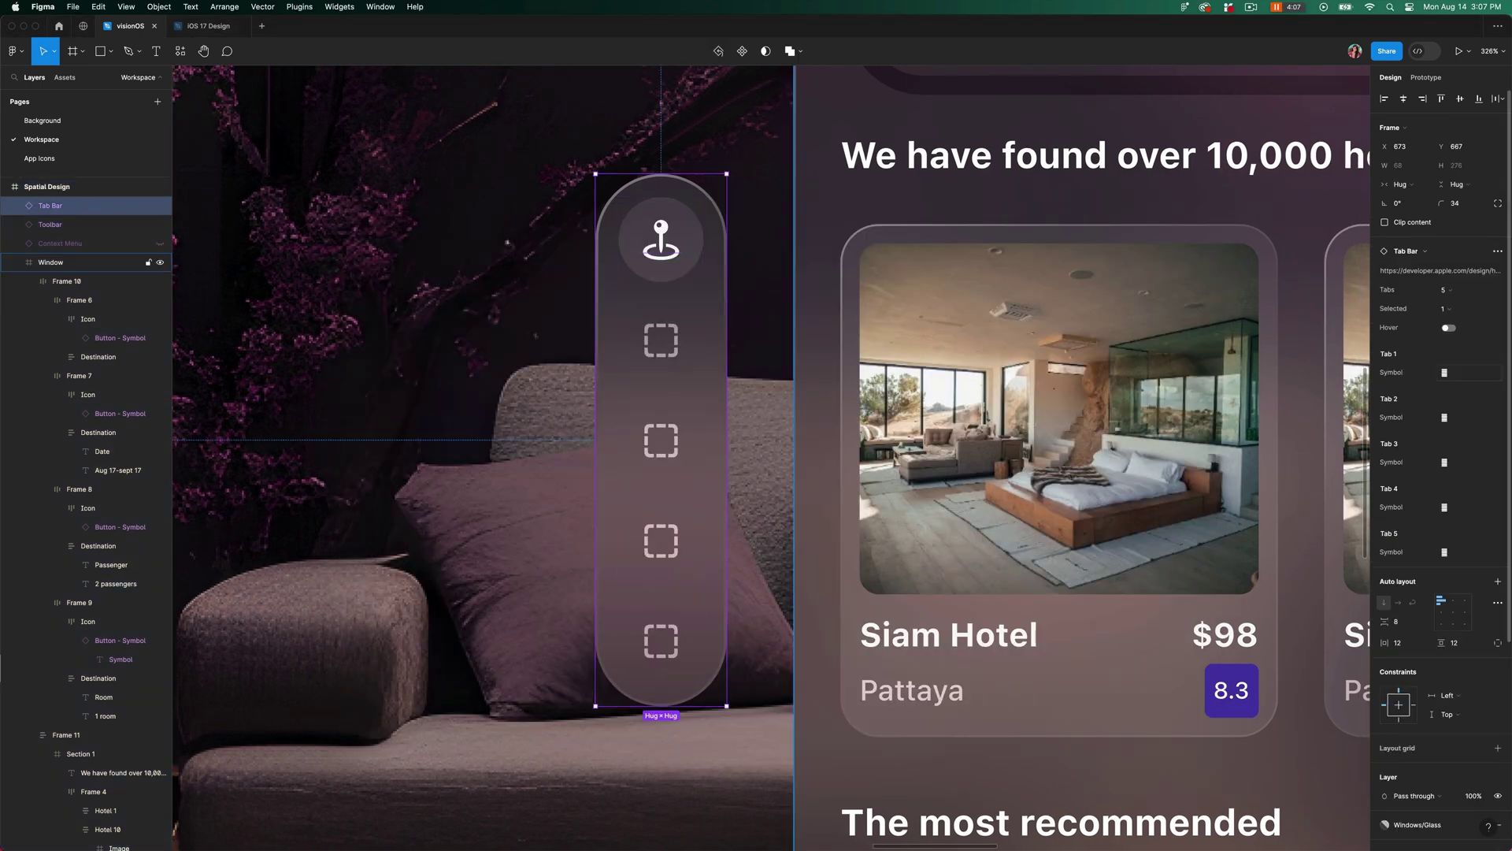
- Replace the Tab 2 placeholder in the tab bar with a filled suitcase symbol copied from SF Symbols
{"action": "key", "text": "super+Tab"}
{"action": "left_click", "coordinate": [587, 448]}
{"action": "left_click", "coordinate": [1473, 416]}
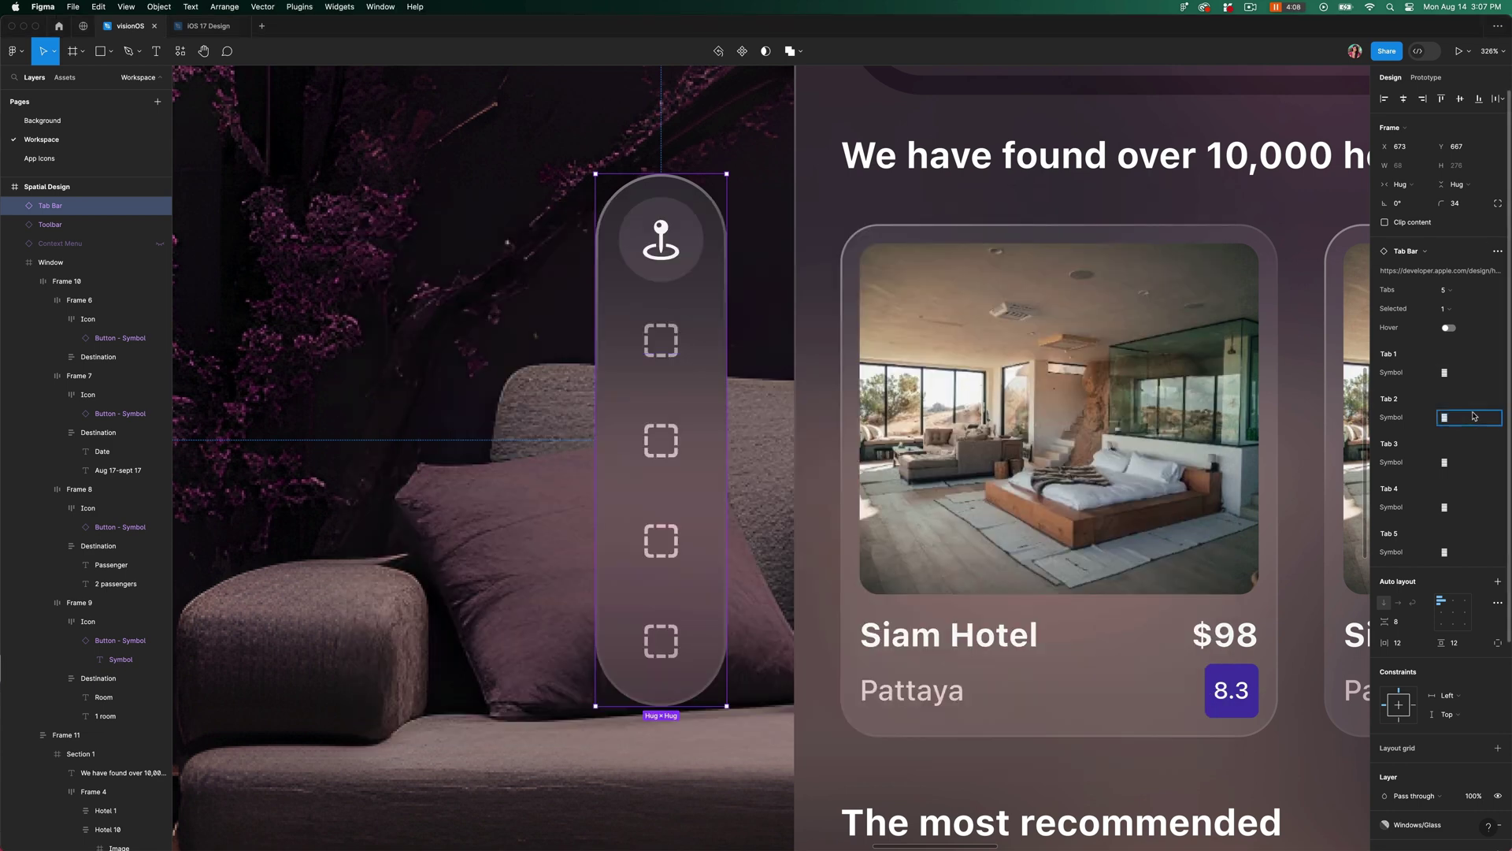
- Search SF Symbols for "search" and use the magnifyingglass symbol for Tab 3 of the Figma tab bar
{"action": "key", "text": "super+Tab"}
{"action": "type", "text": "search"}
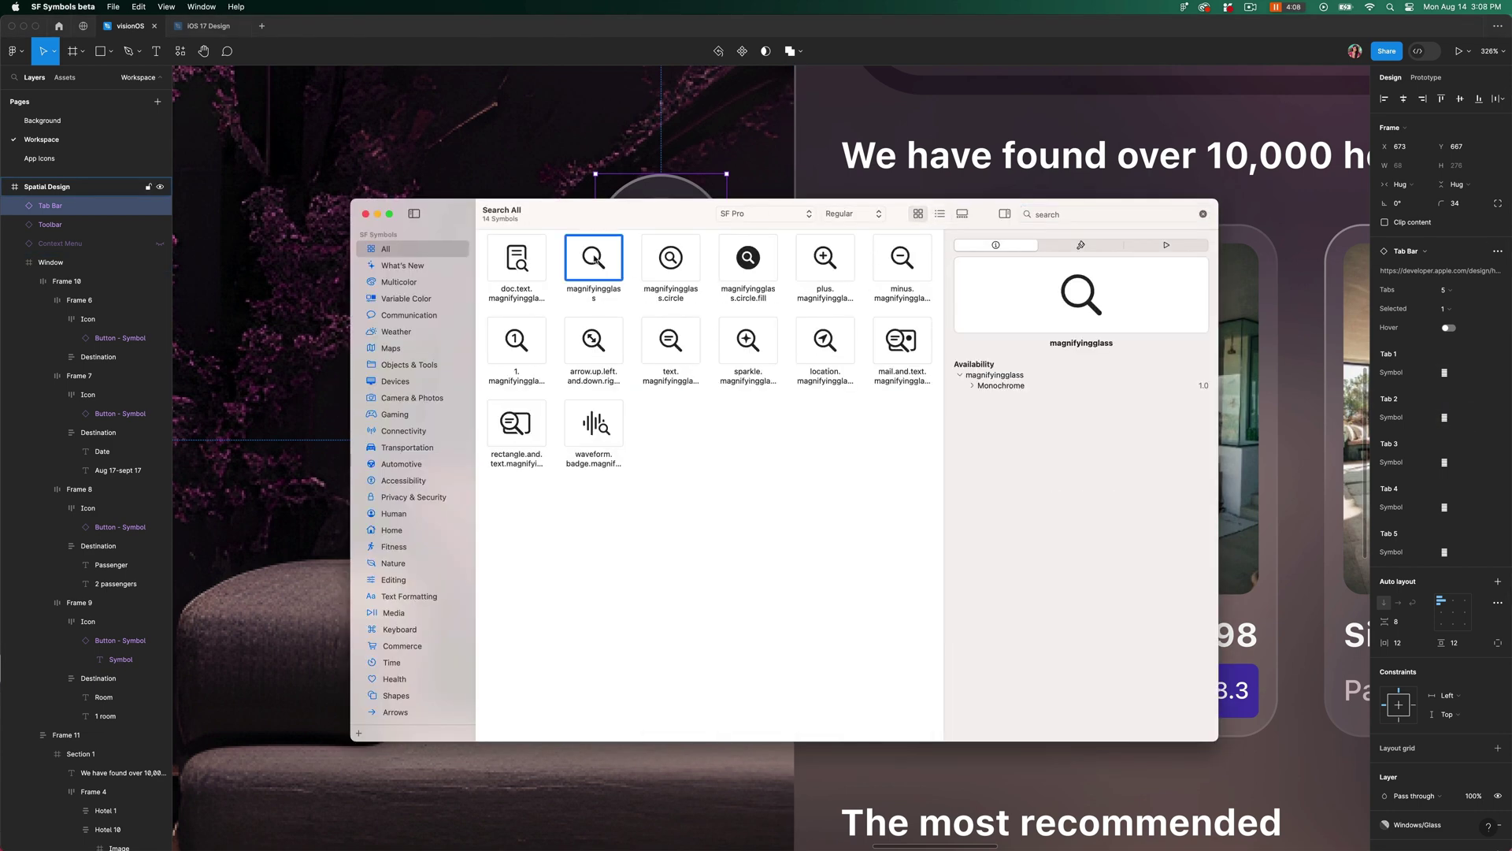
{"action": "key", "text": "super+Tab"}
{"action": "left_click", "coordinate": [1469, 462]}
- Copy the airplane symbol from SF Symbols and paste it as the tab bar's Tab 4 symbol in Figma
{"action": "right_click", "coordinate": [827, 258]}
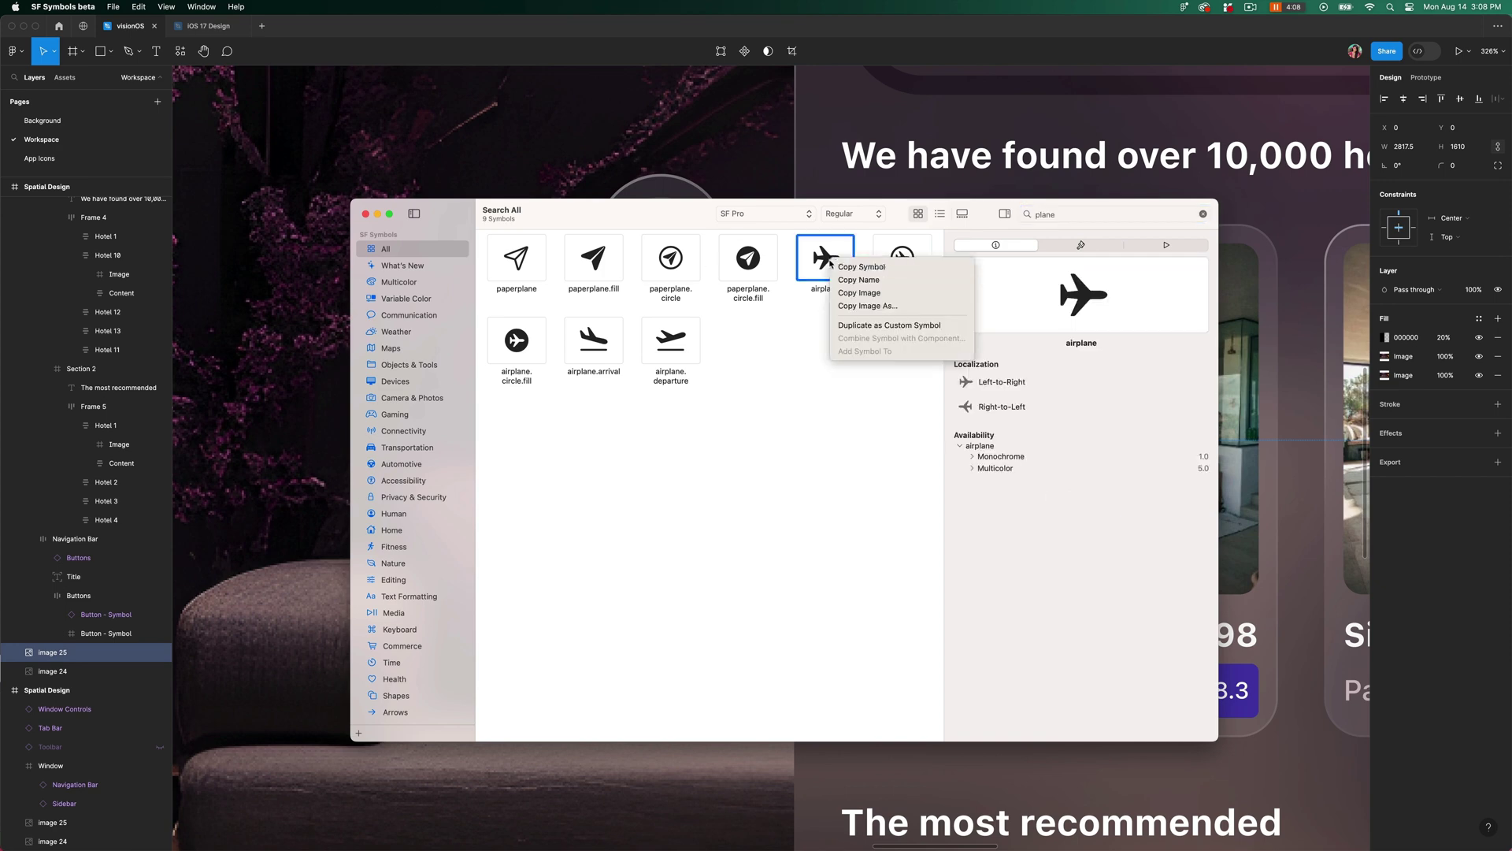
{"action": "left_click", "coordinate": [855, 268]}
{"action": "key", "text": "super+Tab"}
{"action": "left_click", "coordinate": [670, 378]}
{"action": "left_click", "coordinate": [1465, 508]}
{"action": "key", "text": "super+v"}
- Search SF Symbols for "person", copy the filled person symbol and paste it as the Tab 5 symbol in Figma
{"action": "key", "text": "super+Tab"}
{"action": "type", "text": "person"}
{"action": "right_click", "coordinate": [596, 255]}
{"action": "left_click", "coordinate": [626, 267]}
{"action": "key", "text": "super+Tab"}
{"action": "left_click", "coordinate": [1467, 552]}
{"action": "key", "text": "super+v"}
- Turn on the tab bar's Hover property and label Tab 1 "Home"
{"action": "left_click", "coordinate": [1449, 328]}
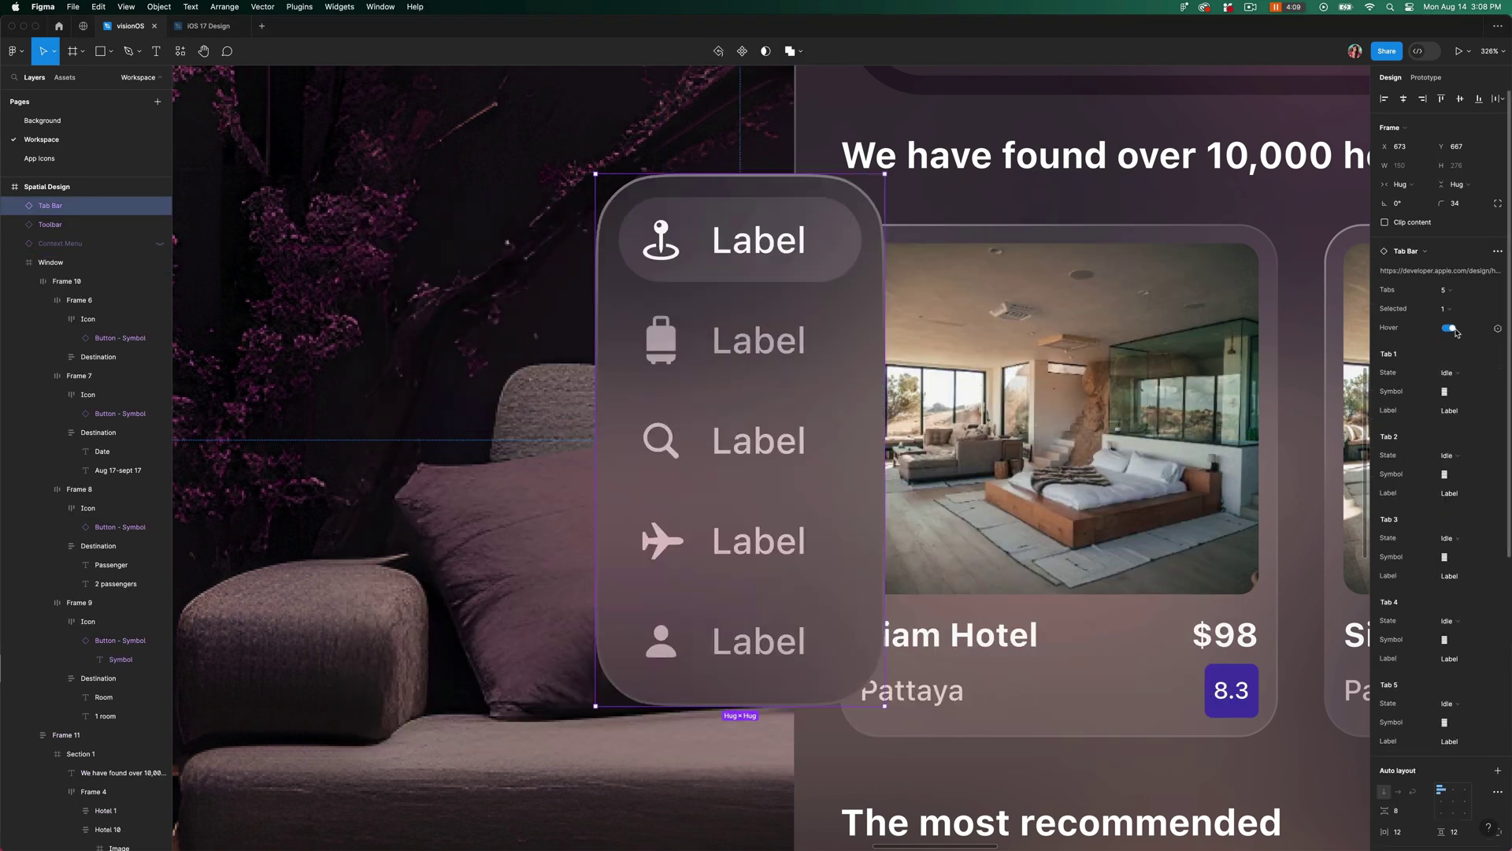
{"action": "scroll", "coordinate": [1472, 362], "scroll_direction": "down", "scroll_amount": 1}
{"action": "left_click", "coordinate": [1471, 358]}
{"action": "type", "text": "Home"}
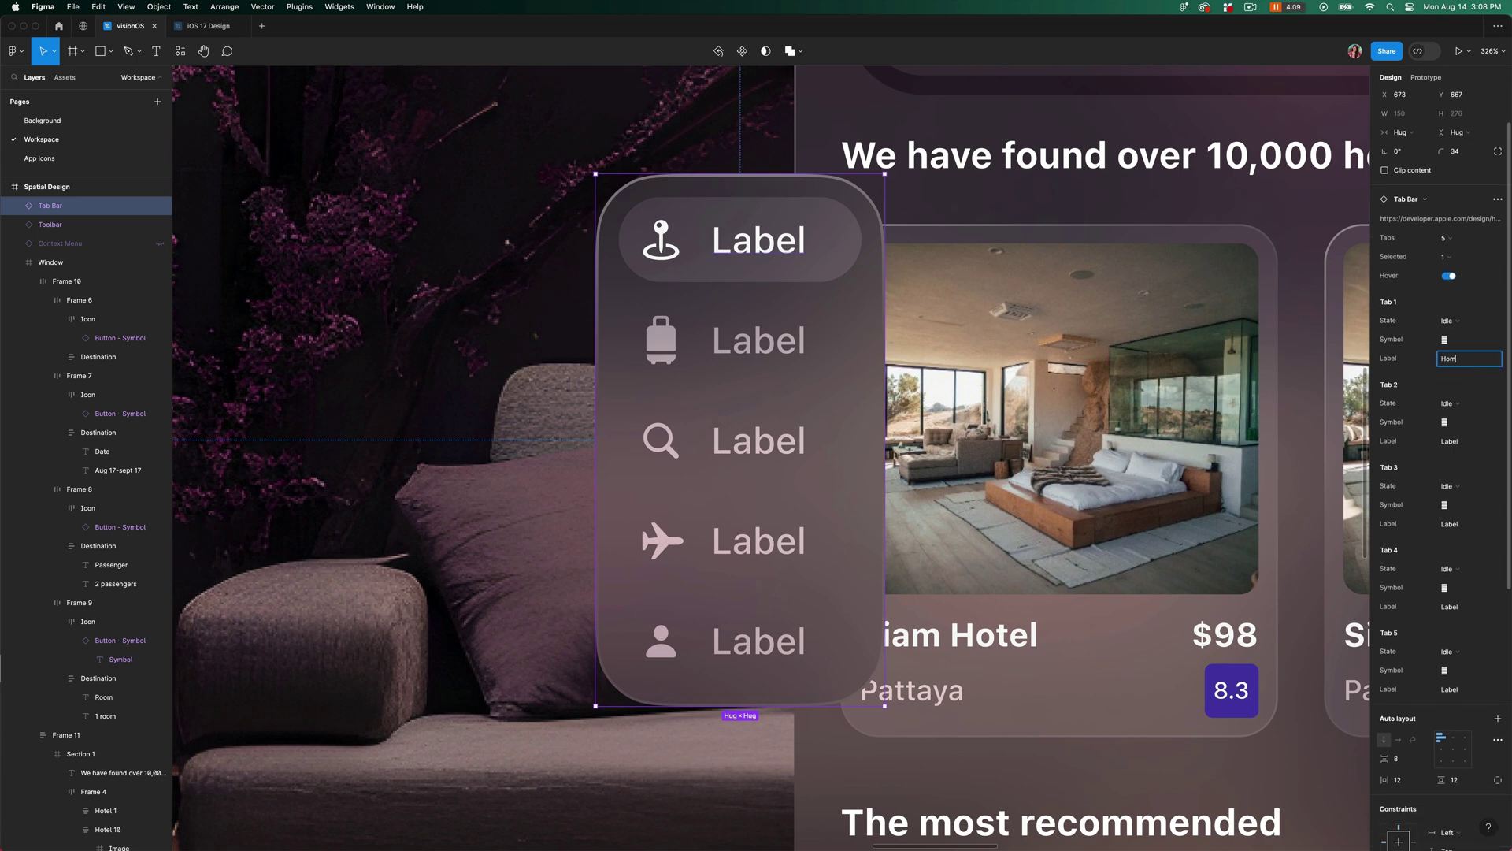
- Label the tab bar's Tab 2 "Trip" and Tab 3 "Search"
{"action": "left_click", "coordinate": [1469, 446]}
{"action": "type", "text": "Tiip"}
{"action": "key", "text": "Return"}
{"action": "left_click", "coordinate": [1471, 522]}
{"action": "type", "text": "Search"}
{"action": "key", "text": "Return"}
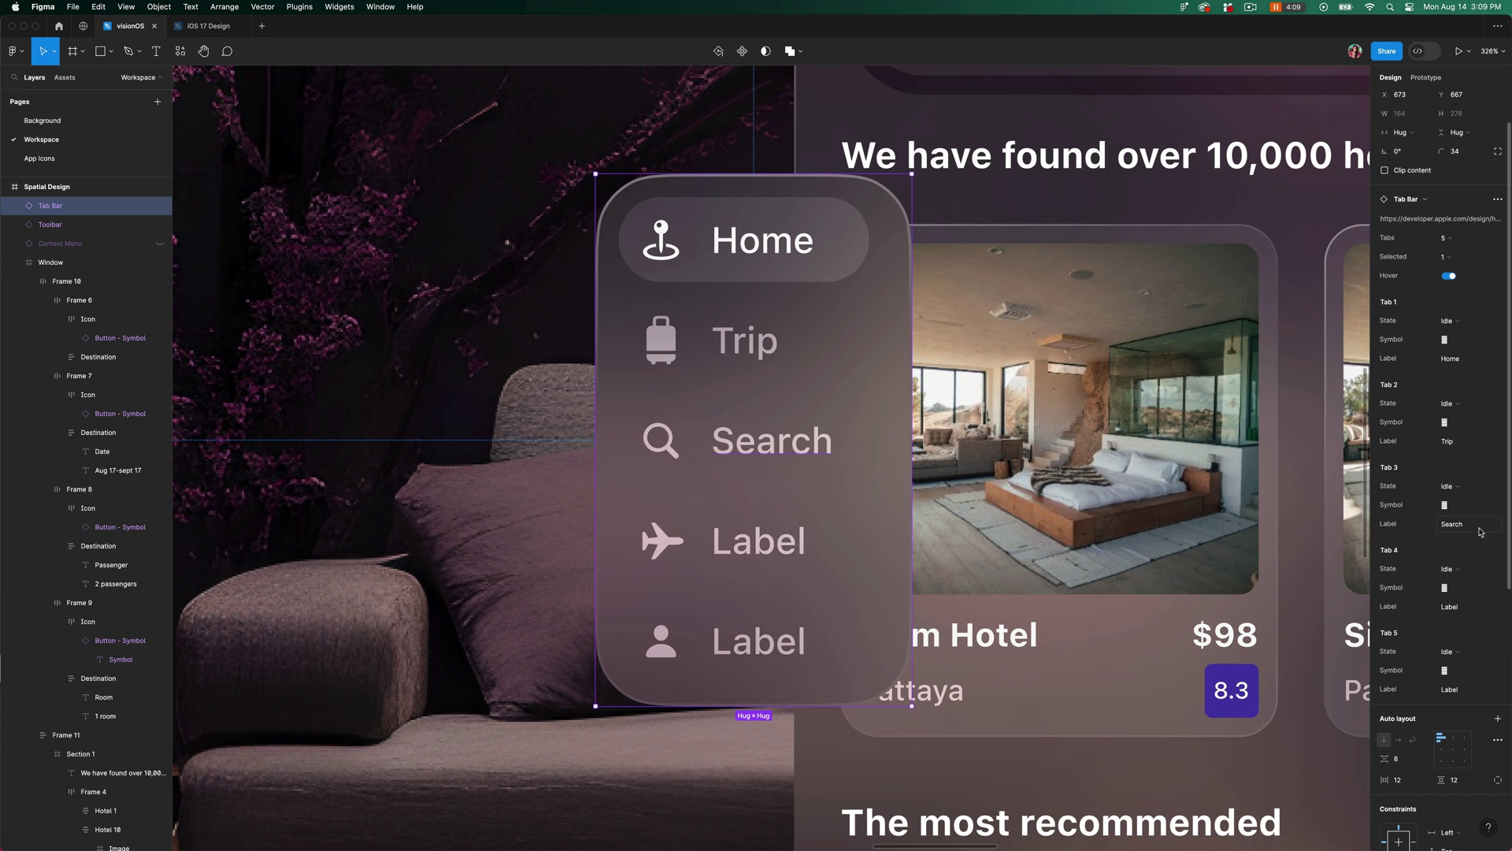
{"action": "left_click", "coordinate": [1476, 525]}
{"action": "type", "text": "Booking"}
{"action": "key", "text": "Escape"}
- Label the tab bar's Tab 4 "Flight Status" and Tab 5 "Account"
{"action": "left_click", "coordinate": [1480, 612]}
{"action": "type", "text": "Flight Status"}
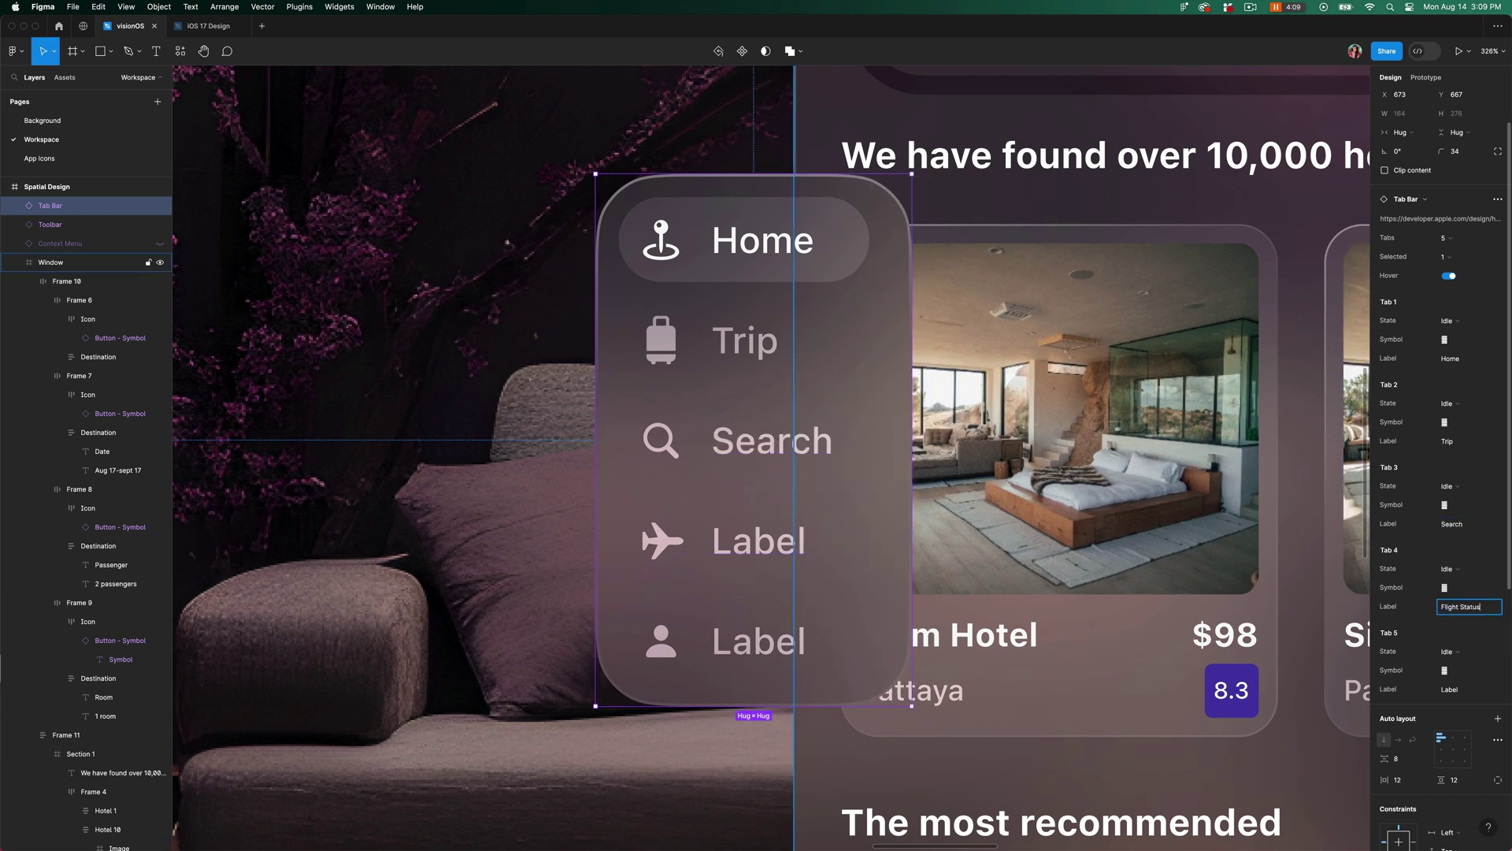
{"action": "key", "text": "Return"}
{"action": "key", "text": "Tab"}
{"action": "type", "text": "acc"}
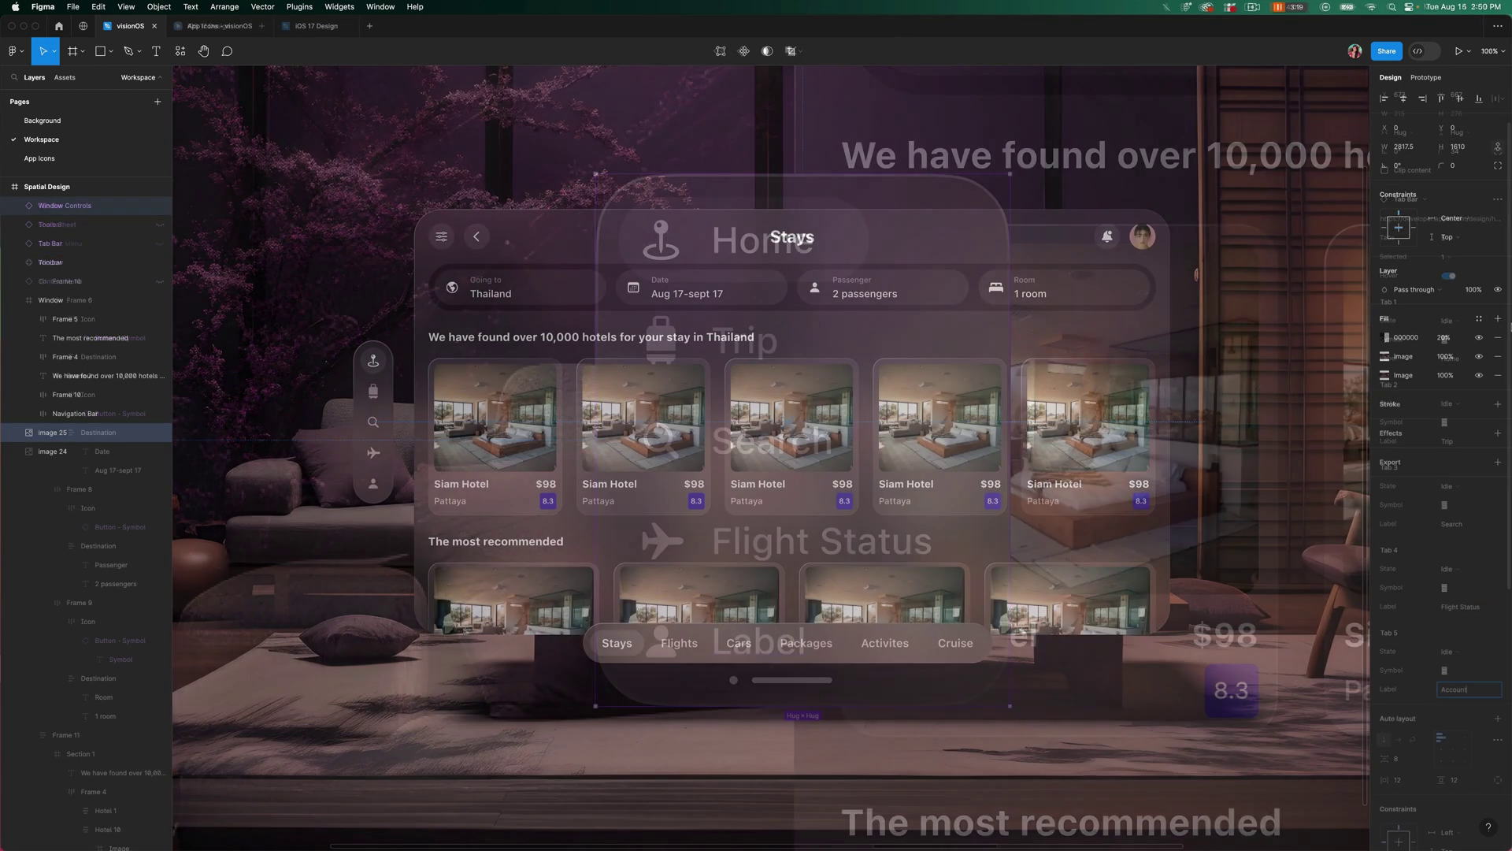